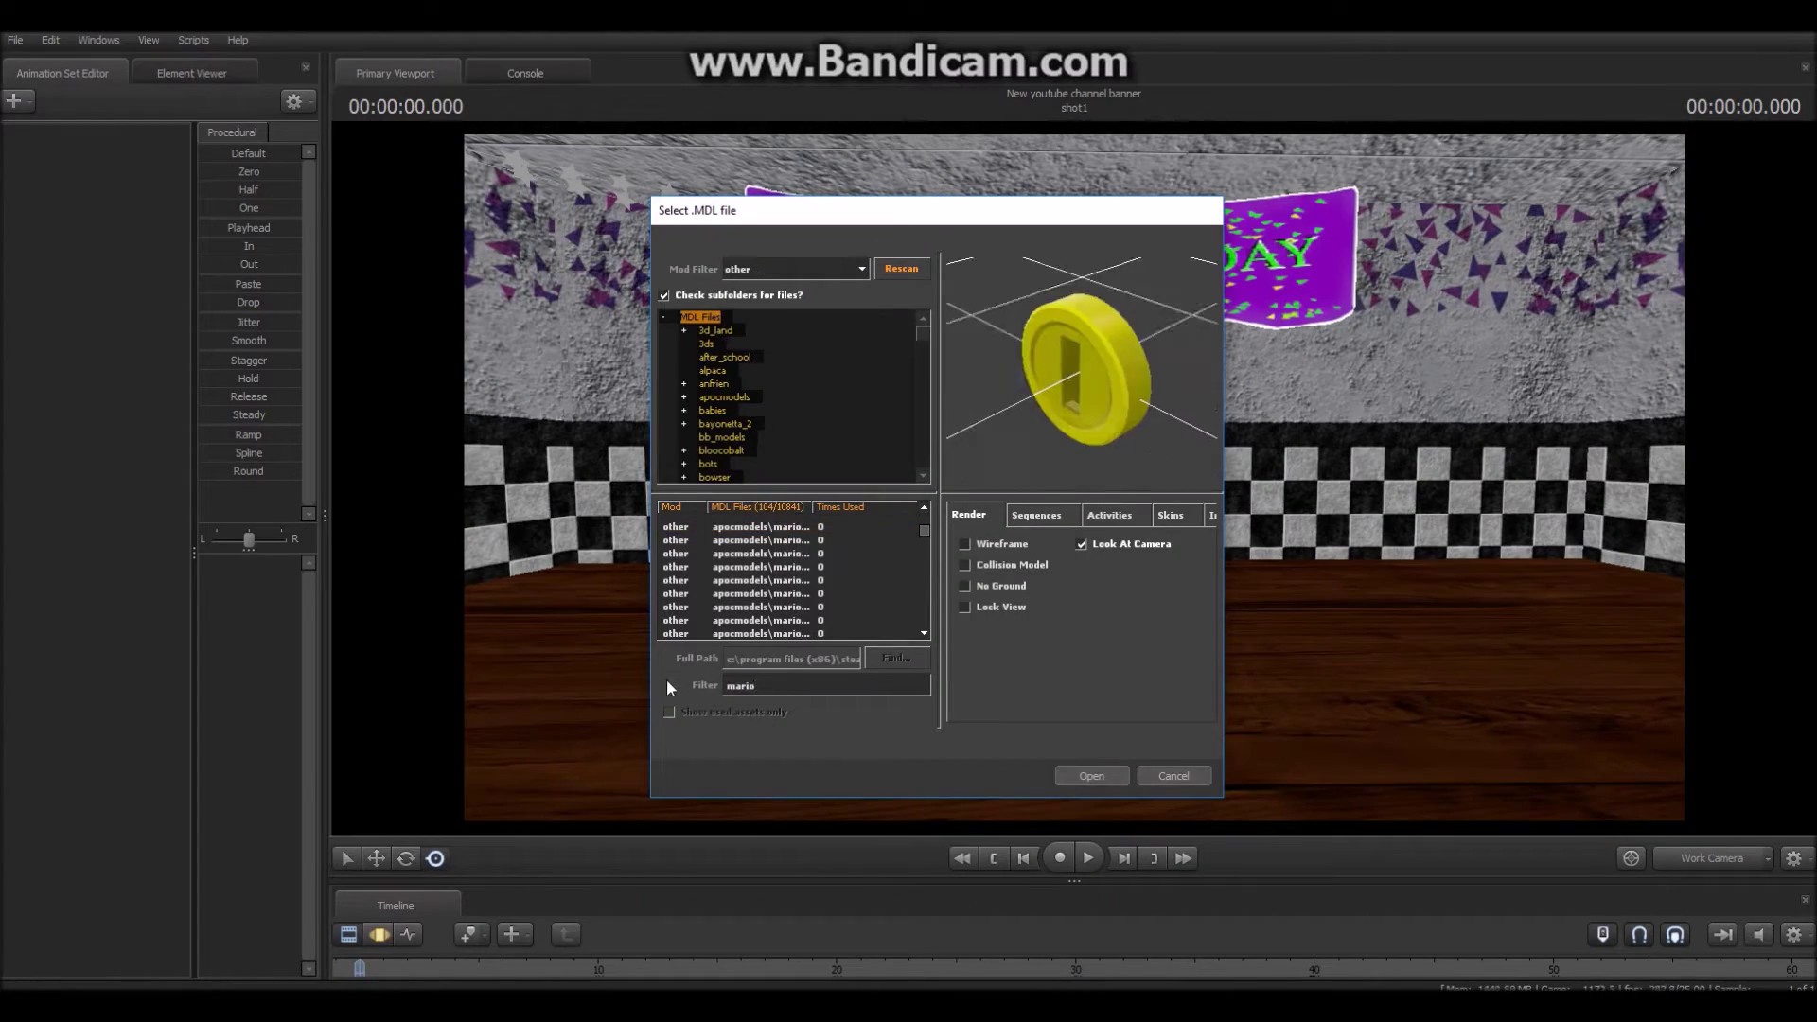
- Choose the Mario character from the "other" models filtered by "mario" and add it to the scene
{"action": "key", "text": "Down"}
{"action": "key", "text": "Down"}
{"action": "key", "text": "Down"}
{"action": "key", "text": "Down"}
{"action": "key", "text": "Up"}
{"action": "key", "text": "Up"}
{"action": "key", "text": "Up"}
{"action": "key", "text": "Up"}
{"action": "key", "text": "Up"}
{"action": "key", "text": "Down"}
{"action": "left_click", "coordinate": [1098, 780]}
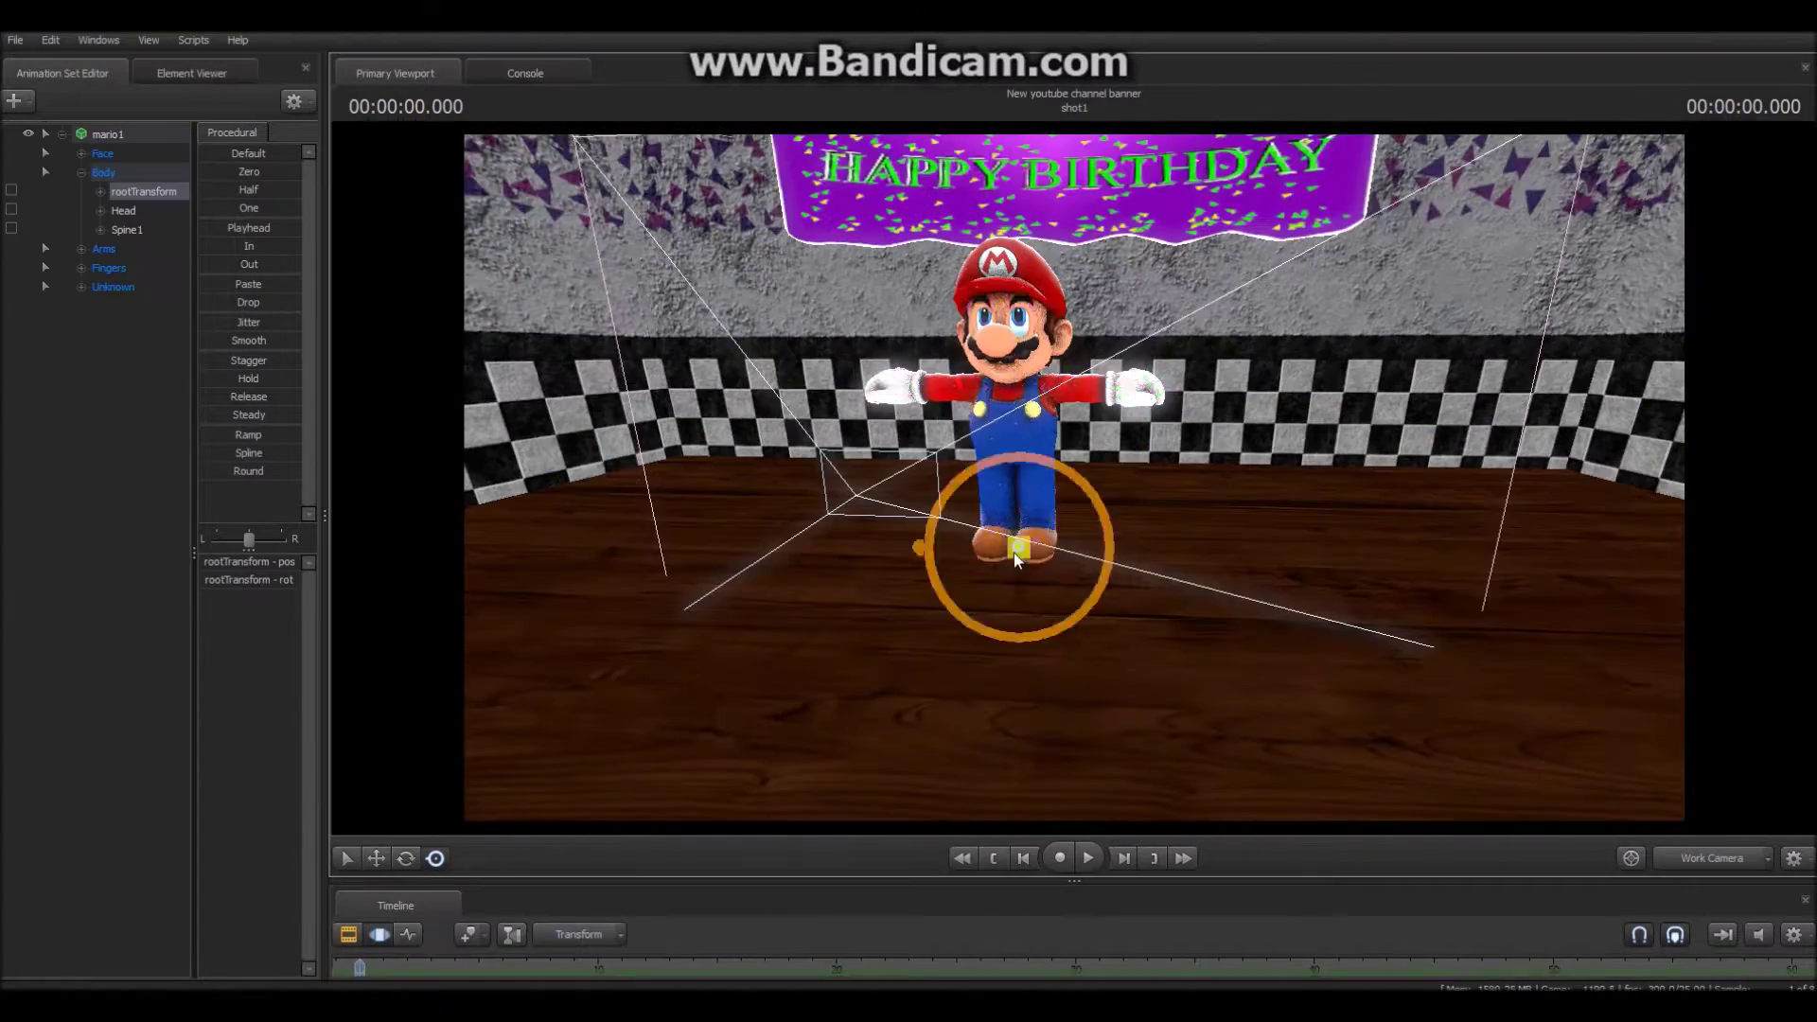
- Move and turn the Mario model so it stands on the wooden floor in front of the Happy Birthday banner
{"action": "key", "text": "w"}
{"action": "mouse_move", "coordinate": [1018, 548]}
{"action": "left_mouse_down"}
{"action": "mouse_move", "coordinate": [1019, 644]}
{"action": "mouse_move", "coordinate": [1018, 454]}
{"action": "mouse_move", "coordinate": [1018, 530]}
{"action": "left_mouse_up"}
{"action": "key", "text": "w"}
{"action": "left_click_drag", "start_coordinate": [966, 502], "coordinate": [1063, 477]}
{"action": "left_click", "coordinate": [1711, 857]}
{"action": "key", "text": "w"}
{"action": "left_click_drag", "start_coordinate": [1059, 680], "coordinate": [996, 701]}
{"action": "key", "text": "e"}
{"action": "left_click_drag", "start_coordinate": [984, 734], "coordinate": [840, 639]}
- Add the Luigi model to the scene as a new animation set
{"action": "left_click", "coordinate": [17, 101]}
{"action": "left_click", "coordinate": [95, 128]}
{"action": "left_click", "coordinate": [1089, 773]}
- Place Luigi on the floor right next to Mario, lined up for the scene camera
{"action": "left_click", "coordinate": [1063, 689], "text": "ctrl"}
{"action": "key", "text": "w"}
{"action": "left_click", "coordinate": [1711, 858]}
{"action": "mouse_move", "coordinate": [1064, 485]}
{"action": "left_mouse_down"}
{"action": "mouse_move", "coordinate": [1180, 713]}
{"action": "mouse_move", "coordinate": [1082, 496]}
{"action": "left_mouse_up"}
{"action": "key", "text": "s"}
{"action": "key", "text": "w"}
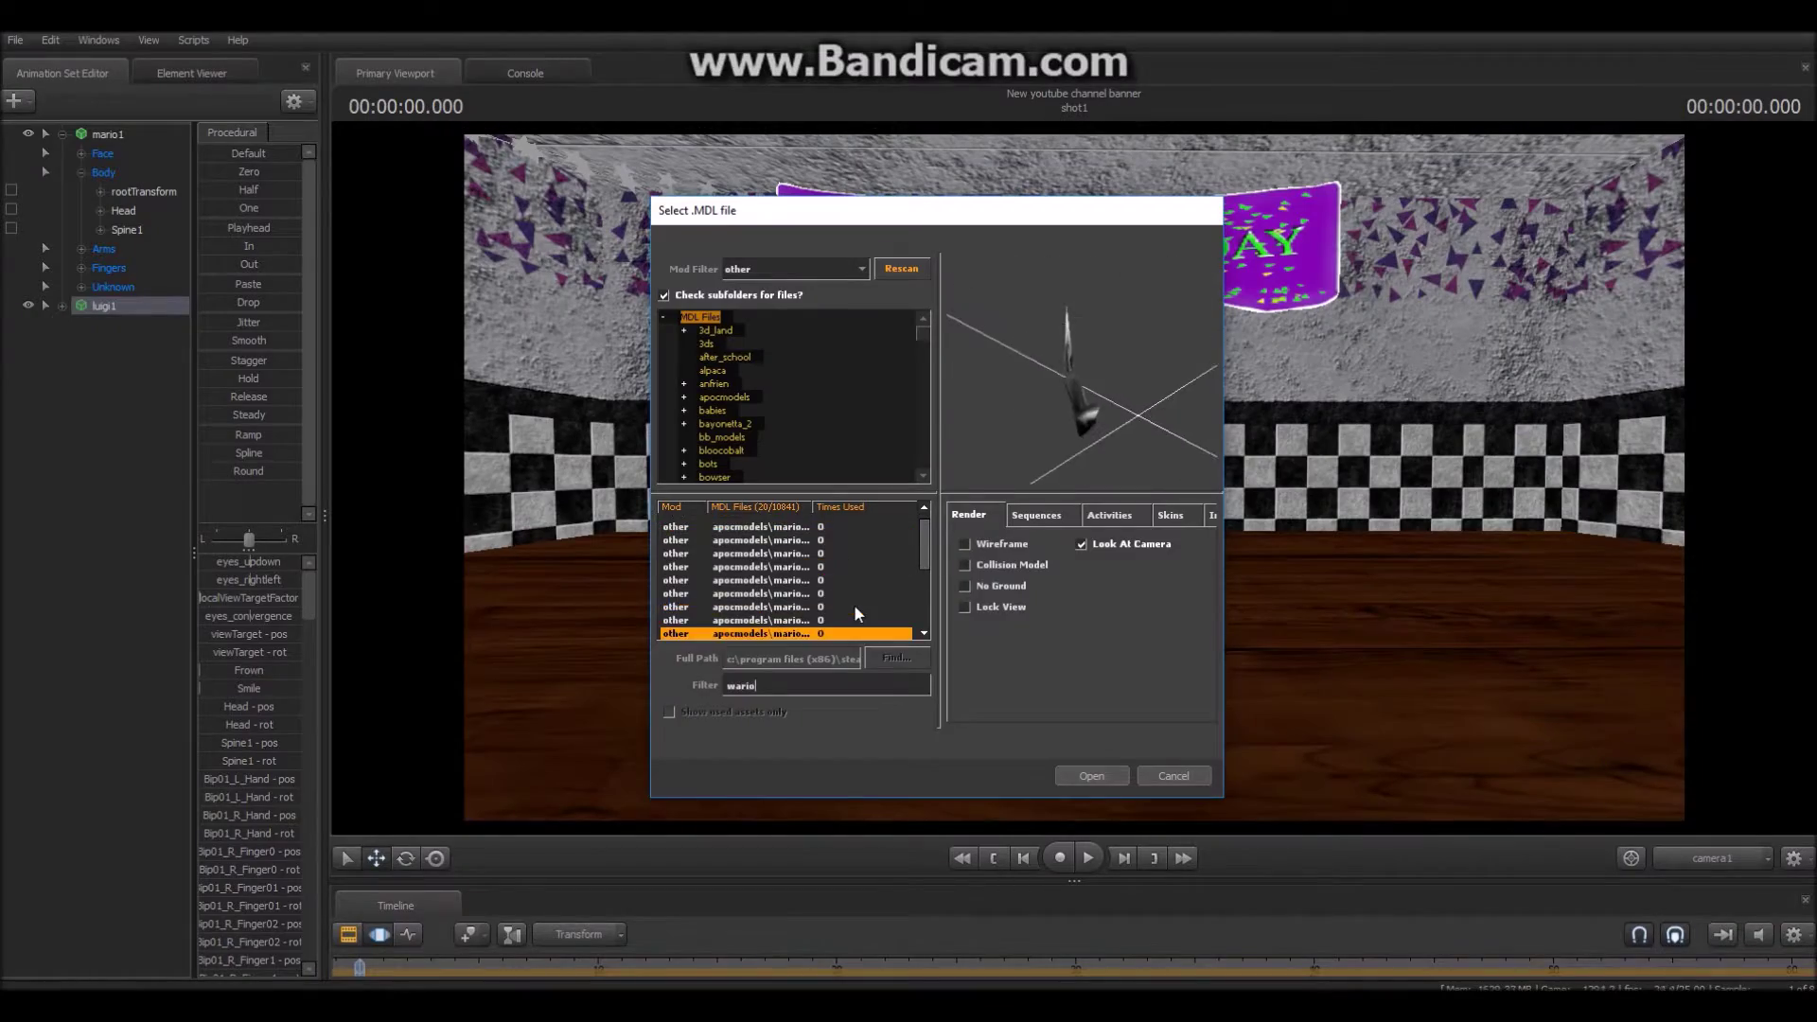
- Add the Wario model found with the filter "wario" and stand him on the far side of Luigi
{"action": "double_click", "coordinate": [842, 631]}
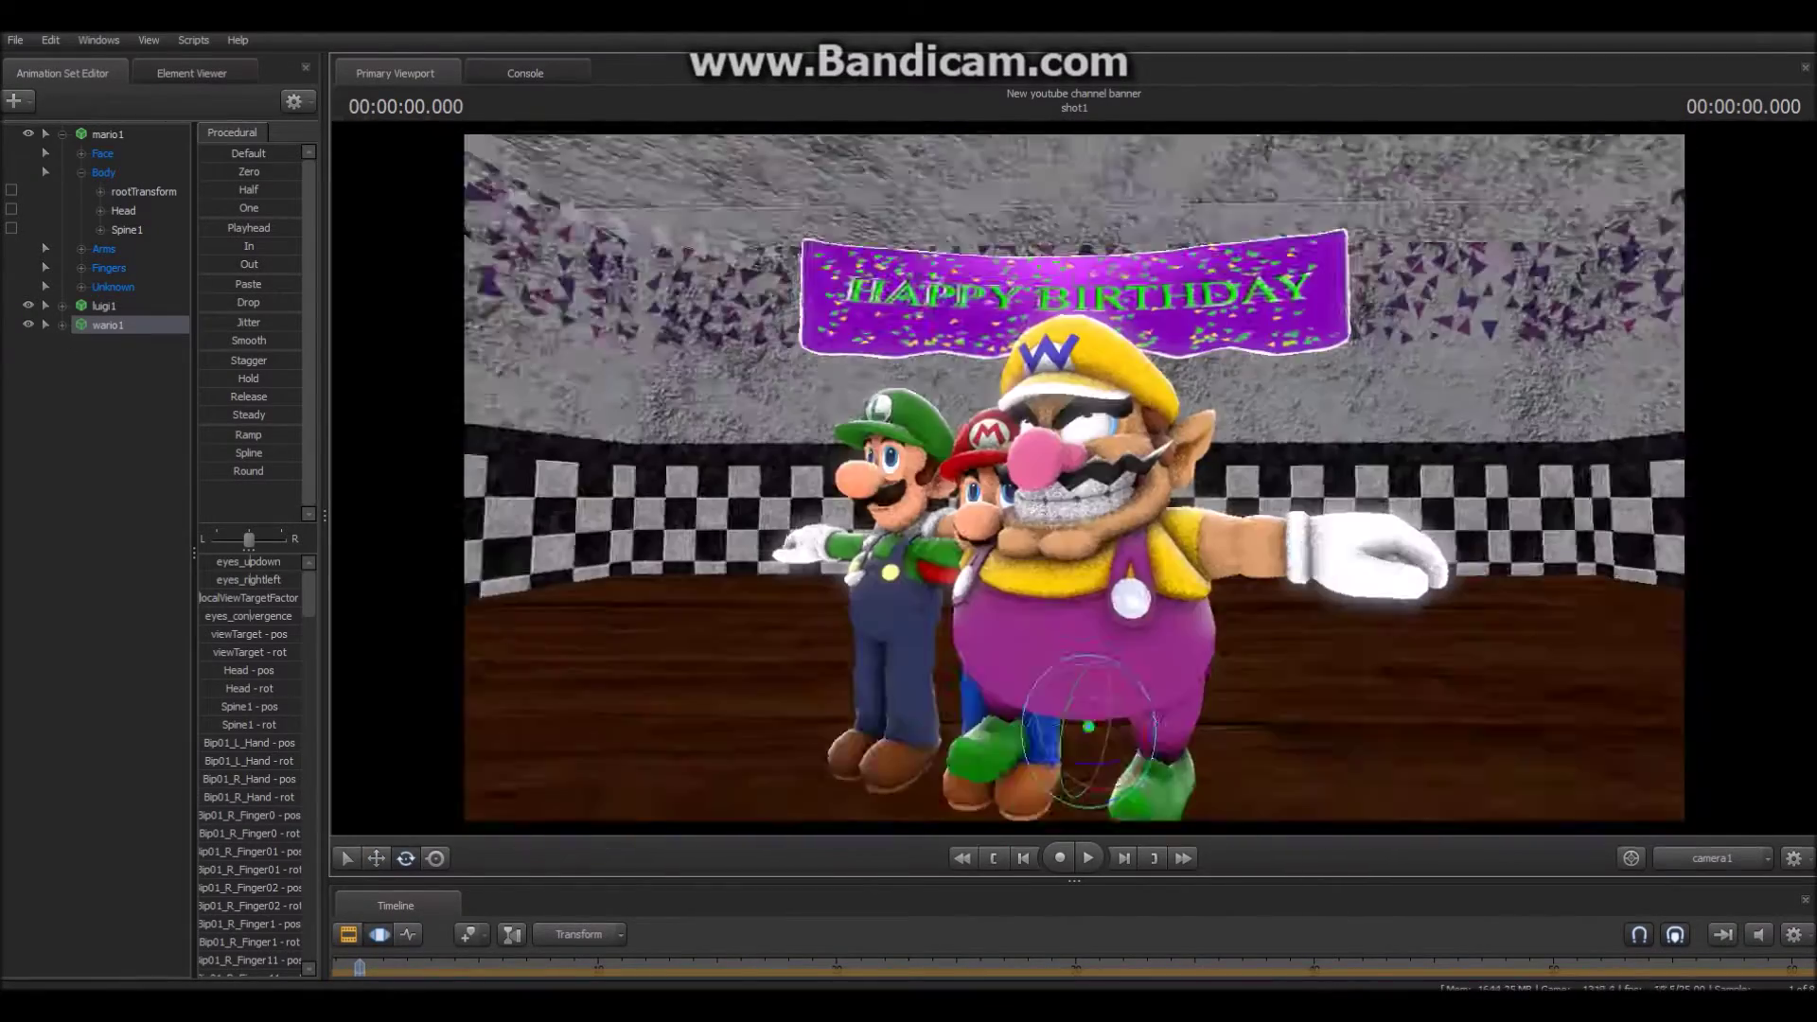
{"action": "left_click_drag", "start_coordinate": [1074, 477], "coordinate": [856, 611]}
{"action": "key", "text": "w"}
{"action": "key", "text": "w"}
{"action": "mouse_move", "coordinate": [1074, 477]}
{"action": "left_mouse_down"}
{"action": "mouse_move", "coordinate": [1074, 511]}
{"action": "mouse_move", "coordinate": [1074, 477]}
{"action": "left_mouse_up"}
{"action": "left_click_drag", "start_coordinate": [878, 410], "coordinate": [878, 409]}
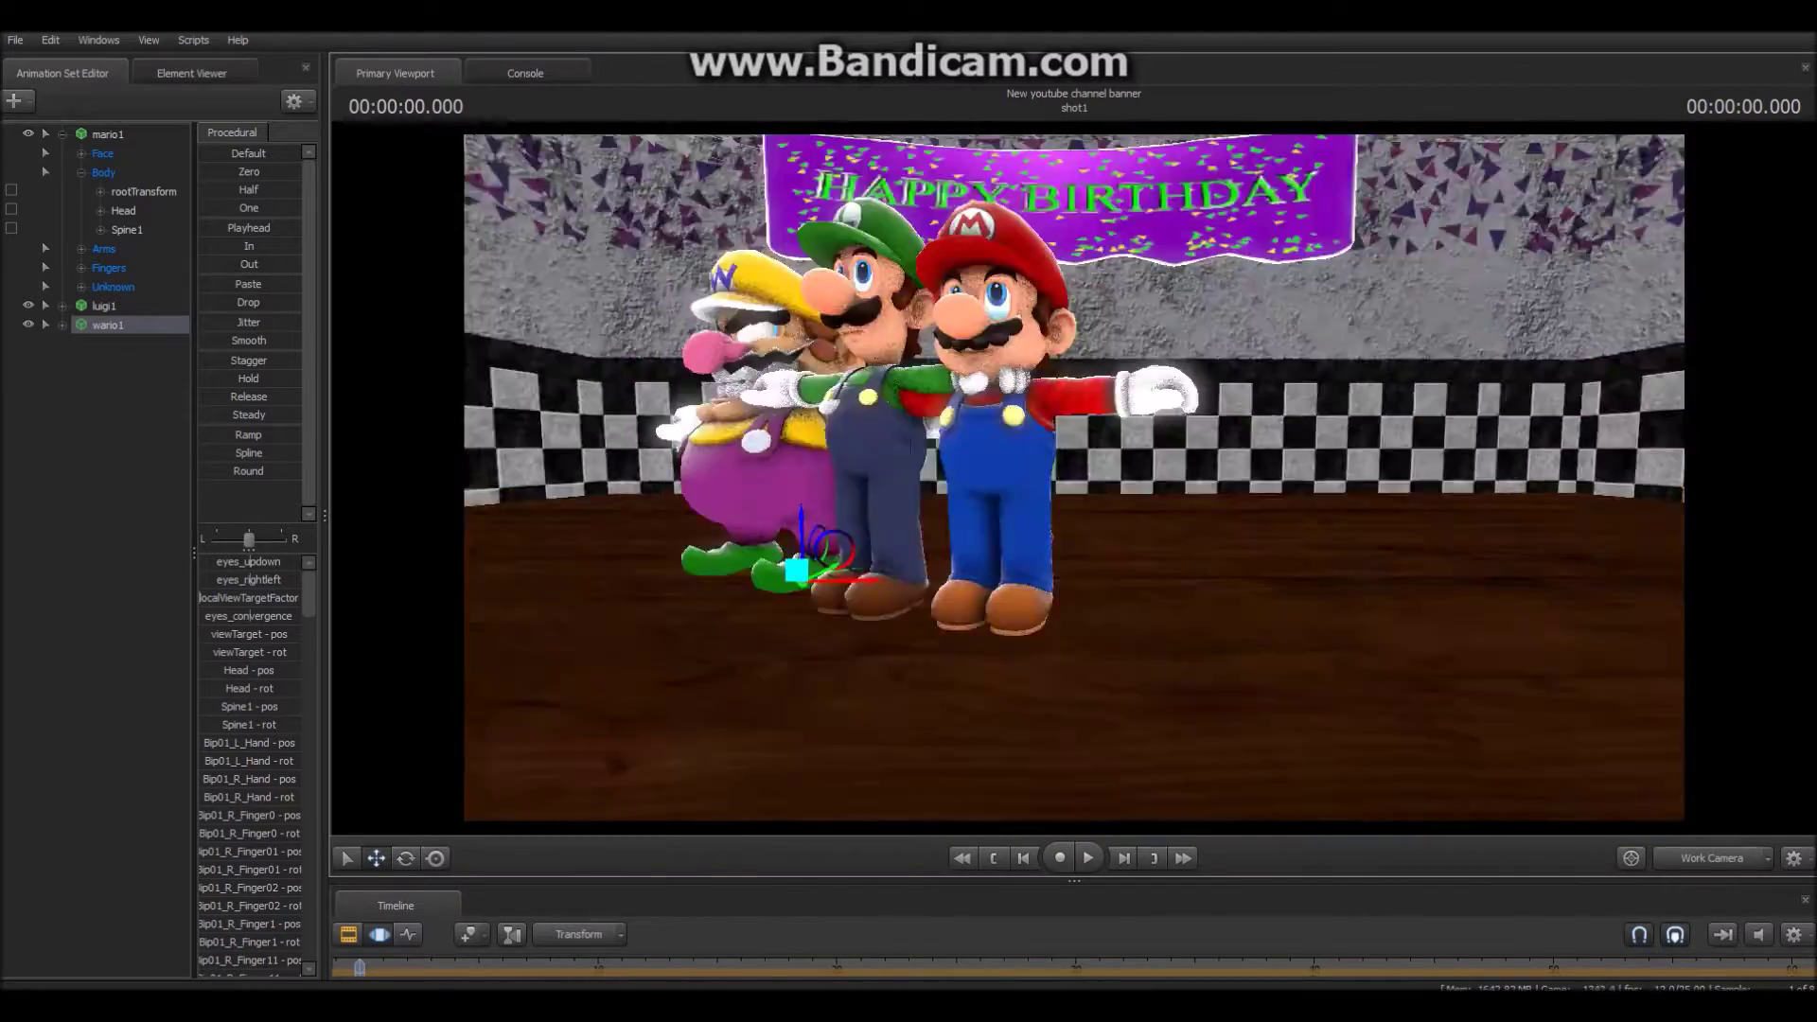
- Add the modern Sonic model to the scene as a new animation set
{"action": "key", "text": "F4"}
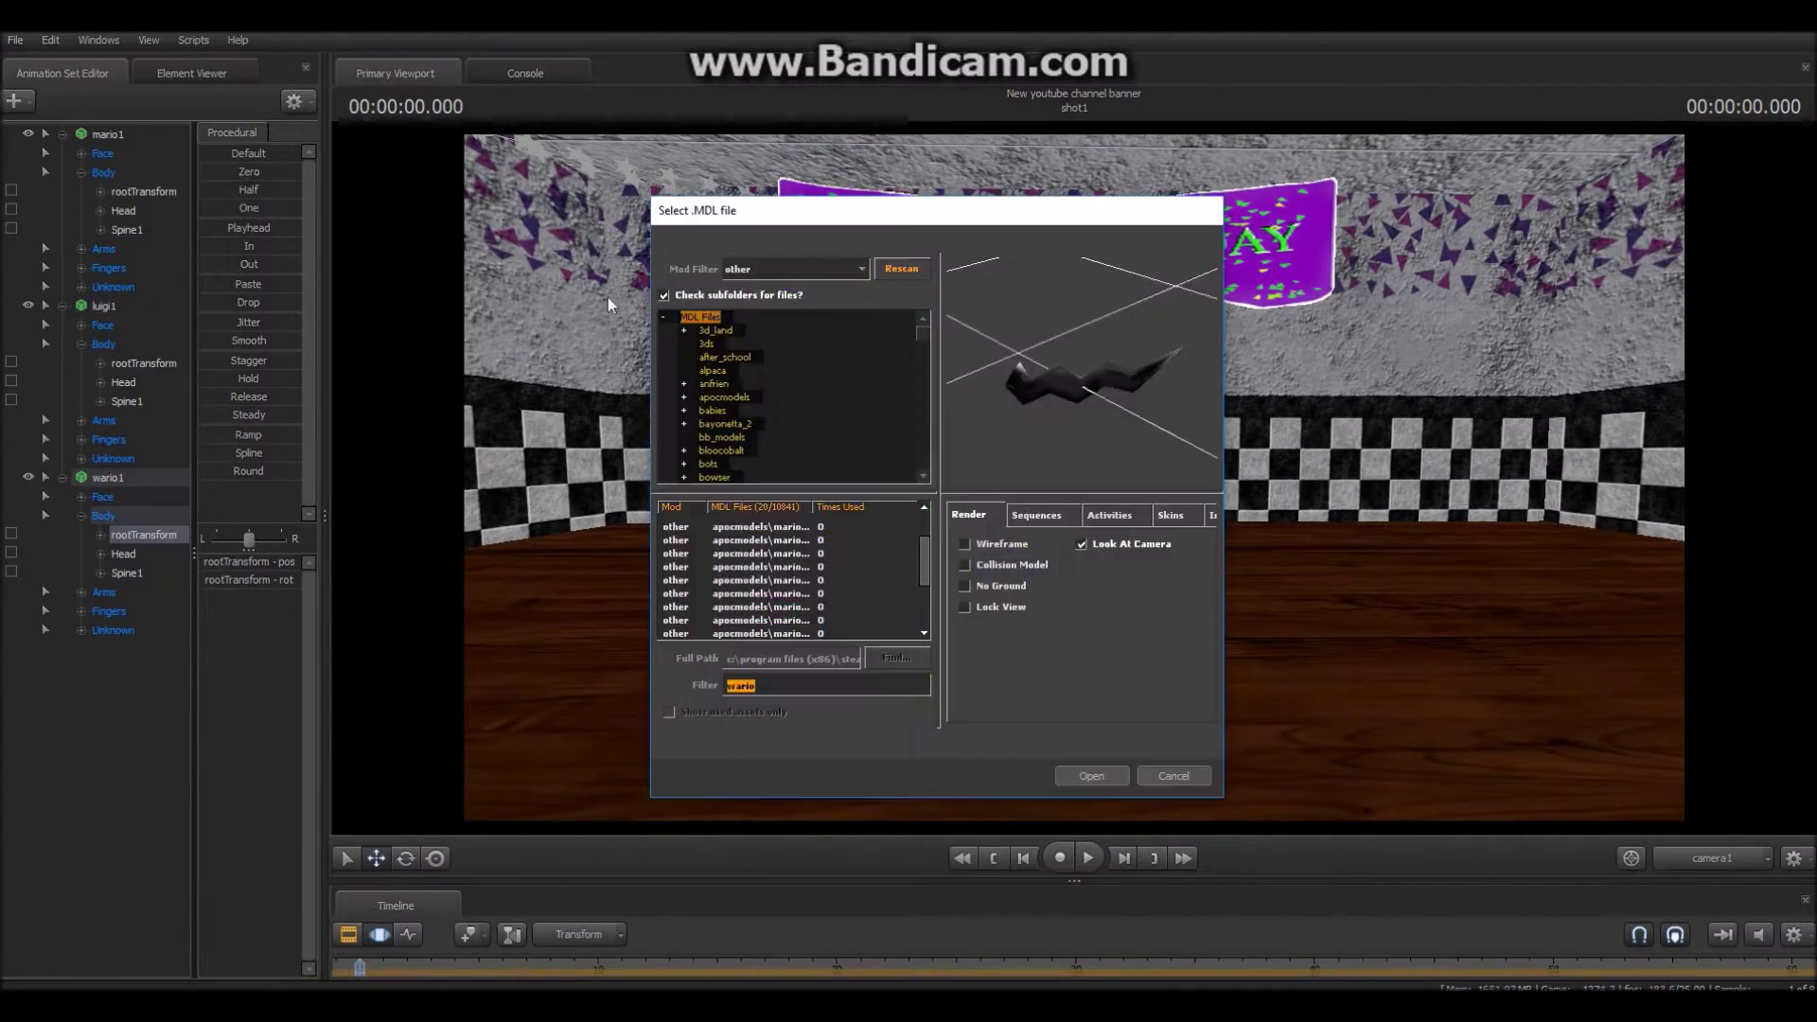
{"action": "double_click", "coordinate": [803, 594]}
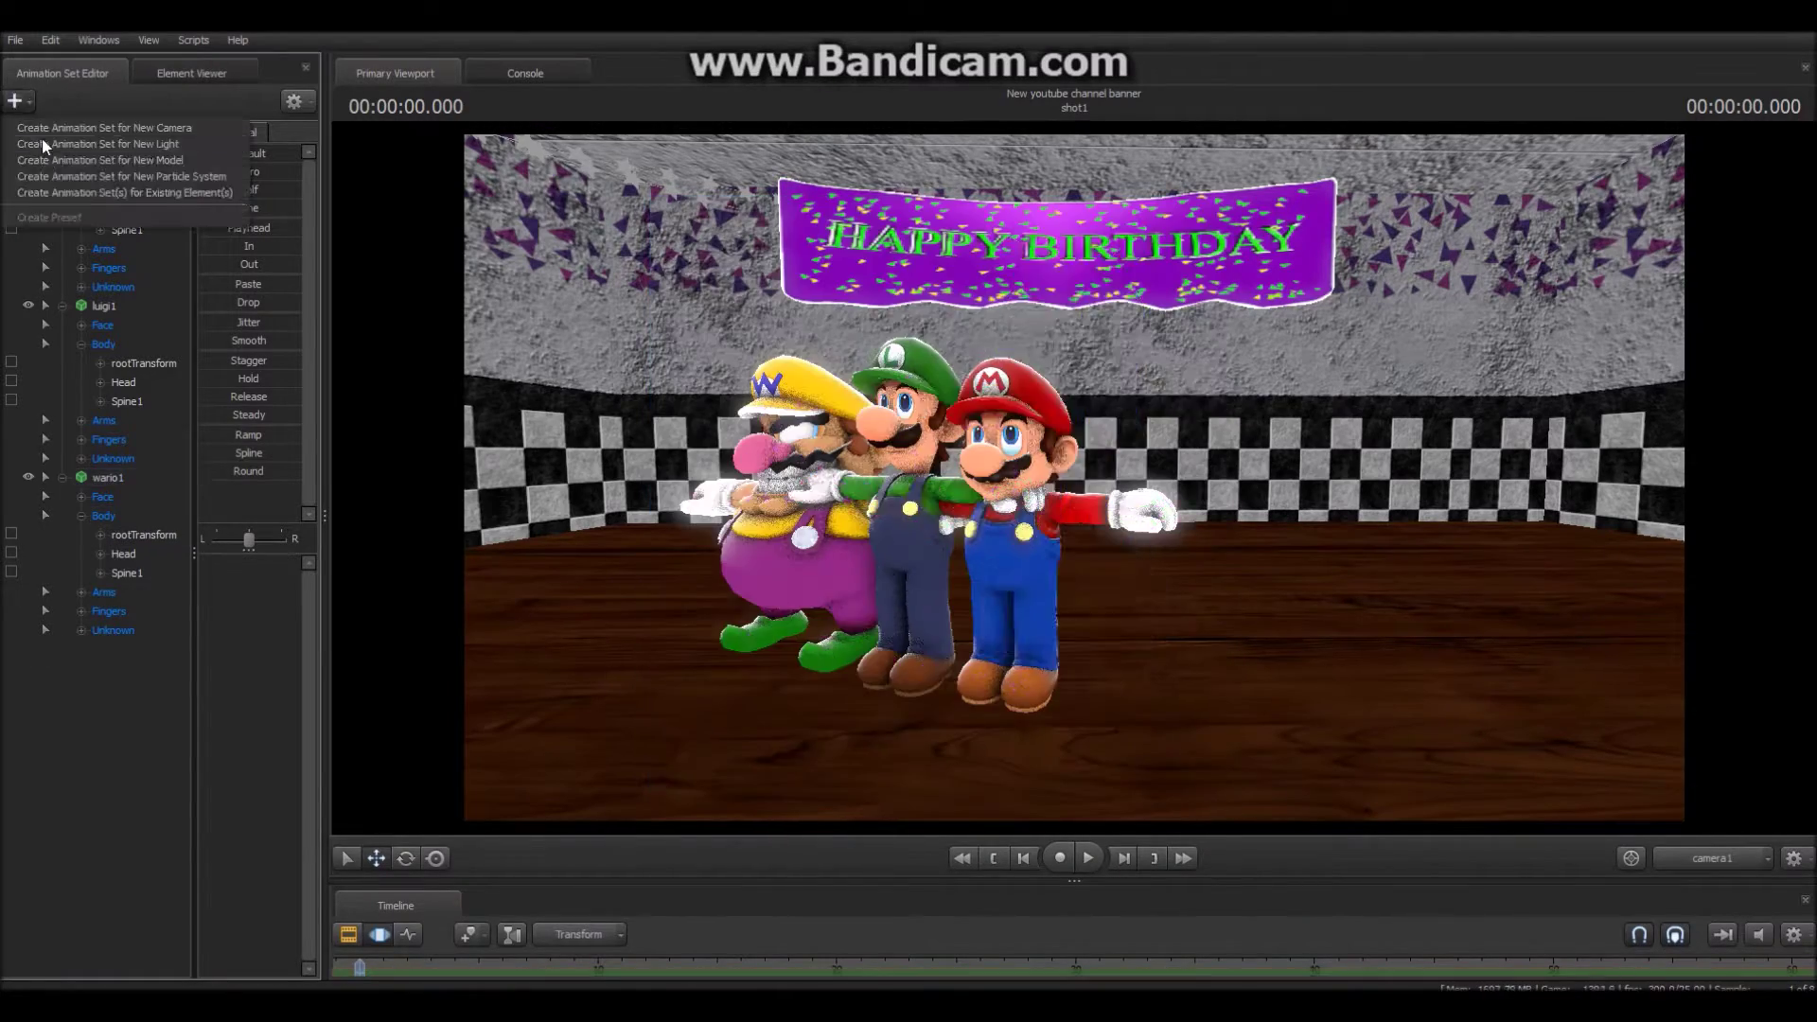
{"action": "left_click", "coordinate": [42, 139]}
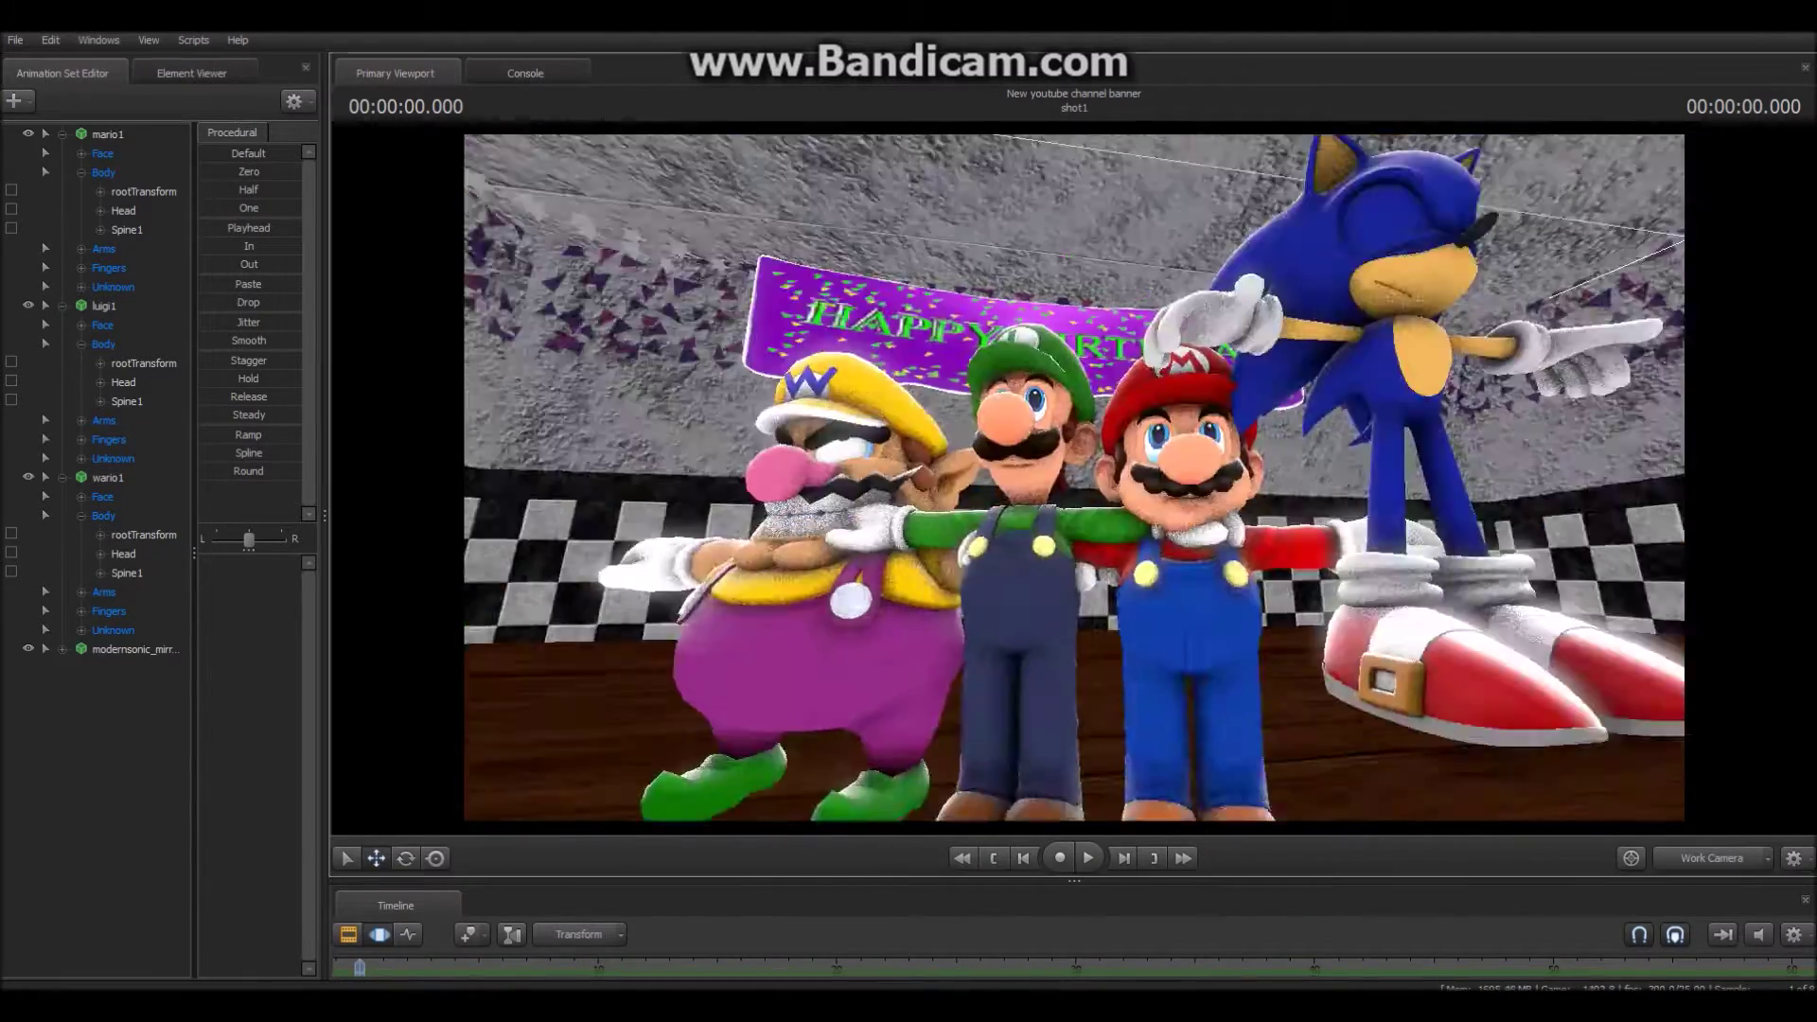
- Move and turn Sonic down onto the floor on Mario's free side
{"action": "left_click", "coordinate": [135, 649]}
{"action": "left_click_drag", "start_coordinate": [1074, 477], "coordinate": [956, 530]}
{"action": "key", "text": "e"}
{"action": "key", "text": "w"}
{"action": "left_click_drag", "start_coordinate": [956, 610], "coordinate": [1088, 493]}
{"action": "left_click_drag", "start_coordinate": [1088, 492], "coordinate": [1067, 568]}
{"action": "left_click_drag", "start_coordinate": [1067, 567], "coordinate": [1162, 396]}
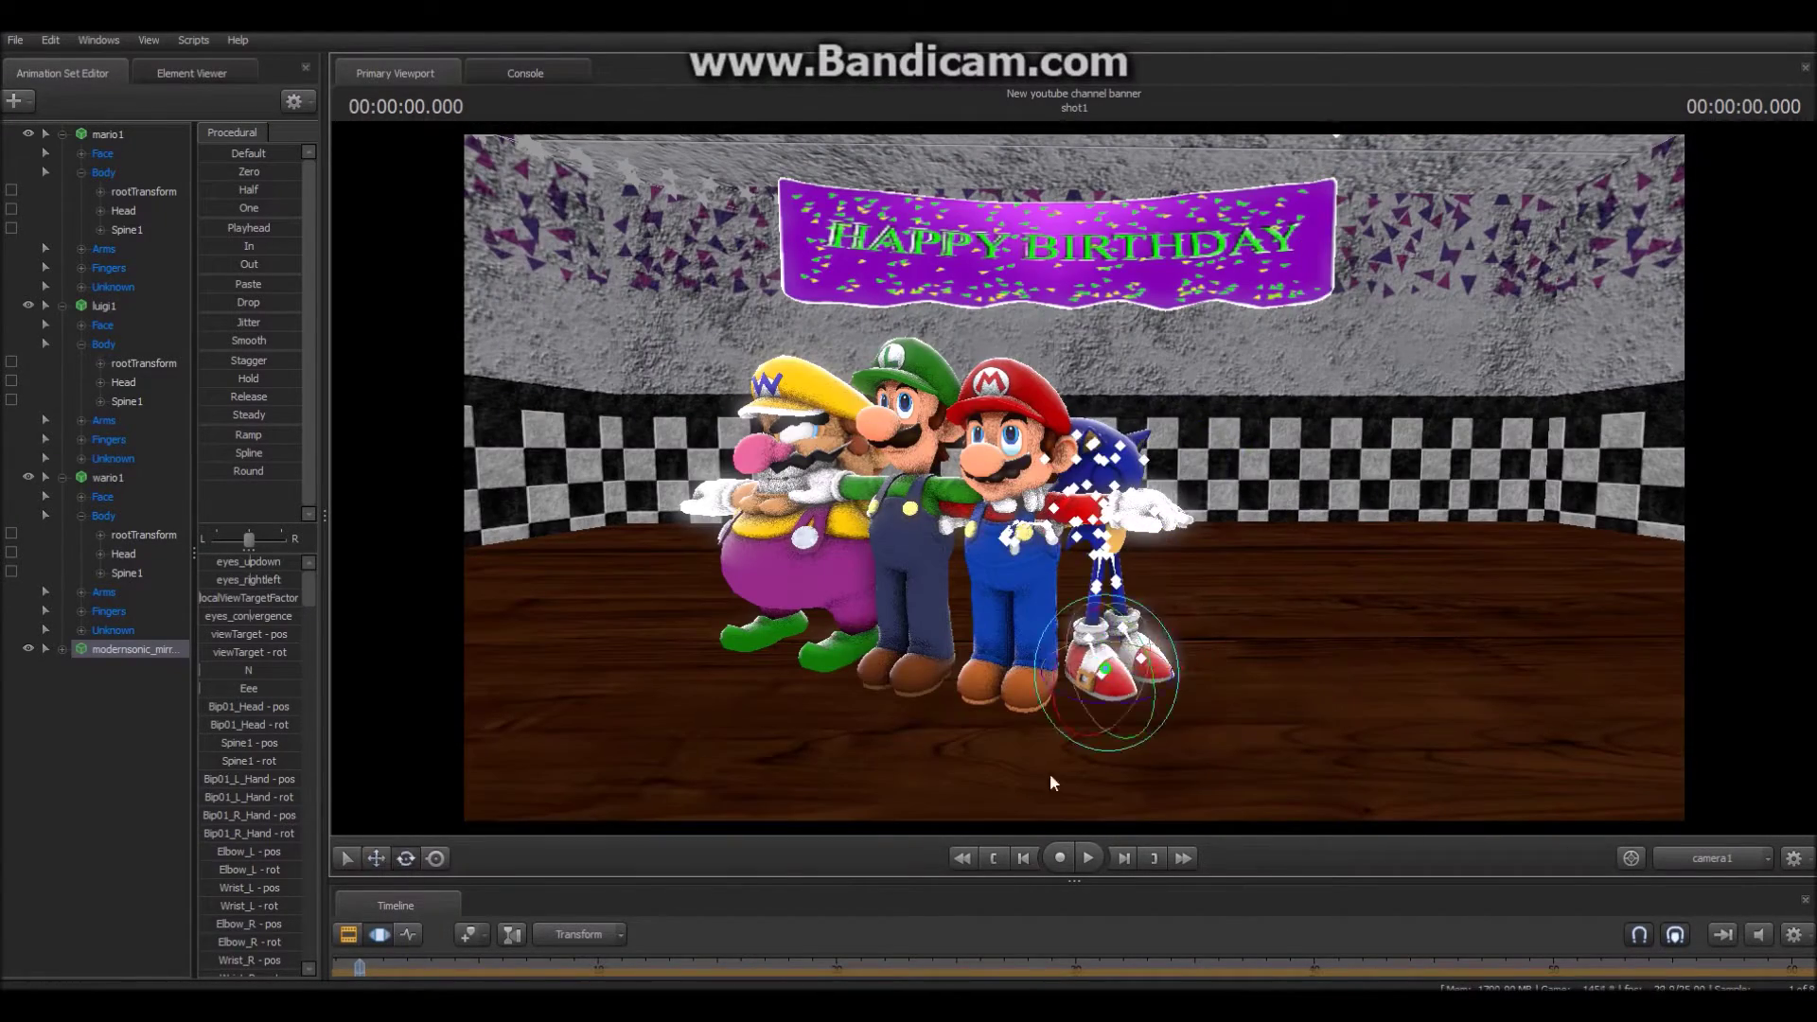
- Add a root scale control to the Sonic model and enlarge him slightly
{"action": "right_click", "coordinate": [168, 649]}
{"action": "mouse_move", "coordinate": [223, 815]}
{"action": "left_click", "coordinate": [383, 867]}
{"action": "left_click", "coordinate": [62, 649]}
{"action": "left_click", "coordinate": [103, 687]}
{"action": "left_click_drag", "start_coordinate": [206, 634], "coordinate": [211, 634]}
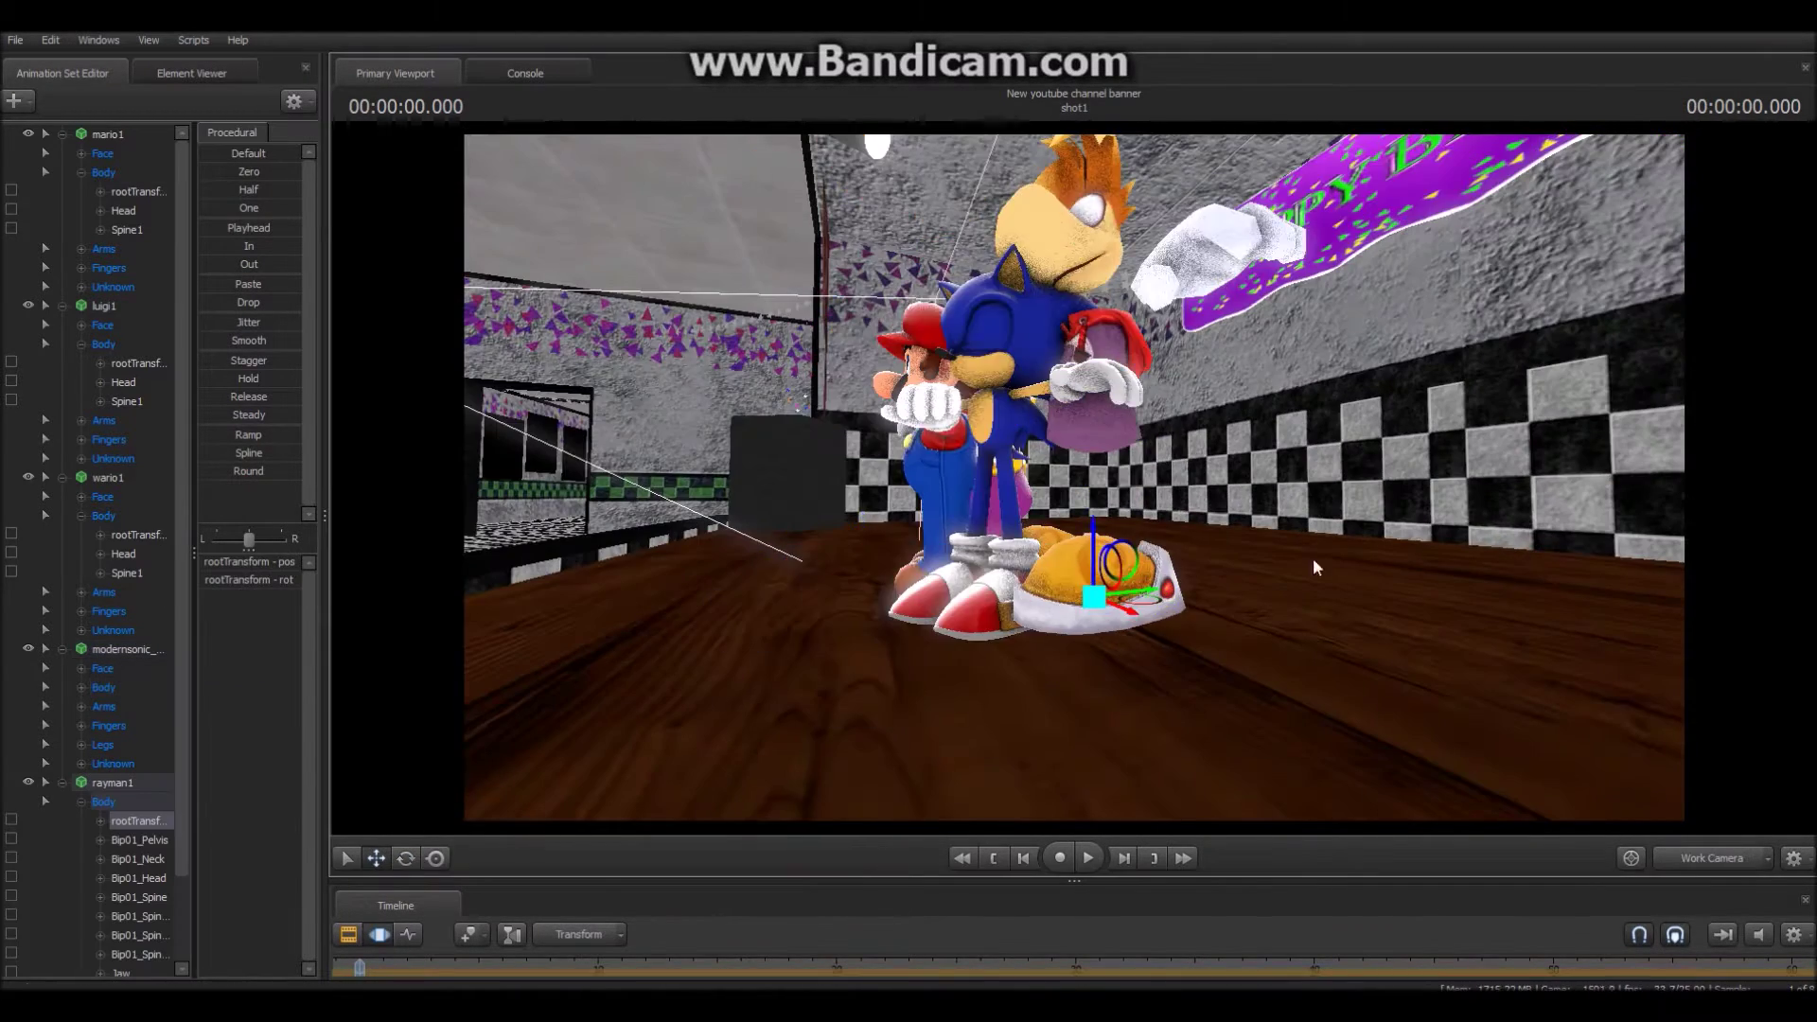
- Position and turn Rayman beside Sonic, and adjust his size with a root transform scale control
{"action": "left_click_drag", "start_coordinate": [1315, 560], "coordinate": [1040, 706]}
{"action": "key", "text": "e"}
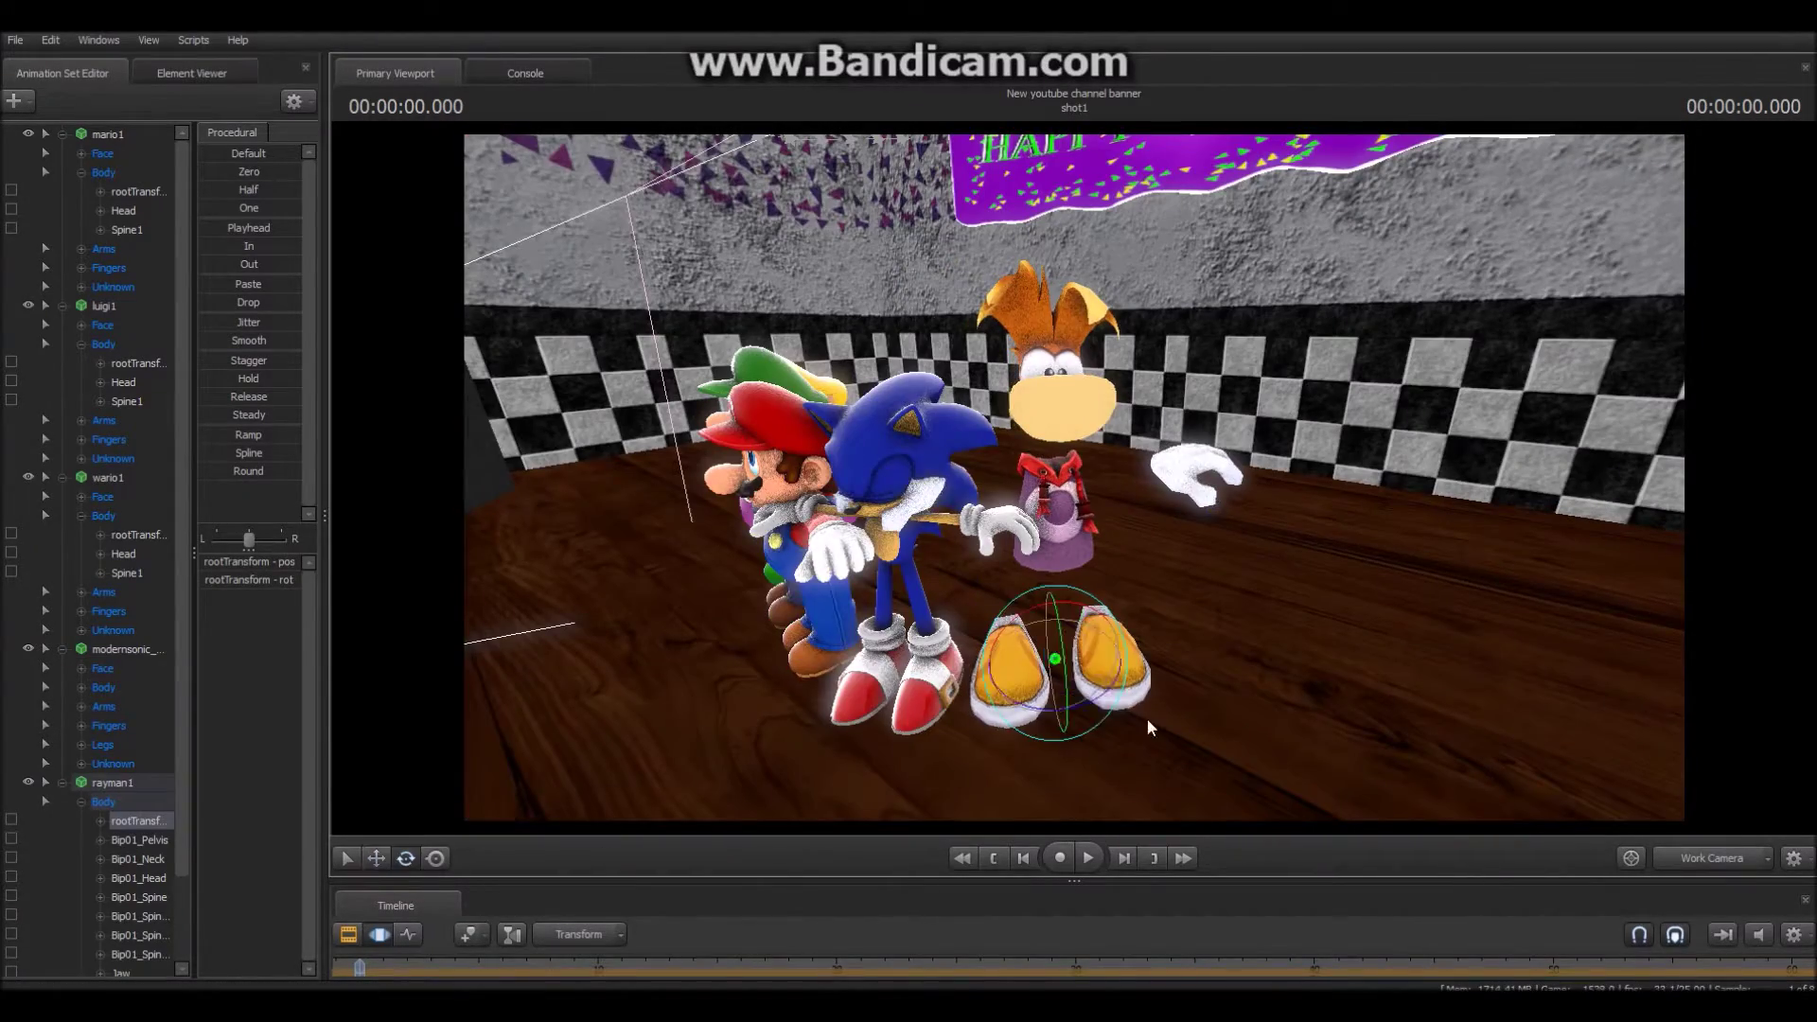
{"action": "right_click", "coordinate": [133, 497]}
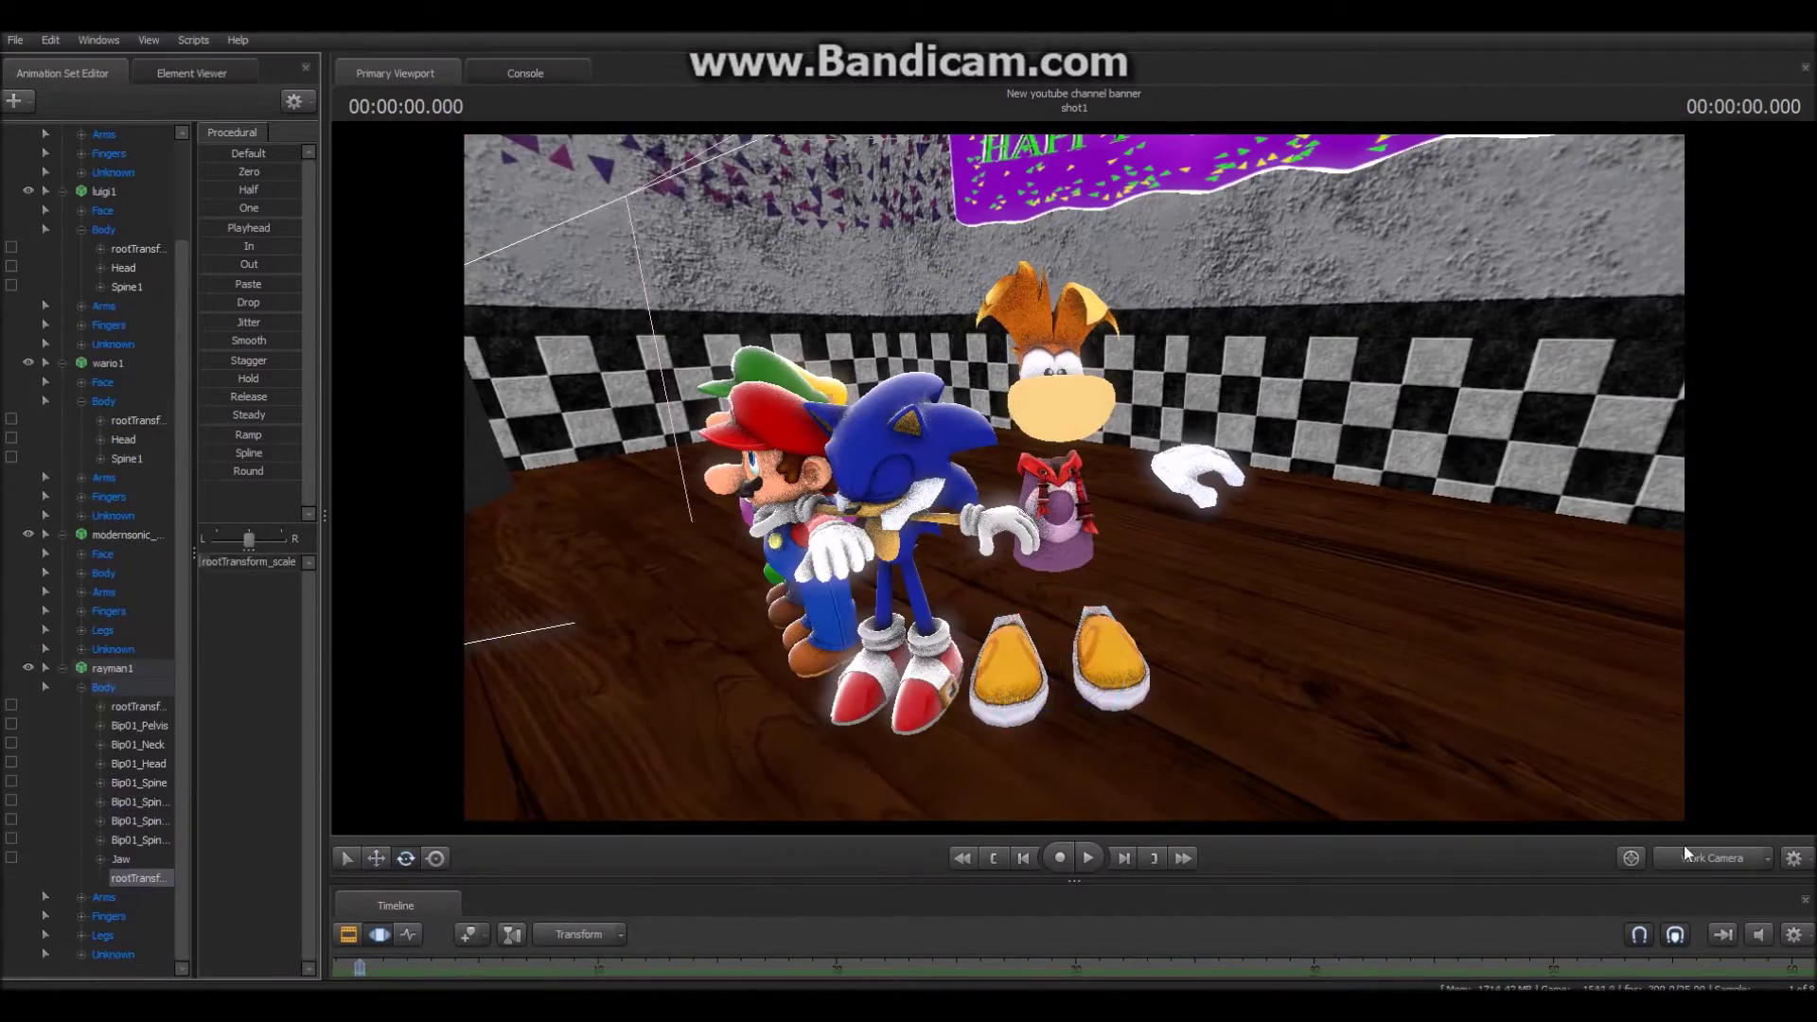
{"action": "left_click_drag", "start_coordinate": [200, 562], "coordinate": [207, 561]}
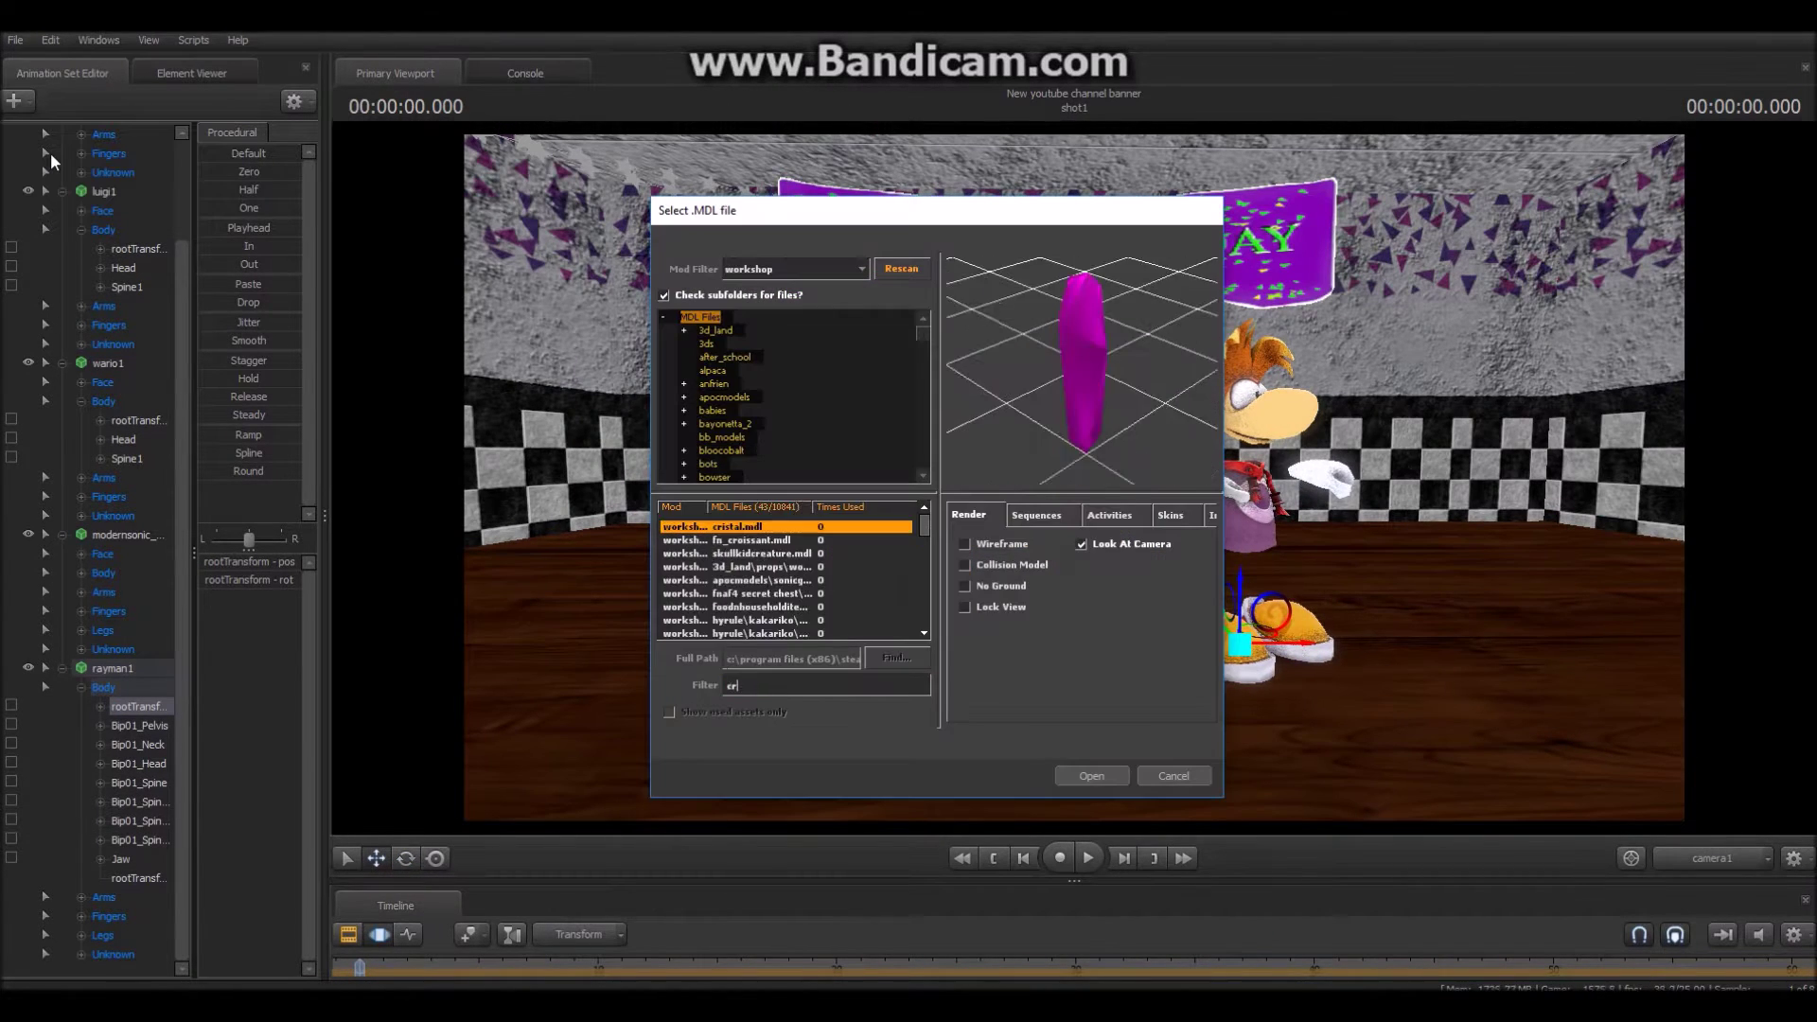
- Find "ratchet" among the workshop models, add the Ratchet character and move it out beside Rayman
{"action": "type", "text": "atchet"}
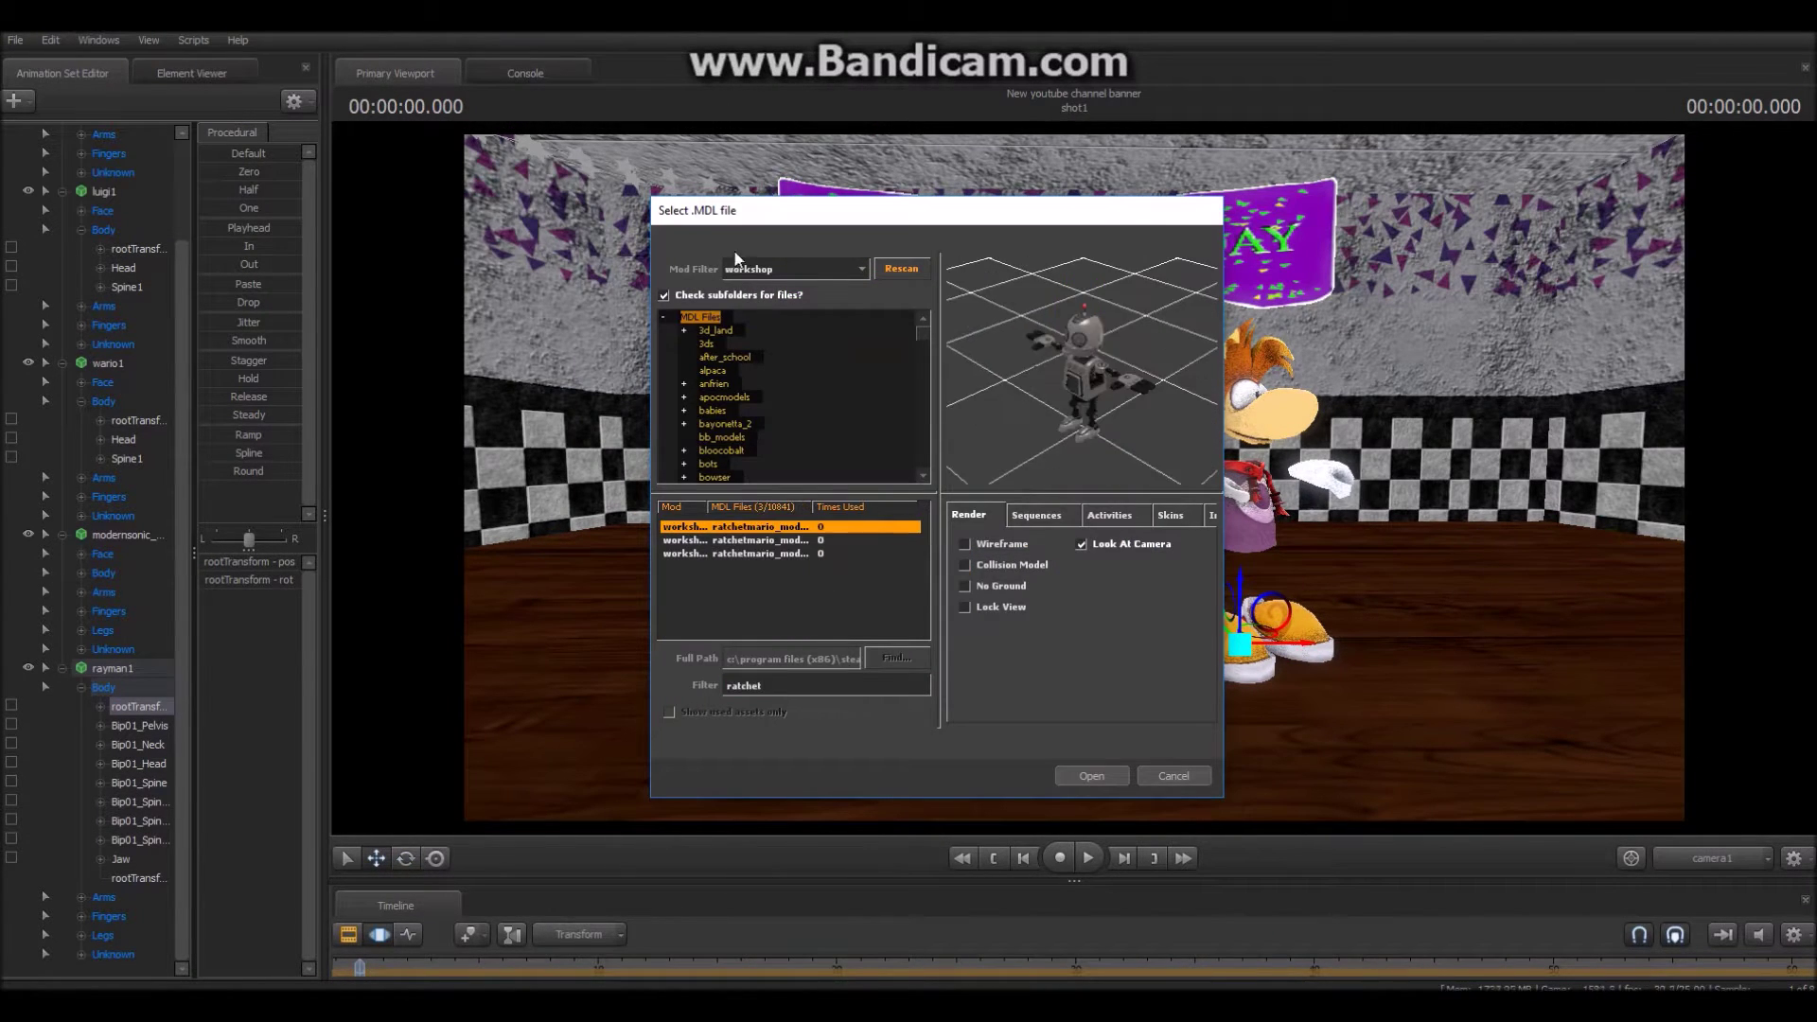
{"action": "key", "text": "Return"}
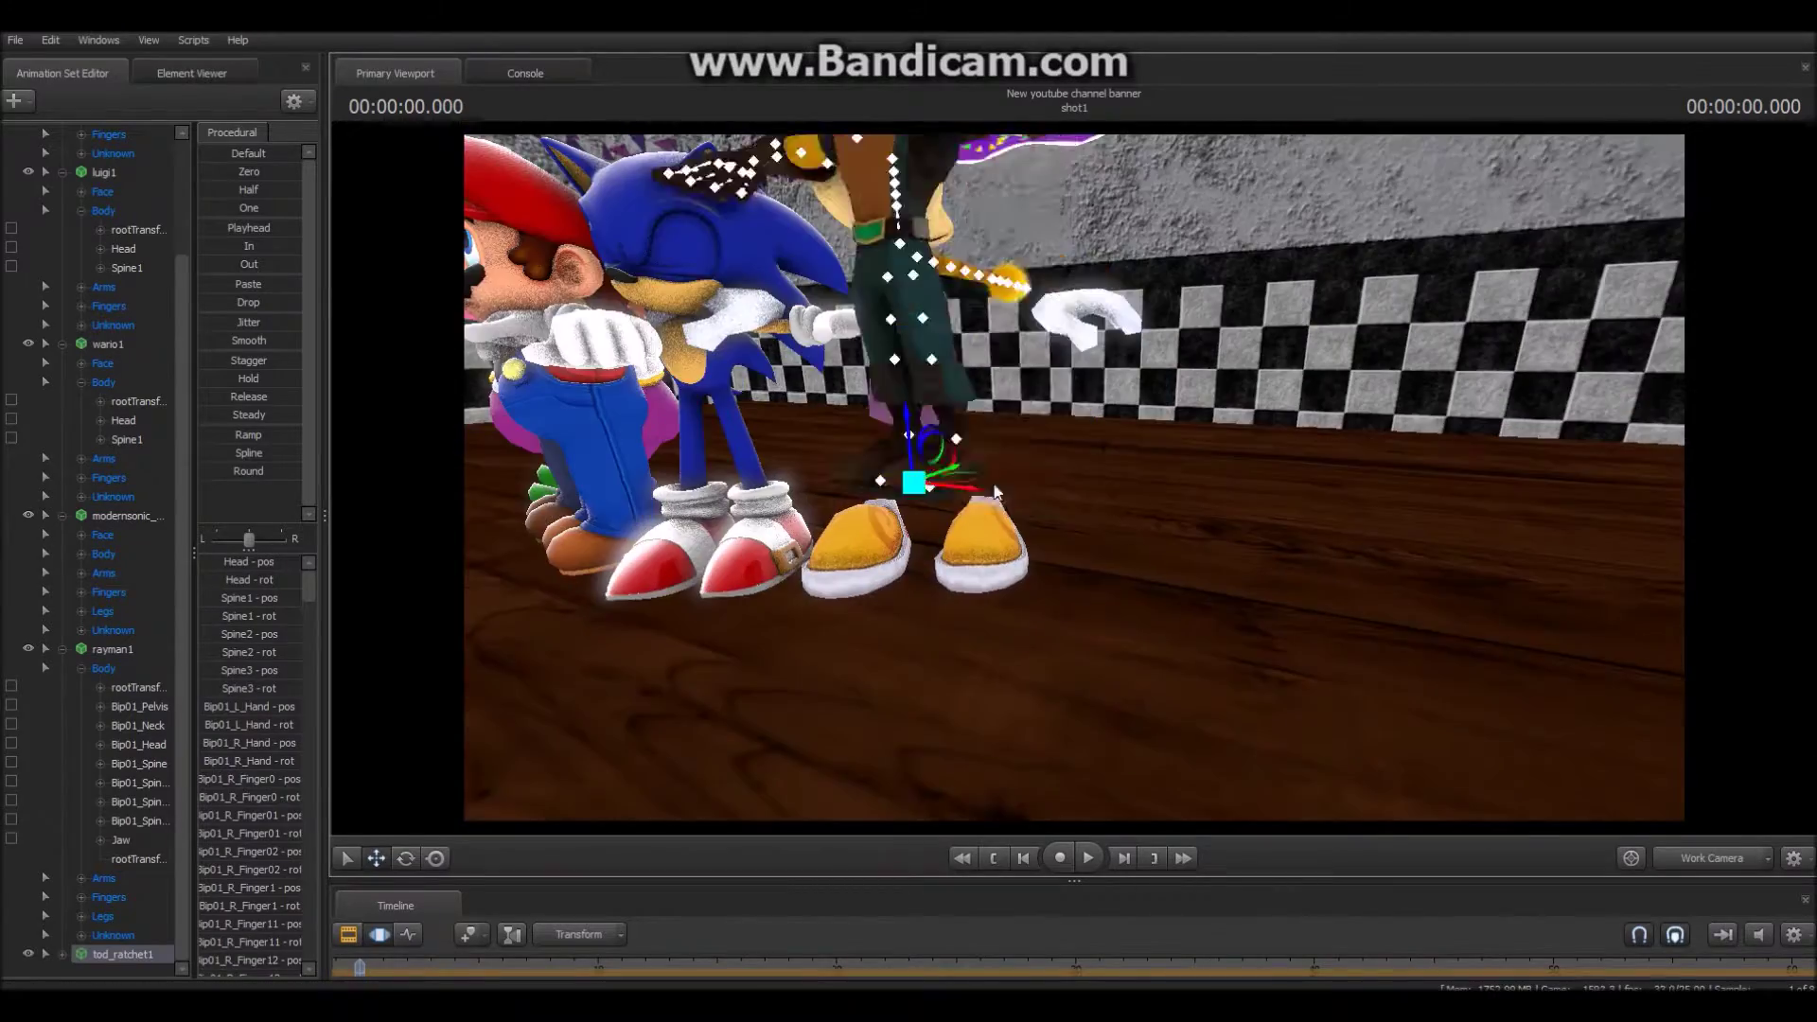
{"action": "left_click_drag", "start_coordinate": [975, 489], "coordinate": [1135, 492]}
{"action": "left_click_drag", "start_coordinate": [1136, 492], "coordinate": [1062, 459]}
- Turn Ratchet and refine his placement beside Rayman to suit the scene camera's framing
{"action": "key", "text": "e"}
{"action": "key", "text": "w"}
{"action": "left_click_drag", "start_coordinate": [1697, 850], "coordinate": [1075, 486]}
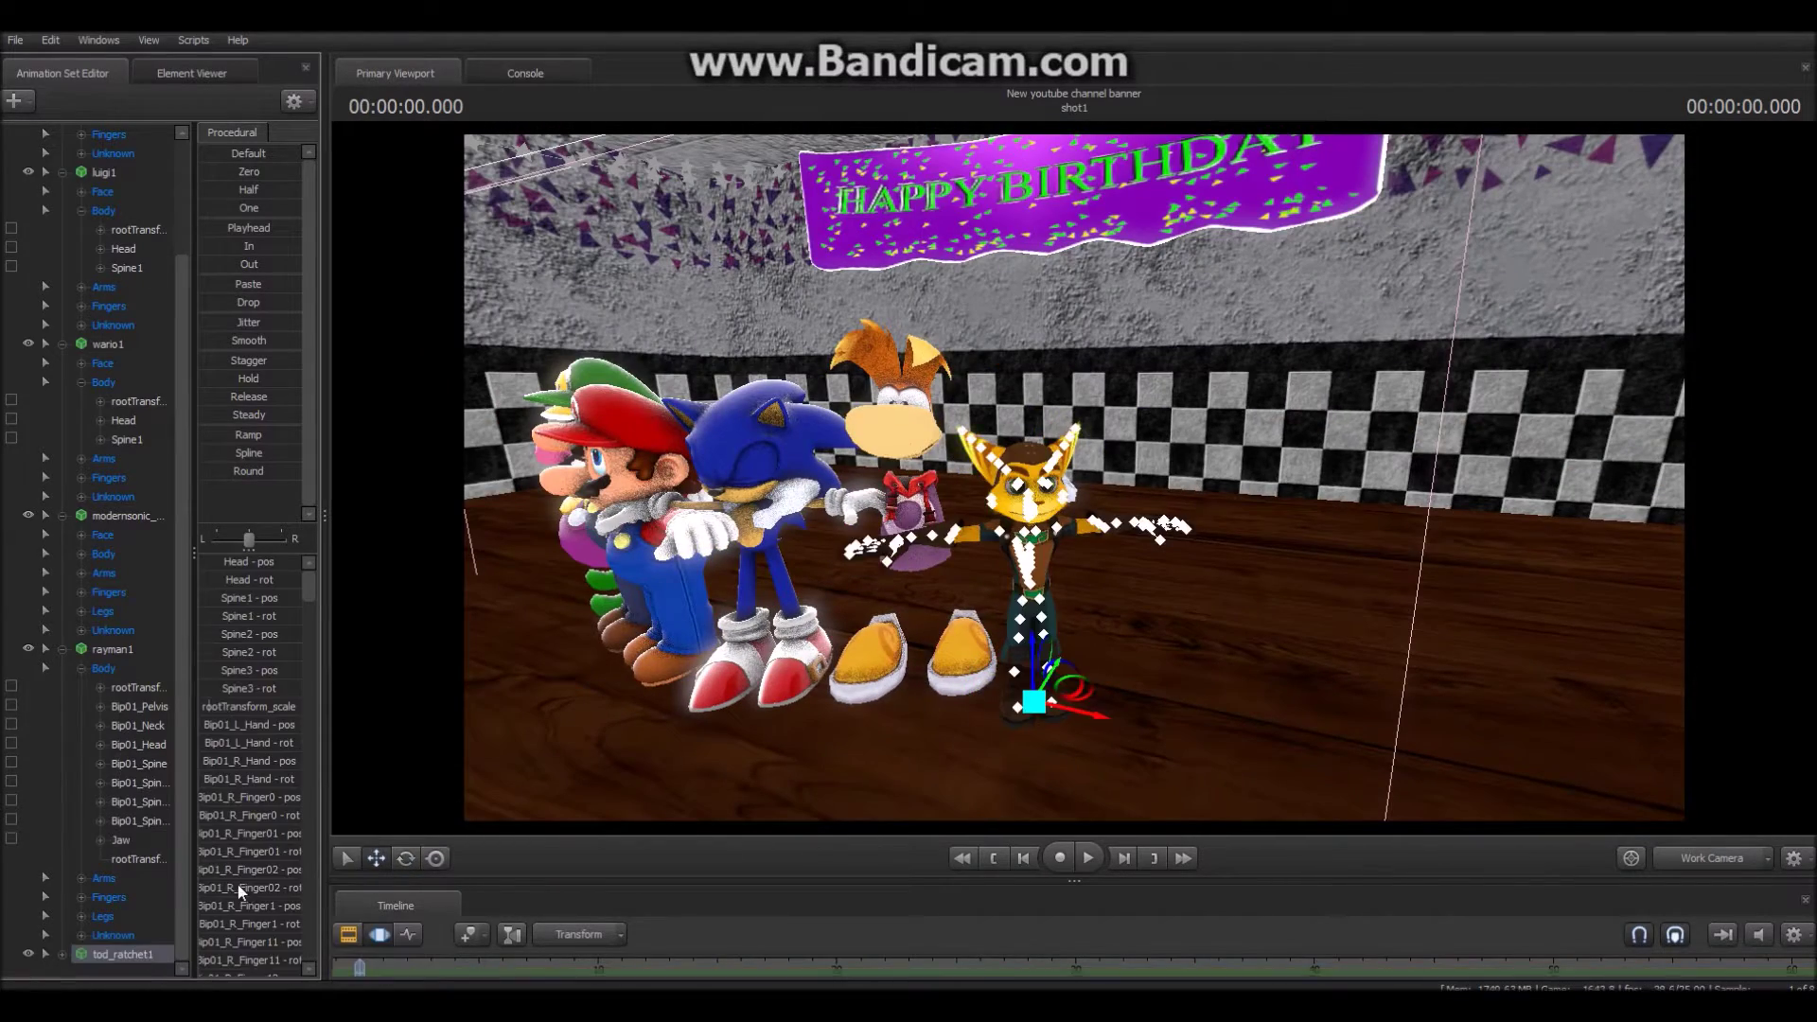
{"action": "left_click", "coordinate": [1732, 861]}
{"action": "left_click", "coordinate": [1713, 860]}
{"action": "key", "text": "e"}
{"action": "left_click", "coordinate": [1707, 859]}
- Add the Crash Bandicoot model to the scene as a new animation set
{"action": "left_click", "coordinate": [15, 100]}
{"action": "left_click", "coordinate": [59, 167]}
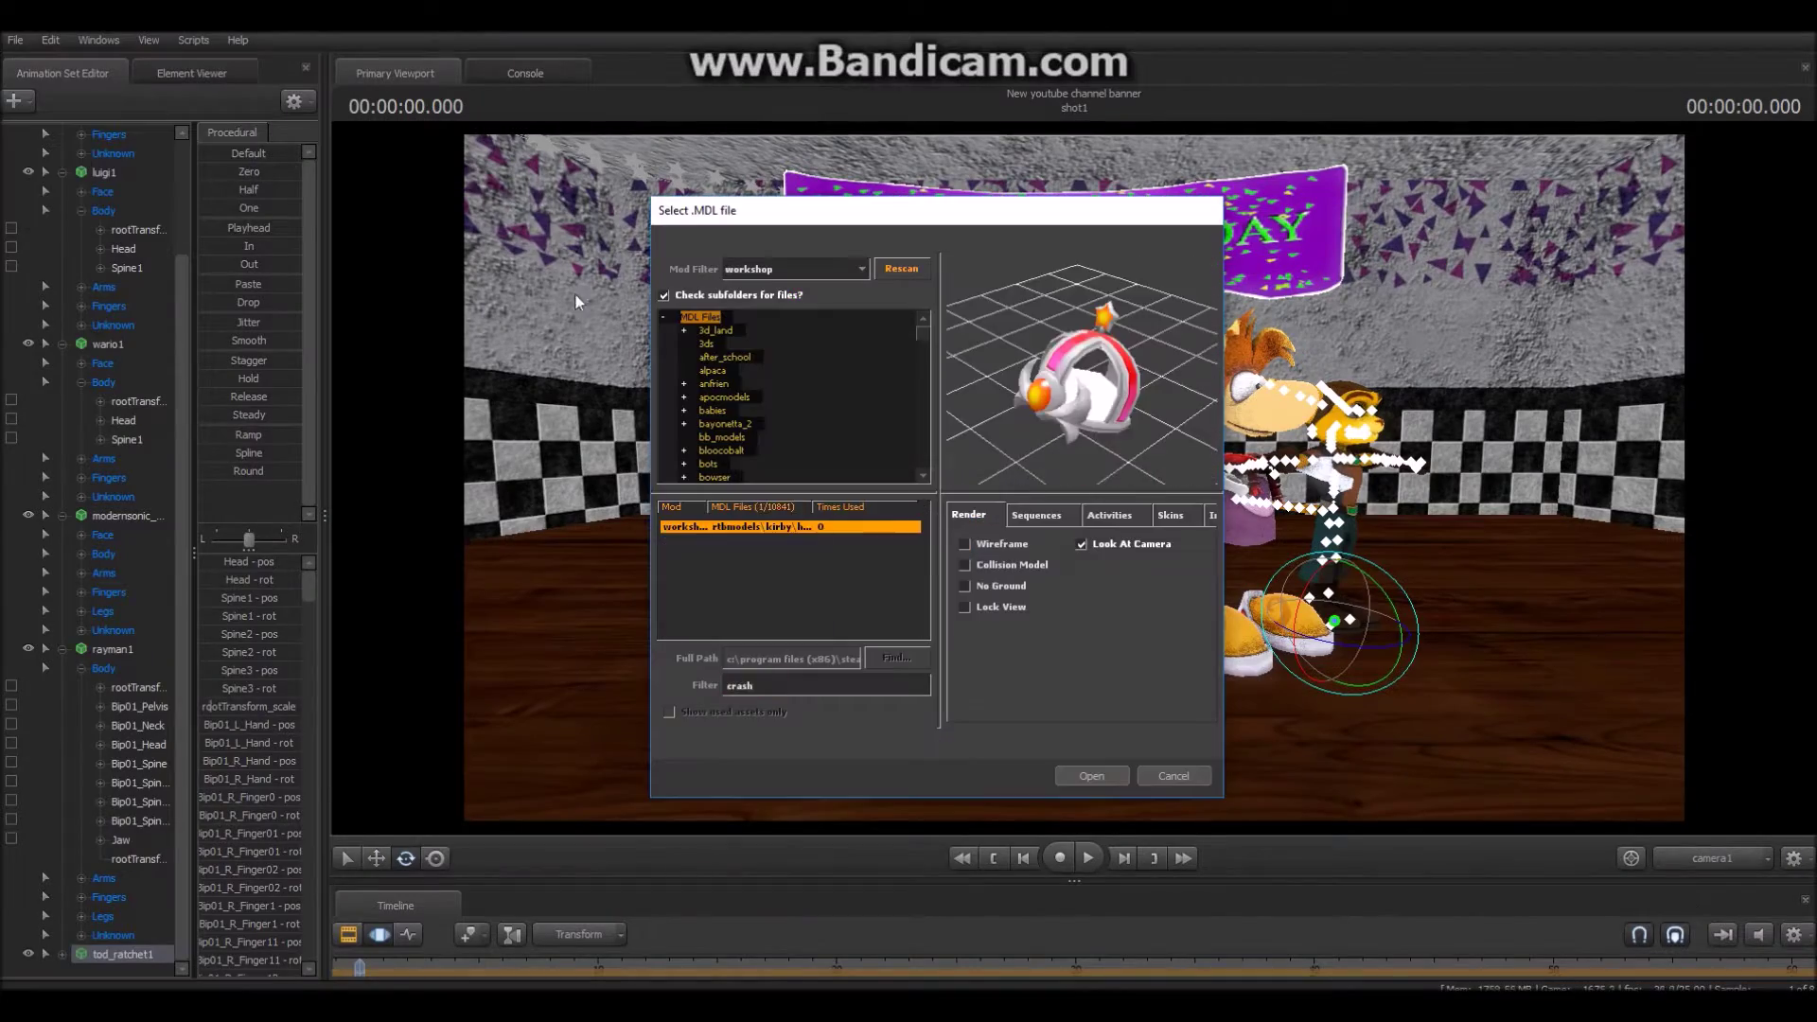
{"action": "left_click", "coordinate": [1092, 775]}
- Move Crash Bandicoot to the end of the lineup, standing on the floor beside Ratchet
{"action": "left_click", "coordinate": [1731, 859]}
{"action": "left_click_drag", "start_coordinate": [1074, 477], "coordinate": [814, 463]}
{"action": "left_click", "coordinate": [376, 857]}
{"action": "left_click_drag", "start_coordinate": [996, 369], "coordinate": [995, 437]}
{"action": "left_click_drag", "start_coordinate": [1074, 477], "coordinate": [1003, 417]}
{"action": "left_click_drag", "start_coordinate": [819, 676], "coordinate": [820, 677]}
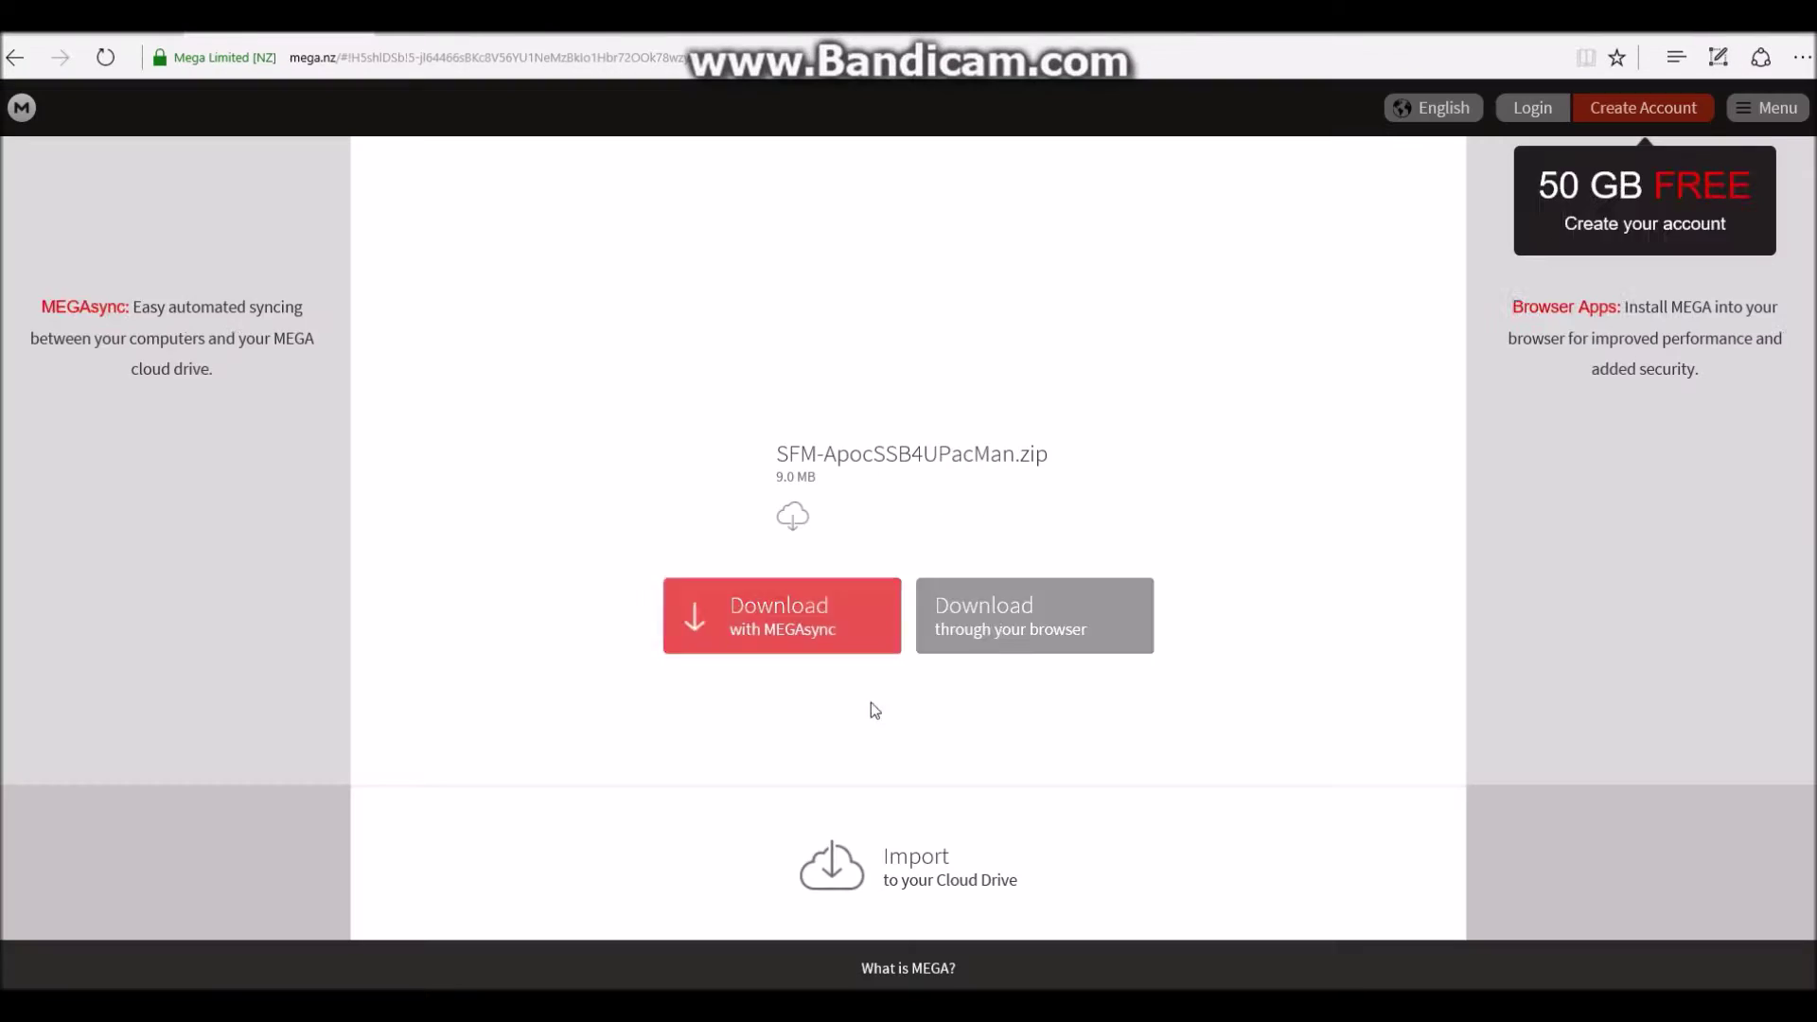
- Download SFM-ApocSSB4UPacMan.zip from MEGA in the browser and paste its contents into SourceFilmmaker's game\Other folder
{"action": "left_click", "coordinate": [742, 590]}
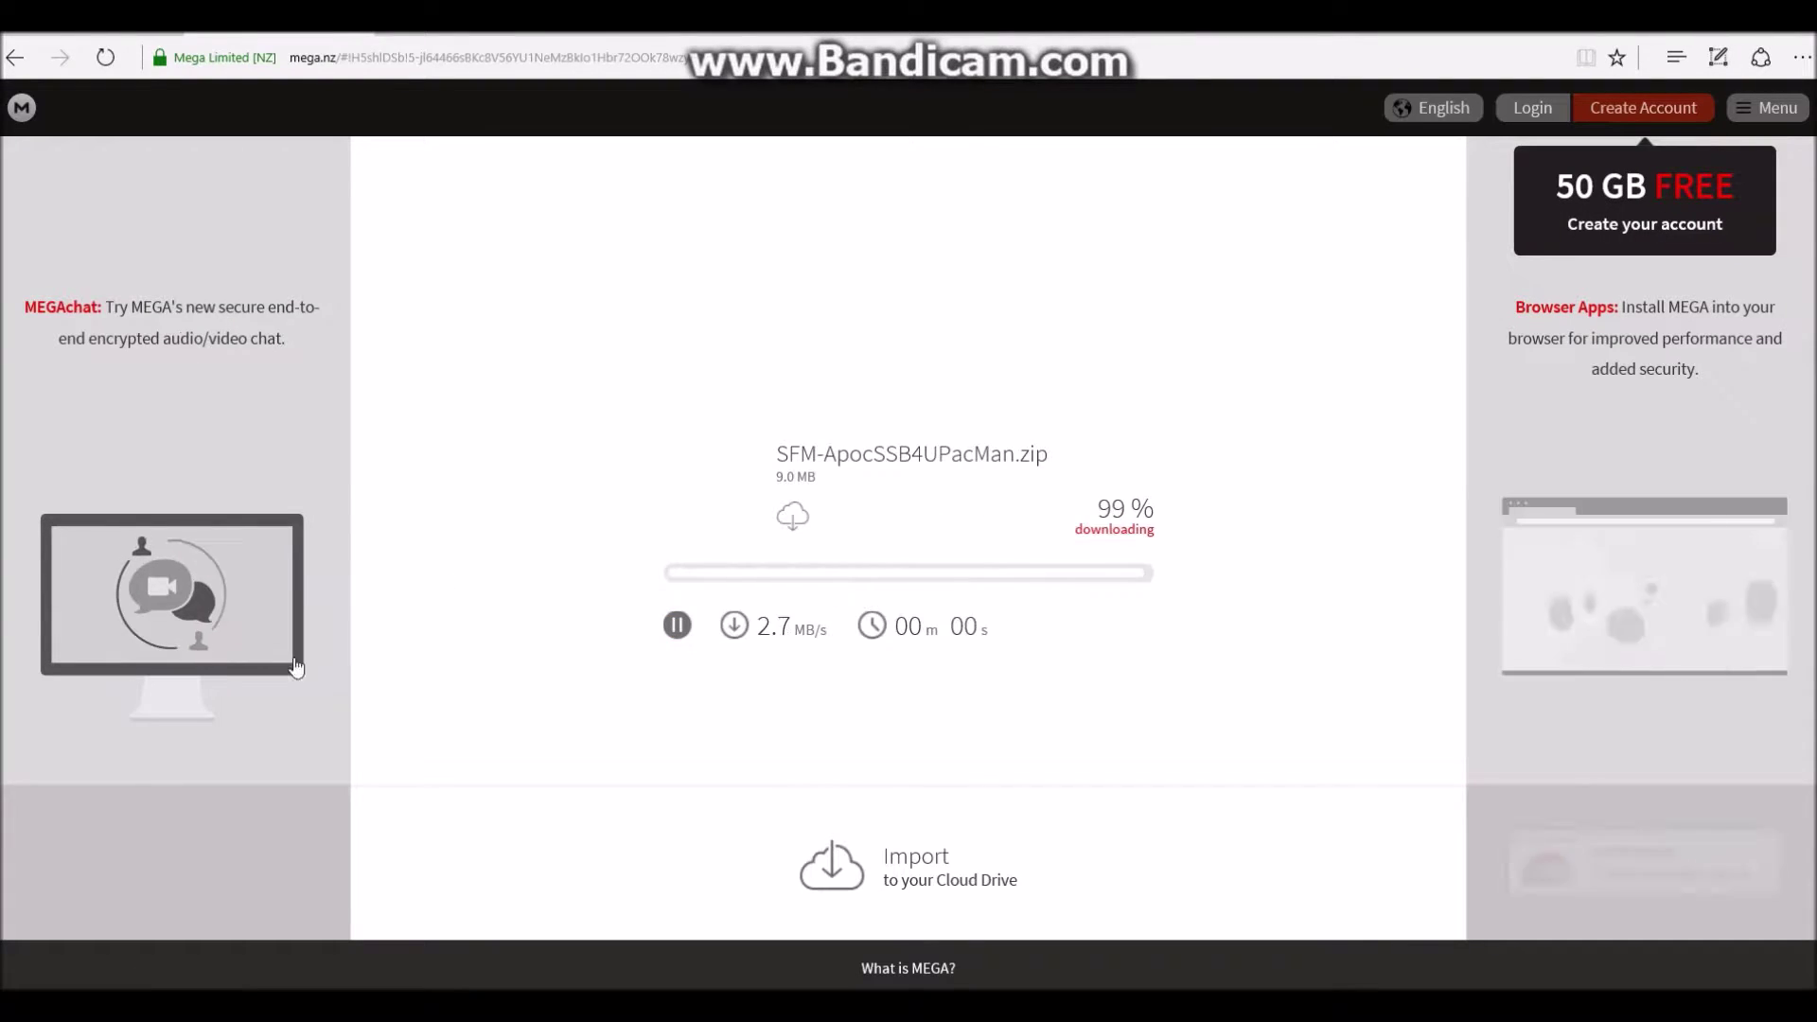
{"action": "left_click", "coordinate": [1112, 969]}
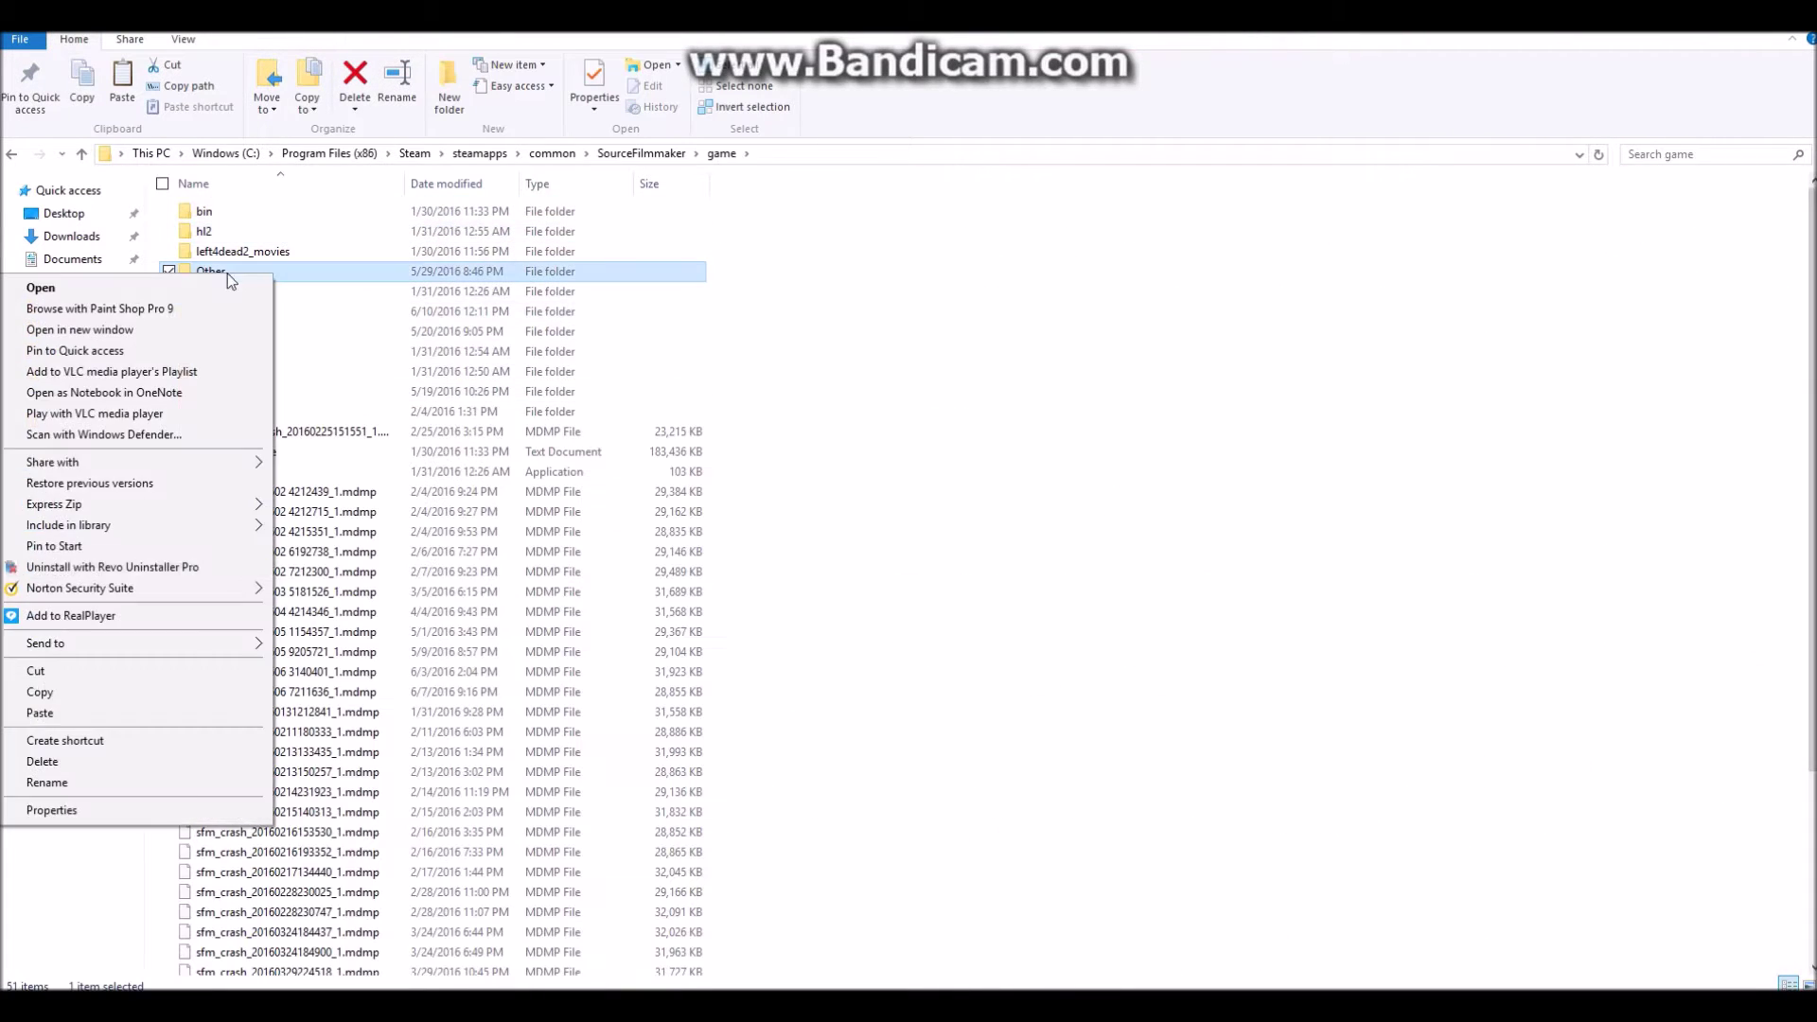
{"action": "left_click", "coordinate": [48, 714]}
{"action": "left_click", "coordinate": [895, 403]}
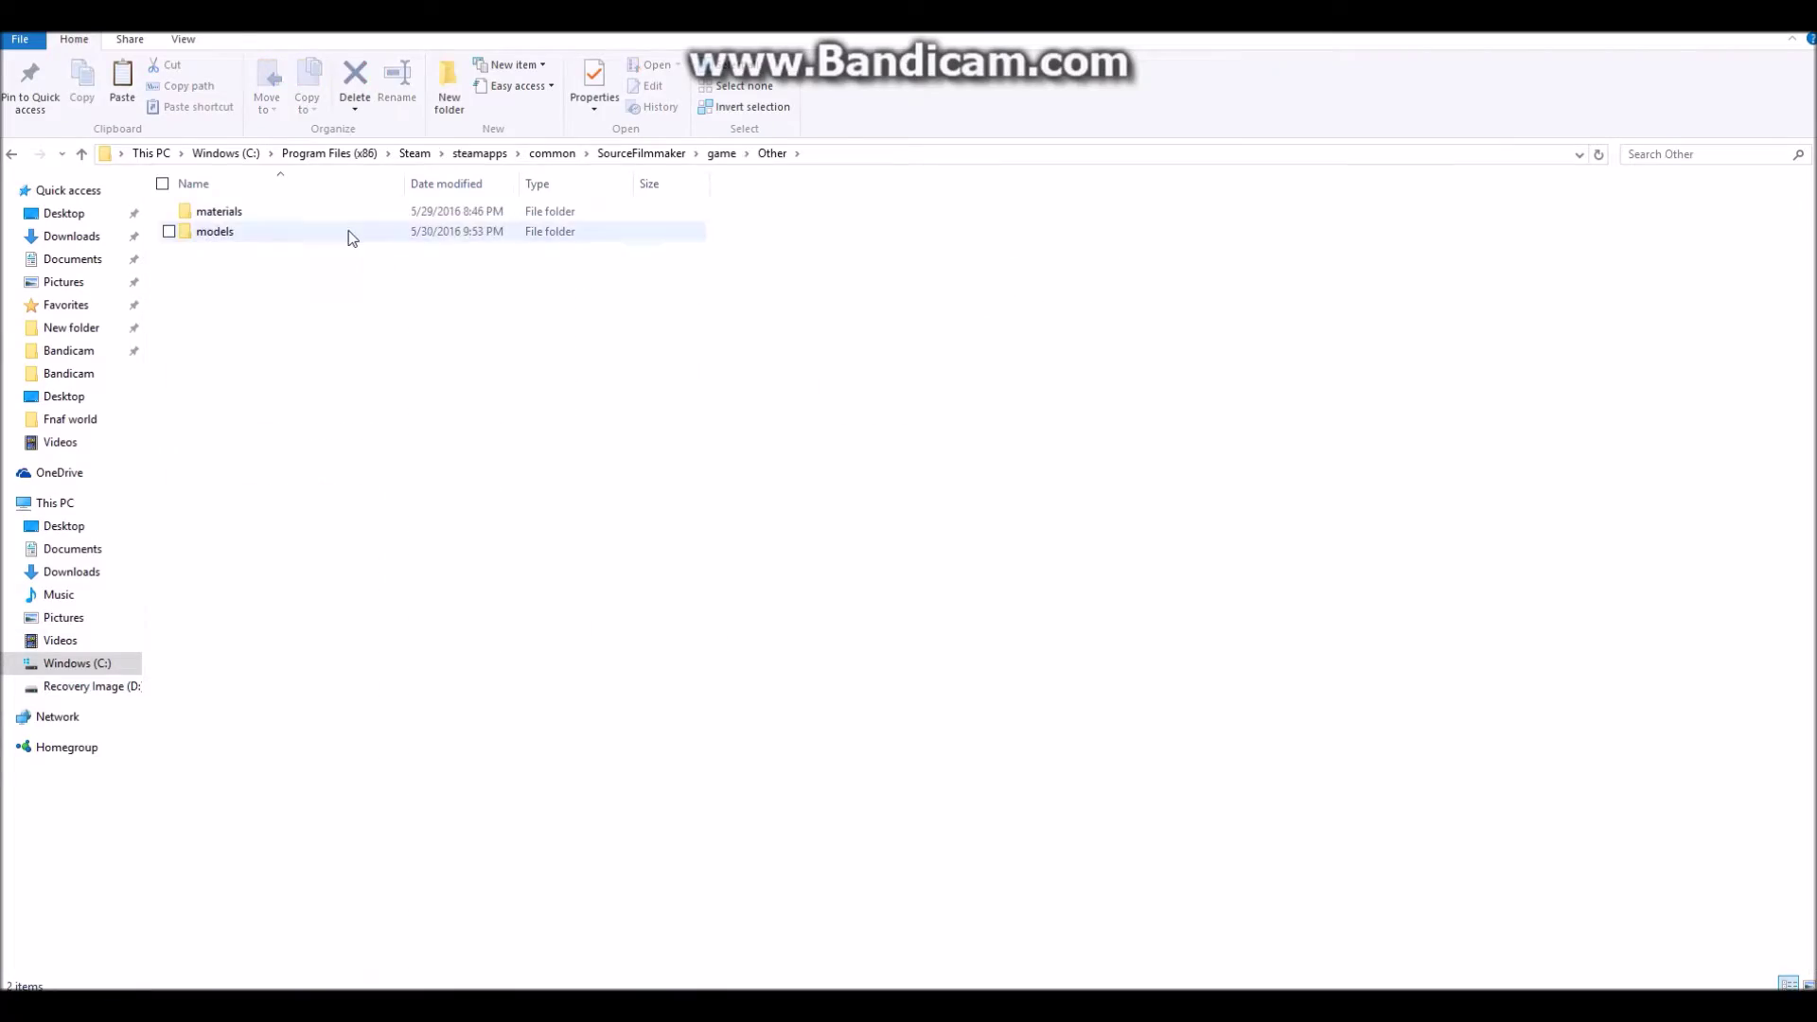
- Back in Source Filmmaker, add the Mega Man model and move it to Wario's end of the lineup
{"action": "left_click", "coordinate": [405, 857]}
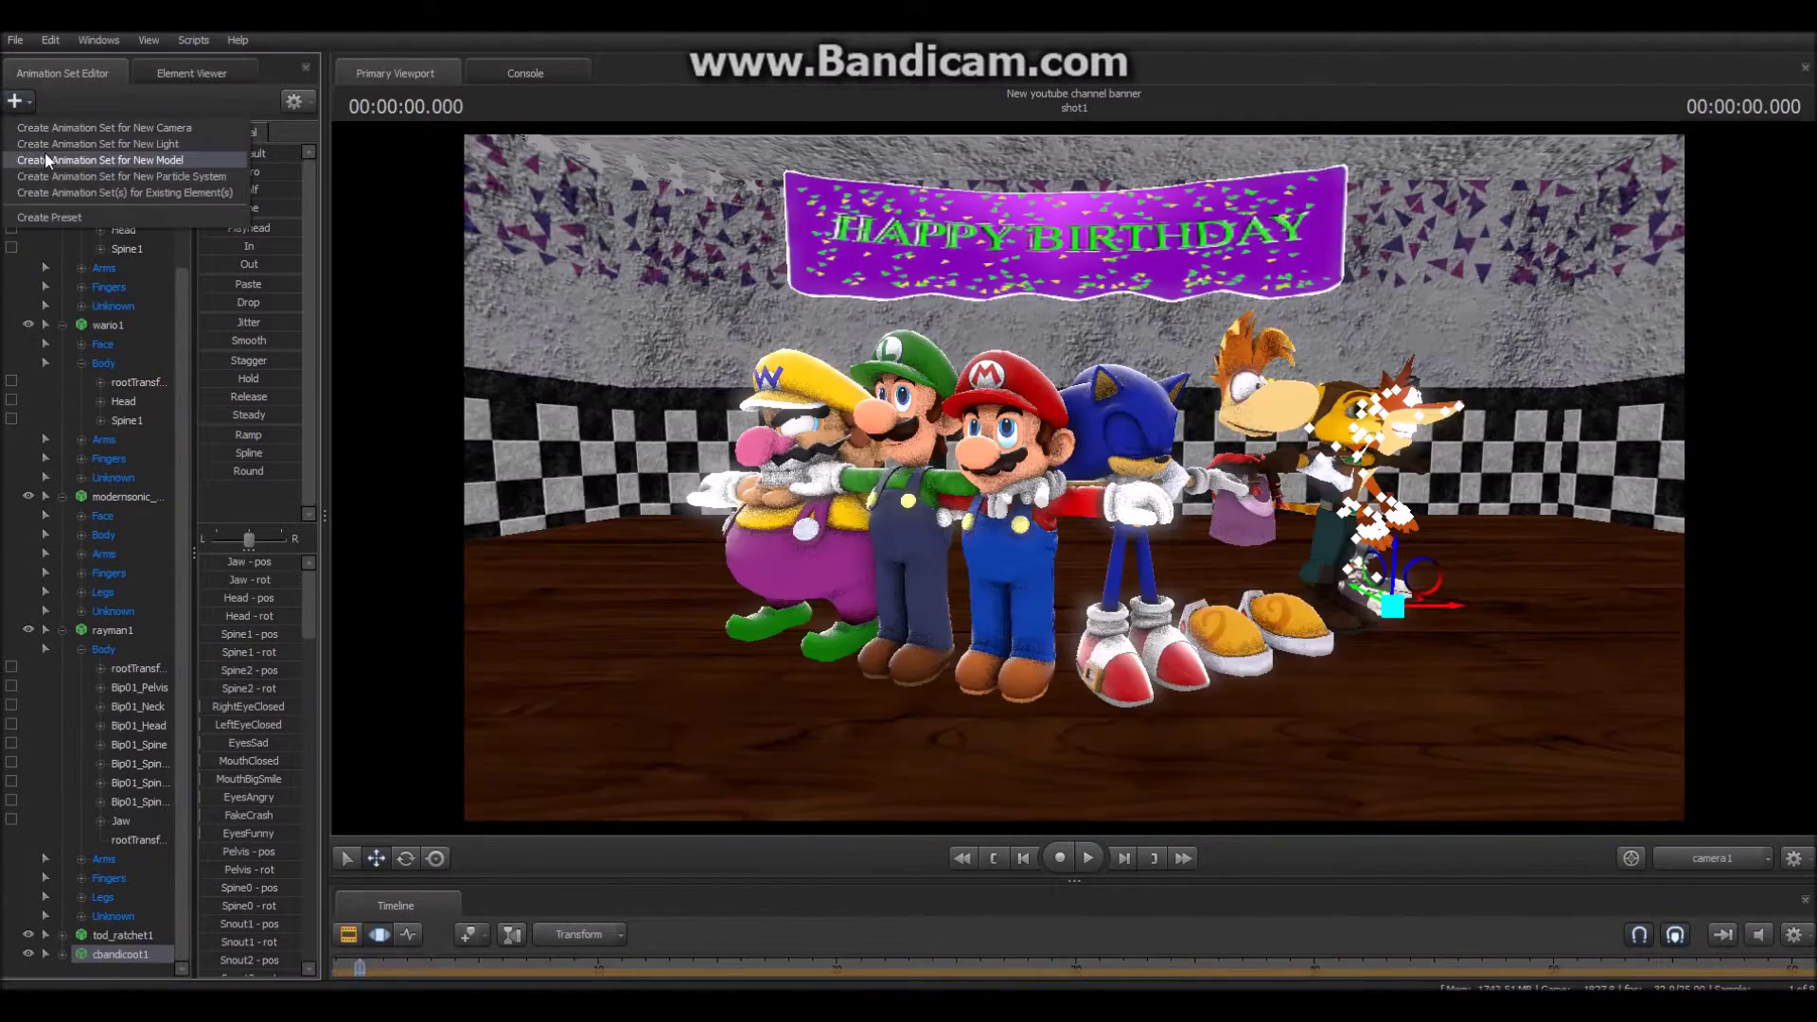
{"action": "left_click", "coordinate": [95, 114]}
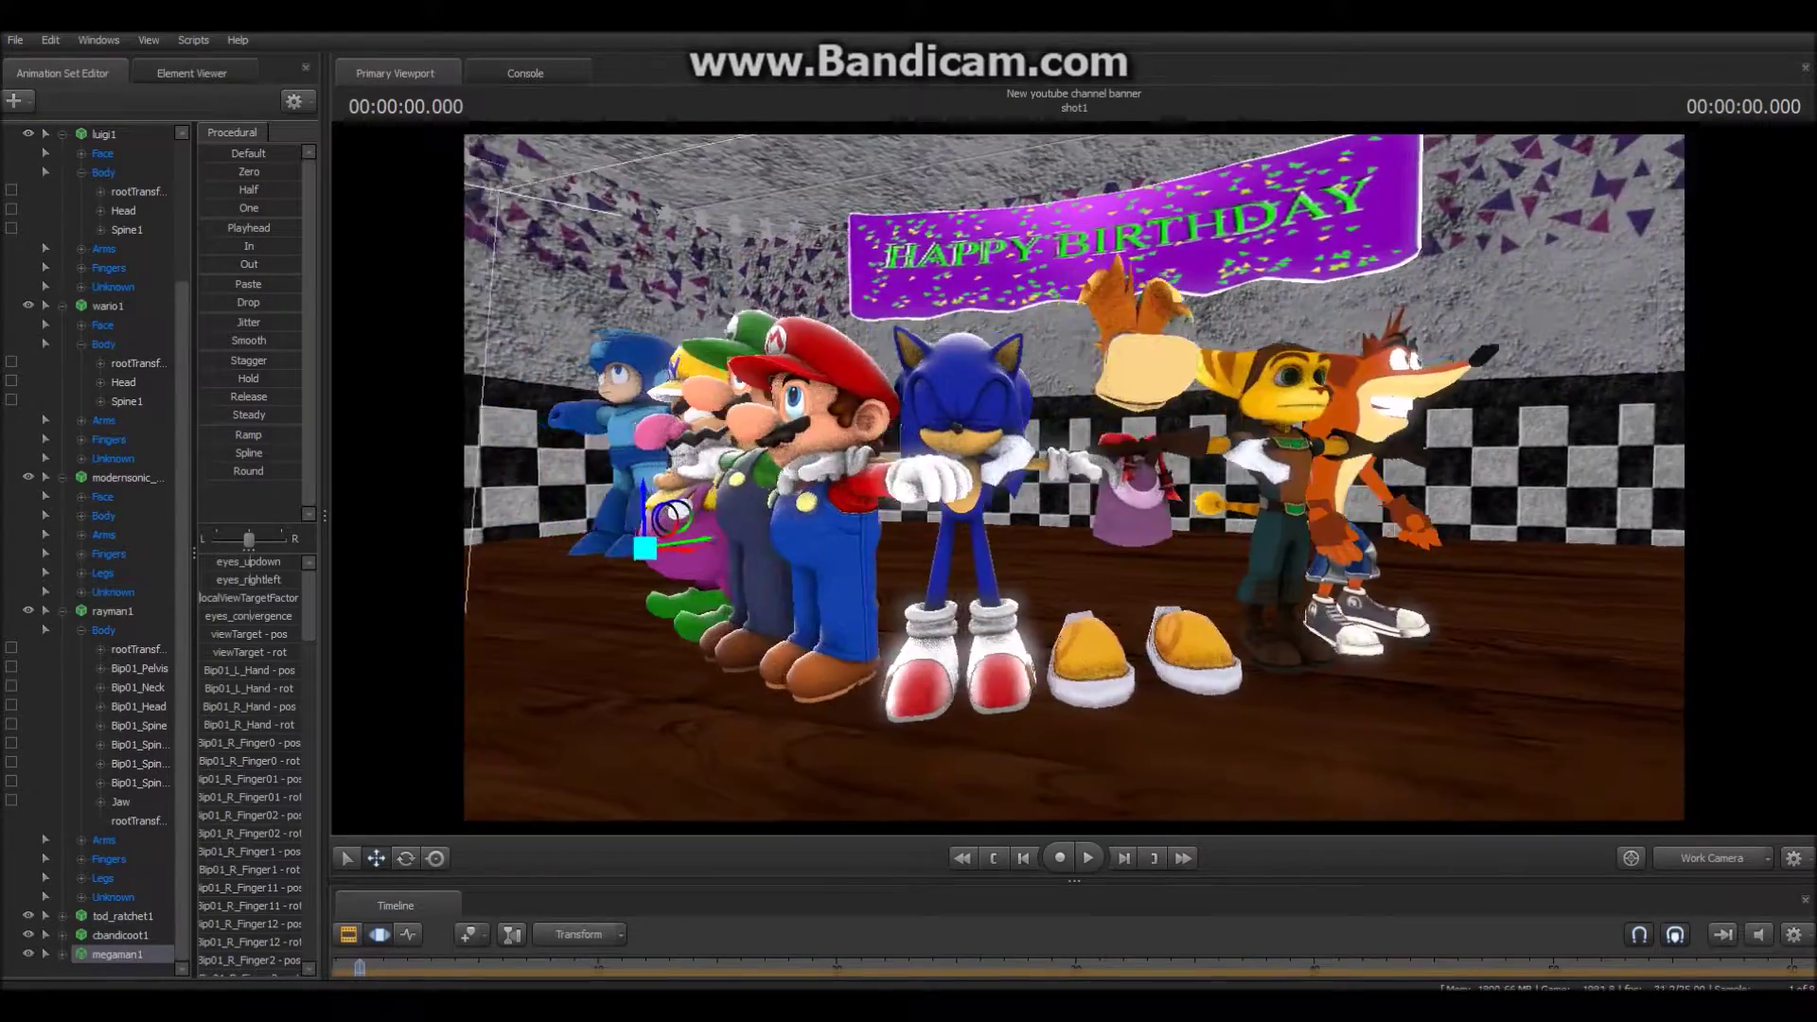
{"action": "key", "text": "w"}
{"action": "left_click_drag", "start_coordinate": [1005, 497], "coordinate": [1010, 623]}
{"action": "left_click_drag", "start_coordinate": [1075, 483], "coordinate": [956, 426]}
- Turn Mega Man to face forward and place him close beside Wario
{"action": "key", "text": "s"}
{"action": "left_click", "coordinate": [405, 857]}
{"action": "key", "text": "w"}
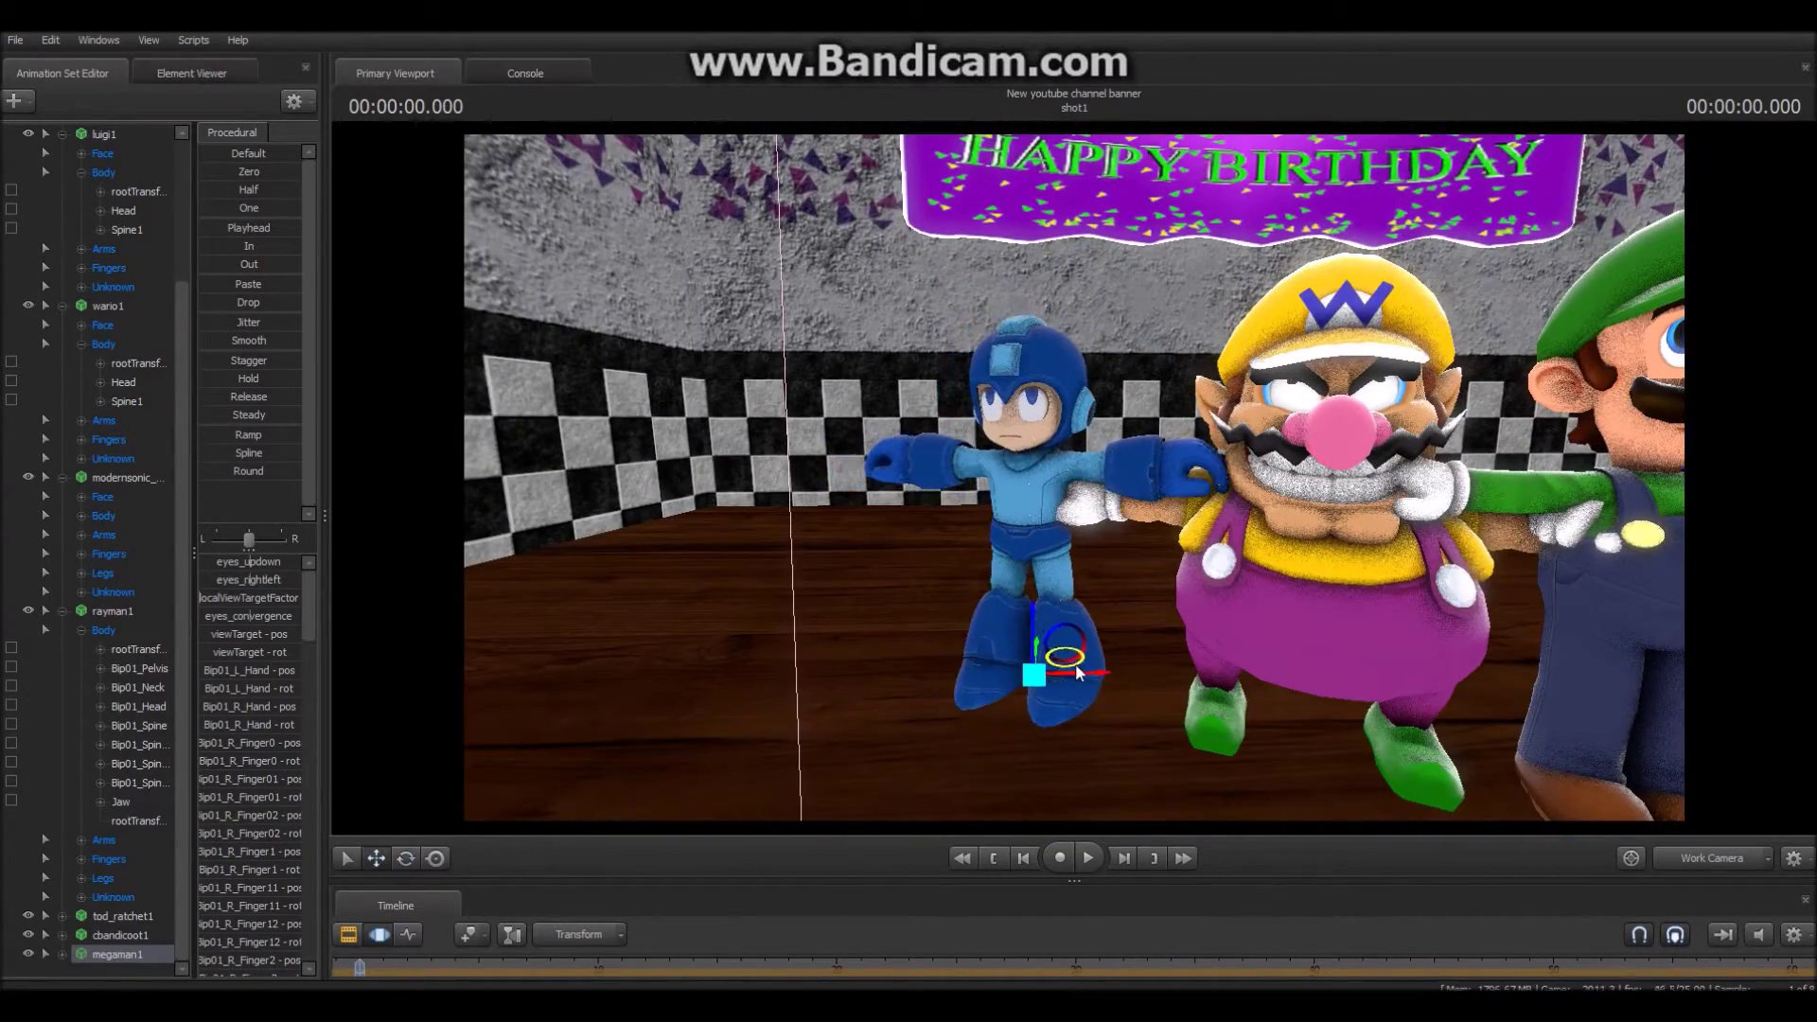
{"action": "left_click_drag", "start_coordinate": [1061, 674], "coordinate": [1606, 754]}
{"action": "left_click", "coordinate": [1711, 857]}
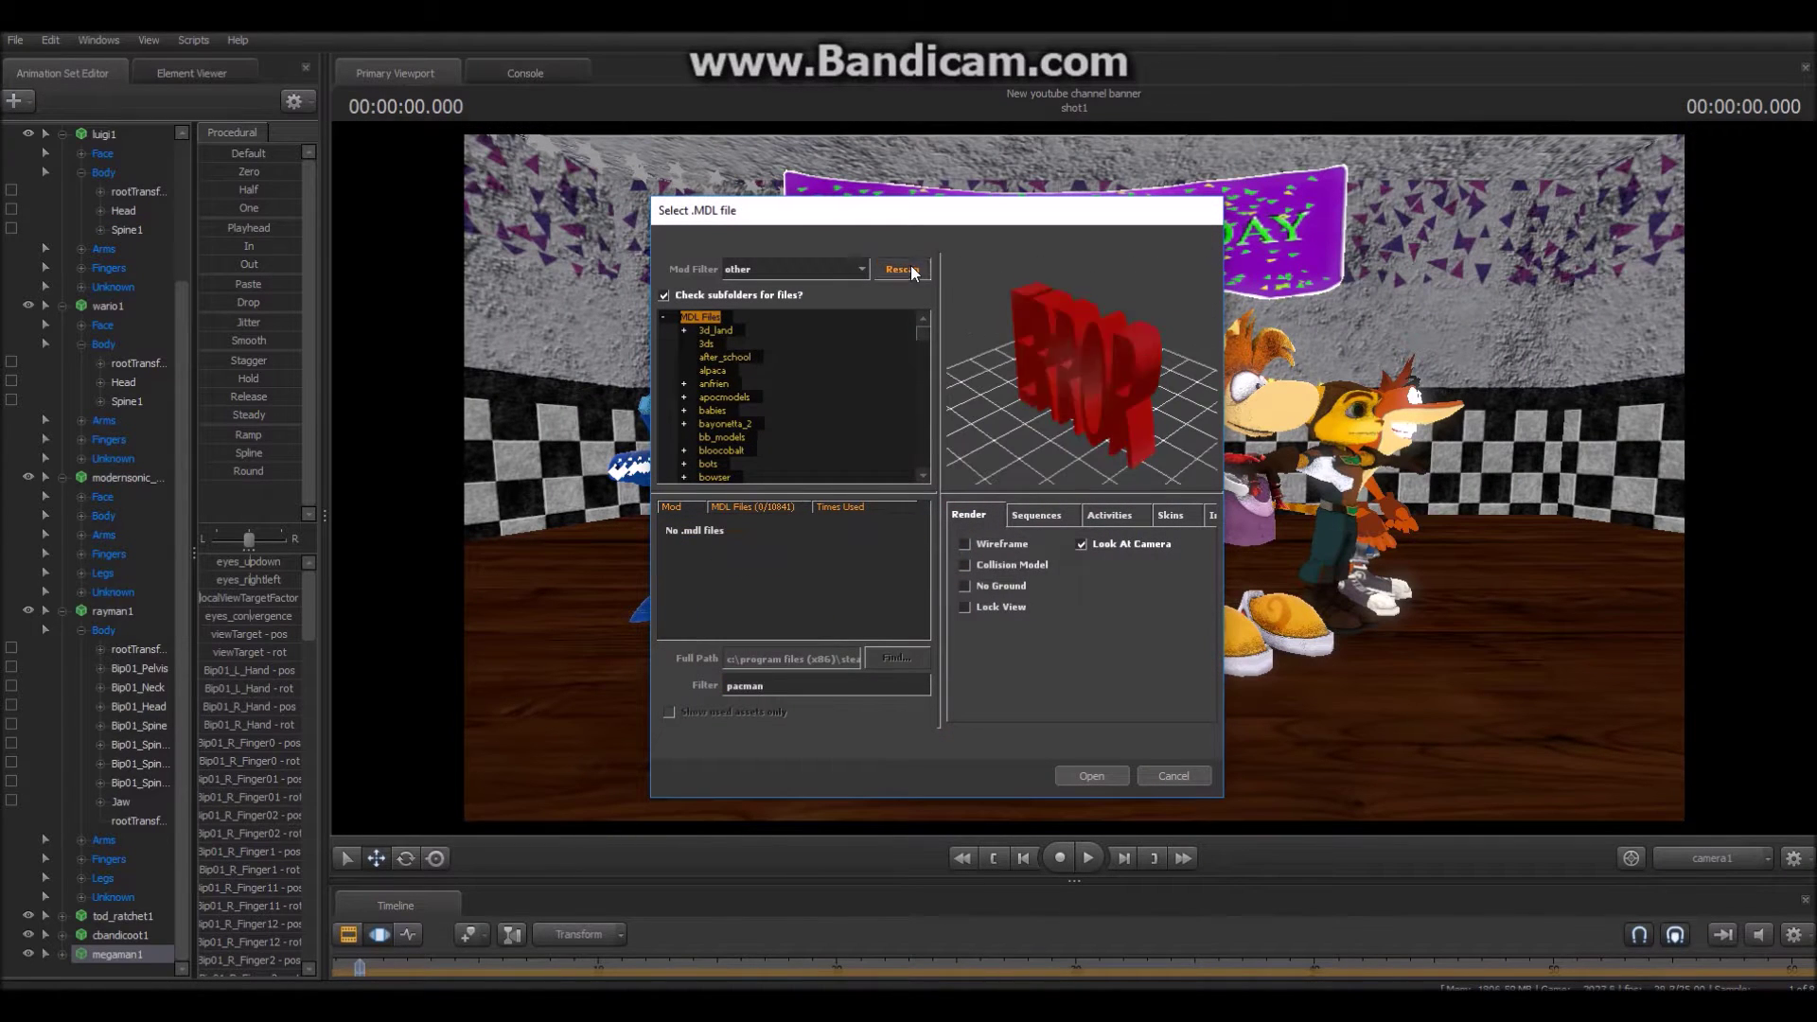
- Rescan the "other" models with the filter "pacman" and add the Pac-Man model to the scene
{"action": "left_click", "coordinate": [902, 269]}
{"action": "left_click", "coordinate": [814, 527]}
{"action": "left_click", "coordinate": [1091, 775]}
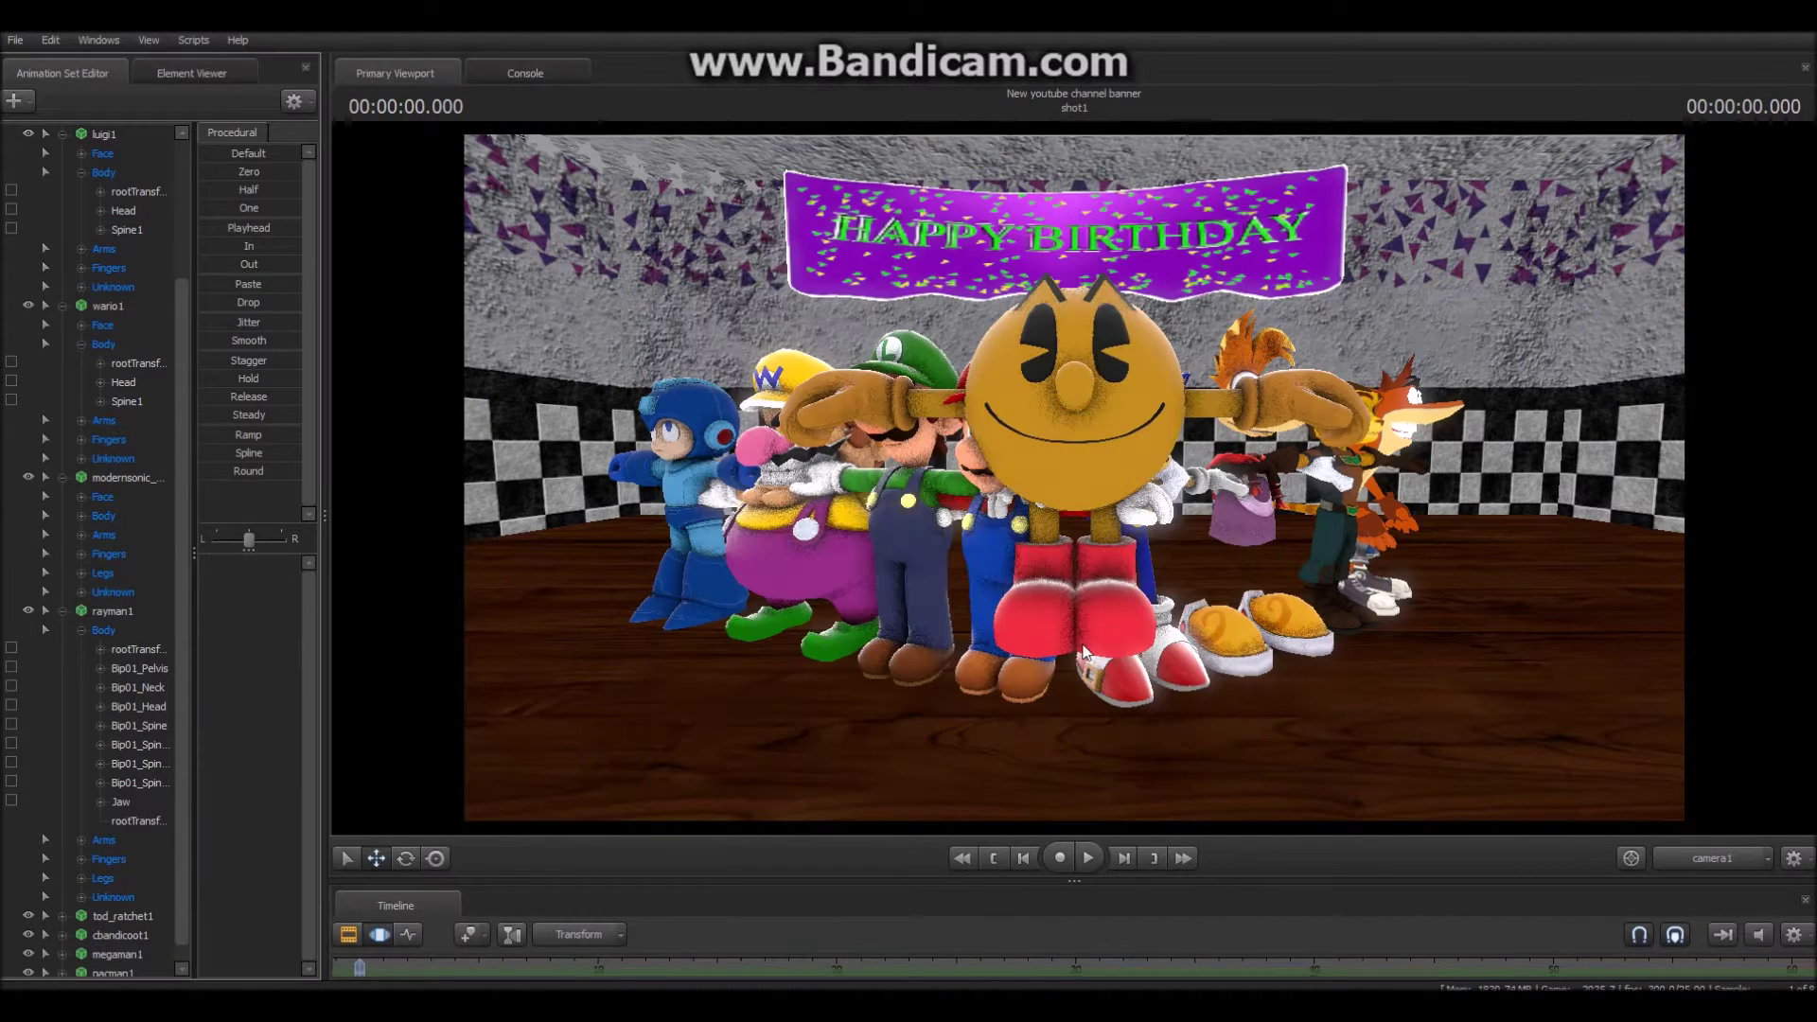
- Move Pac-Man to the outer end of the lineup, next to Mega Man
{"action": "left_click", "coordinate": [117, 956]}
{"action": "key", "text": "F4"}
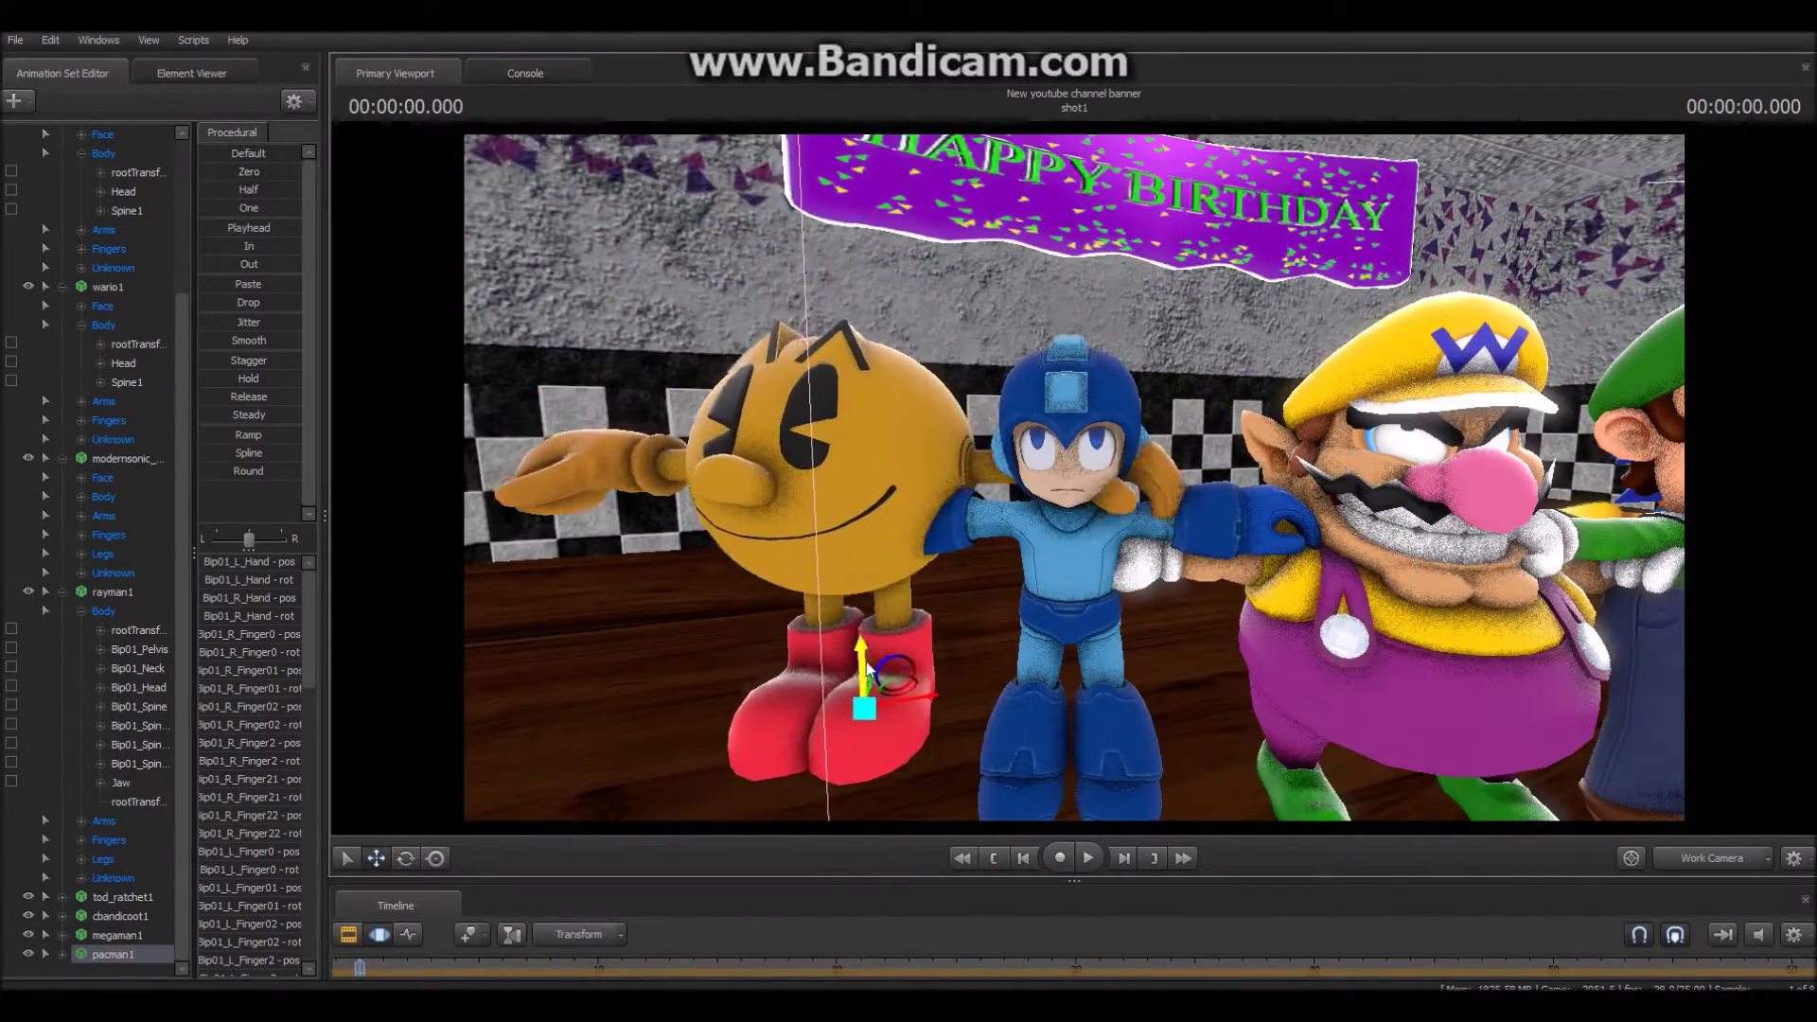
{"action": "key", "text": "w"}
{"action": "left_click_drag", "start_coordinate": [866, 667], "coordinate": [1151, 466]}
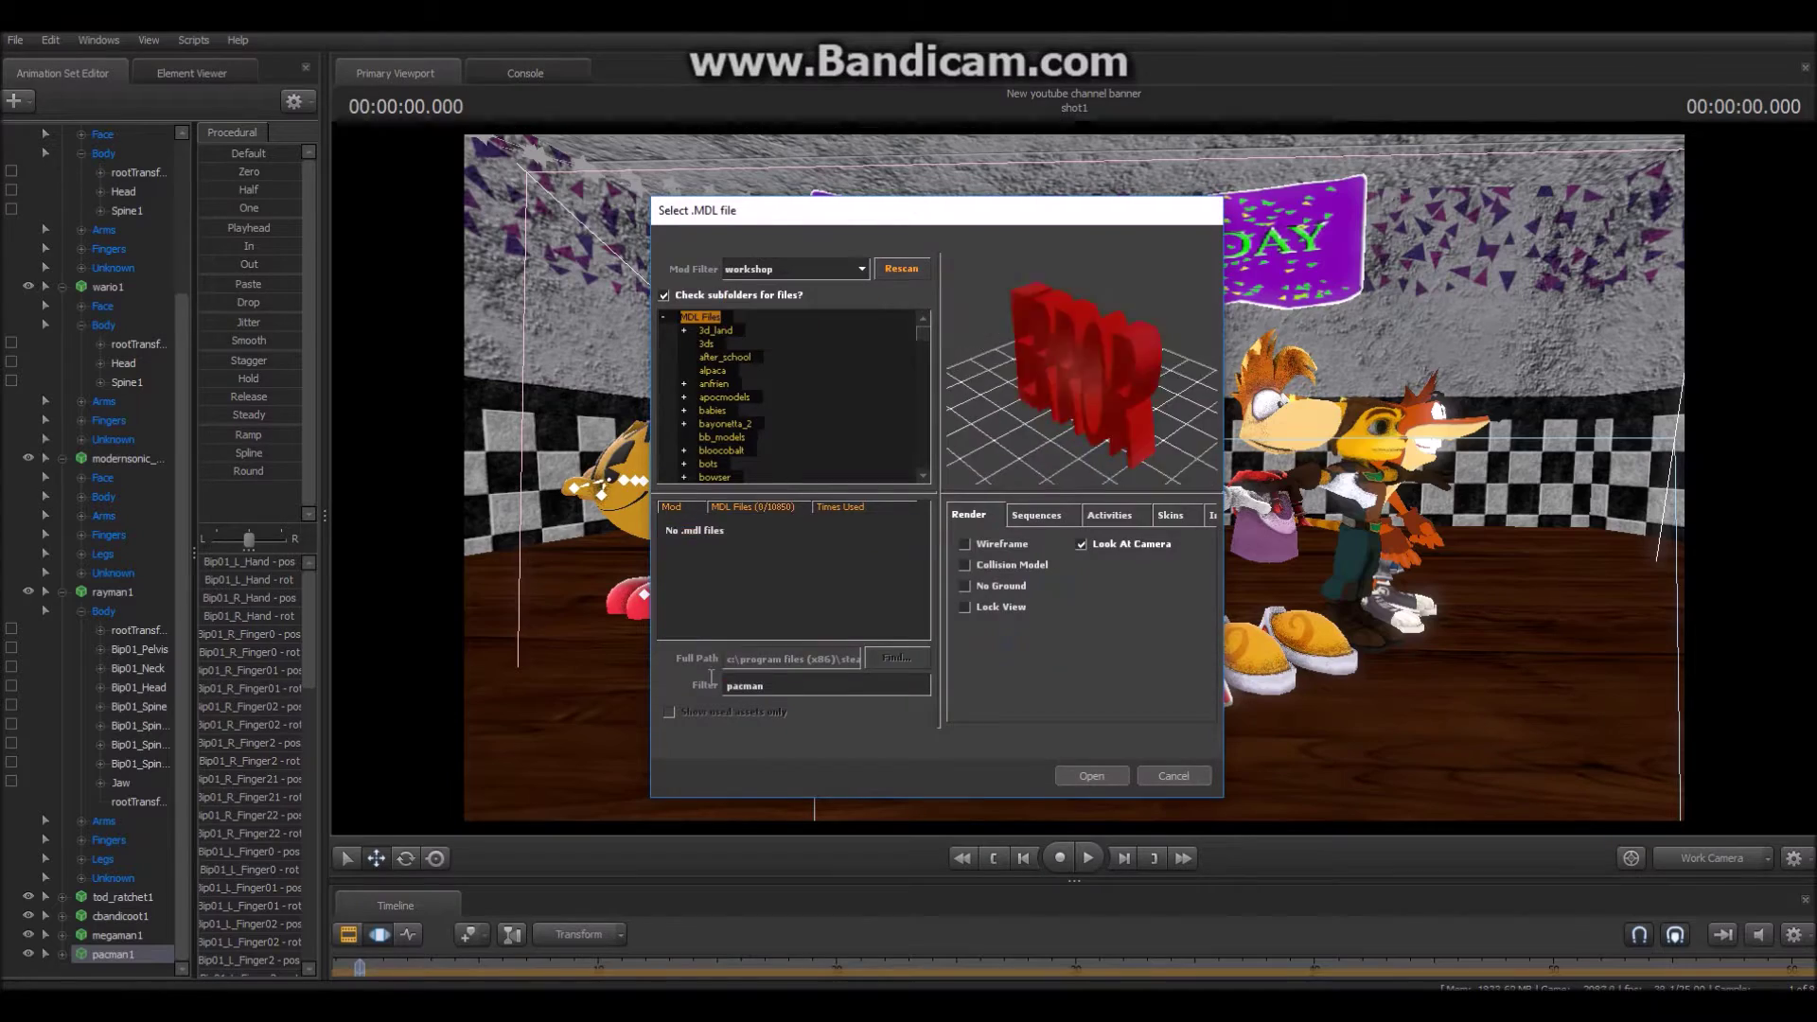
- Look through the workshop models filtered by "inkling" for an Inkling character
{"action": "scroll", "coordinate": [857, 548], "scroll_direction": "down", "scroll_amount": 2}
{"action": "left_click", "coordinate": [808, 593]}
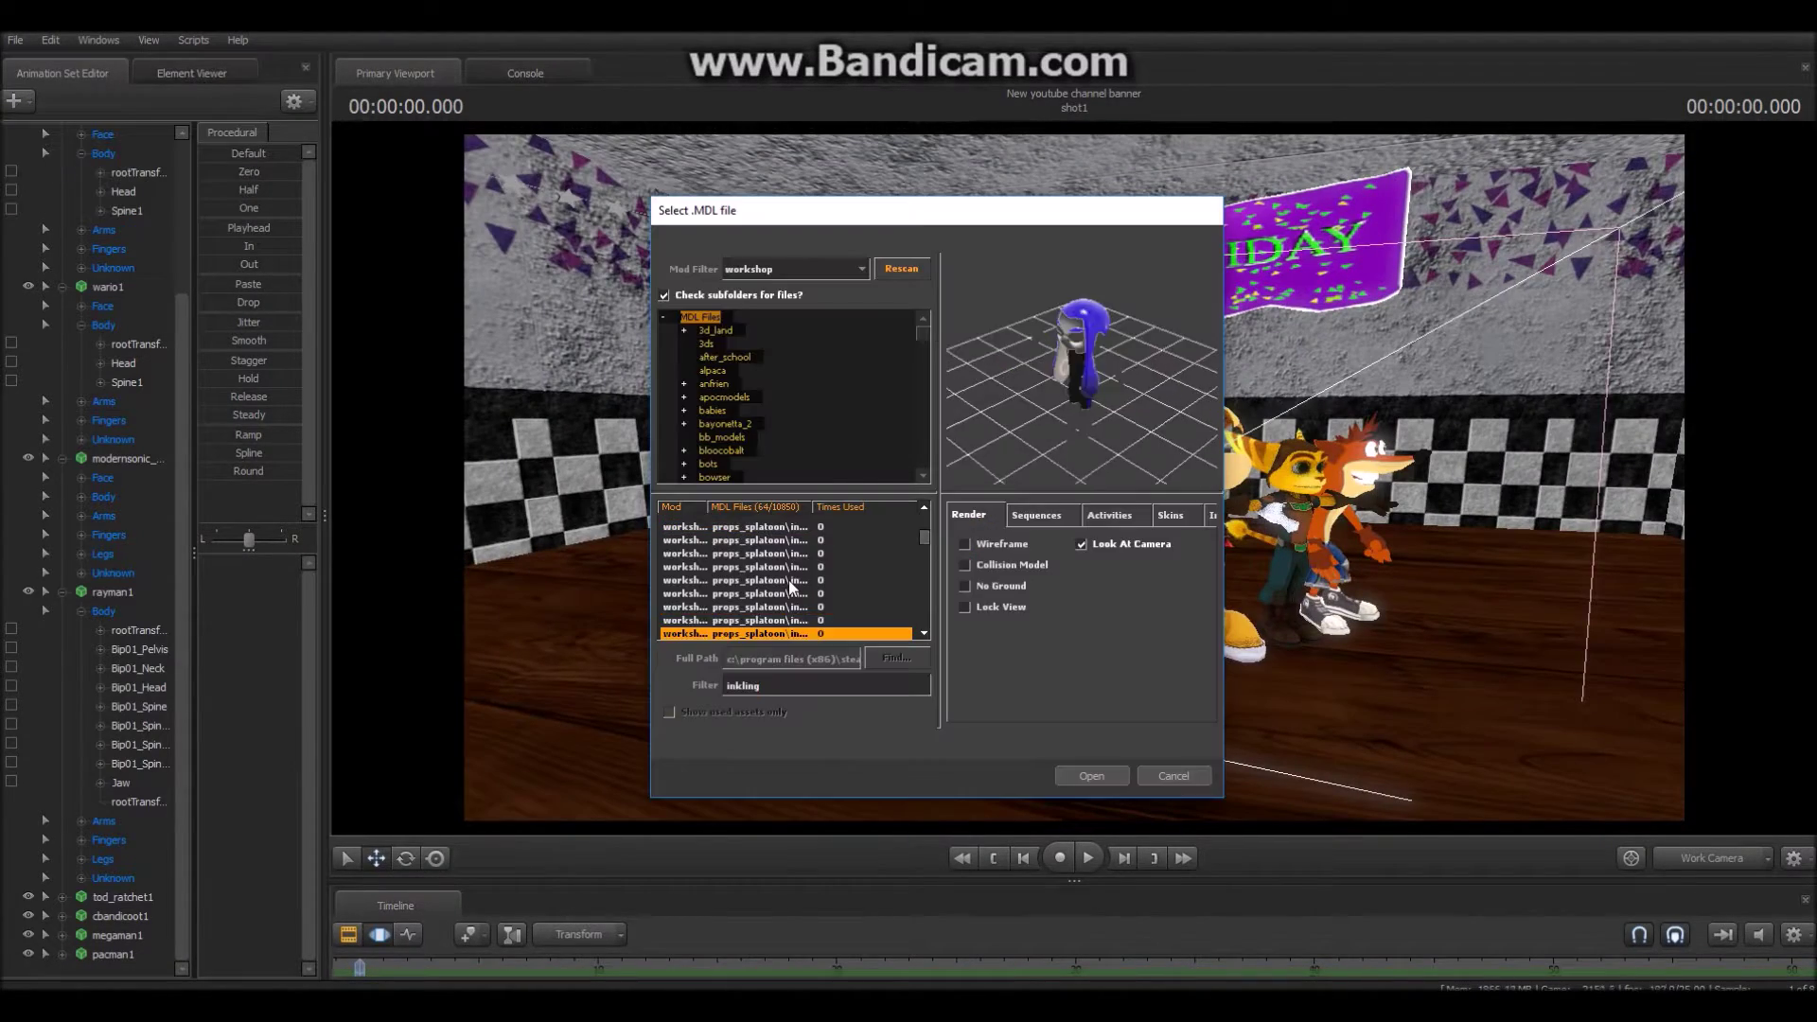
{"action": "left_click", "coordinate": [782, 620]}
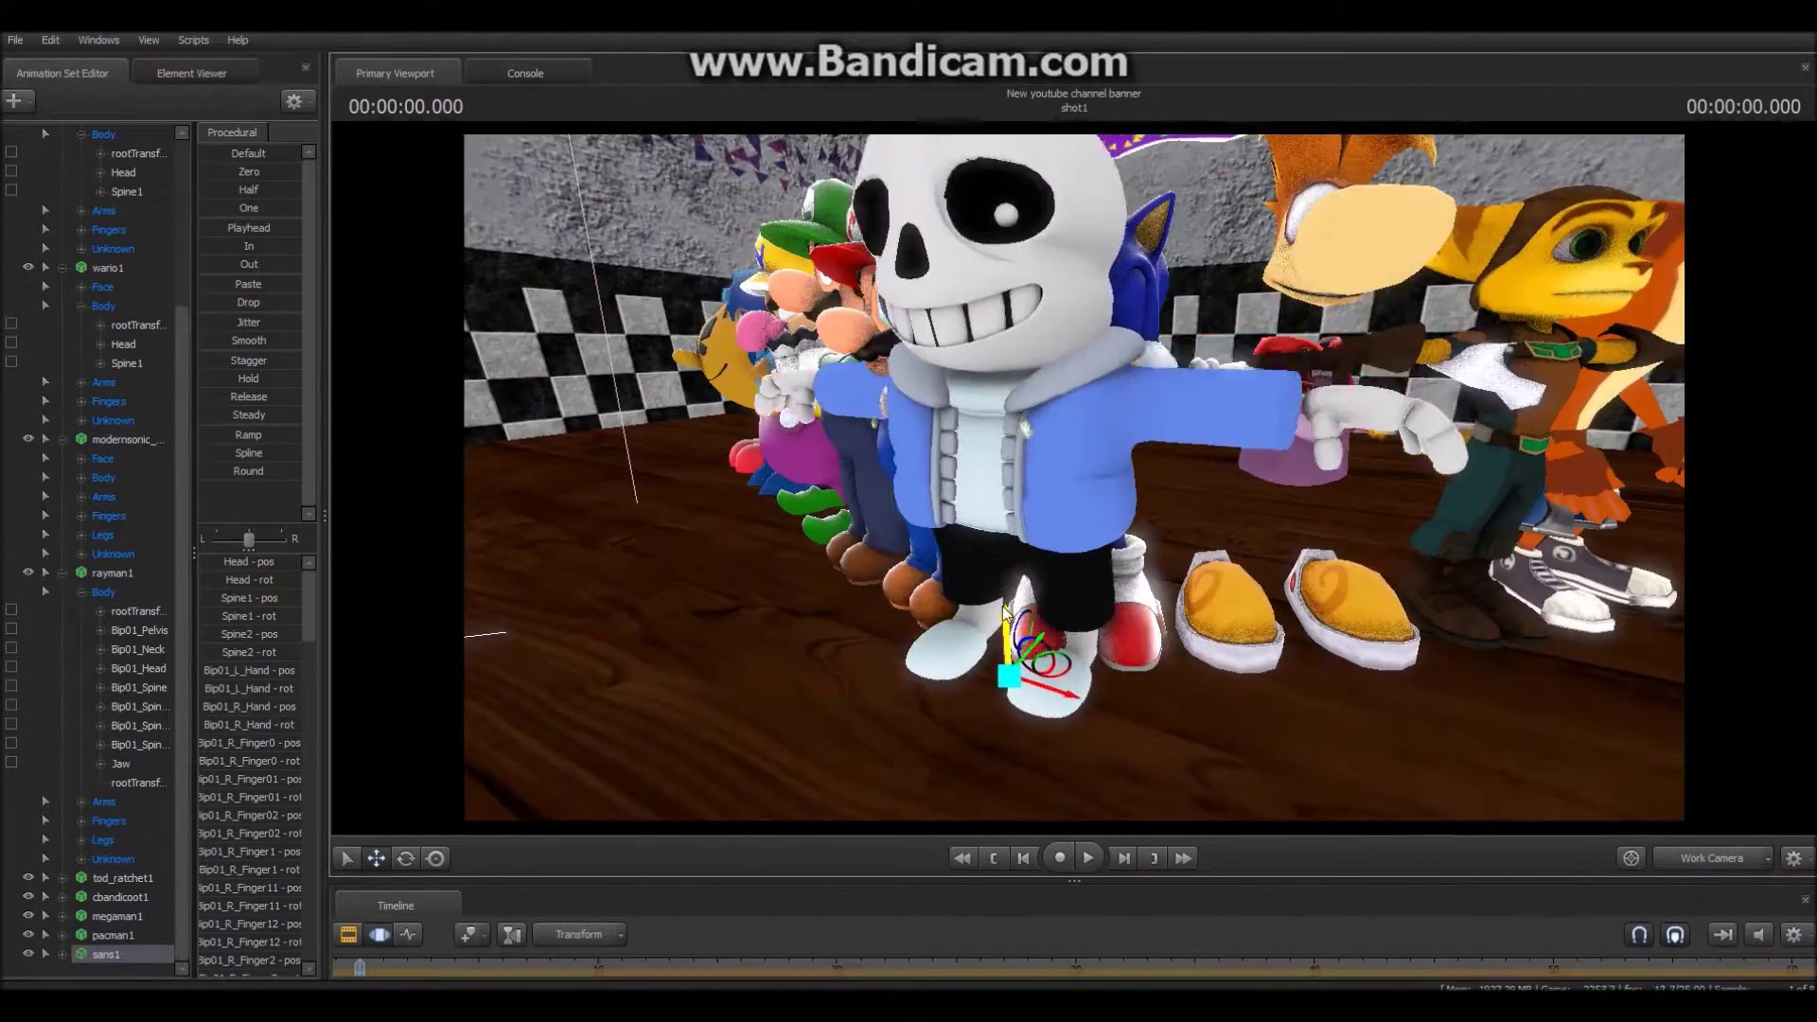
- Place the Sans model on the floor between Mega Man and Wario
{"action": "key", "text": "s"}
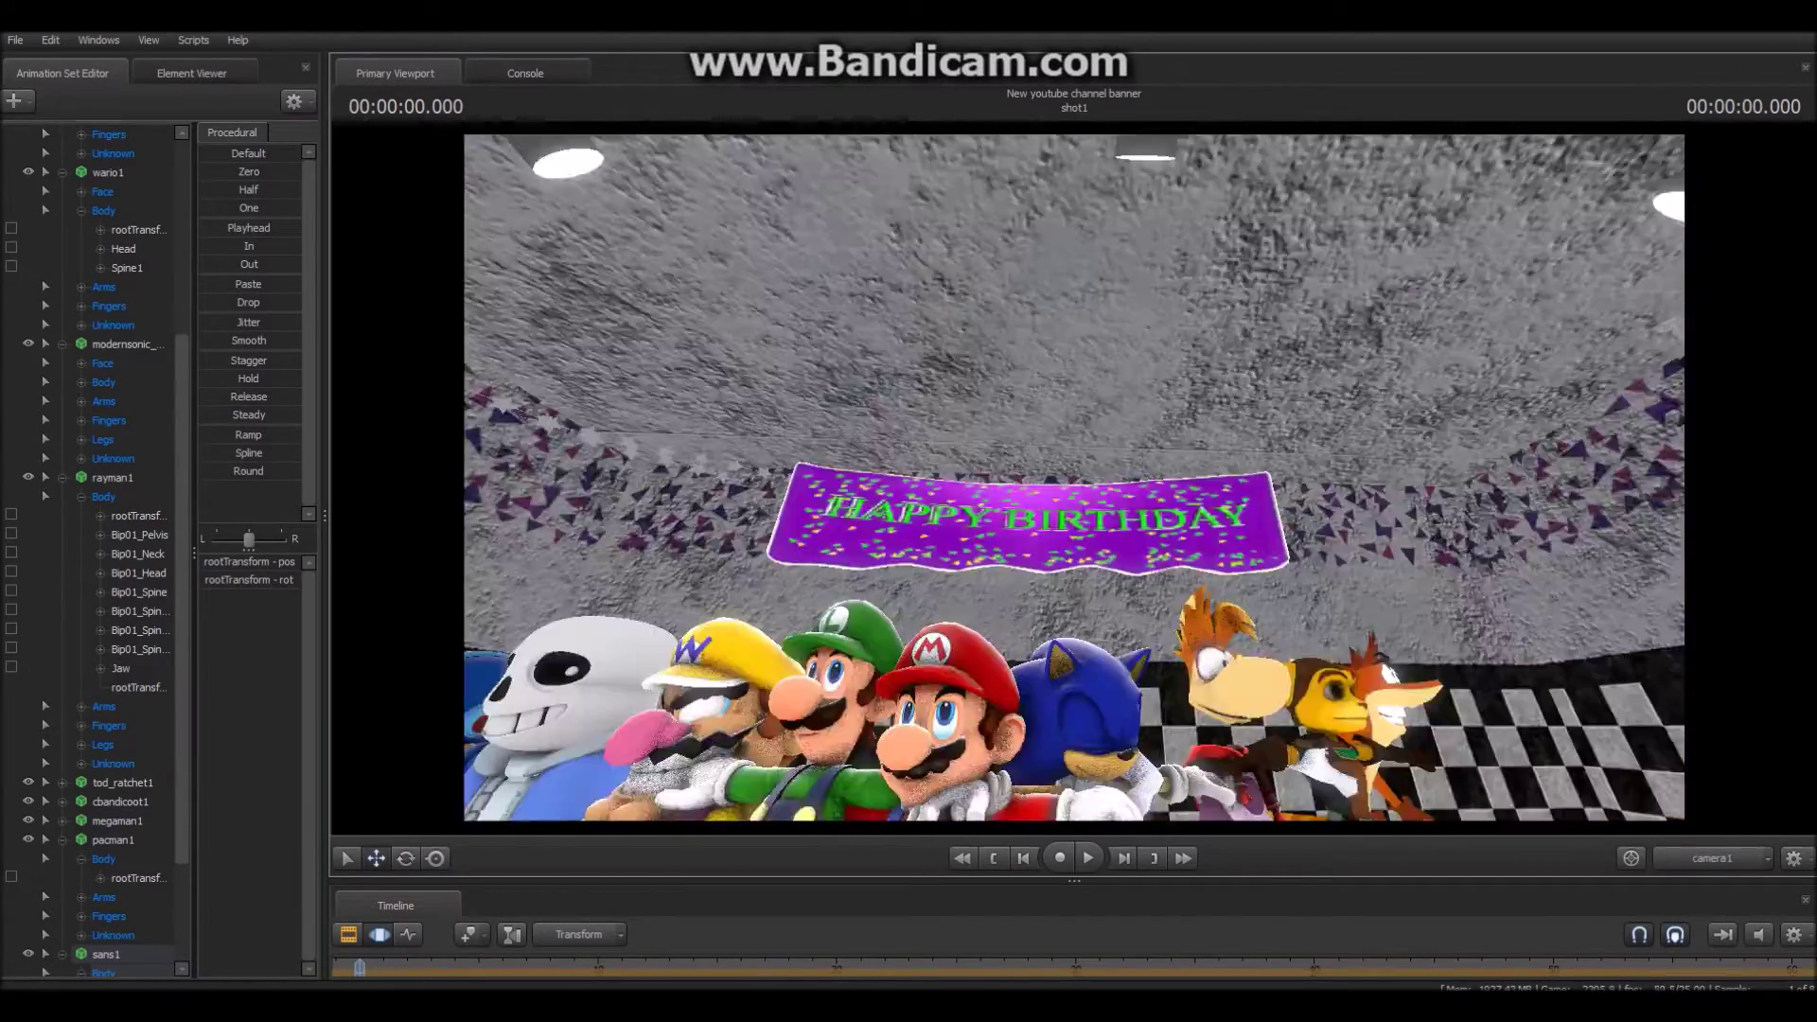
{"action": "key", "text": "s"}
{"action": "mouse_move", "coordinate": [598, 604]}
{"action": "left_mouse_down"}
{"action": "mouse_move", "coordinate": [598, 632]}
{"action": "mouse_move", "coordinate": [598, 604]}
{"action": "left_mouse_up"}
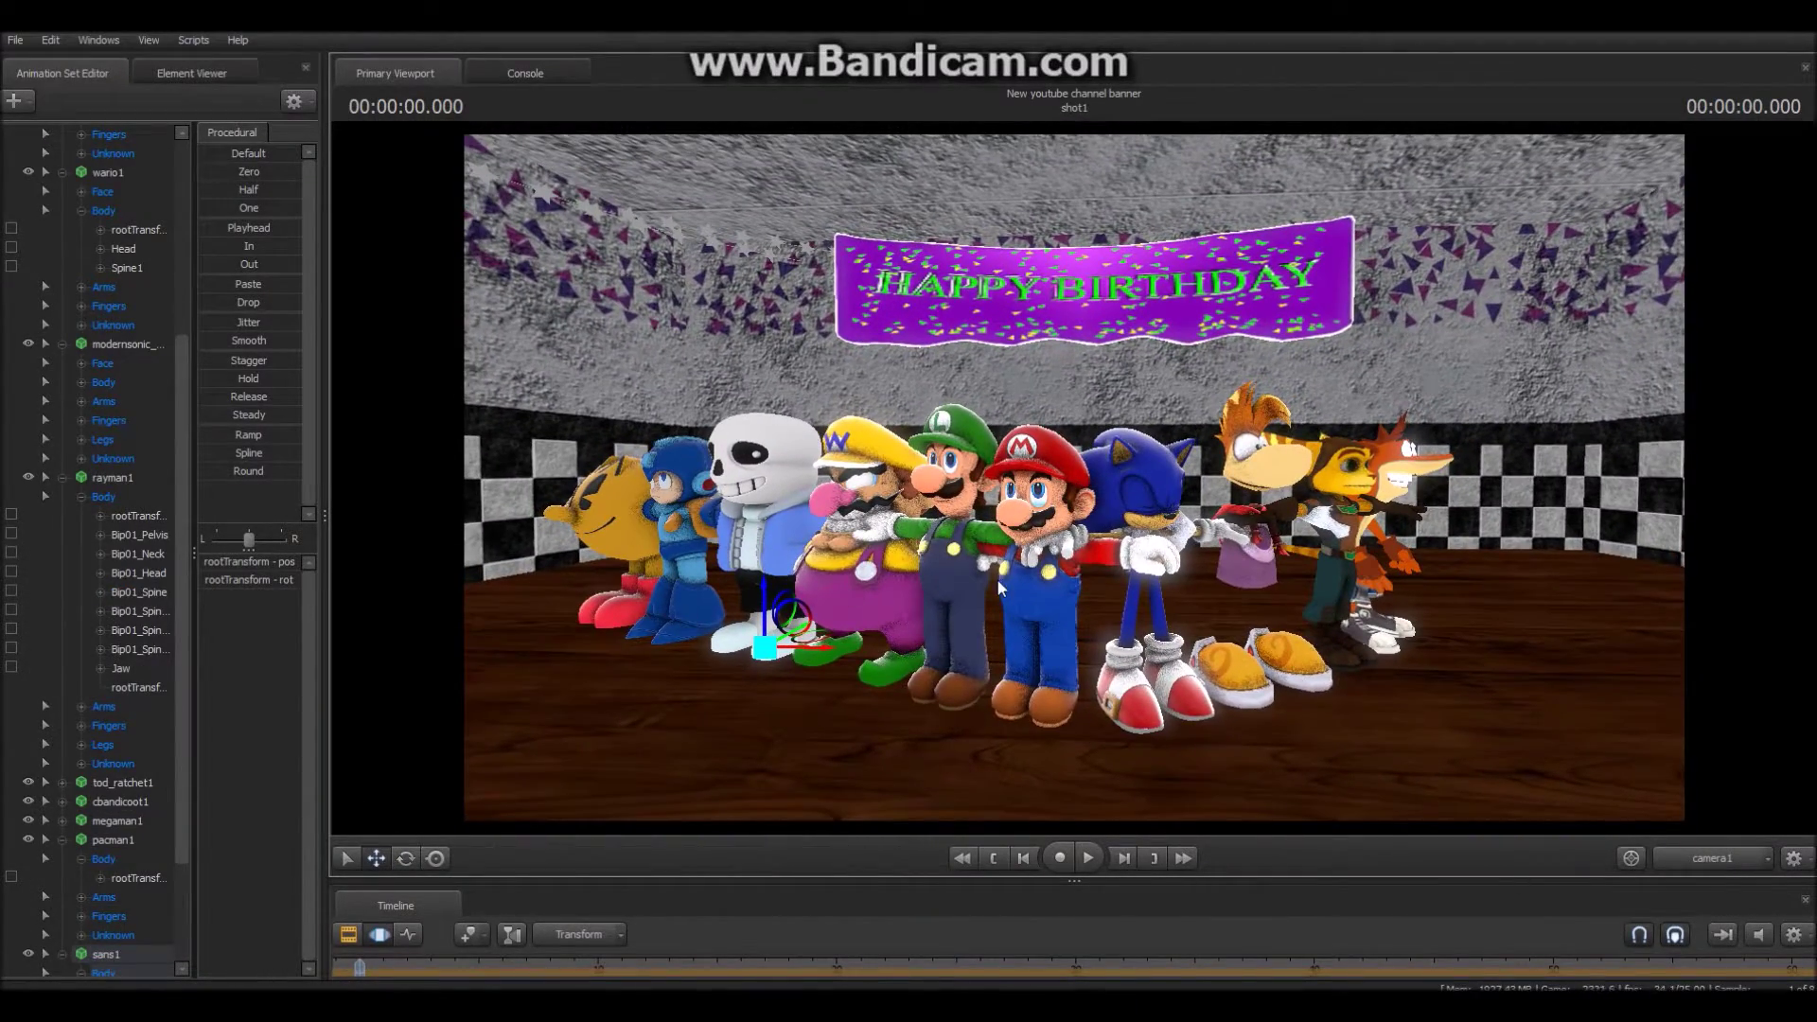
- Browse the Splatoon items on the Steam Workshop, and rescan the "other" models with the filter "splatoon"
{"action": "left_click", "coordinate": [41, 162]}
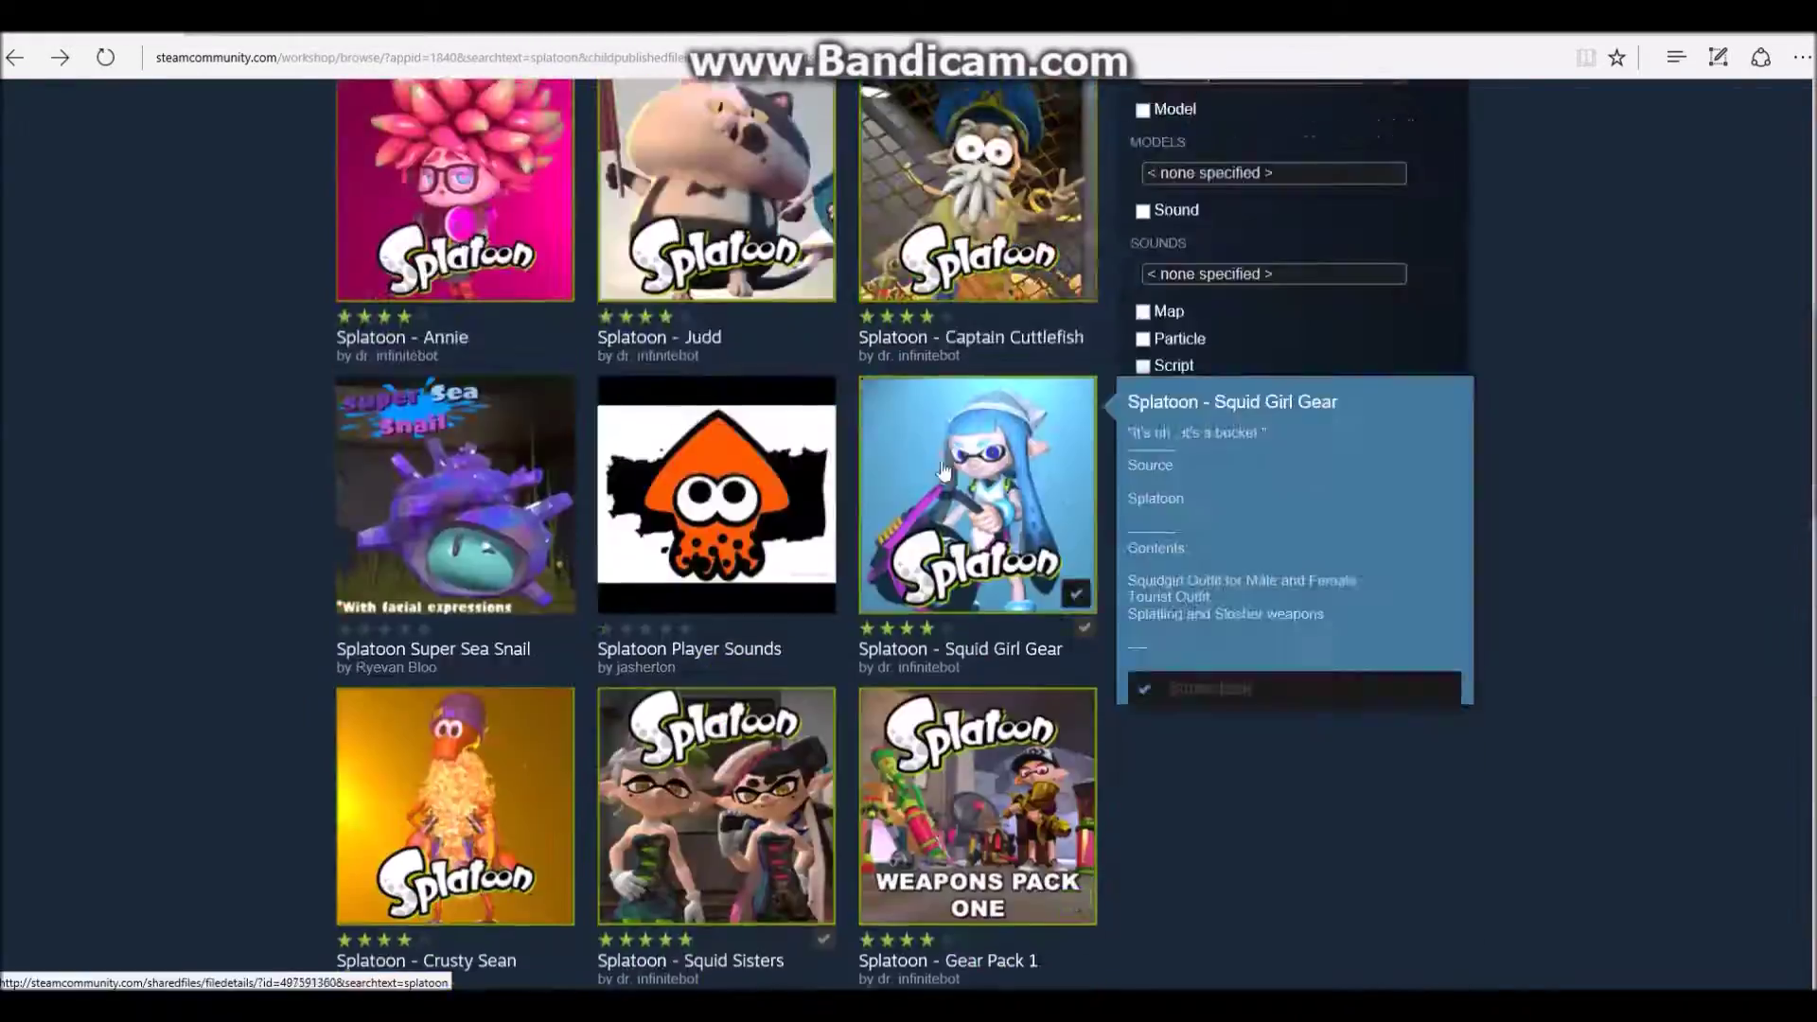
{"action": "scroll", "coordinate": [757, 455], "scroll_direction": "down", "scroll_amount": 7}
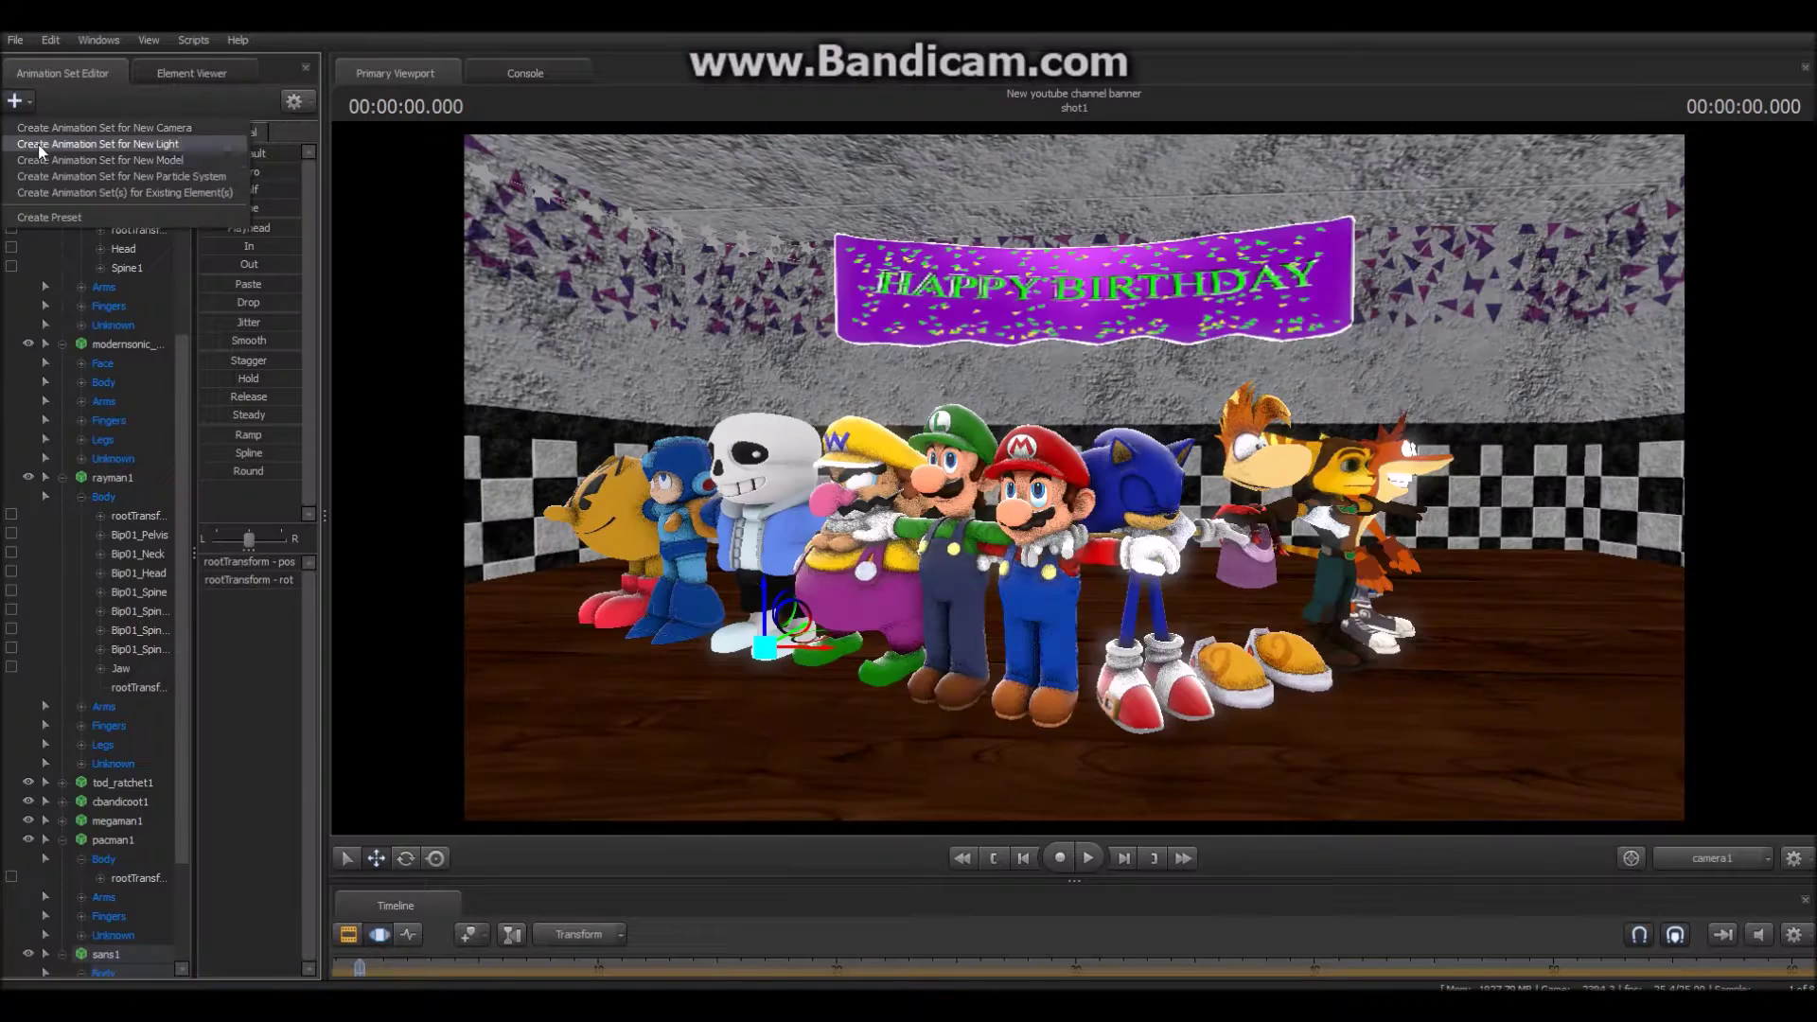
{"action": "left_click", "coordinate": [59, 161]}
{"action": "left_click", "coordinate": [900, 269]}
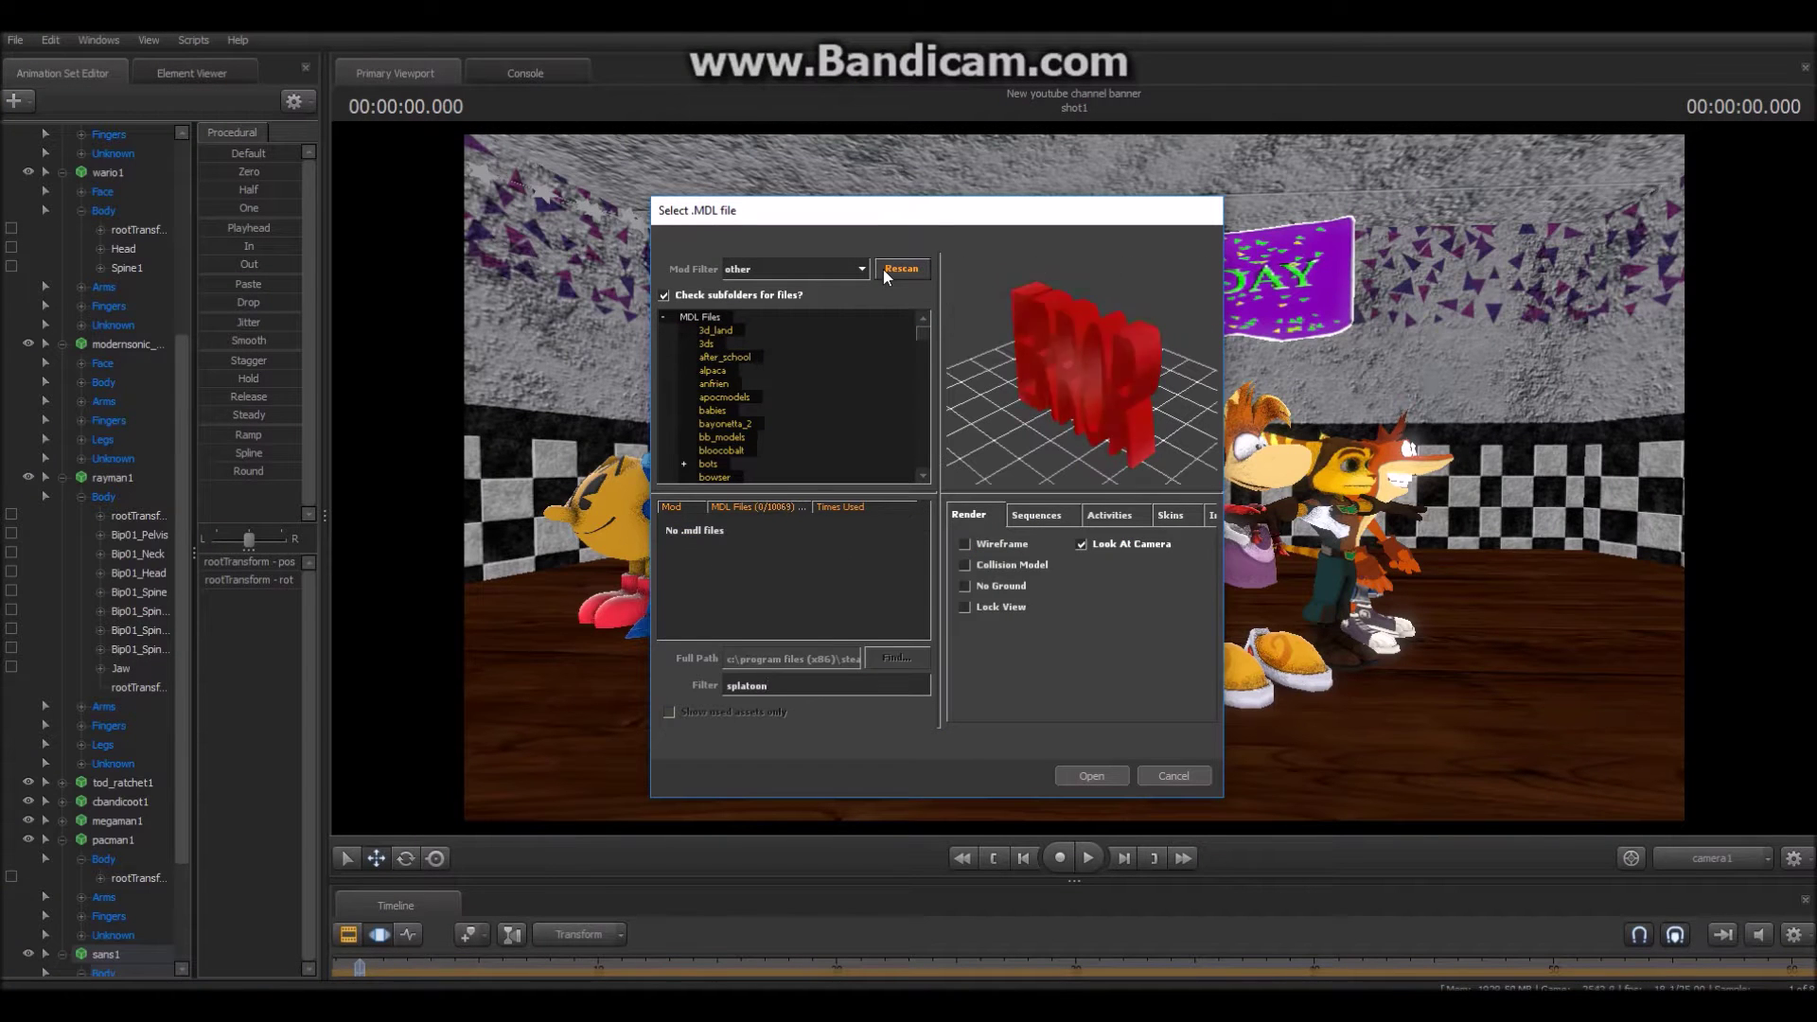
- Clear the "splatoon" filter and look through the unfiltered "other" models for a Splatoon character
{"action": "key", "text": "BackSpace"}
{"action": "key", "text": "BackSpace"}
{"action": "key", "text": "BackSpace"}
{"action": "key", "text": "BackSpace"}
{"action": "key", "text": "BackSpace"}
{"action": "key", "text": "BackSpace"}
{"action": "key", "text": "BackSpace"}
{"action": "key", "text": "BackSpace"}
{"action": "scroll", "coordinate": [803, 568], "scroll_direction": "down", "scroll_amount": 5}
{"action": "scroll", "coordinate": [804, 624], "scroll_direction": "down", "scroll_amount": 5}
{"action": "left_click", "coordinate": [810, 607]}
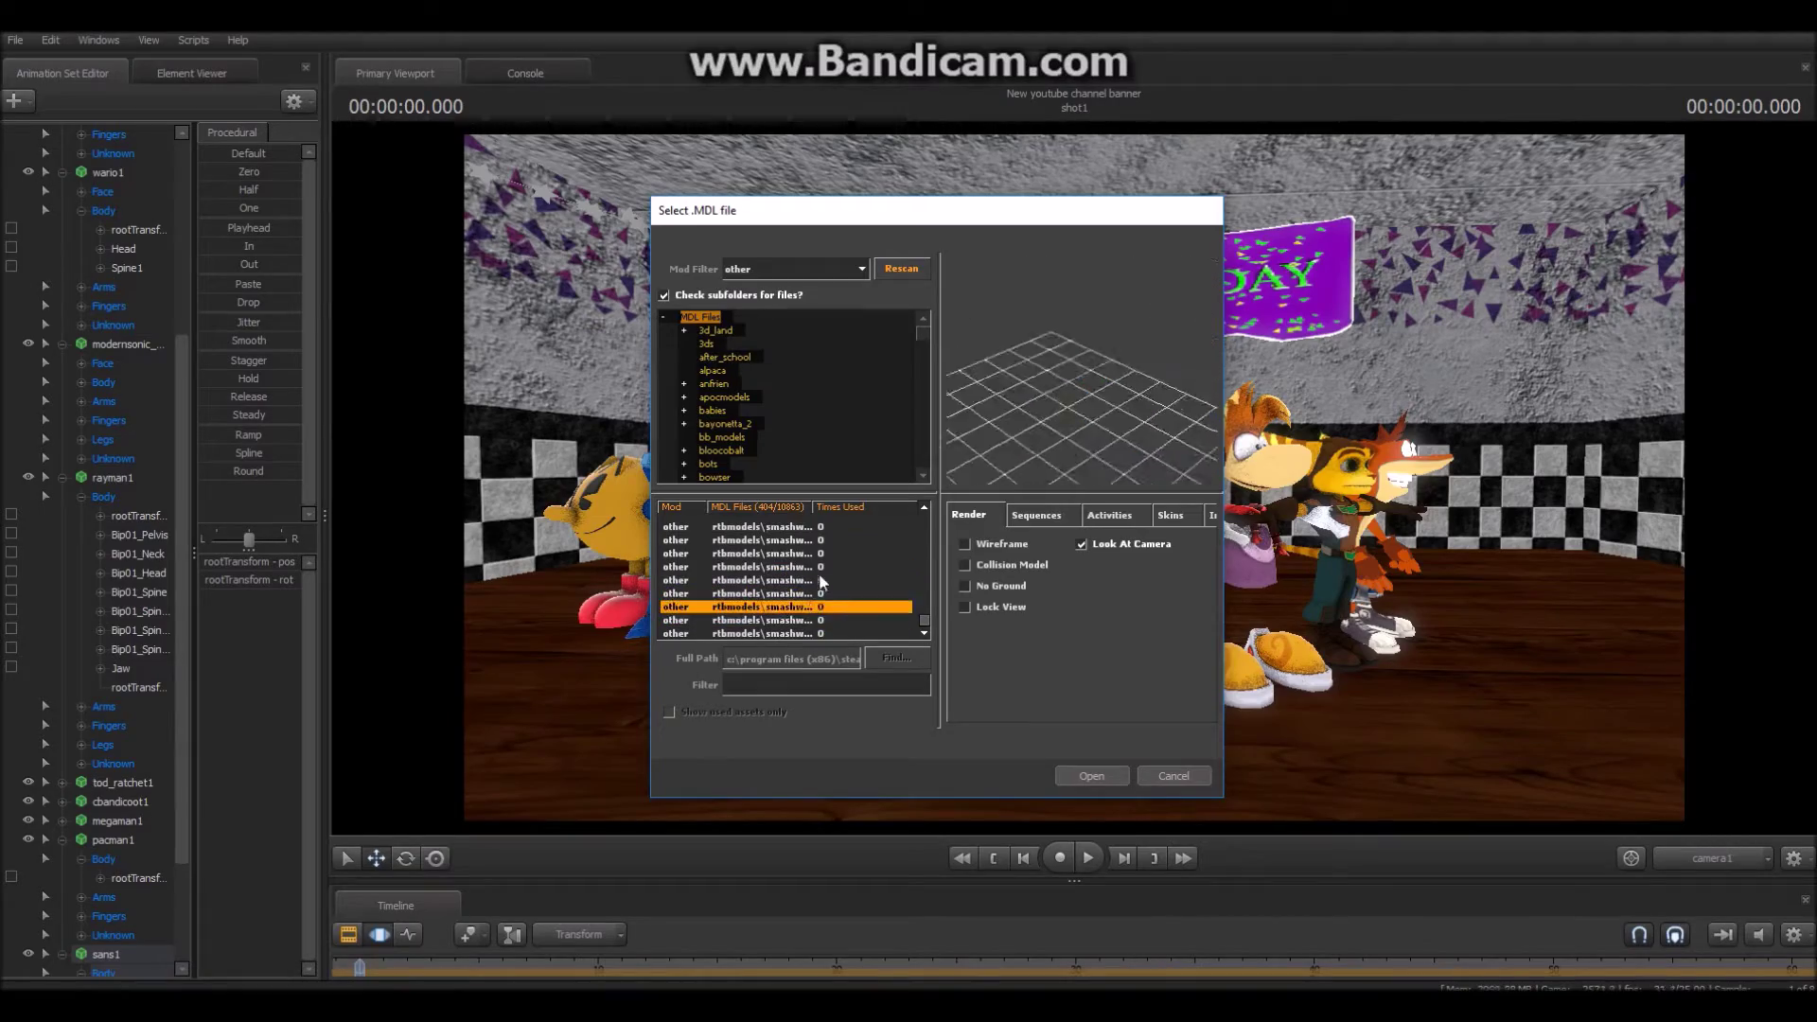
{"action": "double_click", "coordinate": [818, 580]}
{"action": "key", "text": "ctrl"}
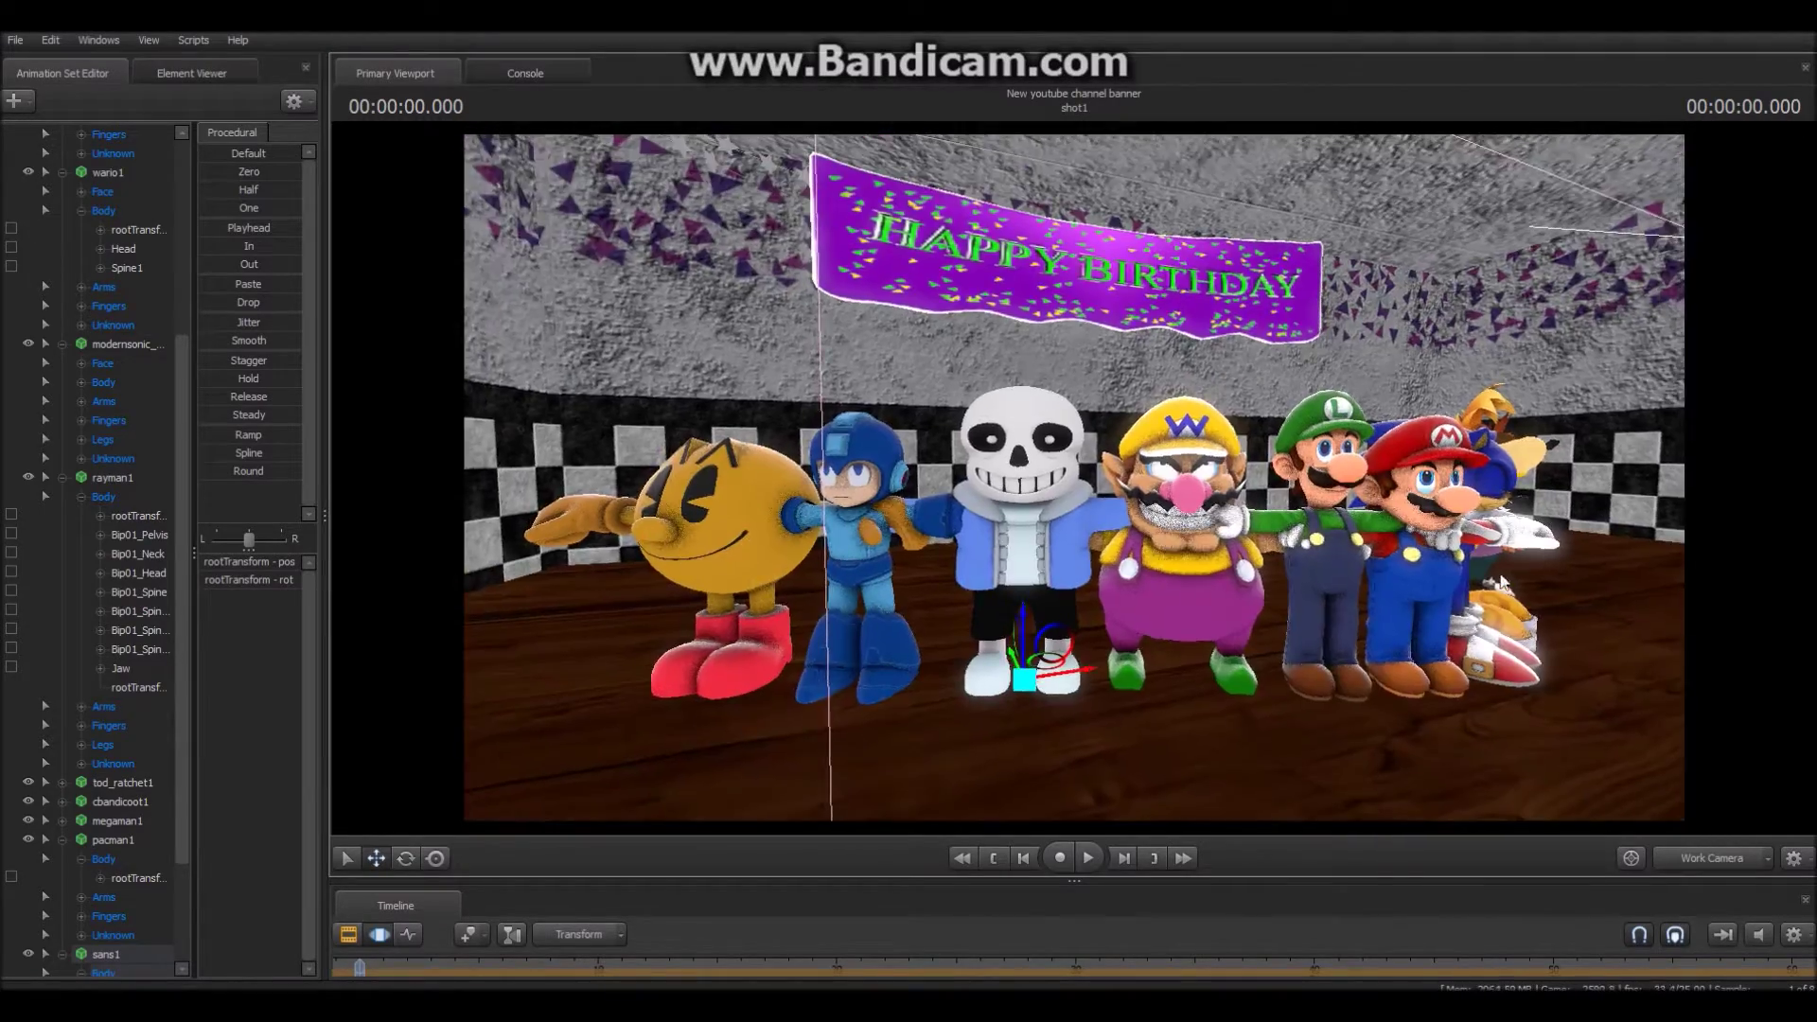
- Look through the workshop models filtered by "splatoon" for an Inkling character
{"action": "left_click_drag", "start_coordinate": [1075, 485], "coordinate": [1391, 478]}
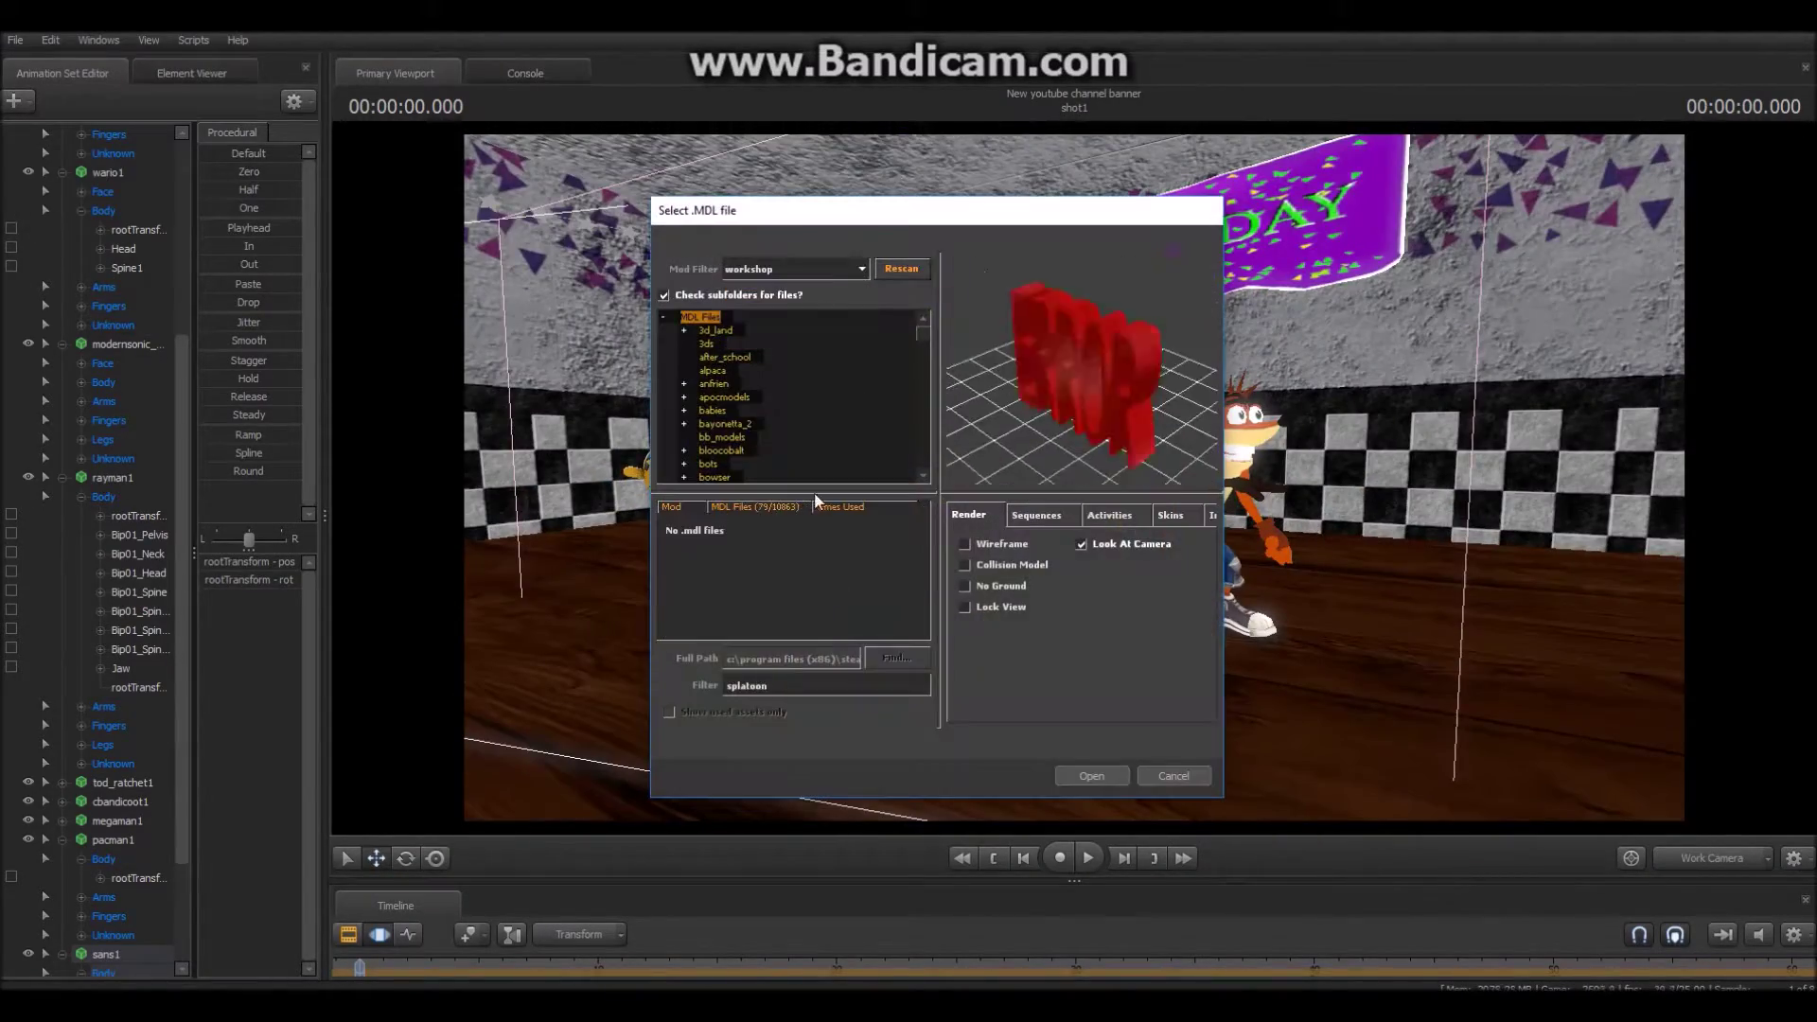
{"action": "key", "text": "Down"}
{"action": "key", "text": "Down"}
{"action": "key", "text": "Down"}
{"action": "key", "text": "Down"}
{"action": "key", "text": "Down"}
{"action": "key", "text": "Down"}
{"action": "key", "text": "Down"}
{"action": "key", "text": "Down"}
{"action": "key", "text": "Down"}
{"action": "key", "text": "Down"}
{"action": "key", "text": "Down"}
{"action": "key", "text": "Down"}
{"action": "key", "text": "Down"}
{"action": "key", "text": "Down"}
{"action": "key", "text": "Down"}
{"action": "key", "text": "Down"}
{"action": "key", "text": "Down"}
{"action": "key", "text": "Down"}
{"action": "key", "text": "Down"}
{"action": "key", "text": "Down"}
{"action": "key", "text": "Up"}
{"action": "left_click", "coordinate": [812, 565]}
{"action": "key", "text": "Down"}
{"action": "key", "text": "Down"}
{"action": "key", "text": "Down"}
{"action": "key", "text": "Down"}
{"action": "key", "text": "Down"}
{"action": "key", "text": "Down"}
{"action": "key", "text": "Down"}
{"action": "key", "text": "Down"}
- Download the workshop item "Splatoon - Gear Pack Three" through the SFM workshop download queue
{"action": "left_click_drag", "start_coordinate": [1022, 398], "coordinate": [1081, 374]}
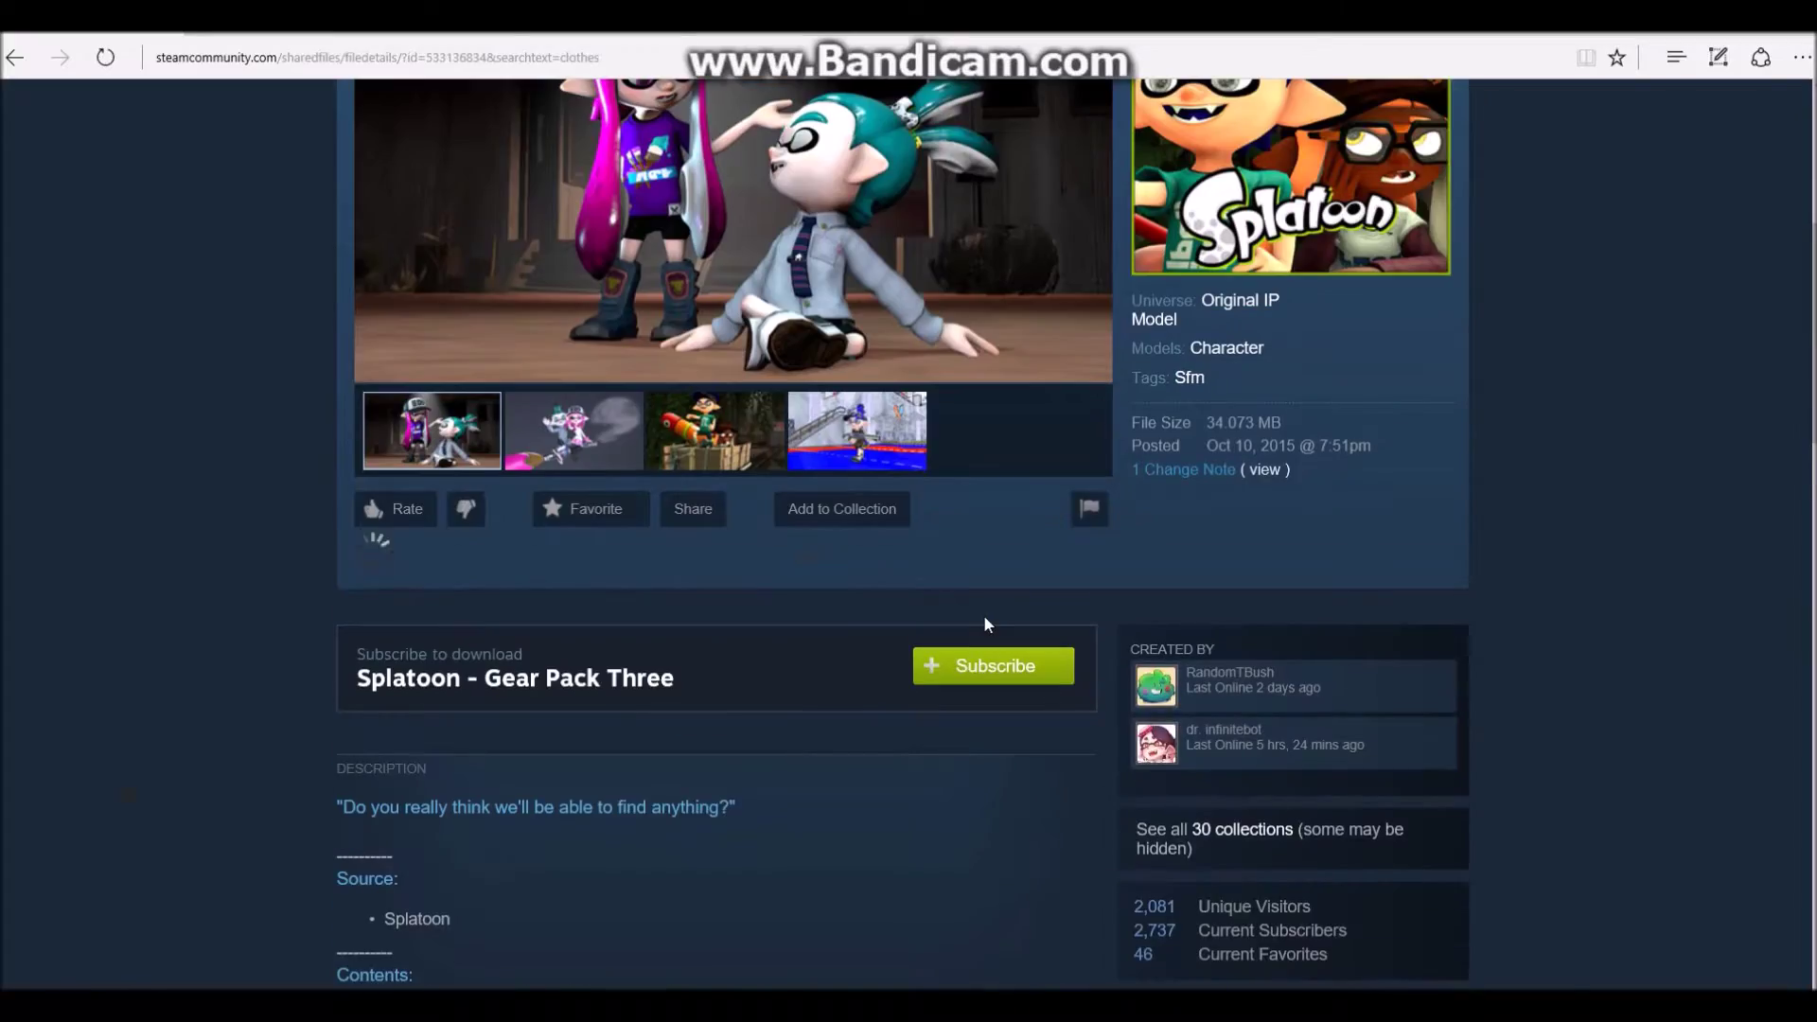
{"action": "scroll", "coordinate": [984, 615], "scroll_direction": "up", "scroll_amount": 3}
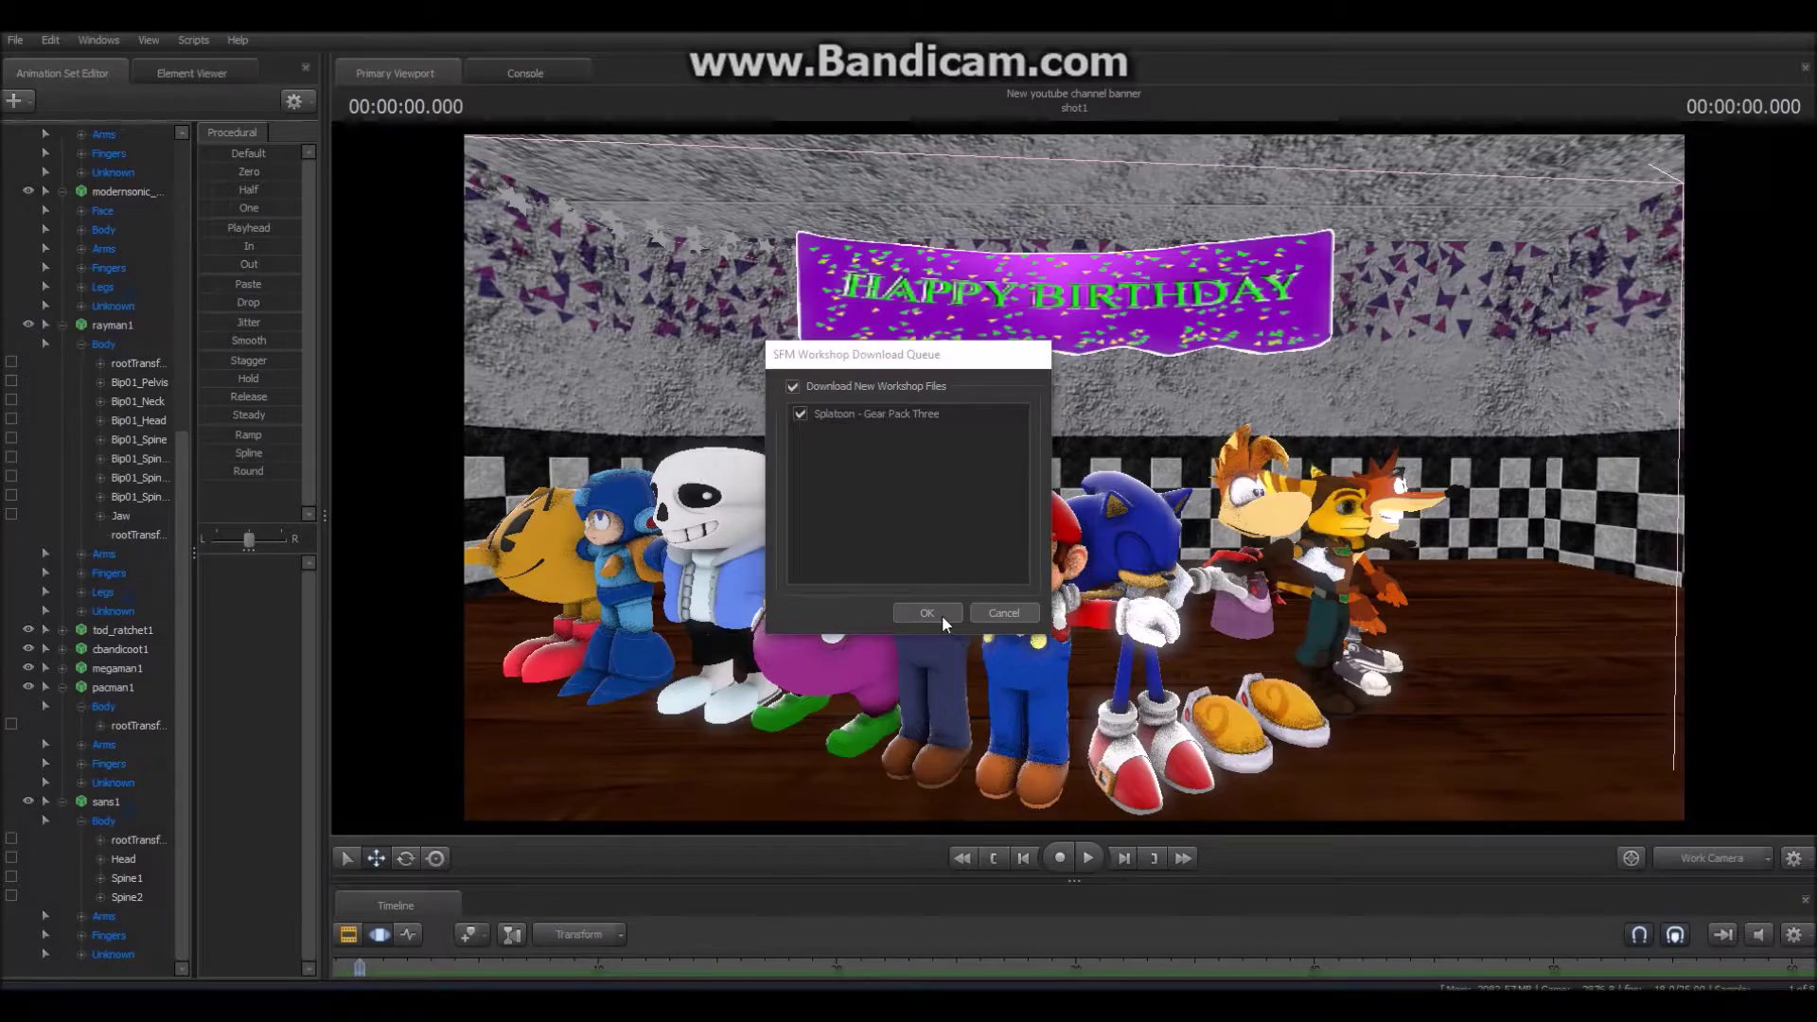
{"action": "left_click", "coordinate": [941, 615]}
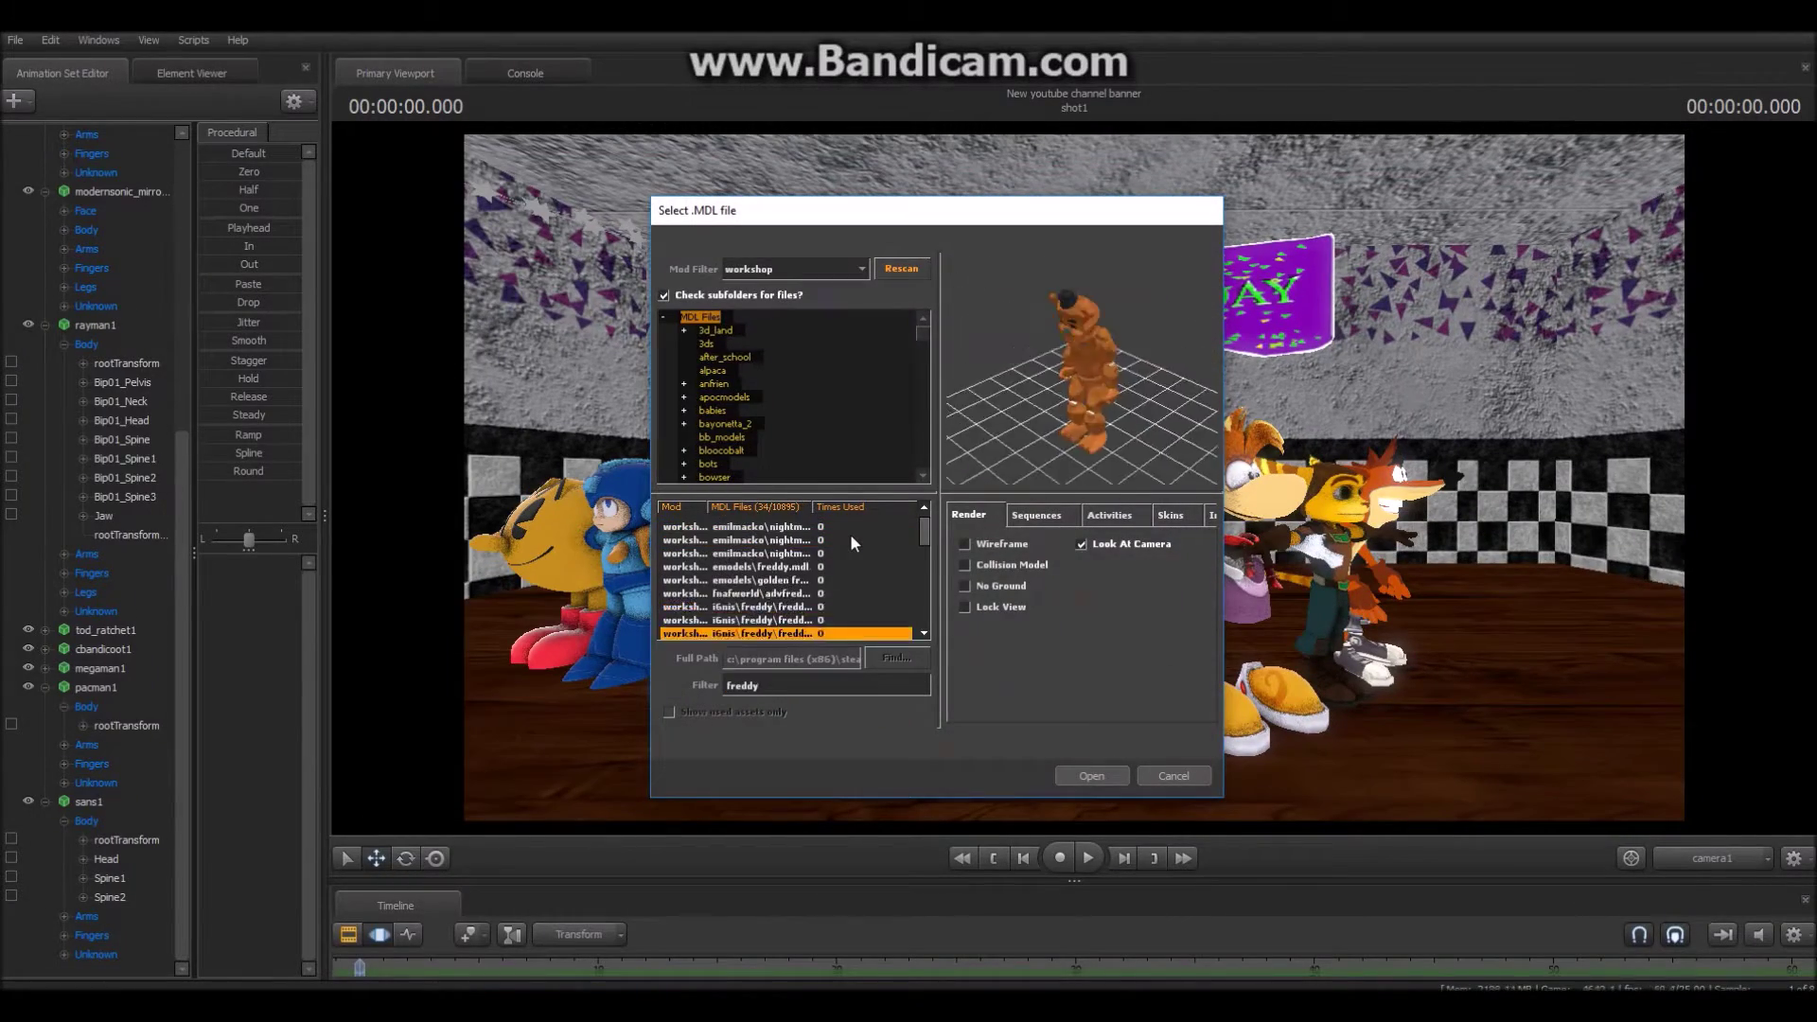
- Choose a Freddy model from the workshop models filtered by "freddy" and add it to the scene
{"action": "key", "text": "Down"}
{"action": "key", "text": "Down"}
{"action": "key", "text": "Down"}
{"action": "key", "text": "Down"}
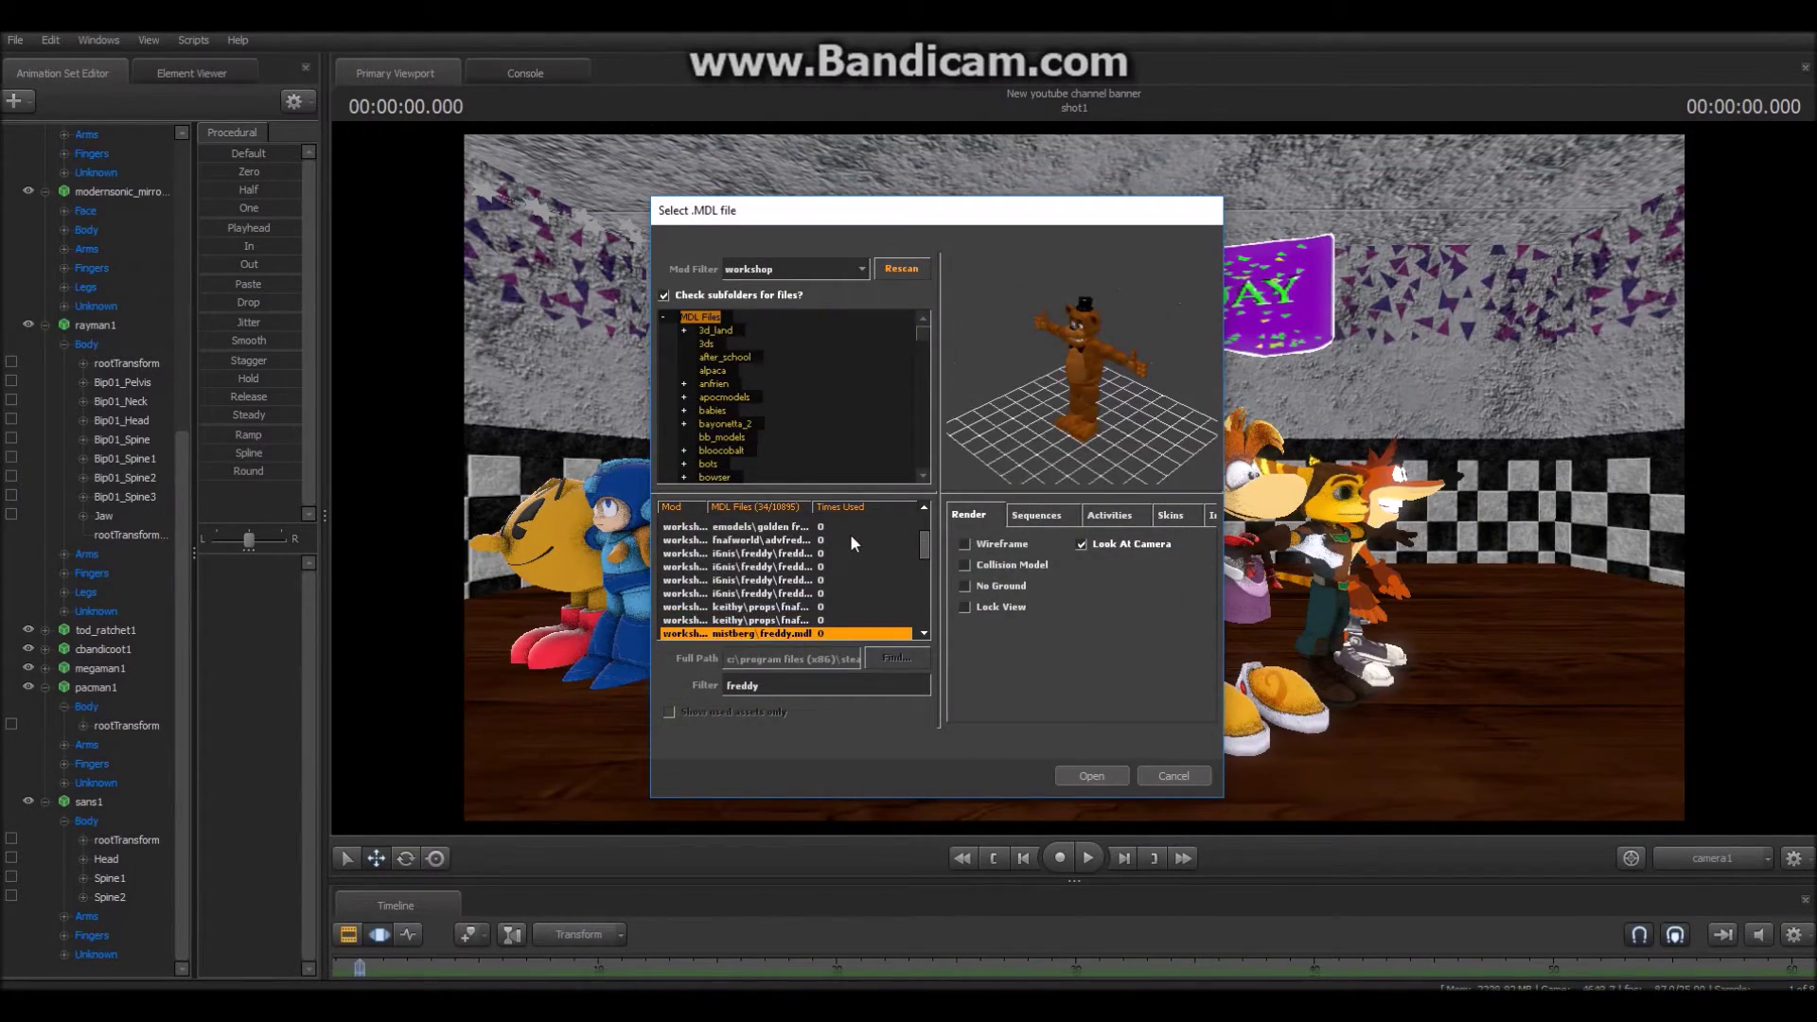
- Move the Freddy model behind the lineup, centred in front of the birthday banner
{"action": "left_click", "coordinate": [94, 972]}
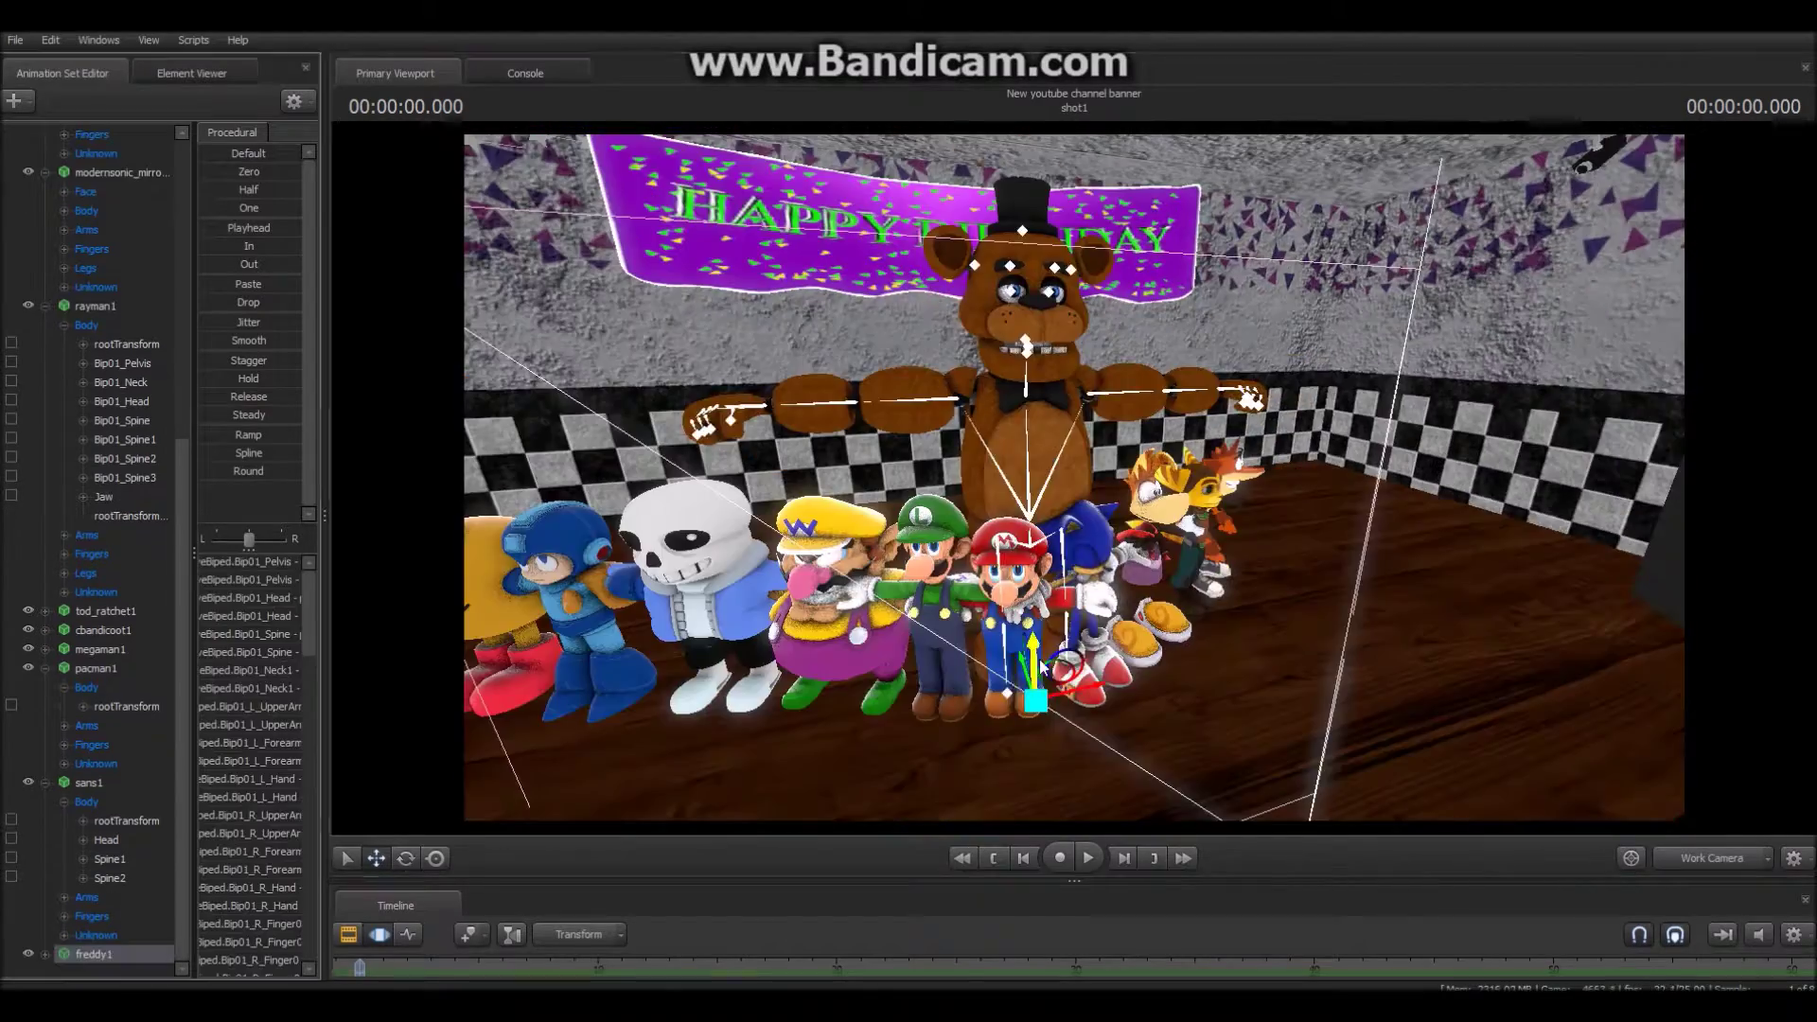
{"action": "left_click_drag", "start_coordinate": [1039, 659], "coordinate": [1074, 477]}
{"action": "scroll", "coordinate": [1074, 478], "scroll_direction": "down", "scroll_amount": 3}
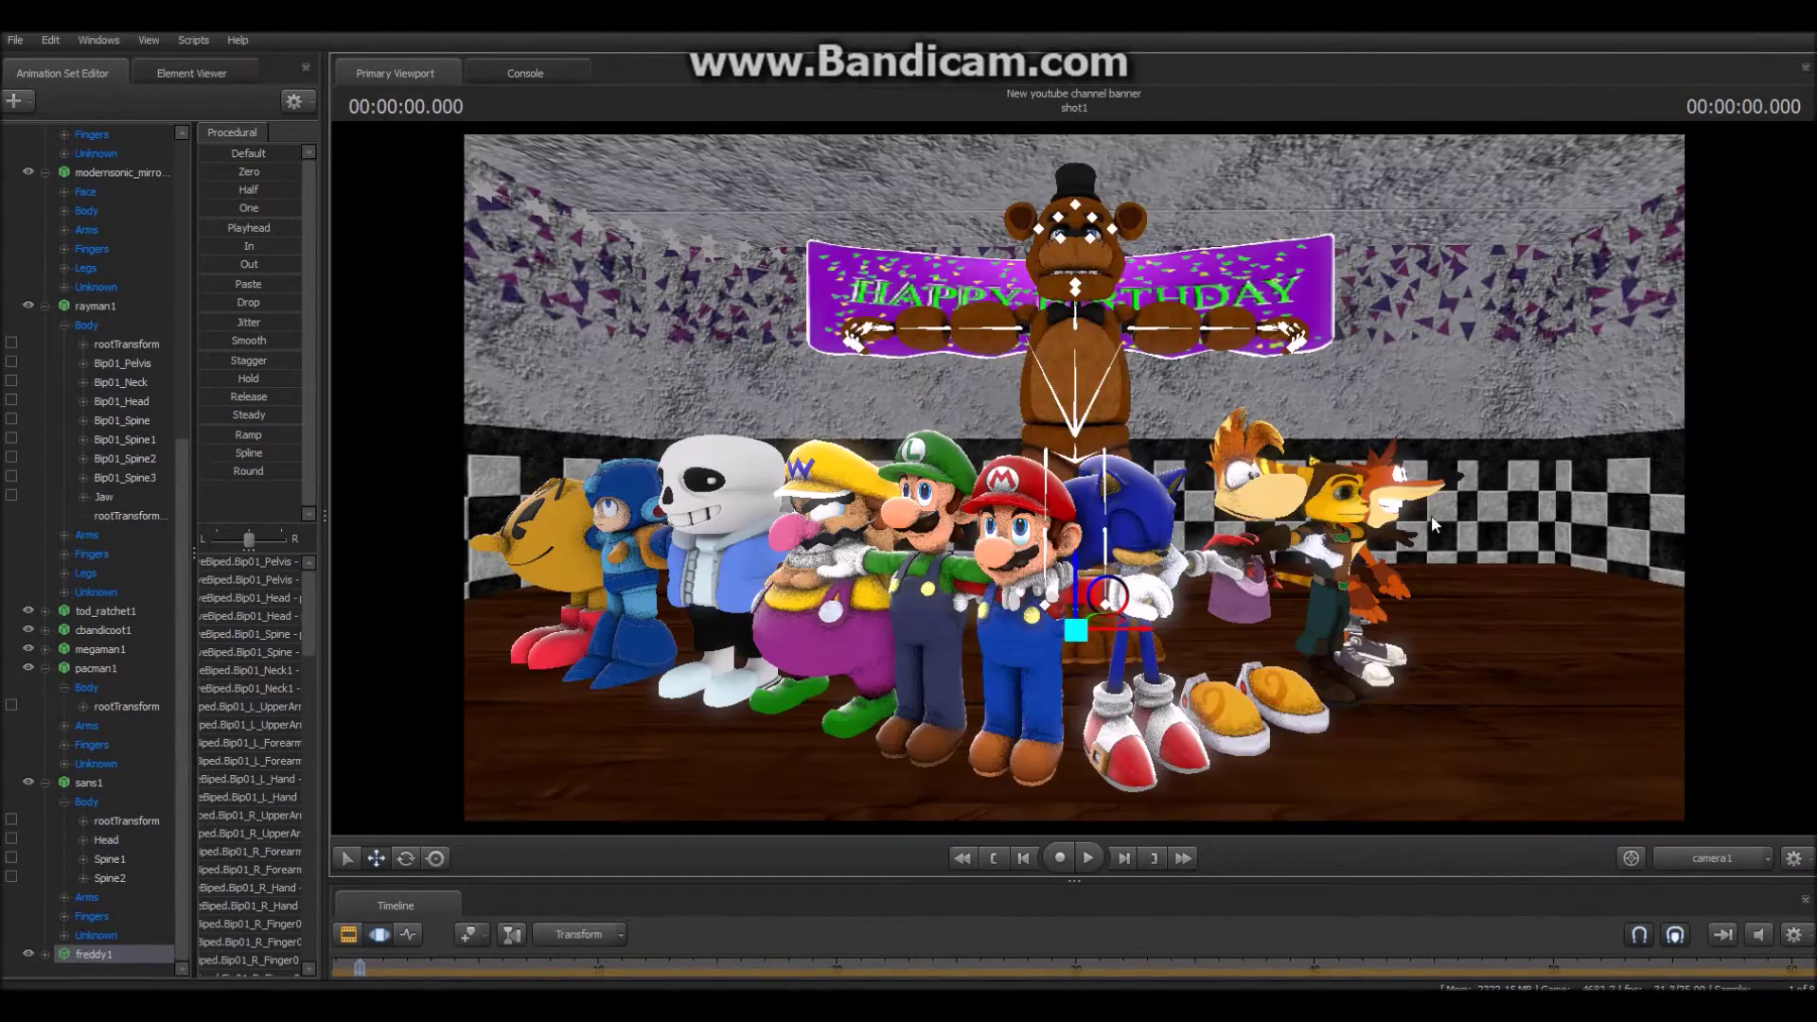
- Scale Freddy down with rootTransform_scale and adjust his position behind Mario and Sonic
{"action": "left_click", "coordinate": [14, 932]}
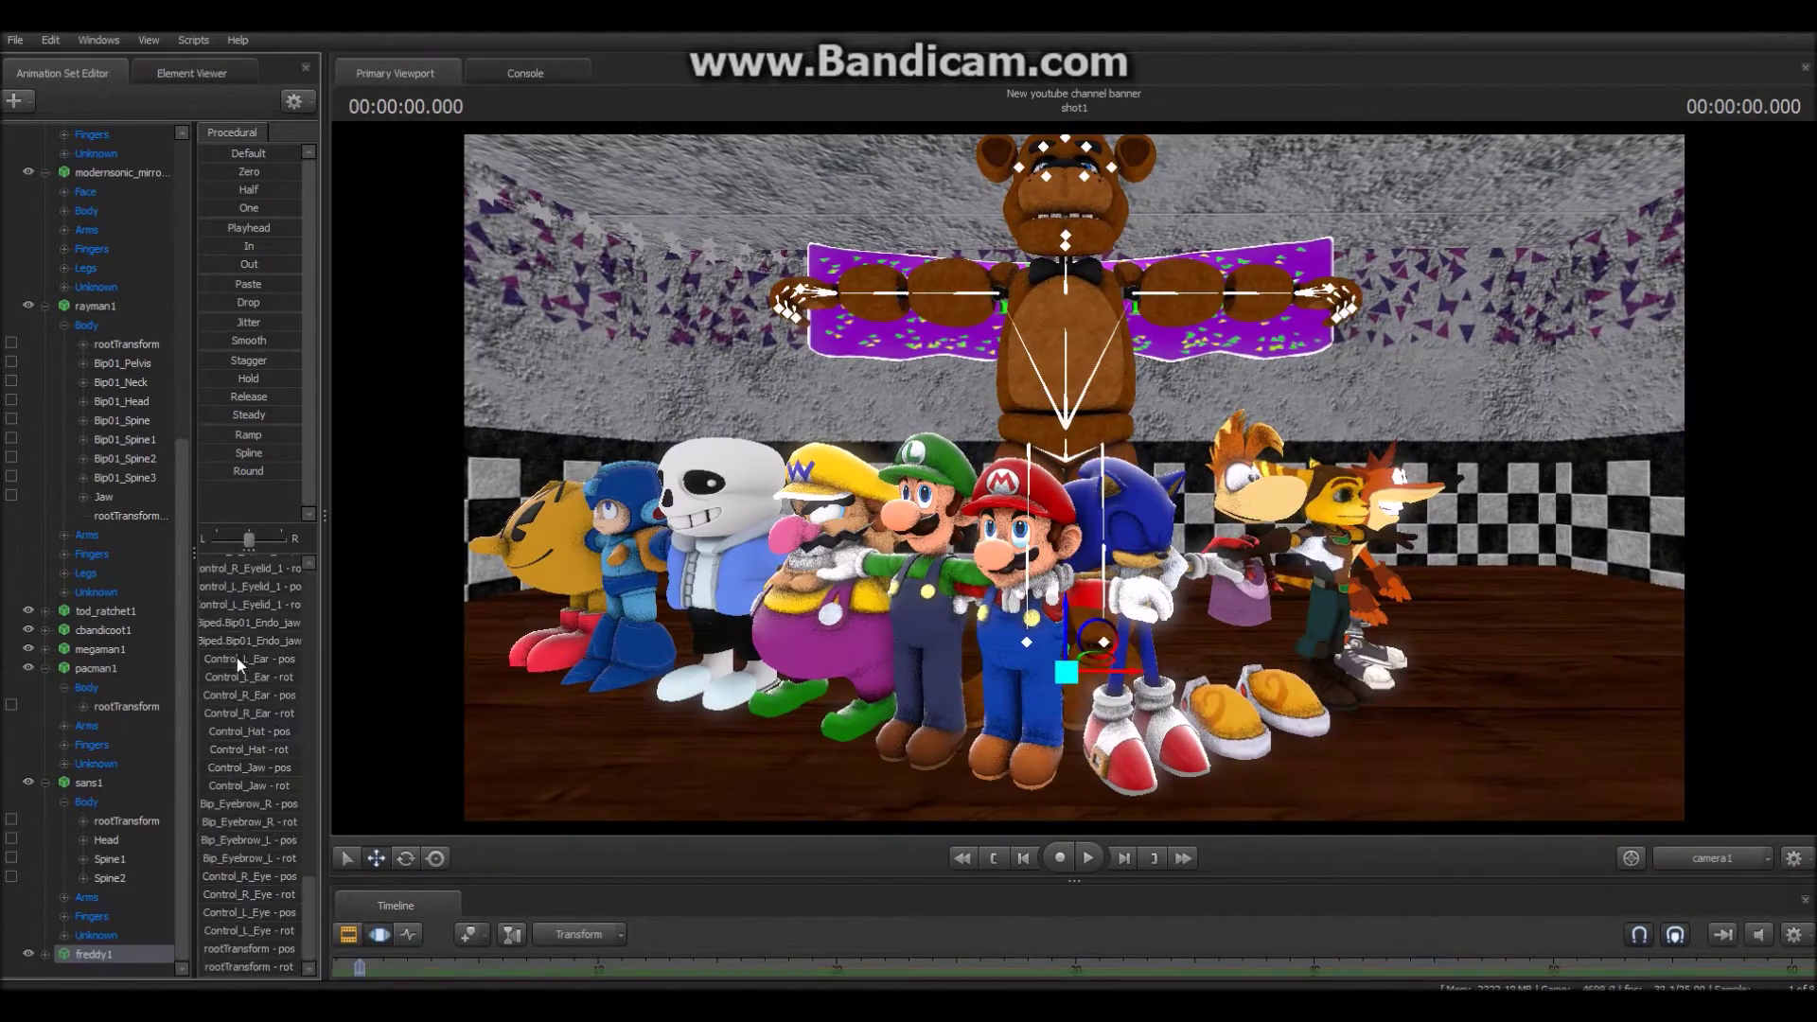
{"action": "left_click_drag", "start_coordinate": [225, 711], "coordinate": [222, 712]}
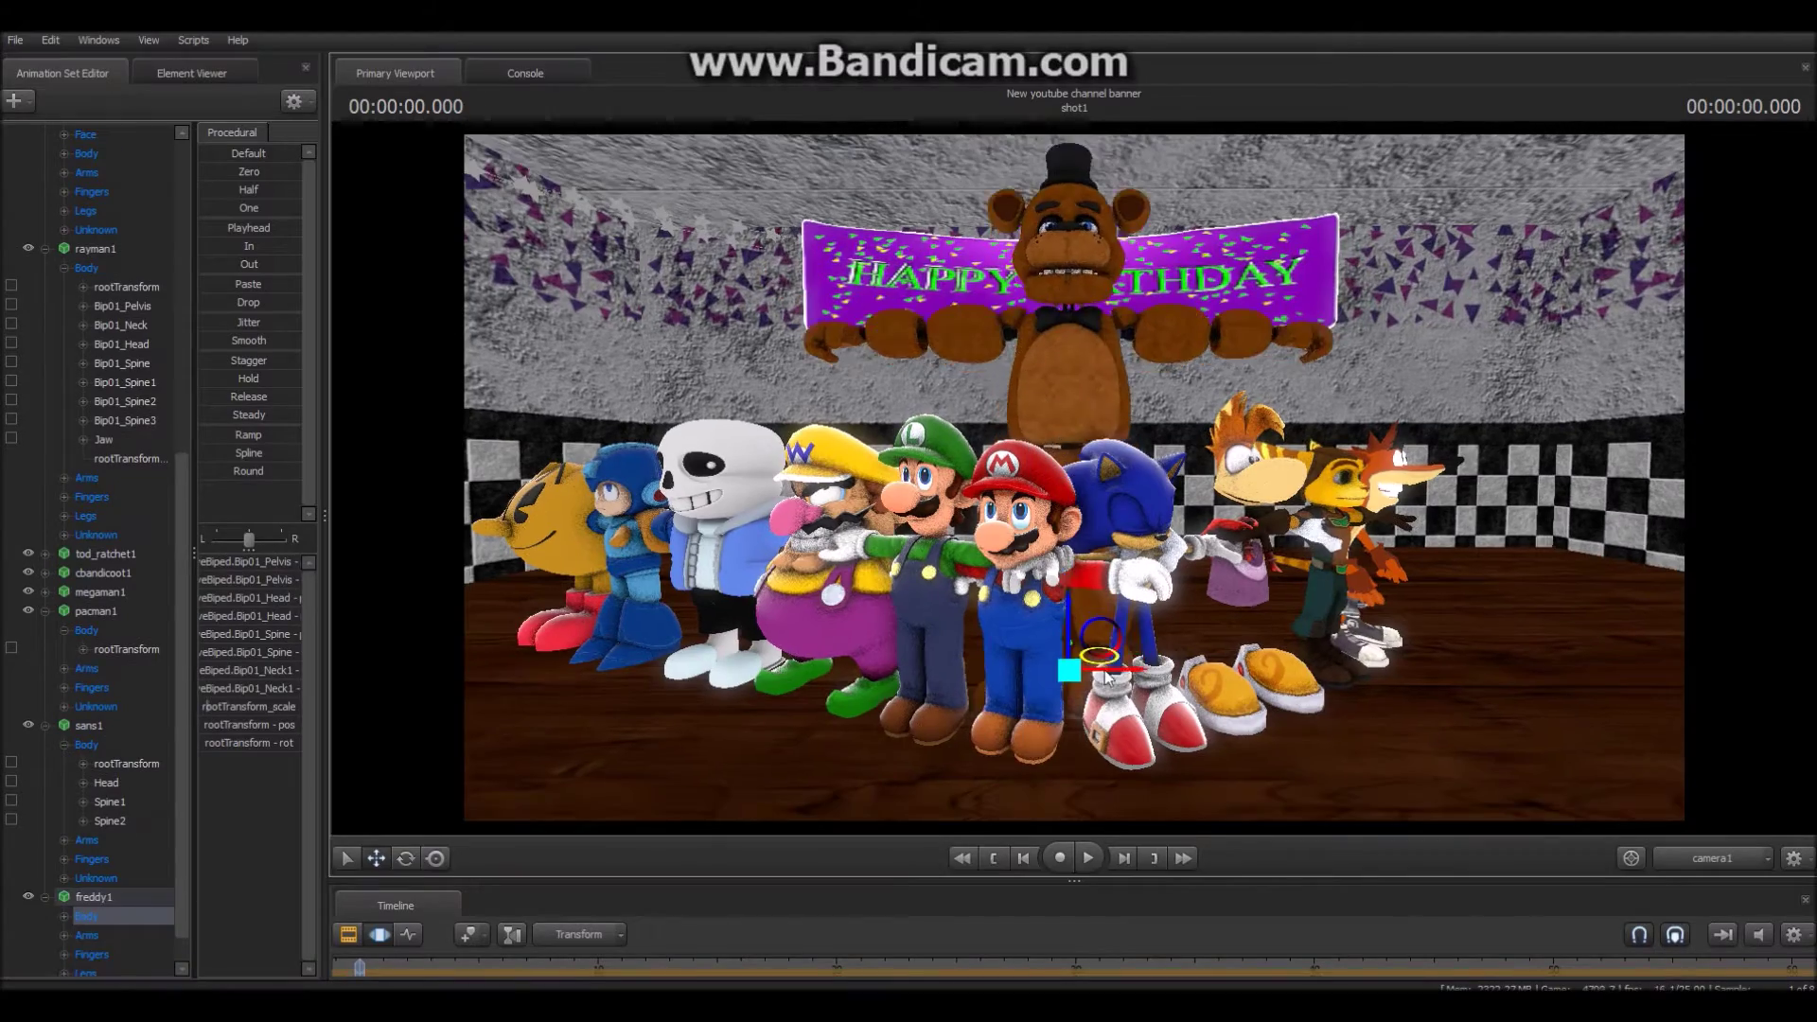
{"action": "left_click_drag", "start_coordinate": [1106, 677], "coordinate": [1104, 652]}
- Curl the fingertips of Freddy's left hand by rotating bones L_Finger12, L_Finger22 and L_Finger32
{"action": "left_click_drag", "start_coordinate": [1105, 651], "coordinate": [1101, 186]}
{"action": "key", "text": "s"}
{"action": "key", "text": "w"}
{"action": "key", "text": "Tab"}
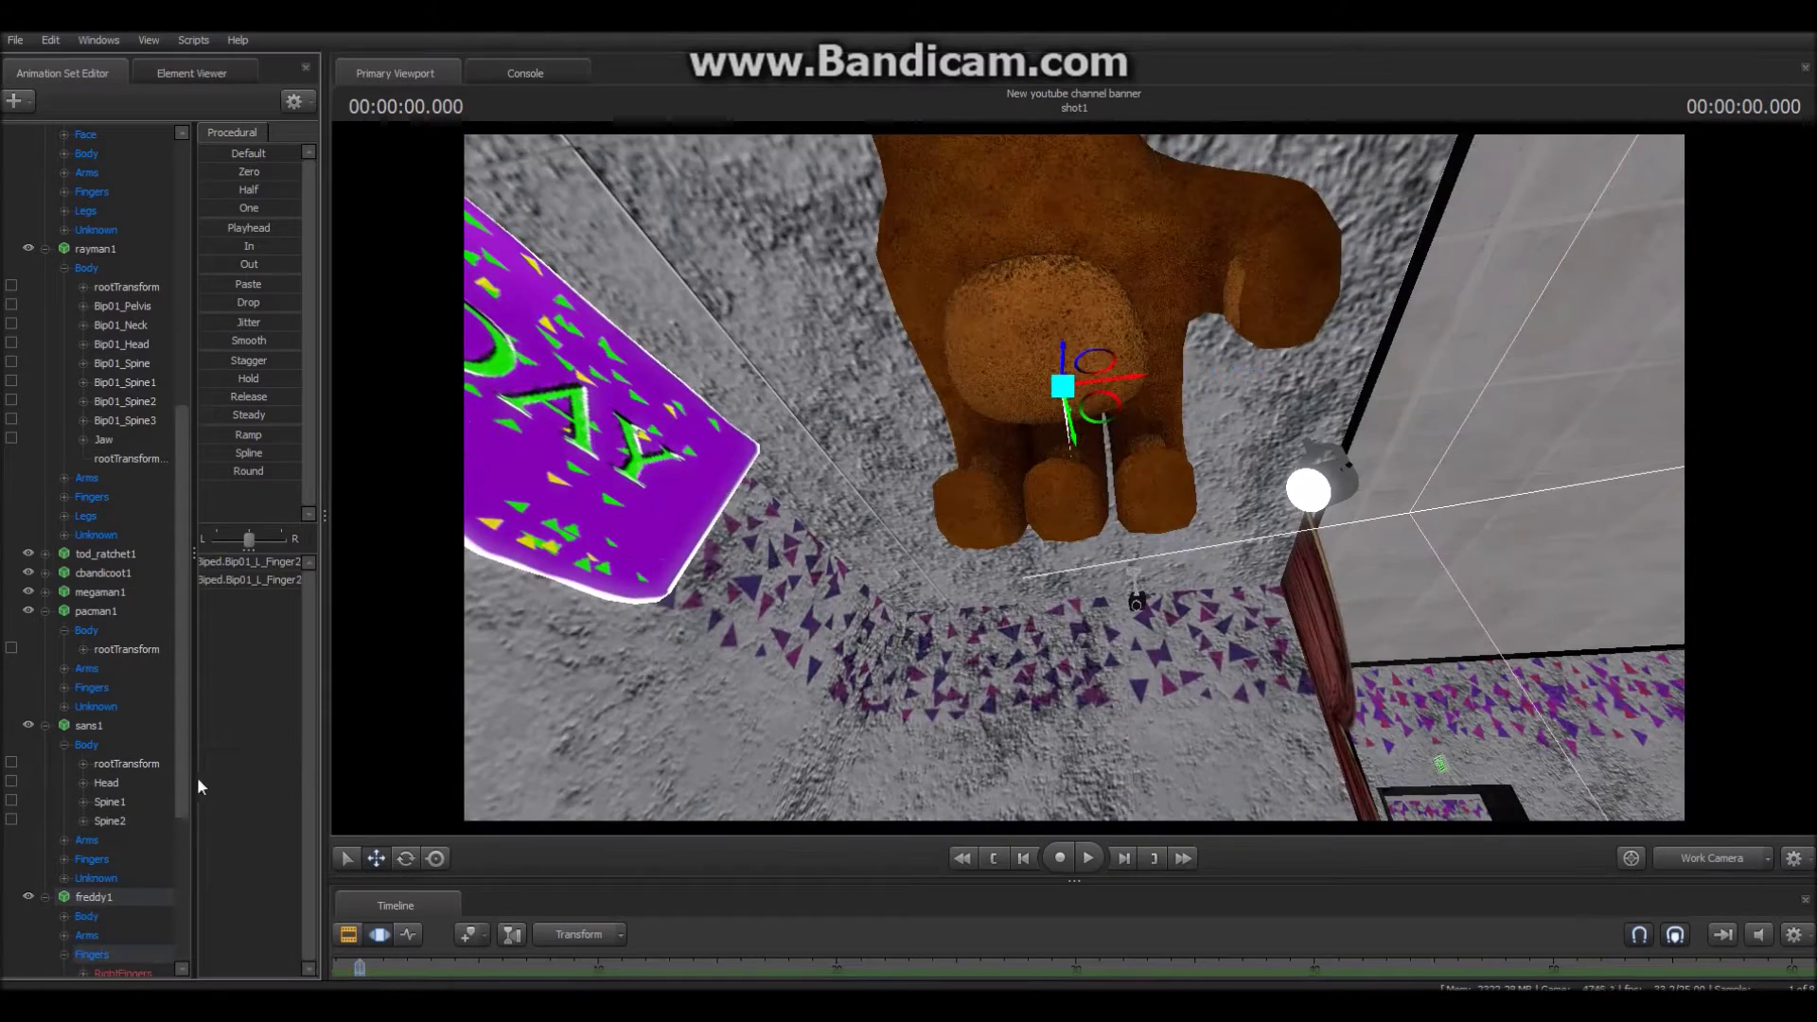
{"action": "left_click_drag", "start_coordinate": [195, 786], "coordinate": [316, 786]}
{"action": "scroll", "coordinate": [190, 822], "scroll_direction": "down", "scroll_amount": 5}
{"action": "key", "text": "e"}
{"action": "left_click", "coordinate": [180, 877], "text": "ctrl"}
{"action": "left_click", "coordinate": [180, 764], "text": "ctrl"}
{"action": "left_click_drag", "start_coordinate": [1139, 378], "coordinate": [1145, 303]}
{"action": "key", "text": "ctrl+z"}
{"action": "left_click", "coordinate": [180, 783]}
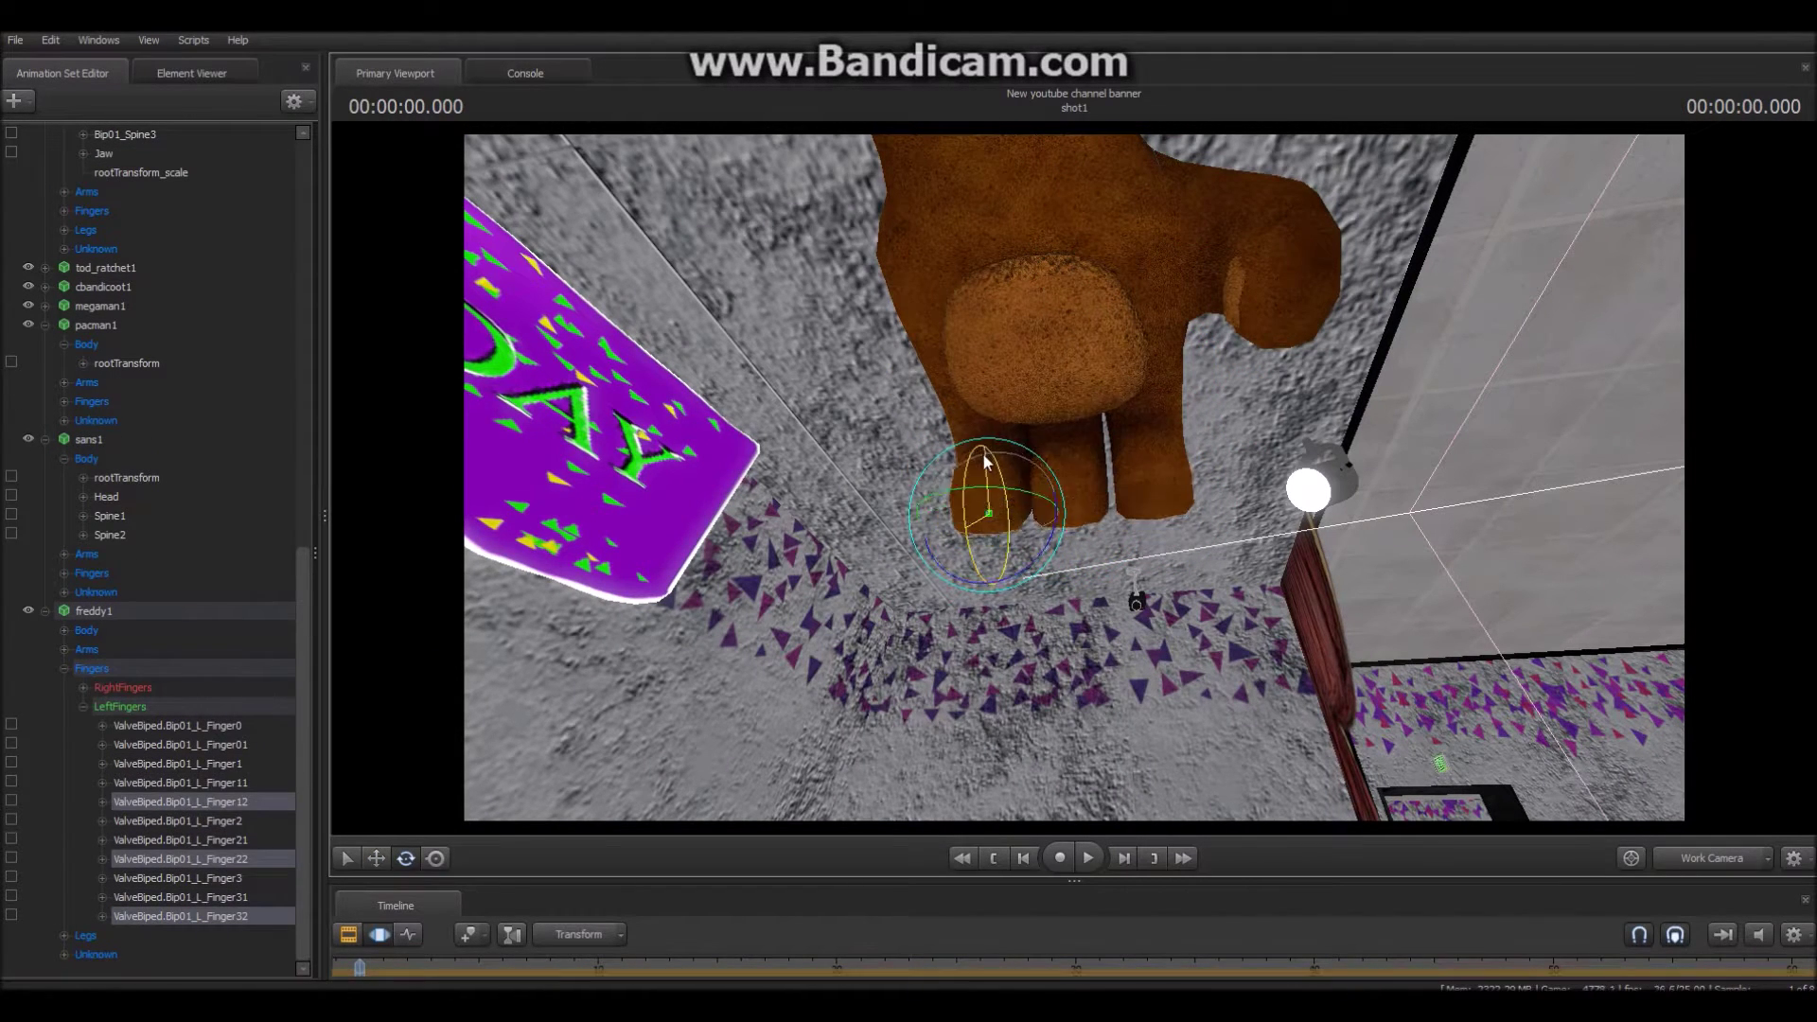
- Bend the middle and base finger joints of Freddy's left hand
{"action": "left_click", "coordinate": [246, 789], "text": "ctrl"}
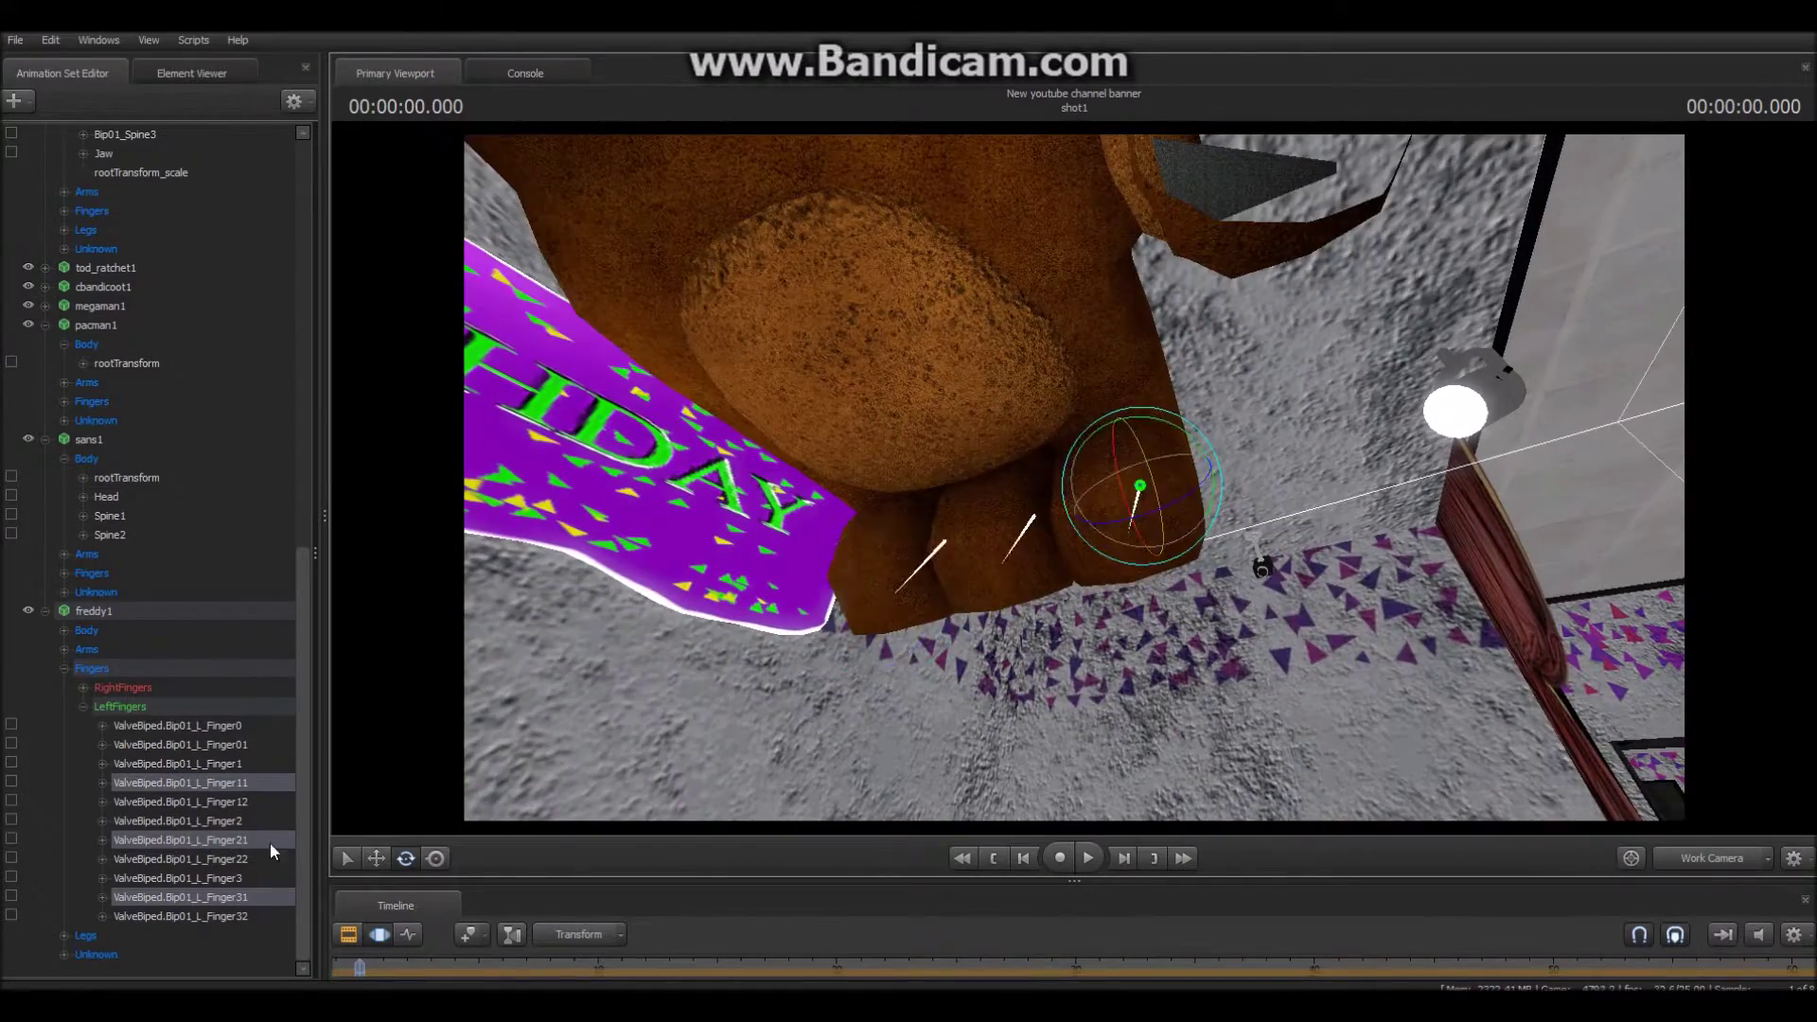
{"action": "key", "text": "Down"}
{"action": "left_click", "coordinate": [245, 882], "text": "ctrl"}
{"action": "left_click", "coordinate": [237, 820], "text": "ctrl"}
{"action": "left_click_drag", "start_coordinate": [916, 407], "coordinate": [1074, 477]}
- Curl the fingertips of Freddy's right hand by rotating bones R_Finger12, R_Finger22 and R_Finger32
{"action": "left_click", "coordinate": [831, 537], "text": "ctrl"}
{"action": "left_click", "coordinate": [1077, 583], "text": "ctrl"}
{"action": "left_click", "coordinate": [237, 896], "text": "ctrl"}
{"action": "left_click", "coordinate": [236, 783], "text": "ctrl"}
{"action": "left_click_drag", "start_coordinate": [977, 606], "coordinate": [932, 426]}
{"action": "key", "text": "w"}
{"action": "left_click_drag", "start_coordinate": [872, 603], "coordinate": [861, 551]}
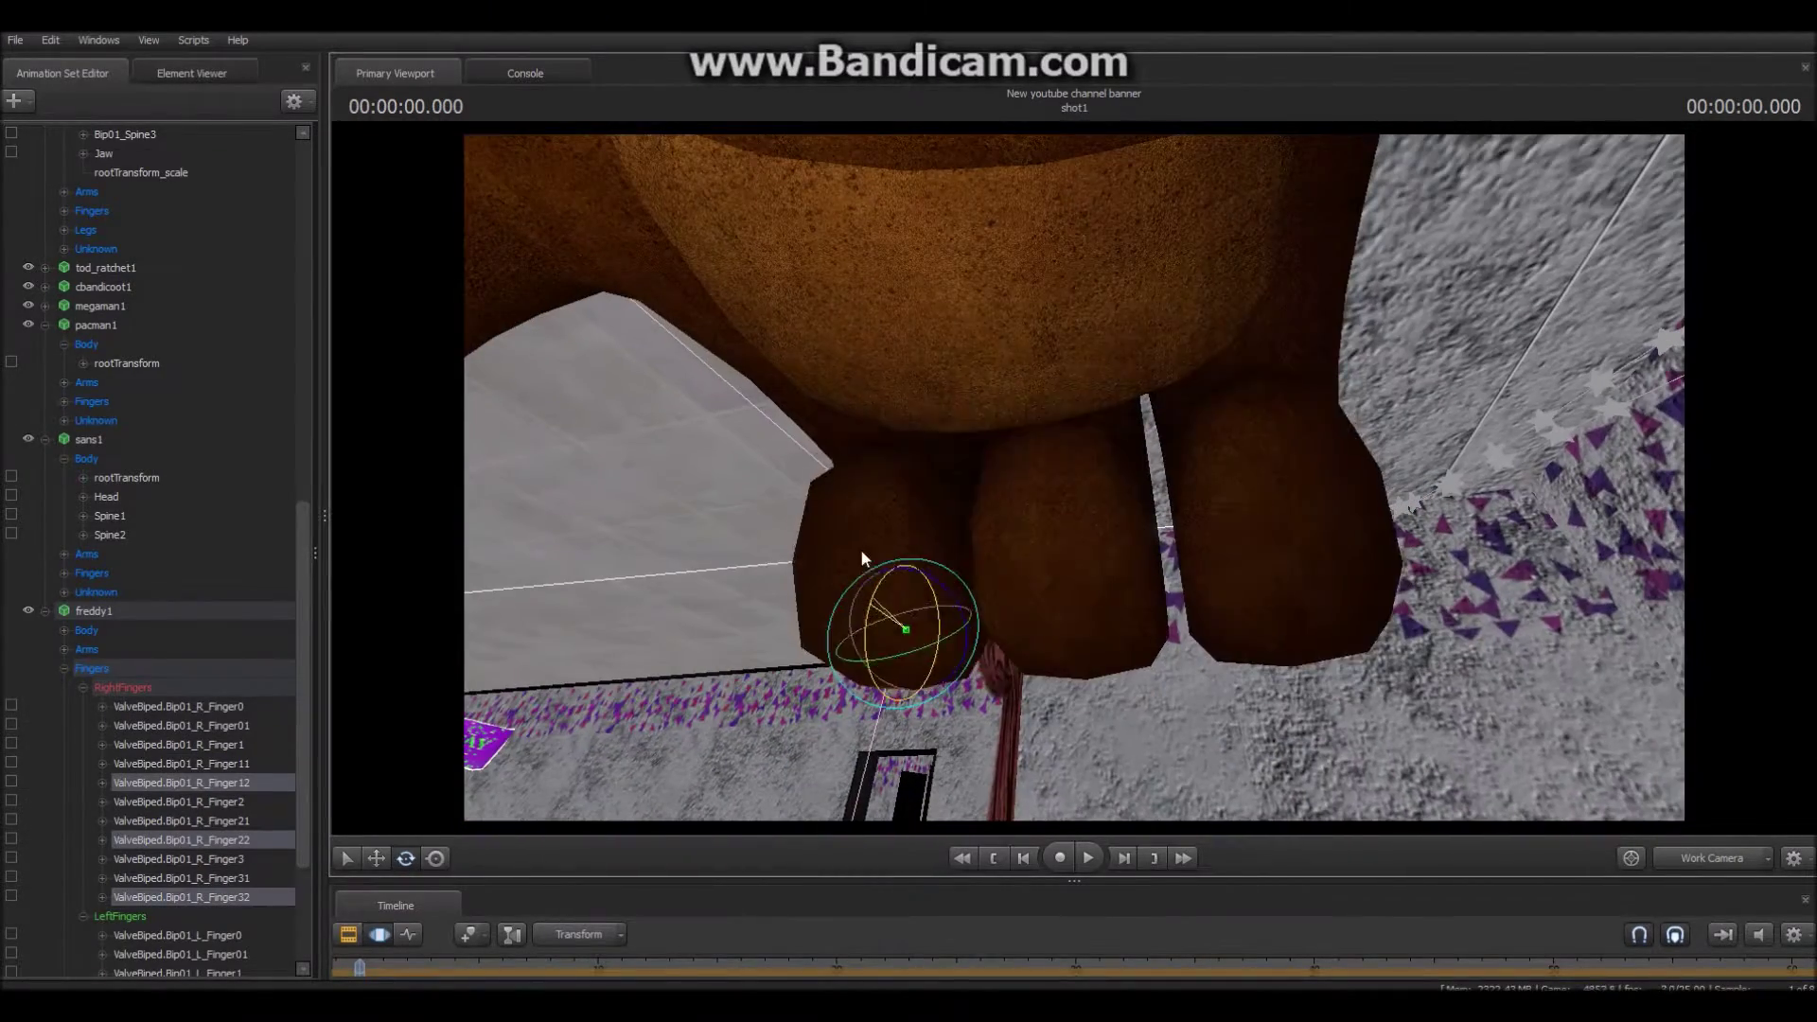
{"action": "key", "text": "s"}
- Bend the remaining finger joints of Freddy's right hand to match the left hand
{"action": "left_click_drag", "start_coordinate": [1058, 485], "coordinate": [1074, 473]}
{"action": "left_click", "coordinate": [1170, 449], "text": "ctrl"}
{"action": "left_click", "coordinate": [975, 474], "text": "ctrl+shift"}
{"action": "left_click", "coordinate": [1065, 498], "text": "ctrl+shift"}
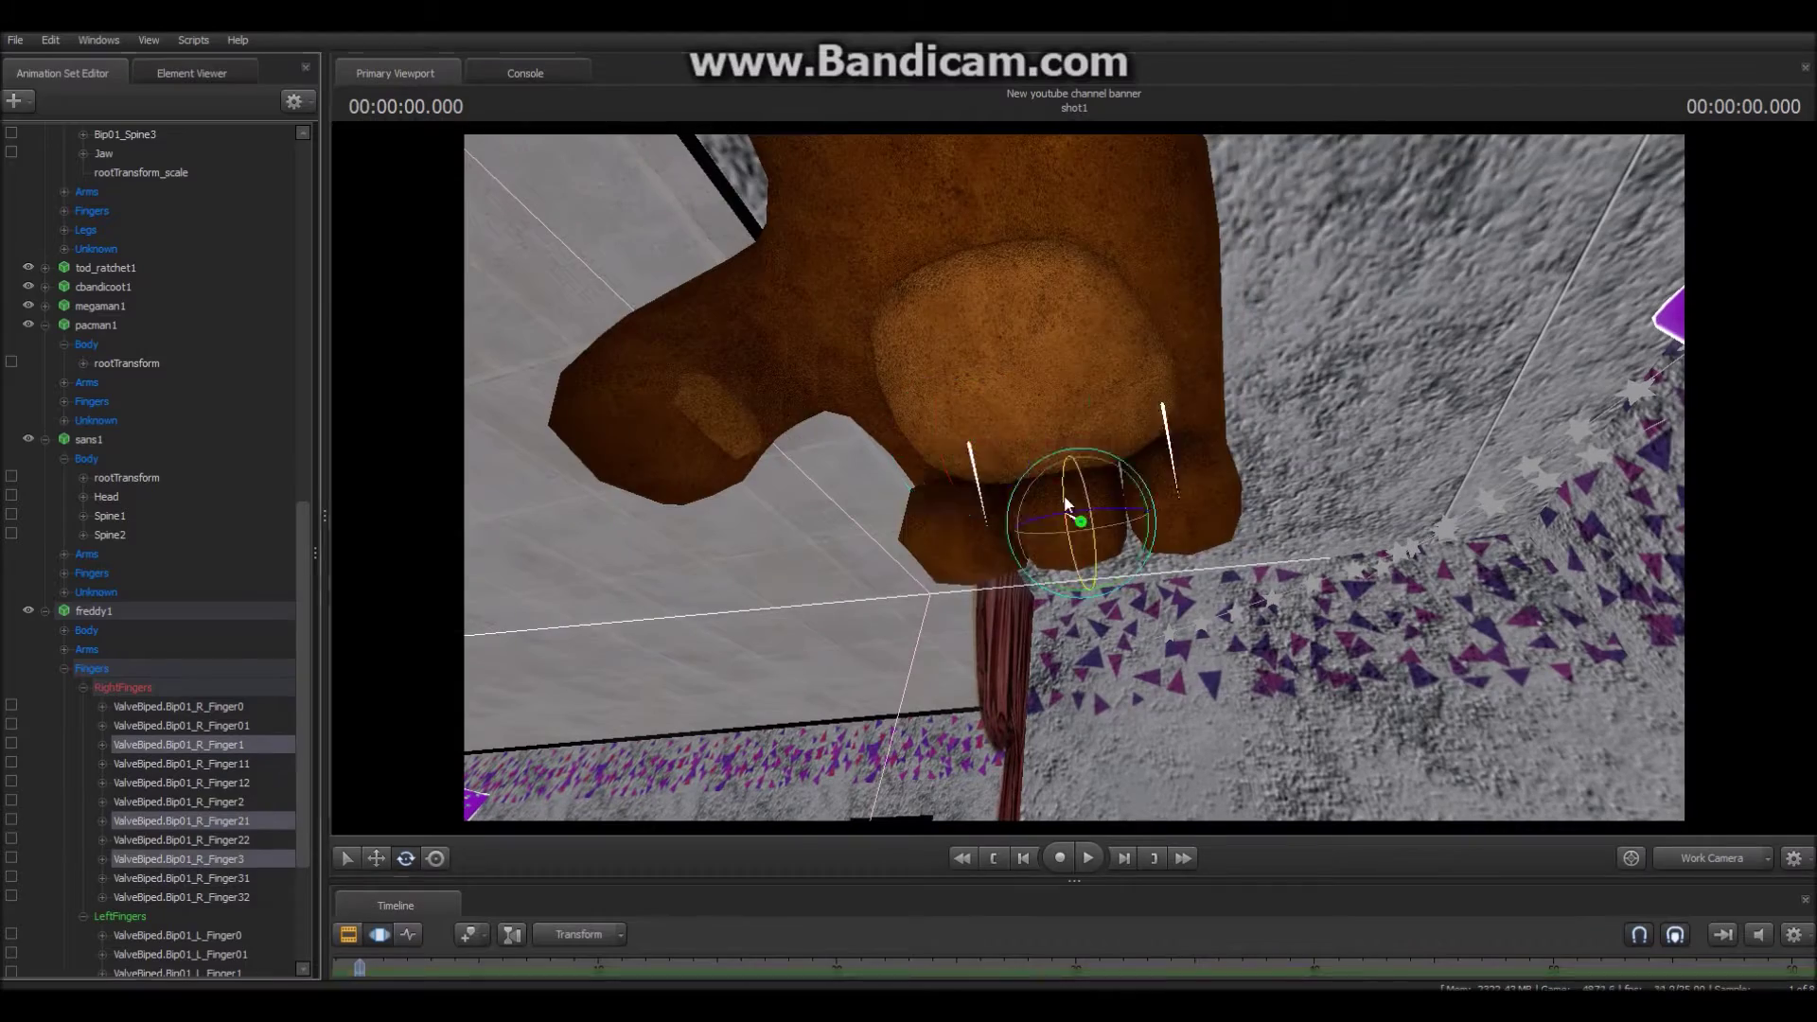
{"action": "key", "text": "ctrl+z"}
{"action": "left_click_drag", "start_coordinate": [962, 492], "coordinate": [1074, 477]}
{"action": "left_click", "coordinate": [1148, 580], "text": "ctrl"}
{"action": "left_click_drag", "start_coordinate": [1018, 568], "coordinate": [1038, 505]}
- Rotate Freddy's upper arms, forearms and hands so that his arms are crossed over his chest
{"action": "left_click", "coordinate": [1711, 857]}
{"action": "left_click", "coordinate": [1711, 858]}
{"action": "left_click", "coordinate": [1108, 456], "text": "ctrl"}
{"action": "left_click", "coordinate": [1144, 494], "text": "ctrl"}
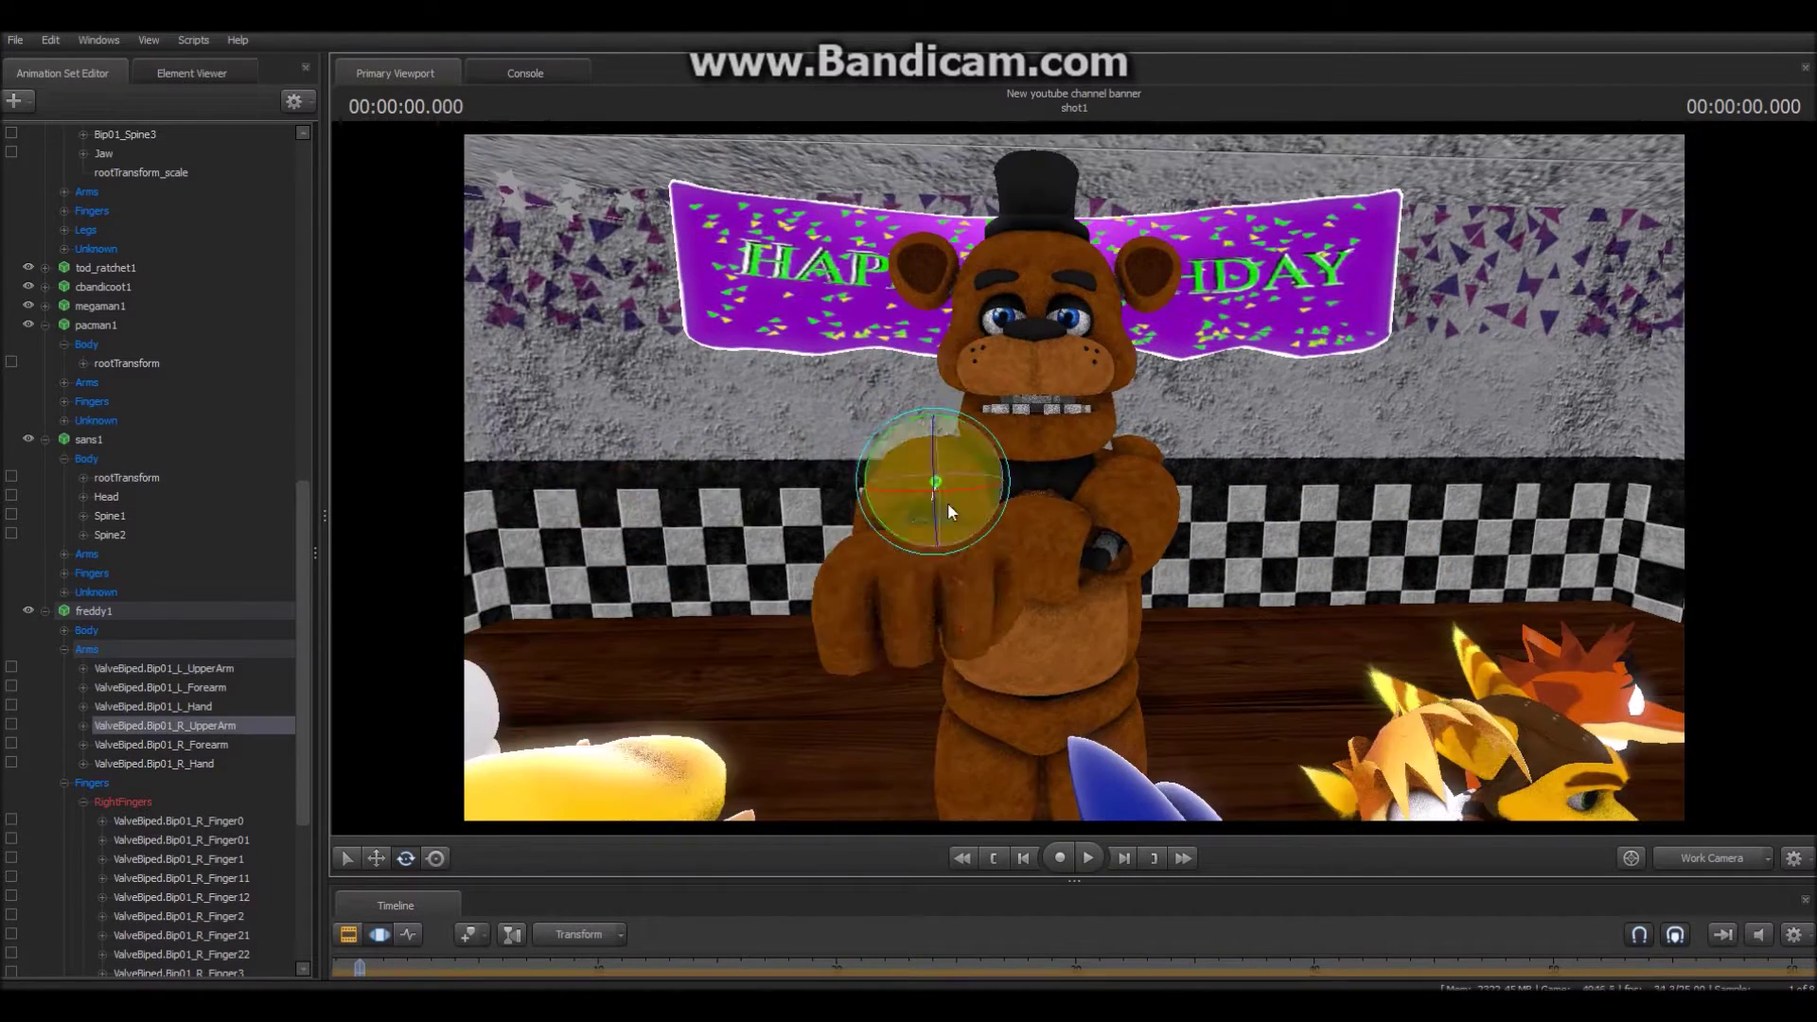
{"action": "mouse_move", "coordinate": [947, 502]}
{"action": "left_mouse_down"}
{"action": "mouse_move", "coordinate": [963, 447]}
{"action": "mouse_move", "coordinate": [966, 491]}
{"action": "mouse_move", "coordinate": [1048, 530]}
{"action": "mouse_move", "coordinate": [1032, 530]}
{"action": "mouse_move", "coordinate": [1138, 504]}
{"action": "mouse_move", "coordinate": [993, 472]}
{"action": "mouse_move", "coordinate": [972, 491]}
{"action": "left_mouse_up"}
{"action": "left_click", "coordinate": [965, 508], "text": "ctrl"}
{"action": "left_click", "coordinate": [960, 502], "text": "ctrl"}
{"action": "left_click", "coordinate": [1013, 528], "text": "ctrl"}
{"action": "left_click", "coordinate": [1124, 515], "text": "ctrl"}
{"action": "left_click", "coordinate": [971, 496], "text": "ctrl"}
{"action": "left_click", "coordinate": [1024, 547]}
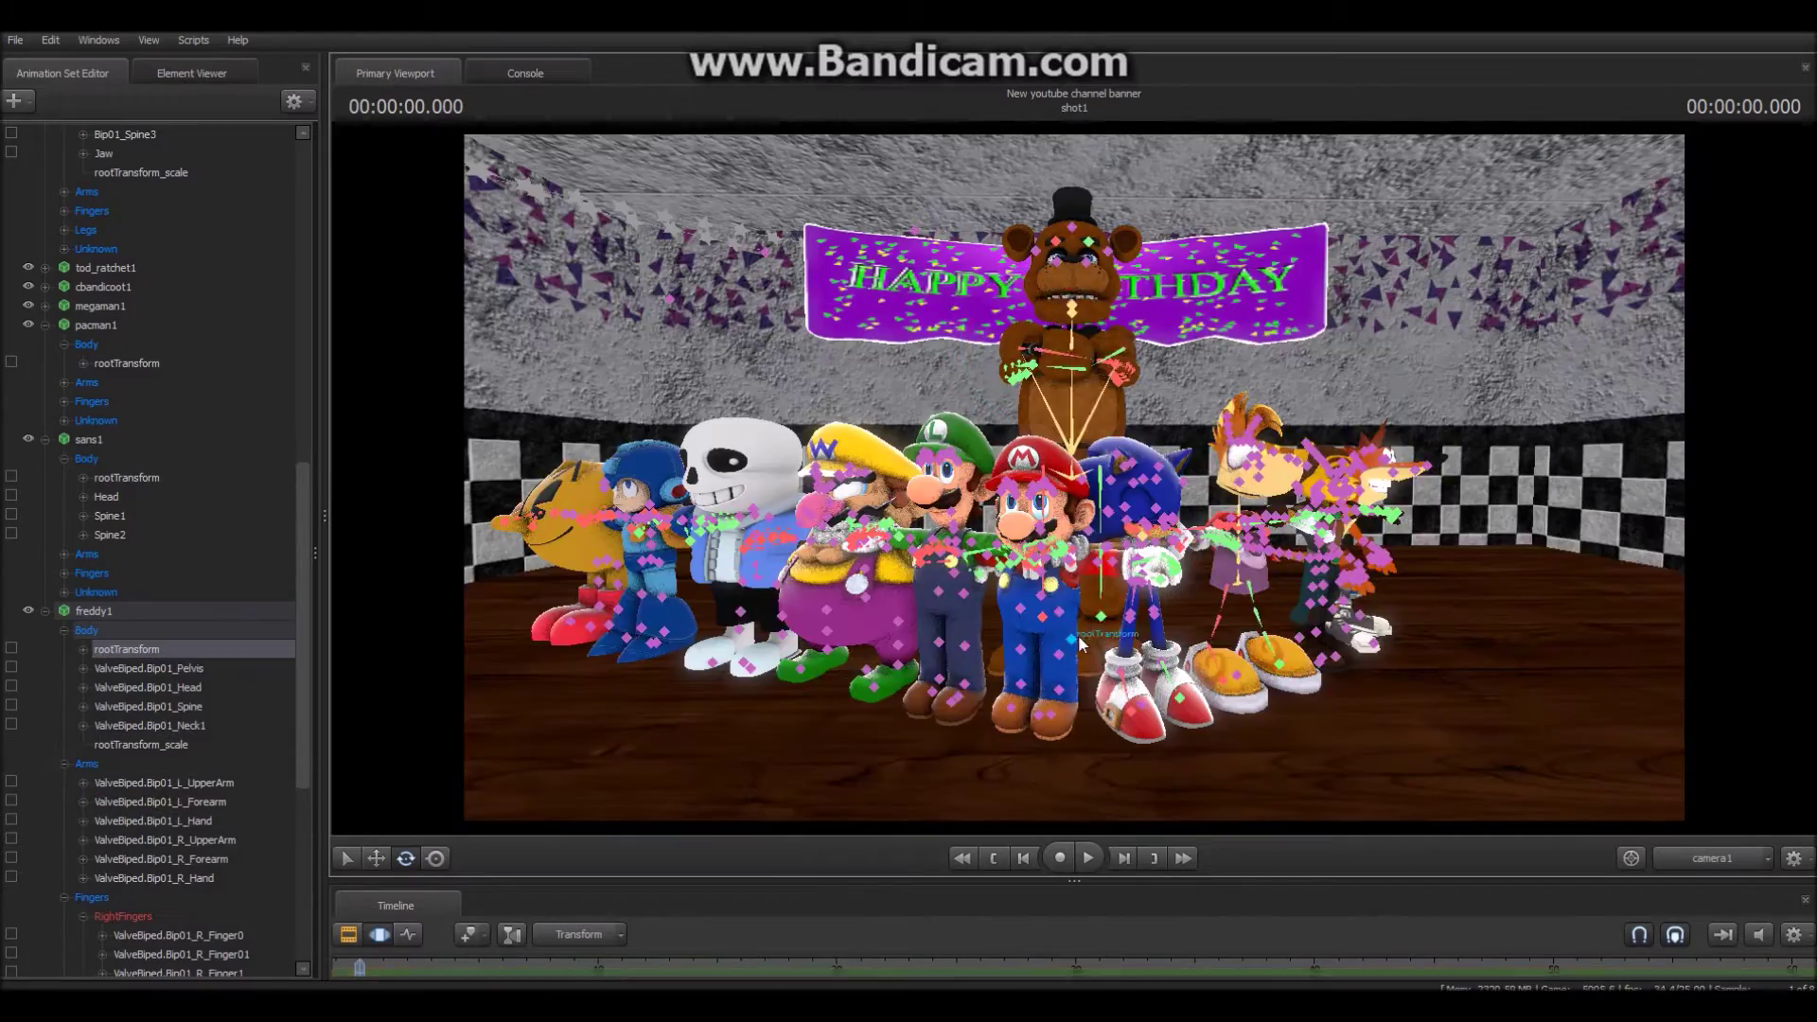
- Adjust Freddy's position behind the lineup and turn his head toward Rayman's side
{"action": "mouse_move", "coordinate": [1079, 643]}
{"action": "left_mouse_down"}
{"action": "mouse_move", "coordinate": [1079, 454]}
{"action": "mouse_move", "coordinate": [1074, 648]}
{"action": "left_mouse_up"}
{"action": "left_click_drag", "start_coordinate": [316, 572], "coordinate": [192, 571]}
{"action": "left_click", "coordinate": [1088, 332]}
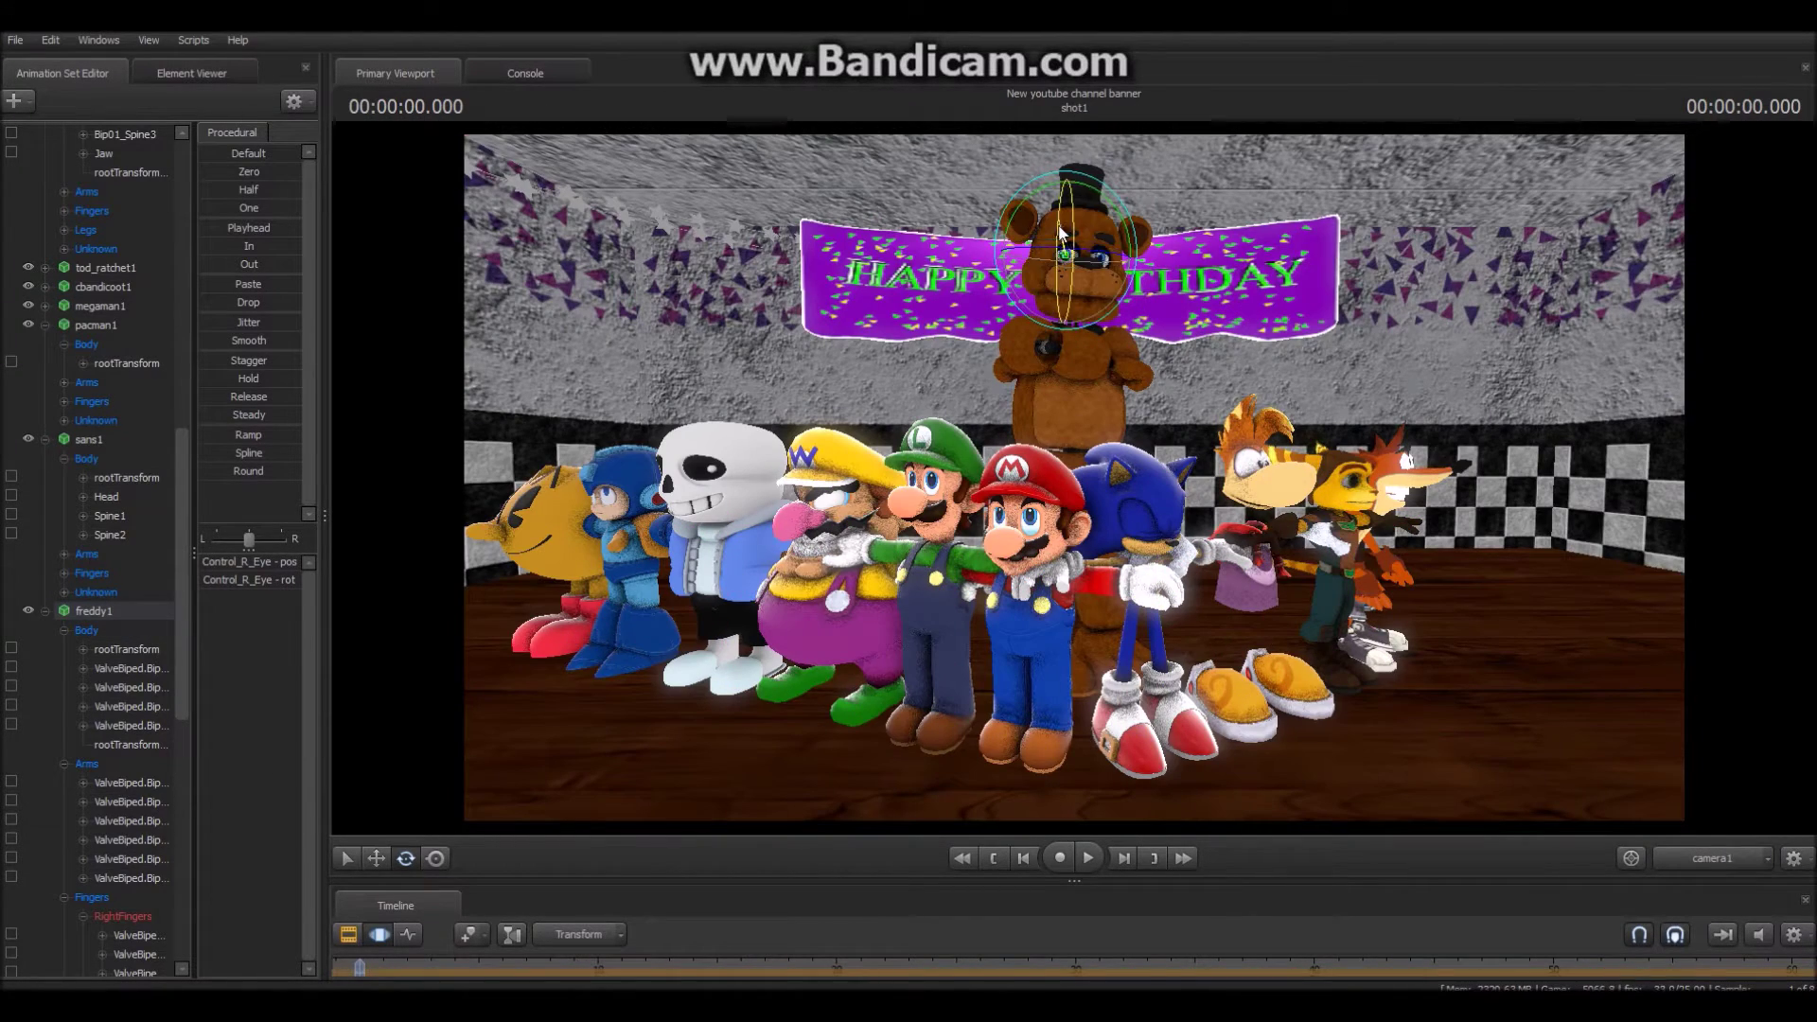
- Rotate Freddy's eyes to follow the turned head, checking the look from camera1 without the bone controls
{"action": "left_click", "coordinate": [349, 935]}
{"action": "left_click", "coordinate": [348, 935]}
{"action": "left_click", "coordinate": [374, 935]}
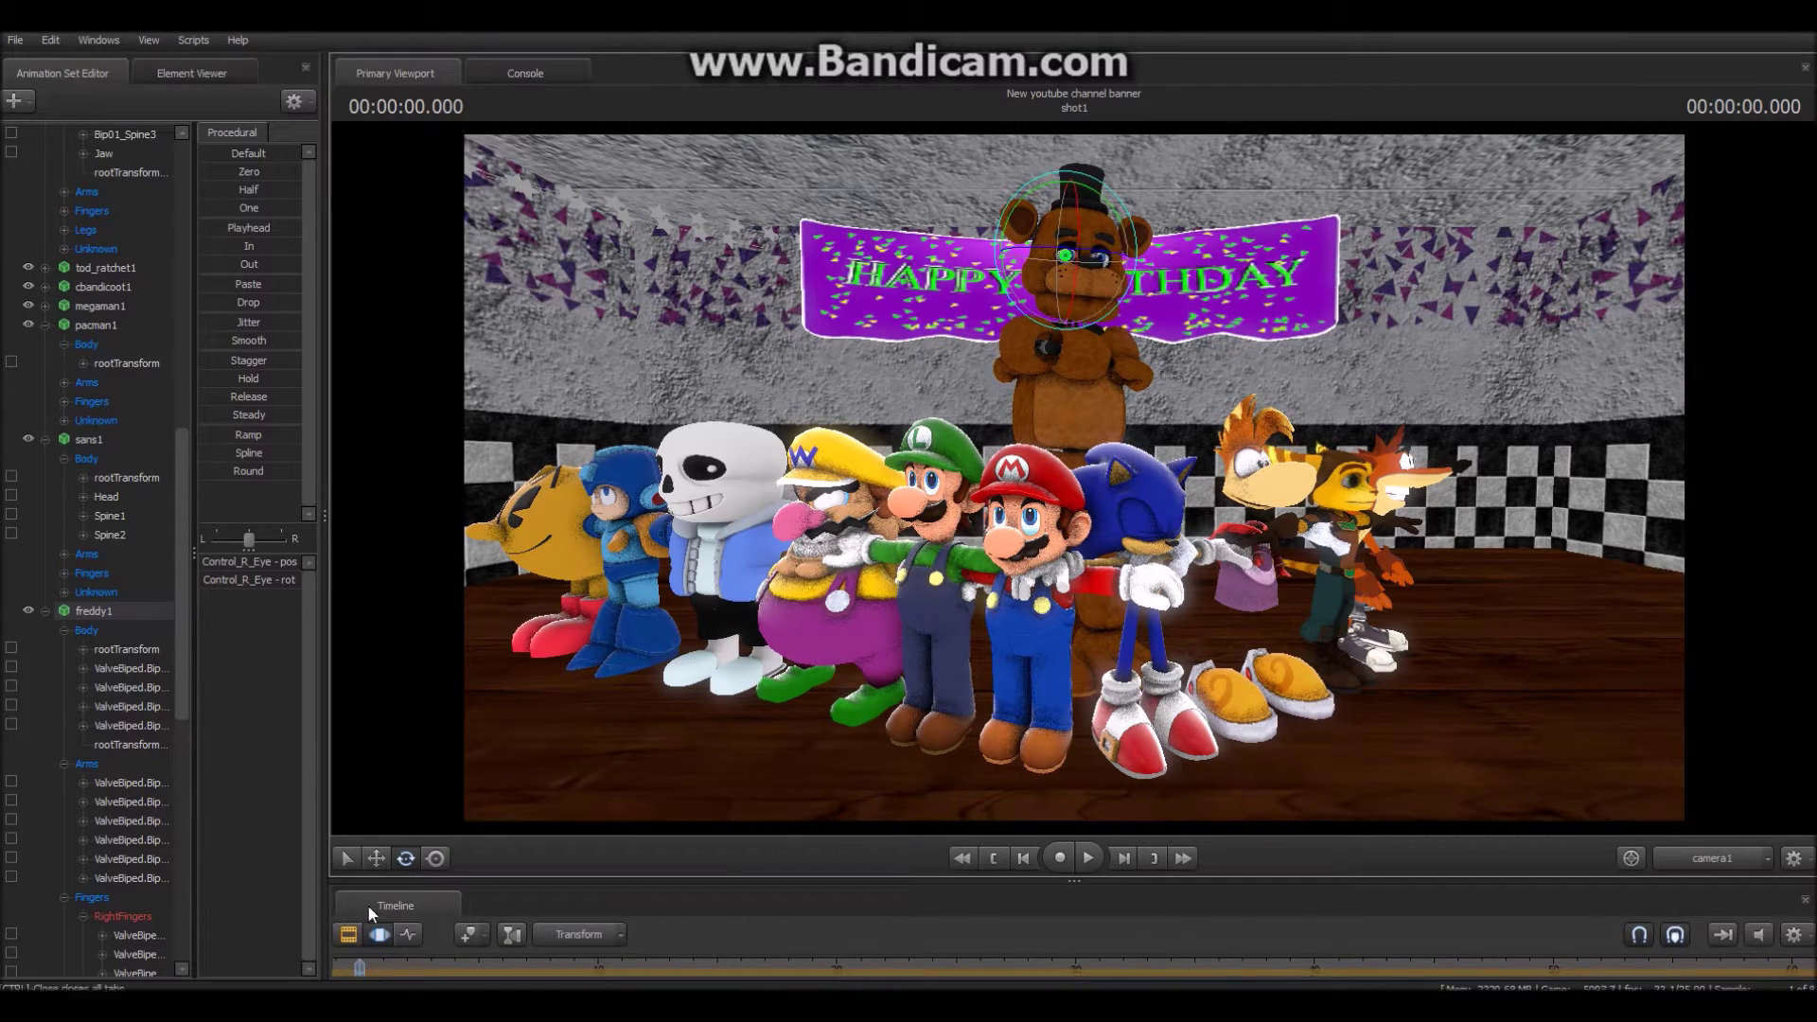
{"action": "left_click", "coordinate": [1138, 253]}
{"action": "left_click_drag", "start_coordinate": [1116, 252], "coordinate": [1098, 246]}
{"action": "left_click", "coordinate": [348, 935]}
{"action": "left_click", "coordinate": [379, 935]}
{"action": "left_click", "coordinate": [349, 935]}
{"action": "left_click", "coordinate": [379, 936]}
{"action": "left_click", "coordinate": [1072, 250]}
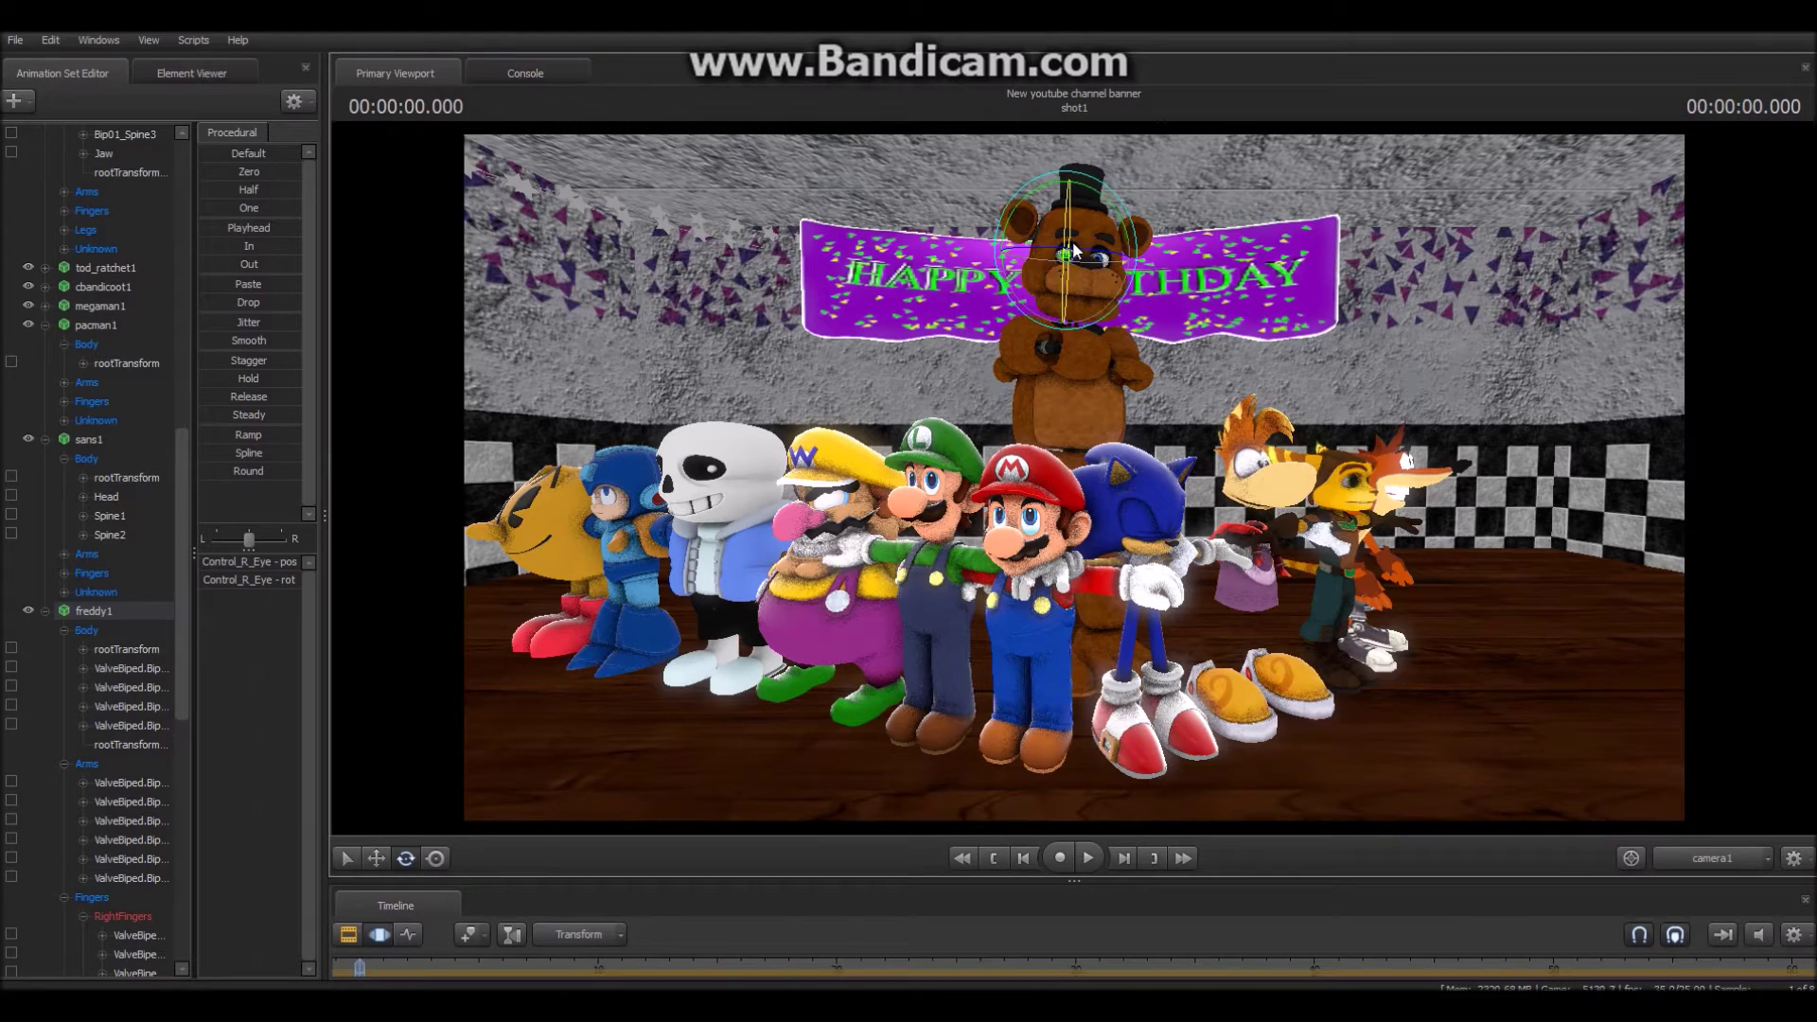
{"action": "left_click", "coordinate": [349, 935]}
{"action": "left_click", "coordinate": [379, 934]}
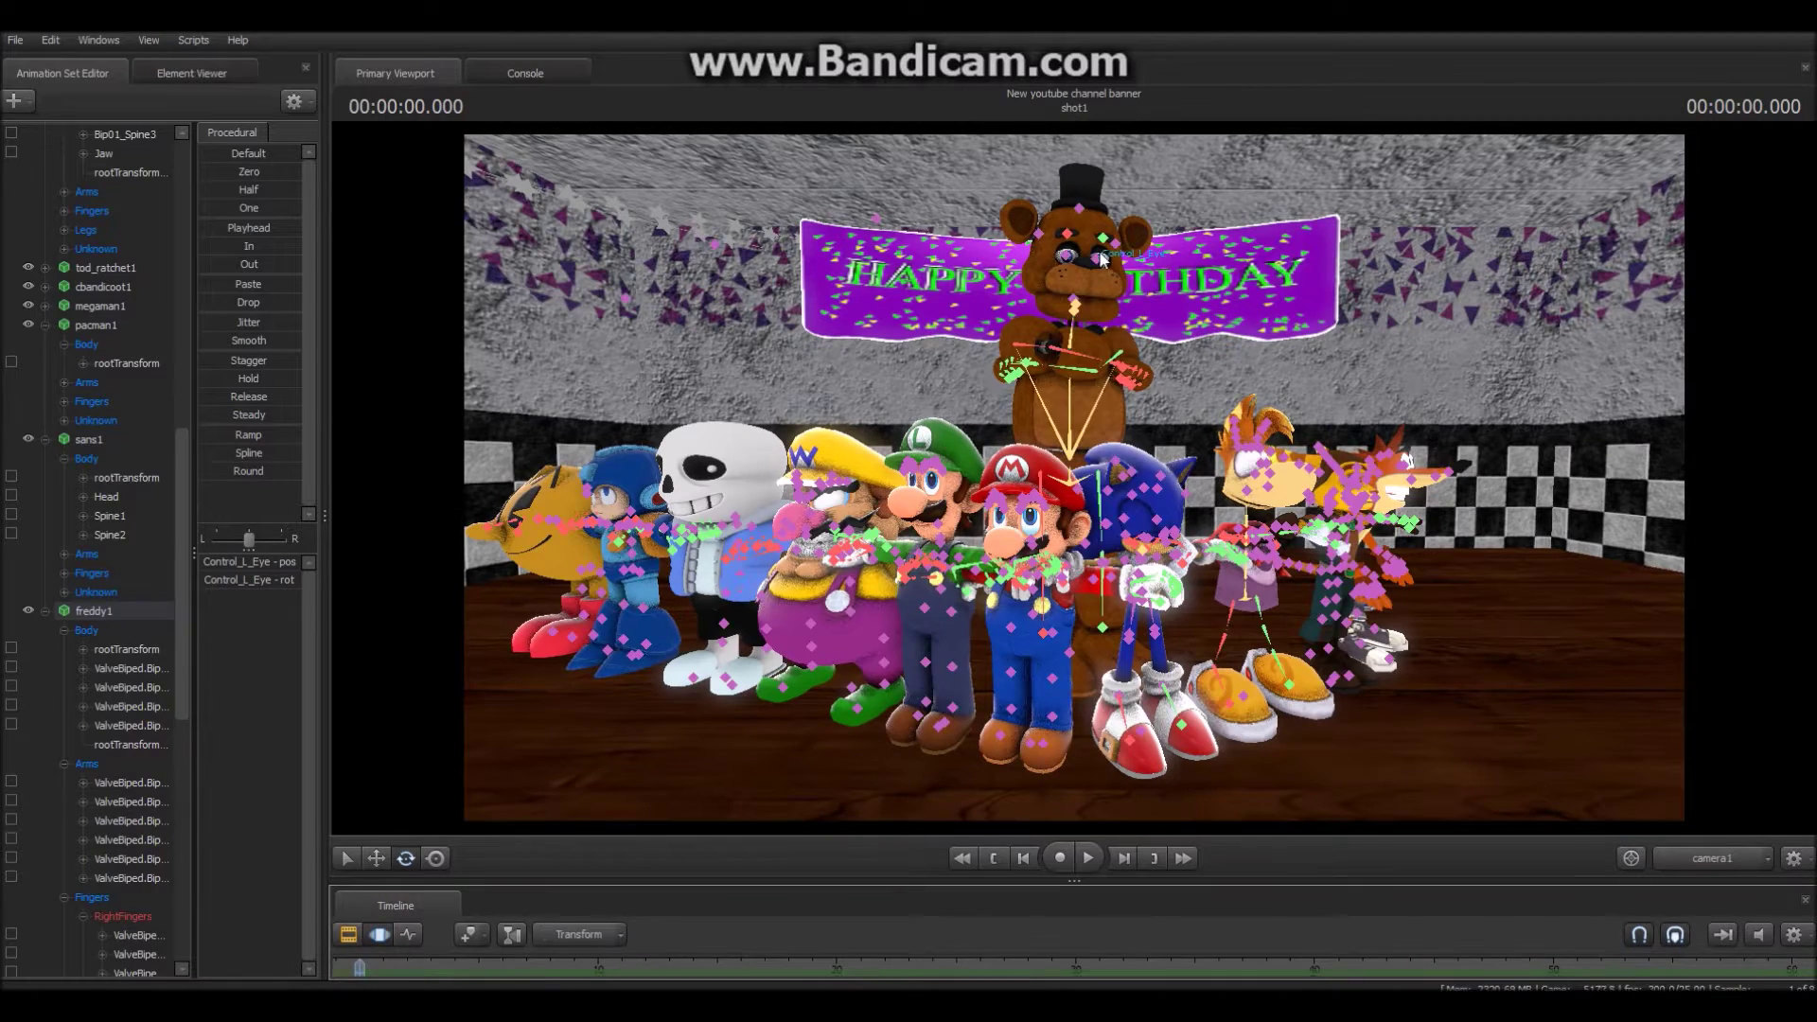
- Lower Freddy's eyelids by rotating Control_R_Eyelid_0 and Control_L_Eyelid_0
{"action": "left_click", "coordinate": [1092, 289]}
{"action": "left_click_drag", "start_coordinate": [303, 784], "coordinate": [302, 906]}
{"action": "left_click", "coordinate": [204, 744]}
{"action": "left_click", "coordinate": [199, 710]}
{"action": "left_click", "coordinate": [202, 725]}
{"action": "left_click", "coordinate": [189, 744], "text": "ctrl"}
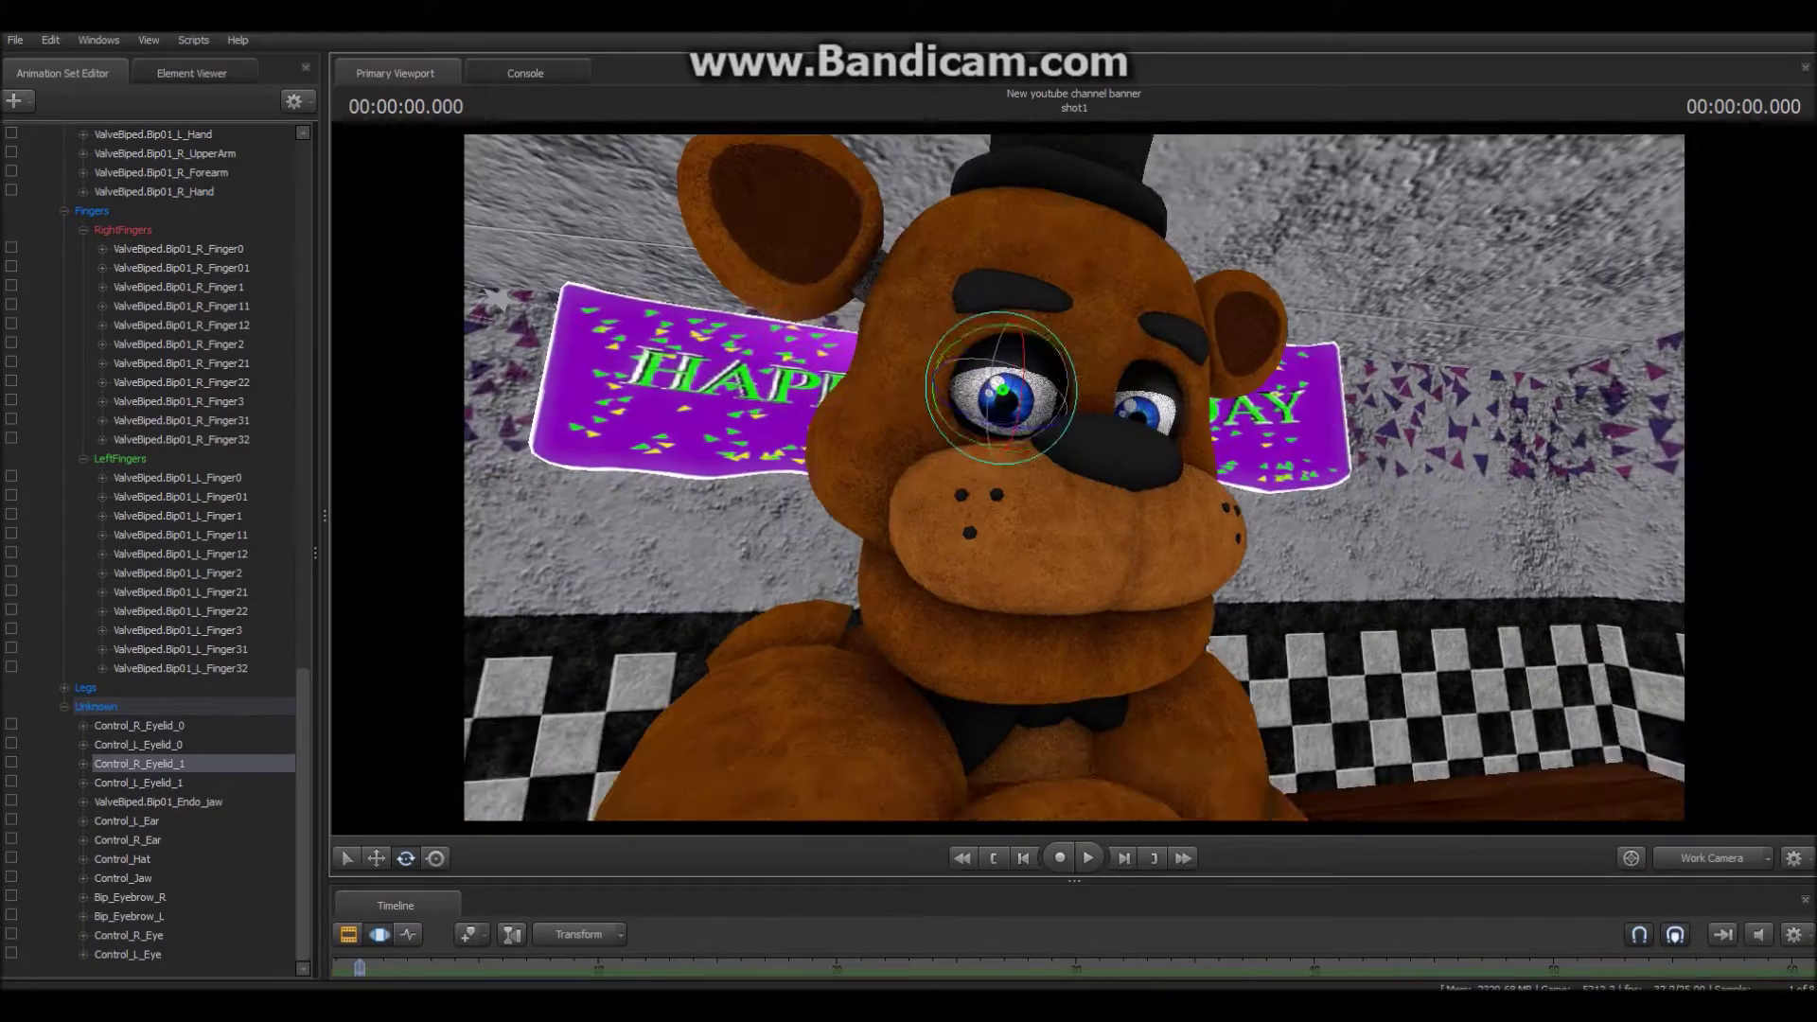
{"action": "left_click_drag", "start_coordinate": [1022, 365], "coordinate": [1027, 397]}
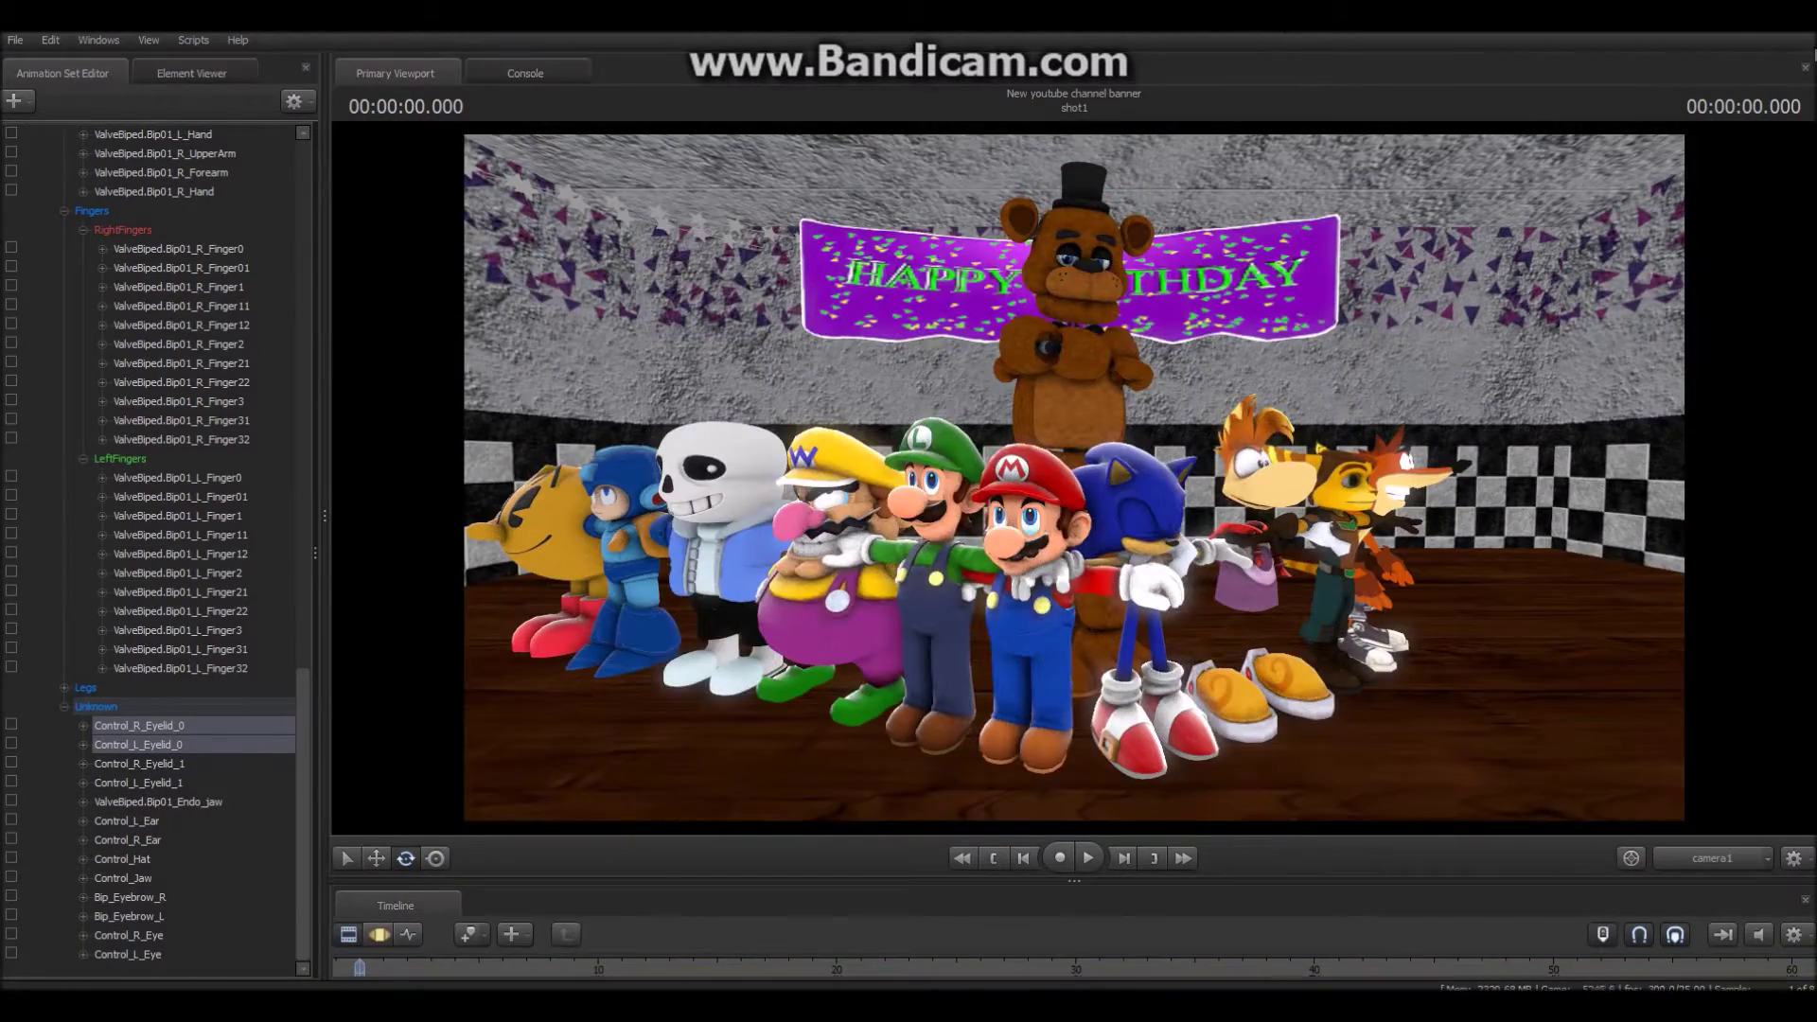
- Add the adv_freddy model to the scene and set its Mic body group to none
{"action": "left_click", "coordinate": [757, 629]}
{"action": "left_click", "coordinate": [1084, 771]}
{"action": "right_click", "coordinate": [99, 954]}
{"action": "mouse_move", "coordinate": [304, 928]}
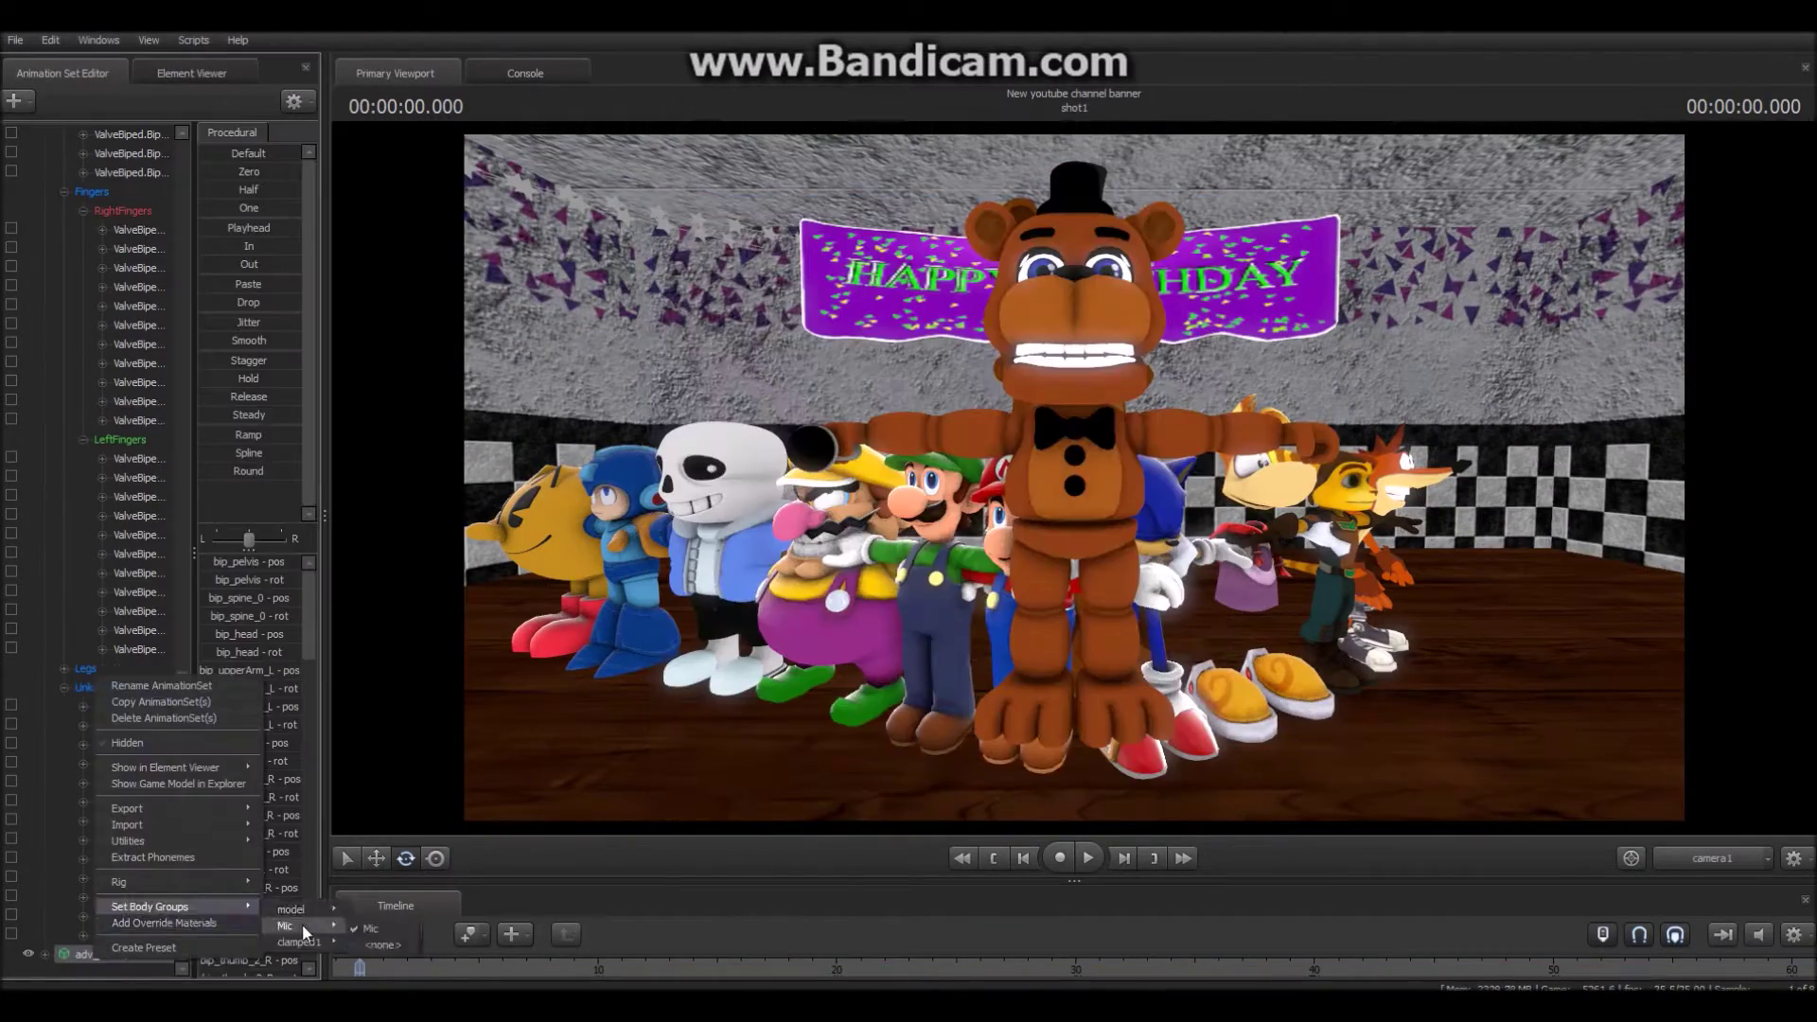
{"action": "left_click", "coordinate": [364, 931]}
- Move the adv_freddy model behind the large Freddy, near the back wall
{"action": "left_click", "coordinate": [1712, 857]}
{"action": "left_click_drag", "start_coordinate": [1073, 477], "coordinate": [1230, 530]}
{"action": "left_click", "coordinate": [376, 857]}
{"action": "left_click", "coordinate": [379, 934]}
{"action": "left_click_drag", "start_coordinate": [953, 548], "coordinate": [1086, 441]}
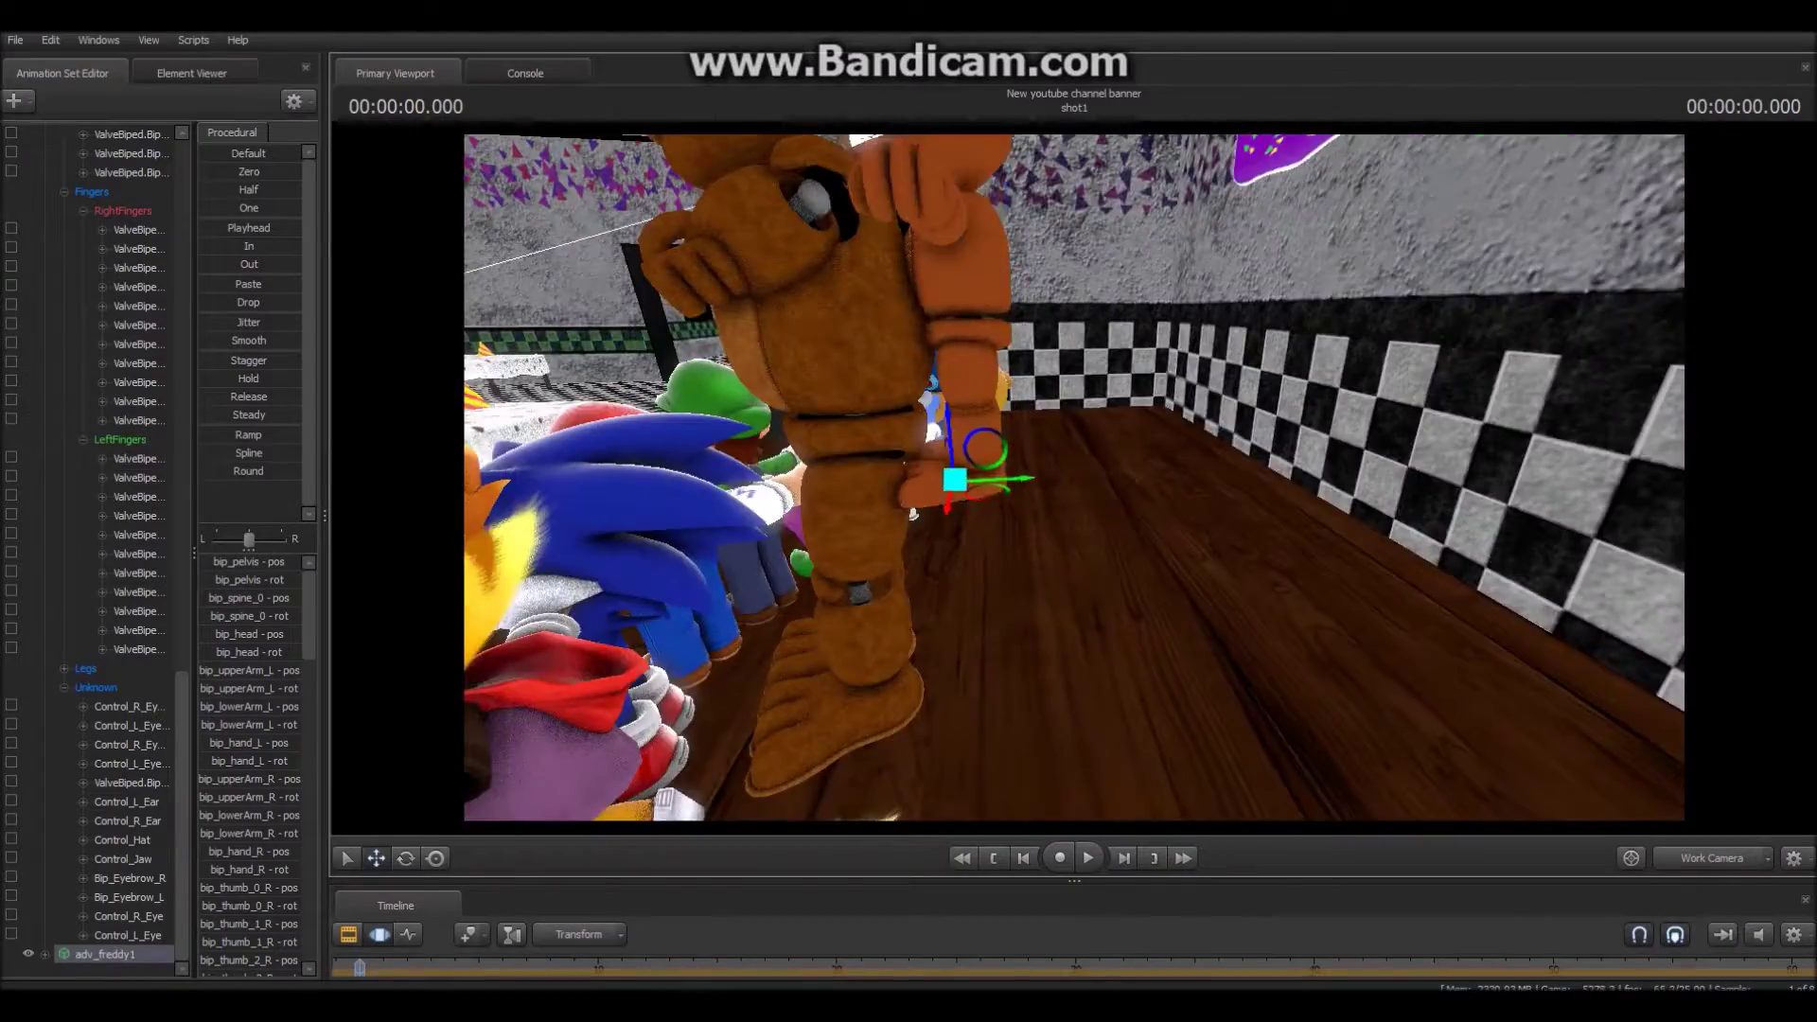
{"action": "left_click", "coordinate": [1712, 858]}
{"action": "left_click", "coordinate": [1711, 858]}
- Tilt and raise adv_freddy so that it leans out from behind the large Freddy
{"action": "left_click_drag", "start_coordinate": [973, 509], "coordinate": [1082, 605]}
{"action": "key", "text": "w"}
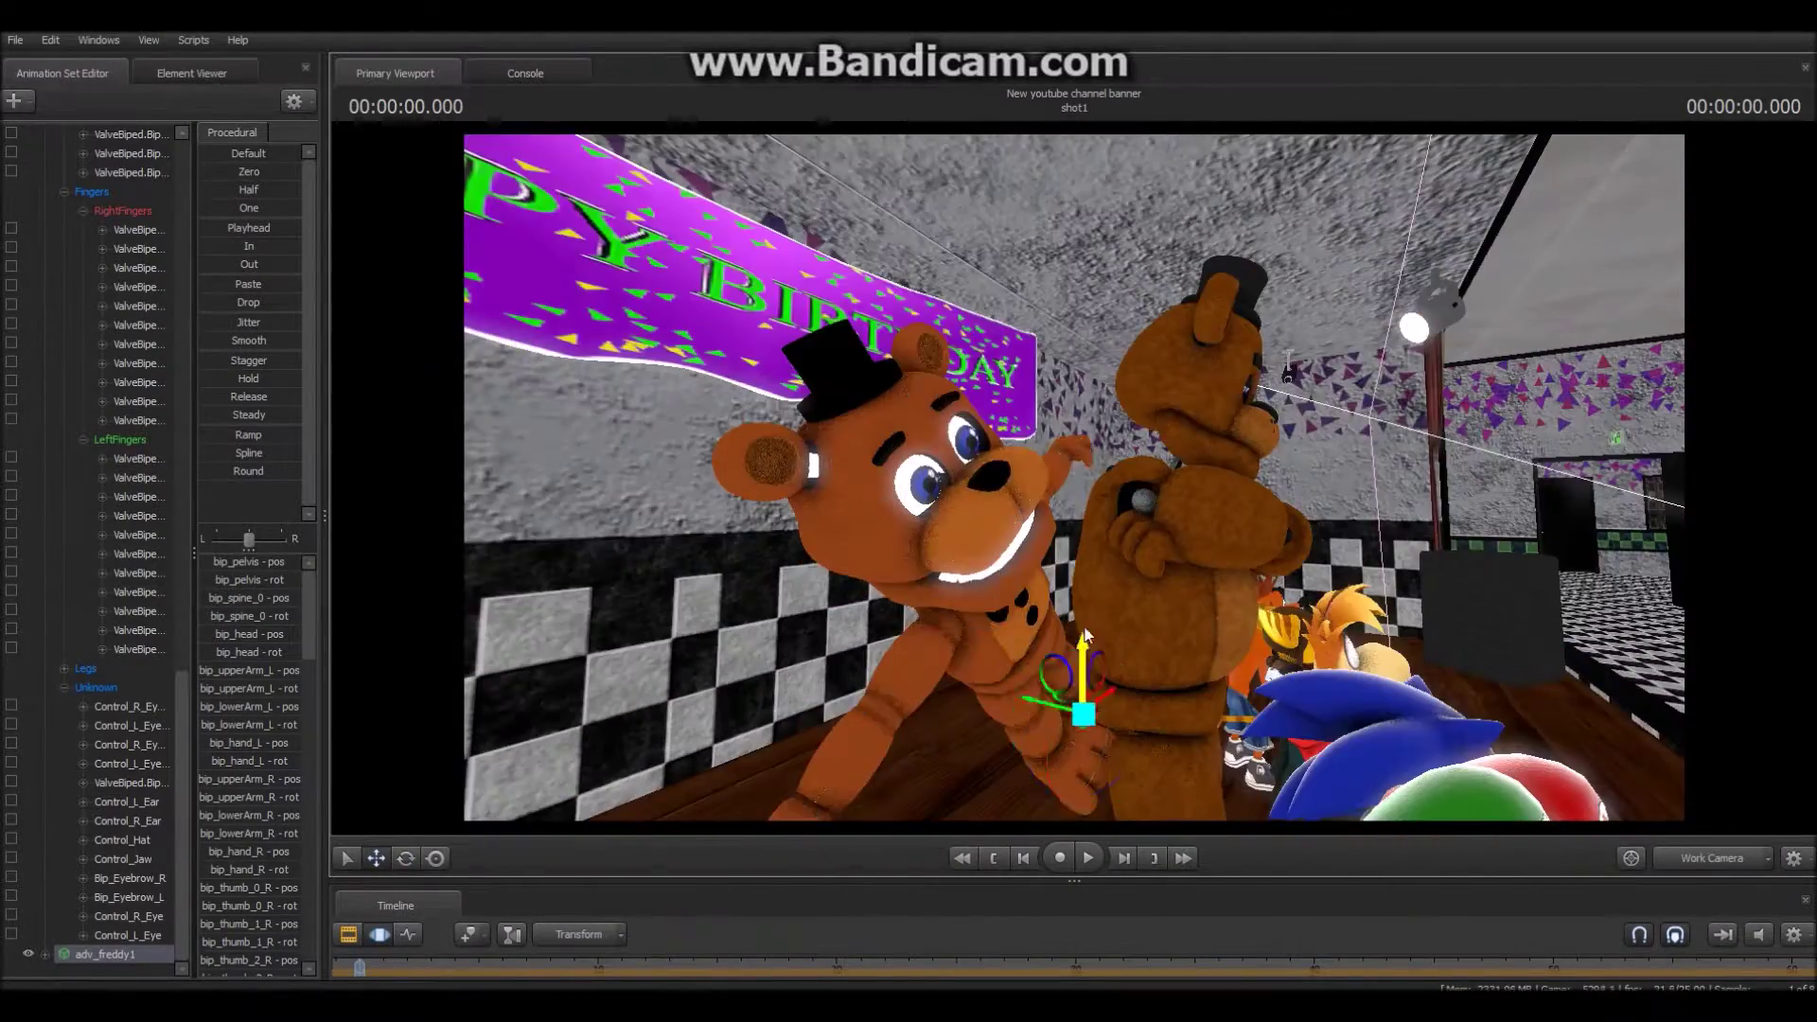
{"action": "left_click_drag", "start_coordinate": [1087, 674], "coordinate": [1086, 539]}
{"action": "left_click", "coordinate": [1711, 858]}
{"action": "left_click", "coordinate": [1711, 858]}
- Add a scale control to adv_freddy and shrink the model with rootTransform_scale
{"action": "right_click", "coordinate": [88, 953]}
{"action": "mouse_move", "coordinate": [170, 833]}
{"action": "left_click", "coordinate": [295, 878]}
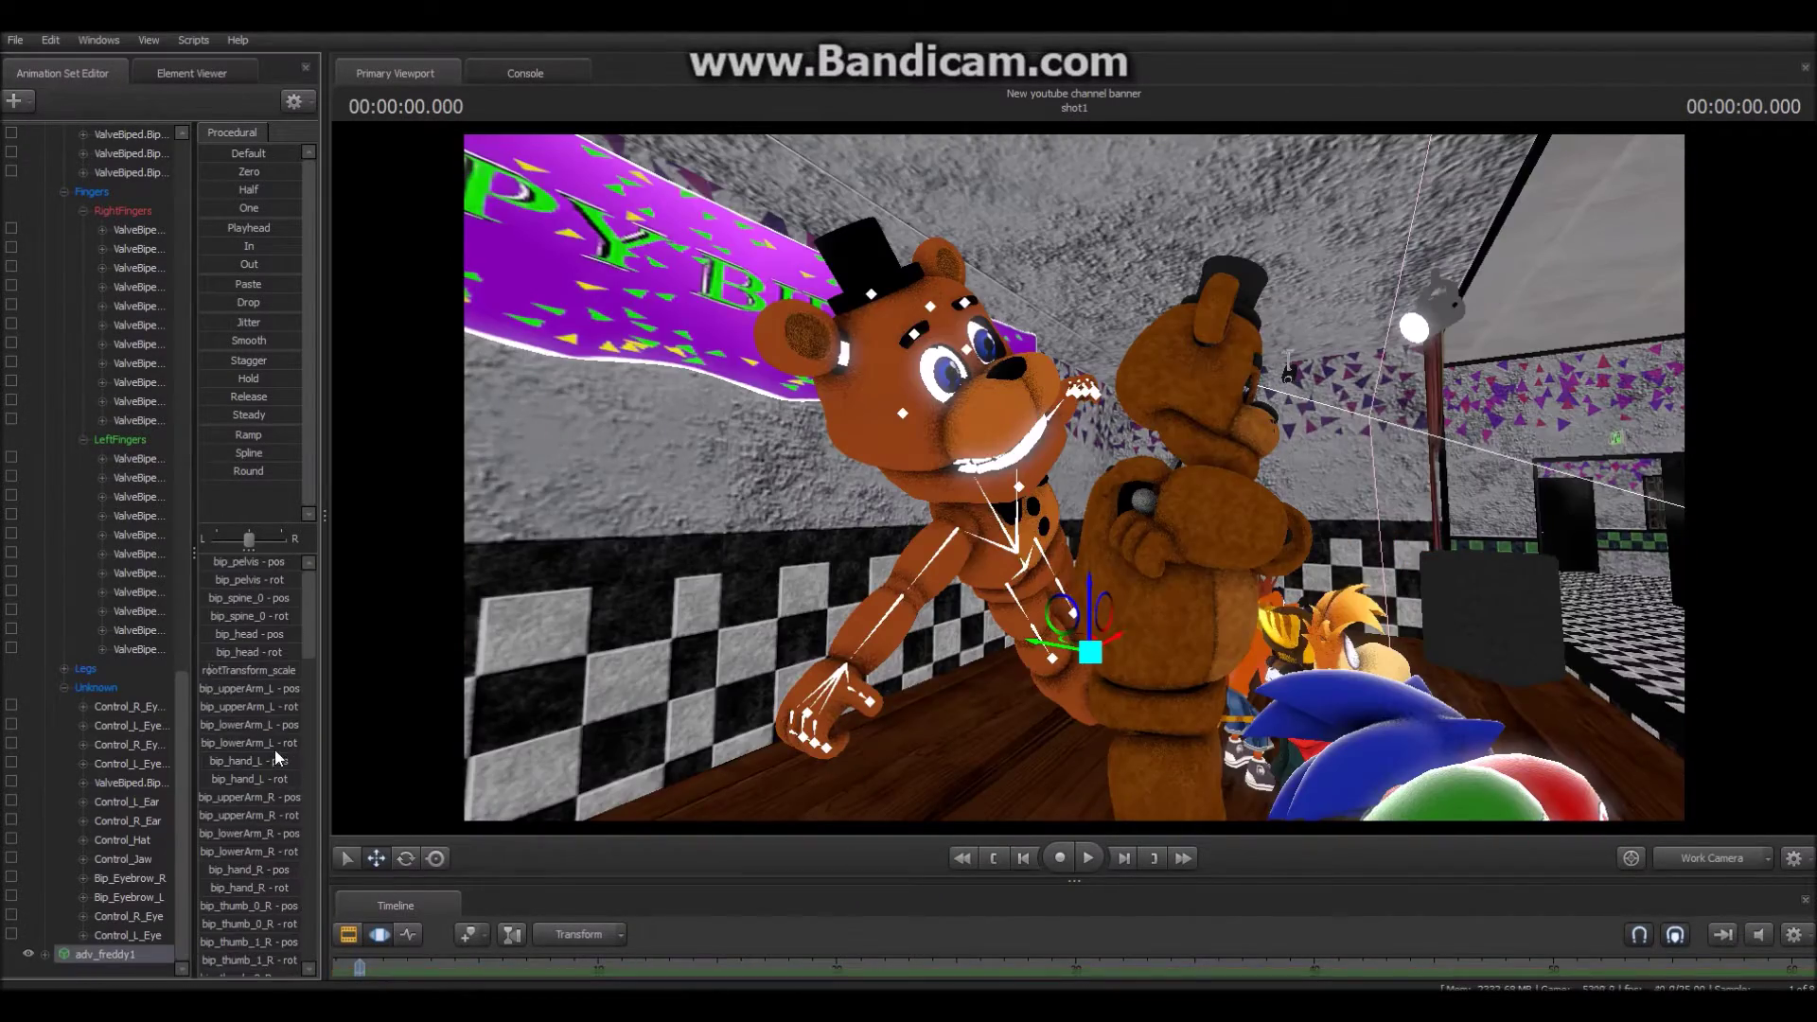
{"action": "left_click", "coordinate": [1711, 858]}
{"action": "left_click", "coordinate": [1017, 374]}
{"action": "key", "text": "e"}
{"action": "scroll", "coordinate": [104, 965], "scroll_direction": "down", "scroll_amount": 3}
{"action": "left_click", "coordinate": [130, 878]}
{"action": "left_click_drag", "start_coordinate": [212, 561], "coordinate": [207, 561]}
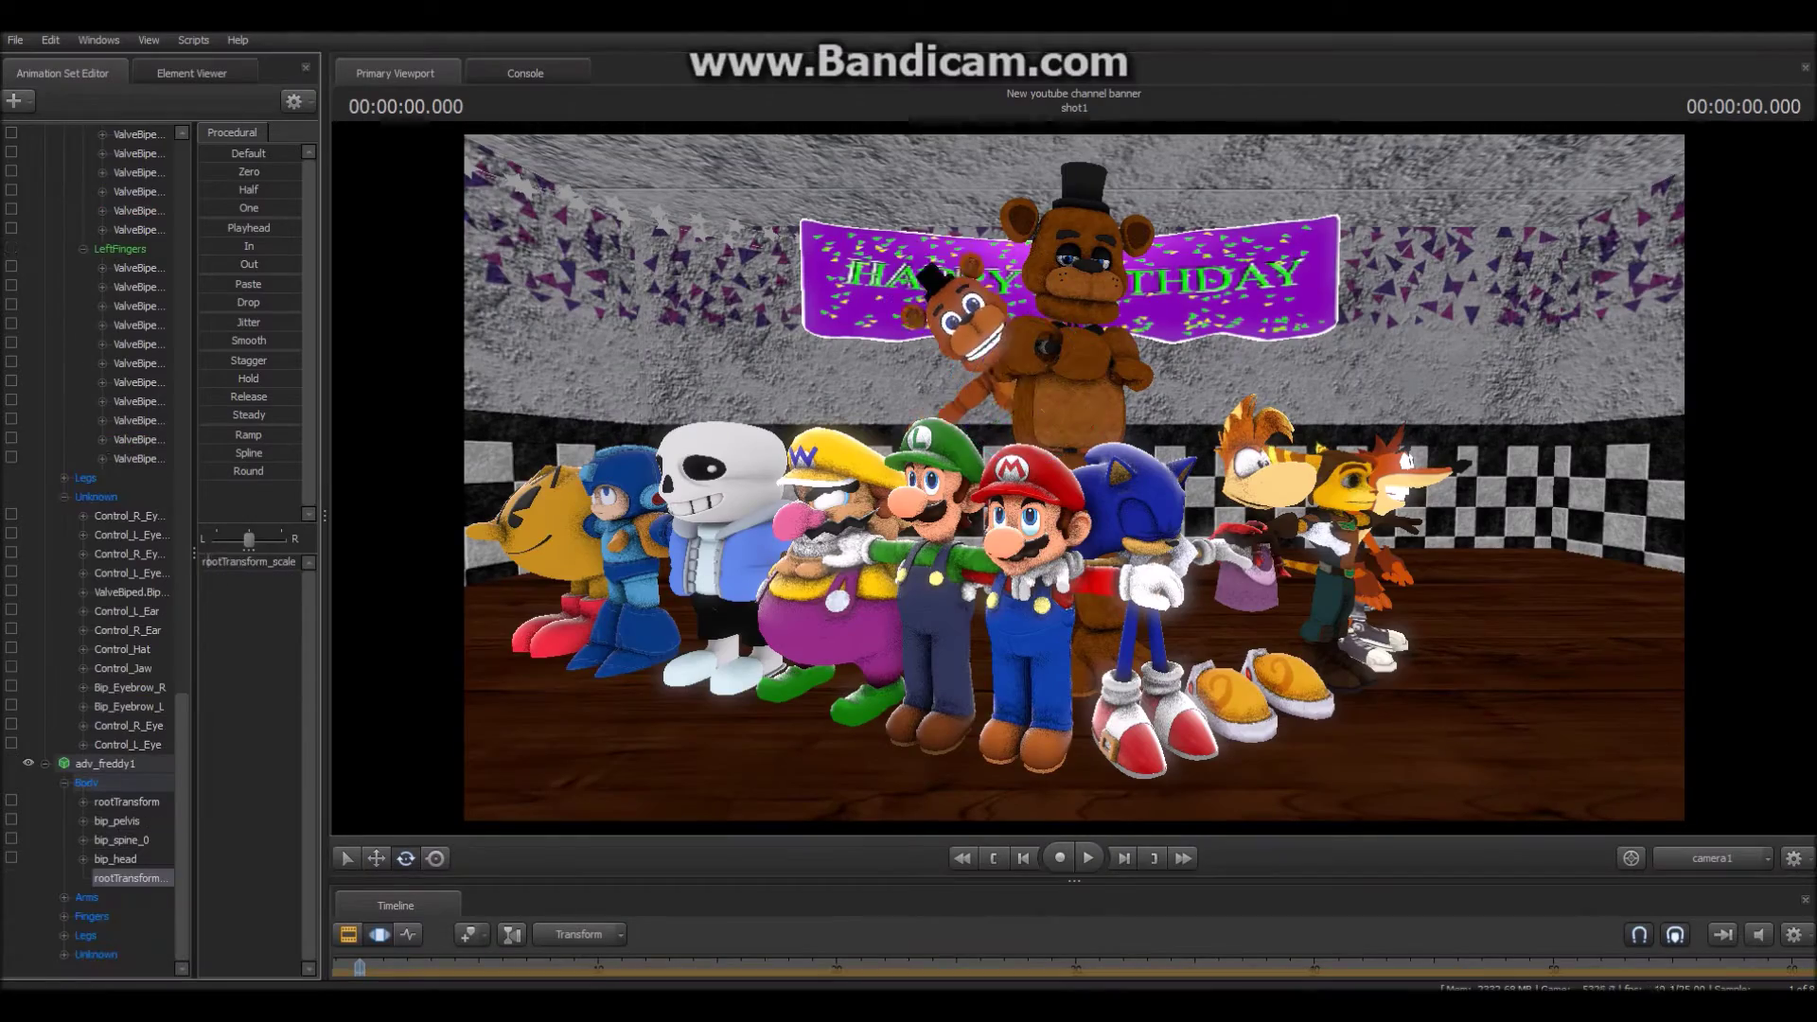
{"action": "left_click_drag", "start_coordinate": [1073, 511], "coordinate": [1073, 445]}
{"action": "left_click_drag", "start_coordinate": [208, 561], "coordinate": [204, 561]}
- Reposition the scaled adv_freddy so that it peeks out beside the large Freddy's shoulder
{"action": "left_click", "coordinate": [106, 763]}
{"action": "key", "text": "w"}
{"action": "left_click_drag", "start_coordinate": [861, 605], "coordinate": [937, 483]}
{"action": "mouse_move", "coordinate": [1017, 591]}
{"action": "left_mouse_down"}
{"action": "mouse_move", "coordinate": [1183, 592]}
{"action": "mouse_move", "coordinate": [1017, 592]}
{"action": "left_mouse_up"}
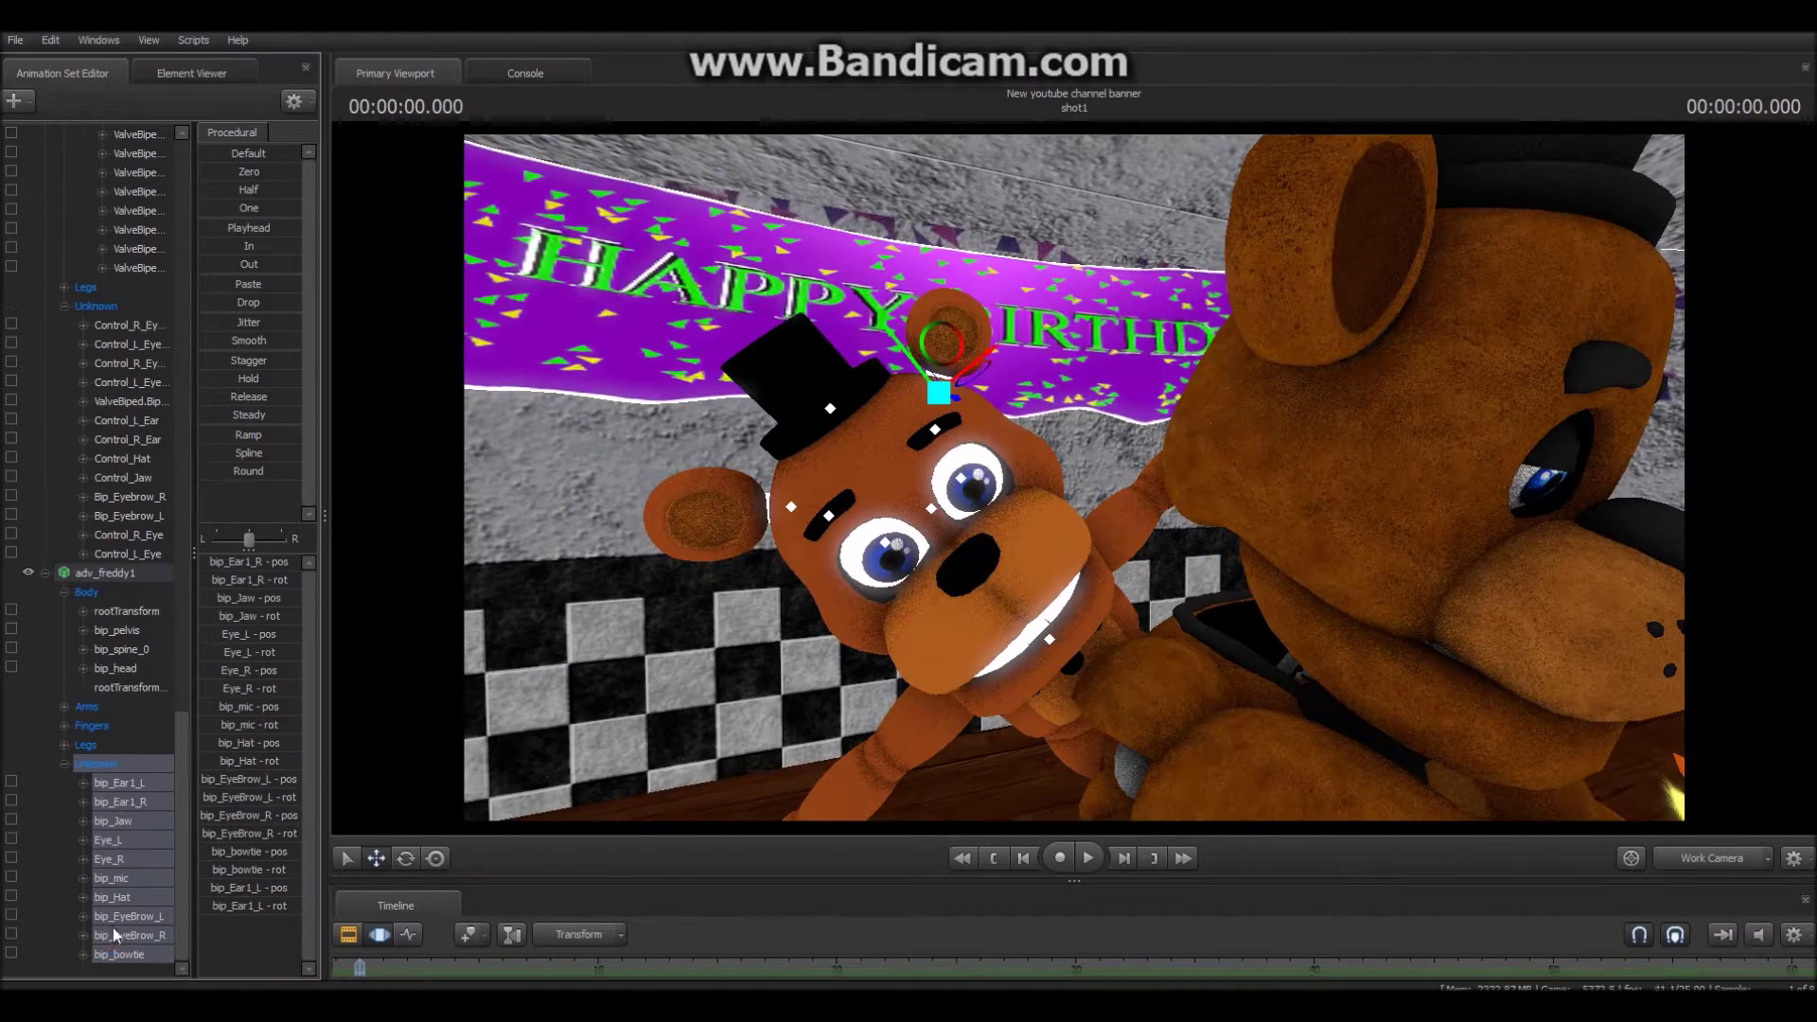
- Rotate adv_freddy's left upper arm so that it reaches around the large Freddy's neck
{"action": "right_click", "coordinate": [133, 578]}
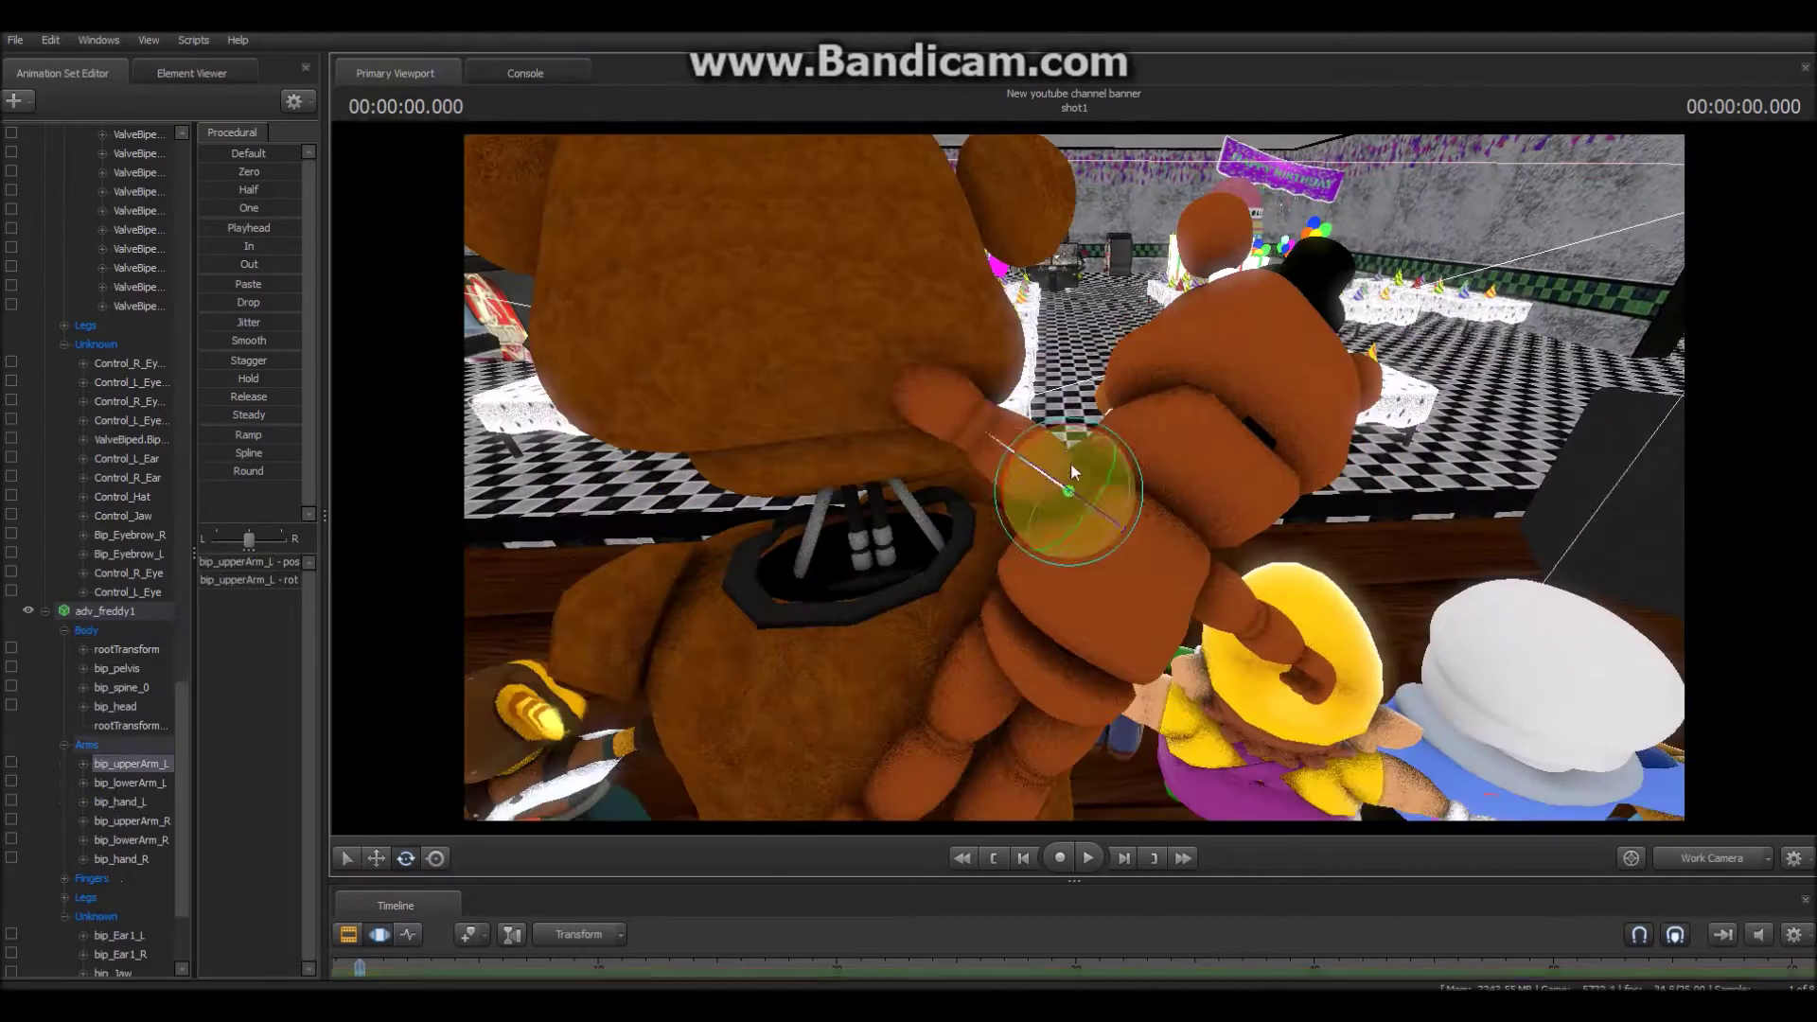
{"action": "left_click_drag", "start_coordinate": [1070, 461], "coordinate": [1006, 507]}
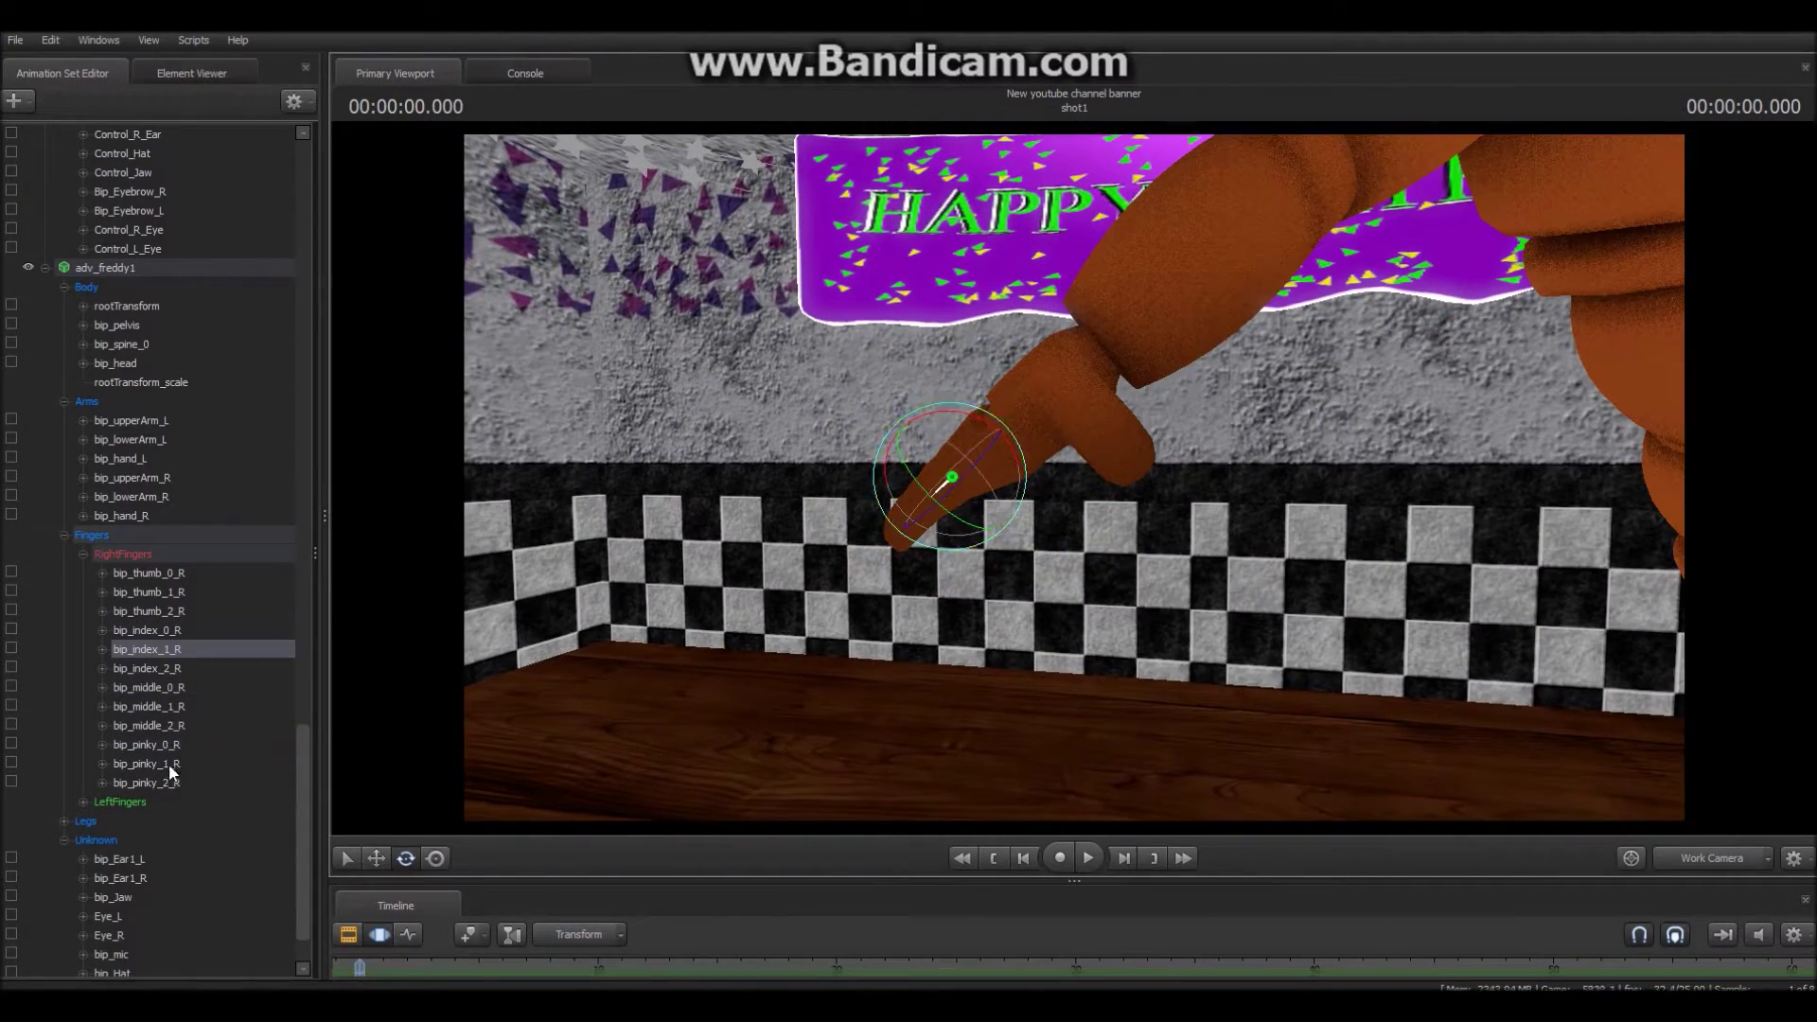
- Open adv_freddy's right hand by straightening its finger bones and rotating the thumb outward
{"action": "left_click", "coordinate": [170, 708], "text": "ctrl"}
{"action": "left_click_drag", "start_coordinate": [805, 412], "coordinate": [1042, 537]}
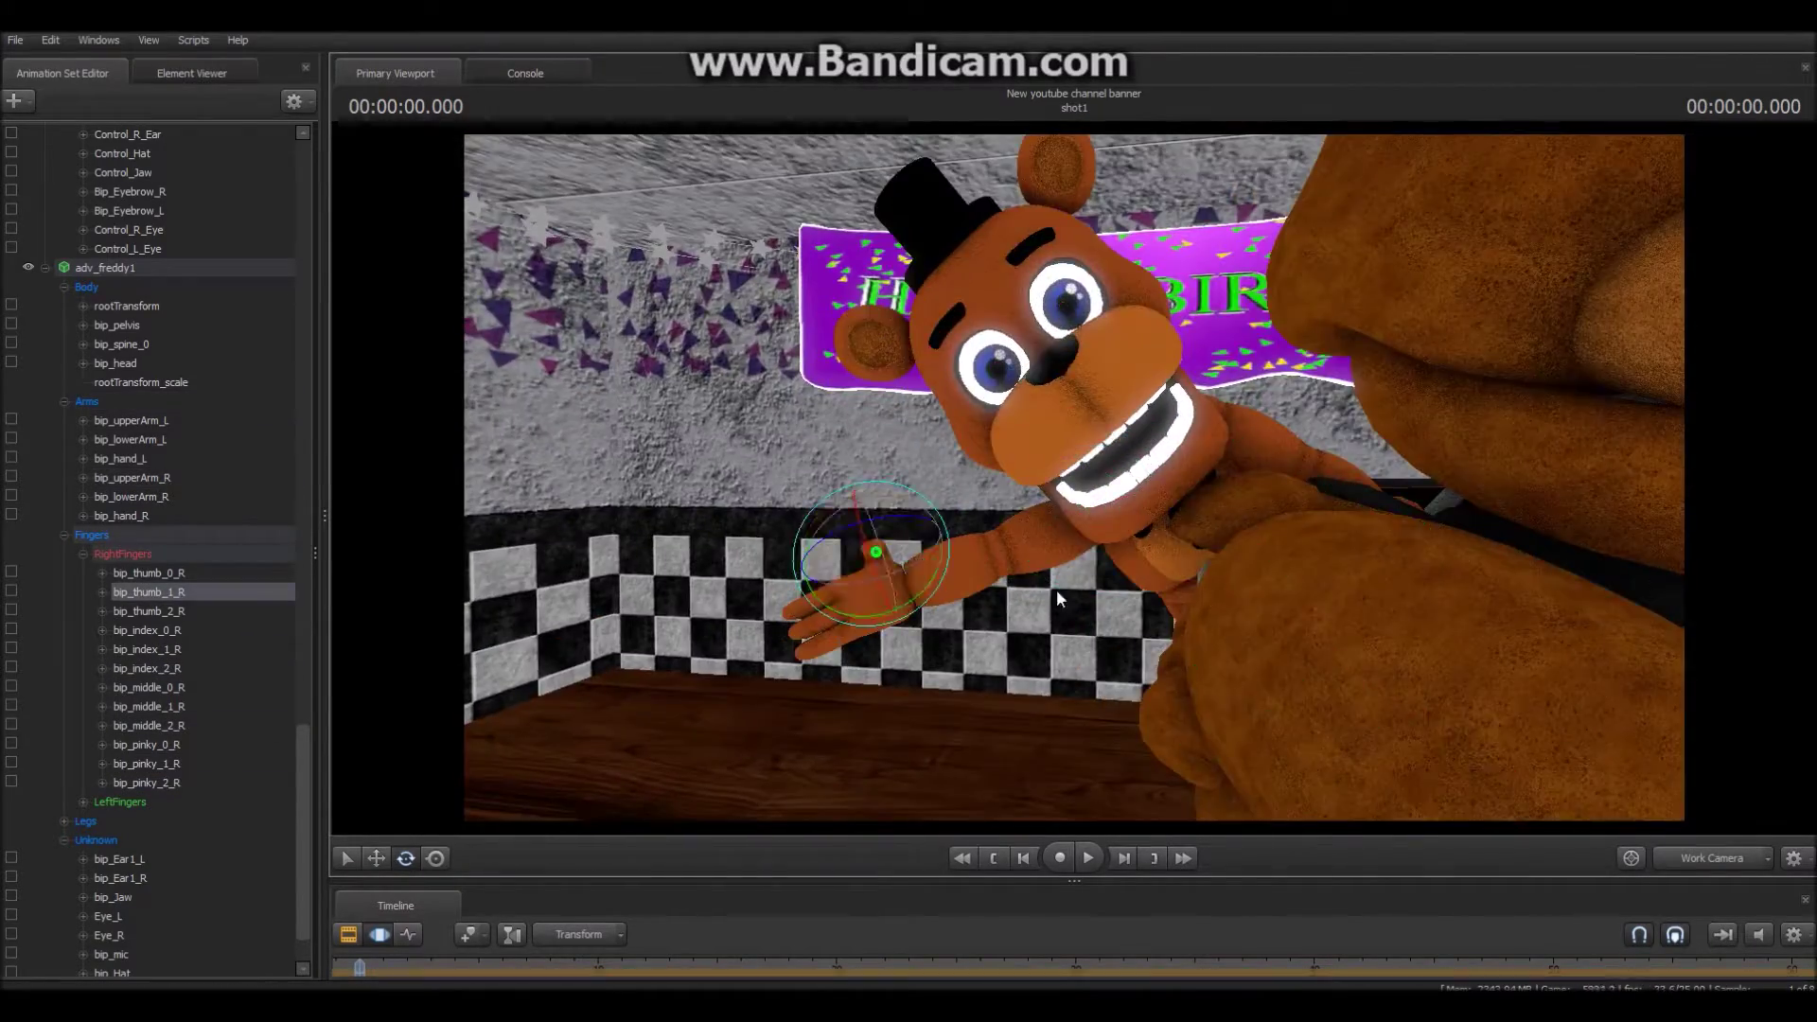
{"action": "left_click_drag", "start_coordinate": [1056, 589], "coordinate": [1037, 479]}
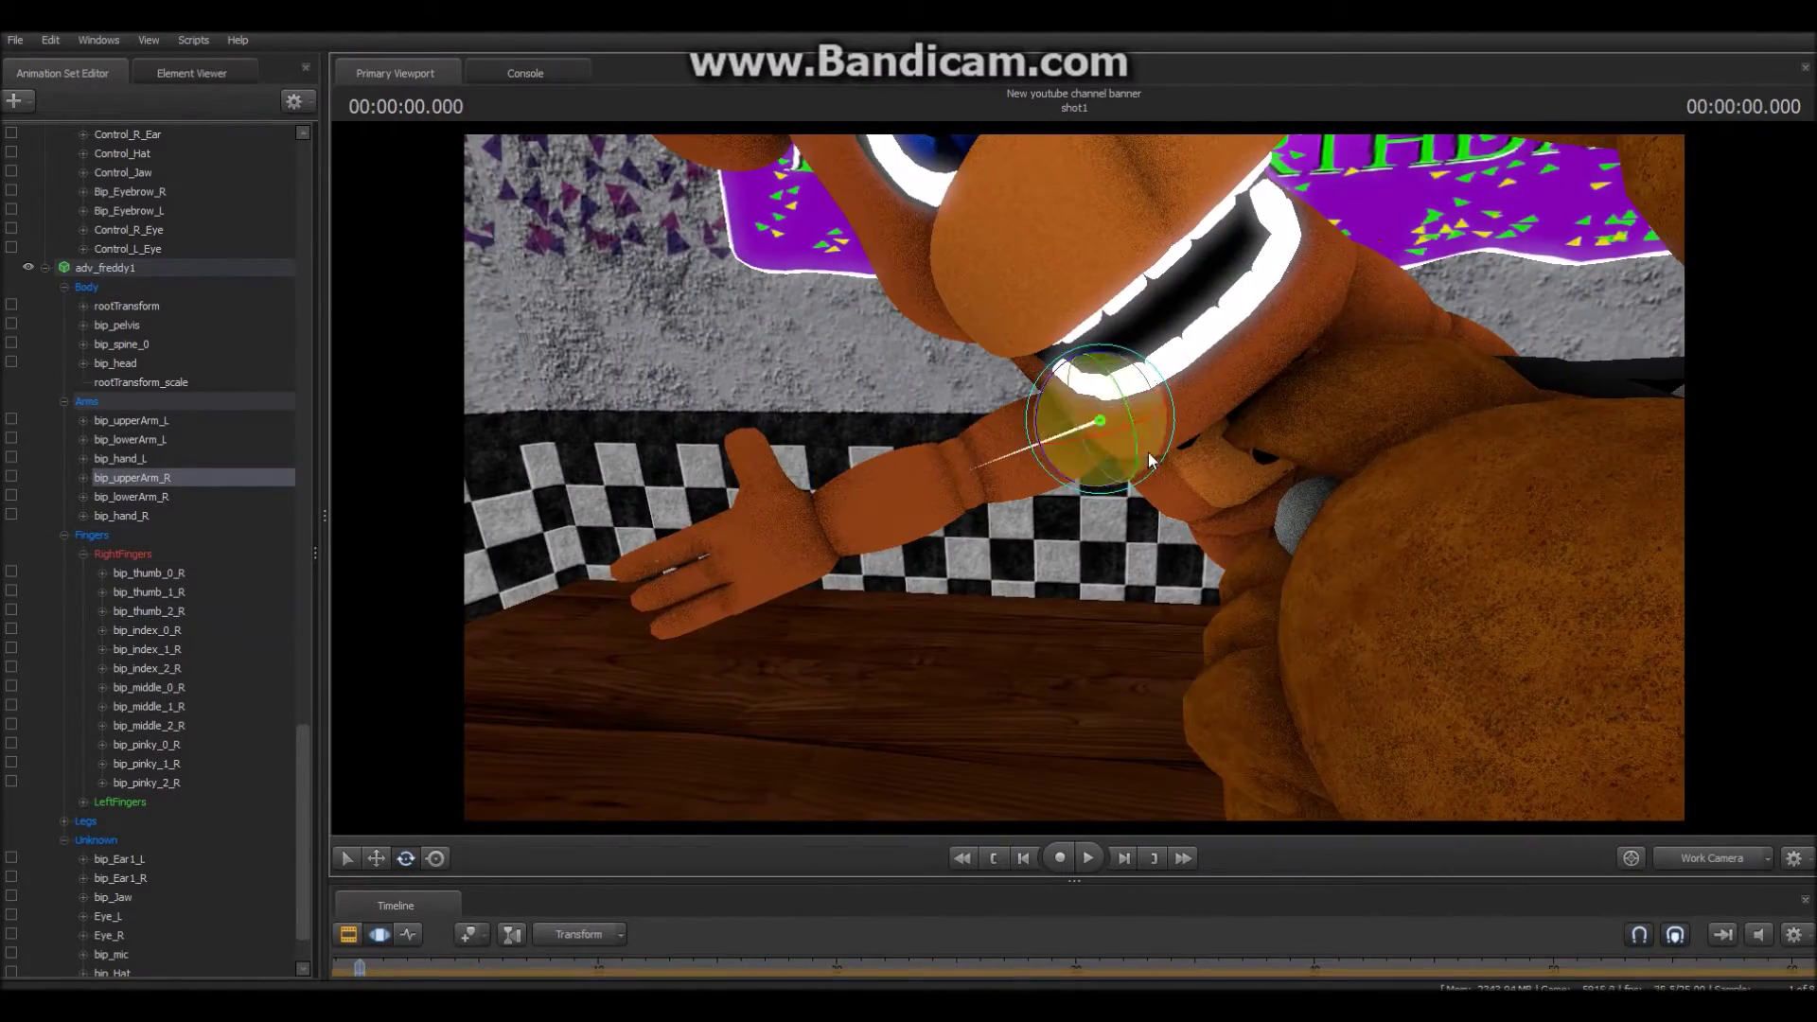
- Rotate adv_freddy's right upper arm to reposition the open hand
{"action": "left_click_drag", "start_coordinate": [1149, 452], "coordinate": [1026, 464]}
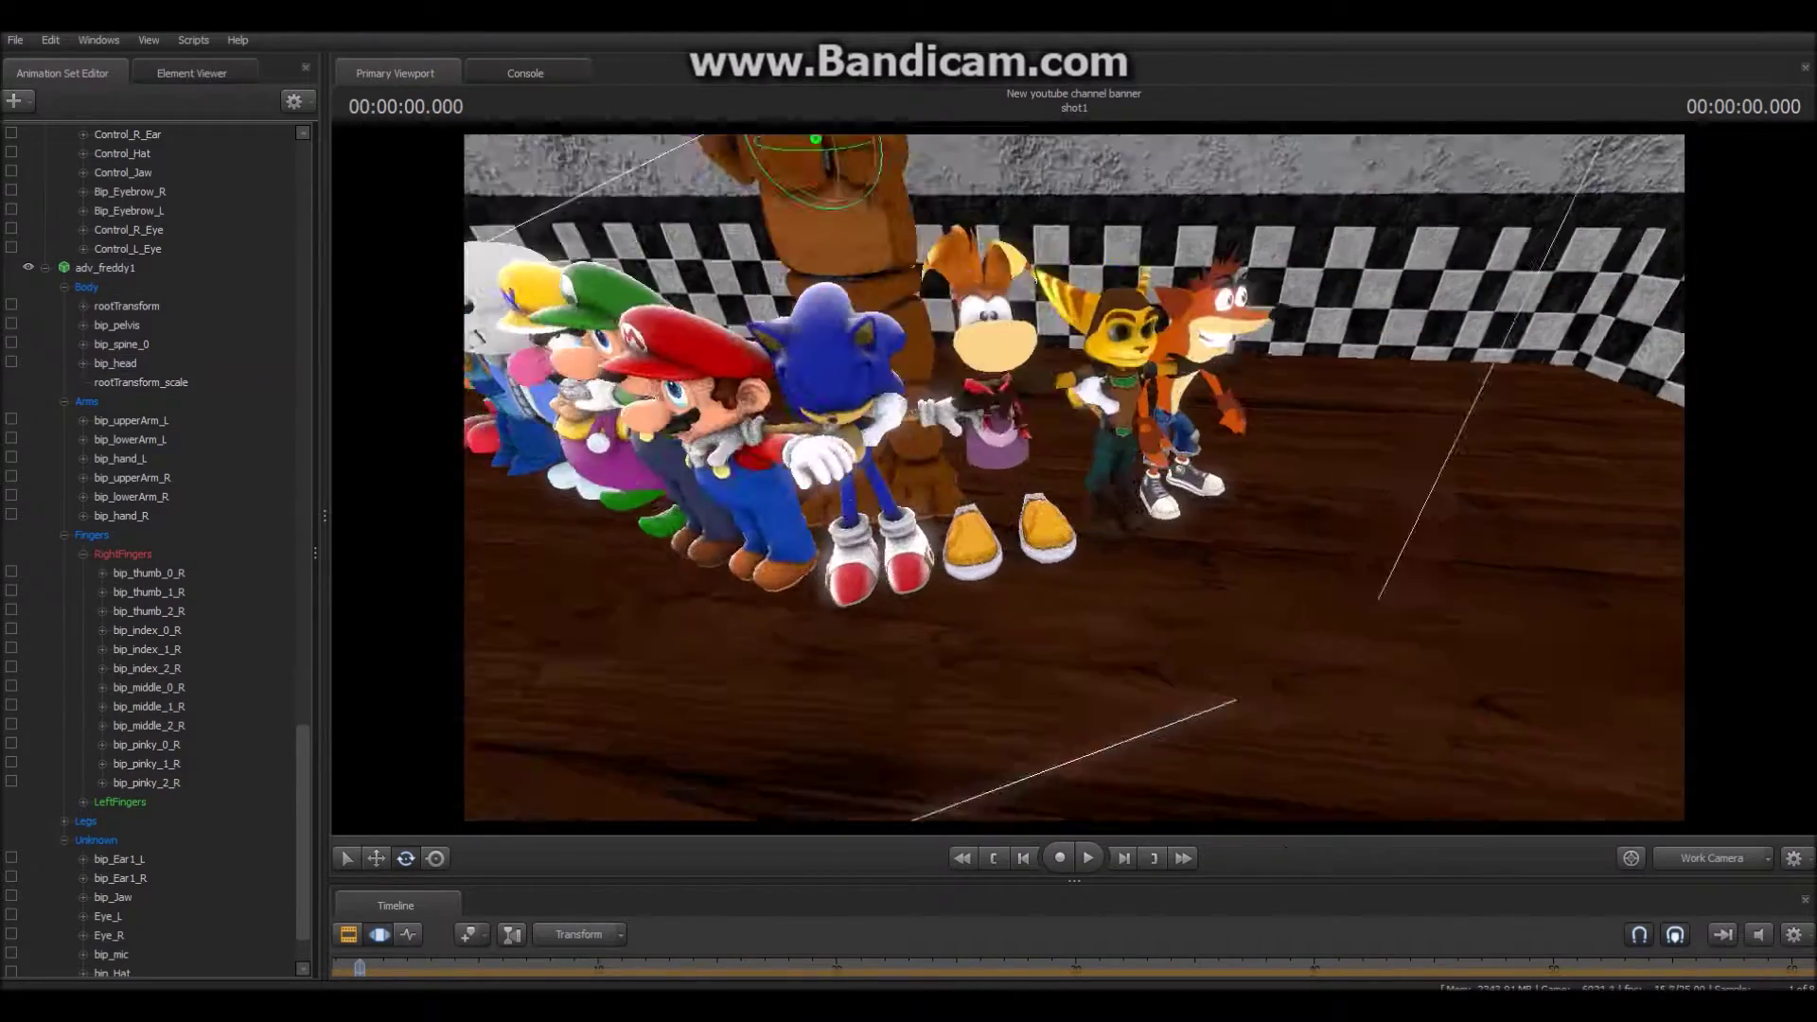
- Rotate Rayman, Ratchet and Crash Bandicoot together slightly, and shift Crash outward at his end of the line-up
{"action": "left_click", "coordinate": [105, 915], "text": "ctrl"}
{"action": "left_click", "coordinate": [162, 593]}
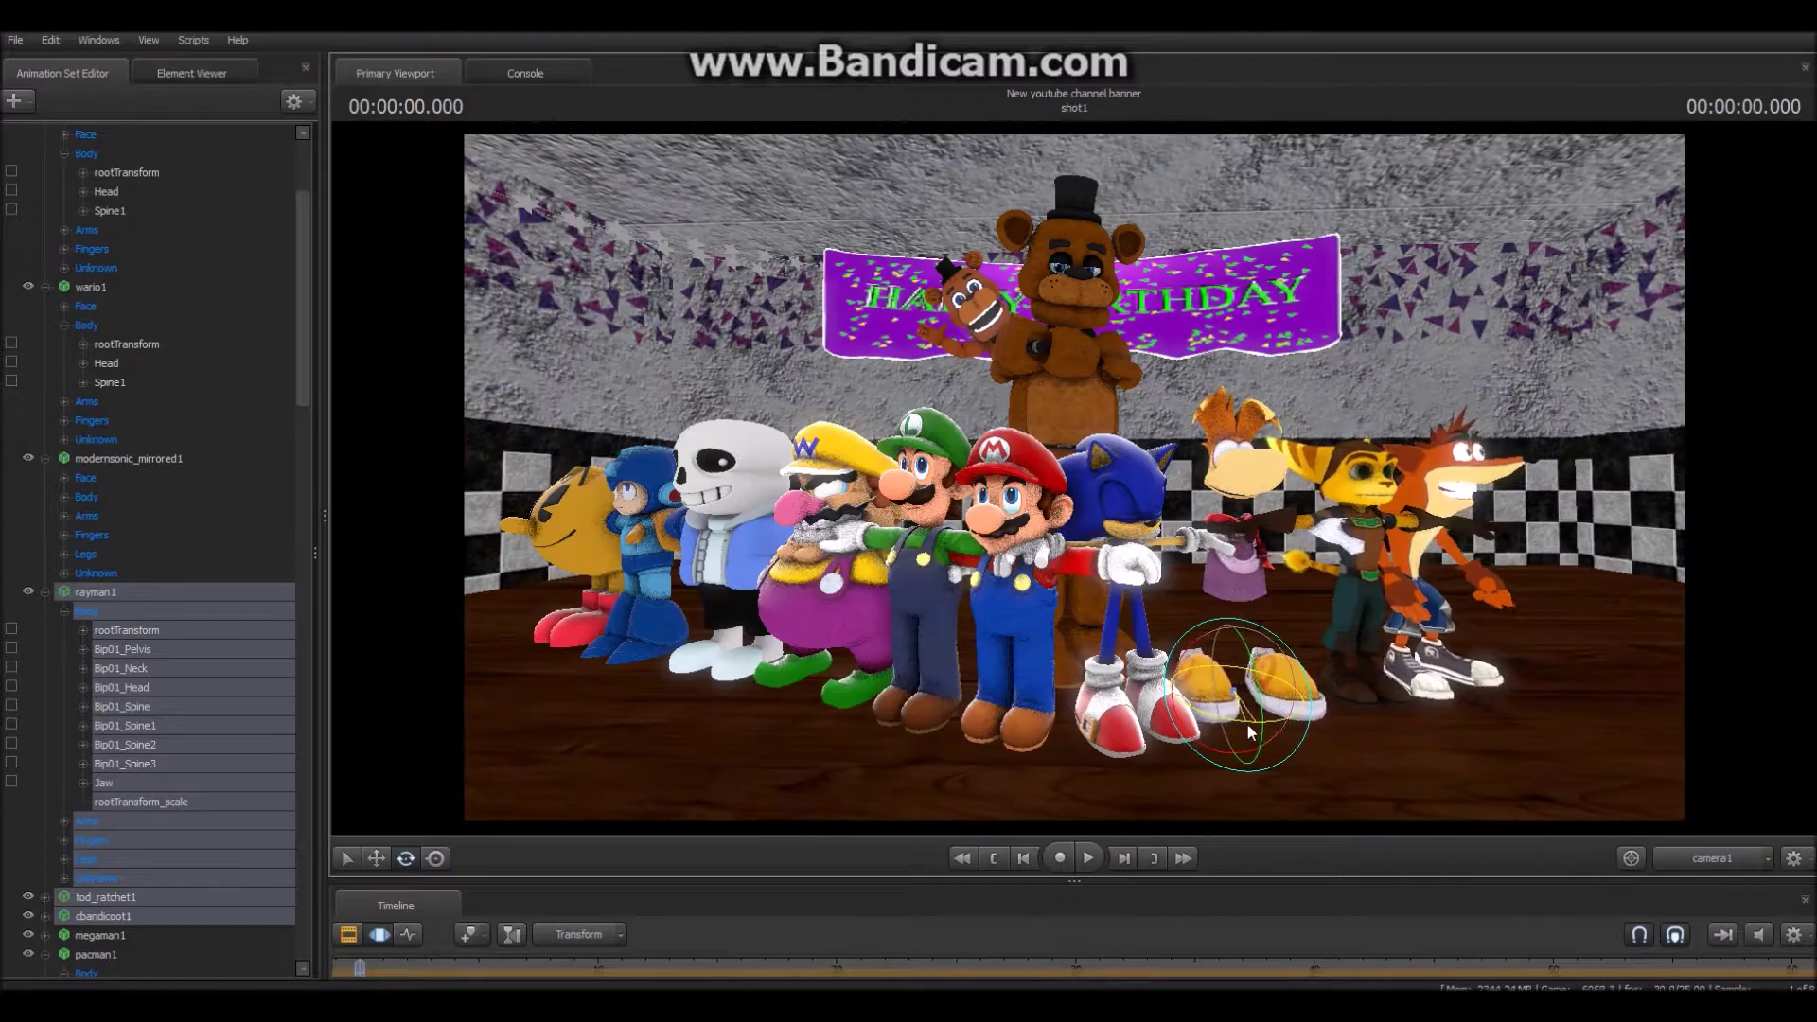
{"action": "left_click_drag", "start_coordinate": [1247, 723], "coordinate": [1229, 724]}
{"action": "left_click", "coordinate": [1439, 690], "text": "ctrl"}
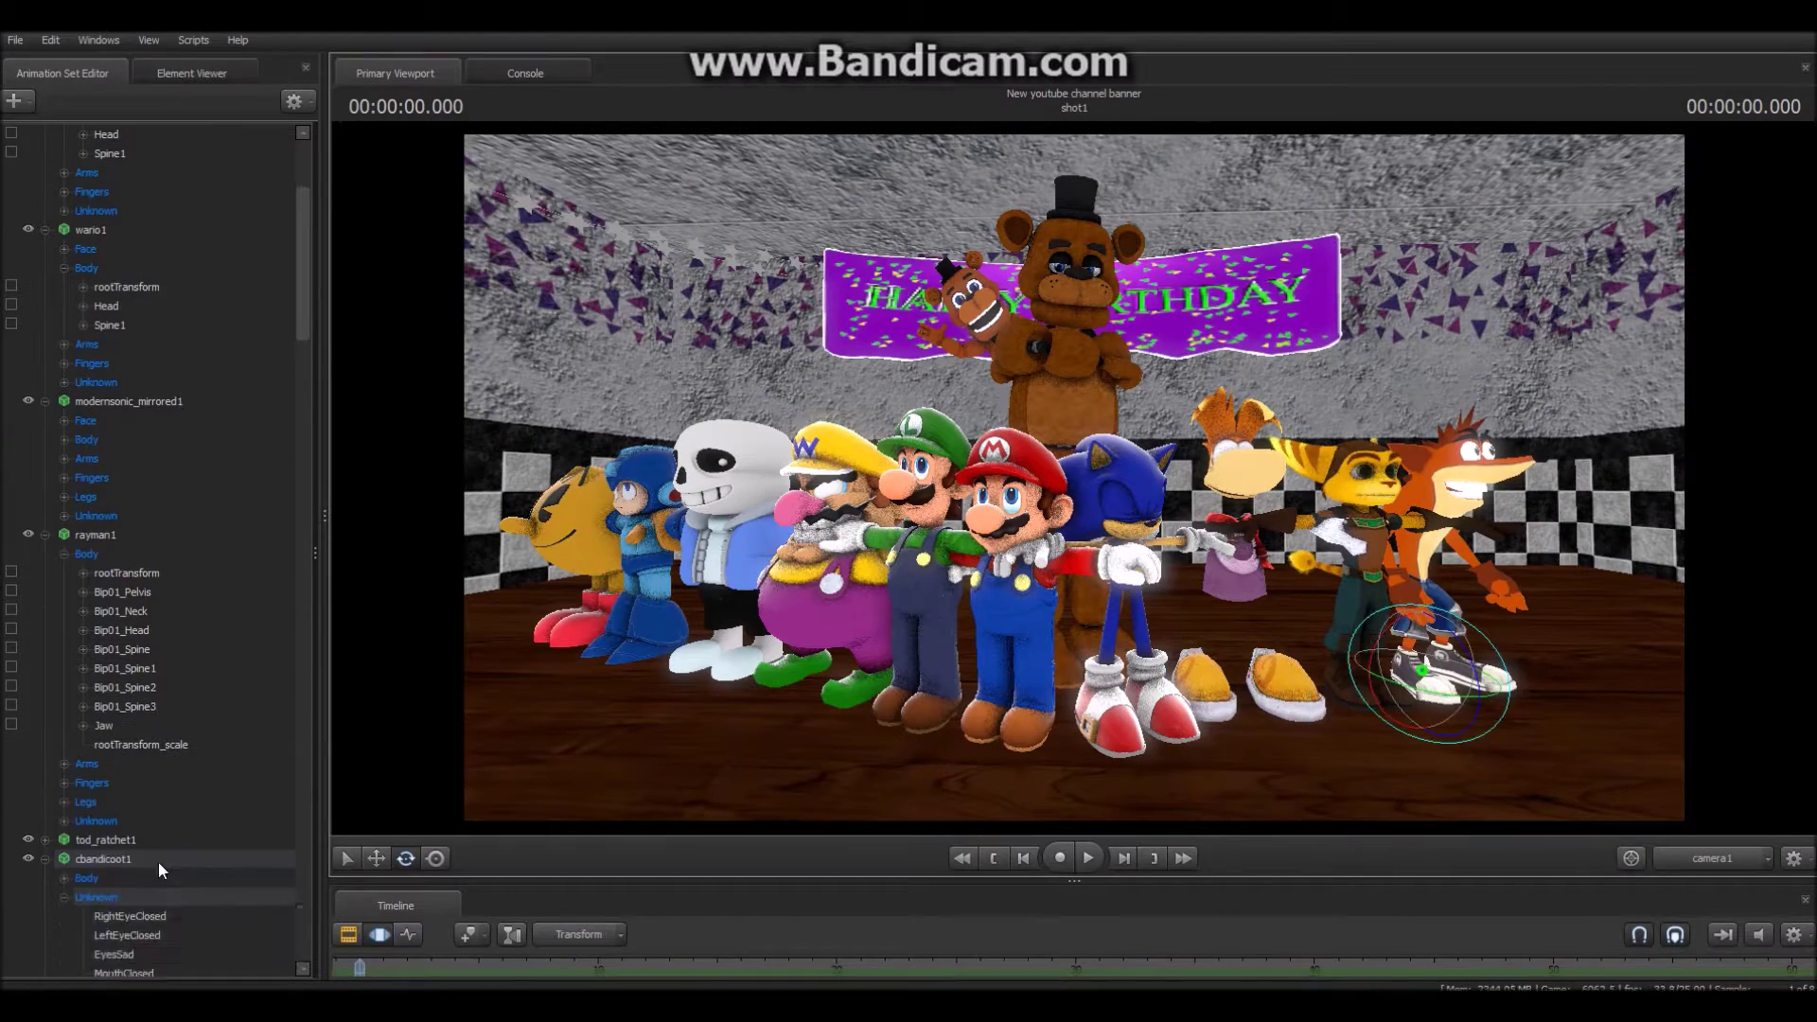
{"action": "left_click", "coordinate": [158, 862]}
{"action": "left_click_drag", "start_coordinate": [1488, 729], "coordinate": [1513, 725]}
- Select Sonic's rootTransform to adjust his placement, and rotate Mario, Luigi and Wario slightly as a group
{"action": "left_click", "coordinate": [1124, 718], "text": "ctrl"}
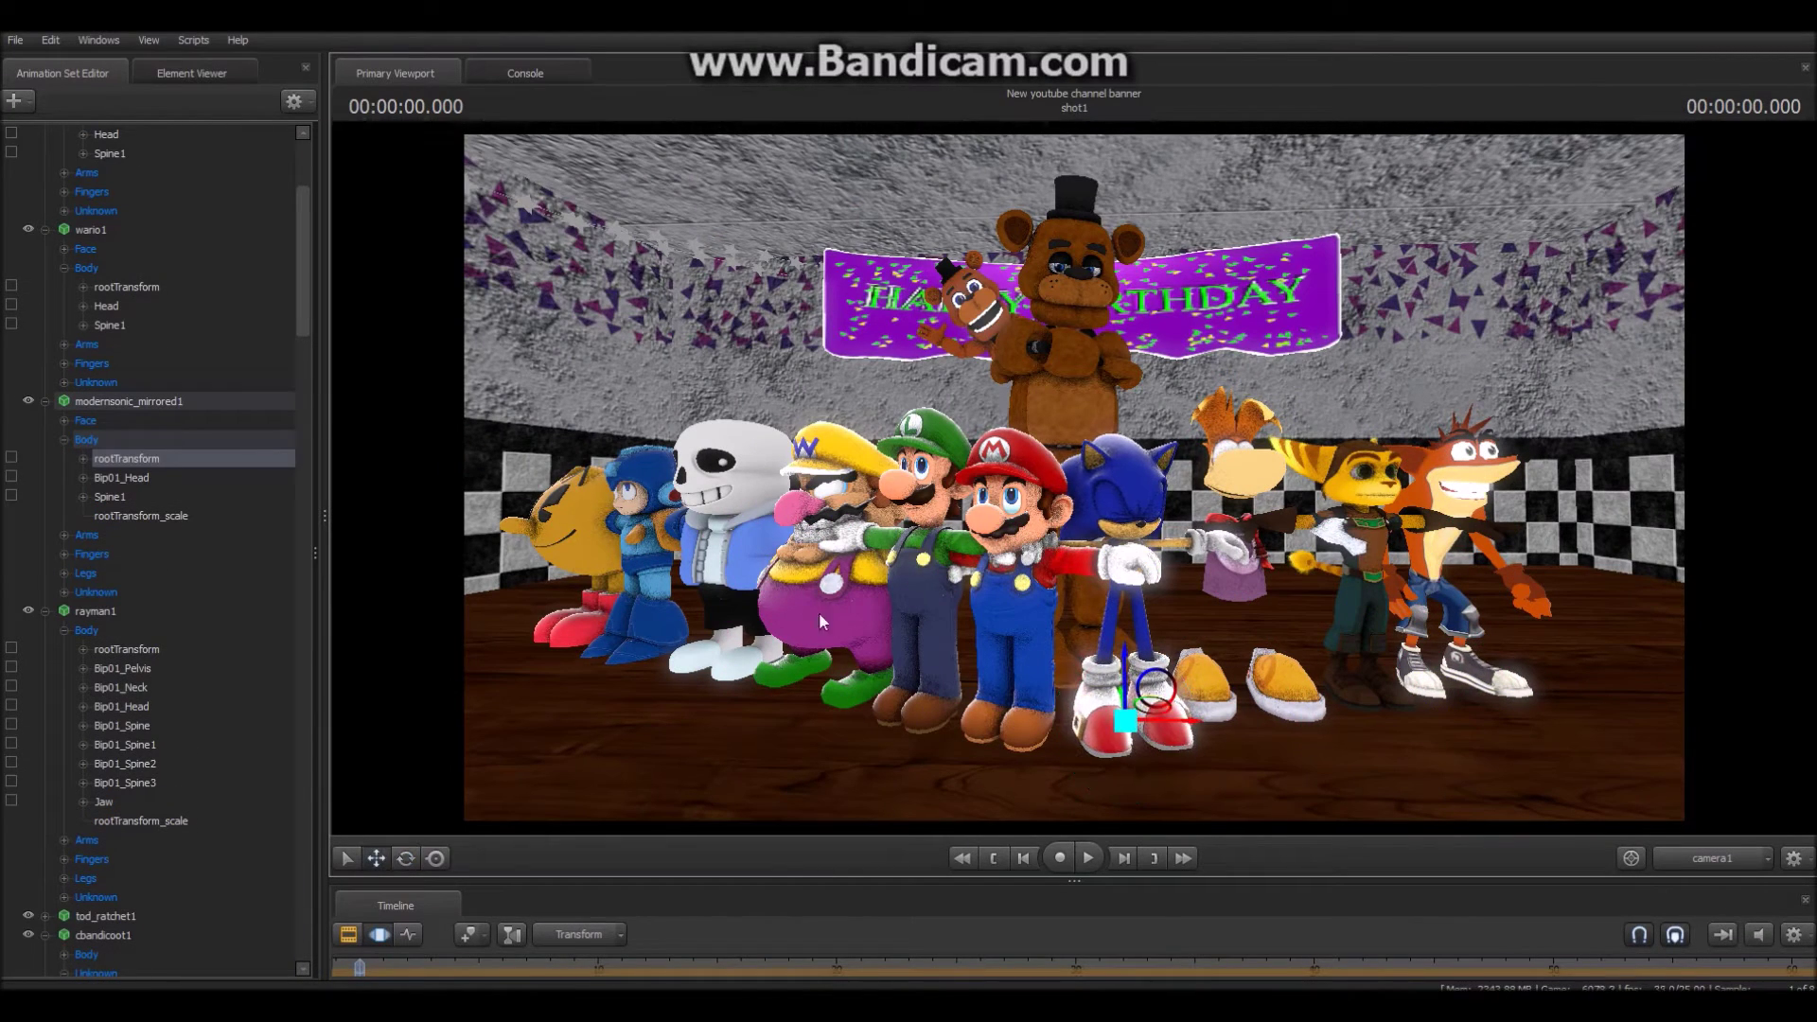
{"action": "left_click", "coordinate": [1012, 727], "text": "ctrl"}
{"action": "left_click", "coordinate": [95, 306], "text": "ctrl"}
{"action": "left_click", "coordinate": [95, 477], "text": "ctrl"}
{"action": "left_click", "coordinate": [142, 135], "text": "ctrl"}
{"action": "key", "text": "e"}
{"action": "left_click_drag", "start_coordinate": [1011, 761], "coordinate": [1016, 760]}
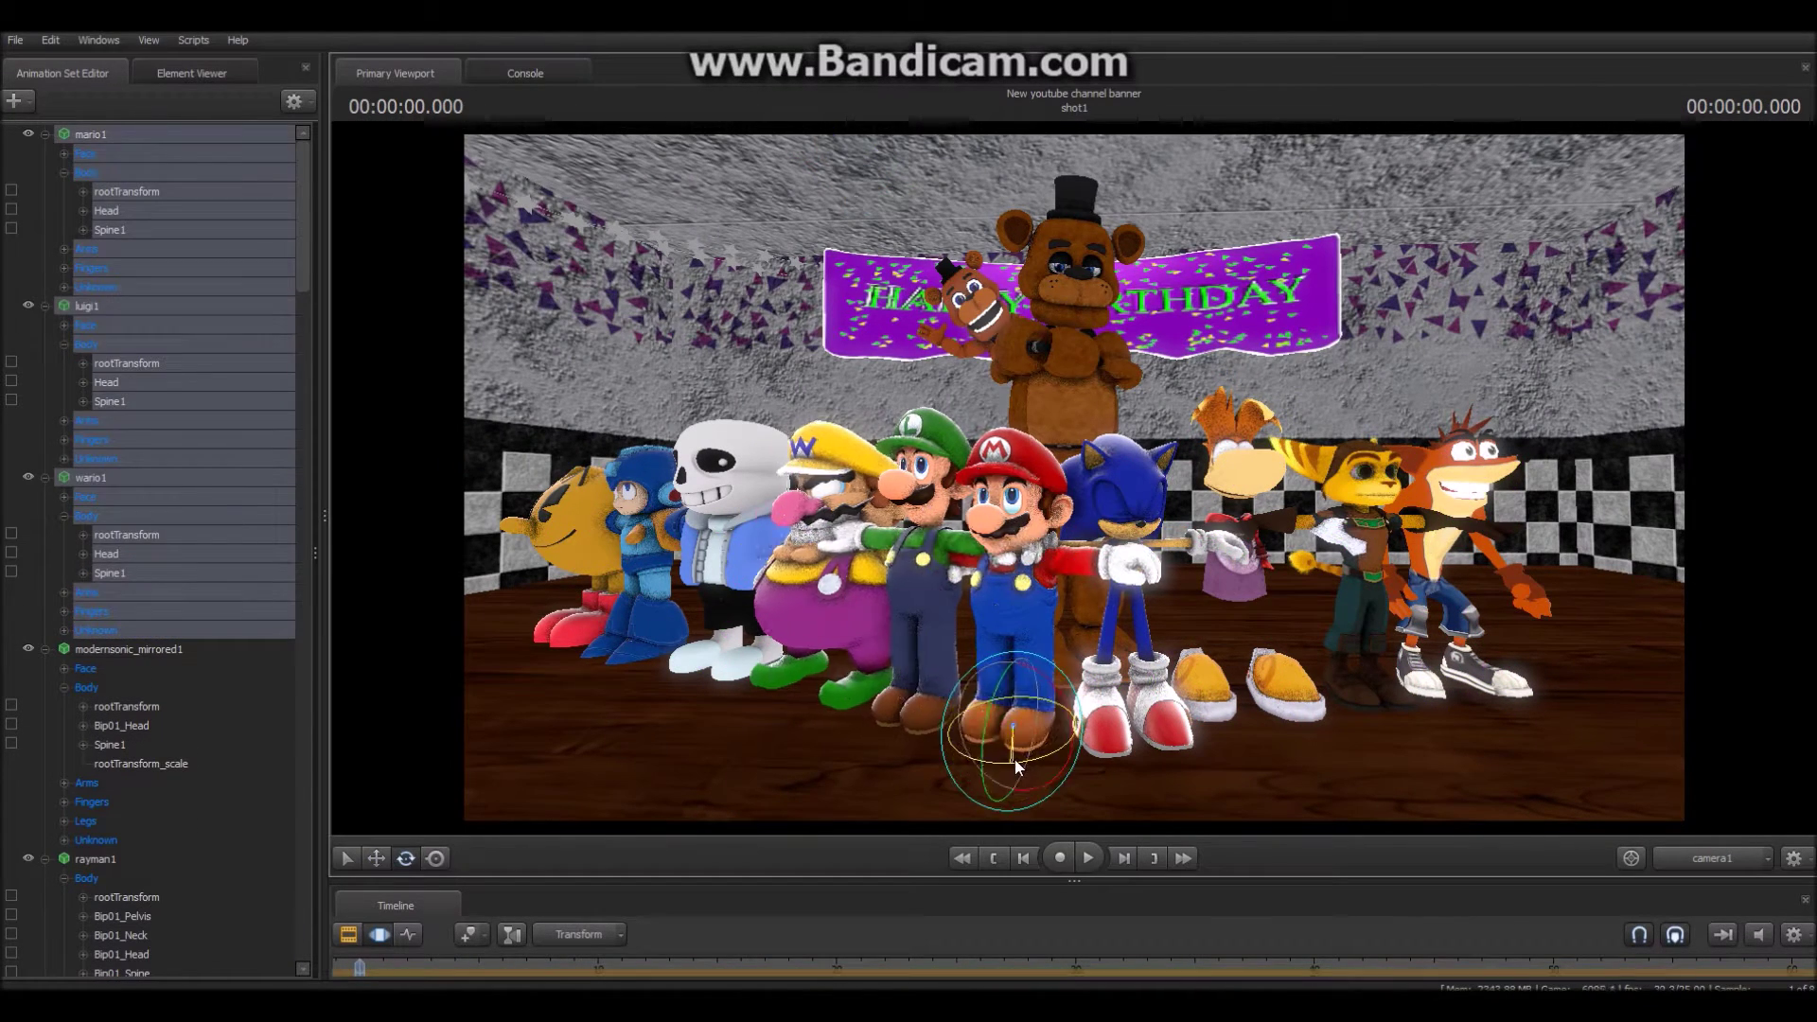
- Reposition Sans, Mega Man and Pac-Man beside Wario so that they are better spaced in the line-up
{"action": "left_click", "coordinate": [821, 712]}
{"action": "left_click_drag", "start_coordinate": [771, 663], "coordinate": [619, 642]}
{"action": "key", "text": "s"}
{"action": "left_click", "coordinate": [663, 639], "text": "ctrl"}
{"action": "left_click", "coordinate": [589, 626], "text": "ctrl"}
{"action": "left_click", "coordinate": [375, 858]}
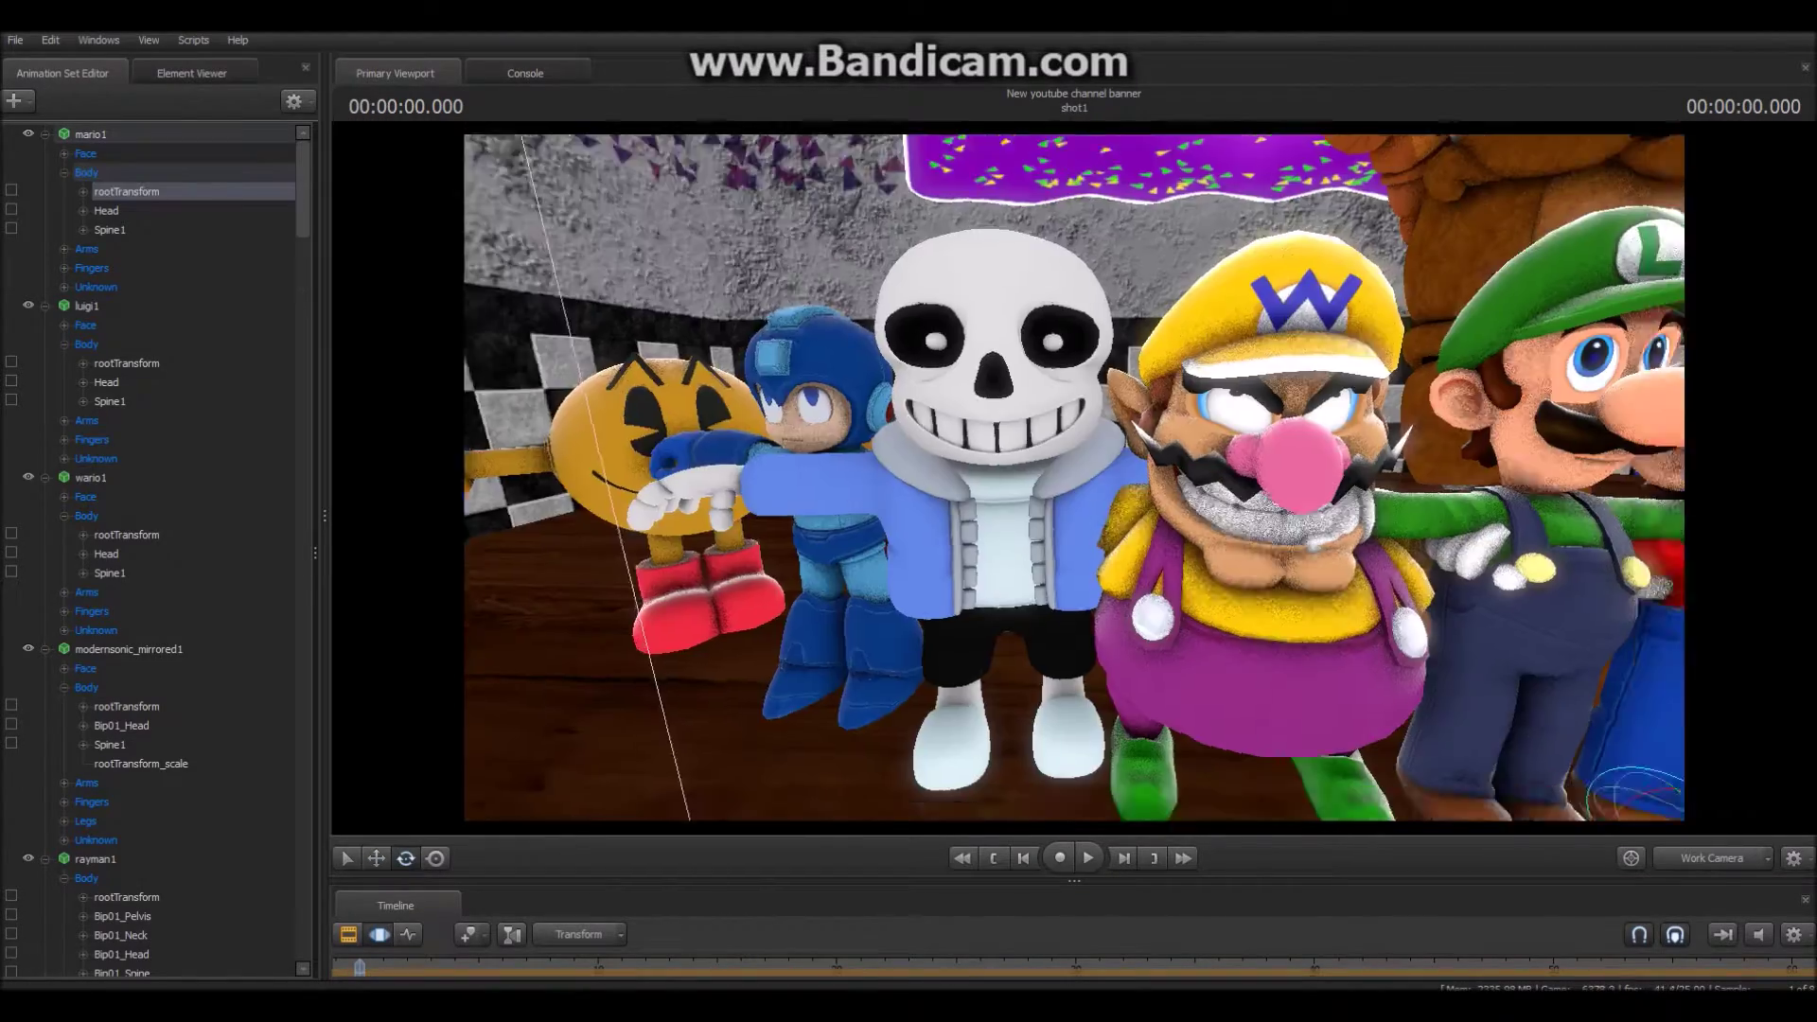
- Rotate Mario's left arm bones so that the arm is raised with the hand up
{"action": "left_click_drag", "start_coordinate": [852, 492], "coordinate": [1032, 610]}
{"action": "left_click", "coordinate": [1015, 496], "text": "ctrl"}
{"action": "left_click", "coordinate": [1058, 545], "text": "ctrl"}
{"action": "key", "text": "s"}
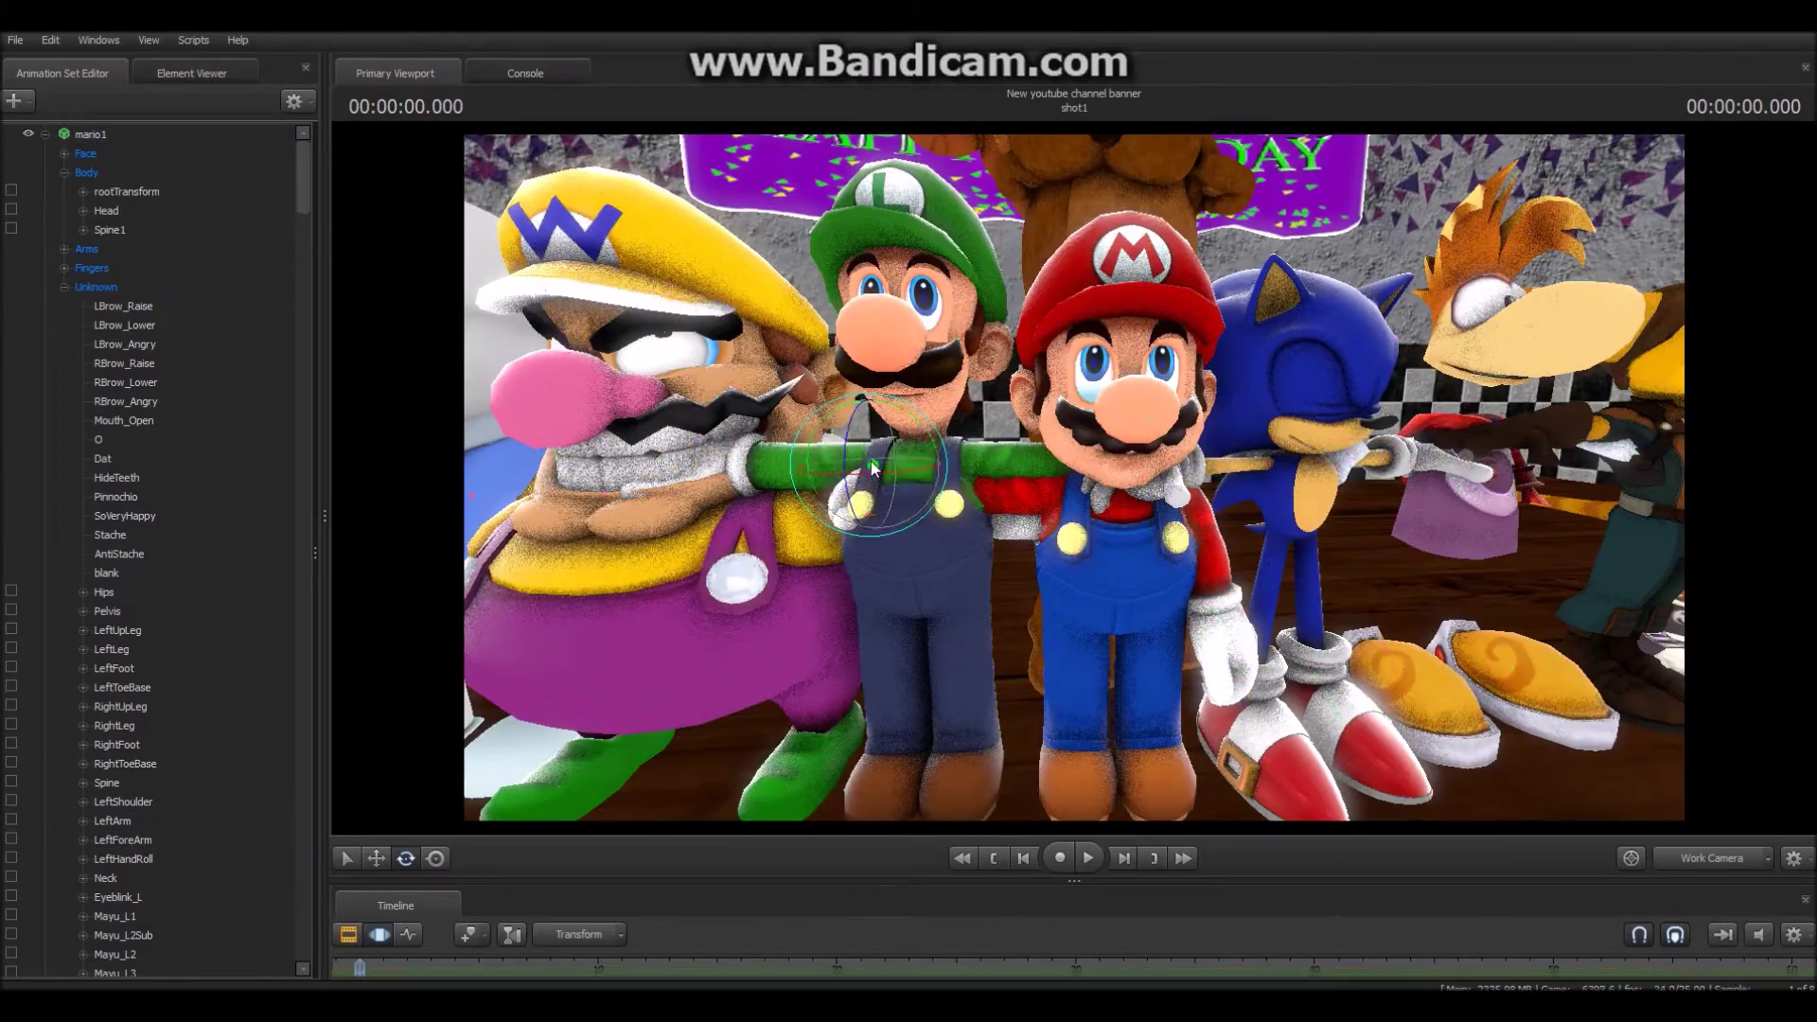
{"action": "left_click_drag", "start_coordinate": [1326, 610], "coordinate": [1220, 610]}
{"action": "left_click", "coordinate": [1091, 420], "text": "ctrl"}
{"action": "left_click_drag", "start_coordinate": [1091, 419], "coordinate": [1091, 312]}
{"action": "key", "text": "w"}
- Curl the ring and pinky fingers of Mario's left hand and straighten the index and middle fingers
{"action": "left_click", "coordinate": [1180, 547], "text": "ctrl"}
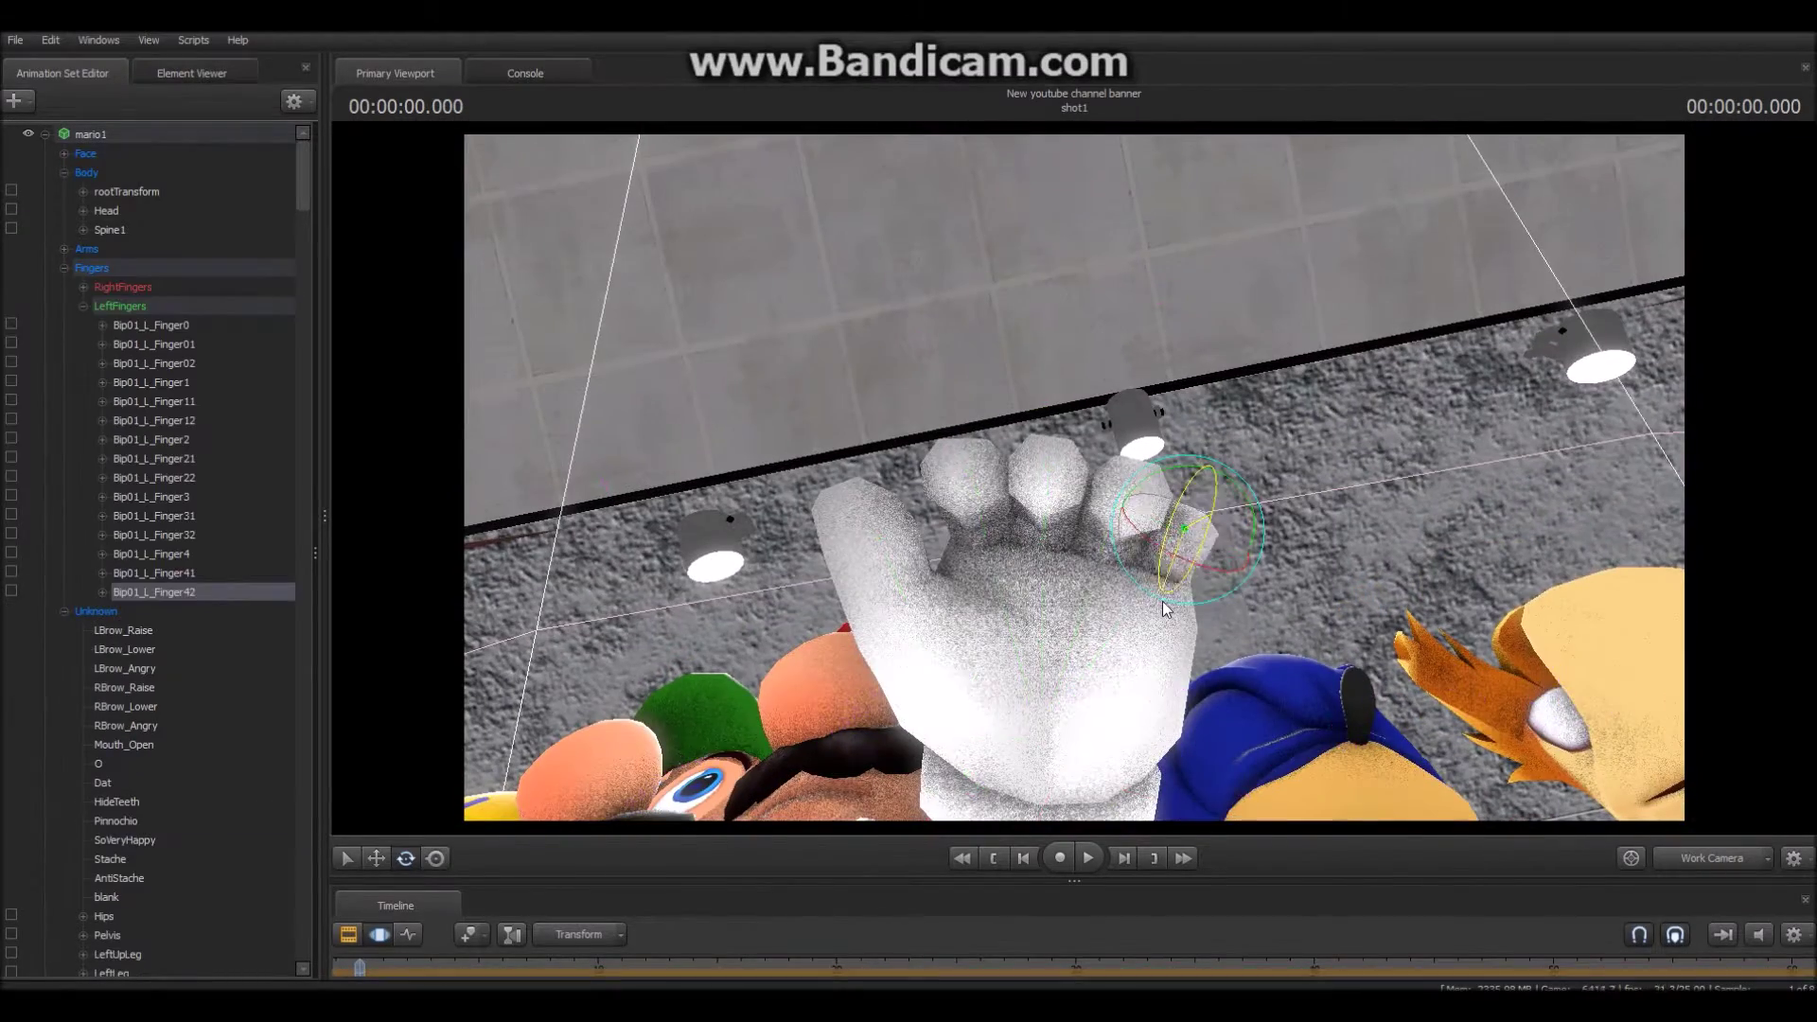
{"action": "left_click", "coordinate": [1182, 563], "text": "ctrl"}
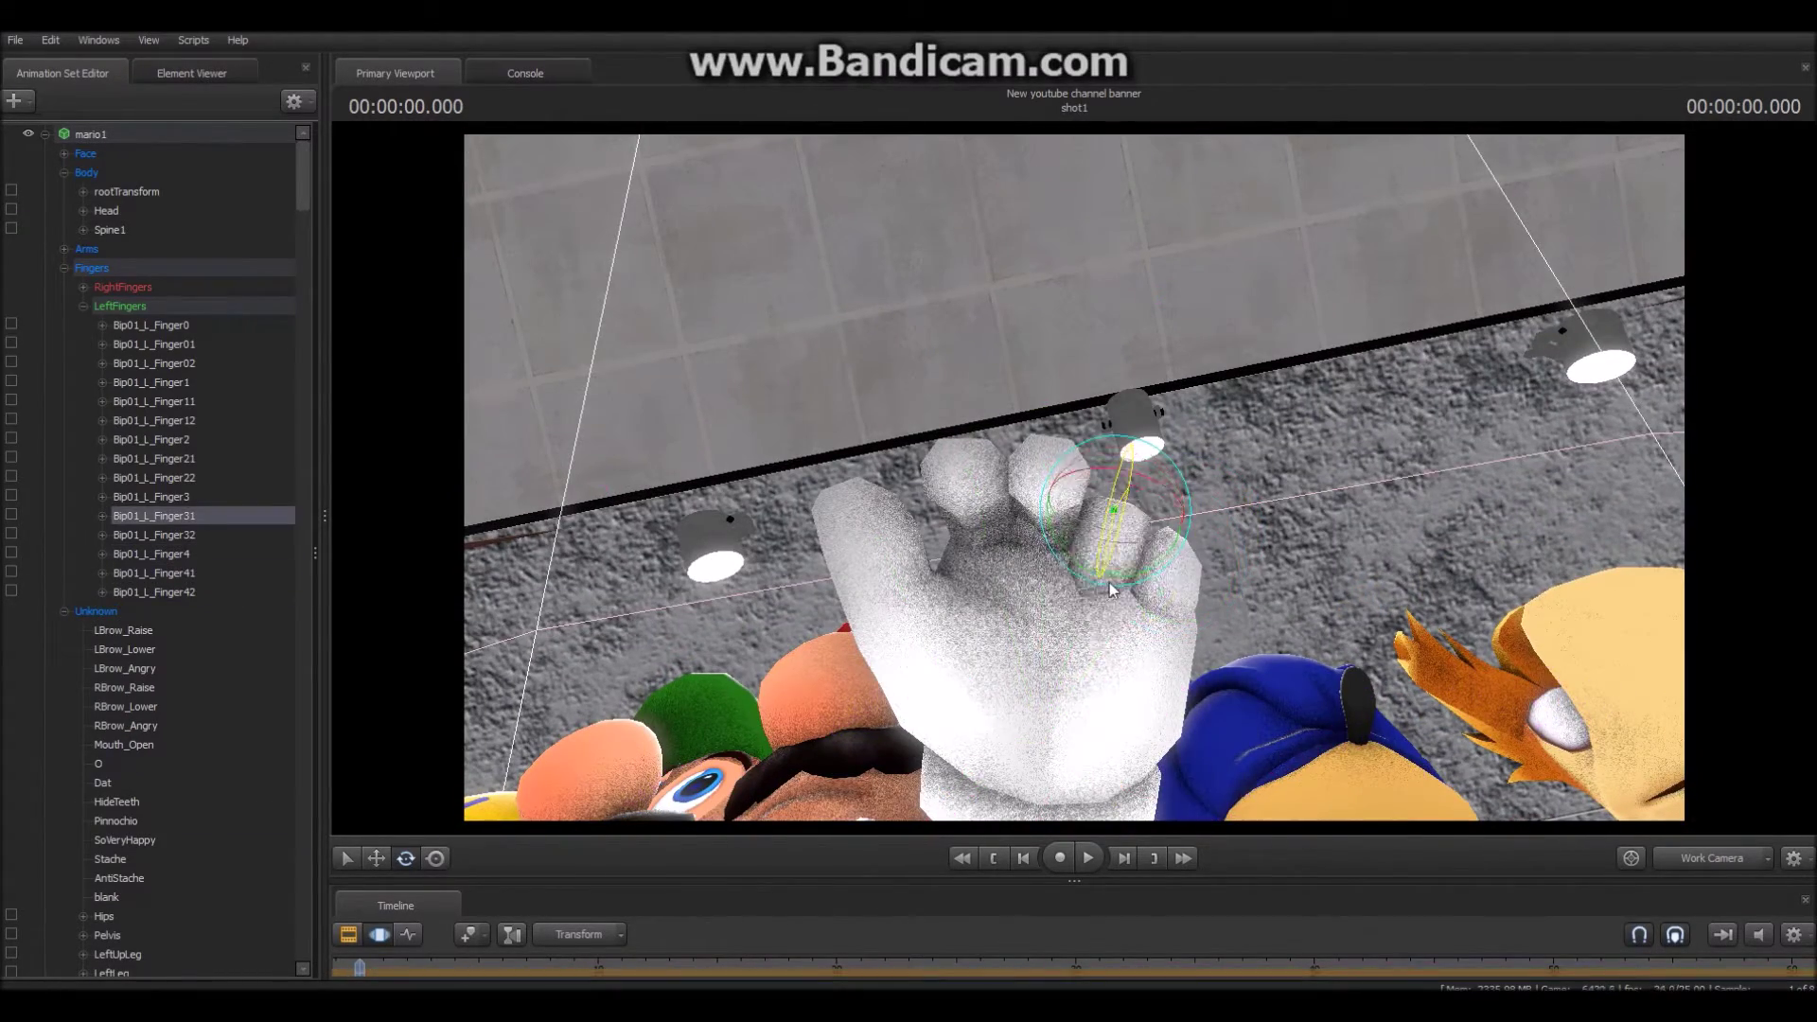
{"action": "left_click_drag", "start_coordinate": [1118, 521], "coordinate": [1100, 606]}
{"action": "left_click_drag", "start_coordinate": [1379, 669], "coordinate": [1458, 669]}
{"action": "left_click", "coordinate": [931, 502], "text": "ctrl"}
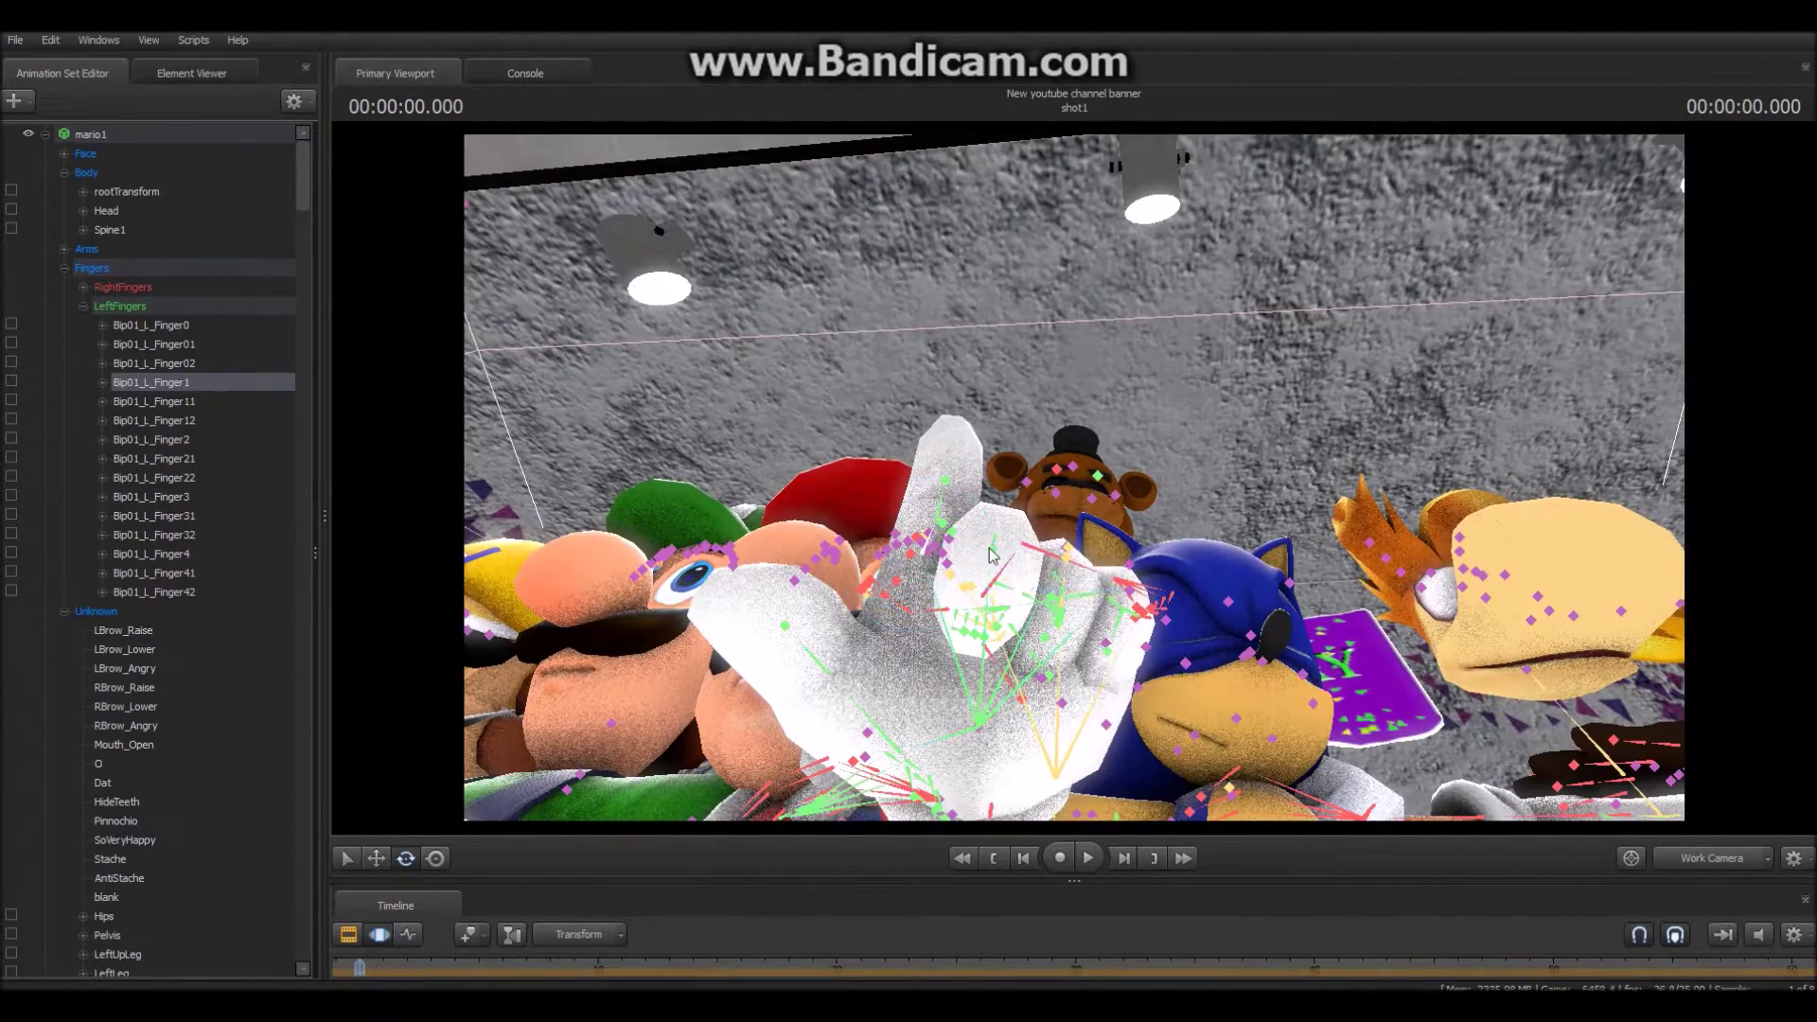
{"action": "left_click", "coordinate": [1022, 480], "text": "ctrl"}
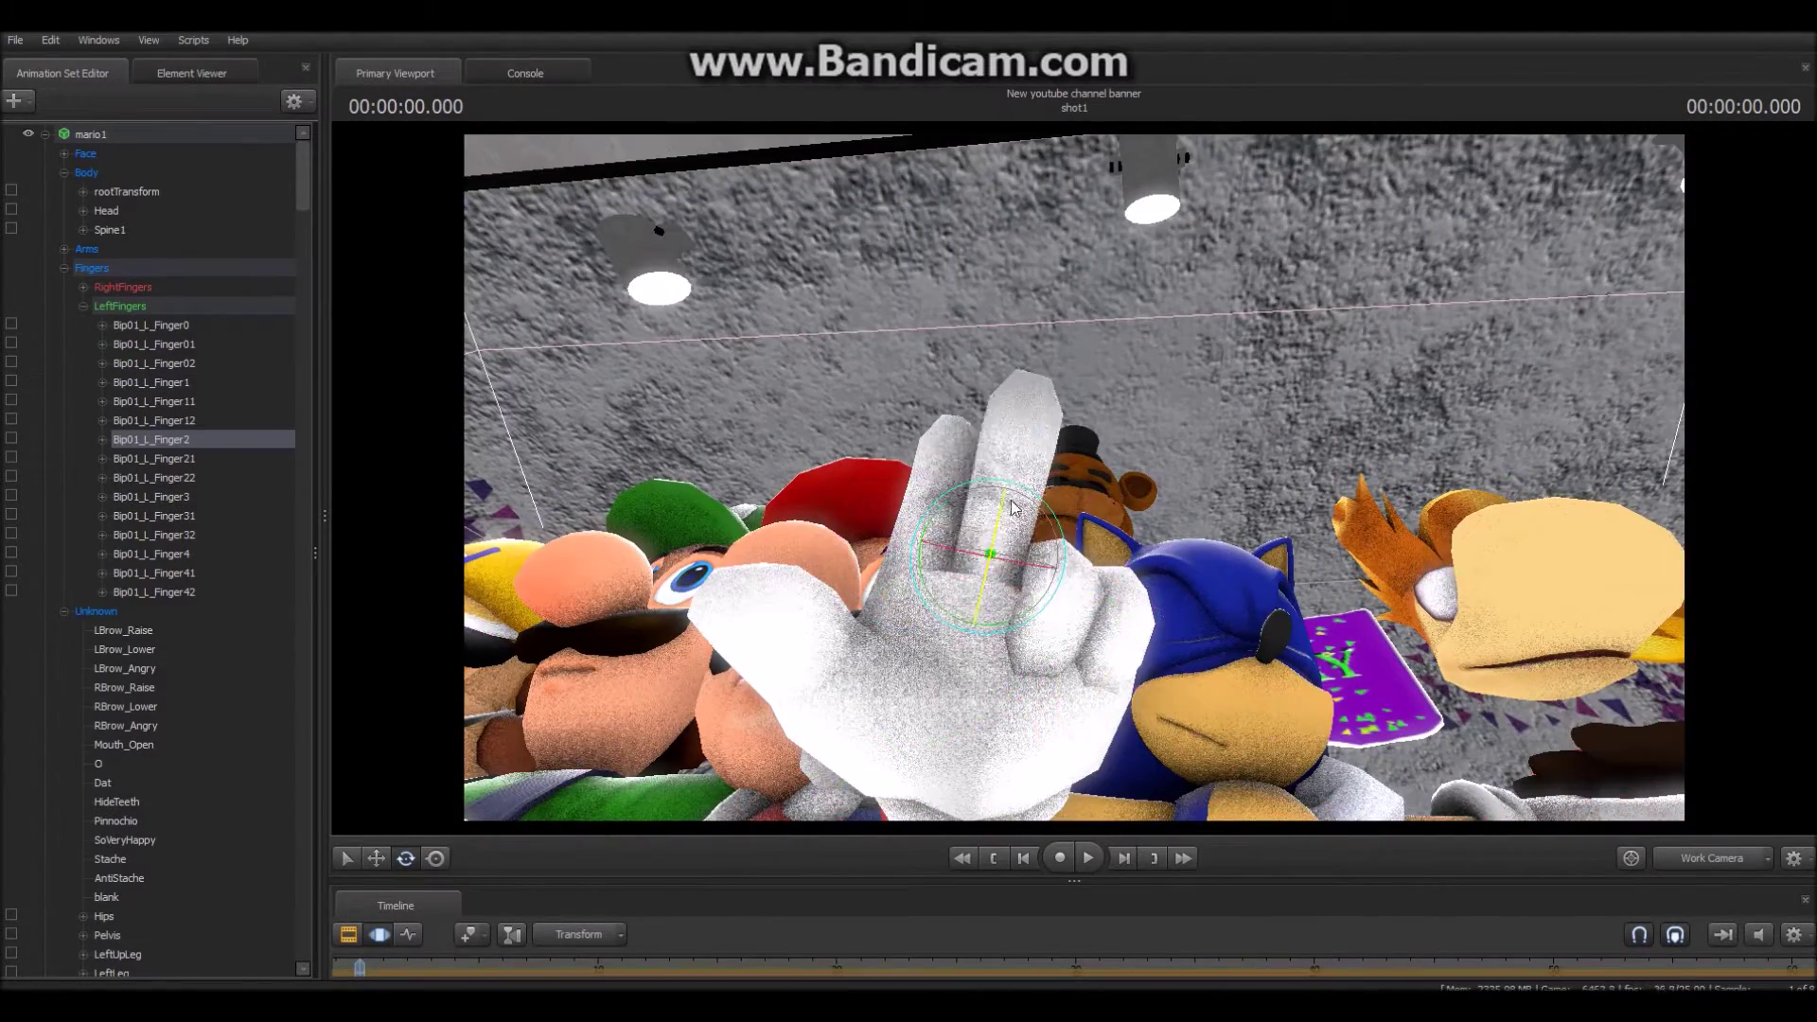
{"action": "left_click_drag", "start_coordinate": [997, 518], "coordinate": [1318, 397], "text": "alt"}
- Adjust Mario's raised left arm and spread his index and middle fingers into a peace sign
{"action": "left_click", "coordinate": [1003, 587], "text": "ctrl"}
{"action": "left_click_drag", "start_coordinate": [1003, 558], "coordinate": [984, 530]}
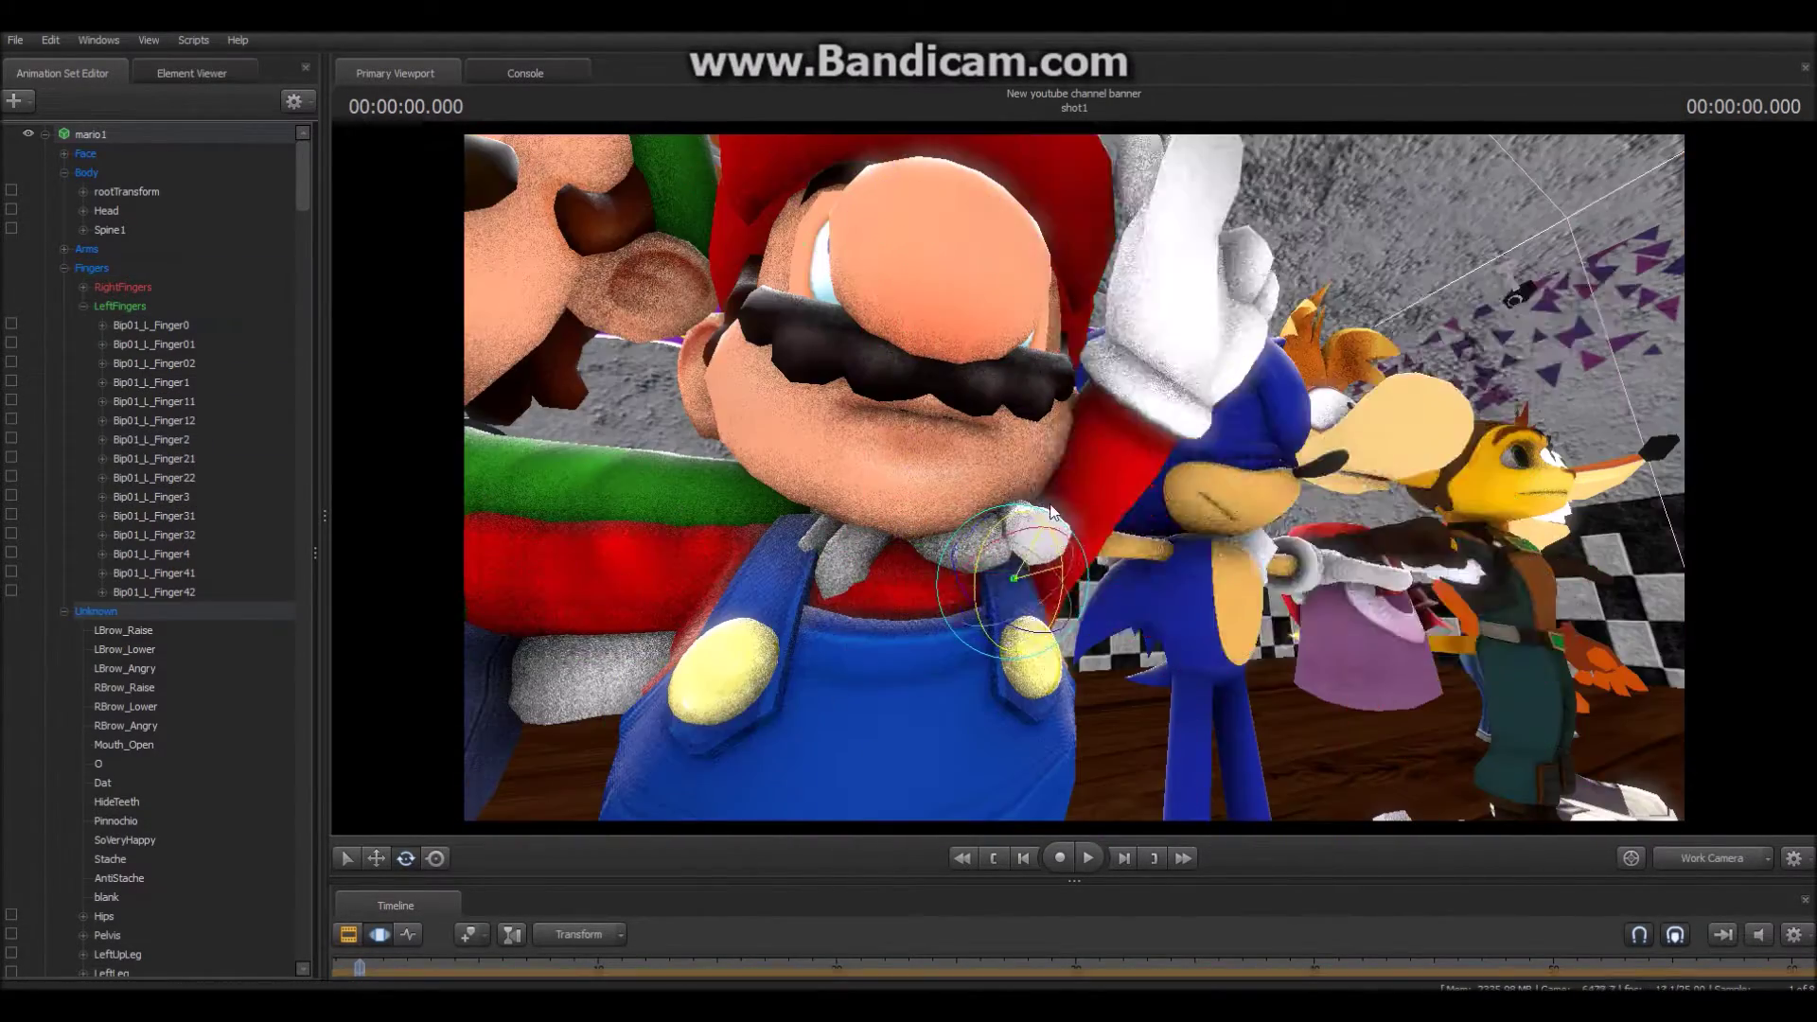
{"action": "left_click_drag", "start_coordinate": [1074, 477], "coordinate": [1035, 416]}
{"action": "left_click", "coordinate": [1035, 410], "text": "ctrl"}
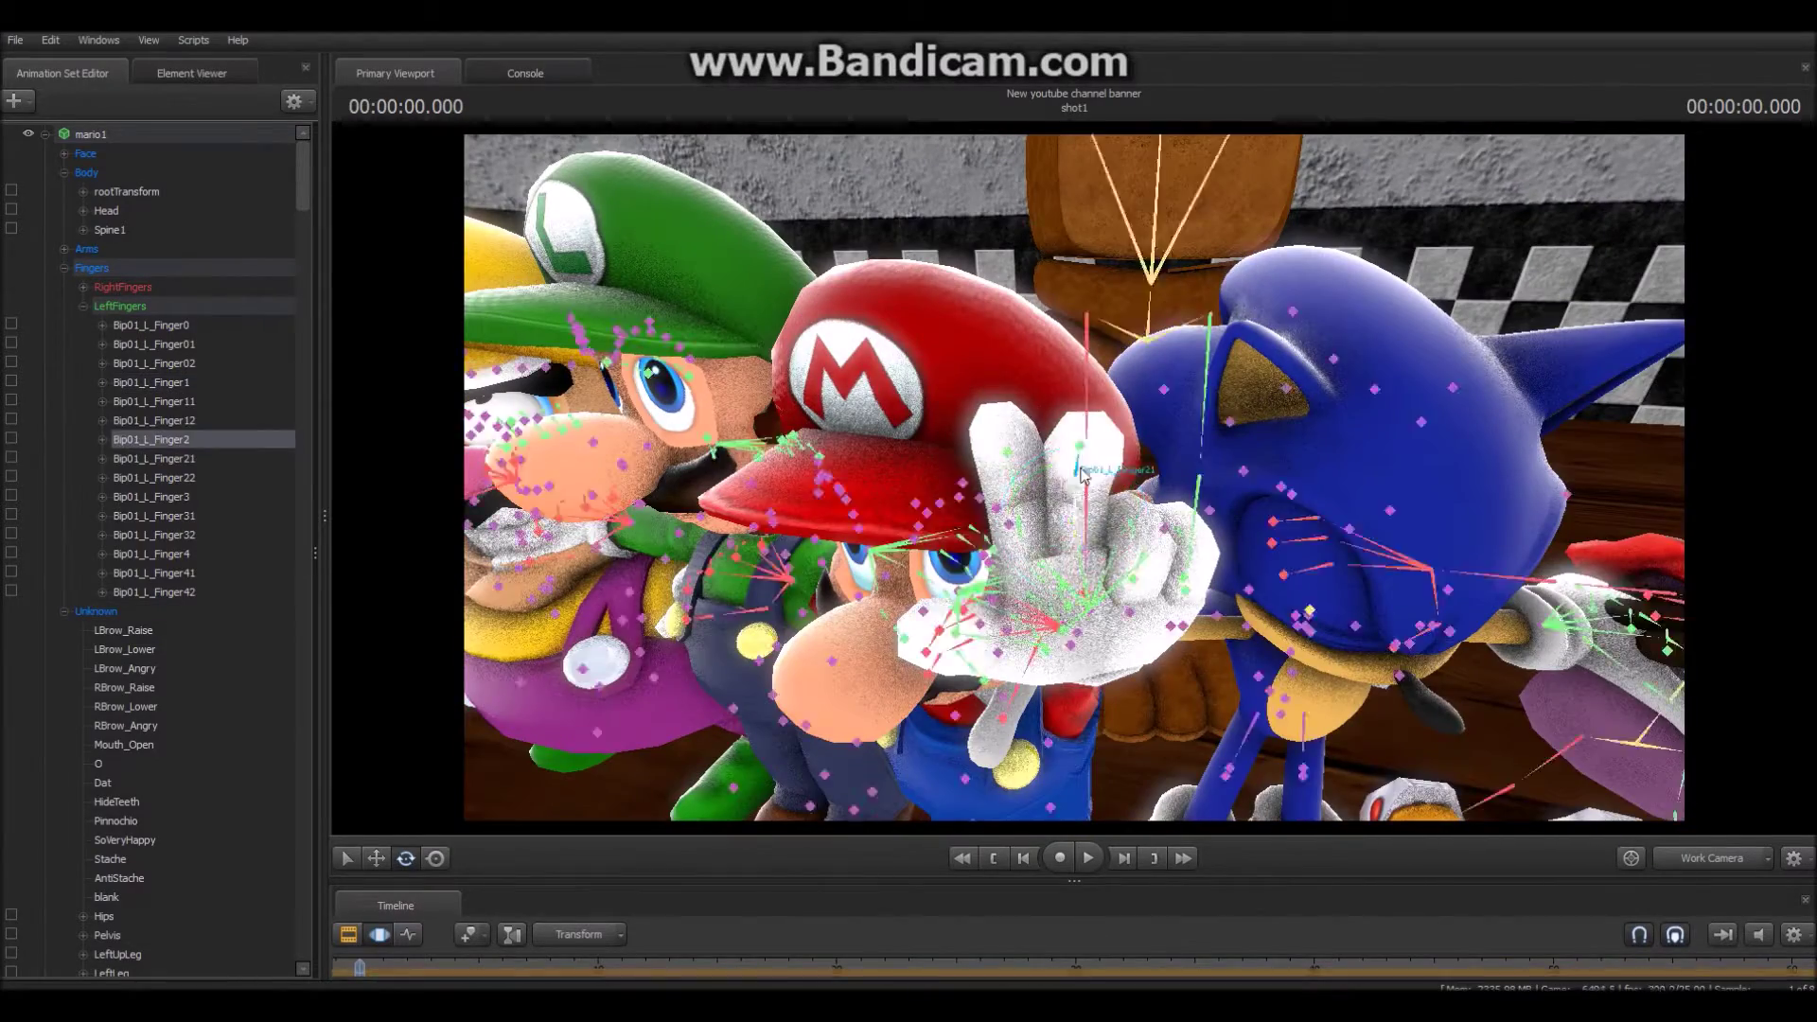
{"action": "left_click", "coordinate": [1035, 535], "text": "ctrl"}
{"action": "left_click", "coordinate": [1034, 536], "text": "ctrl"}
{"action": "left_click_drag", "start_coordinate": [994, 564], "coordinate": [997, 454]}
{"action": "left_click", "coordinate": [1077, 515], "text": "ctrl"}
{"action": "left_click", "coordinate": [1009, 456], "text": "ctrl"}
- Raise Luigi's right arm beside Wario's head with the palm facing forward
{"action": "left_click", "coordinate": [1685, 864]}
{"action": "left_click", "coordinate": [1039, 551], "text": "ctrl"}
{"action": "left_click", "coordinate": [1711, 859]}
{"action": "left_click_drag", "start_coordinate": [1074, 478], "coordinate": [934, 497], "text": "alt"}
{"action": "left_click", "coordinate": [1208, 445], "text": "ctrl"}
- Curl the pinky and ring fingers of Luigi's raised right hand toward the palm
{"action": "left_click", "coordinate": [917, 487], "text": "ctrl"}
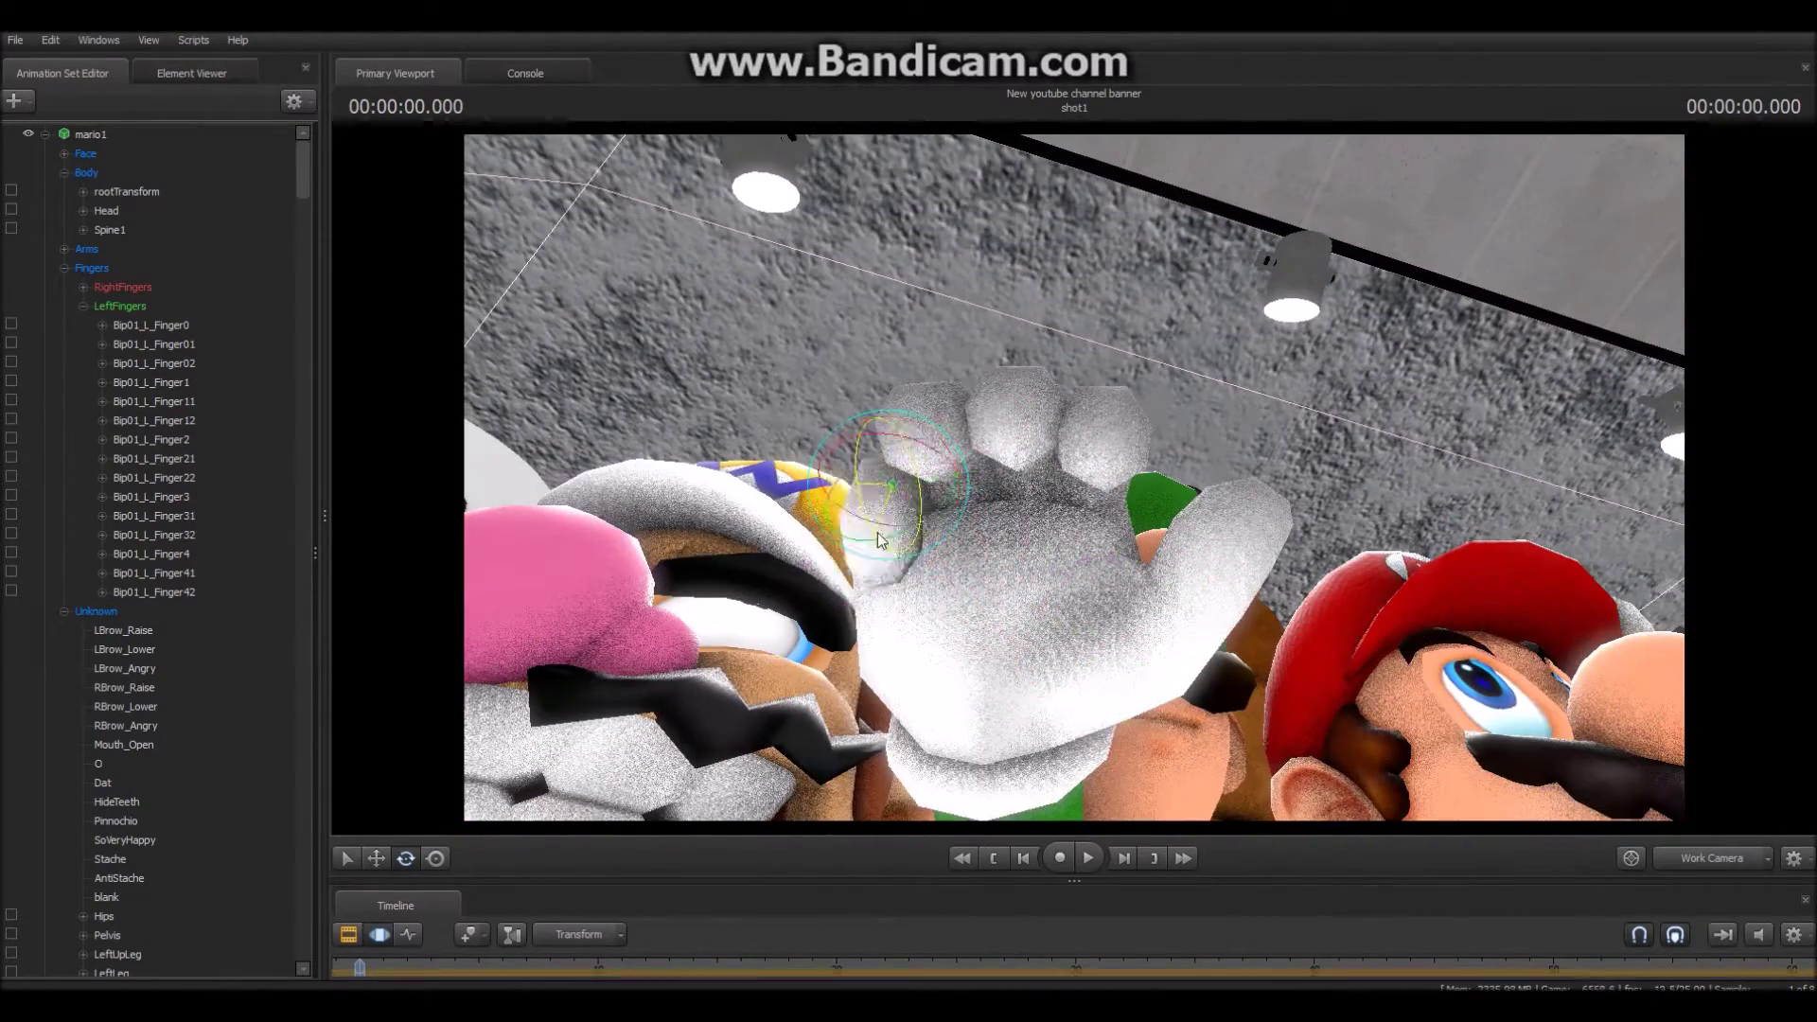
{"action": "left_click", "coordinate": [1751, 858]}
{"action": "left_click", "coordinate": [1751, 859]}
{"action": "mouse_move", "coordinate": [1074, 478]}
{"action": "left_mouse_down"}
{"action": "mouse_move", "coordinate": [1027, 563]}
{"action": "mouse_move", "coordinate": [994, 473]}
{"action": "mouse_move", "coordinate": [1039, 478]}
{"action": "mouse_move", "coordinate": [1062, 511]}
{"action": "left_mouse_up"}
{"action": "left_click", "coordinate": [1022, 563], "text": "ctrl"}
{"action": "left_click", "coordinate": [1712, 859]}
{"action": "left_click", "coordinate": [1711, 858]}
- Spread Luigi's straightened index and middle fingers into a peace sign and adjust the thumb
{"action": "left_click", "coordinate": [1047, 511], "text": "ctrl"}
{"action": "left_click", "coordinate": [1033, 466], "text": "ctrl"}
{"action": "left_click_drag", "start_coordinate": [1050, 414], "coordinate": [1097, 398]}
{"action": "key", "text": "w"}
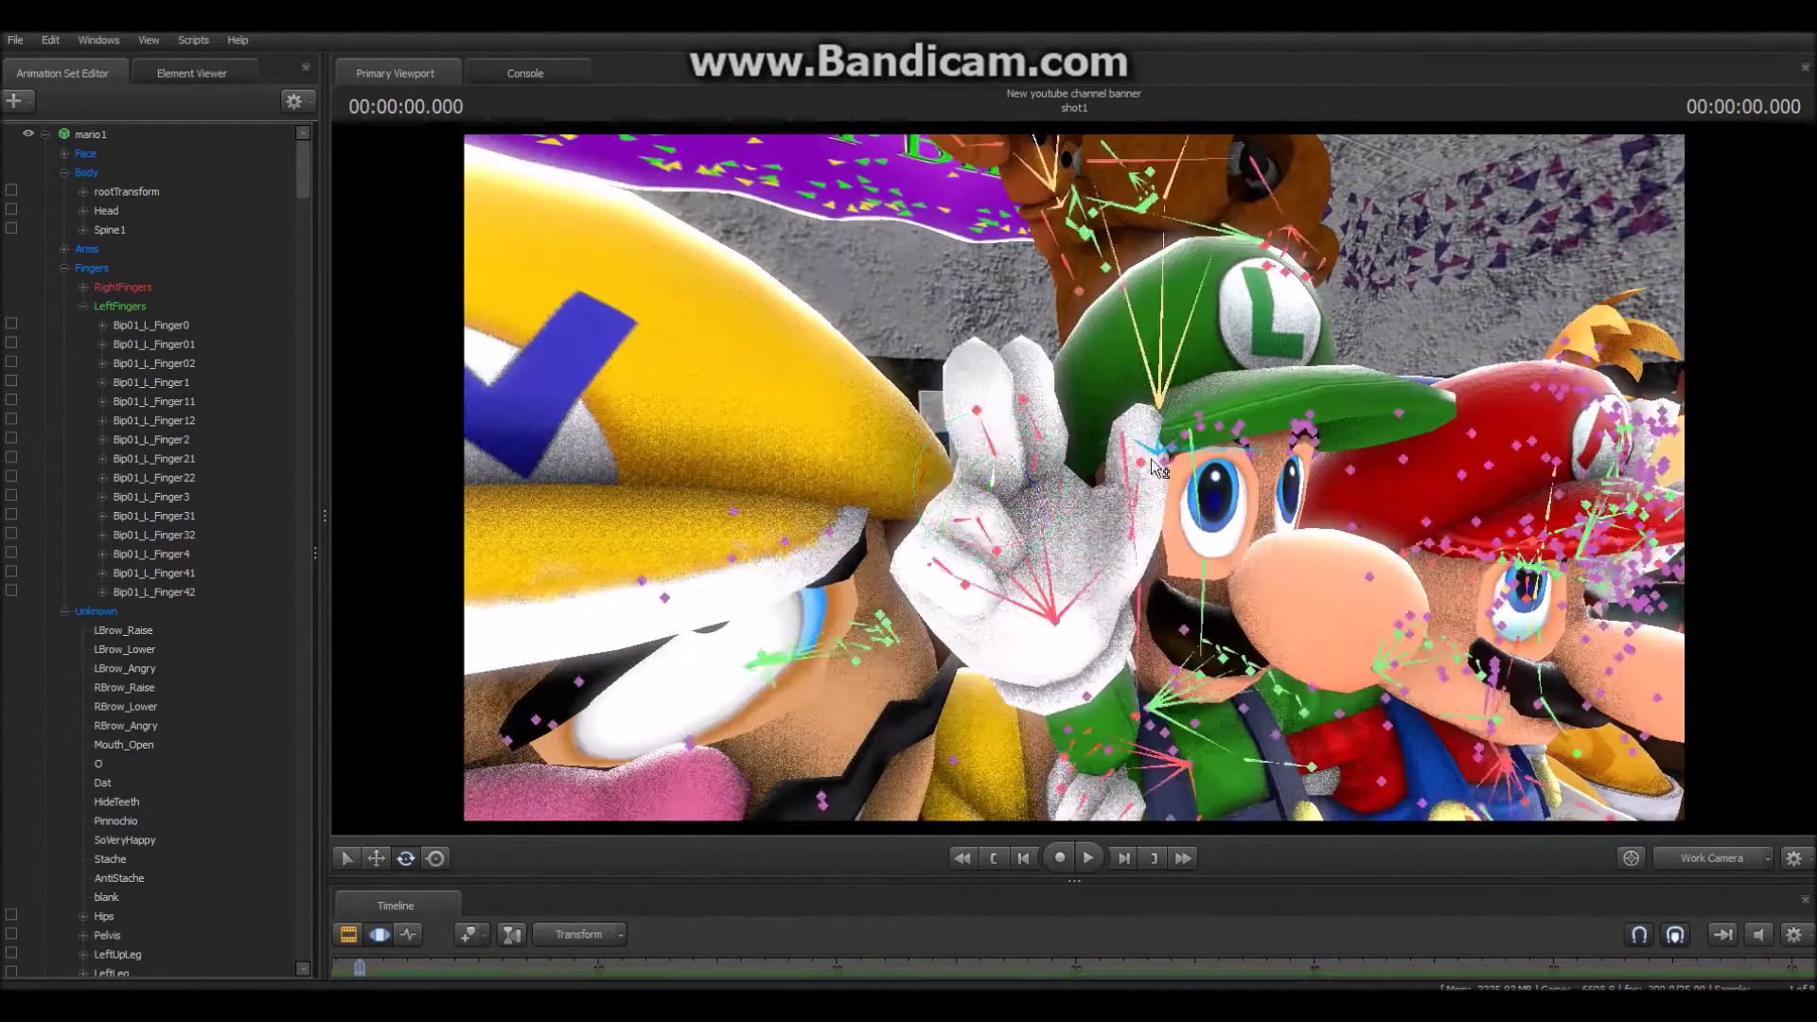
{"action": "left_click", "coordinate": [1012, 482], "text": "ctrl"}
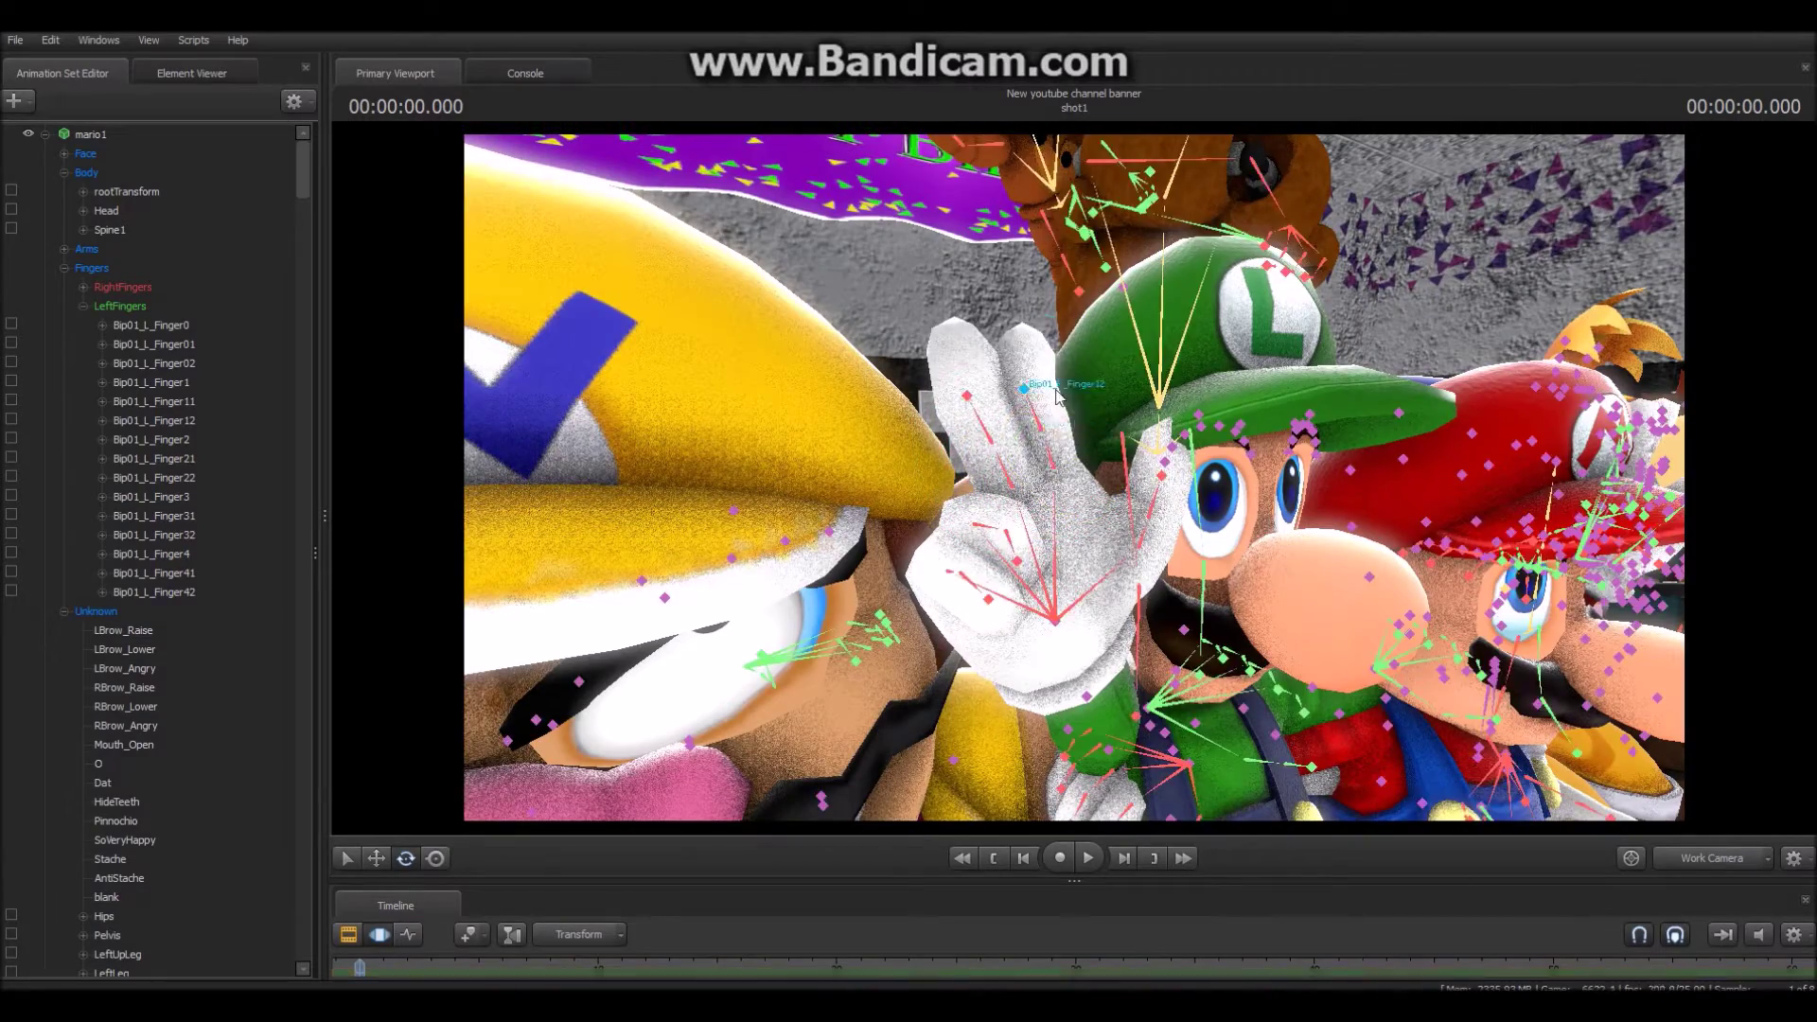
- Rotate Sonic's right arm down from its outstretched pose and check it through camera1
{"action": "key", "text": "F4"}
{"action": "left_click", "coordinate": [1689, 856]}
{"action": "left_click_drag", "start_coordinate": [1074, 478], "coordinate": [1077, 518]}
{"action": "left_click", "coordinate": [1077, 517], "text": "ctrl"}
{"action": "left_click", "coordinate": [897, 627], "text": "ctrl"}
{"action": "left_click_drag", "start_coordinate": [852, 653], "coordinate": [1136, 586]}
{"action": "left_click_drag", "start_coordinate": [1074, 478], "coordinate": [1358, 530]}
{"action": "left_click", "coordinate": [1133, 528], "text": "ctrl"}
{"action": "left_click_drag", "start_coordinate": [979, 476], "coordinate": [791, 478]}
{"action": "left_click", "coordinate": [1710, 857]}
- Give Mario a happy open-mouthed expression with his Face and Unknown slider groups
{"action": "left_click", "coordinate": [87, 153]}
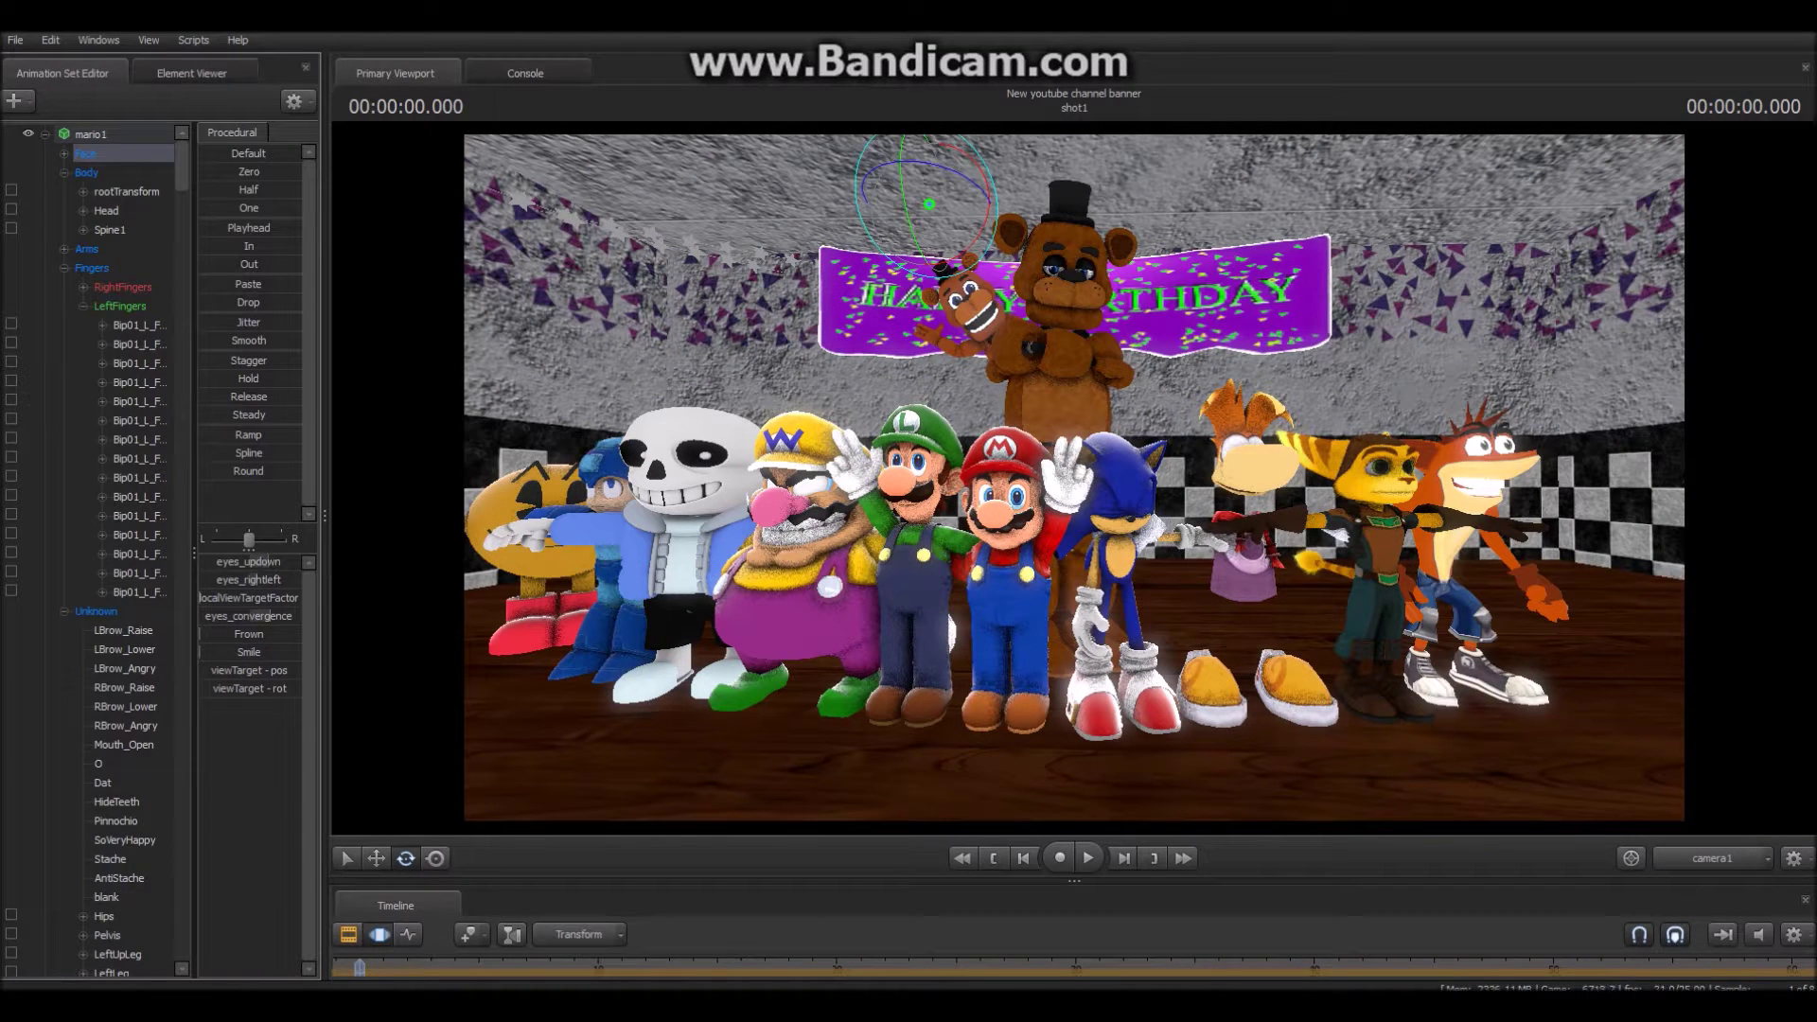
{"action": "scroll", "coordinate": [120, 320], "scroll_direction": "up", "scroll_amount": 12}
{"action": "left_click", "coordinate": [97, 610]}
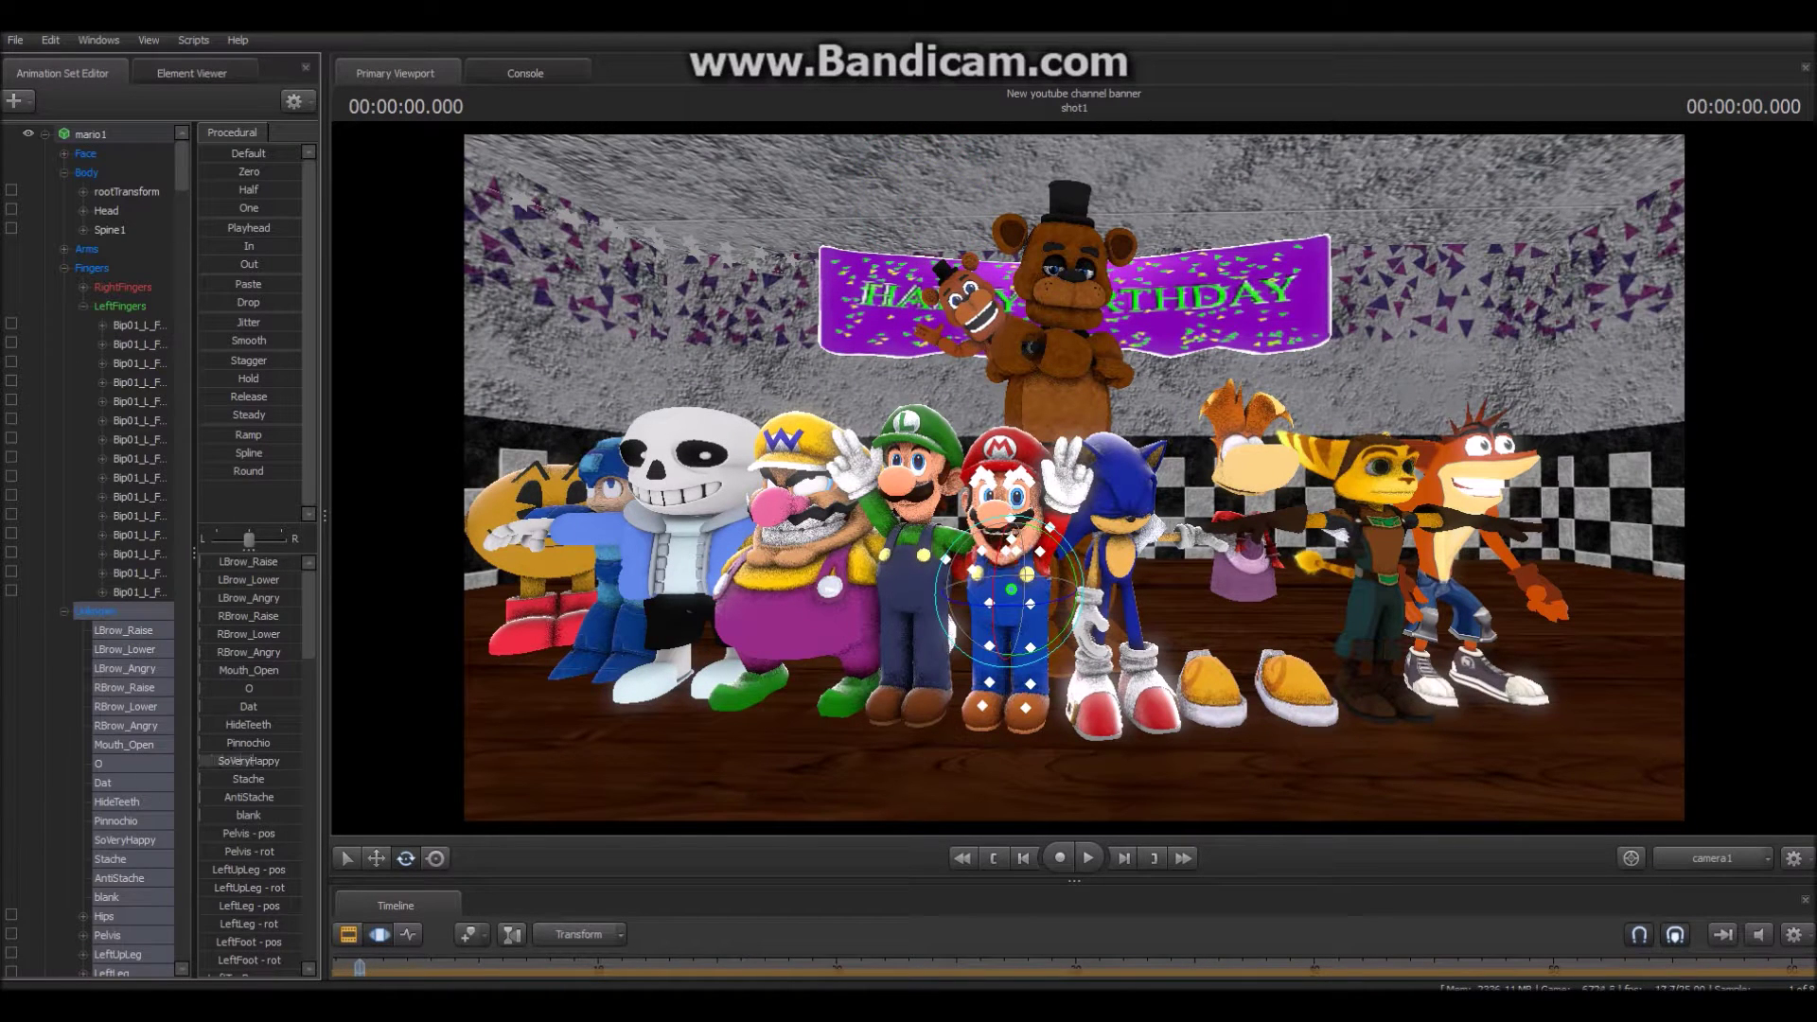
{"action": "left_click", "coordinate": [953, 541]}
- Adjust Luigi's gaze with eyes_rightleft and open his mouth into a happy expression
{"action": "scroll", "coordinate": [95, 678], "scroll_direction": "down", "scroll_amount": 20}
{"action": "scroll", "coordinate": [95, 606], "scroll_direction": "up", "scroll_amount": 1}
{"action": "left_click", "coordinate": [86, 497]}
{"action": "left_click_drag", "start_coordinate": [249, 579], "coordinate": [253, 579]}
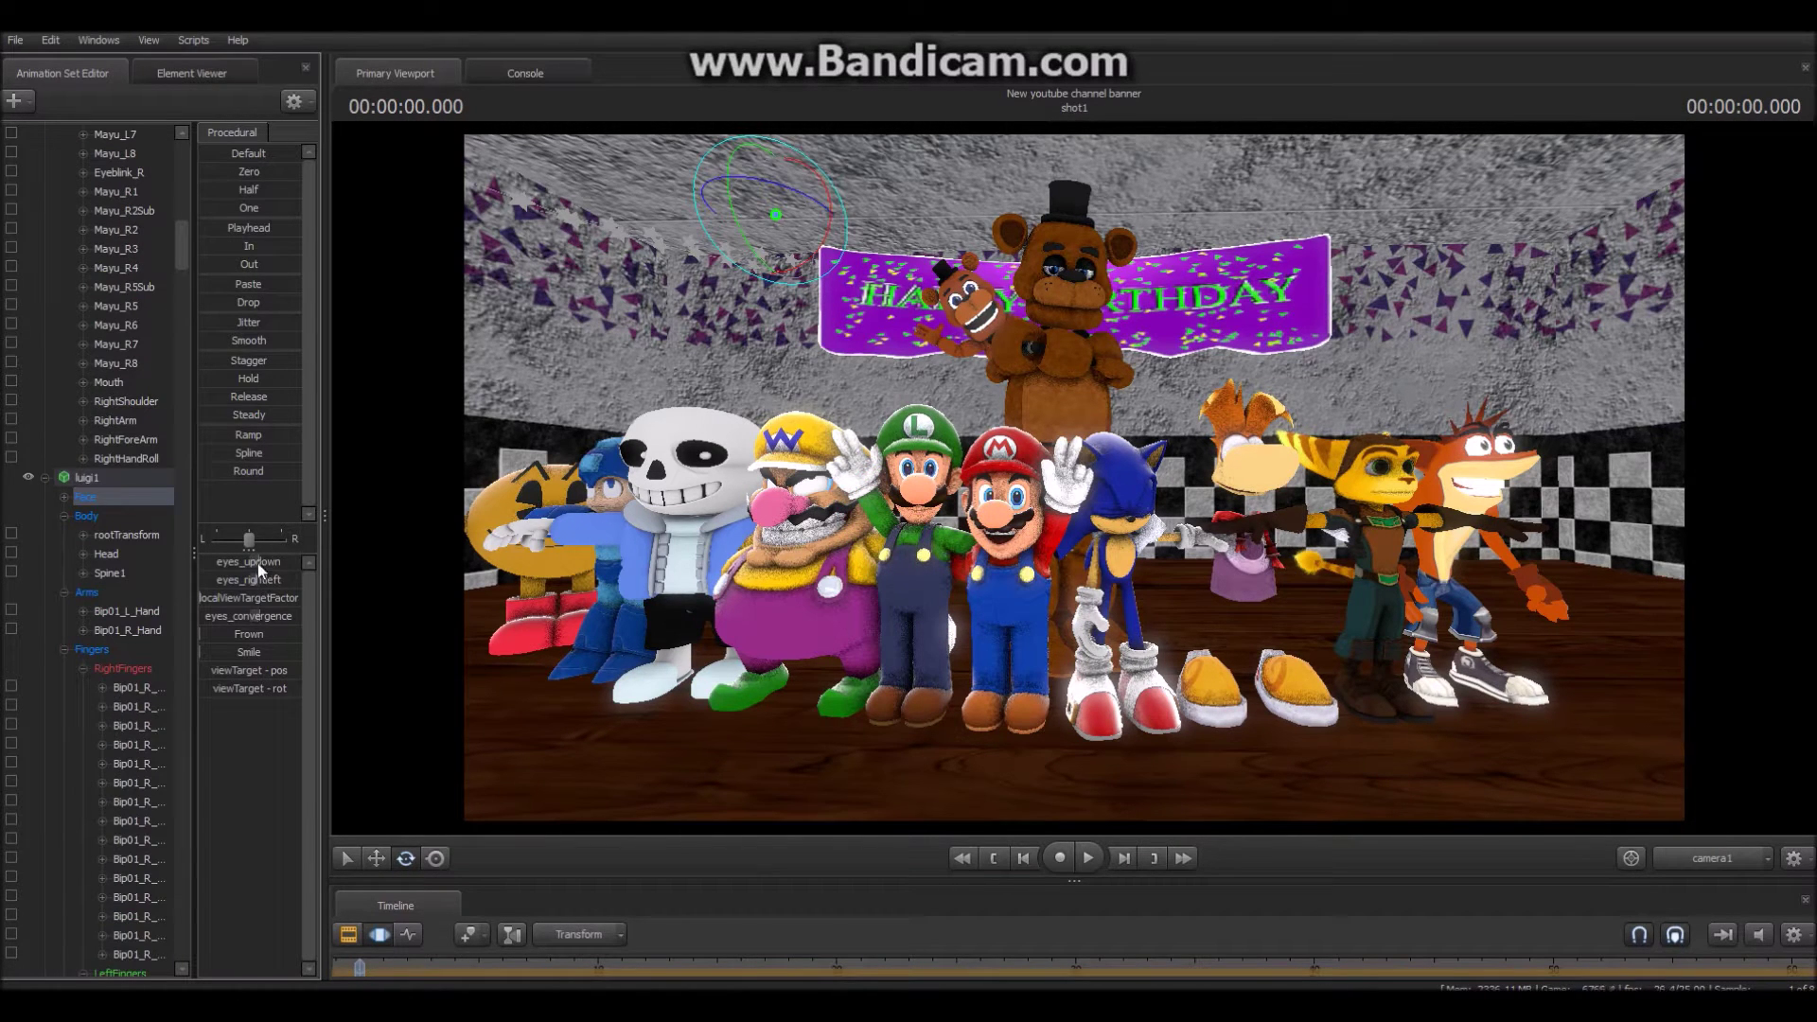
{"action": "scroll", "coordinate": [101, 786], "scroll_direction": "down", "scroll_amount": 11}
{"action": "left_click", "coordinate": [94, 649]}
{"action": "left_click_drag", "start_coordinate": [227, 706], "coordinate": [301, 706]}
{"action": "scroll", "coordinate": [118, 783], "scroll_direction": "up", "scroll_amount": 16}
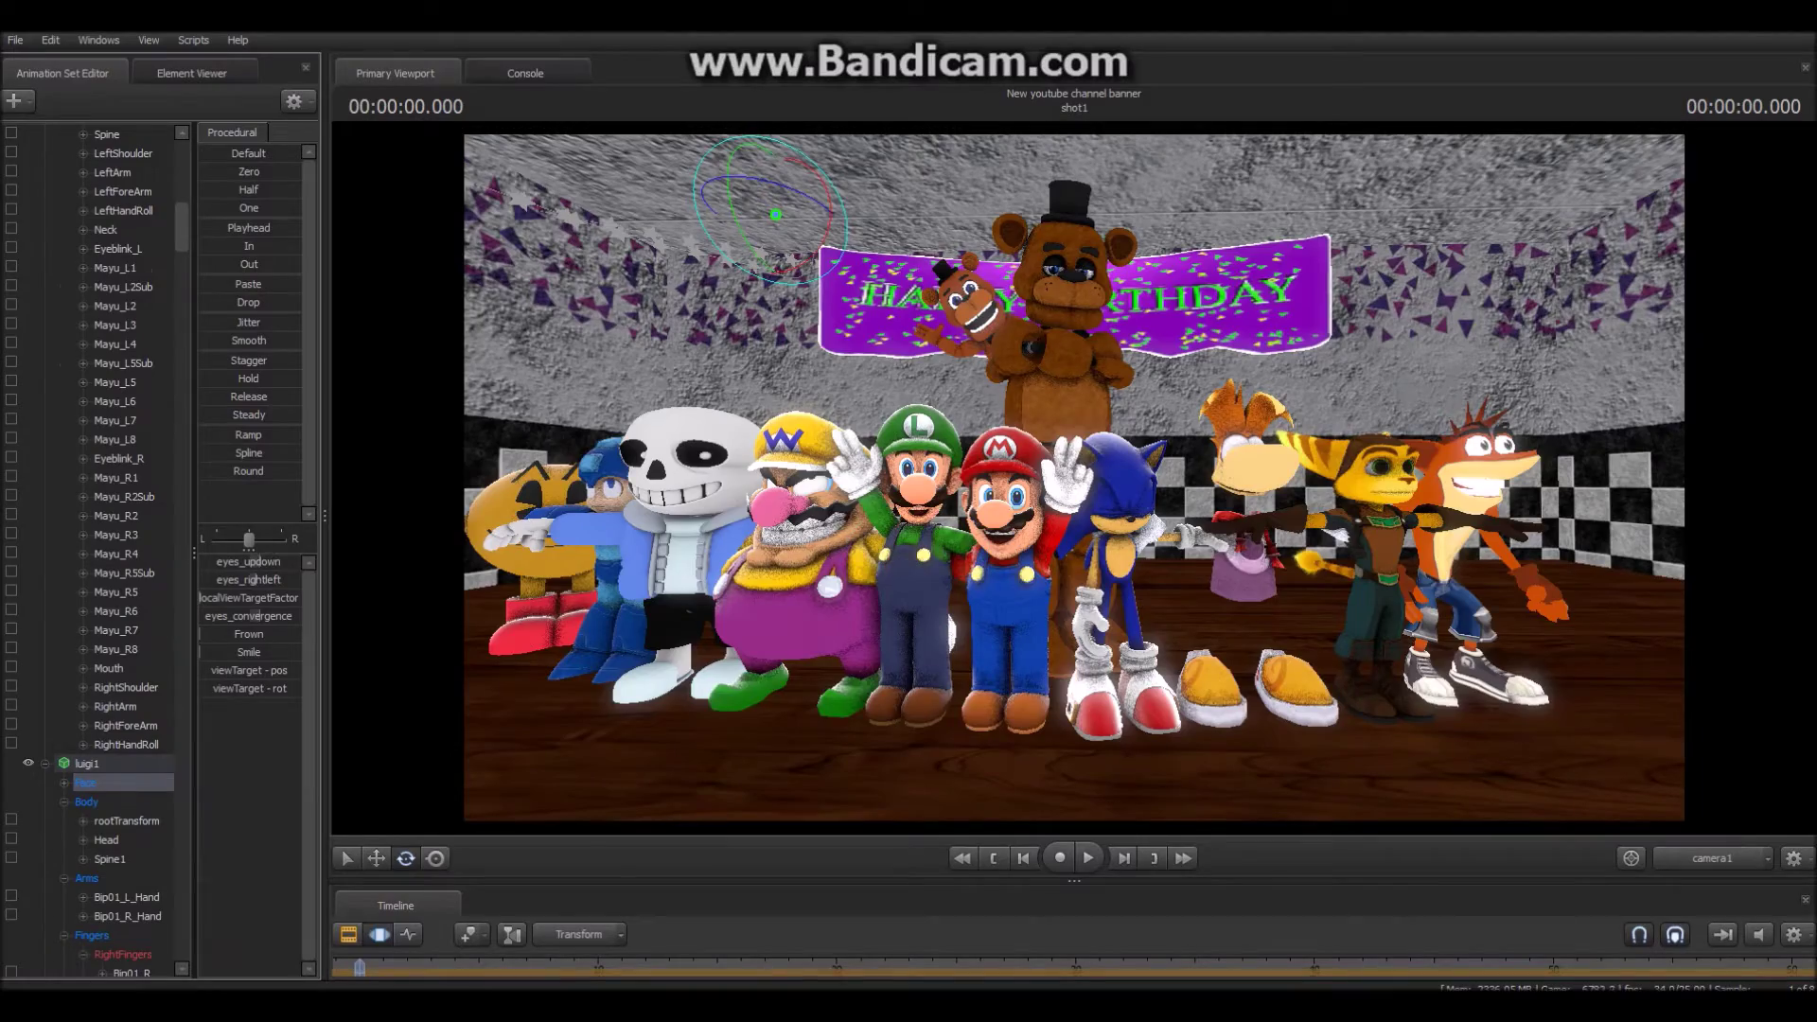
- Rotate Wario's right arm bones so that the hand is raised in front of his shoulder
{"action": "left_click", "coordinate": [1710, 857]}
{"action": "mouse_move", "coordinate": [1073, 477]}
{"action": "left_mouse_down"}
{"action": "mouse_move", "coordinate": [1073, 444]}
{"action": "mouse_move", "coordinate": [1074, 587]}
{"action": "mouse_move", "coordinate": [1032, 455]}
{"action": "mouse_move", "coordinate": [1073, 477]}
{"action": "left_mouse_up"}
{"action": "scroll", "coordinate": [113, 611], "scroll_direction": "down", "scroll_amount": 20}
{"action": "left_click", "coordinate": [86, 610]}
{"action": "left_click", "coordinate": [925, 608], "text": "ctrl"}
{"action": "left_click_drag", "start_coordinate": [925, 608], "coordinate": [958, 530]}
{"action": "mouse_move", "coordinate": [1073, 477]}
{"action": "left_mouse_down"}
{"action": "mouse_move", "coordinate": [1073, 332]}
{"action": "mouse_move", "coordinate": [1056, 360]}
{"action": "mouse_move", "coordinate": [1073, 445]}
{"action": "left_mouse_up"}
- Curl the finger bones of Wario's raised right hand one by one
{"action": "left_click", "coordinate": [1130, 388], "text": "ctrl"}
{"action": "left_click", "coordinate": [1003, 376], "text": "ctrl"}
{"action": "left_click_drag", "start_coordinate": [1003, 377], "coordinate": [1074, 360]}
{"action": "left_click", "coordinate": [882, 379], "text": "ctrl"}
{"action": "left_click", "coordinate": [757, 407], "text": "ctrl"}
{"action": "left_click", "coordinate": [1150, 470], "text": "ctrl"}
{"action": "left_click_drag", "start_coordinate": [1150, 470], "coordinate": [1176, 511], "text": "alt"}
{"action": "left_click", "coordinate": [1047, 487], "text": "ctrl"}
{"action": "left_click_drag", "start_coordinate": [1046, 464], "coordinate": [1047, 501]}
{"action": "left_click", "coordinate": [957, 501], "text": "ctrl"}
{"action": "left_click", "coordinate": [860, 520], "text": "ctrl"}
{"action": "left_click_drag", "start_coordinate": [860, 496], "coordinate": [860, 535]}
{"action": "left_click_drag", "start_coordinate": [861, 535], "coordinate": [1088, 518], "text": "alt"}
- Bend Wario's left arm so that the hand comes in front of his body
{"action": "left_click", "coordinate": [1047, 593], "text": "ctrl"}
{"action": "left_click_drag", "start_coordinate": [1074, 477], "coordinate": [1192, 477]}
{"action": "left_click", "coordinate": [1079, 542], "text": "ctrl"}
{"action": "left_click_drag", "start_coordinate": [1079, 542], "coordinate": [1231, 568], "text": "alt"}
{"action": "left_click_drag", "start_coordinate": [1073, 477], "coordinate": [1073, 530]}
{"action": "mouse_move", "coordinate": [1117, 511]}
{"action": "left_mouse_down"}
{"action": "mouse_move", "coordinate": [1122, 532]}
{"action": "mouse_move", "coordinate": [1108, 511]}
{"action": "left_mouse_up"}
{"action": "mouse_move", "coordinate": [1073, 477]}
{"action": "left_mouse_down"}
{"action": "mouse_move", "coordinate": [1231, 477]}
{"action": "mouse_move", "coordinate": [1230, 539]}
{"action": "mouse_move", "coordinate": [1073, 477]}
{"action": "left_mouse_up"}
- Curl the ring and pinky fingers of Wario's left hand toward the palm
{"action": "left_click", "coordinate": [1187, 398], "text": "ctrl"}
{"action": "left_click", "coordinate": [1132, 573], "text": "ctrl"}
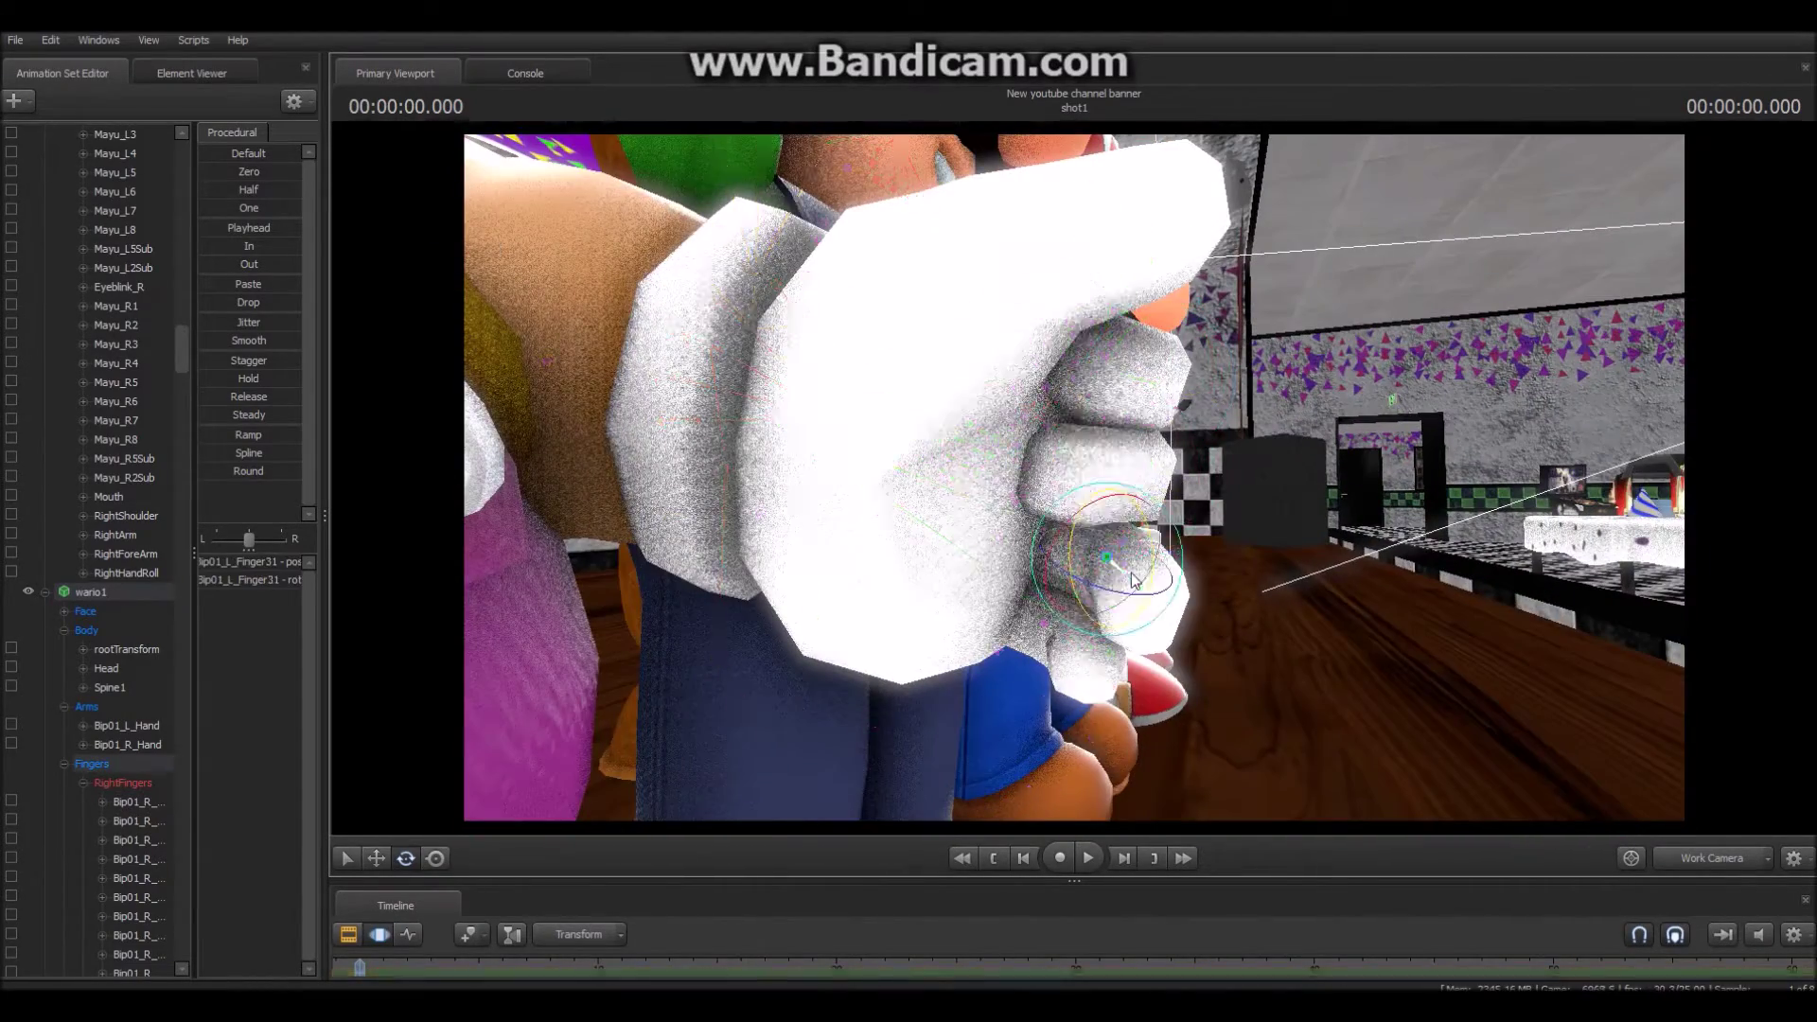
{"action": "left_click_drag", "start_coordinate": [1132, 573], "coordinate": [1150, 596]}
{"action": "left_click_drag", "start_coordinate": [1150, 596], "coordinate": [1136, 635], "text": "alt"}
{"action": "left_click", "coordinate": [1100, 678], "text": "ctrl"}
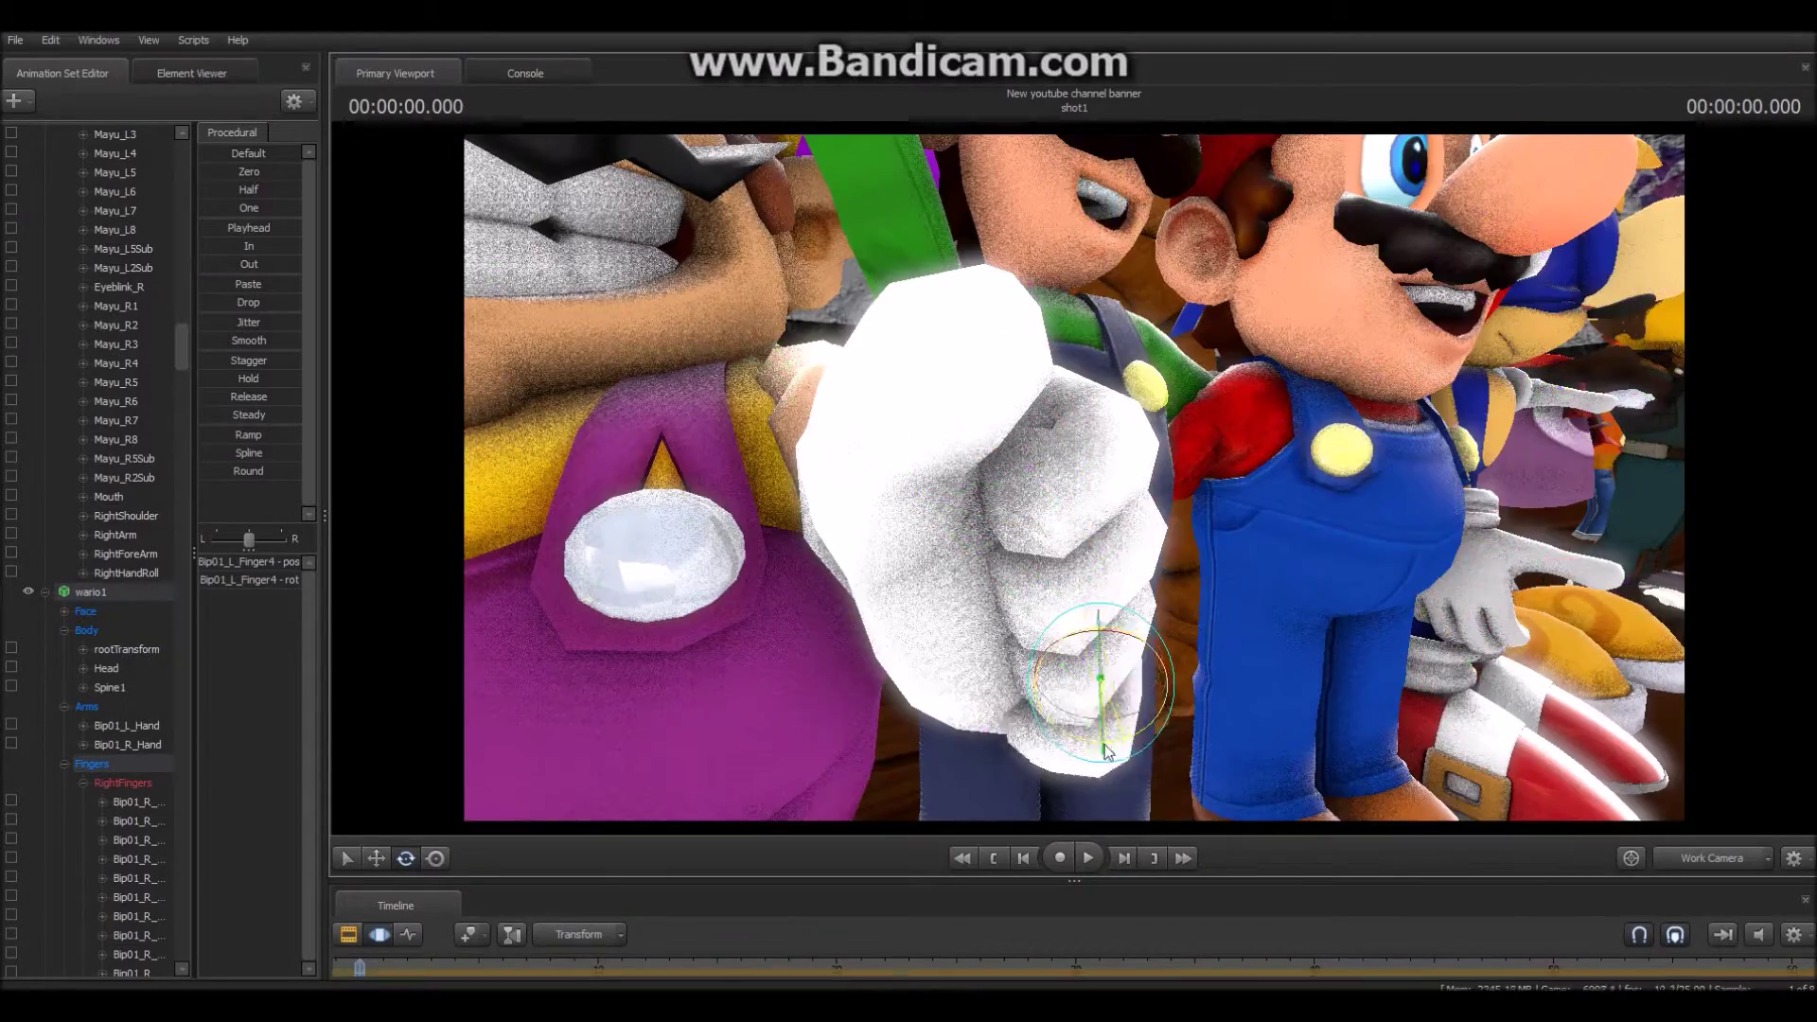
{"action": "right_click_drag", "start_coordinate": [1126, 744], "coordinate": [1094, 524], "text": "alt"}
- Refine the remaining finger bones of Wario's left hand into a loosely closed pose
{"action": "left_click", "coordinate": [1094, 524], "text": "ctrl"}
{"action": "left_click", "coordinate": [1113, 559], "text": "ctrl"}
{"action": "left_click_drag", "start_coordinate": [1112, 558], "coordinate": [1032, 511], "text": "alt"}
{"action": "left_click", "coordinate": [1052, 503], "text": "ctrl"}
{"action": "left_click", "coordinate": [1064, 535], "text": "ctrl"}
{"action": "left_click", "coordinate": [1027, 568], "text": "ctrl"}
{"action": "left_click", "coordinate": [1049, 503], "text": "ctrl"}
{"action": "left_click", "coordinate": [1065, 536], "text": "ctrl"}
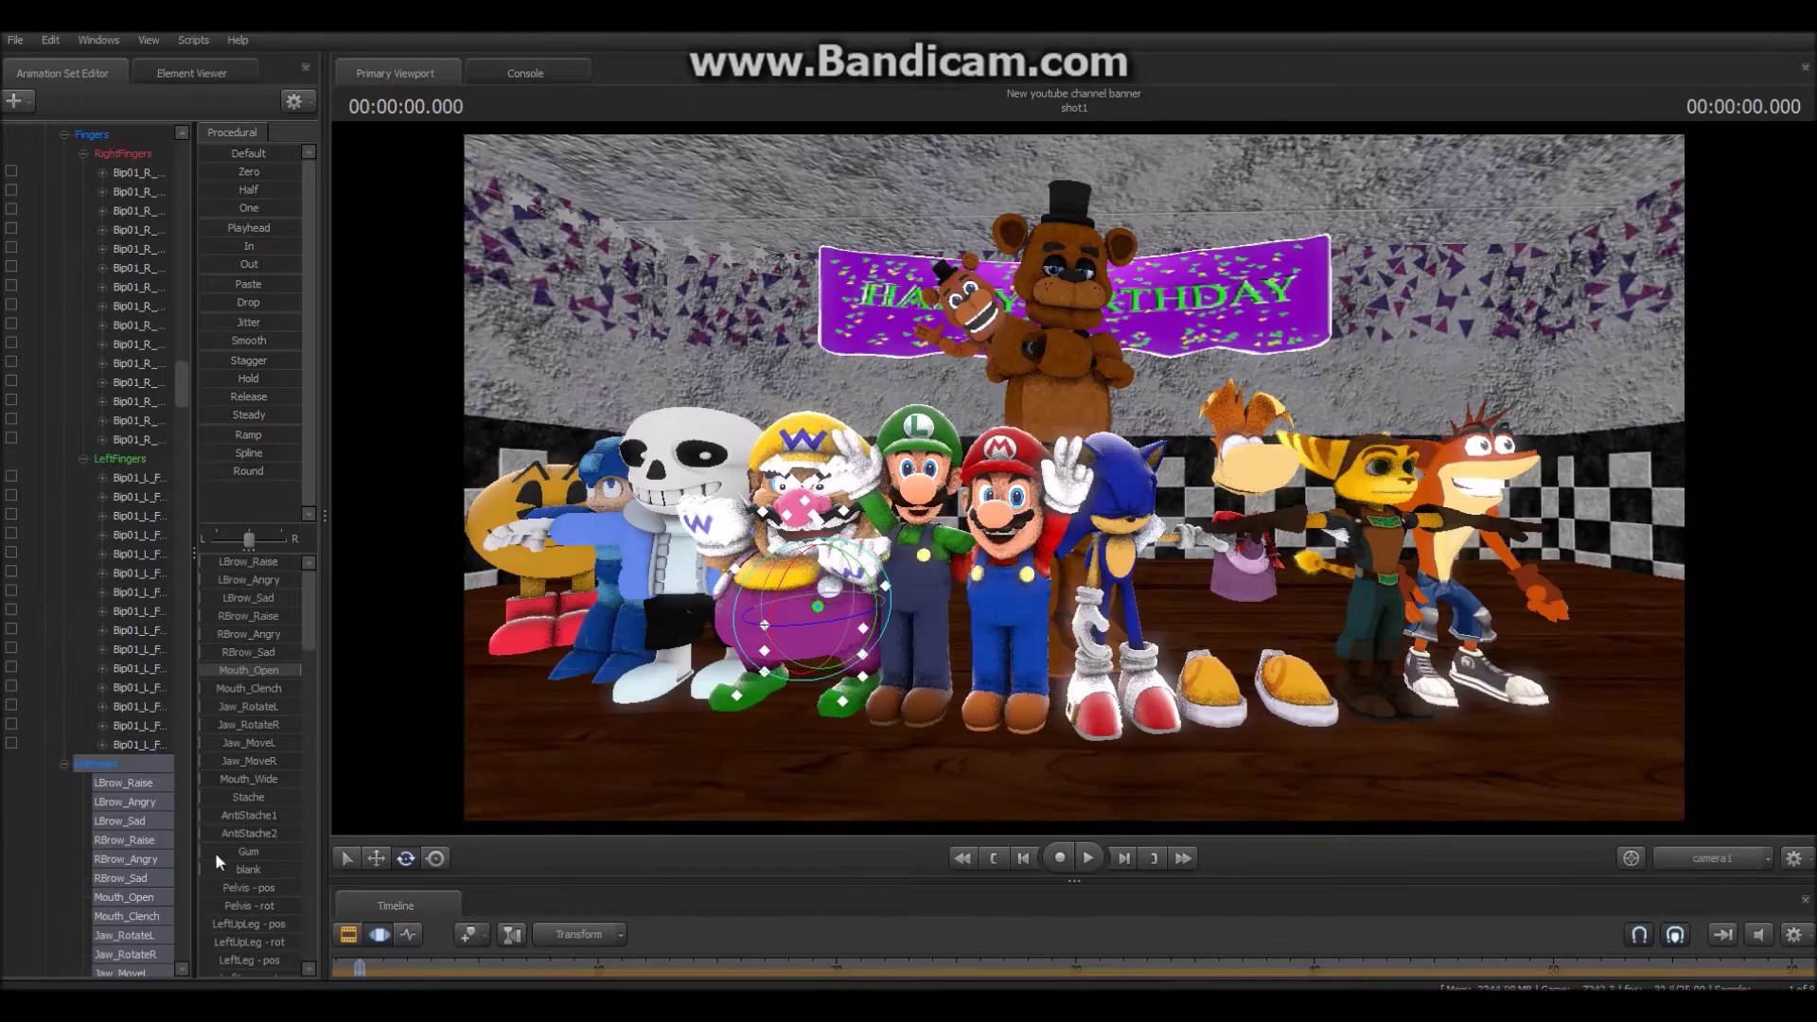
- Shape Wario's expression with an open mouth, adjusted eyes, a partly raised left brow and a partly angry right brow
{"action": "scroll", "coordinate": [152, 731], "scroll_direction": "down", "scroll_amount": 15}
{"action": "scroll", "coordinate": [151, 730], "scroll_direction": "up", "scroll_amount": 10}
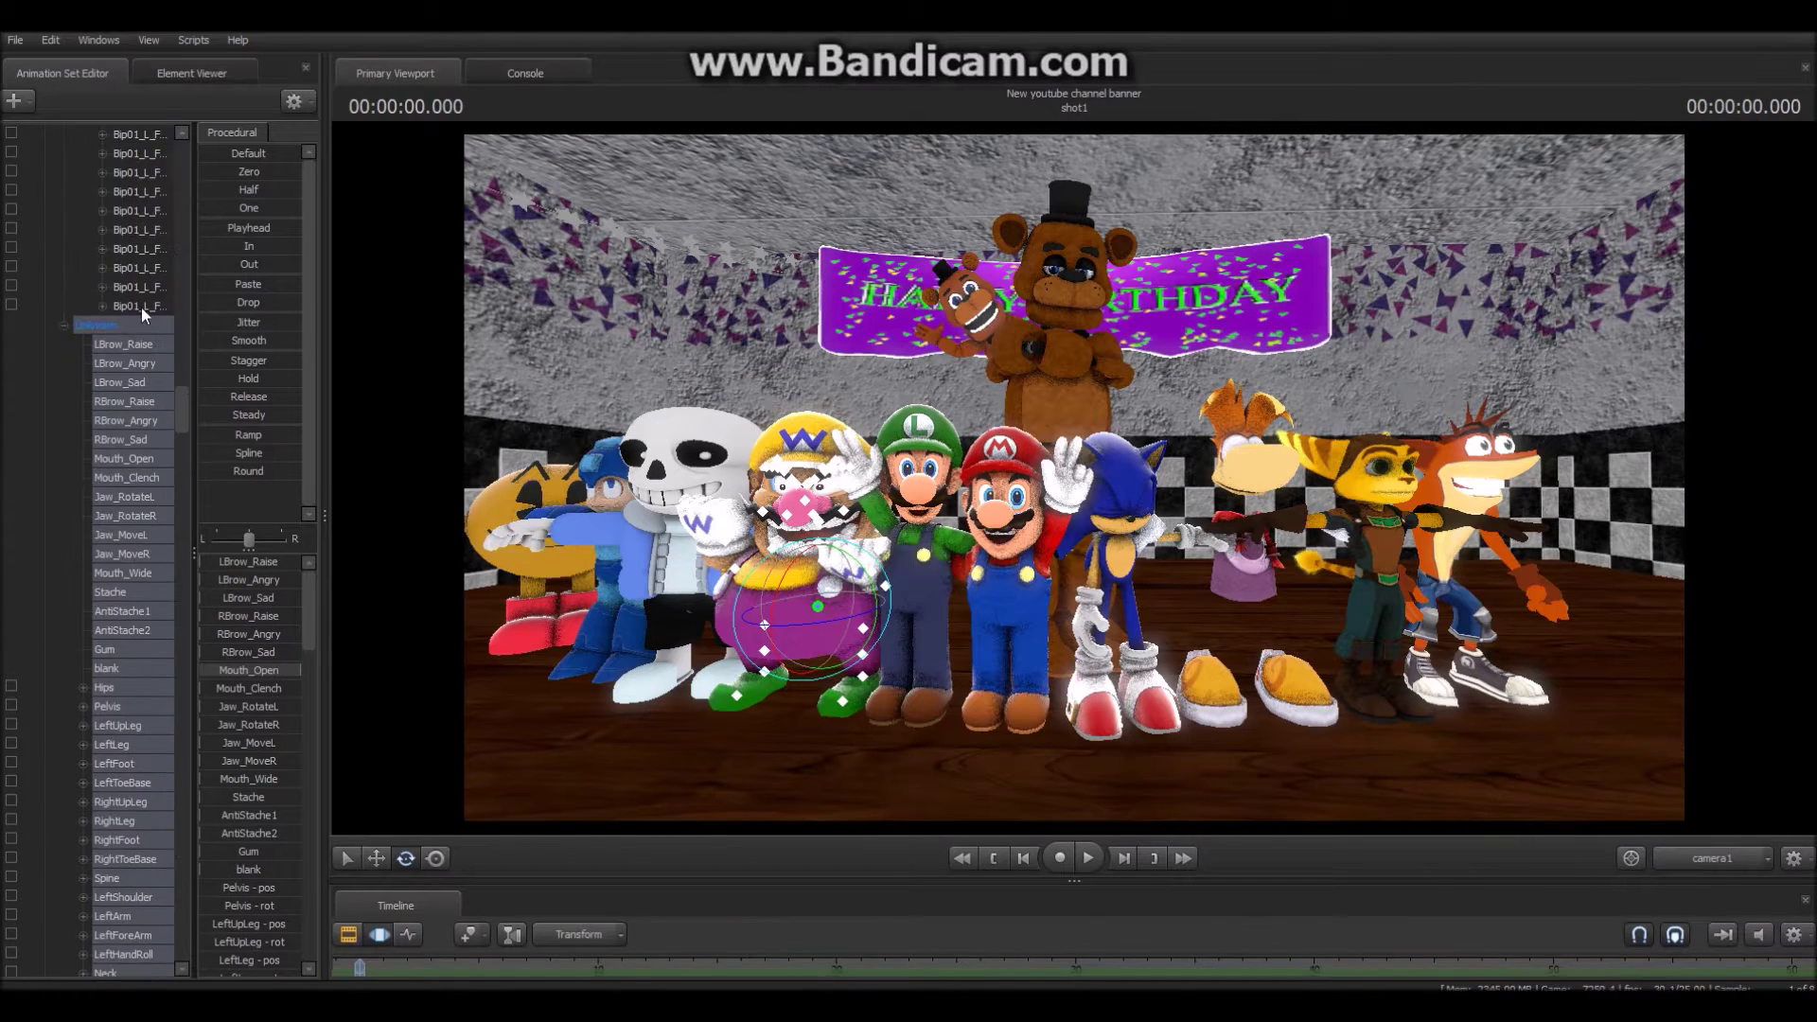
{"action": "scroll", "coordinate": [123, 378], "scroll_direction": "up", "scroll_amount": 14}
{"action": "left_click", "coordinate": [87, 344]}
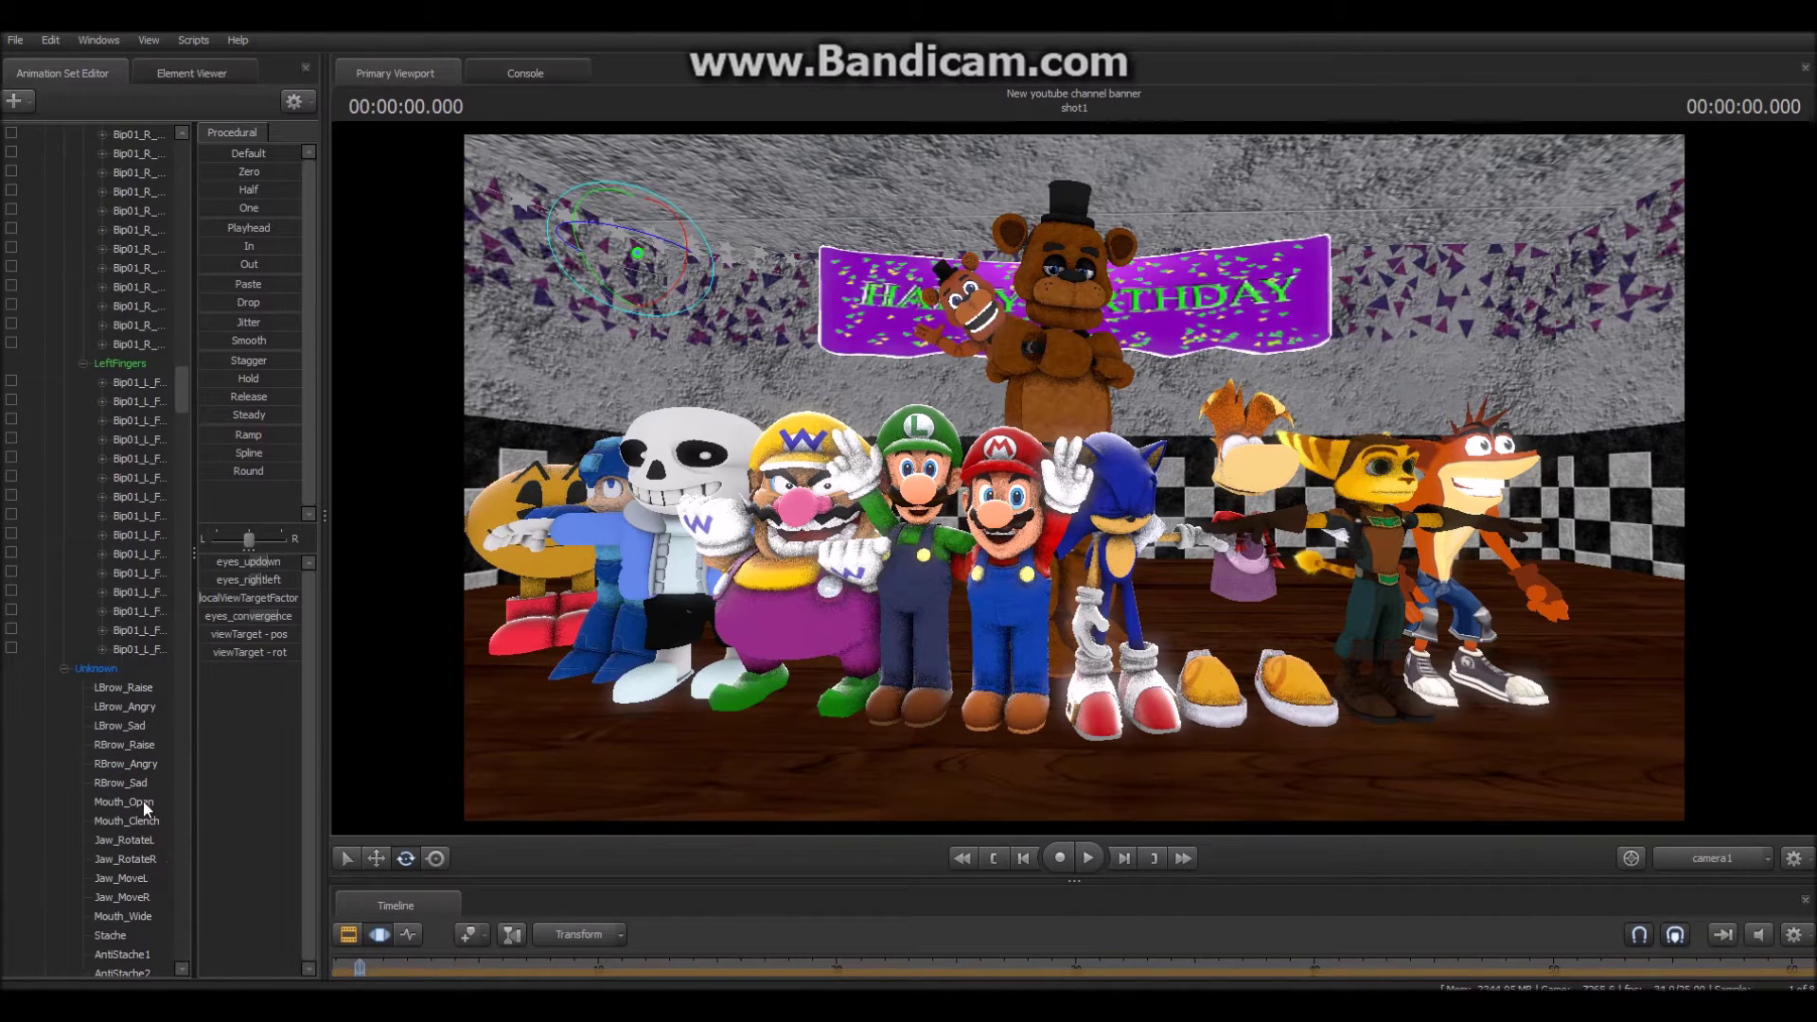
{"action": "left_click", "coordinate": [125, 670]}
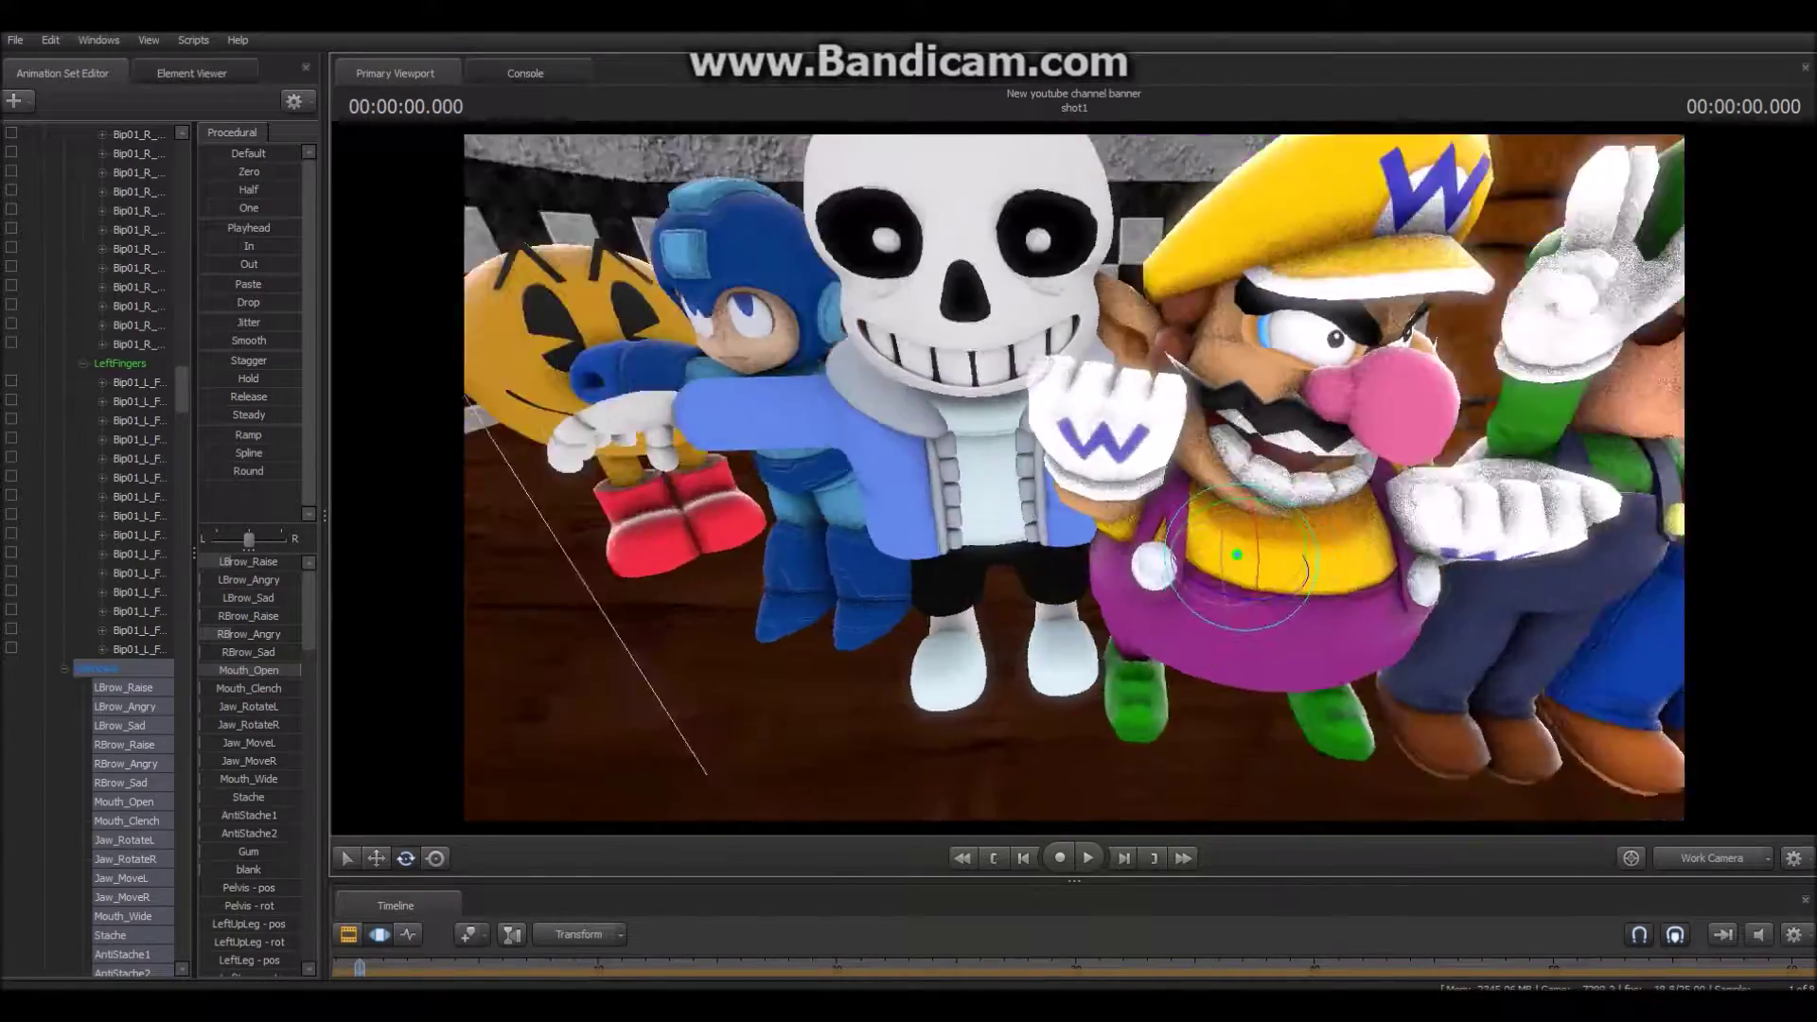
- Rotate Sans's arms down to the sides of his jacket and adjust his neck
{"action": "left_click", "coordinate": [771, 446], "text": "ctrl"}
{"action": "left_click_drag", "start_coordinate": [857, 488], "coordinate": [1107, 621]}
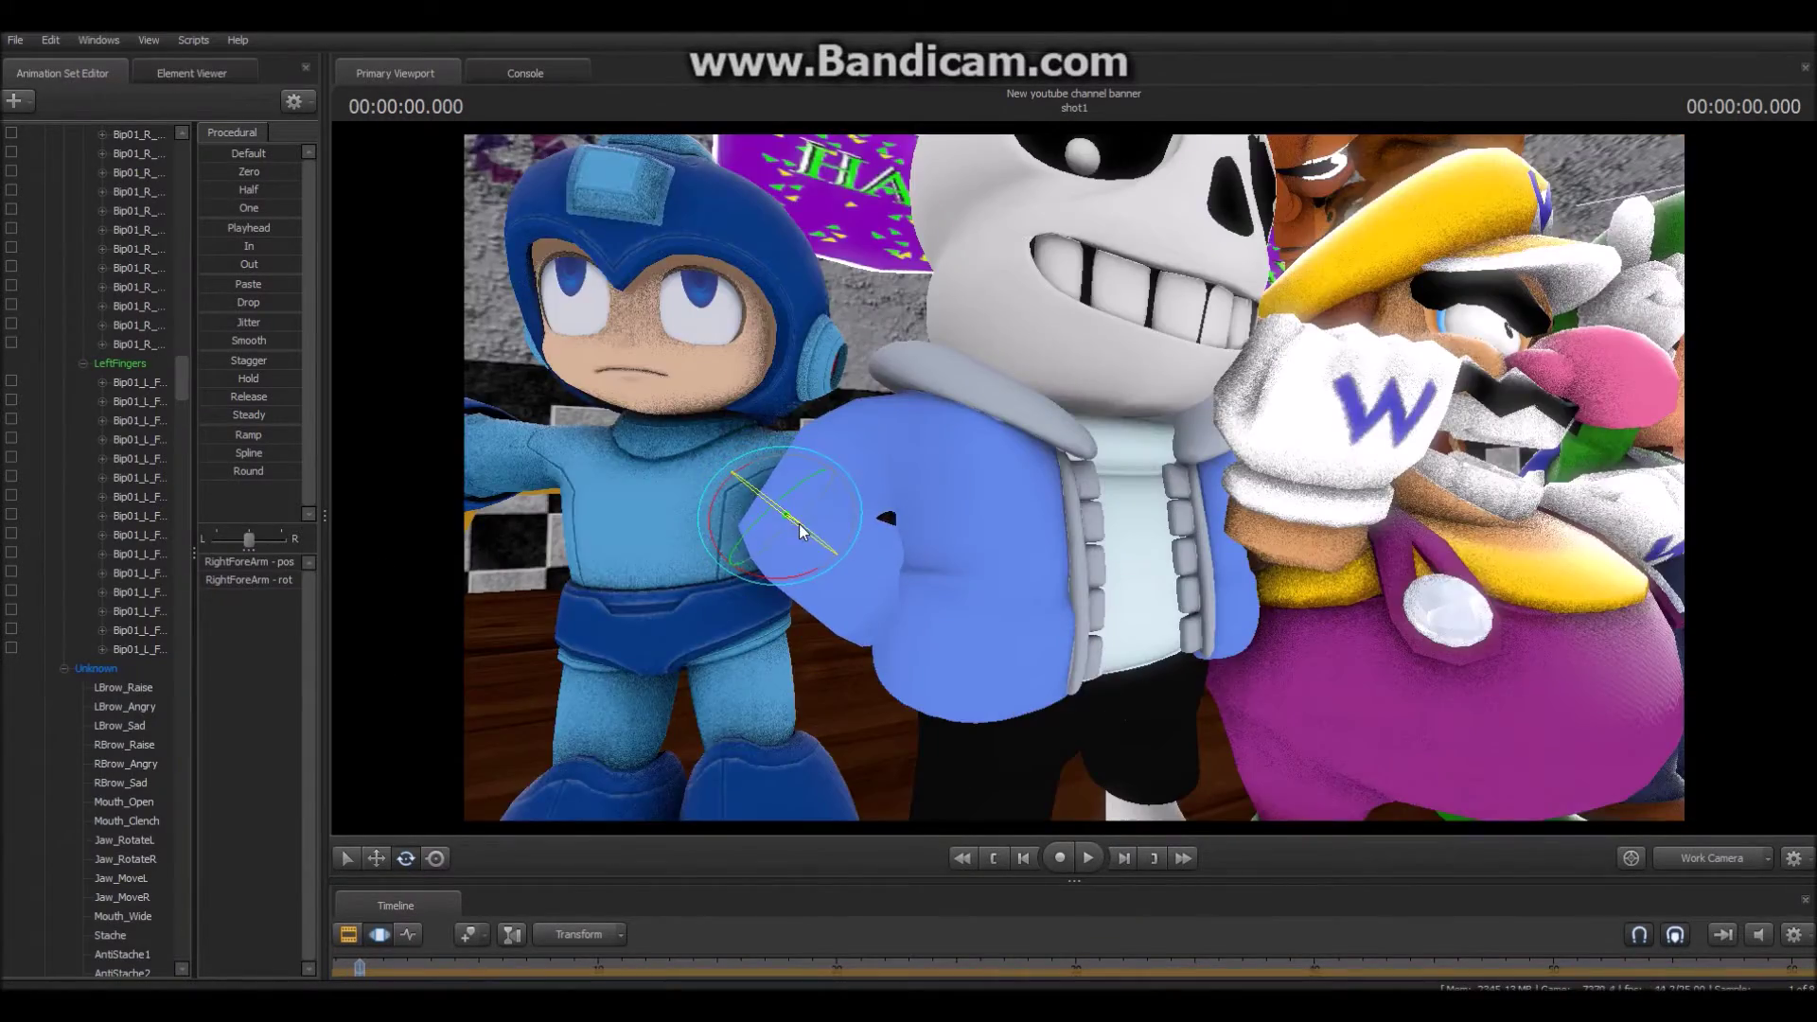
{"action": "left_click", "coordinate": [1048, 451], "text": "ctrl"}
{"action": "key", "text": "Tab"}
{"action": "key", "text": "Tab"}
{"action": "left_click", "coordinate": [1108, 621], "text": "ctrl"}
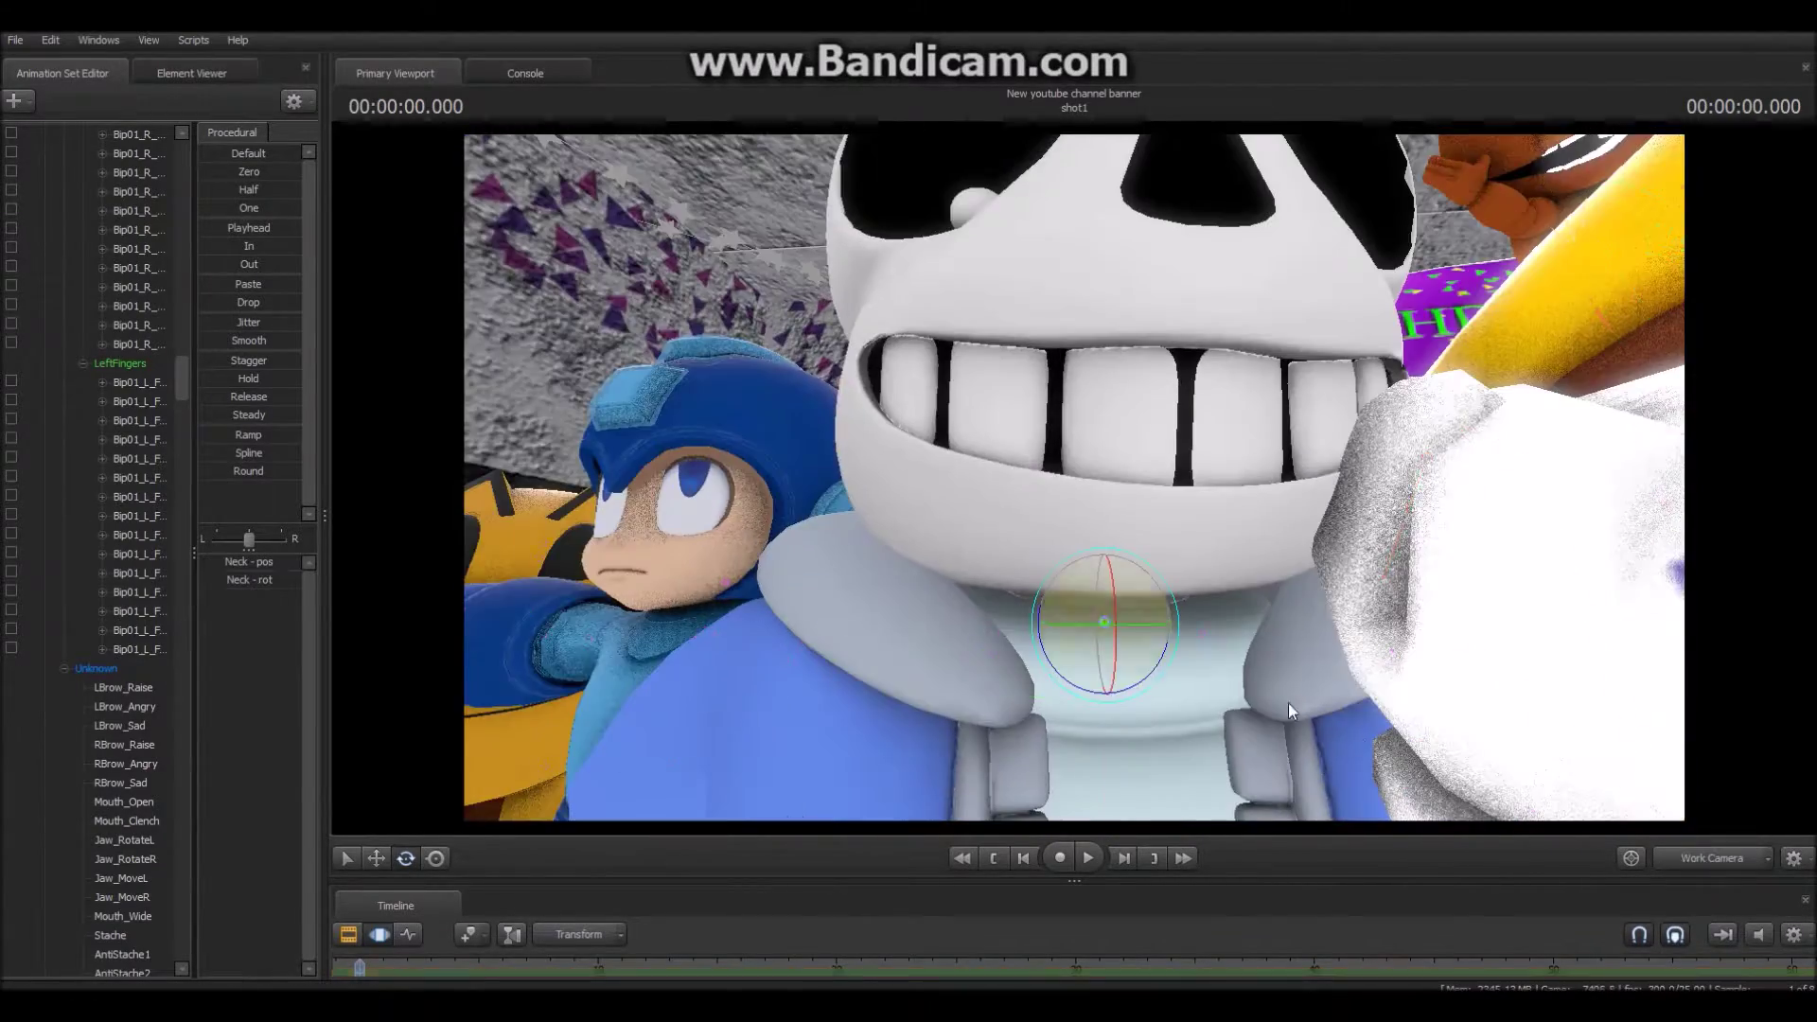
{"action": "key", "text": "Tab"}
- Give Sans a glowing cyan left eye through the model options of sans1
{"action": "scroll", "coordinate": [106, 424], "scroll_direction": "down", "scroll_amount": 20}
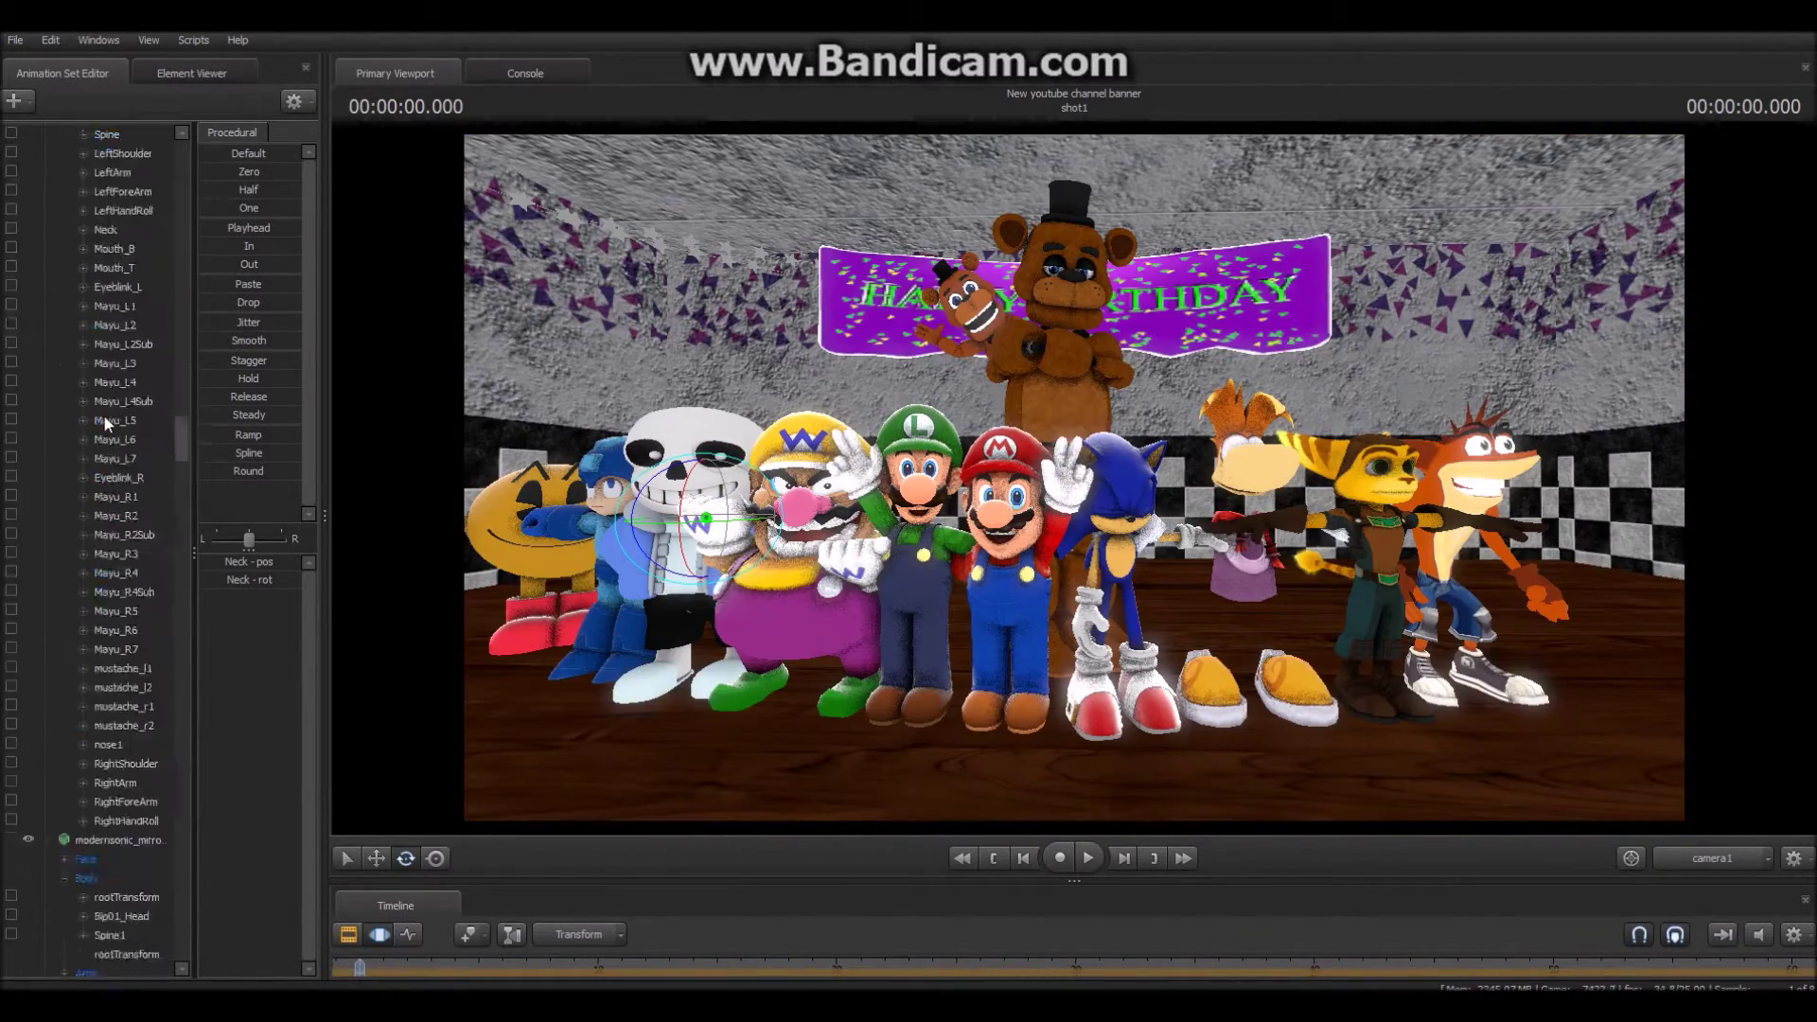
{"action": "scroll", "coordinate": [105, 694], "scroll_direction": "down", "scroll_amount": 5}
{"action": "left_click", "coordinate": [101, 687]}
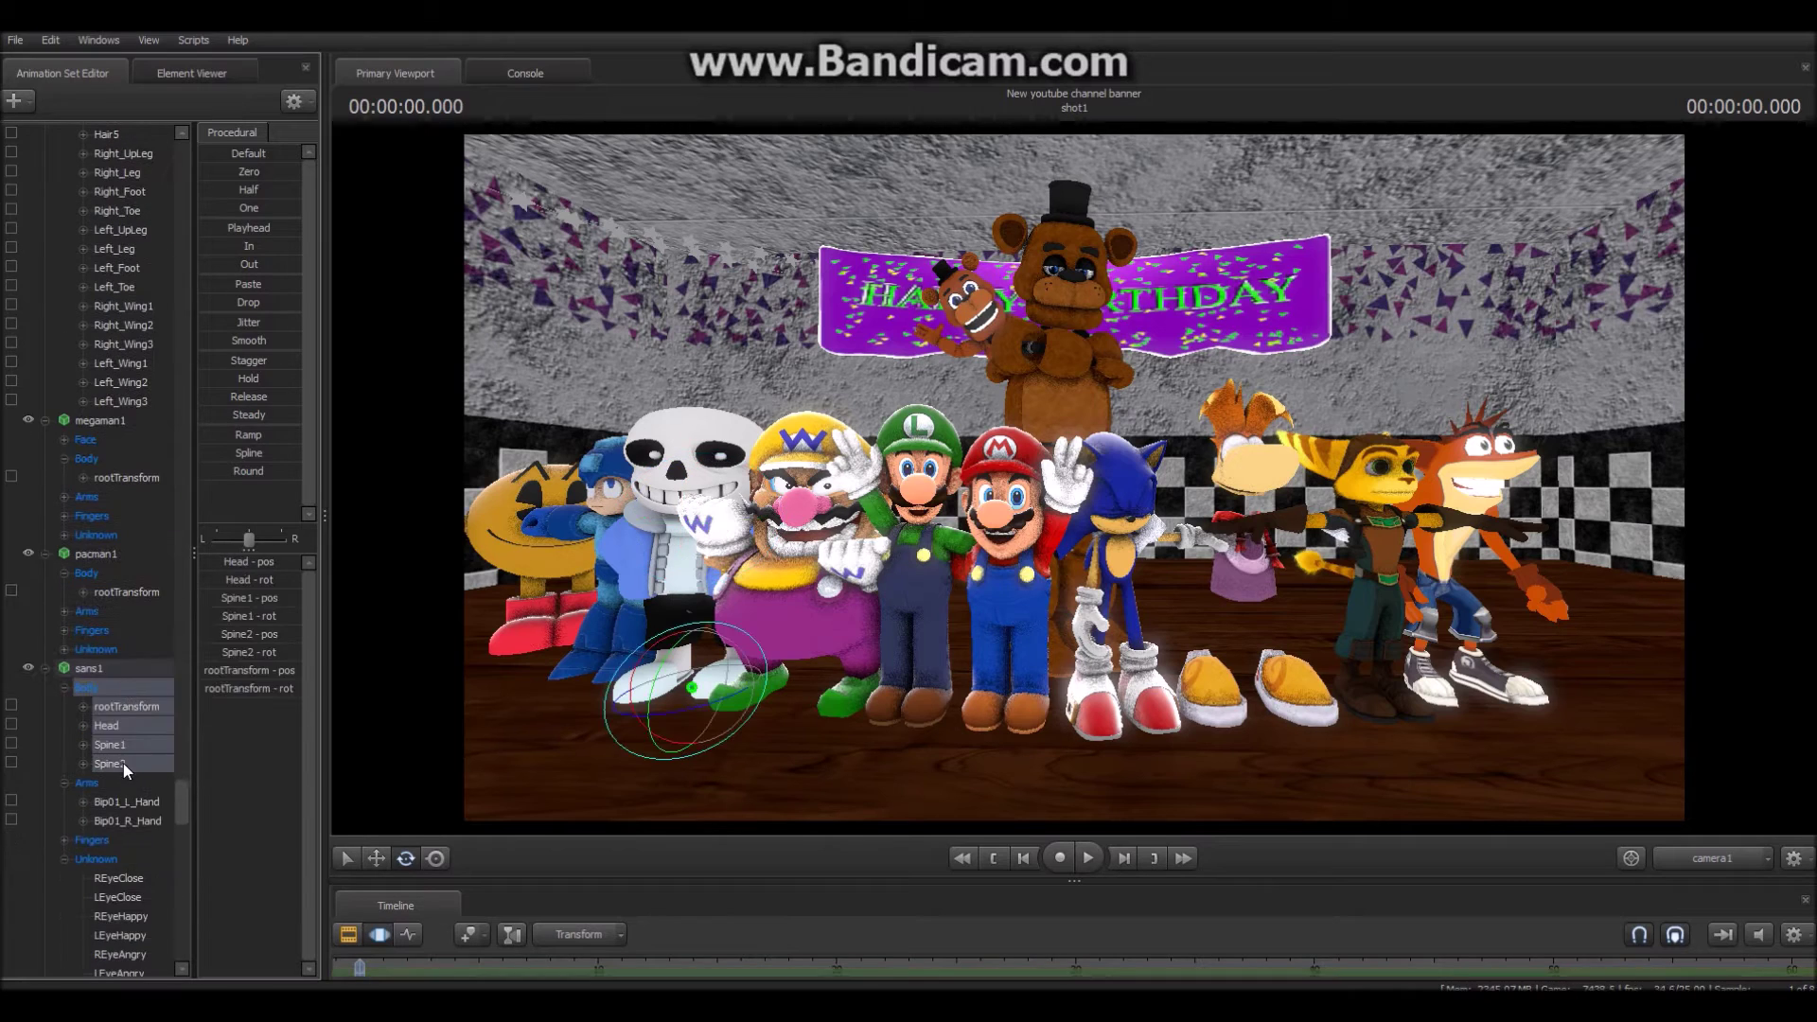
{"action": "left_click", "coordinate": [103, 858]}
{"action": "right_click", "coordinate": [87, 666]}
{"action": "left_click", "coordinate": [374, 949]}
{"action": "right_click", "coordinate": [149, 668]}
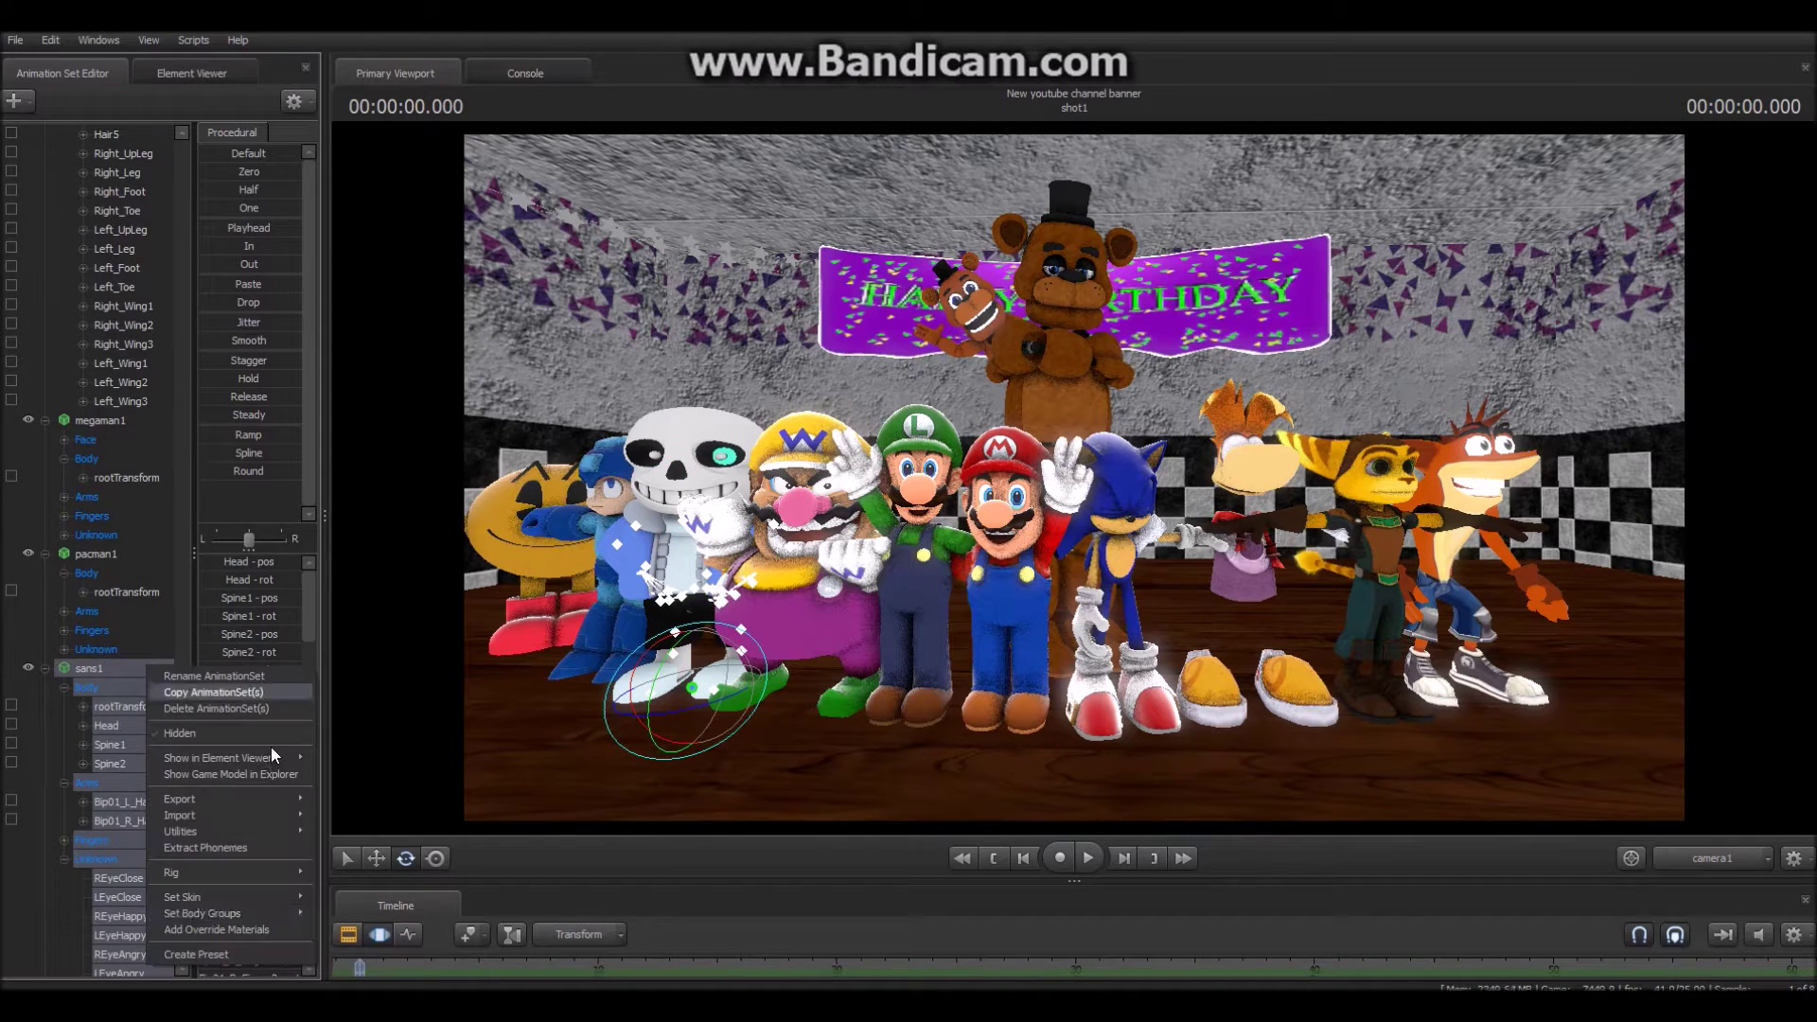
{"action": "left_click", "coordinate": [430, 967]}
- Show the Unknown facial controls of sans1 and change its body group options
{"action": "left_click", "coordinate": [96, 858]}
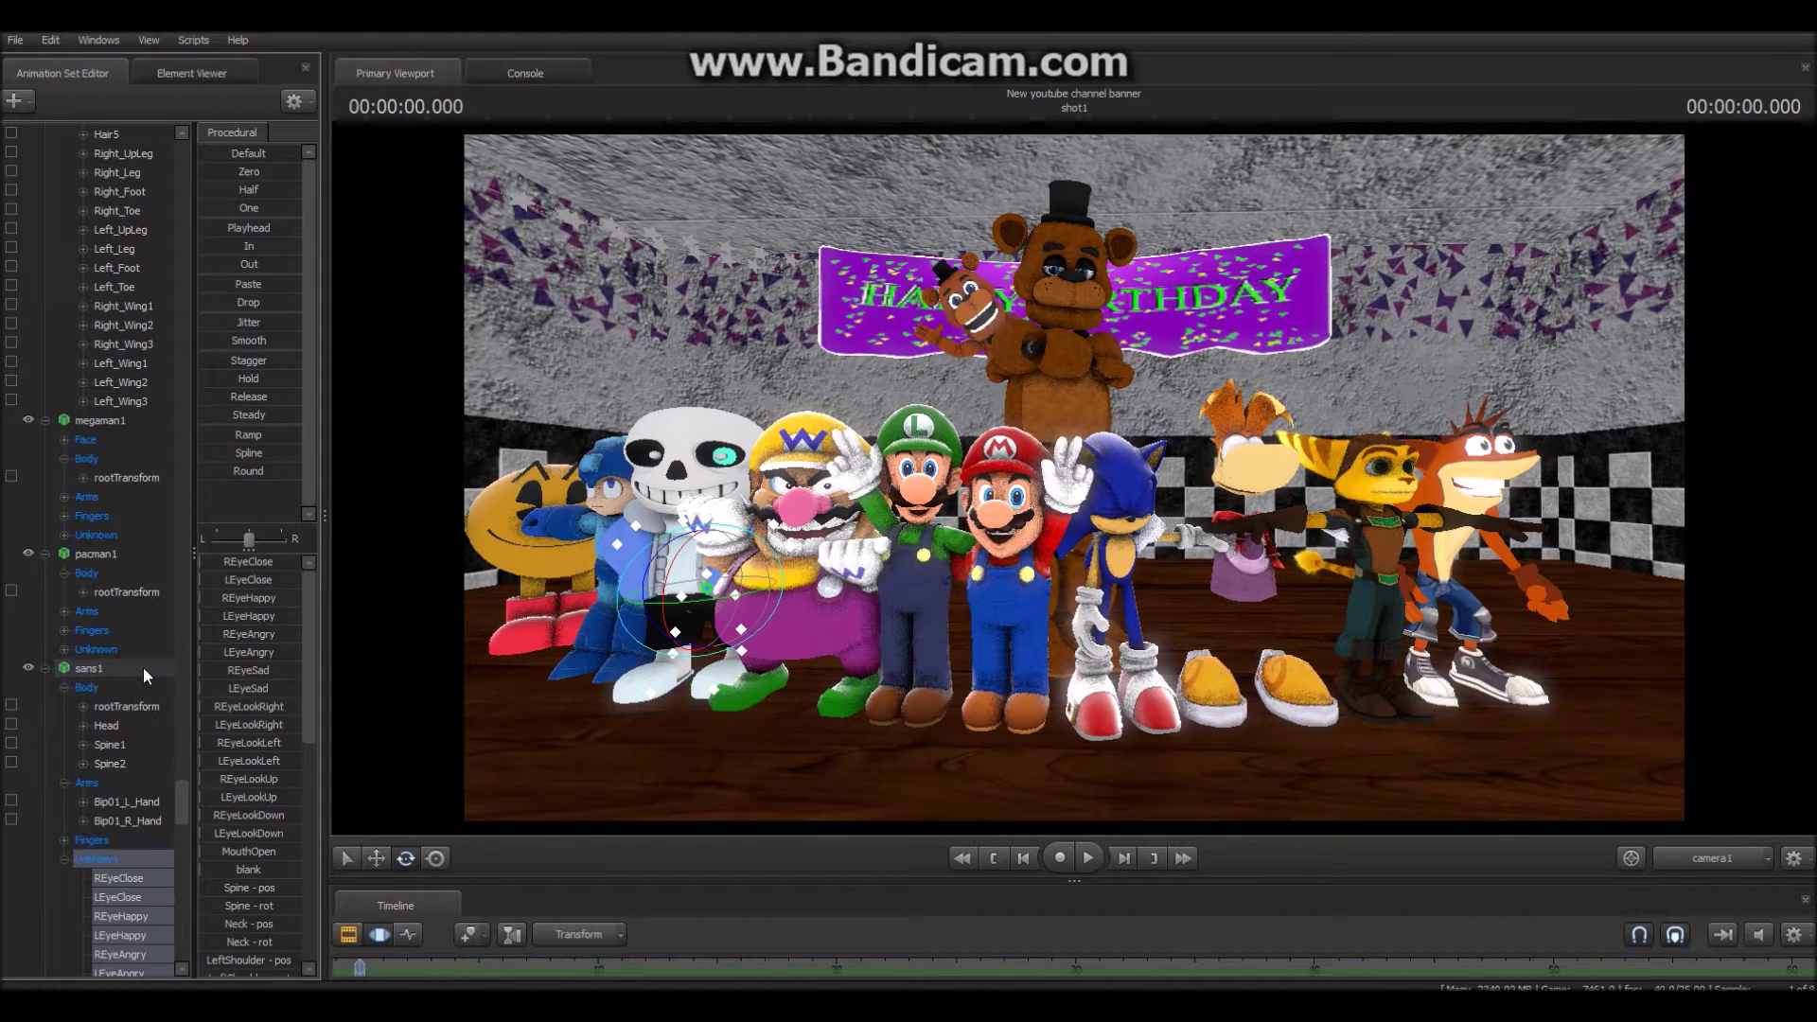
{"action": "right_click", "coordinate": [120, 668]}
{"action": "left_click", "coordinate": [293, 914]}
{"action": "right_click", "coordinate": [149, 668]}
{"action": "left_click", "coordinate": [374, 945]}
- Rotate Mega Man's right arm down from its outstretched pose
{"action": "left_click", "coordinate": [1711, 857]}
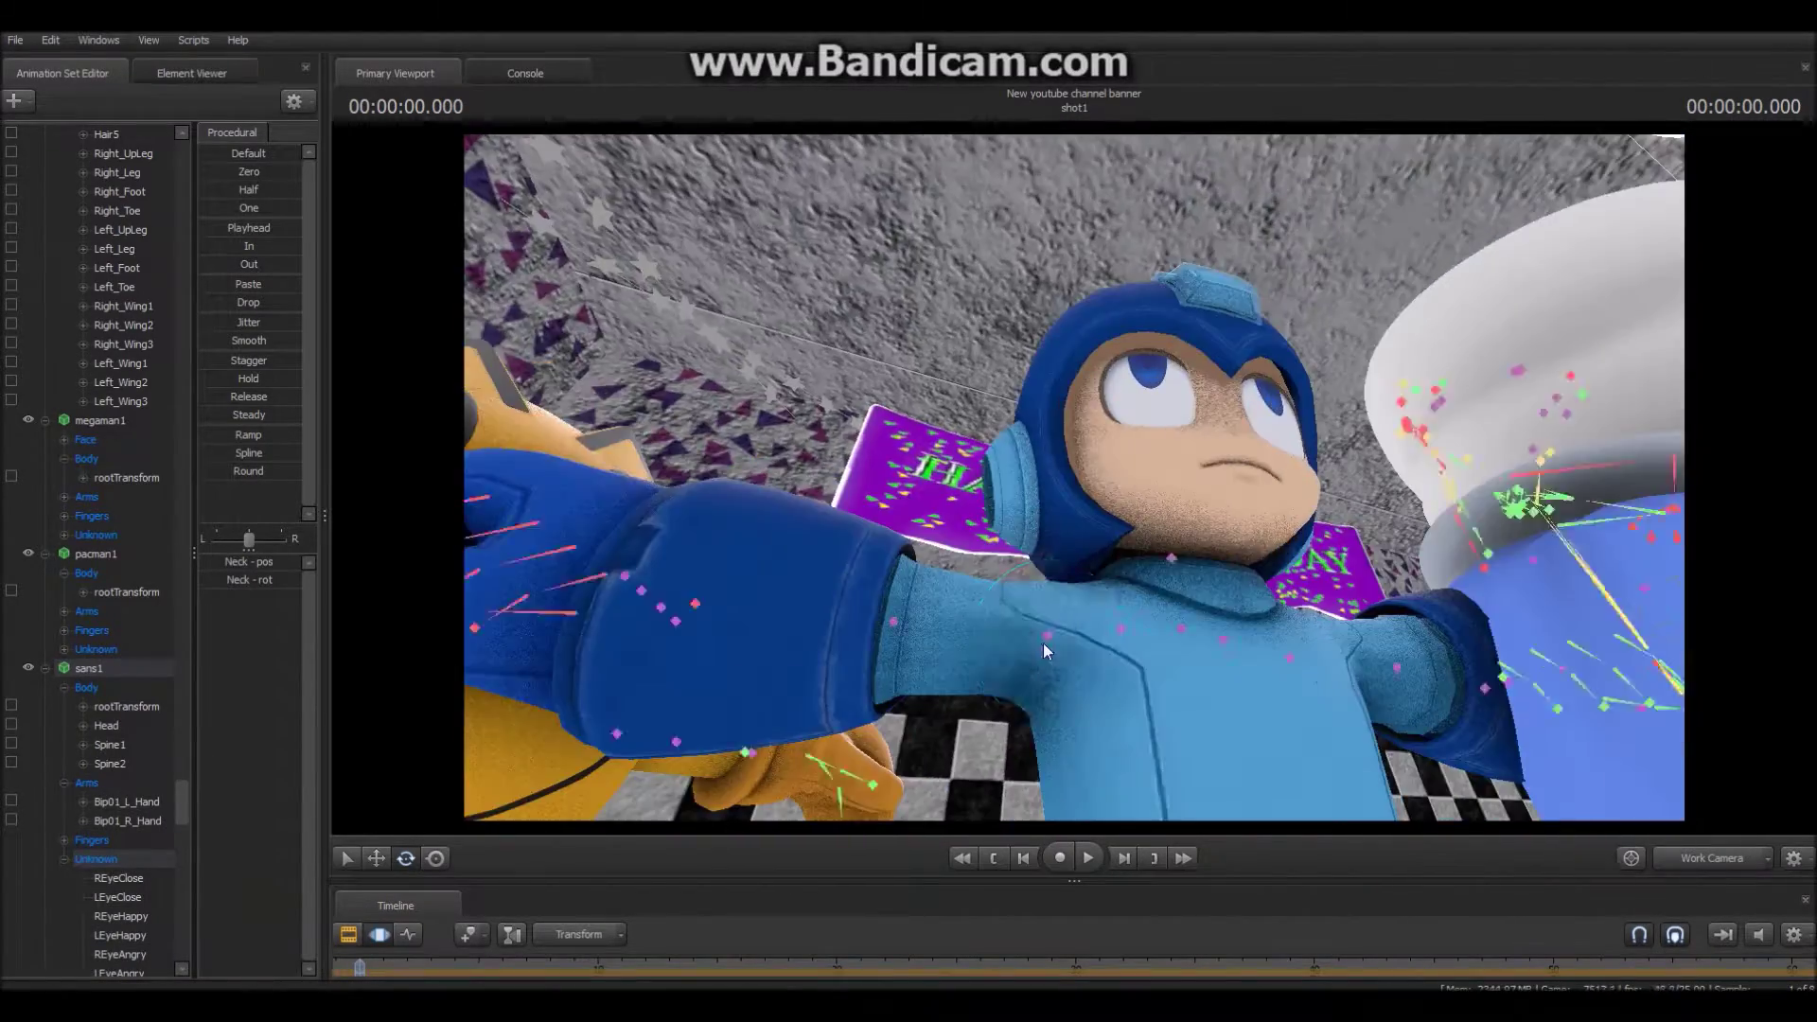
{"action": "left_click", "coordinate": [1046, 640], "text": "ctrl"}
{"action": "left_click_drag", "start_coordinate": [1044, 644], "coordinate": [1122, 501]}
- Curl the fingers of Mega Man's right hand toward the palm
{"action": "left_click", "coordinate": [1130, 596], "text": "ctrl"}
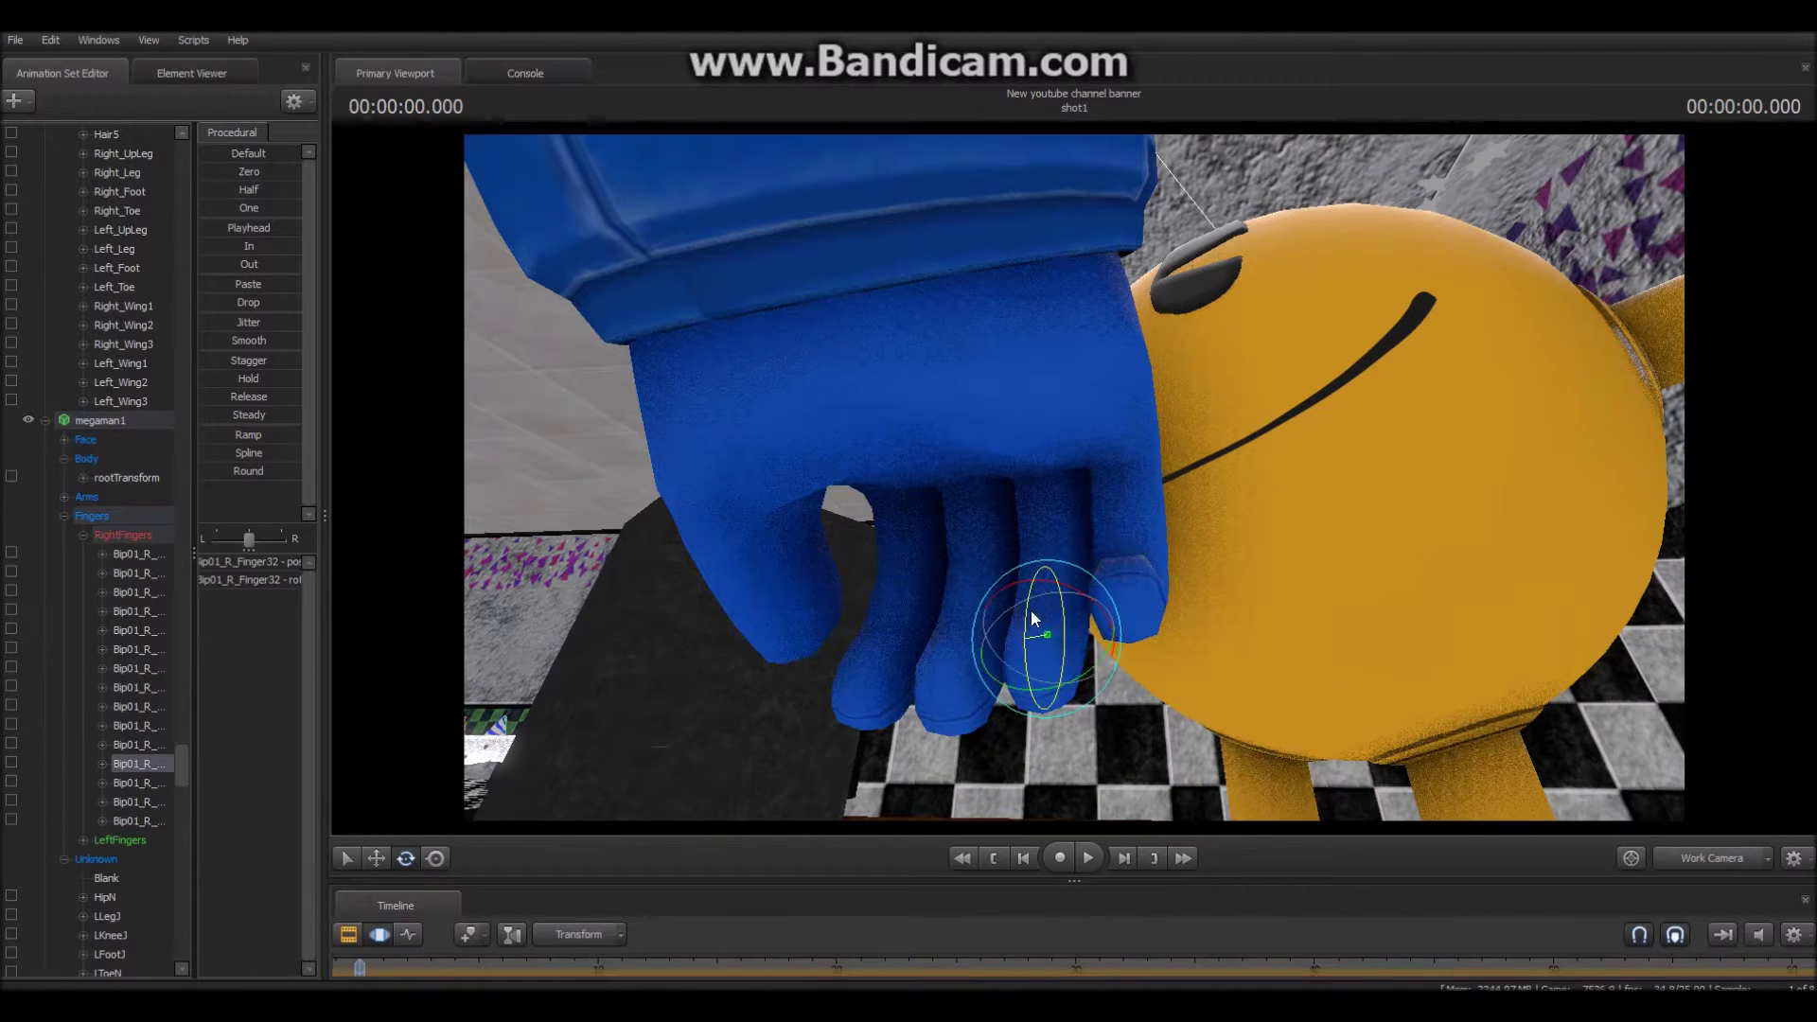
{"action": "left_click_drag", "start_coordinate": [952, 603], "coordinate": [961, 581]}
{"action": "left_click", "coordinate": [883, 653], "text": "ctrl"}
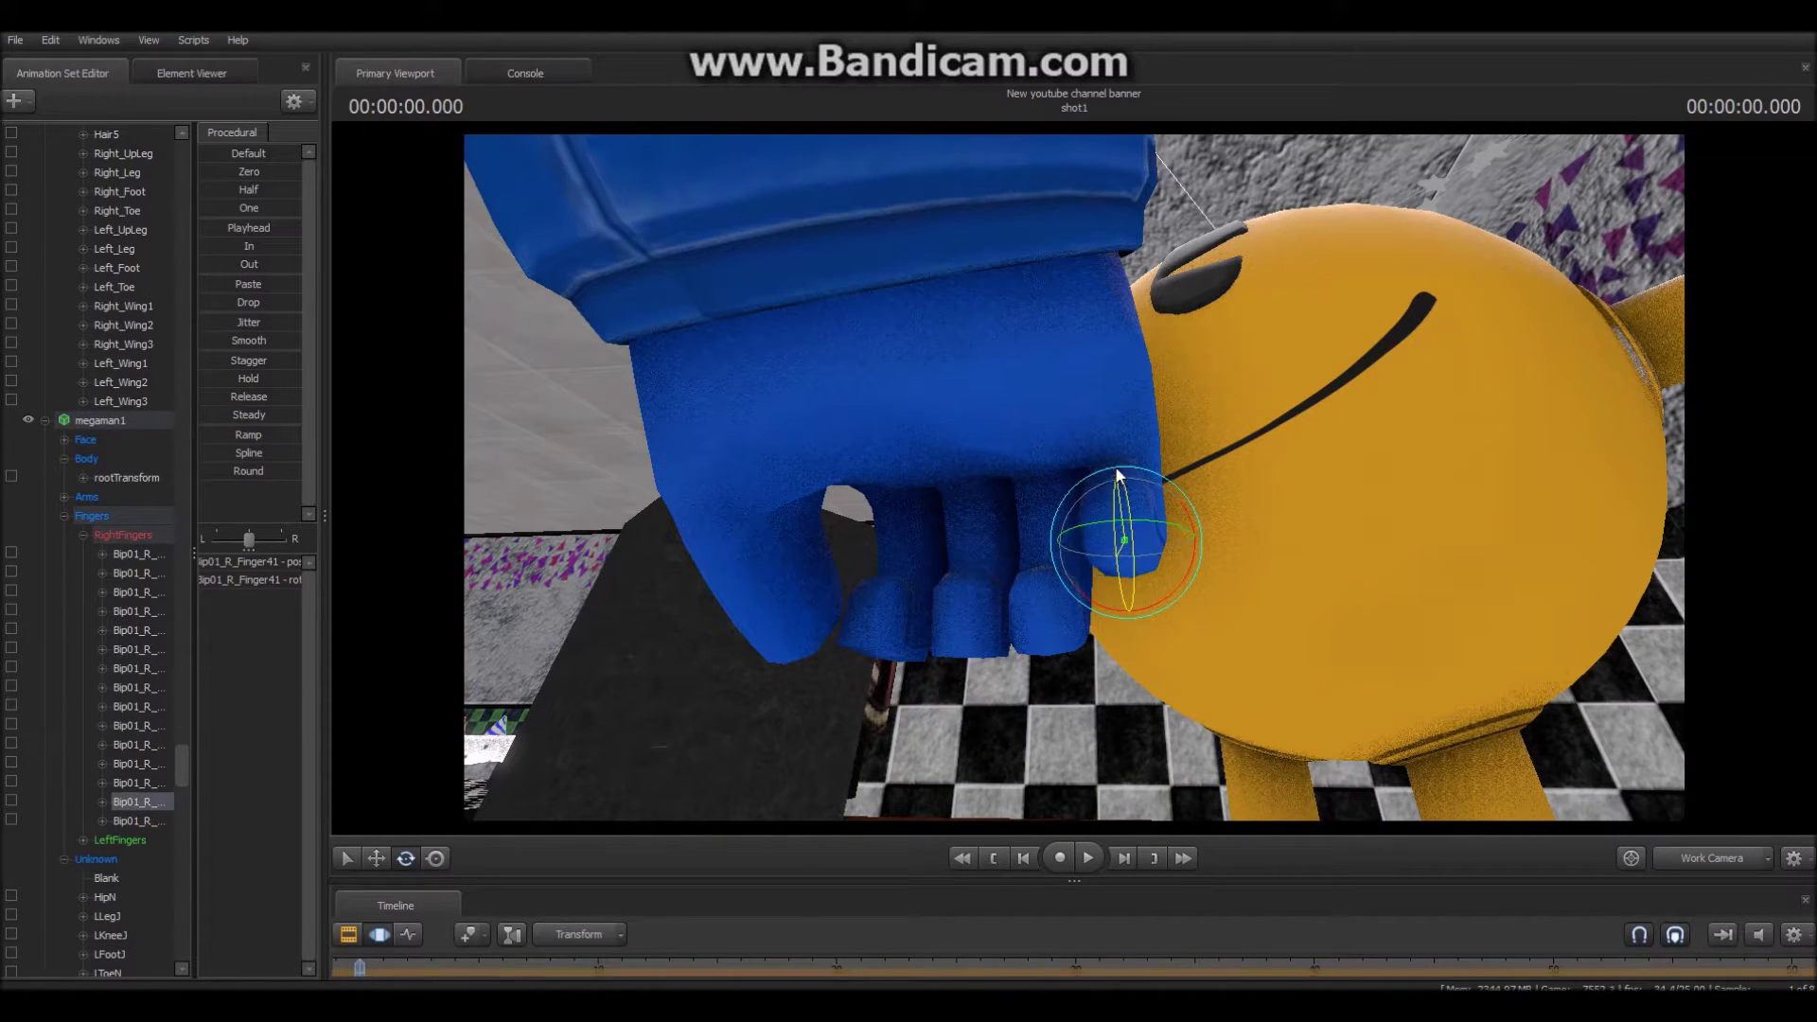
{"action": "left_click", "coordinate": [964, 604]}
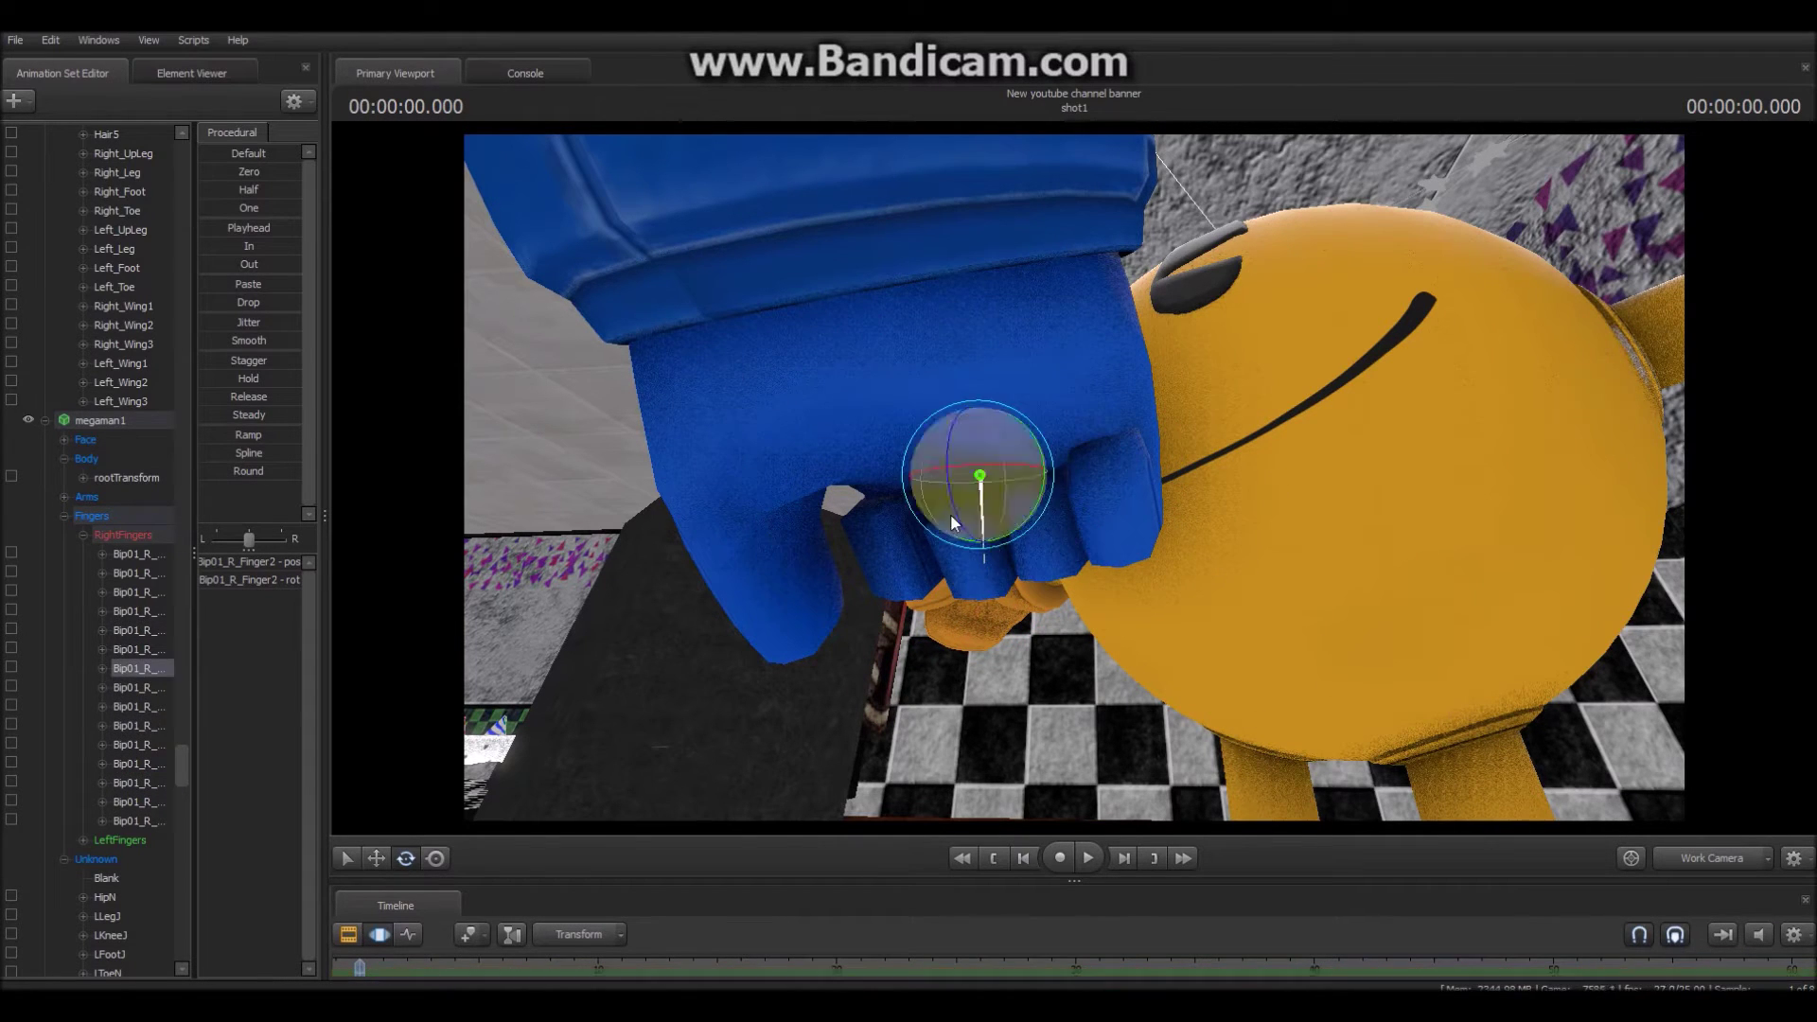
{"action": "left_click_drag", "start_coordinate": [863, 507], "coordinate": [890, 544]}
{"action": "left_click_drag", "start_coordinate": [890, 544], "coordinate": [946, 454]}
{"action": "left_click", "coordinate": [1079, 467], "text": "ctrl"}
- Delete Mega Man and Pac-Man from the scene
{"action": "left_click", "coordinate": [1681, 866]}
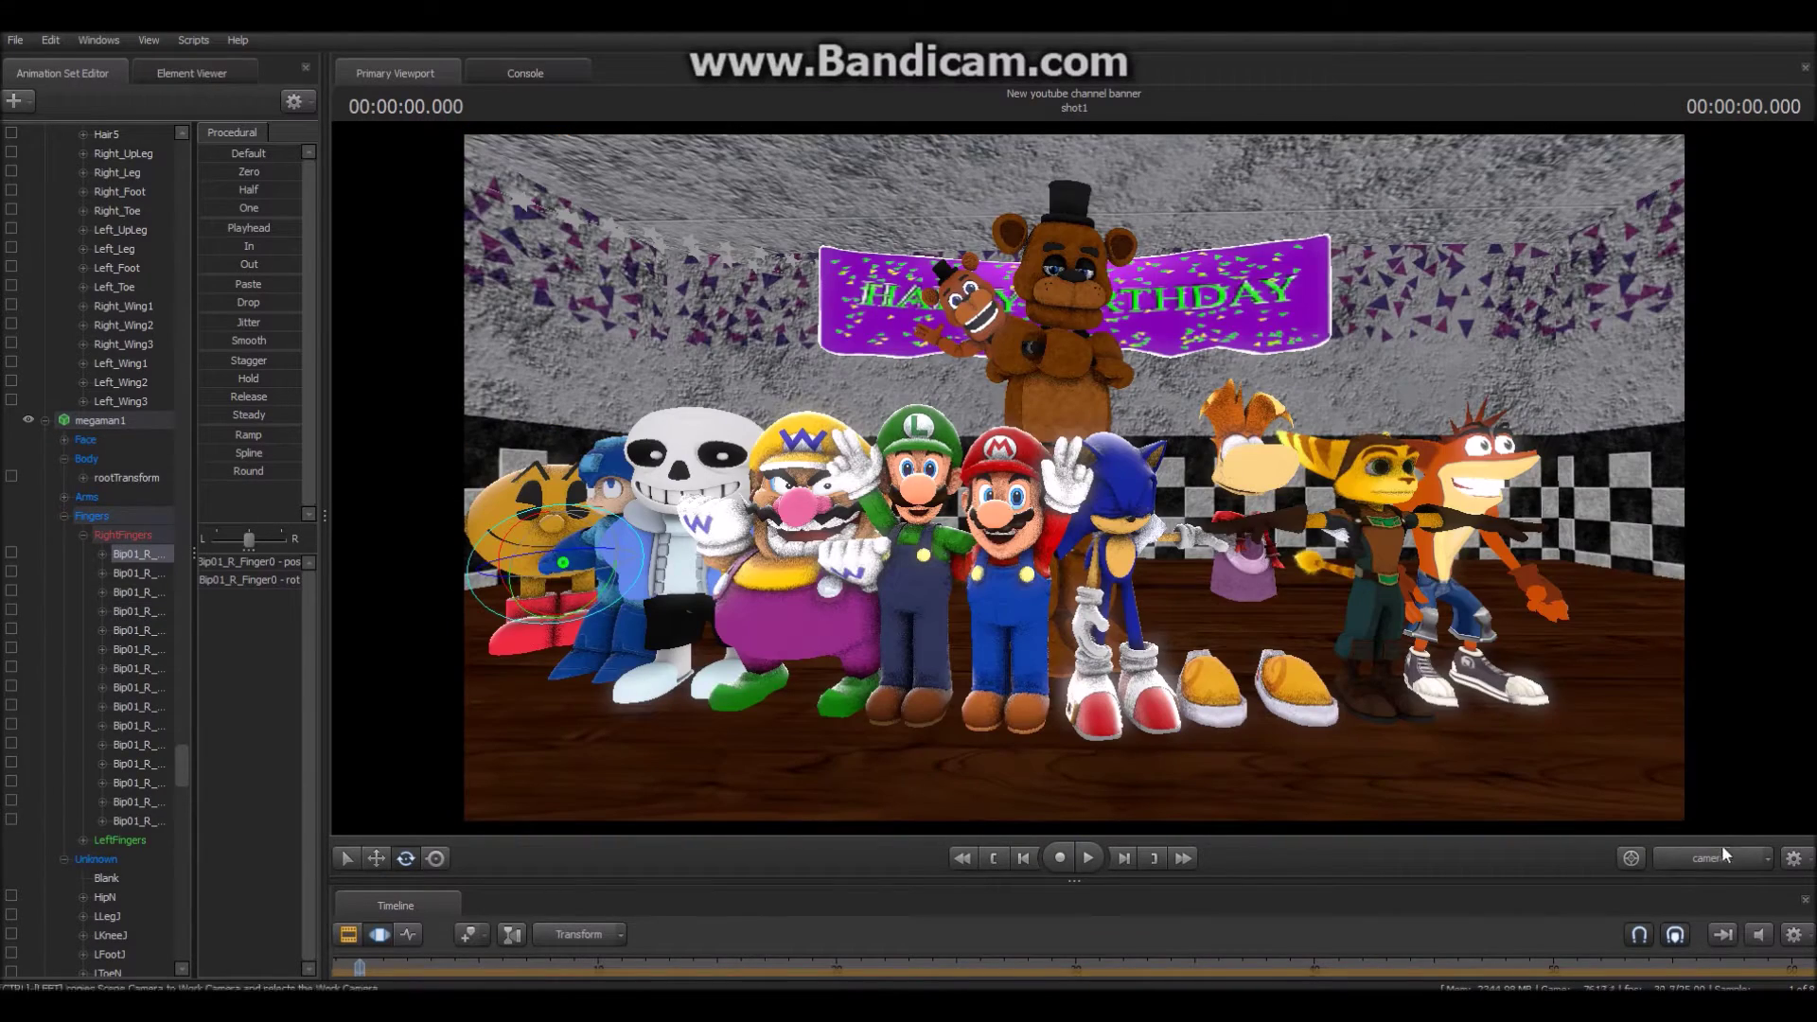
{"action": "left_click", "coordinate": [101, 421]}
{"action": "key", "text": "Delete"}
- Move Sans and Wario left along the lineup into the space next to them
{"action": "left_click", "coordinate": [684, 689], "text": "ctrl"}
{"action": "key", "text": "w"}
{"action": "left_click_drag", "start_coordinate": [724, 693], "coordinate": [641, 698]}
{"action": "left_click", "coordinate": [818, 690], "text": "ctrl"}
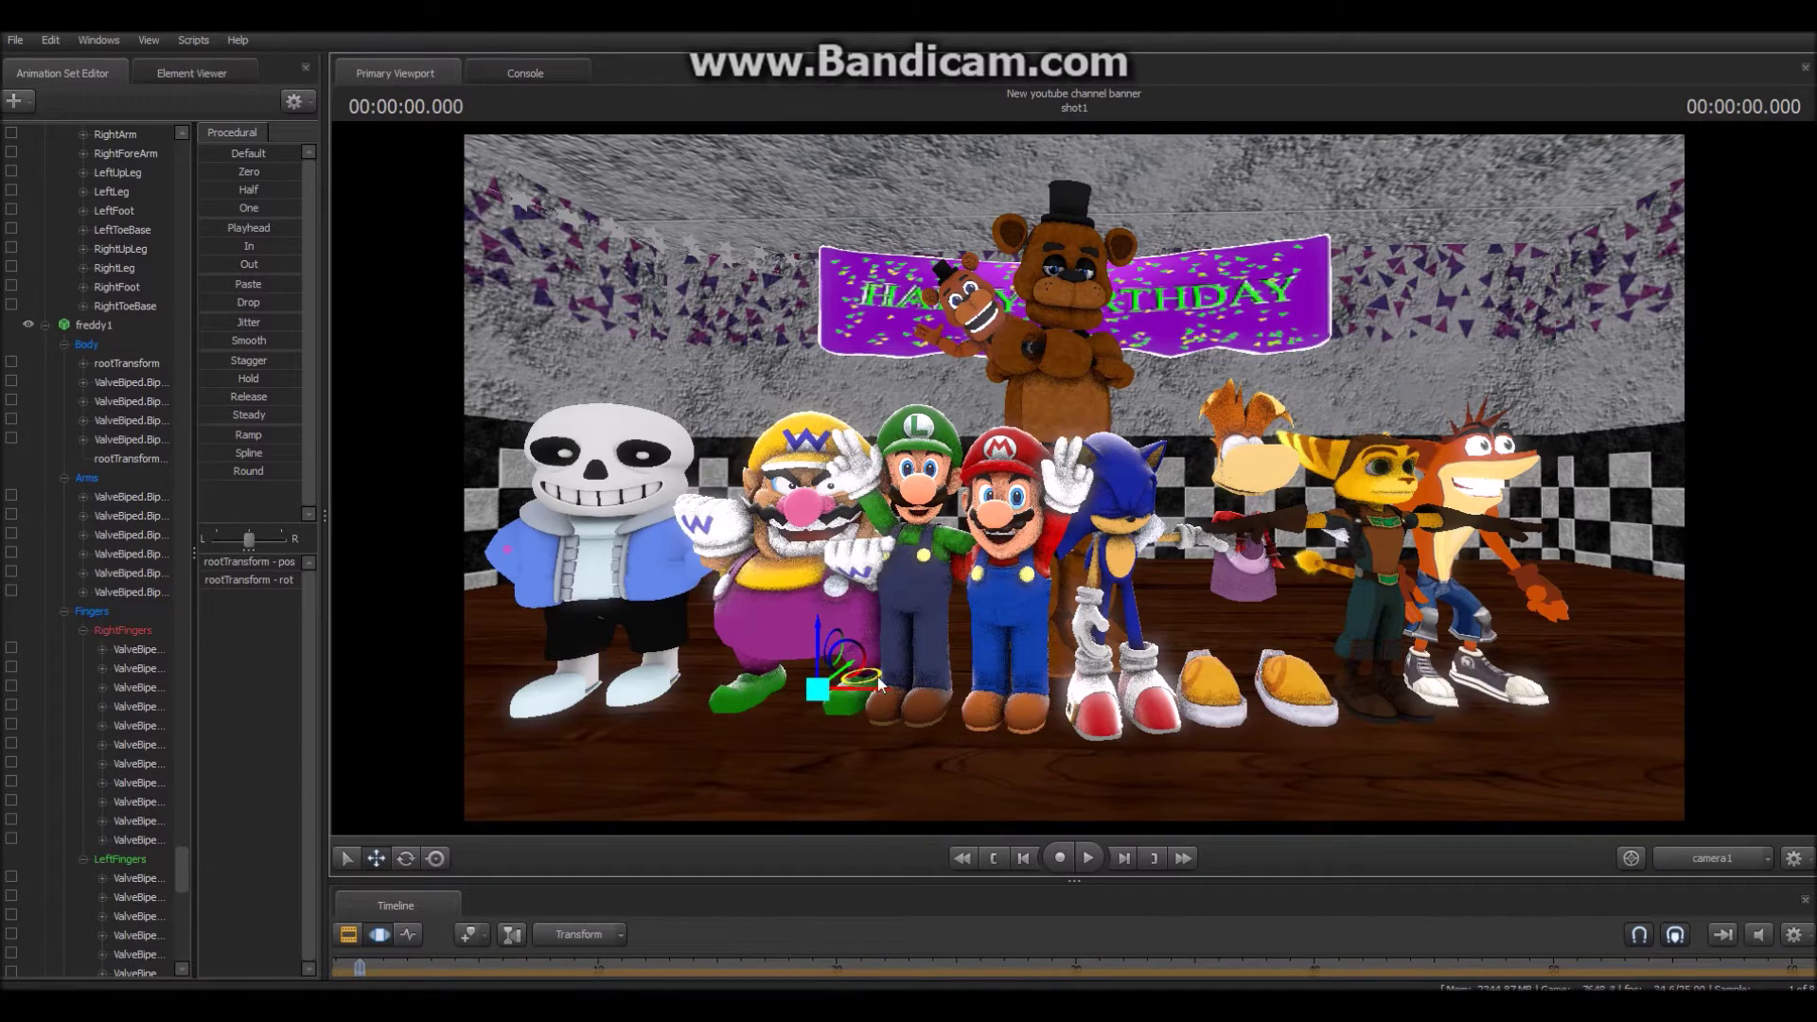
{"action": "left_click_drag", "start_coordinate": [878, 682], "coordinate": [842, 678]}
- Shift Luigi and Mario slightly left to even out the spacing of the lineup
{"action": "left_click_drag", "start_coordinate": [182, 869], "coordinate": [181, 224]}
{"action": "left_click", "coordinate": [87, 702]}
{"action": "left_click", "coordinate": [97, 215], "text": "ctrl"}
{"action": "key", "text": "w"}
{"action": "left_click_drag", "start_coordinate": [954, 705], "coordinate": [940, 712]}
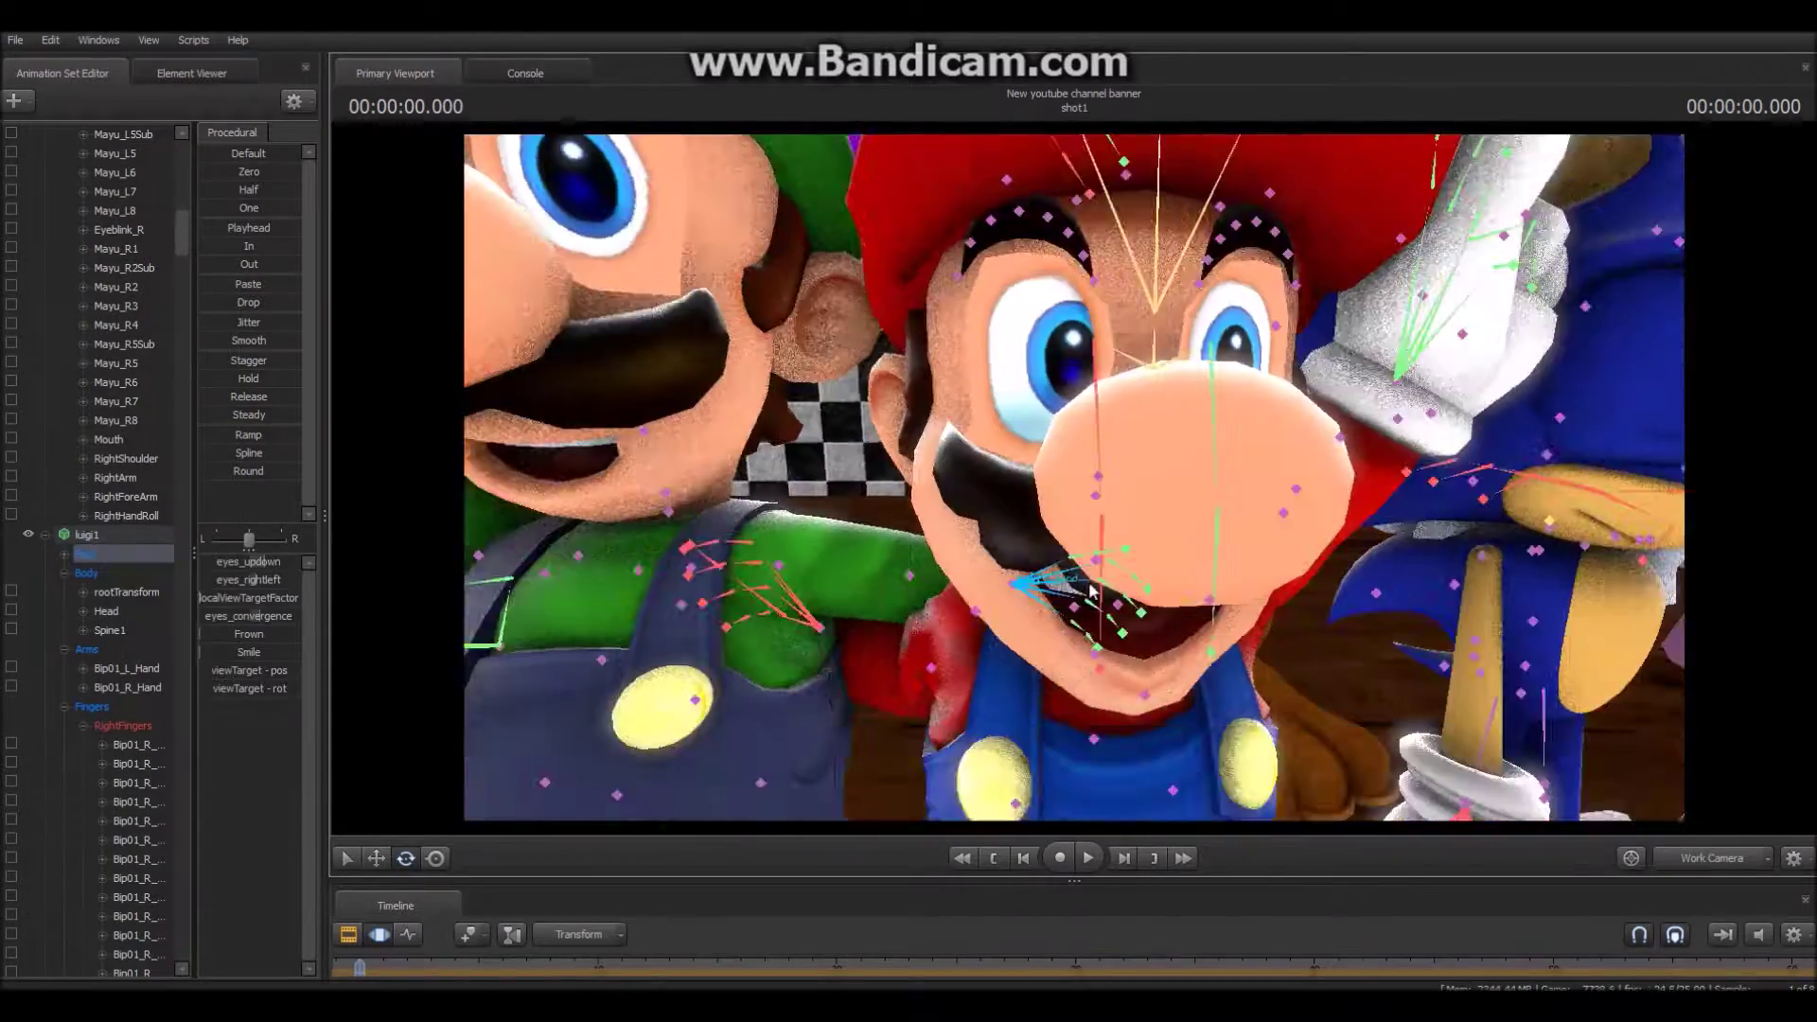
- Open Sonic's closed eyes using the facial controls of his modernsonic model
{"action": "left_click", "coordinate": [980, 525]}
{"action": "left_click", "coordinate": [86, 554]}
{"action": "left_click", "coordinate": [1712, 858]}
{"action": "left_click_drag", "start_coordinate": [1319, 682], "coordinate": [1420, 681]}
{"action": "left_click_drag", "start_coordinate": [182, 232], "coordinate": [181, 474]}
{"action": "left_click", "coordinate": [85, 324]}
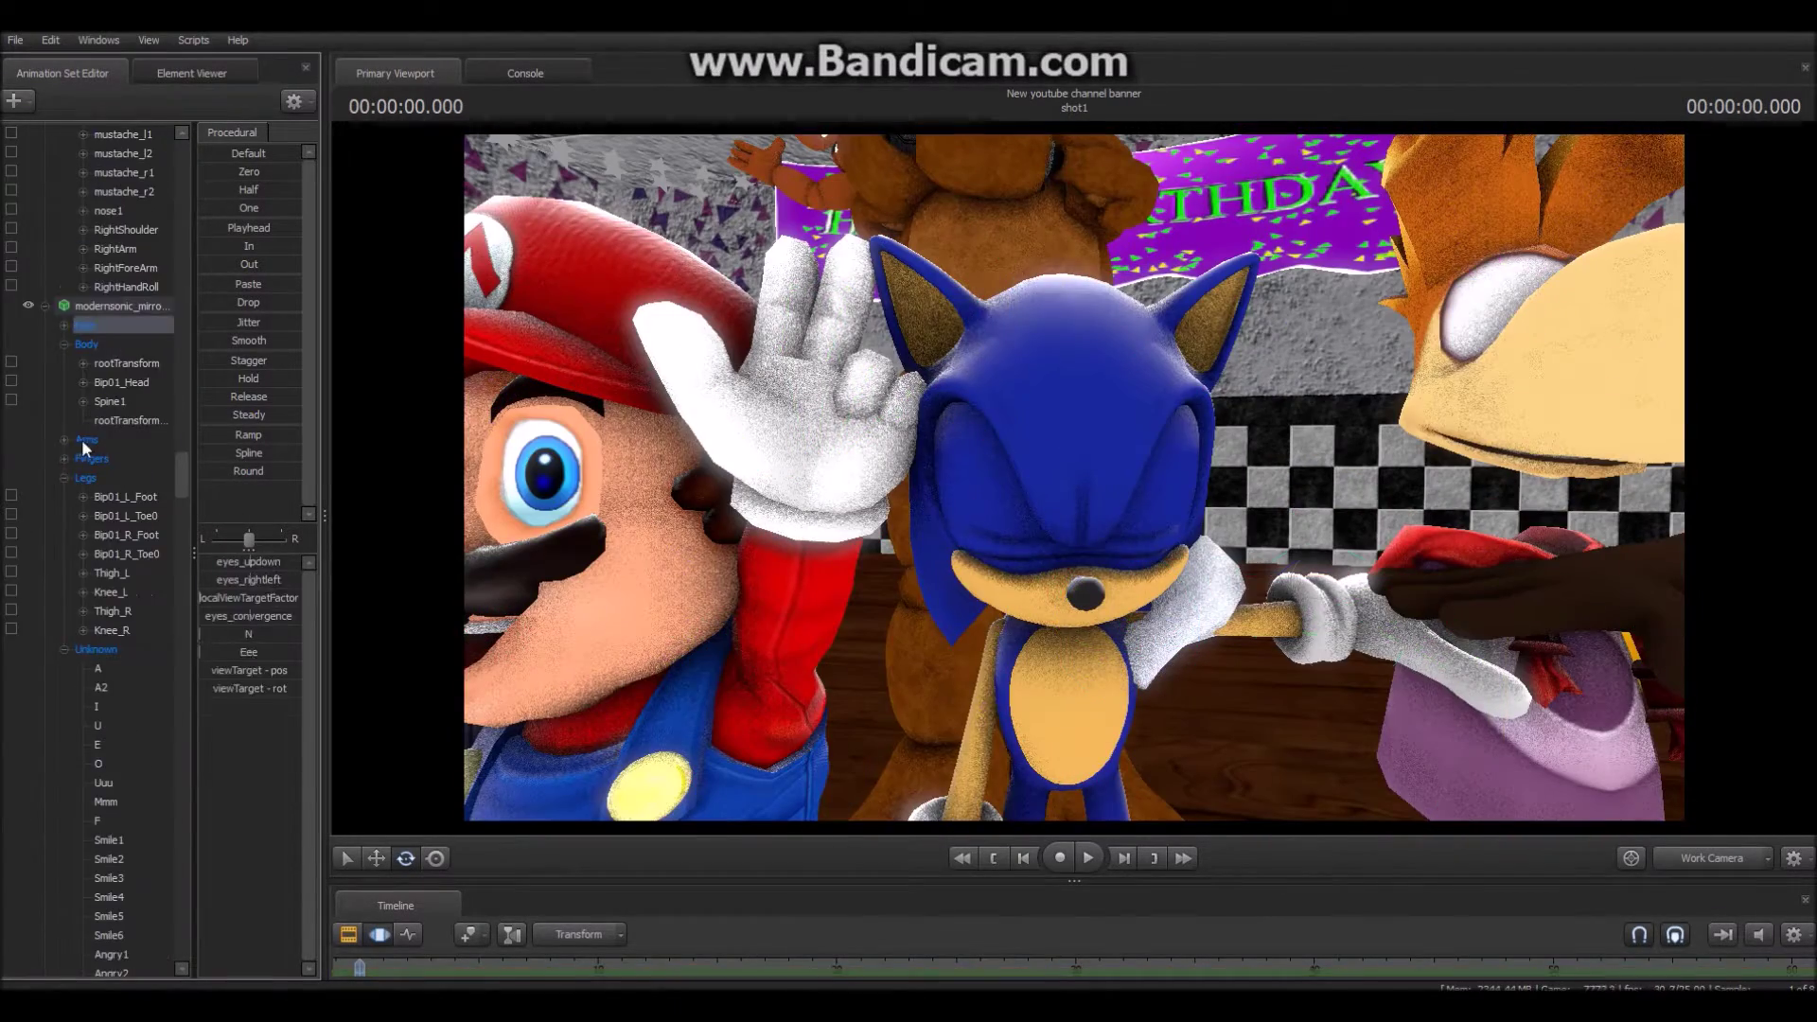
{"action": "scroll", "coordinate": [81, 439], "scroll_direction": "down", "scroll_amount": 3}
{"action": "left_click", "coordinate": [96, 535]}
{"action": "scroll", "coordinate": [221, 742], "scroll_direction": "down", "scroll_amount": 3}
{"action": "left_click_drag", "start_coordinate": [254, 793], "coordinate": [201, 793]}
{"action": "scroll", "coordinate": [276, 674], "scroll_direction": "down", "scroll_amount": 3}
{"action": "left_click", "coordinate": [85, 210]}
{"action": "left_click_drag", "start_coordinate": [250, 561], "coordinate": [266, 561]}
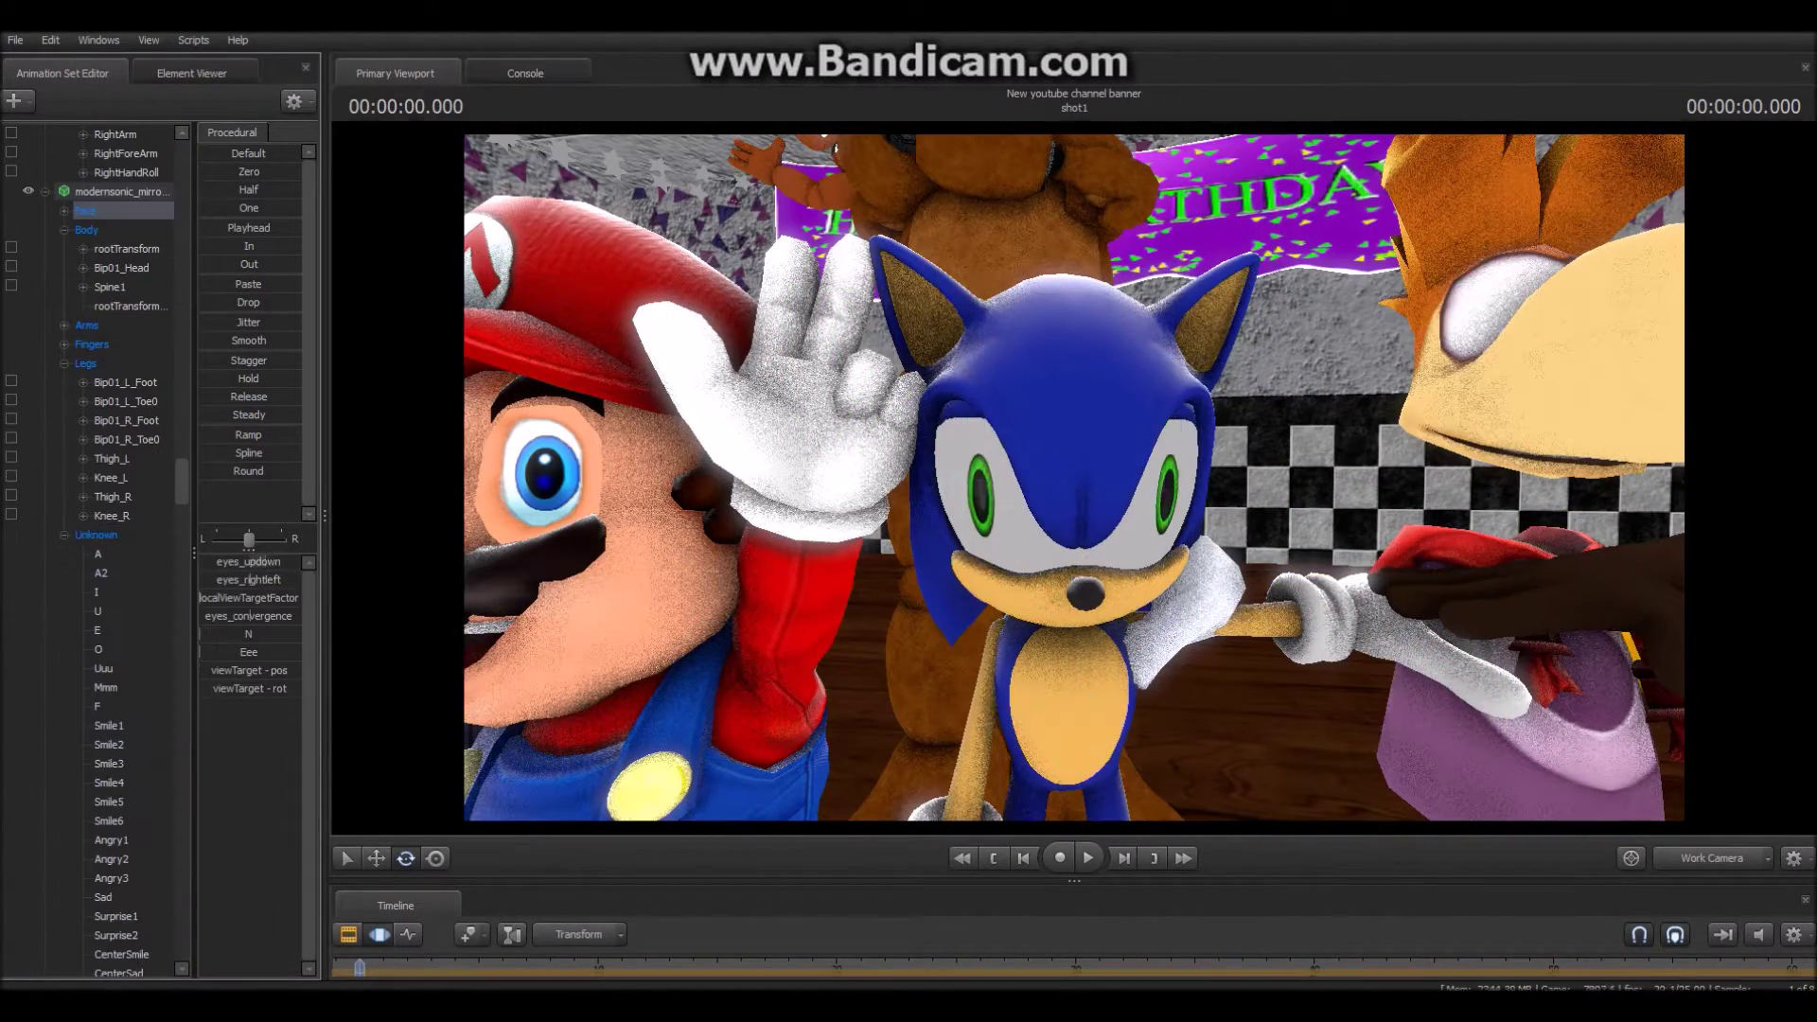
- Shape Sonic's mouth into a smile with the Smile1 control and lower the E mouth shape fully
{"action": "left_click_drag", "start_coordinate": [1031, 467], "coordinate": [1114, 379]}
{"action": "left_click", "coordinate": [123, 535]}
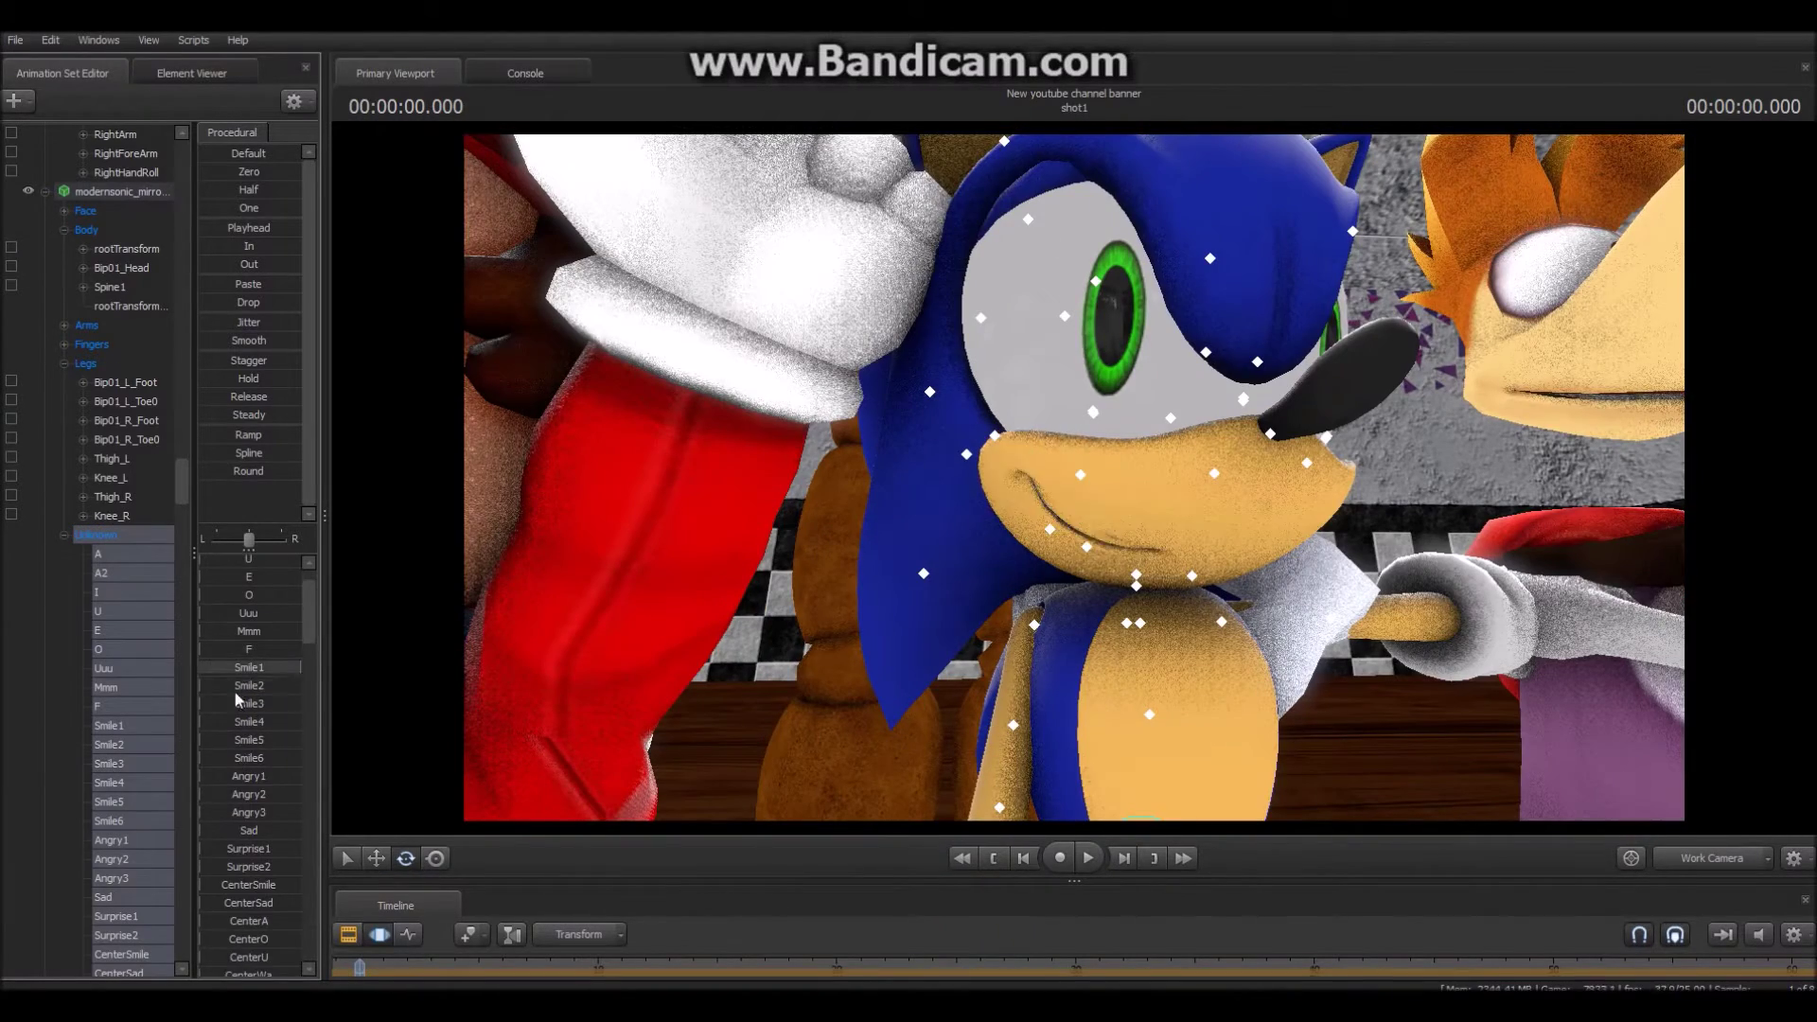
{"action": "scroll", "coordinate": [221, 672], "scroll_direction": "up", "scroll_amount": 7}
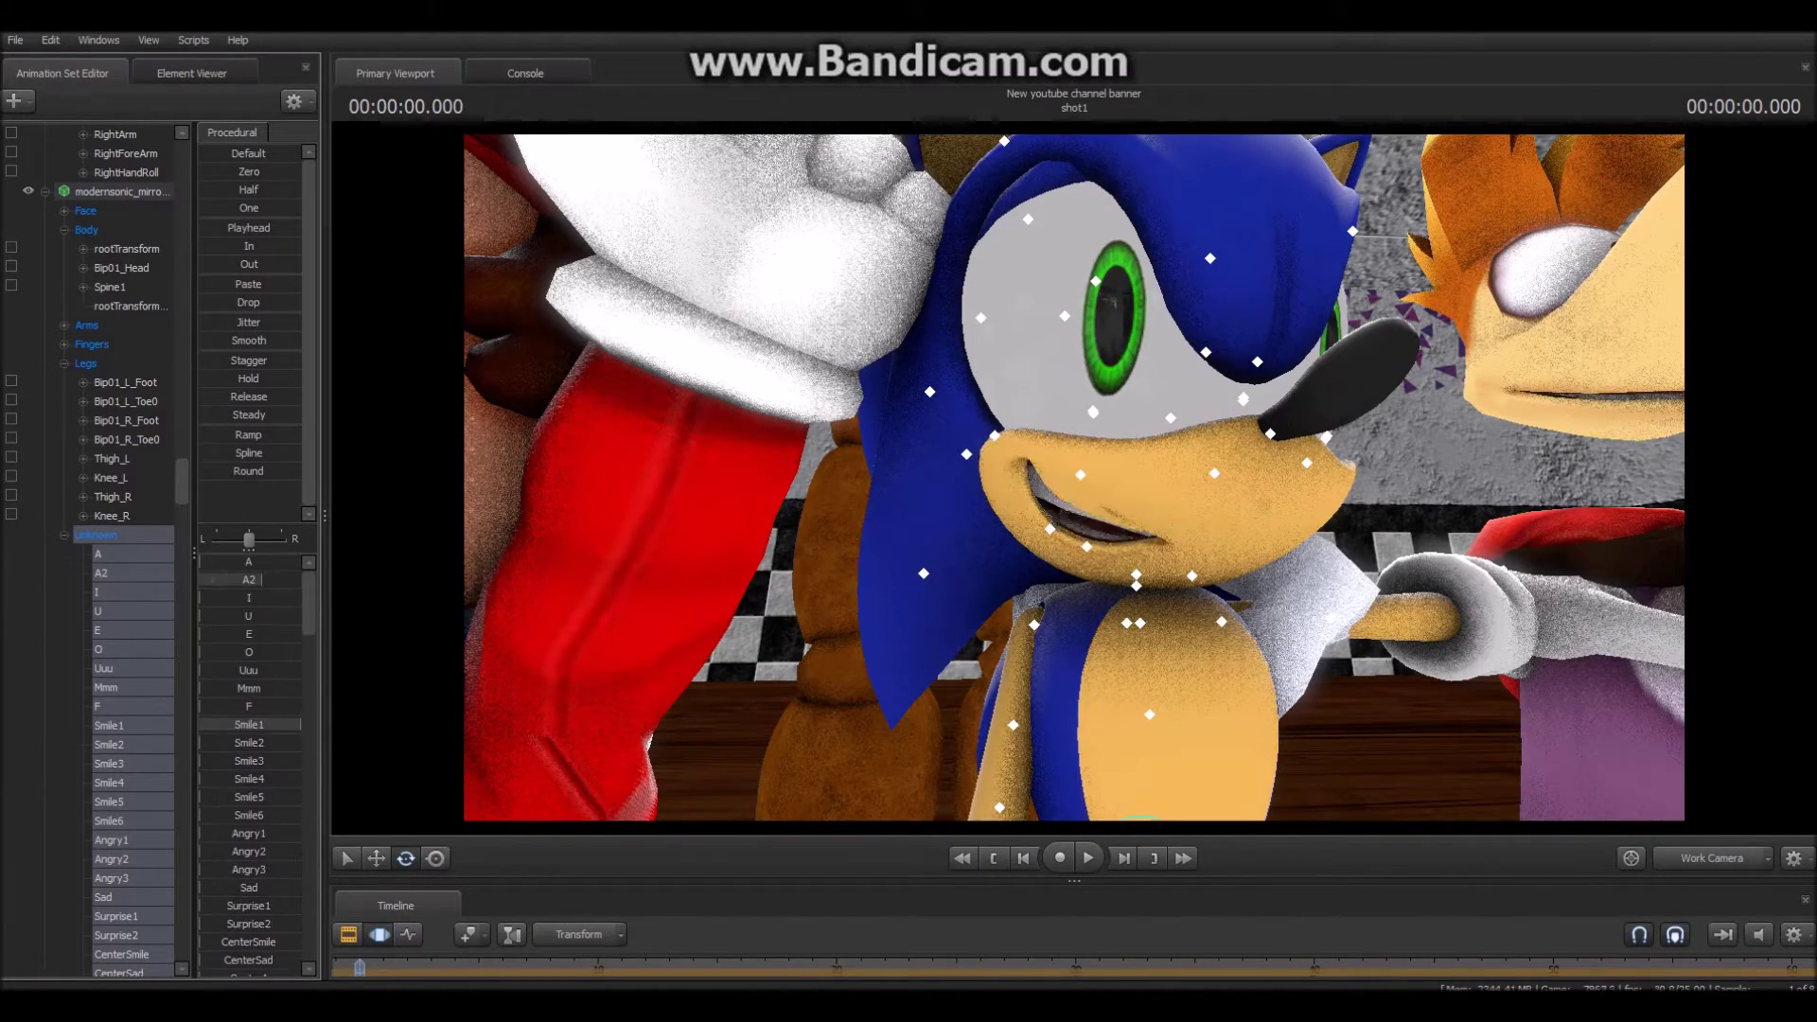
{"action": "left_click_drag", "start_coordinate": [269, 633], "coordinate": [201, 634]}
{"action": "left_click", "coordinate": [1711, 858]}
- Rotate the joints of Sonic's left arm to raise his left hand beside his body
{"action": "left_click", "coordinate": [1004, 318], "text": "ctrl"}
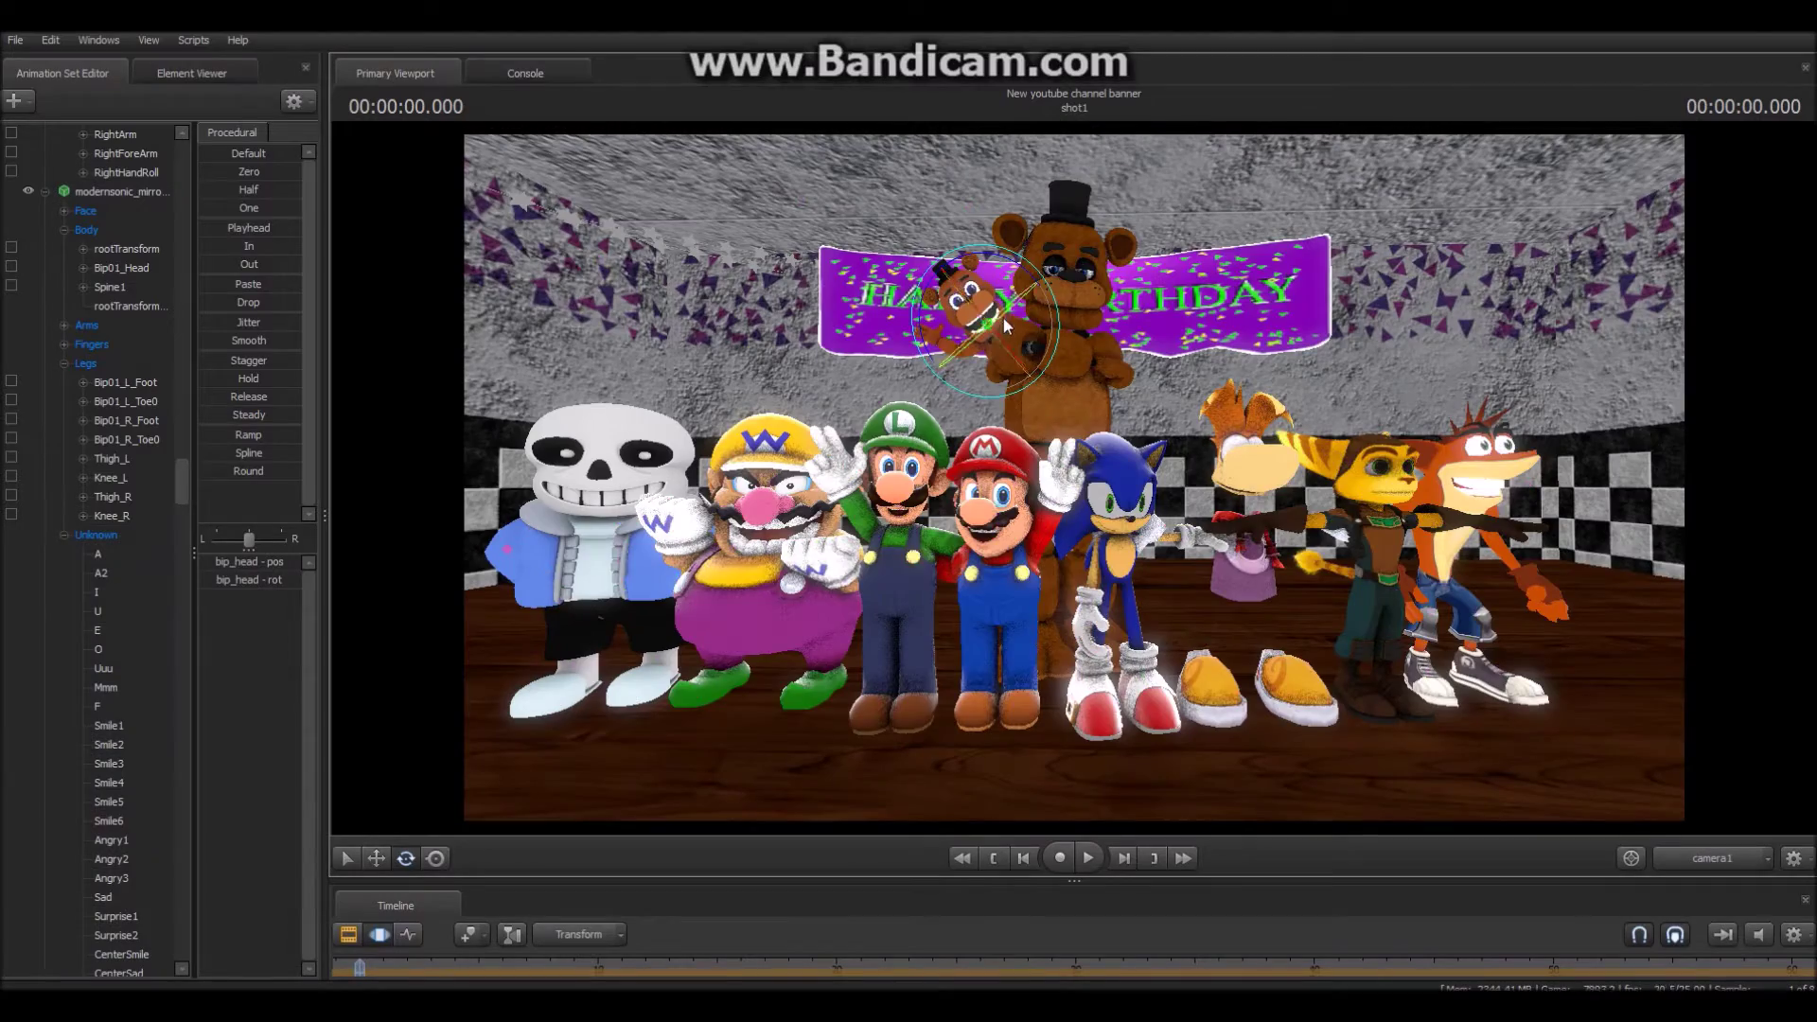
{"action": "left_click", "coordinate": [1711, 857]}
{"action": "left_click_drag", "start_coordinate": [1073, 476], "coordinate": [1073, 397]}
{"action": "left_click", "coordinate": [1009, 407], "text": "ctrl"}
{"action": "left_click_drag", "start_coordinate": [1009, 473], "coordinate": [1069, 398]}
{"action": "left_click", "coordinate": [889, 575], "text": "ctrl"}
{"action": "left_click_drag", "start_coordinate": [1008, 586], "coordinate": [1085, 496]}
{"action": "left_click", "coordinate": [1113, 500], "text": "ctrl"}
{"action": "left_click", "coordinate": [1113, 428], "text": "ctrl"}
{"action": "left_click_drag", "start_coordinate": [1113, 428], "coordinate": [1200, 527]}
{"action": "left_click", "coordinate": [1074, 465], "text": "ctrl"}
{"action": "left_click", "coordinate": [1075, 519], "text": "ctrl"}
{"action": "left_click", "coordinate": [1200, 527], "text": "ctrl"}
{"action": "left_click", "coordinate": [1219, 397], "text": "ctrl"}
{"action": "left_click_drag", "start_coordinate": [1219, 398], "coordinate": [1073, 477], "text": "alt"}
{"action": "left_click", "coordinate": [1226, 507], "text": "ctrl"}
{"action": "left_click", "coordinate": [1363, 209], "text": "ctrl"}
- Curl Sonic's left fingers into a thumbs-up and adjust the rotation of his neck
{"action": "left_click_drag", "start_coordinate": [1363, 208], "coordinate": [946, 530], "text": "alt"}
{"action": "key", "text": "w"}
{"action": "key", "text": "e"}
{"action": "left_click", "coordinate": [917, 459], "text": "ctrl"}
{"action": "left_click", "coordinate": [850, 428], "text": "ctrl"}
{"action": "left_click", "coordinate": [789, 418], "text": "ctrl"}
{"action": "left_click", "coordinate": [799, 474], "text": "ctrl"}
{"action": "left_click_drag", "start_coordinate": [821, 452], "coordinate": [828, 518]}
{"action": "left_click", "coordinate": [788, 577], "text": "ctrl"}
{"action": "left_click", "coordinate": [932, 629], "text": "ctrl"}
{"action": "left_click_drag", "start_coordinate": [933, 630], "coordinate": [1017, 650]}
{"action": "left_click", "coordinate": [852, 477], "text": "ctrl"}
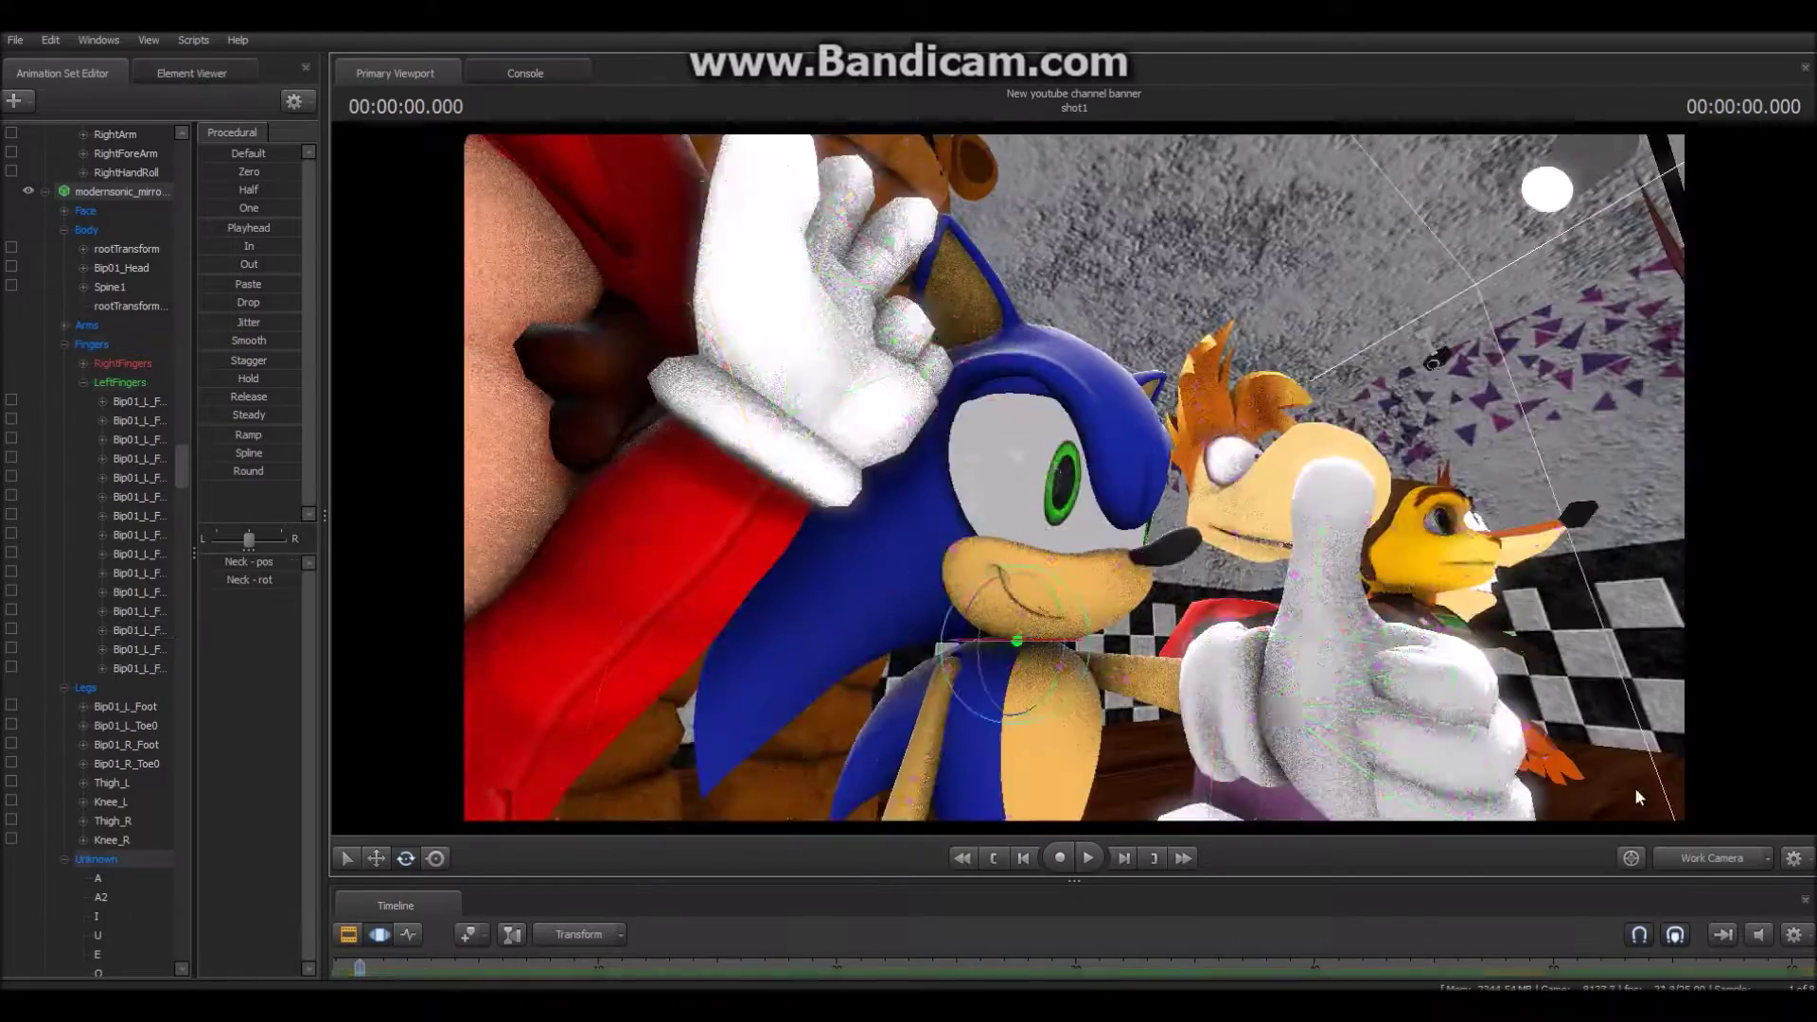
- Show Sonic's Unknown facial controls and lower the U mouth shape fully
{"action": "left_click", "coordinate": [1711, 857]}
{"action": "left_click", "coordinate": [85, 210]}
{"action": "scroll", "coordinate": [96, 797], "scroll_direction": "down", "scroll_amount": 2}
{"action": "left_click", "coordinate": [95, 744]}
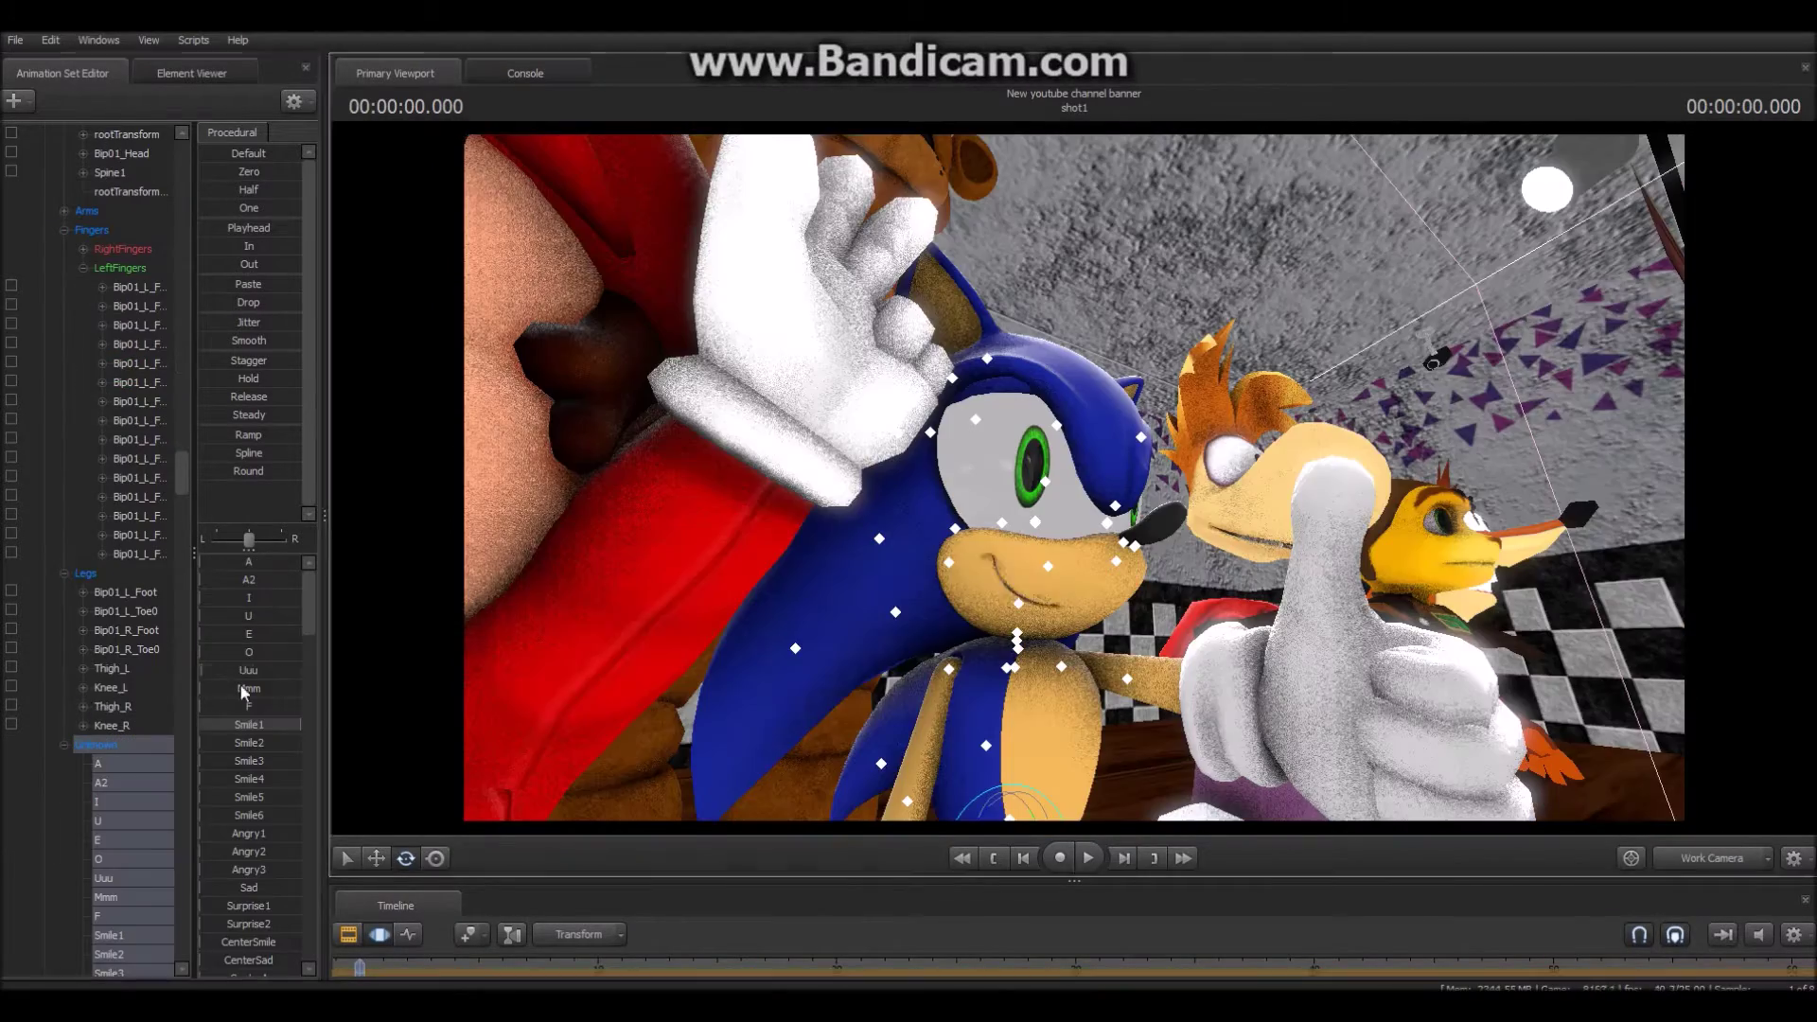
{"action": "left_click_drag", "start_coordinate": [249, 615], "coordinate": [201, 615]}
- Rotate Sonic's right arm up so the hand comes in front of his chest
{"action": "left_click", "coordinate": [349, 934]}
{"action": "left_click", "coordinate": [378, 934]}
{"action": "left_click_drag", "start_coordinate": [1073, 477], "coordinate": [1073, 615]}
{"action": "left_click", "coordinate": [1150, 554], "text": "ctrl"}
{"action": "left_click_drag", "start_coordinate": [1150, 553], "coordinate": [1217, 511]}
{"action": "left_click_drag", "start_coordinate": [1073, 477], "coordinate": [1117, 445]}
{"action": "left_click", "coordinate": [1116, 568], "text": "ctrl"}
{"action": "left_click", "coordinate": [1156, 507], "text": "ctrl"}
{"action": "left_click", "coordinate": [1006, 506], "text": "ctrl"}
{"action": "left_click_drag", "start_coordinate": [1051, 473], "coordinate": [1126, 388]}
{"action": "left_click", "coordinate": [1117, 428], "text": "ctrl"}
- Curl the fingers of Sonic's right hand while keeping the arm bent upward
{"action": "left_click", "coordinate": [845, 508], "text": "ctrl"}
{"action": "left_click_drag", "start_coordinate": [856, 525], "coordinate": [899, 491]}
{"action": "left_click", "coordinate": [1075, 388], "text": "ctrl"}
{"action": "left_click_drag", "start_coordinate": [1031, 416], "coordinate": [947, 663]}
{"action": "left_click", "coordinate": [953, 580], "text": "ctrl"}
{"action": "left_click_drag", "start_coordinate": [1003, 590], "coordinate": [937, 549]}
{"action": "left_click", "coordinate": [1013, 506], "text": "ctrl"}
{"action": "left_click_drag", "start_coordinate": [1050, 492], "coordinate": [1088, 445]}
{"action": "left_click_drag", "start_coordinate": [1073, 477], "coordinate": [1003, 435]}
{"action": "left_click", "coordinate": [1173, 409], "text": "ctrl"}
{"action": "left_click_drag", "start_coordinate": [1141, 388], "coordinate": [1104, 496]}
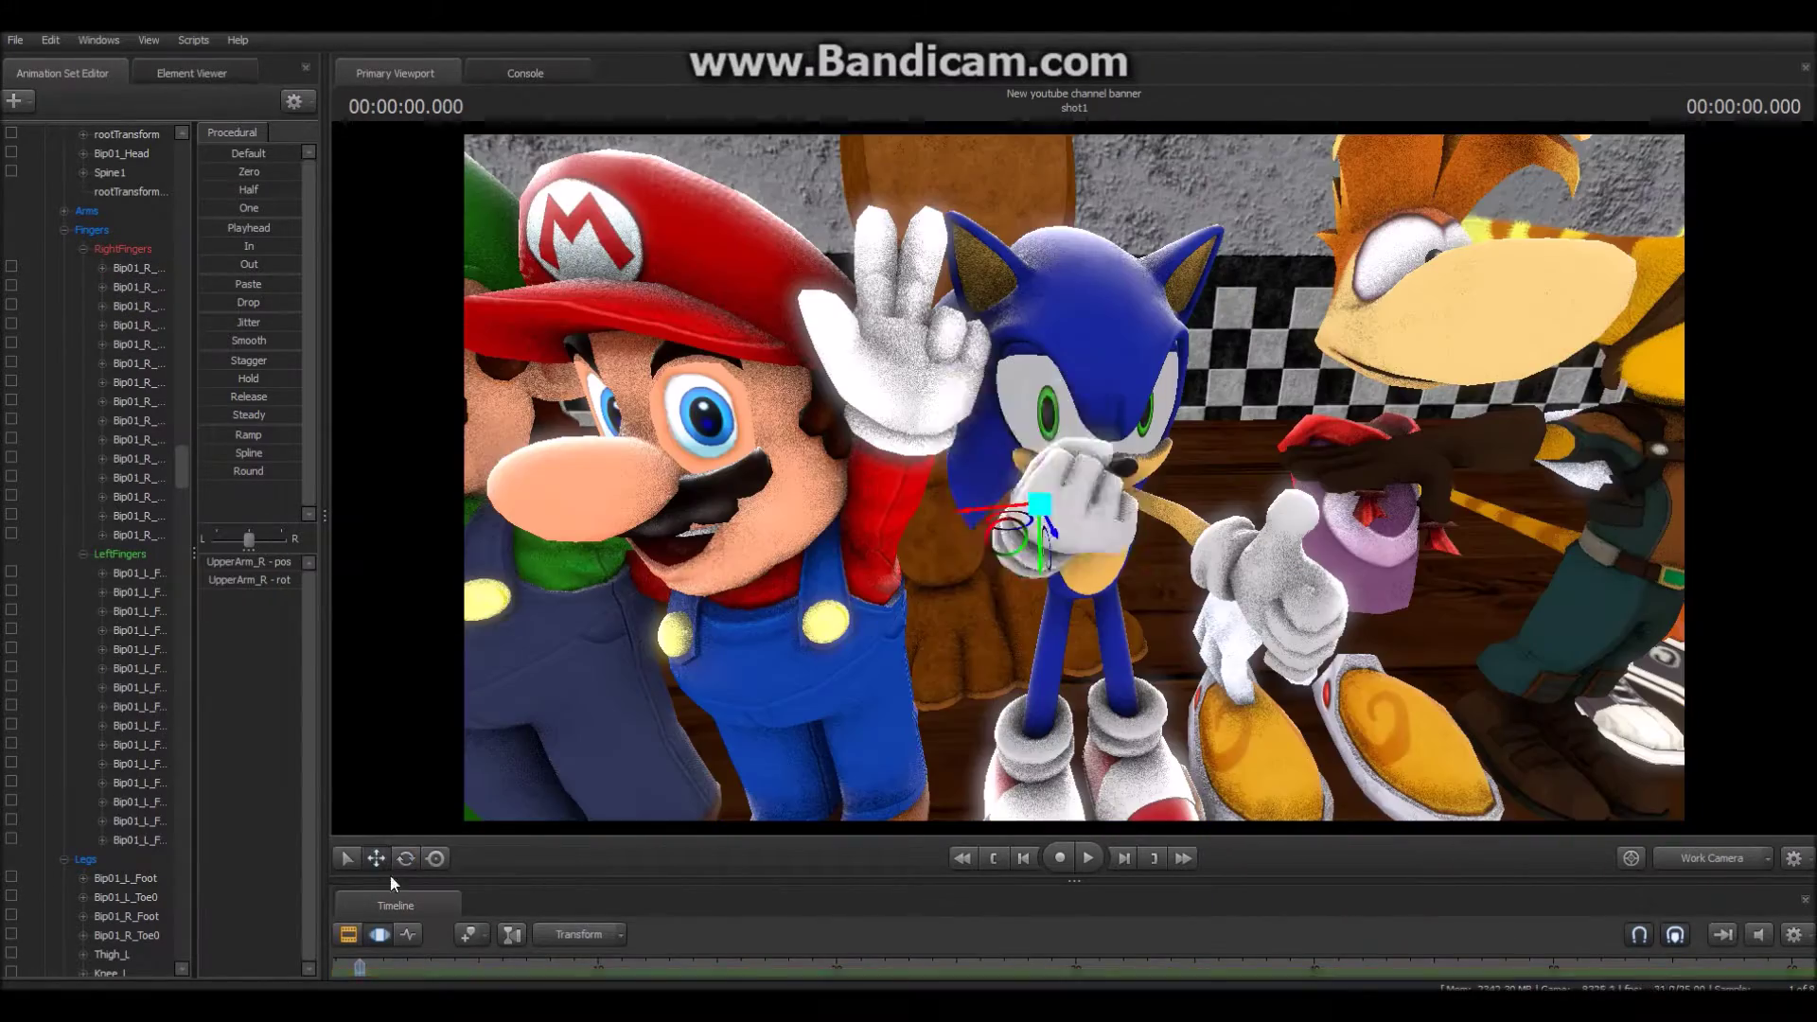
- Rotate Sonic's right upper arm and forearm so the hand sits beside his body, clear of his face
{"action": "left_click", "coordinate": [405, 857]}
{"action": "mouse_move", "coordinate": [1041, 520]}
{"action": "left_mouse_down"}
{"action": "mouse_move", "coordinate": [1022, 471]}
{"action": "mouse_move", "coordinate": [1013, 559]}
{"action": "mouse_move", "coordinate": [1030, 513]}
{"action": "mouse_move", "coordinate": [1025, 530]}
{"action": "left_mouse_up"}
{"action": "left_click", "coordinate": [1032, 523], "text": "ctrl"}
{"action": "left_click", "coordinate": [1007, 549], "text": "ctrl"}
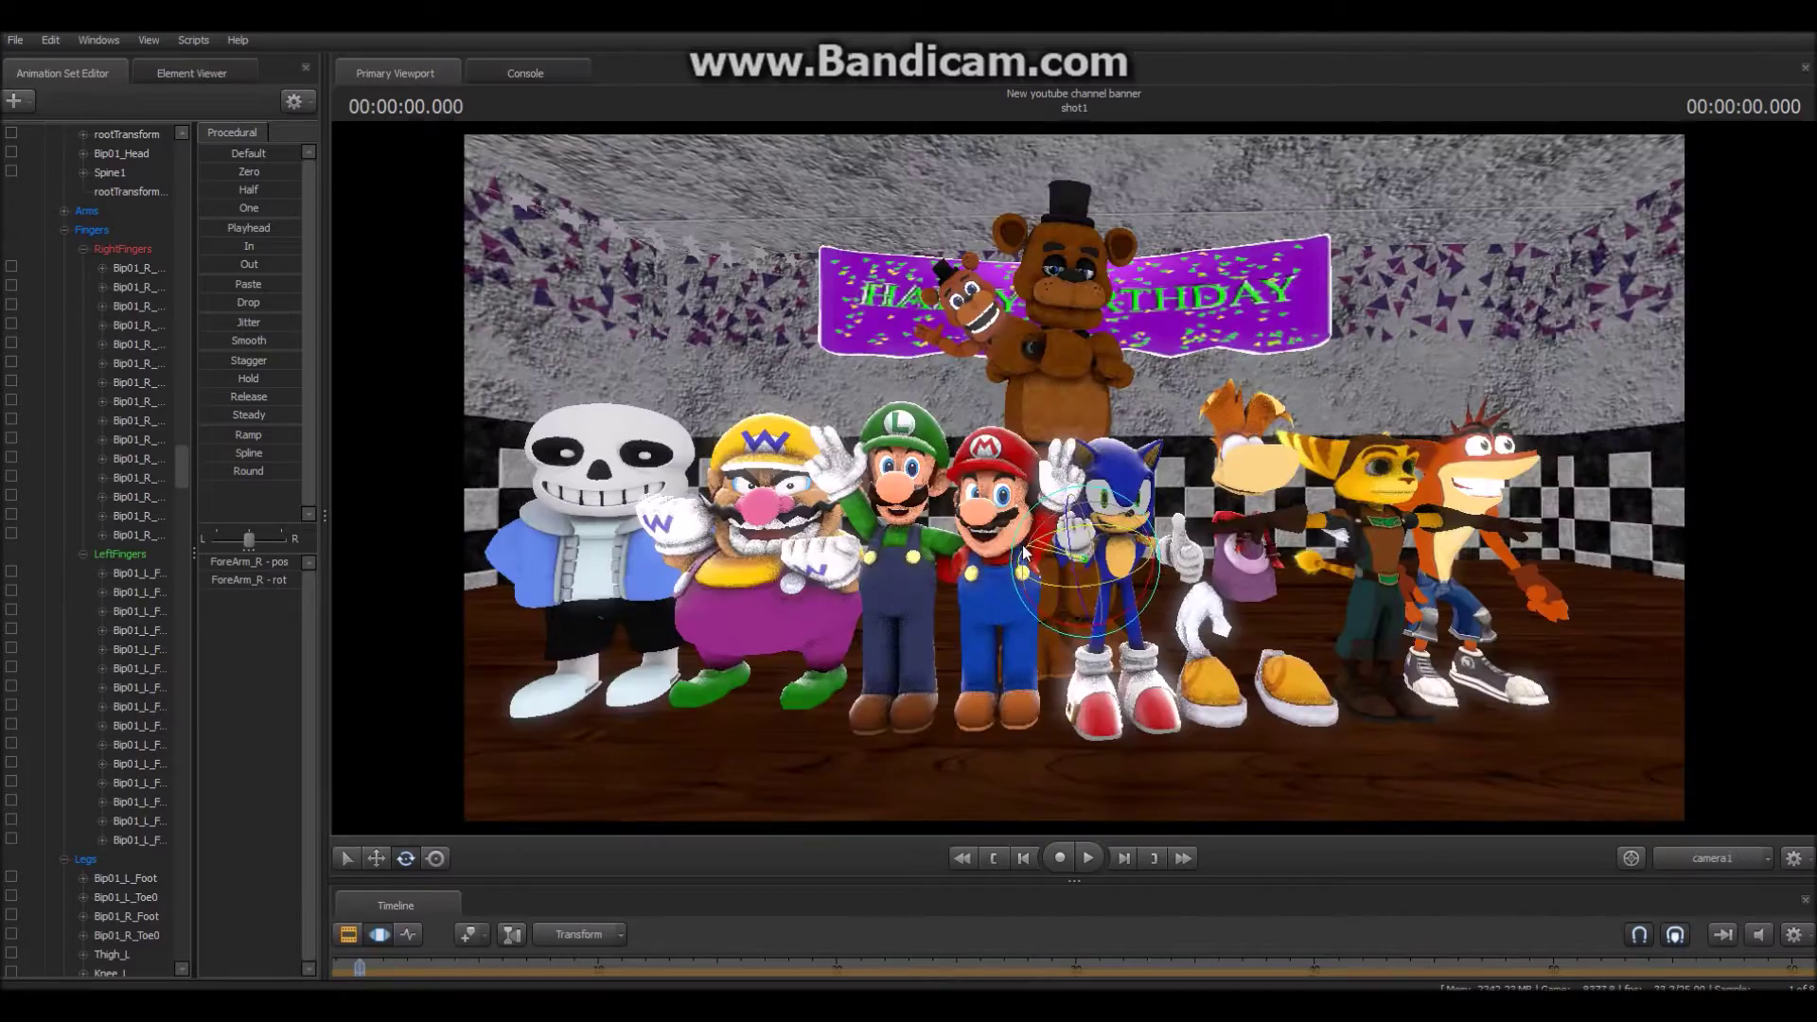
{"action": "left_click", "coordinate": [1708, 859]}
- Move Ratchet and Crash back toward the far wall, away from Sonic and Rayman
{"action": "scroll", "coordinate": [138, 644], "scroll_direction": "down", "scroll_amount": 20}
{"action": "left_click", "coordinate": [103, 840]}
{"action": "left_click", "coordinate": [121, 743], "text": "ctrl"}
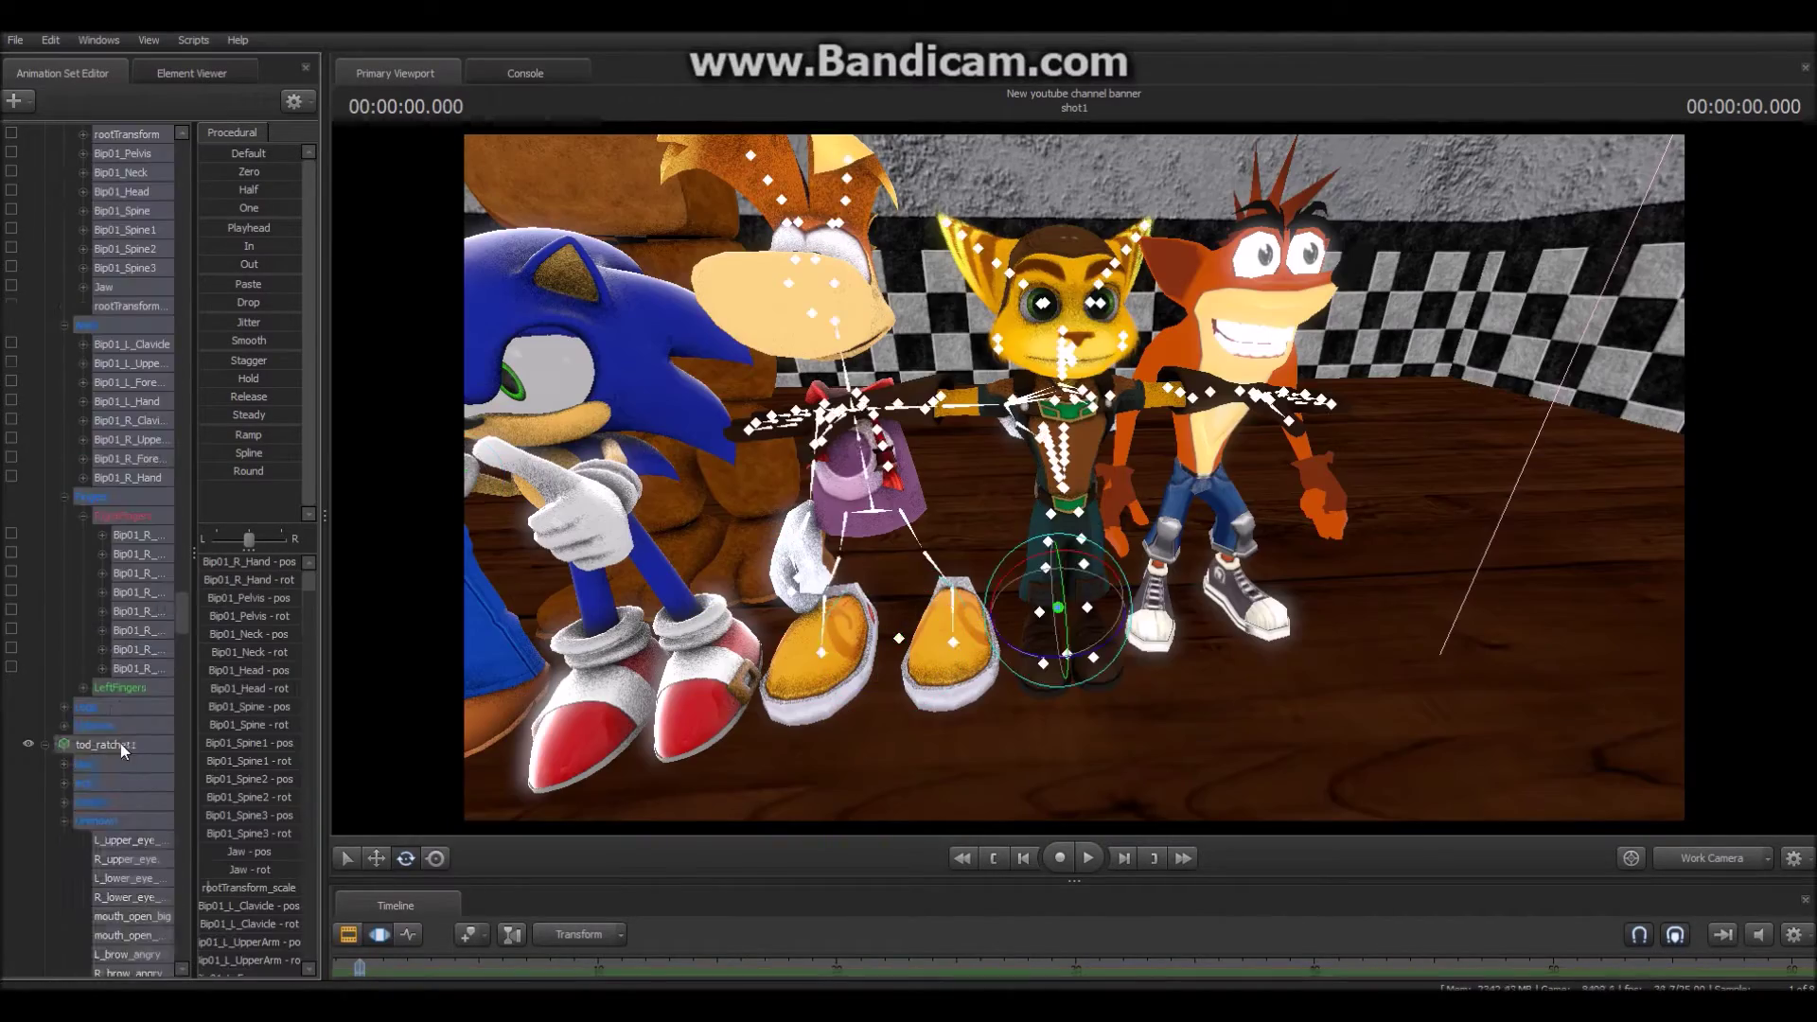
{"action": "left_click", "coordinate": [111, 610], "text": "ctrl"}
{"action": "key", "text": "w"}
{"action": "left_click_drag", "start_coordinate": [1258, 662], "coordinate": [1363, 662]}
{"action": "left_click_drag", "start_coordinate": [1074, 478], "coordinate": [1173, 397]}
{"action": "left_click", "coordinate": [833, 304], "text": "ctrl"}
{"action": "left_click", "coordinate": [103, 610]}
- Rotate Rayman's arms out of the outstretched pose and start bending the fingers of his right hand
{"action": "left_click", "coordinate": [1169, 537], "text": "ctrl"}
{"action": "key", "text": "e"}
{"action": "left_click_drag", "start_coordinate": [1074, 478], "coordinate": [1231, 511]}
{"action": "left_click", "coordinate": [973, 519], "text": "ctrl"}
{"action": "left_click_drag", "start_coordinate": [1018, 530], "coordinate": [989, 563]}
{"action": "left_click_drag", "start_coordinate": [1074, 477], "coordinate": [956, 597]}
{"action": "left_click", "coordinate": [982, 568], "text": "ctrl"}
{"action": "left_click", "coordinate": [1001, 501], "text": "ctrl"}
{"action": "left_click", "coordinate": [1070, 430], "text": "ctrl"}
{"action": "left_click", "coordinate": [985, 482], "text": "ctrl"}
{"action": "left_click_drag", "start_coordinate": [985, 483], "coordinate": [1136, 468]}
{"action": "left_click", "coordinate": [1098, 458], "text": "ctrl"}
- Curl the remaining fingers of Rayman's right hand toward the palm
{"action": "left_click", "coordinate": [980, 572], "text": "ctrl"}
{"action": "left_click", "coordinate": [1091, 593], "text": "ctrl"}
{"action": "left_click_drag", "start_coordinate": [1092, 593], "coordinate": [1036, 588]}
{"action": "right_click_drag", "start_coordinate": [1038, 591], "coordinate": [1117, 539]}
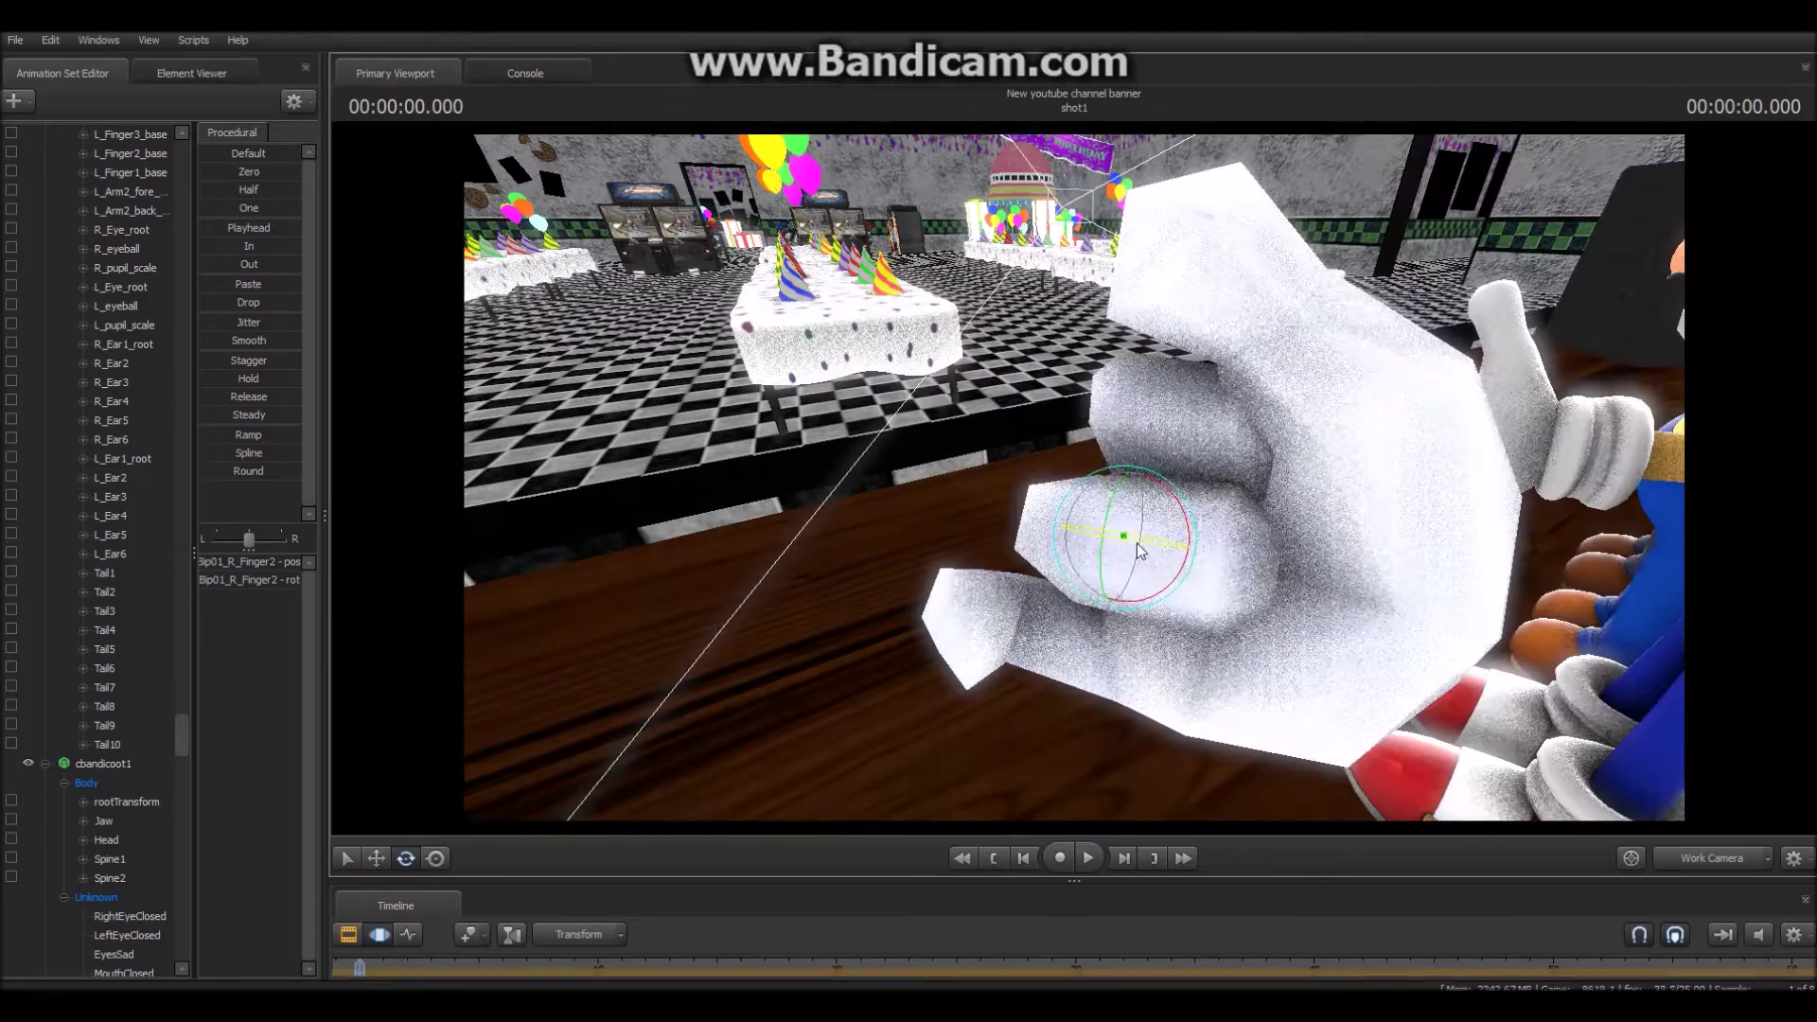
{"action": "left_click", "coordinate": [1176, 558]}
{"action": "left_click_drag", "start_coordinate": [987, 646], "coordinate": [1041, 625]}
{"action": "left_click_drag", "start_coordinate": [1075, 478], "coordinate": [1125, 425]}
{"action": "left_click", "coordinate": [1164, 336], "text": "ctrl"}
{"action": "left_click", "coordinate": [1087, 596]}
{"action": "left_click", "coordinate": [1060, 467], "text": "ctrl"}
{"action": "left_click_drag", "start_coordinate": [1074, 477], "coordinate": [1165, 492]}
- Rotate Rayman's left upper arm and forearm to bend the arm in toward his body
{"action": "left_click", "coordinate": [1018, 608], "text": "ctrl"}
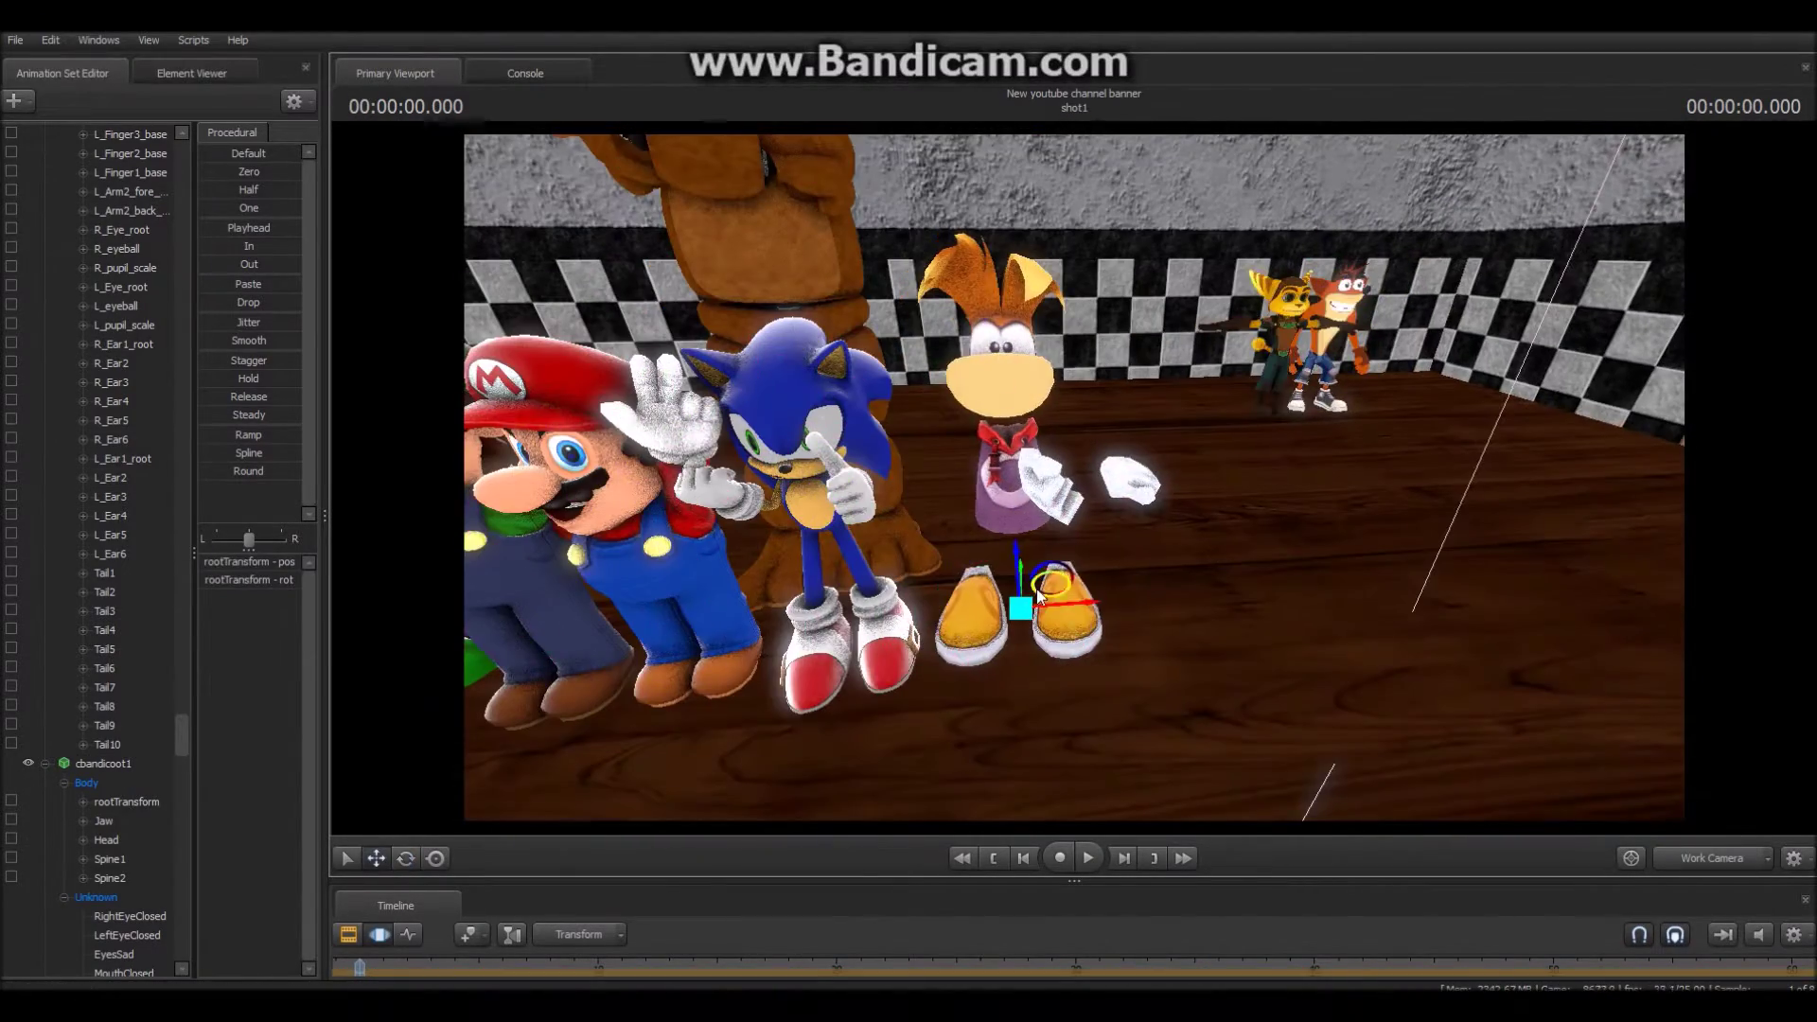
{"action": "left_click", "coordinate": [997, 451], "text": "ctrl"}
{"action": "left_click_drag", "start_coordinate": [1036, 492], "coordinate": [954, 510]}
{"action": "right_click_drag", "start_coordinate": [954, 510], "coordinate": [980, 481]}
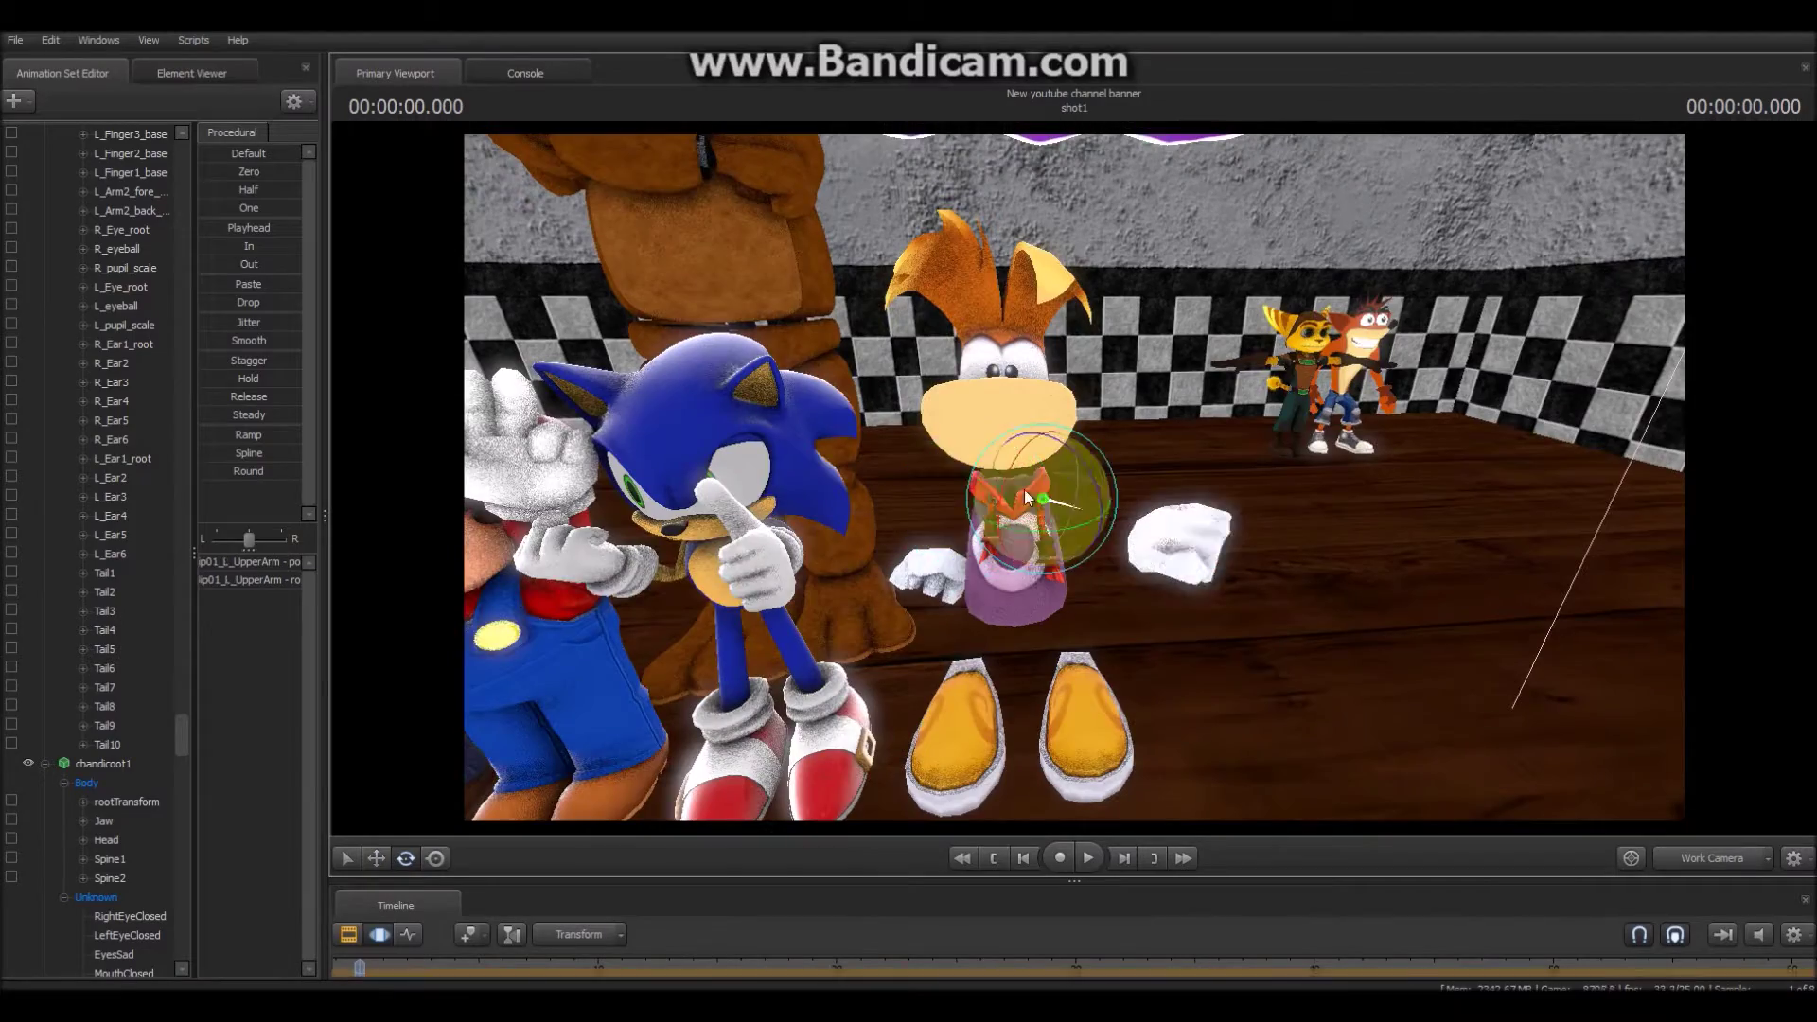
{"action": "left_click_drag", "start_coordinate": [1024, 490], "coordinate": [1050, 463]}
{"action": "left_click", "coordinate": [1079, 508], "text": "ctrl"}
{"action": "left_click", "coordinate": [1712, 858]}
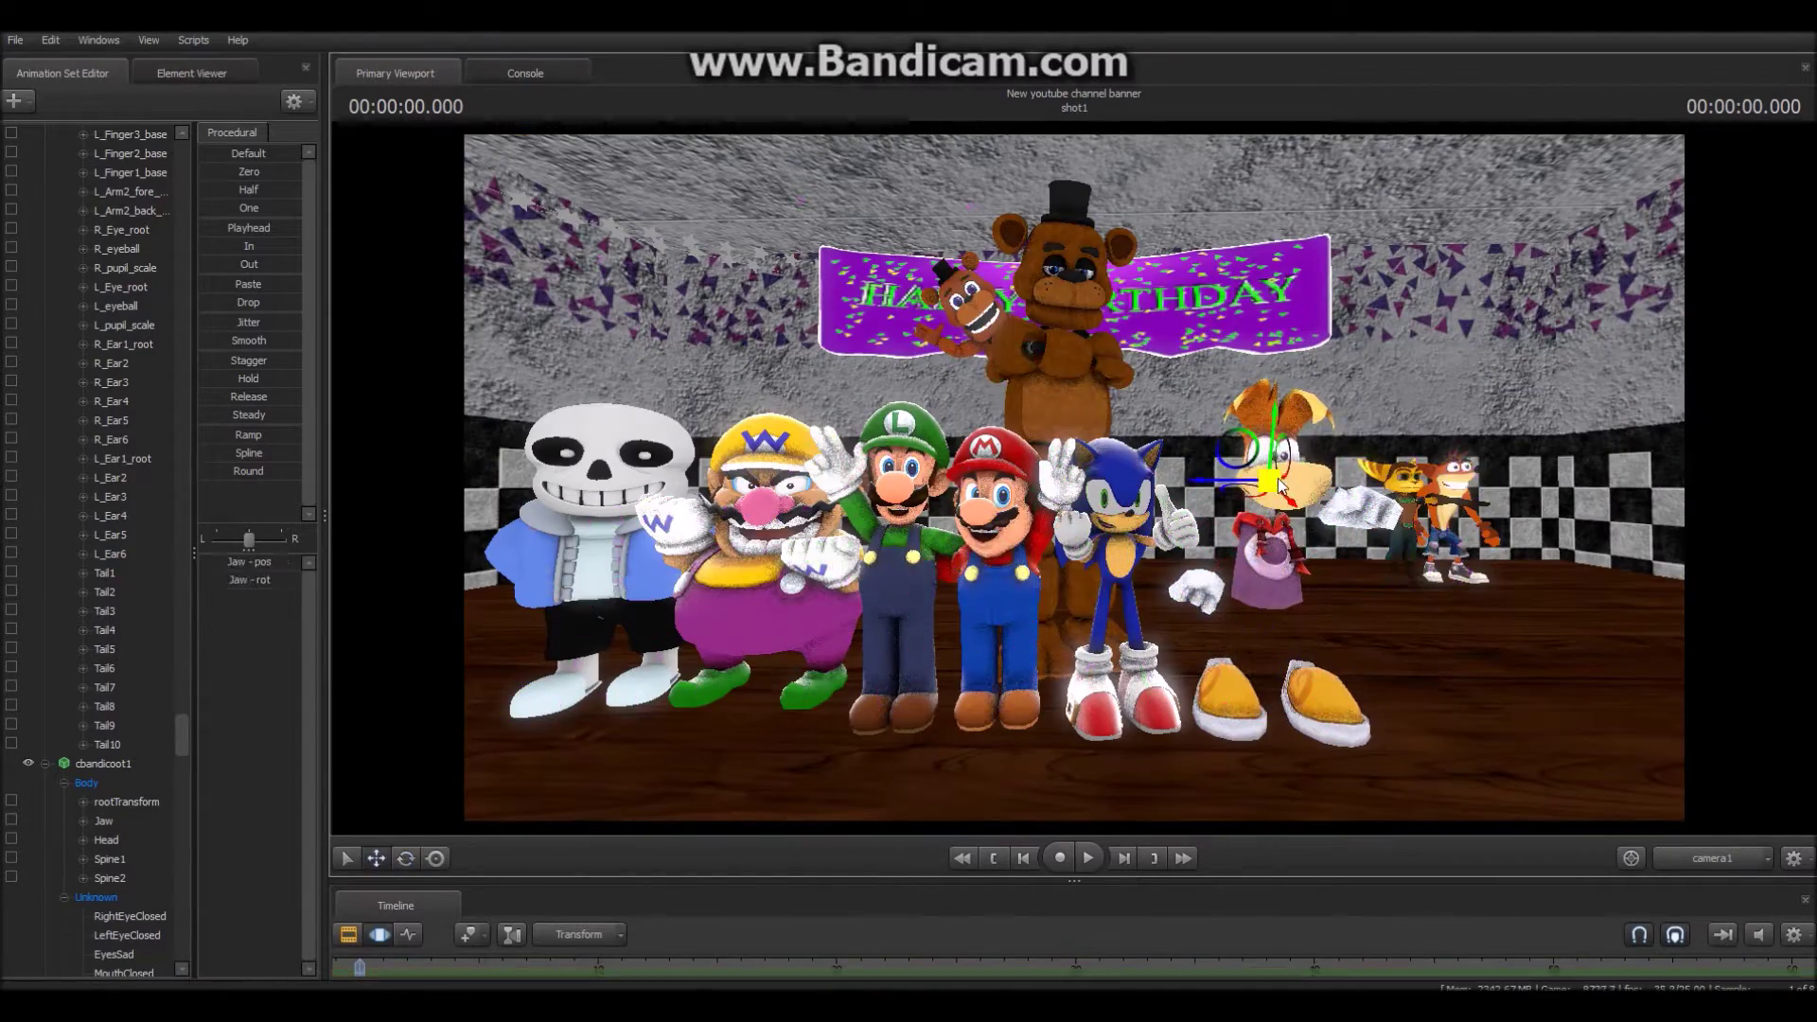
{"action": "left_click", "coordinate": [1334, 527]}
{"action": "key", "text": "F4"}
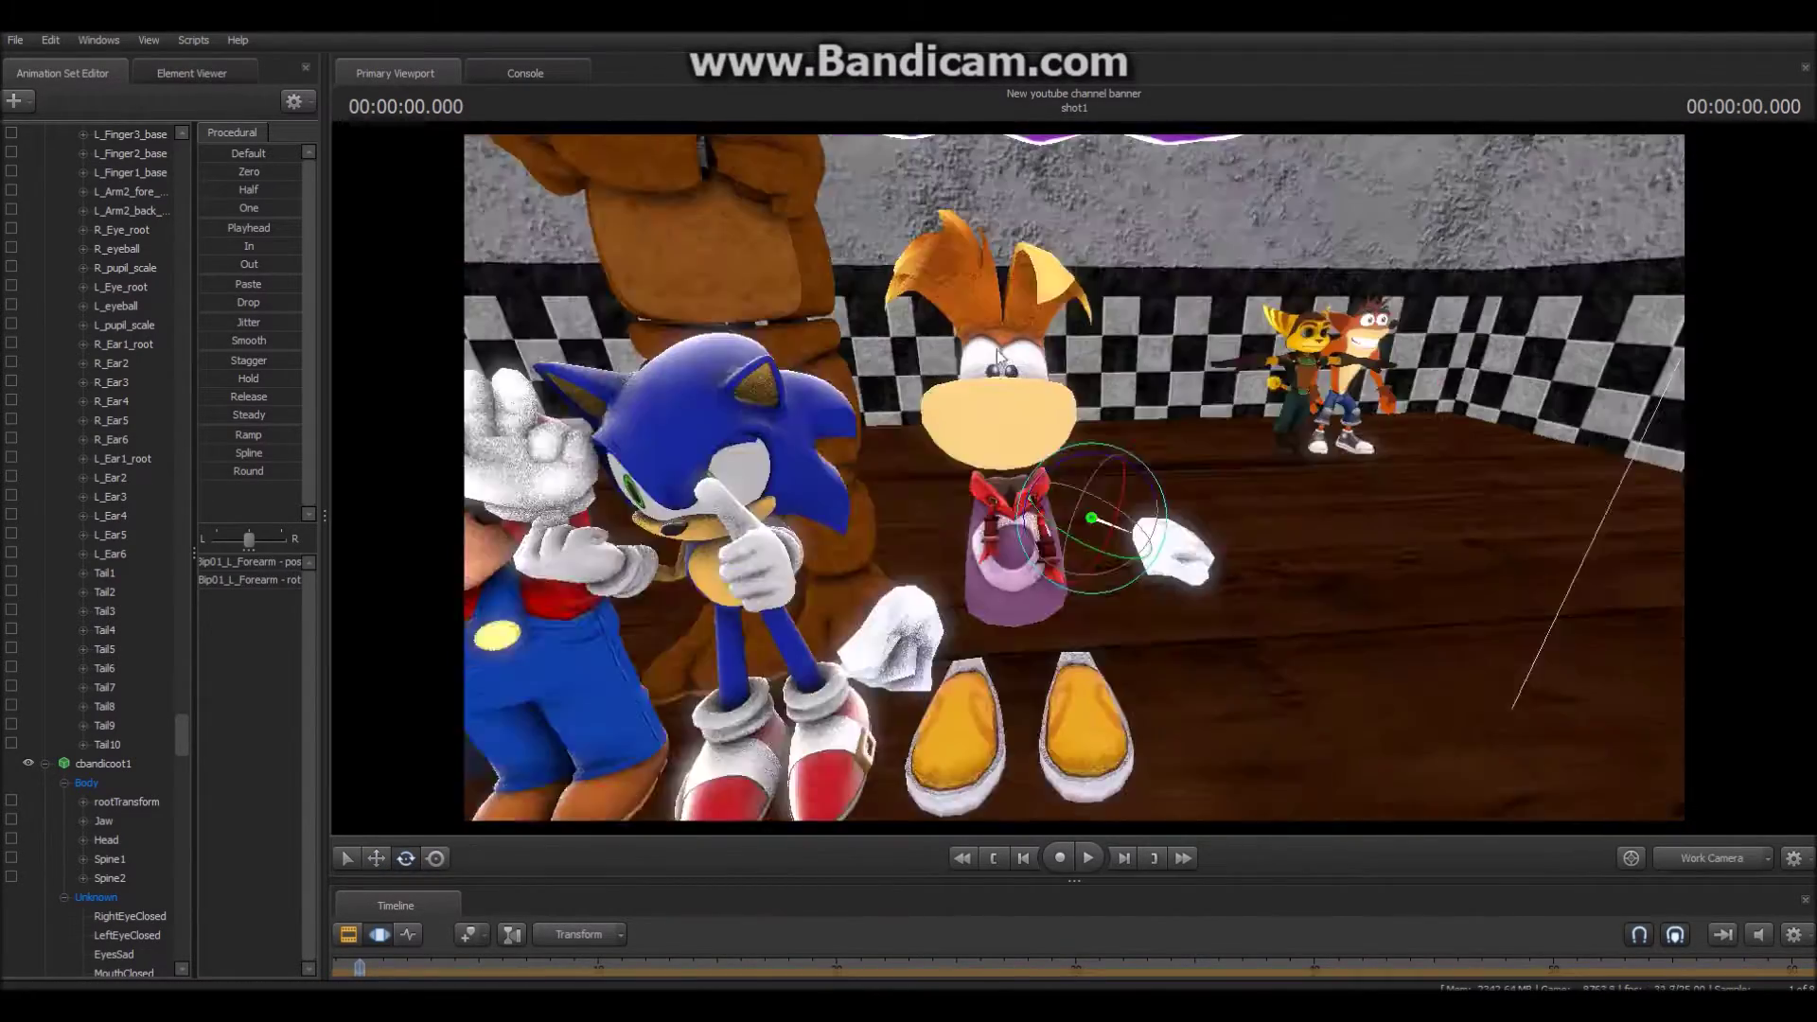
{"action": "left_click_drag", "start_coordinate": [1010, 501], "coordinate": [1060, 459]}
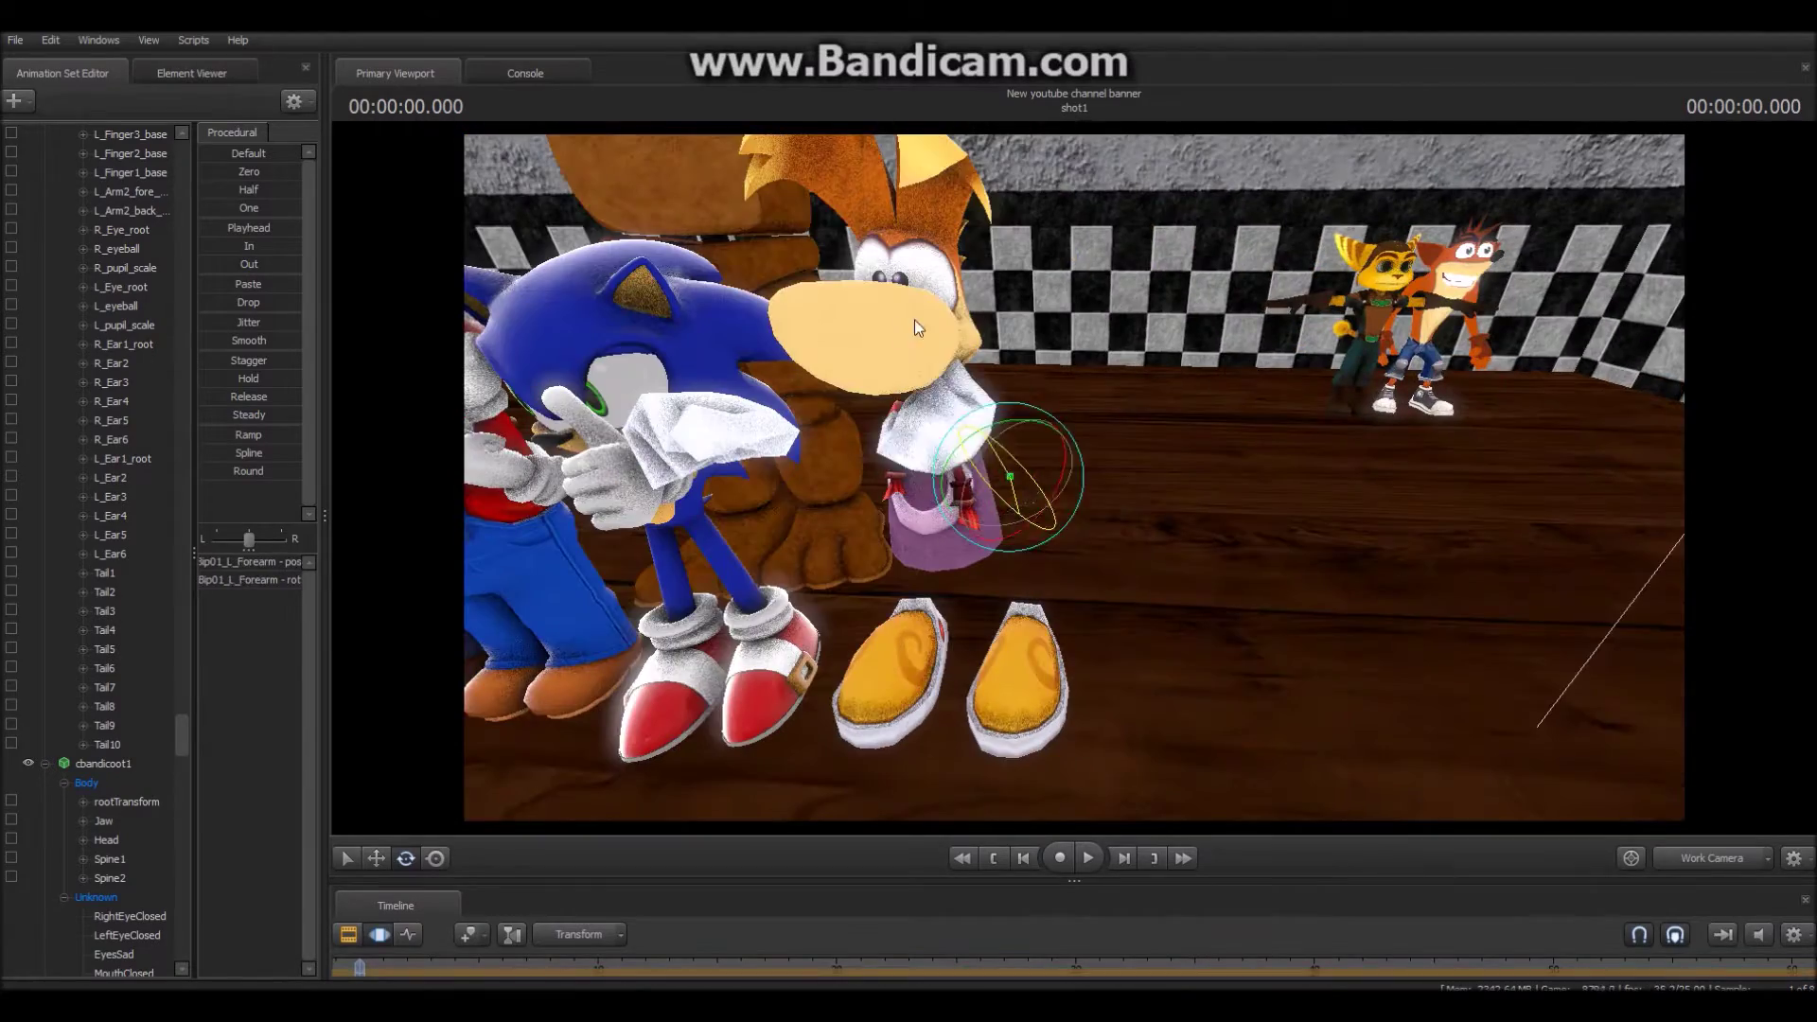
- Reposition Rayman's right upper arm to raise his right hand beside his chest
{"action": "key", "text": "w"}
{"action": "left_click", "coordinate": [1035, 511], "text": "ctrl"}
{"action": "left_click_drag", "start_coordinate": [1074, 477], "coordinate": [946, 426]}
{"action": "left_click", "coordinate": [406, 859]}
{"action": "left_click", "coordinate": [1735, 863]}
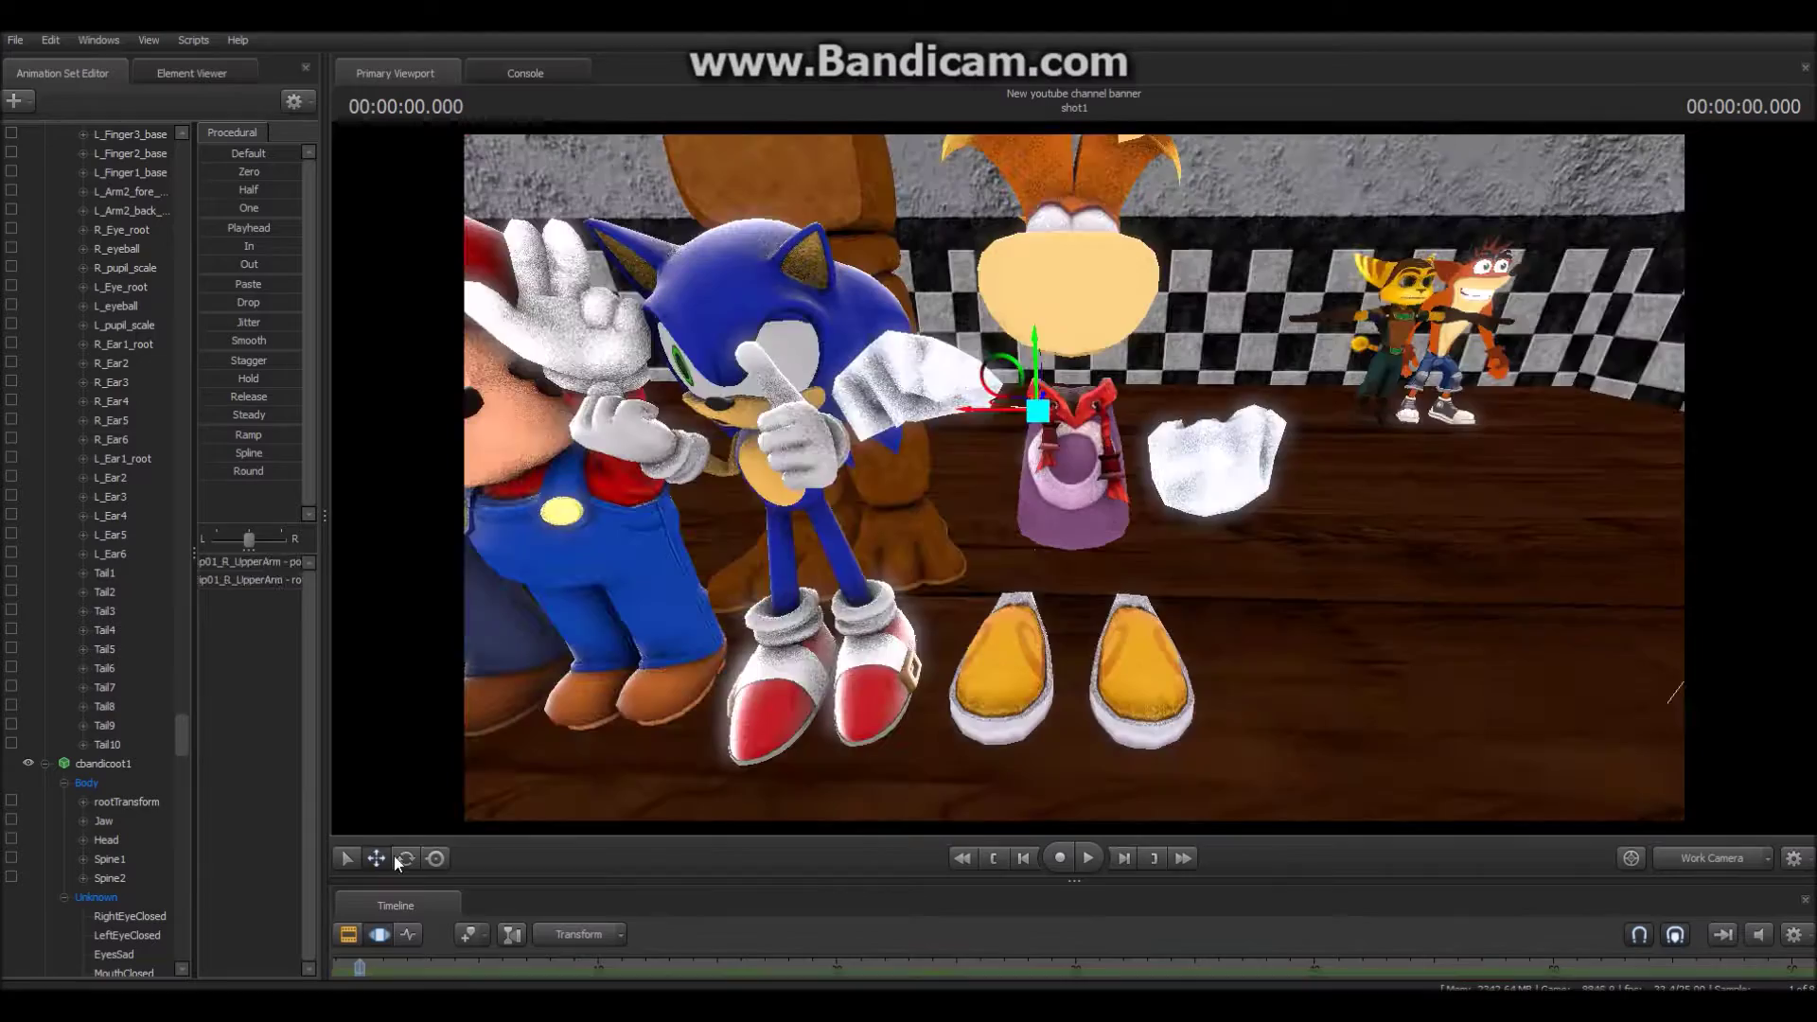
- Adjust the position of Rayman's left hand beside his body
{"action": "left_click", "coordinate": [1322, 537]}
{"action": "left_click_drag", "start_coordinate": [1270, 526], "coordinate": [1291, 526]}
{"action": "left_click", "coordinate": [1250, 528], "text": "ctrl"}
{"action": "left_click", "coordinate": [1711, 858]}
{"action": "left_click", "coordinate": [1711, 858]}
- Turn Rayman's body and feet at an angle beside Sonic and adjust his eyes for the scene camera
{"action": "left_click", "coordinate": [1274, 455]}
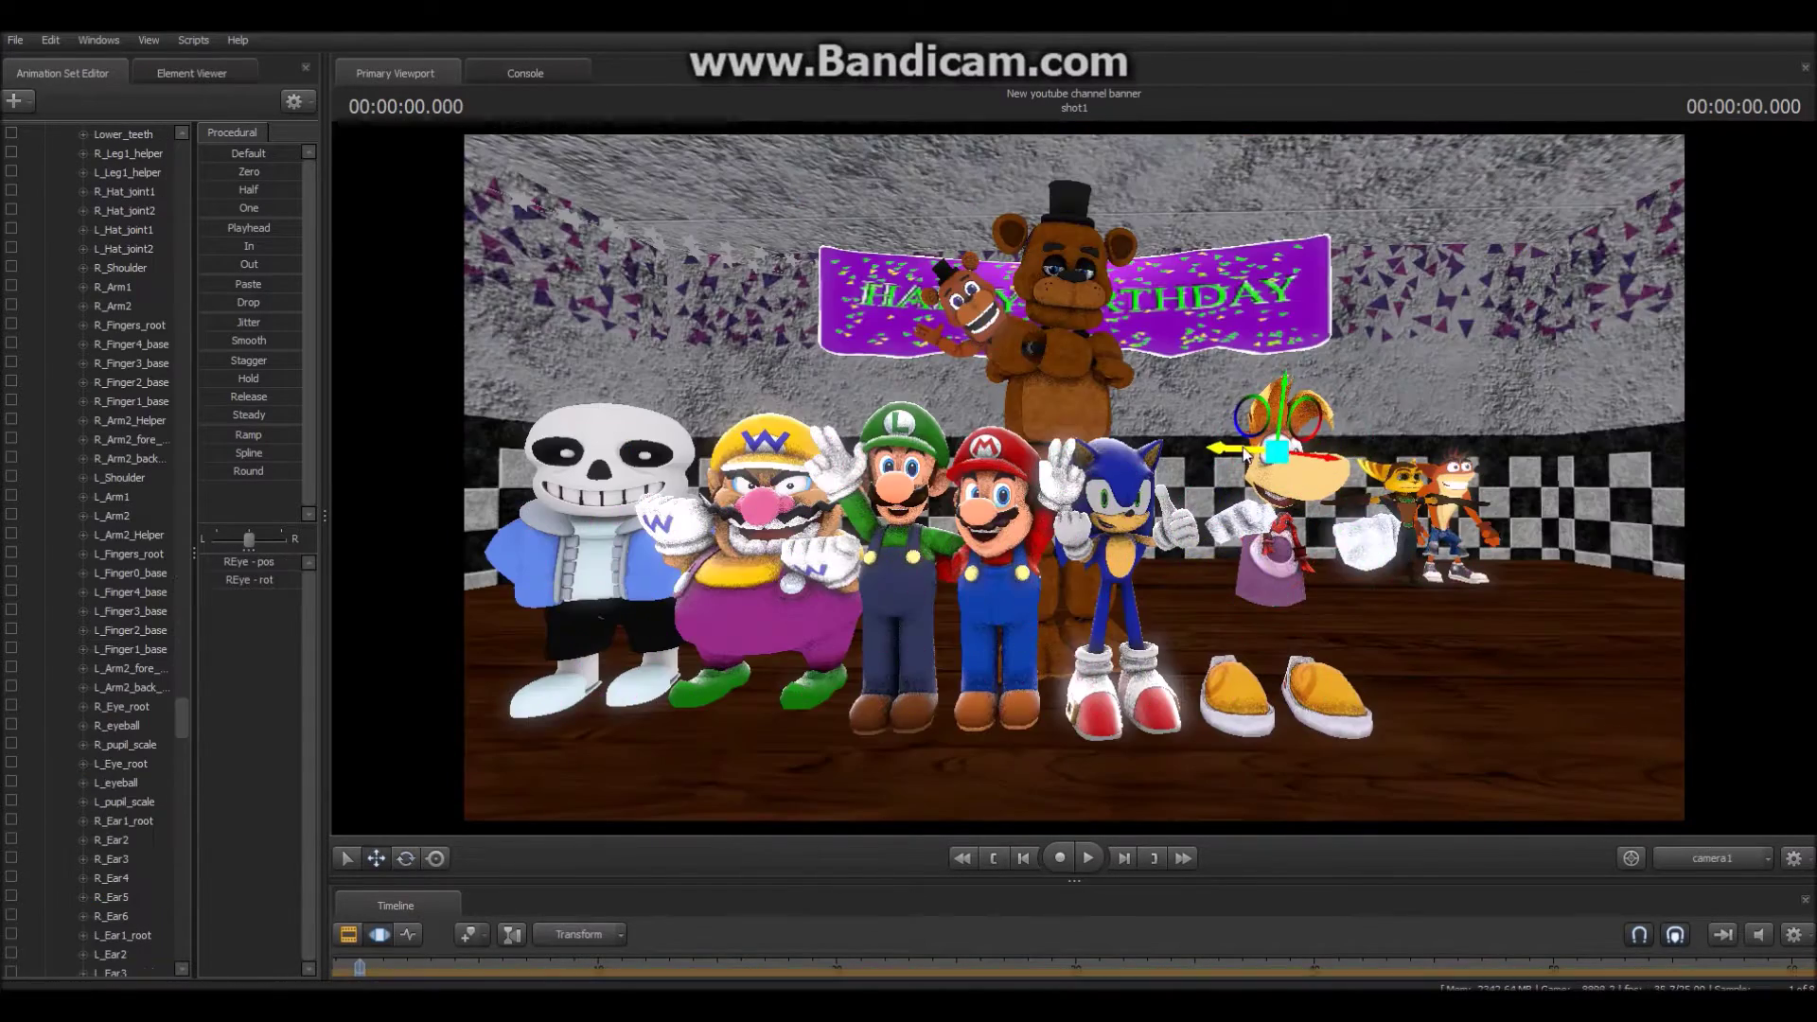
{"action": "left_click", "coordinate": [349, 935]}
{"action": "left_click", "coordinate": [379, 935]}
{"action": "left_click", "coordinate": [348, 936]}
{"action": "left_click", "coordinate": [379, 935]}
{"action": "left_click", "coordinate": [1711, 858]}
{"action": "left_click", "coordinate": [1095, 524], "text": "ctrl"}
{"action": "left_click", "coordinate": [1700, 857]}
{"action": "left_click", "coordinate": [349, 935]}
{"action": "left_click", "coordinate": [1292, 707]}
{"action": "left_click", "coordinate": [1181, 541]}
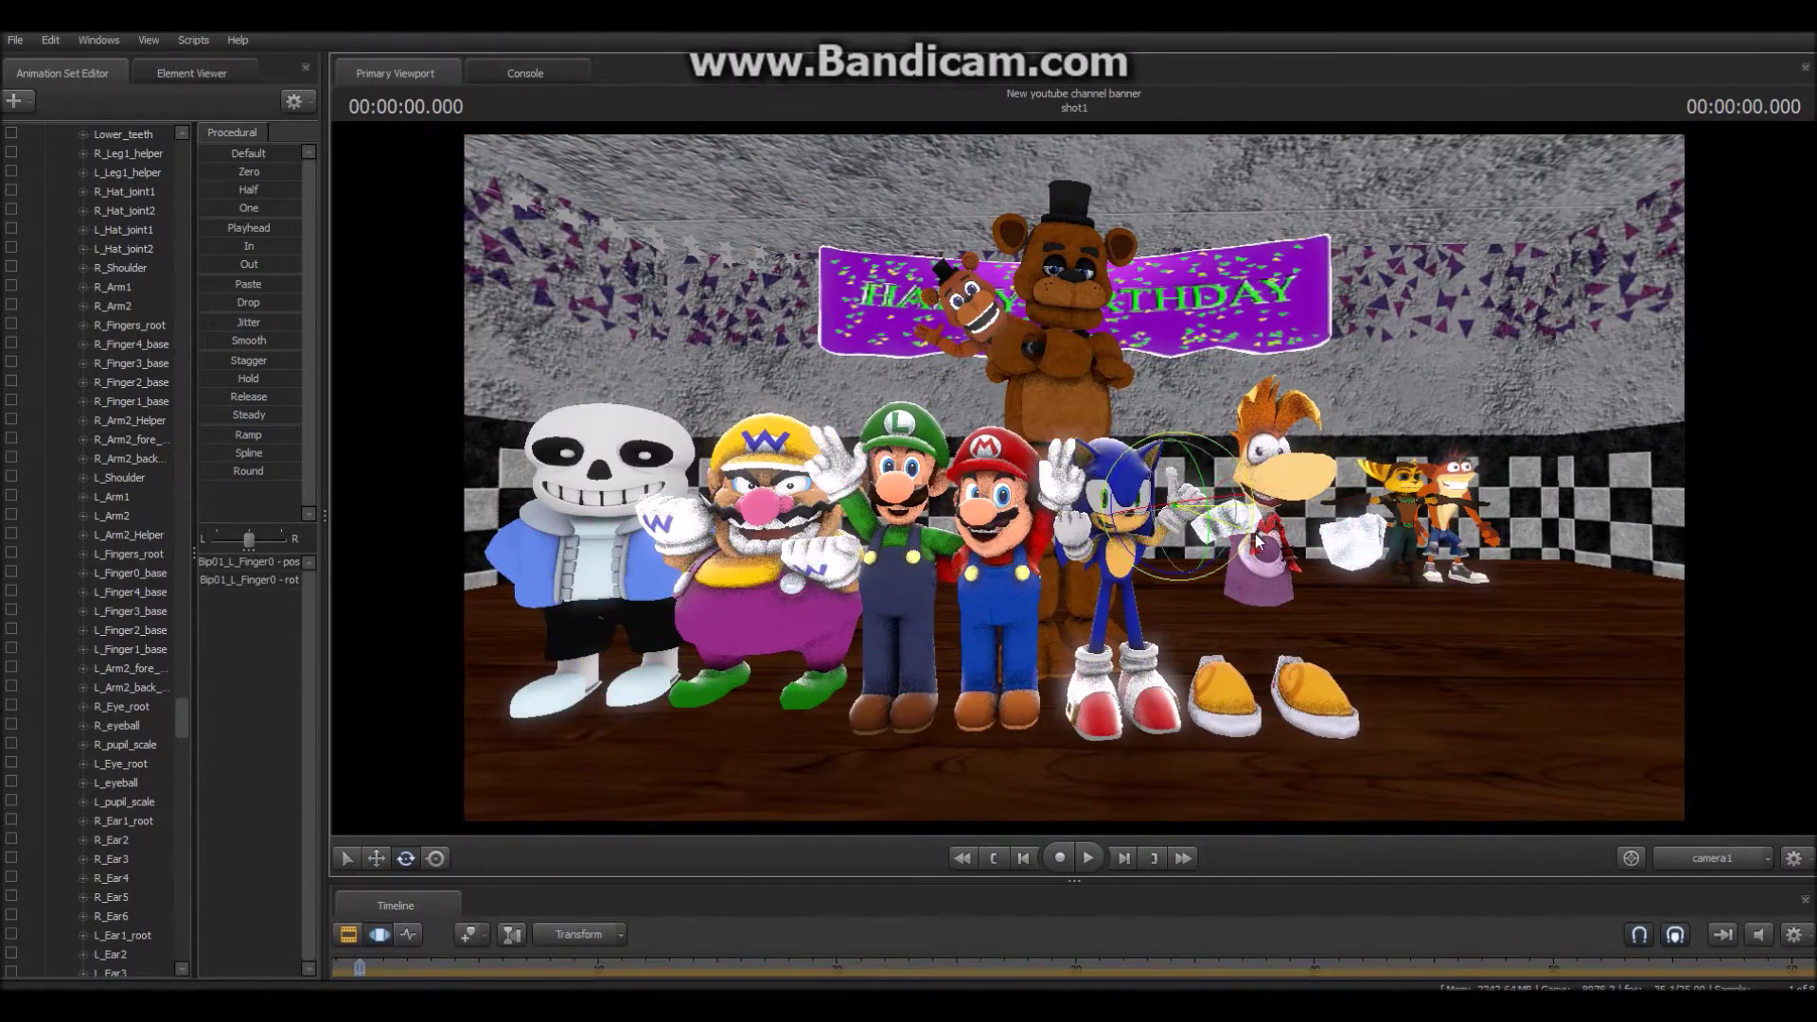
- Move Ratchet forward from the back wall to stand beside Rayman
{"action": "left_click", "coordinate": [1711, 858]}
{"action": "left_click", "coordinate": [1079, 576], "text": "ctrl"}
{"action": "key", "text": "w"}
{"action": "left_click_drag", "start_coordinate": [1079, 577], "coordinate": [1097, 504]}
{"action": "left_click_drag", "start_coordinate": [1098, 503], "coordinate": [1012, 651]}
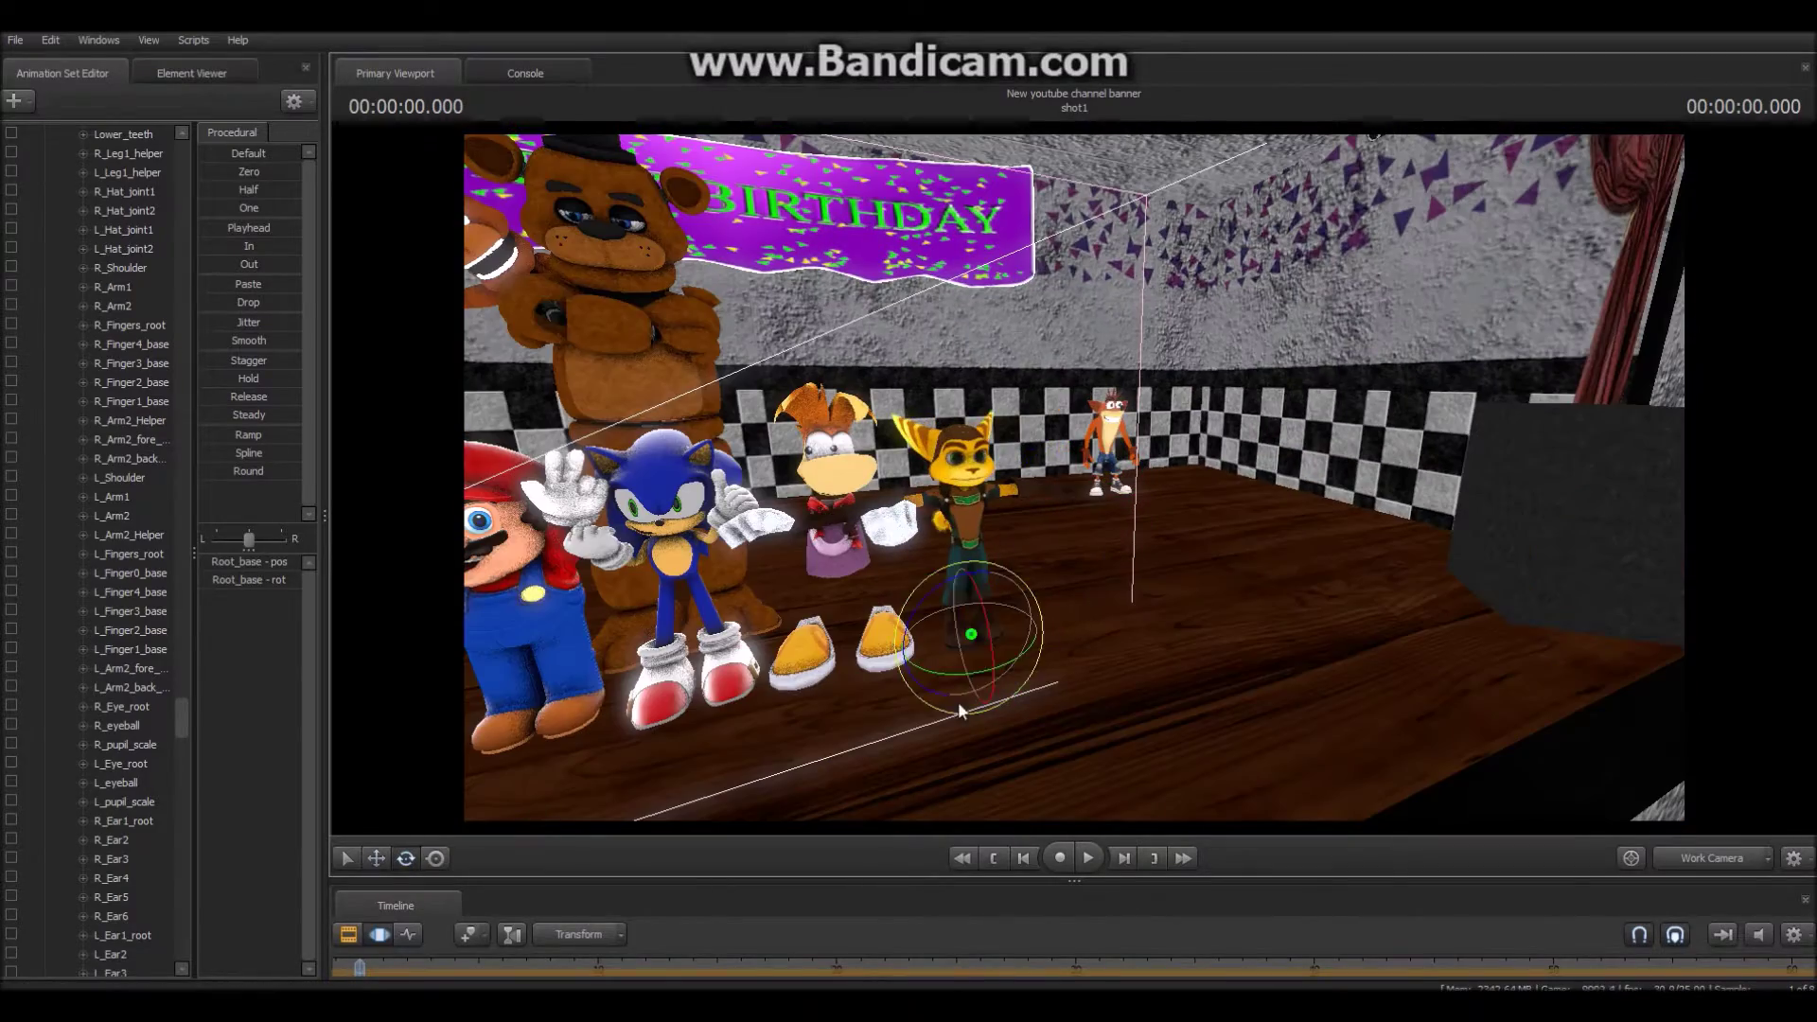
- Give Ratchet a smile using his L_mouth_smile and R_mouth_smile expression controls
{"action": "scroll", "coordinate": [52, 194], "scroll_direction": "up", "scroll_amount": 1}
{"action": "left_click", "coordinate": [105, 229]}
{"action": "key", "text": "w"}
{"action": "left_click_drag", "start_coordinate": [1075, 477], "coordinate": [946, 483]}
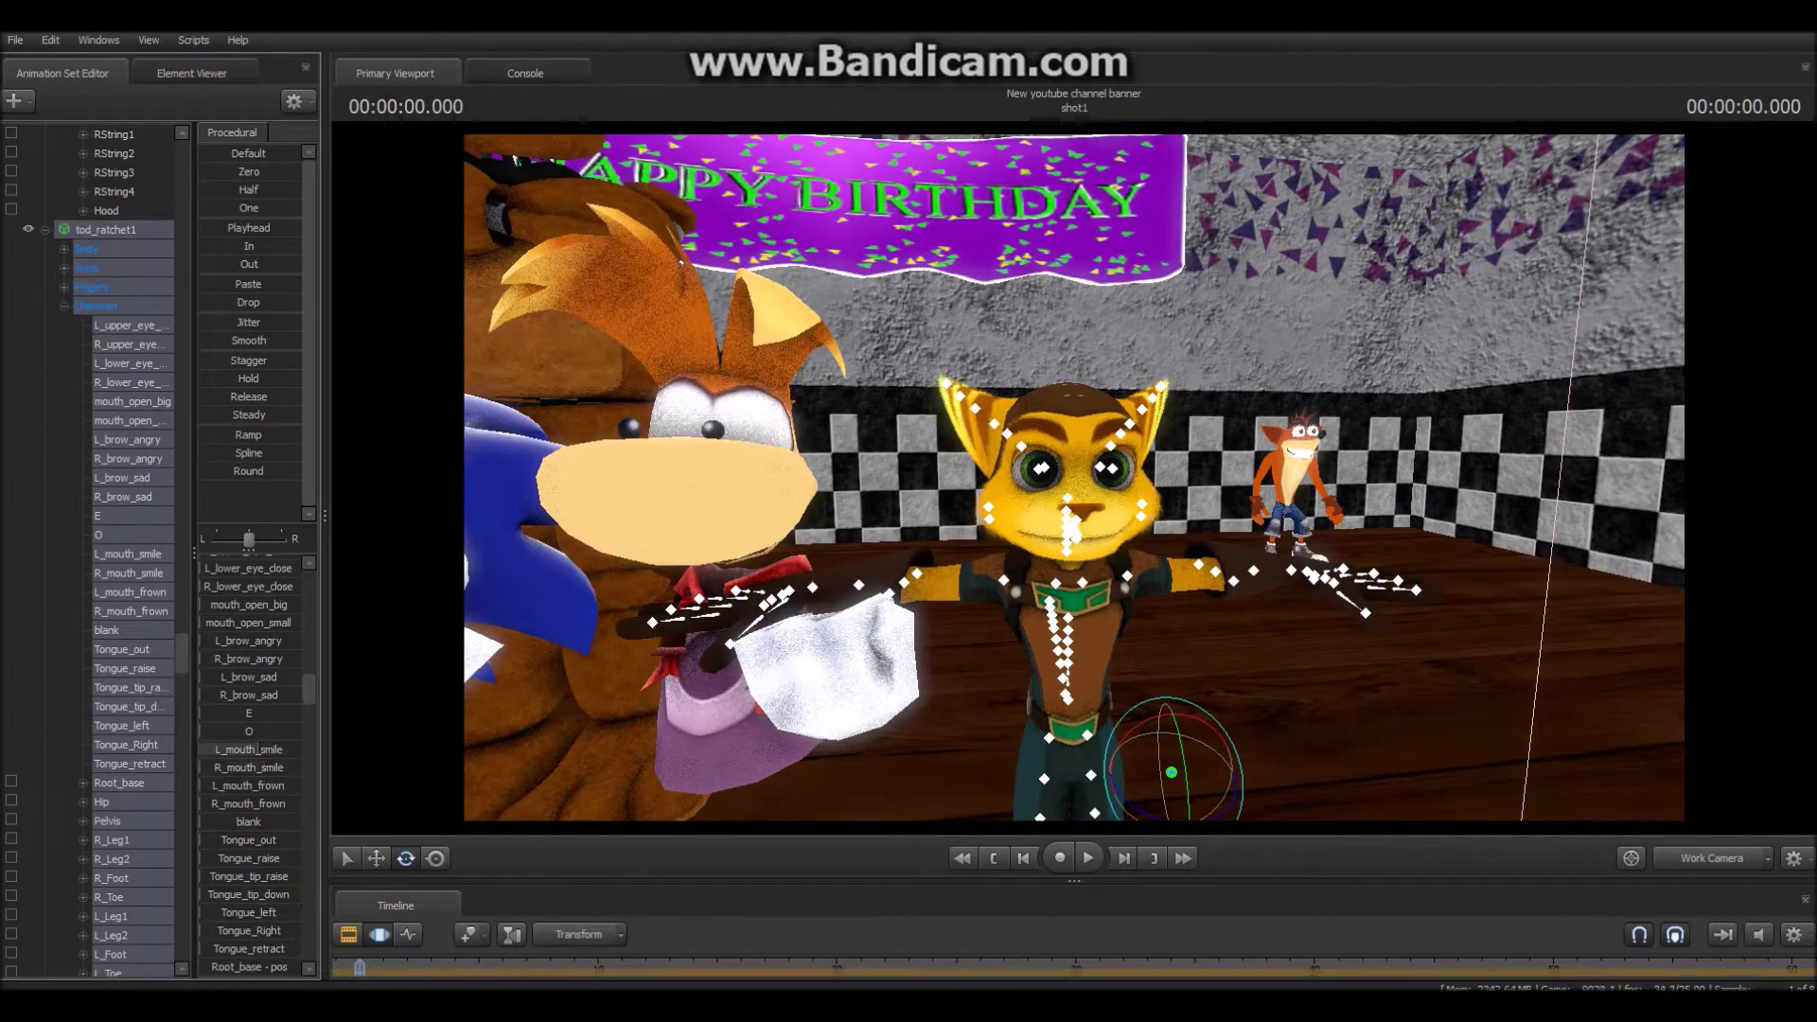
{"action": "right_click", "coordinate": [82, 230]}
{"action": "left_click_drag", "start_coordinate": [1074, 477], "coordinate": [1074, 313]}
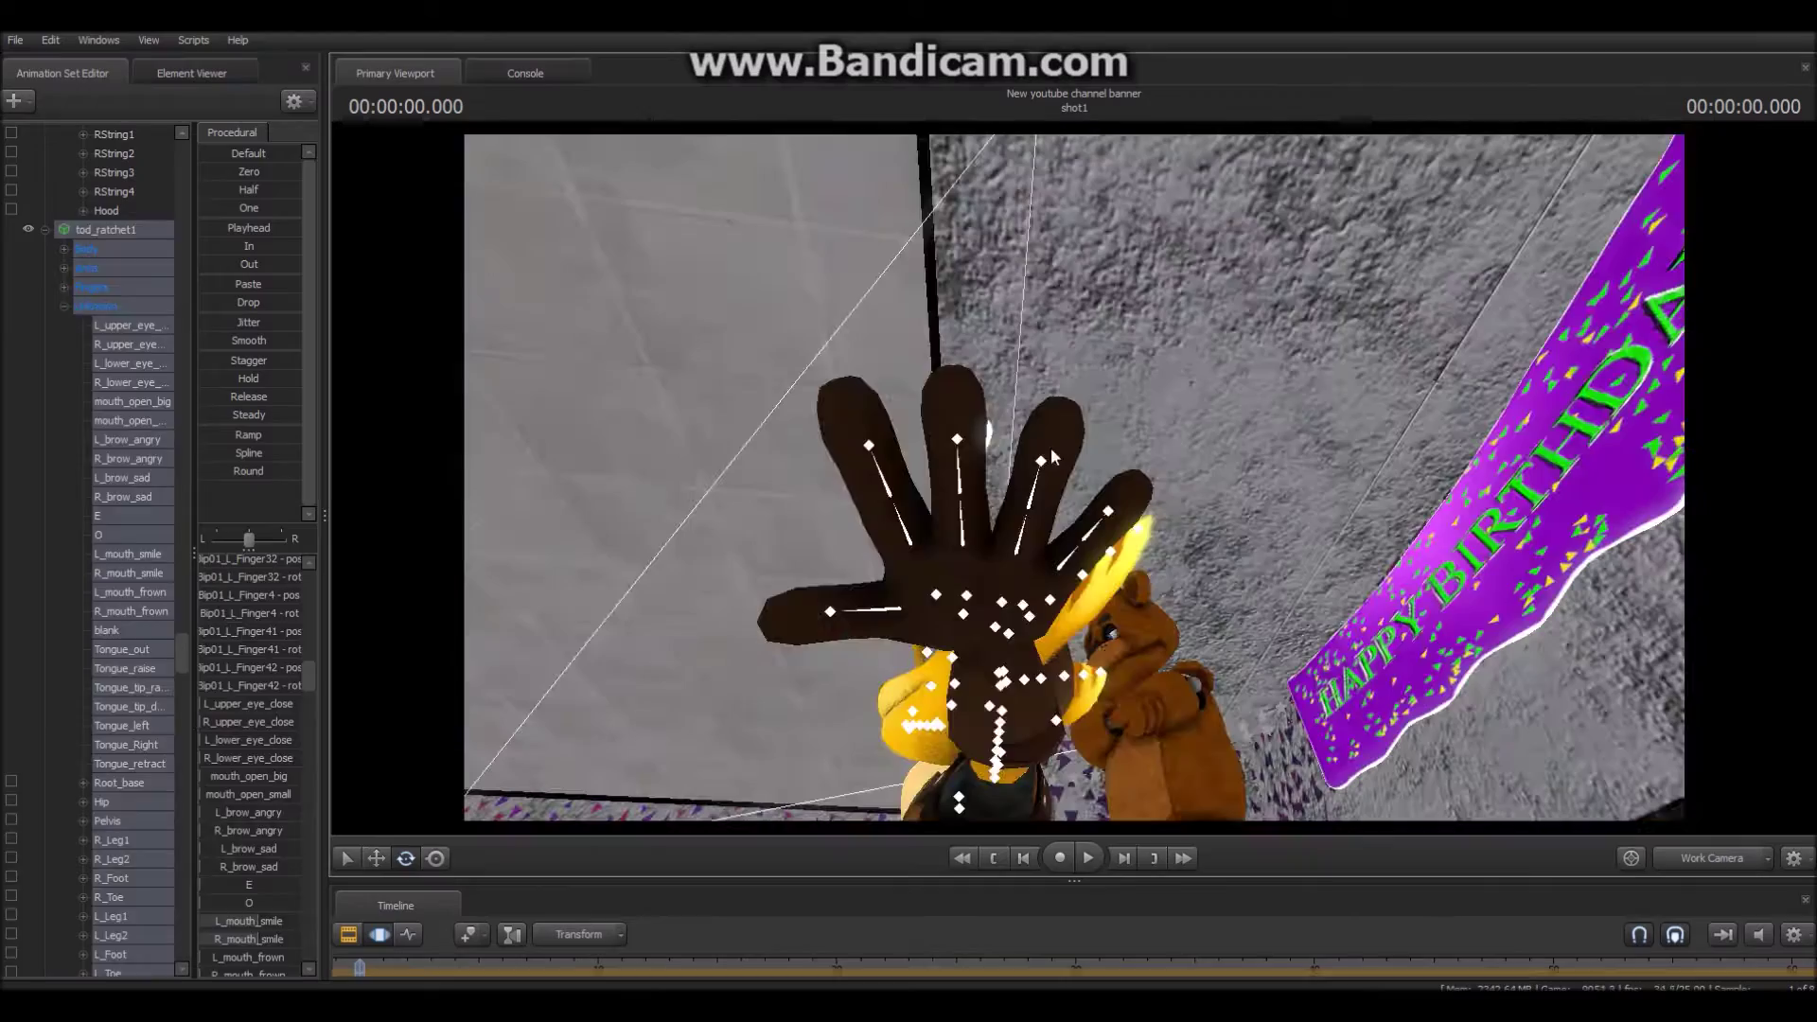
- Start curling the fingers of Ratchet's left hand by rotating the finger joints
{"action": "left_click", "coordinate": [953, 426], "text": "ctrl"}
{"action": "left_click_drag", "start_coordinate": [921, 481], "coordinate": [937, 417]}
{"action": "key", "text": "w"}
{"action": "left_click_drag", "start_coordinate": [1201, 402], "coordinate": [1210, 489], "text": "alt"}
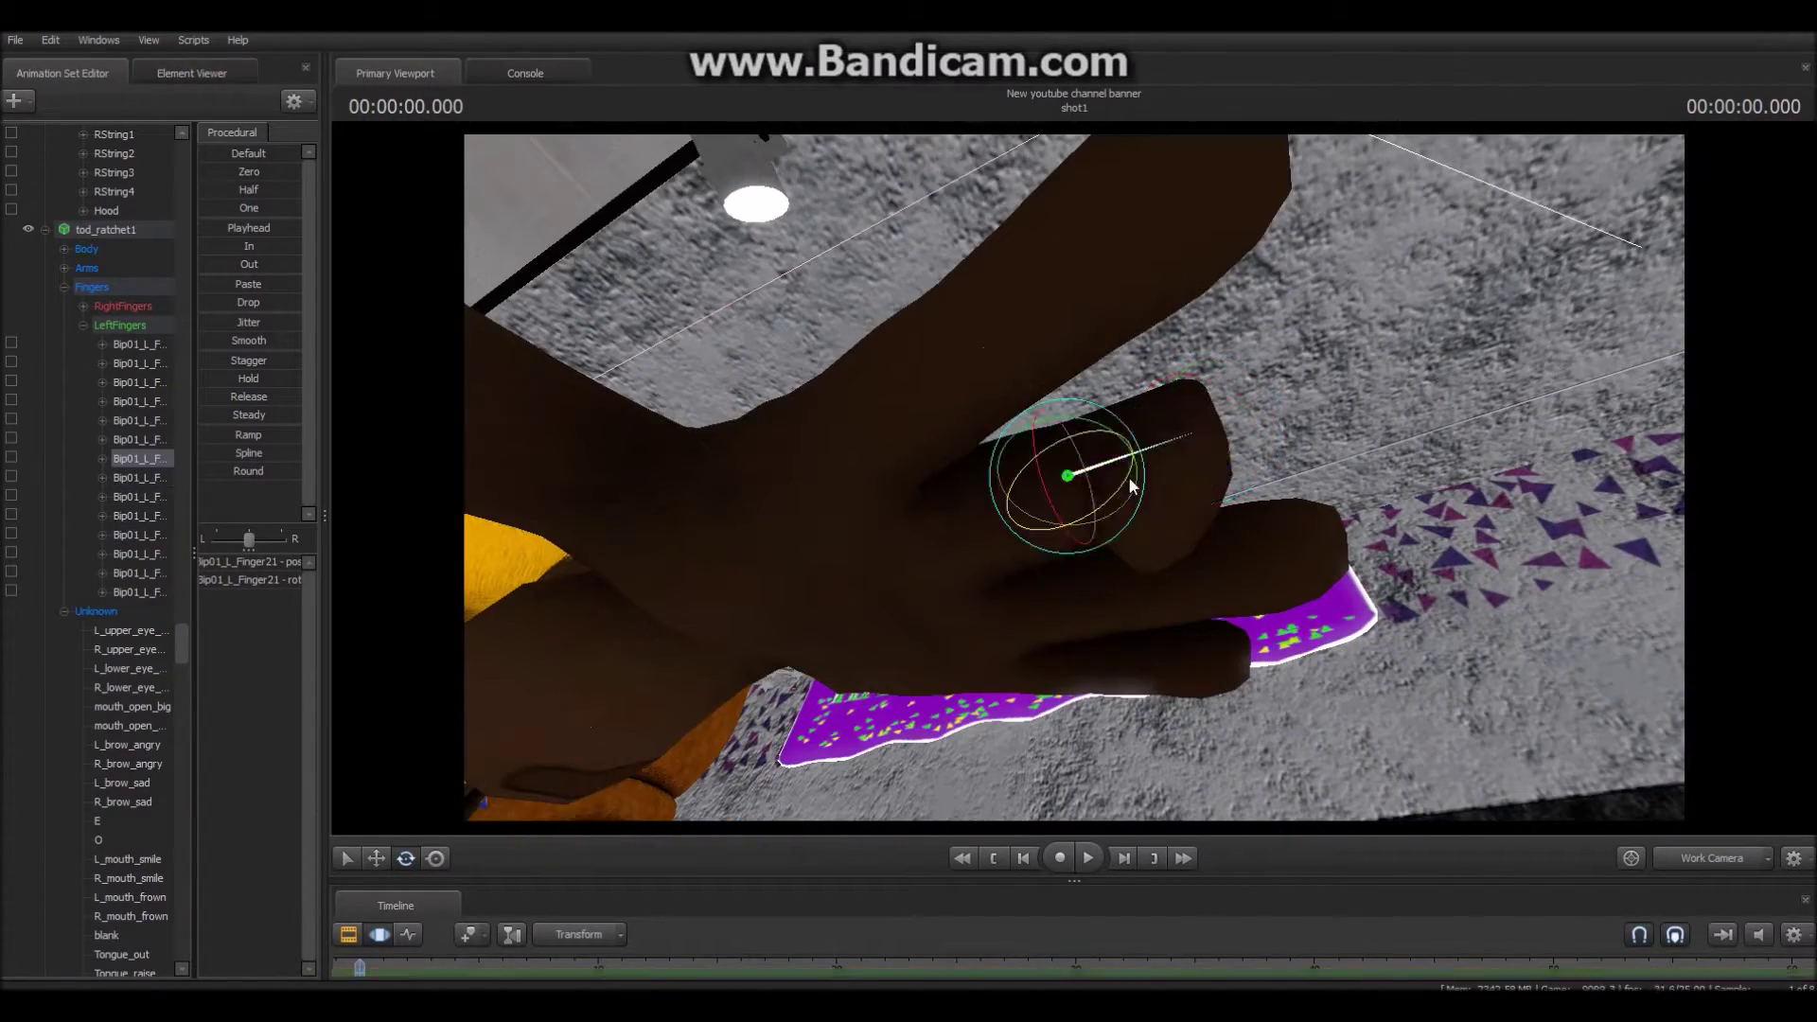
{"action": "left_click_drag", "start_coordinate": [900, 609], "coordinate": [1074, 477]}
{"action": "key", "text": "s"}
{"action": "key", "text": "w"}
{"action": "left_click", "coordinate": [1076, 402], "text": "ctrl"}
{"action": "left_click", "coordinate": [1076, 402], "text": "ctrl"}
{"action": "left_click_drag", "start_coordinate": [1080, 407], "coordinate": [1010, 563], "text": "alt"}
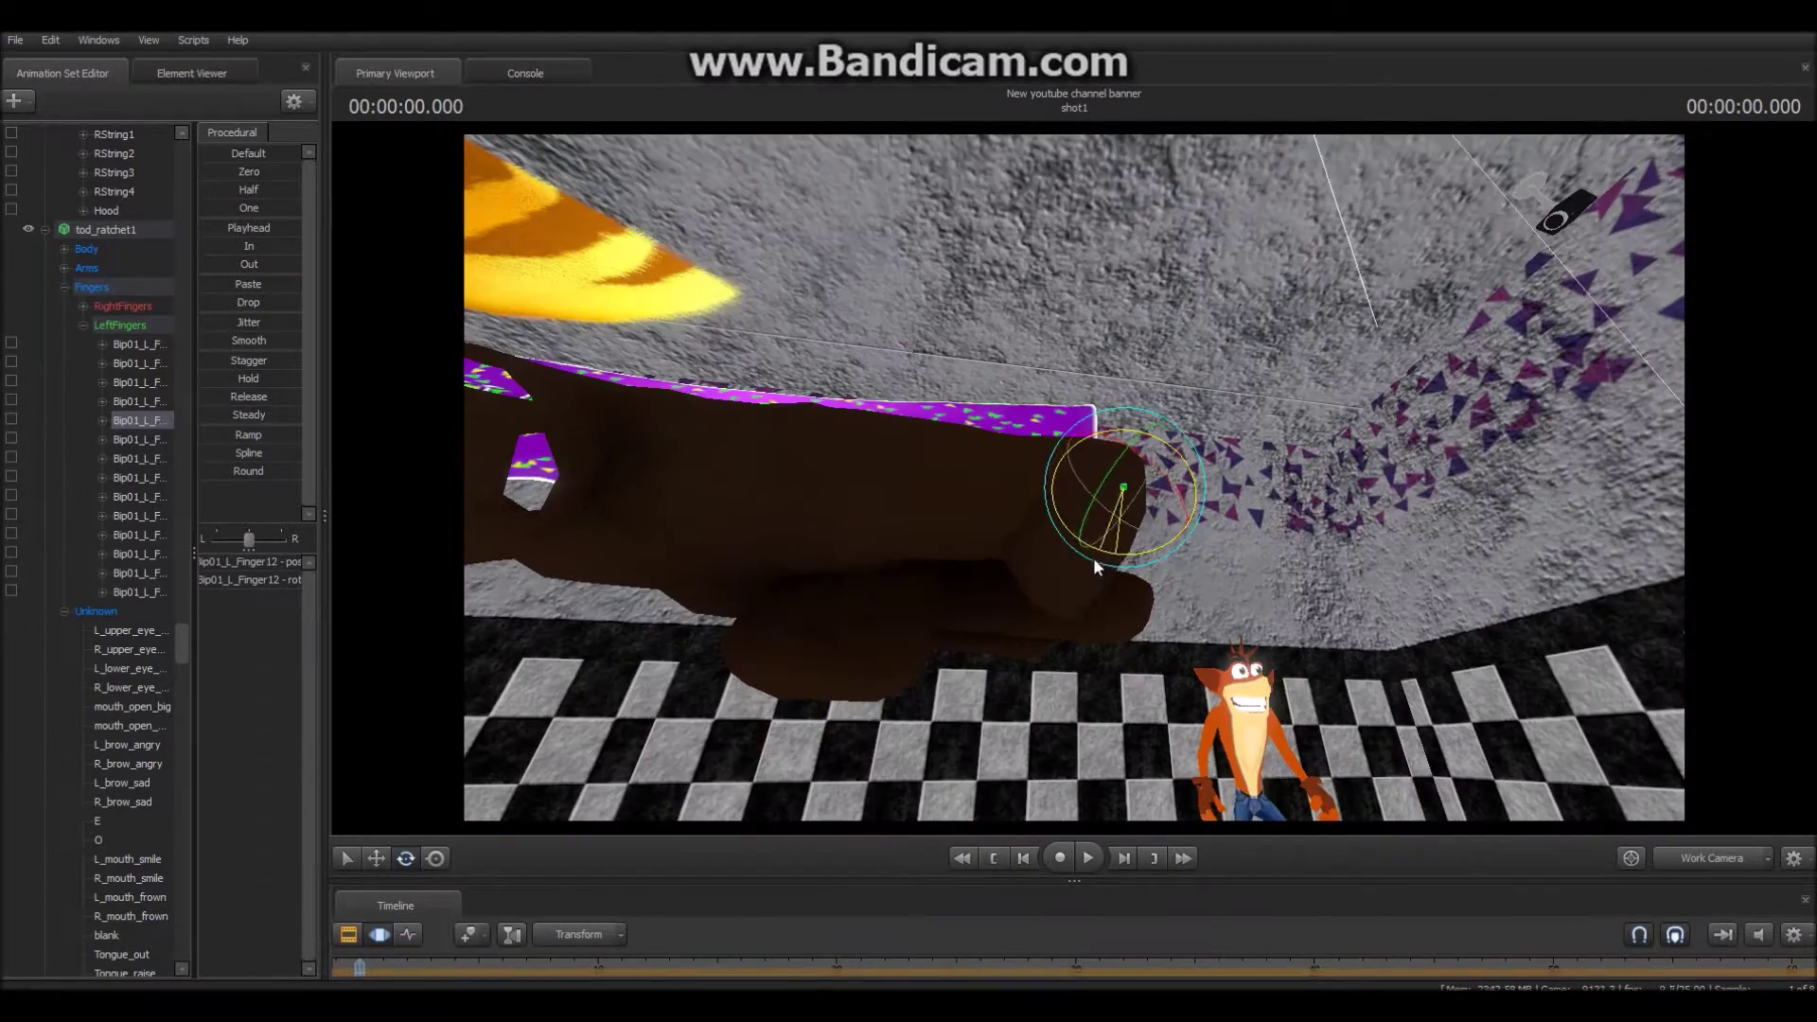
- Bend the remaining fingers of Ratchet's left hand toward the palm
{"action": "left_click", "coordinate": [926, 485], "text": "ctrl"}
{"action": "left_click_drag", "start_coordinate": [900, 506], "coordinate": [790, 529]}
{"action": "left_click_drag", "start_coordinate": [941, 510], "coordinate": [1073, 541], "text": "alt"}
{"action": "left_click", "coordinate": [1075, 507], "text": "ctrl"}
{"action": "left_click_drag", "start_coordinate": [1082, 603], "coordinate": [965, 538]}
{"action": "left_click_drag", "start_coordinate": [842, 541], "coordinate": [1164, 515], "text": "alt"}
{"action": "left_click", "coordinate": [873, 540], "text": "ctrl"}
{"action": "left_click", "coordinate": [1030, 560], "text": "ctrl"}
{"action": "left_click_drag", "start_coordinate": [980, 620], "coordinate": [1116, 719]}
{"action": "left_click", "coordinate": [844, 657], "text": "ctrl"}
{"action": "left_click", "coordinate": [1014, 527], "text": "ctrl"}
{"action": "left_click_drag", "start_coordinate": [1018, 473], "coordinate": [1089, 662]}
- Curl the outer fingers of Ratchet's right hand toward the palm
{"action": "left_click", "coordinate": [1099, 608], "text": "ctrl"}
{"action": "right_click_drag", "start_coordinate": [1089, 662], "coordinate": [1087, 697], "text": "alt"}
{"action": "key", "text": "w"}
{"action": "left_click", "coordinate": [1067, 701], "text": "ctrl"}
{"action": "left_click_drag", "start_coordinate": [1086, 695], "coordinate": [937, 591], "text": "alt"}
{"action": "left_click", "coordinate": [934, 544], "text": "ctrl"}
{"action": "key", "text": "e"}
{"action": "mouse_move", "coordinate": [937, 592]}
{"action": "left_mouse_down", "text": "alt"}
{"action": "mouse_move", "coordinate": [899, 634]}
{"action": "mouse_move", "coordinate": [907, 587]}
{"action": "left_mouse_up", "text": "alt"}
{"action": "left_click_drag", "start_coordinate": [1103, 651], "coordinate": [1069, 719], "text": "alt"}
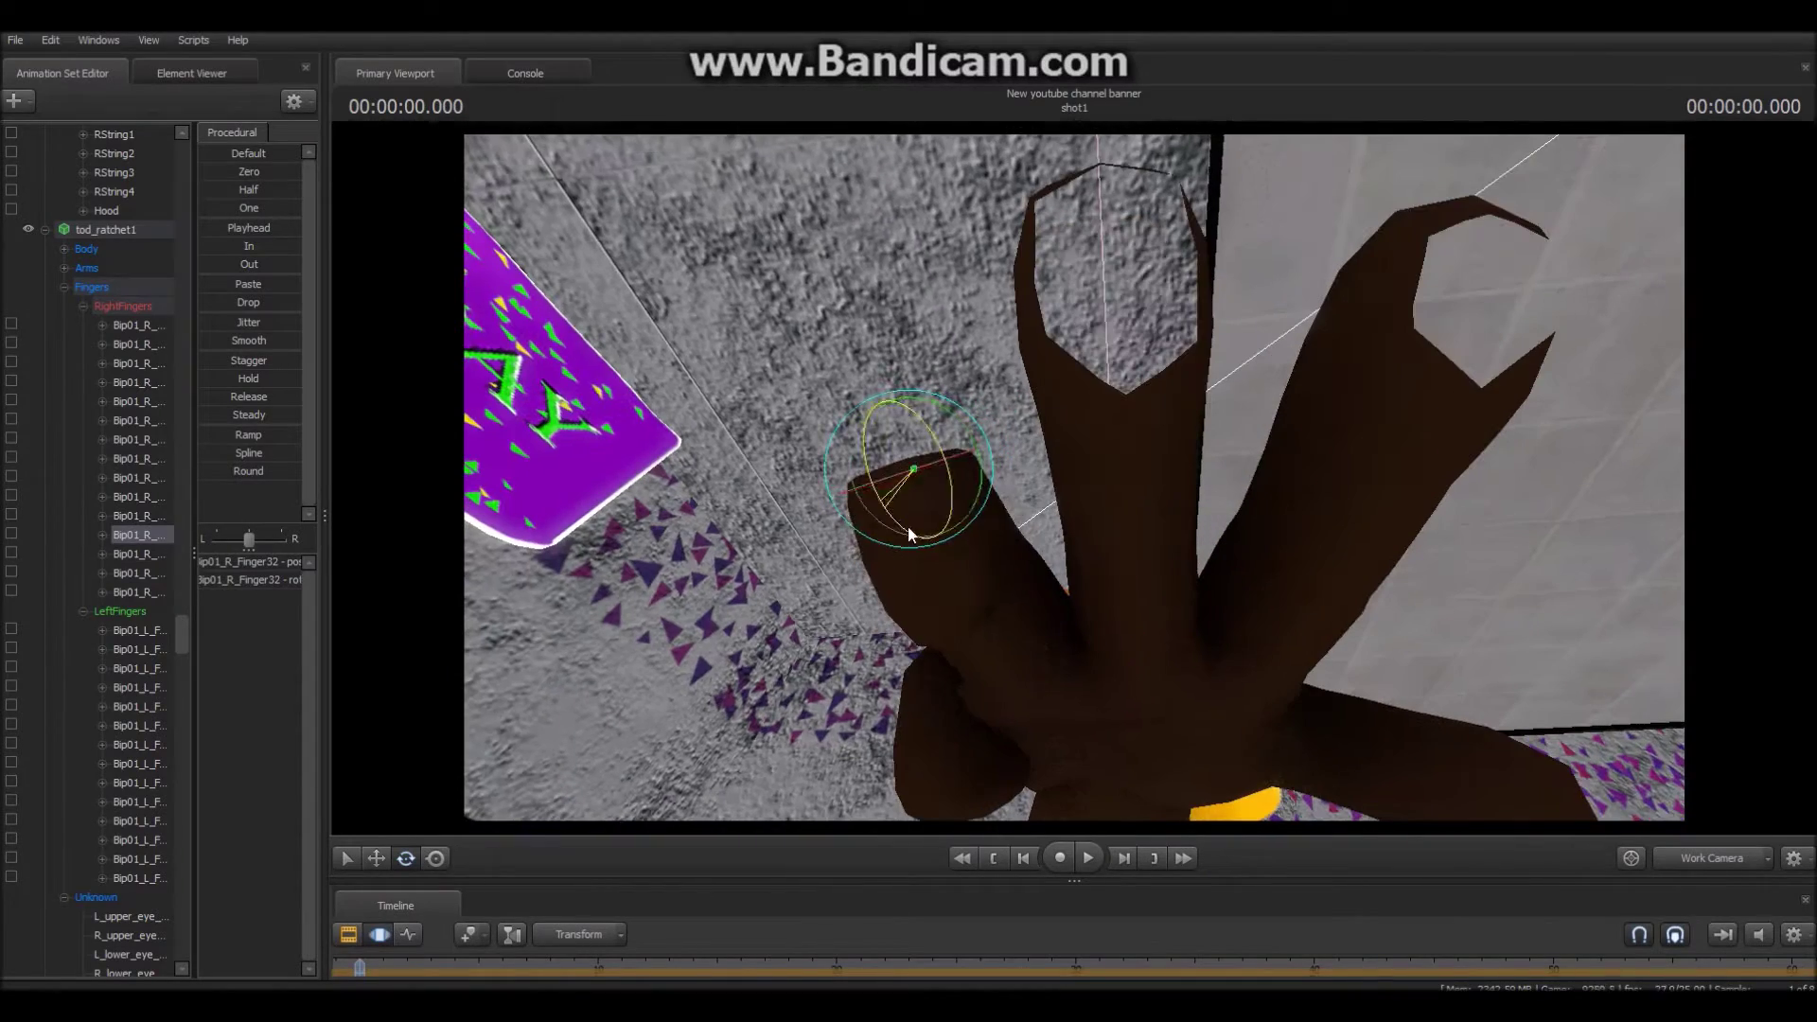
{"action": "left_click", "coordinate": [1013, 637], "text": "ctrl"}
{"action": "left_click_drag", "start_coordinate": [1036, 752], "coordinate": [984, 662]}
{"action": "left_click", "coordinate": [947, 527], "text": "ctrl"}
{"action": "left_click_drag", "start_coordinate": [866, 526], "coordinate": [852, 577]}
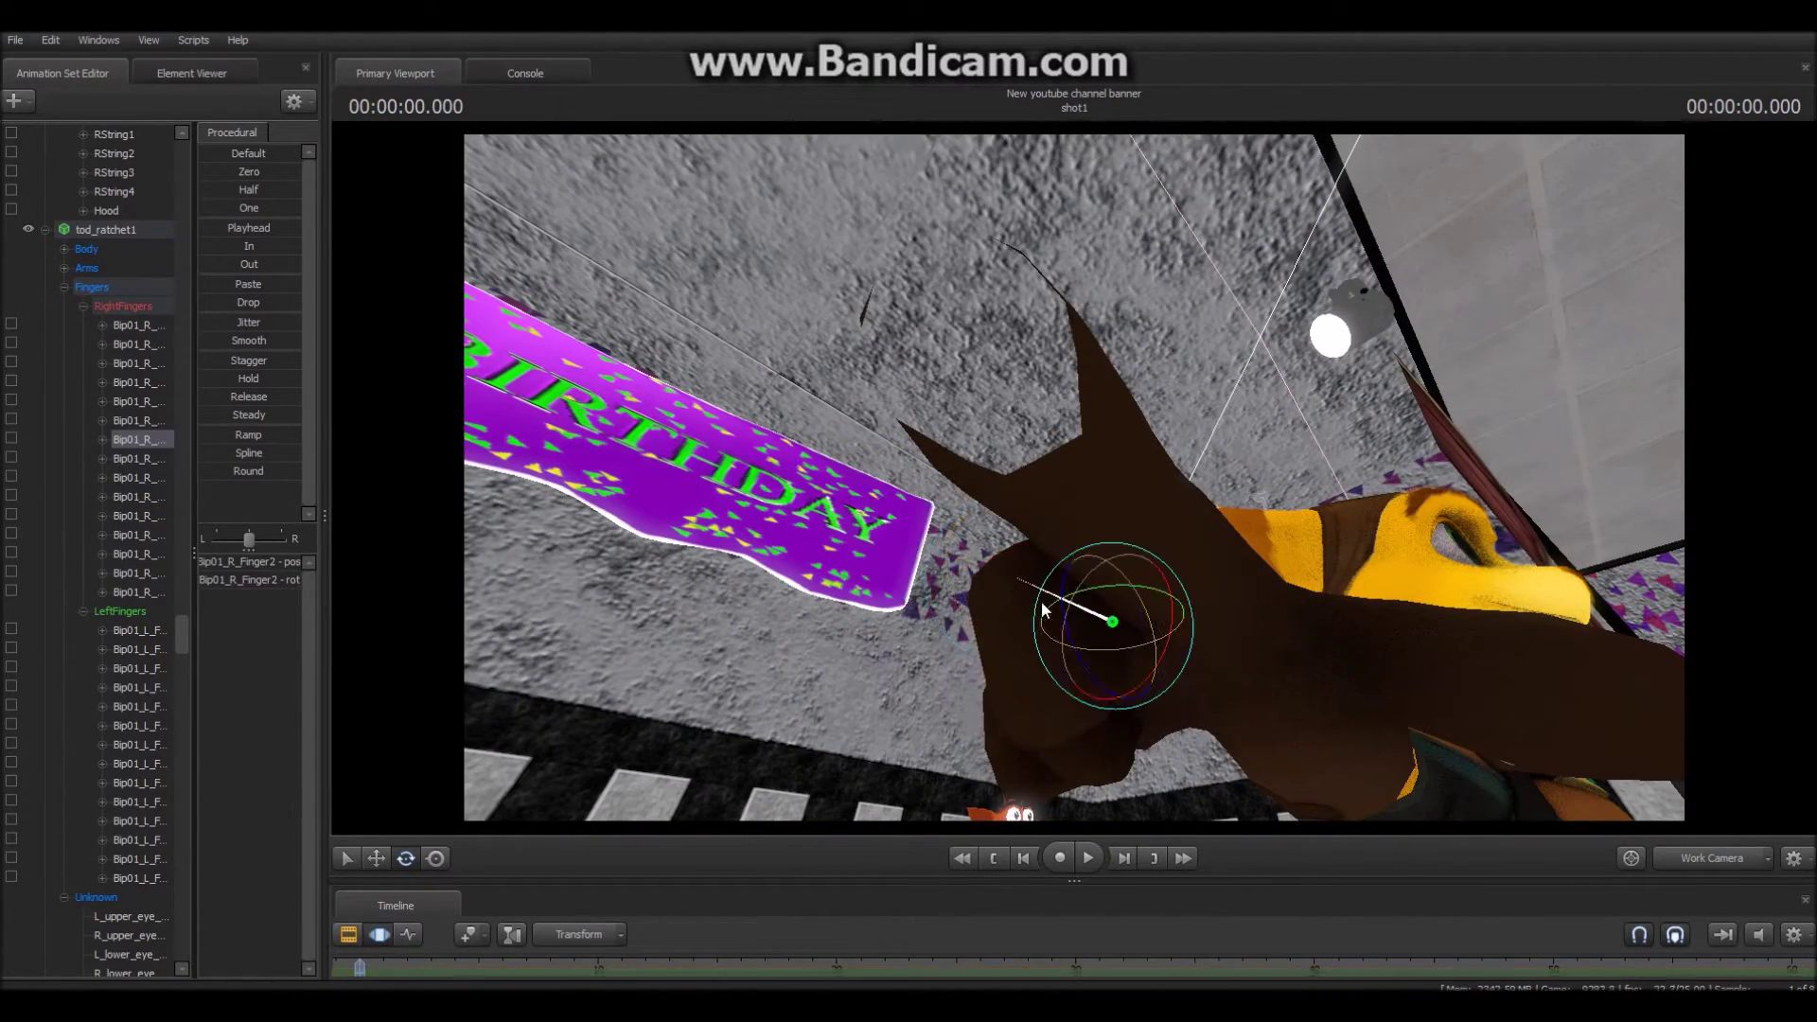
- Curl the remaining fingers and the thumb of Ratchet's right hand to close it
{"action": "left_click_drag", "start_coordinate": [1104, 625], "coordinate": [1082, 502]}
{"action": "left_click", "coordinate": [1083, 495], "text": "ctrl"}
{"action": "left_click_drag", "start_coordinate": [1188, 604], "coordinate": [978, 511]}
{"action": "left_click", "coordinate": [1129, 466], "text": "ctrl"}
{"action": "left_click", "coordinate": [1200, 483], "text": "ctrl"}
{"action": "left_click_drag", "start_coordinate": [1200, 483], "coordinate": [1052, 497]}
{"action": "left_click", "coordinate": [1053, 497], "text": "ctrl"}
{"action": "left_click", "coordinate": [1012, 534], "text": "ctrl"}
{"action": "left_click", "coordinate": [965, 579], "text": "ctrl"}
{"action": "left_click_drag", "start_coordinate": [965, 579], "coordinate": [1063, 559], "text": "alt"}
{"action": "left_click", "coordinate": [963, 423], "text": "ctrl"}
{"action": "left_click", "coordinate": [1024, 496], "text": "ctrl"}
- Fine-tune Ratchet's mouth smile on both sides with his facial expression sliders
{"action": "left_click", "coordinate": [105, 229]}
{"action": "left_click", "coordinate": [95, 896]}
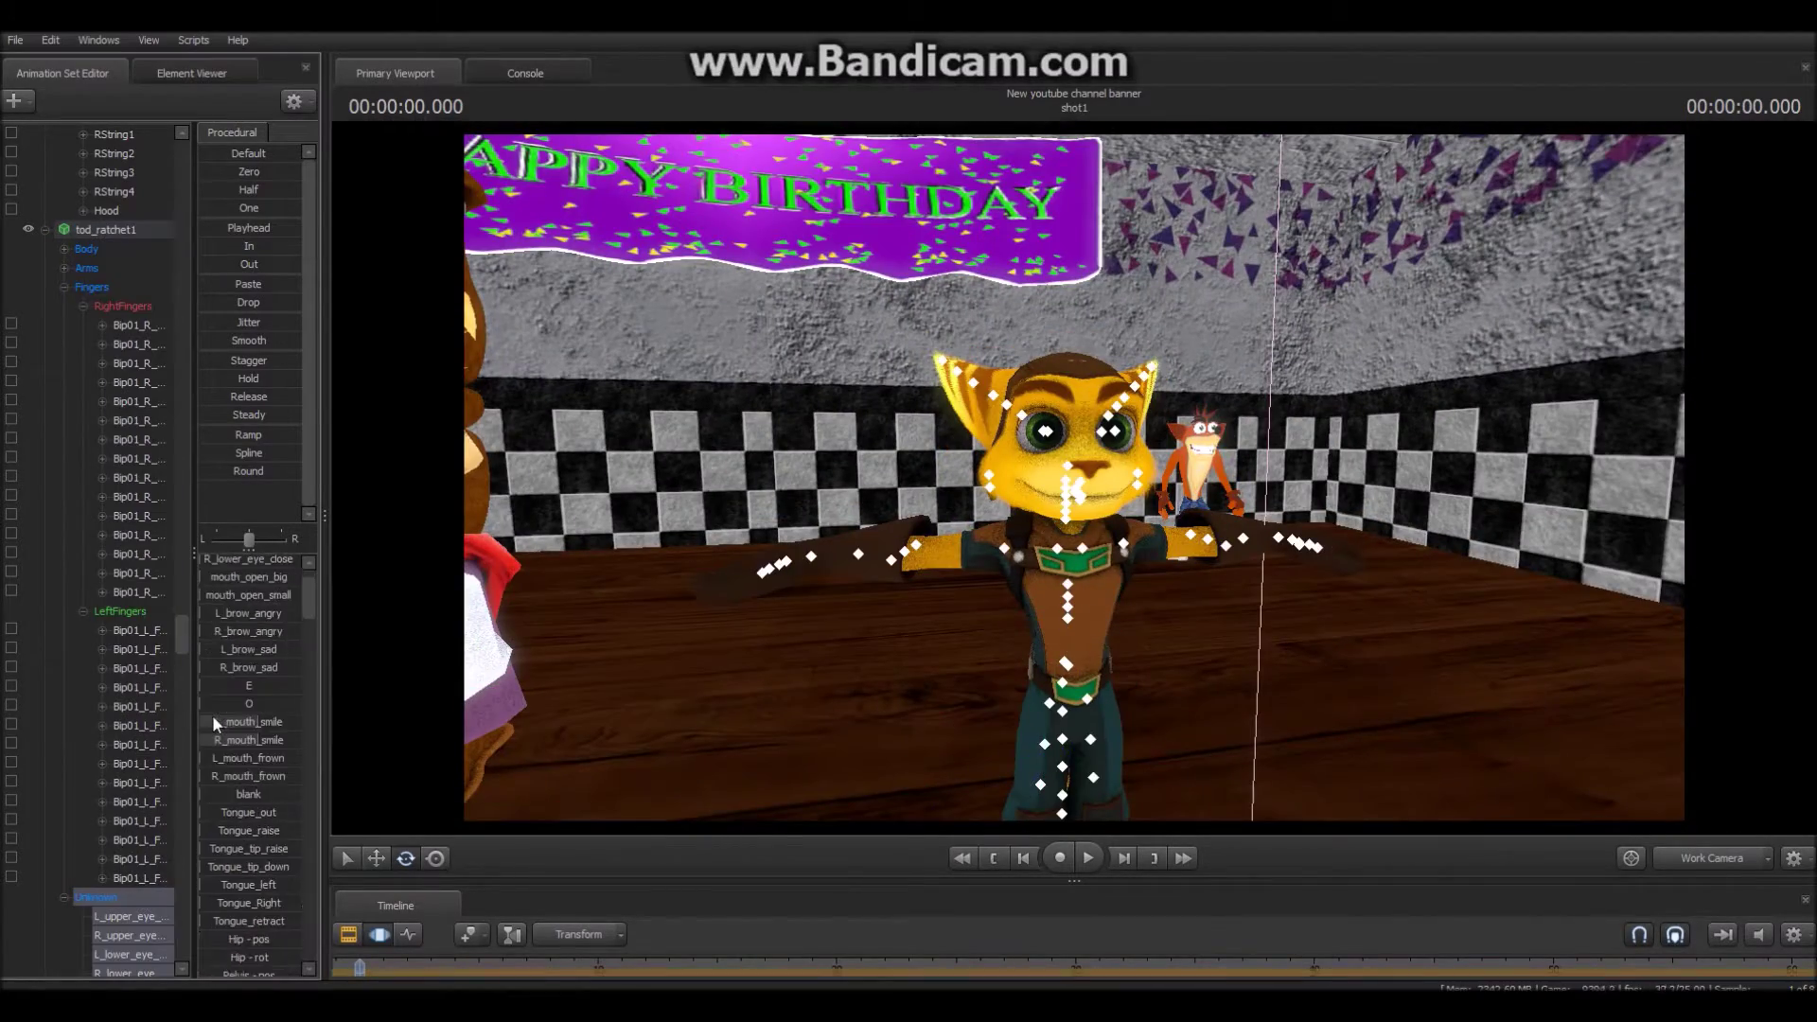
{"action": "right_click_drag", "start_coordinate": [1038, 663], "coordinate": [987, 500], "text": "alt"}
- Rotate Ratchet's left upper arm and forearm to fold the arm across his chest
{"action": "left_click", "coordinate": [987, 500], "text": "ctrl"}
{"action": "left_click_drag", "start_coordinate": [975, 511], "coordinate": [937, 568]}
{"action": "left_click_drag", "start_coordinate": [936, 568], "coordinate": [1157, 514], "text": "alt"}
{"action": "left_click", "coordinate": [836, 437], "text": "ctrl"}
{"action": "left_click", "coordinate": [1162, 469], "text": "ctrl"}
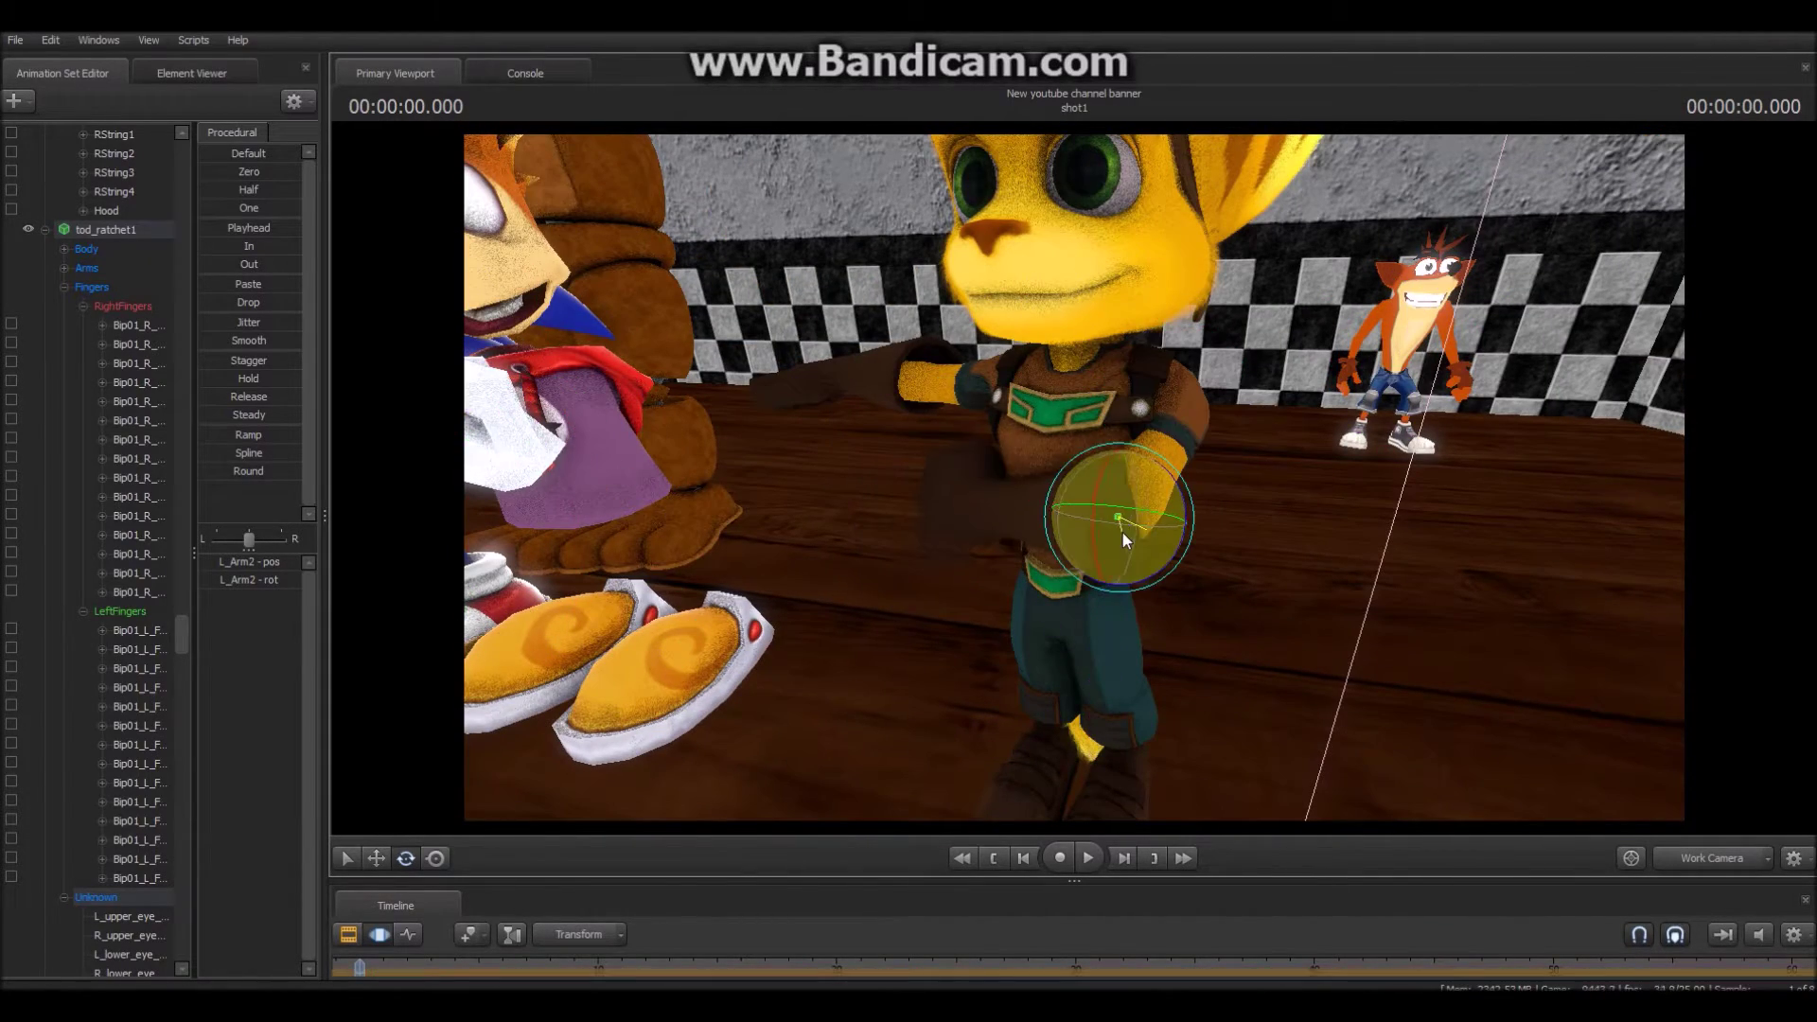
{"action": "left_click_drag", "start_coordinate": [1110, 564], "coordinate": [994, 530], "text": "alt"}
- Rotate Ratchet's right upper arm and forearm to cross over his left arm
{"action": "left_click", "coordinate": [996, 462], "text": "ctrl"}
{"action": "right_click_drag", "start_coordinate": [996, 462], "coordinate": [934, 468], "text": "alt"}
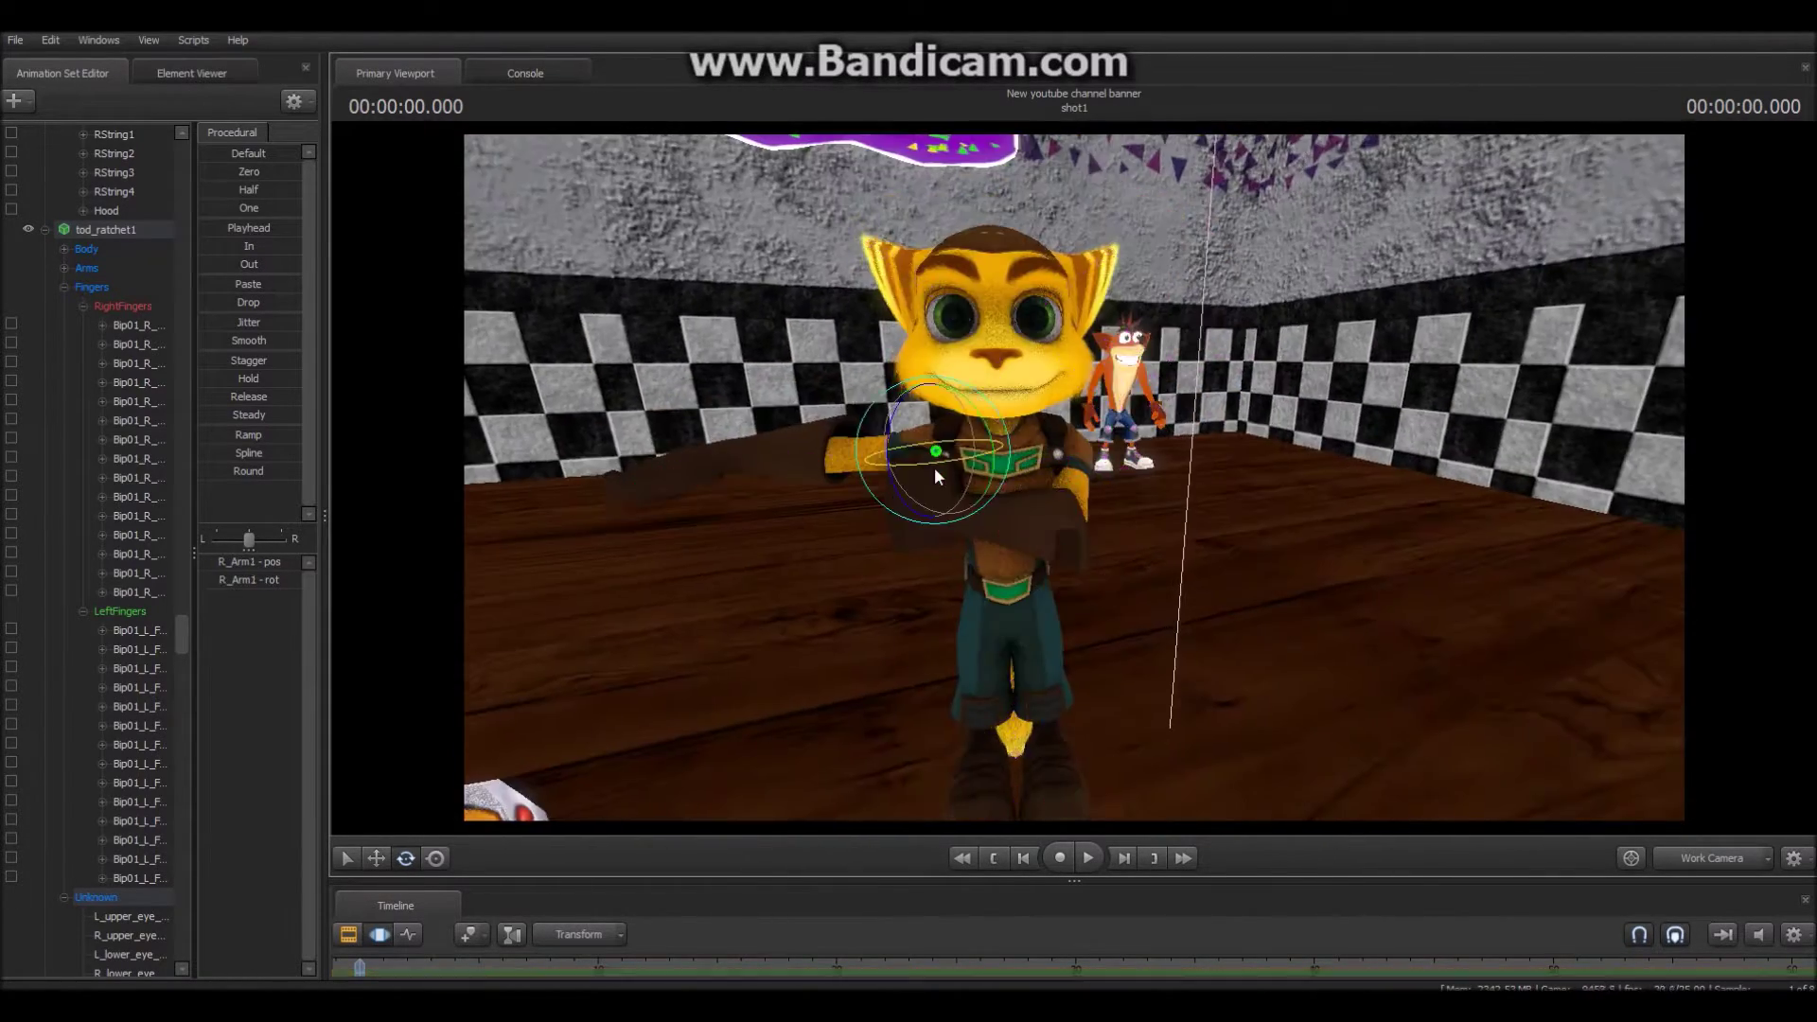
{"action": "left_click_drag", "start_coordinate": [1139, 566], "coordinate": [899, 461], "text": "alt"}
{"action": "left_click", "coordinate": [940, 543], "text": "ctrl"}
{"action": "left_click_drag", "start_coordinate": [899, 461], "coordinate": [944, 458]}
{"action": "left_click", "coordinate": [944, 458], "text": "ctrl"}
{"action": "left_click_drag", "start_coordinate": [937, 494], "coordinate": [1027, 520]}
{"action": "left_click", "coordinate": [1135, 620], "text": "ctrl"}
{"action": "left_click_drag", "start_coordinate": [1136, 617], "coordinate": [885, 494], "text": "alt"}
{"action": "left_click", "coordinate": [867, 669], "text": "ctrl"}
{"action": "left_click_drag", "start_coordinate": [886, 494], "coordinate": [896, 464]}
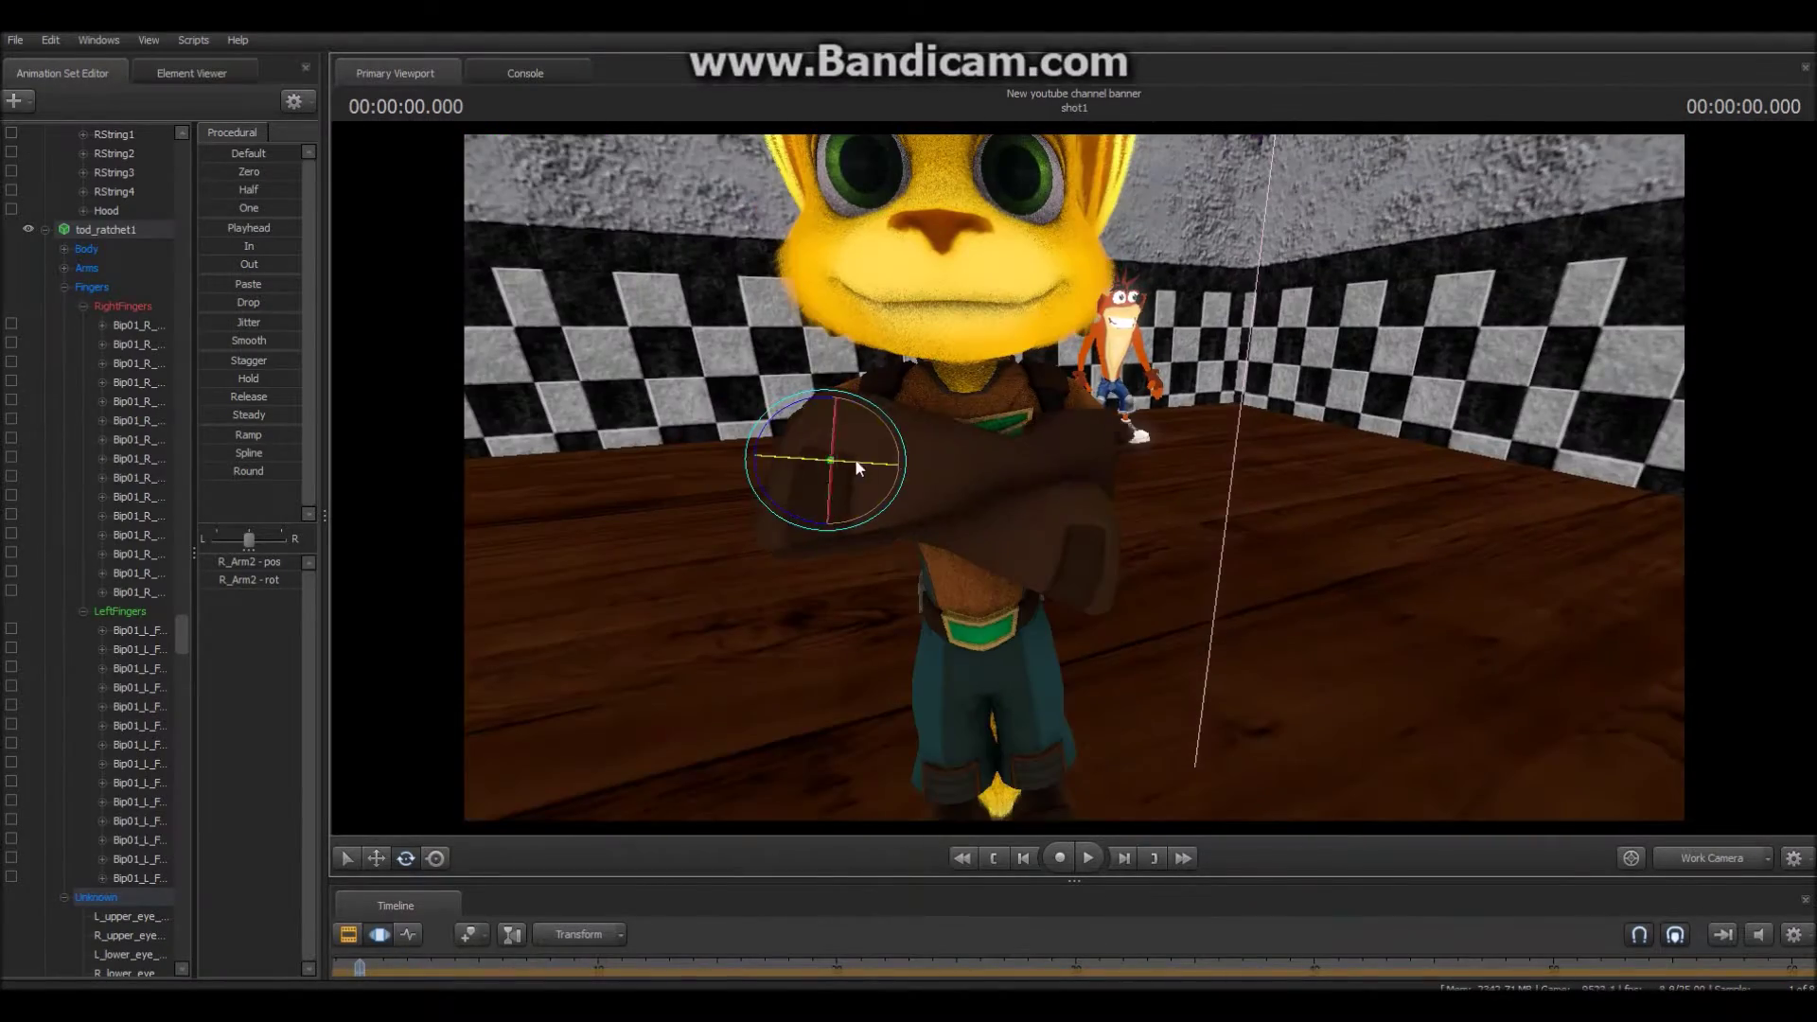
- Move Ratchet by his root control in the camera1 view to stand right beside Rayman
{"action": "right_click_drag", "start_coordinate": [1064, 454], "coordinate": [1041, 651], "text": "alt"}
{"action": "left_click", "coordinate": [1041, 651], "text": "ctrl"}
{"action": "key", "text": "Tab"}
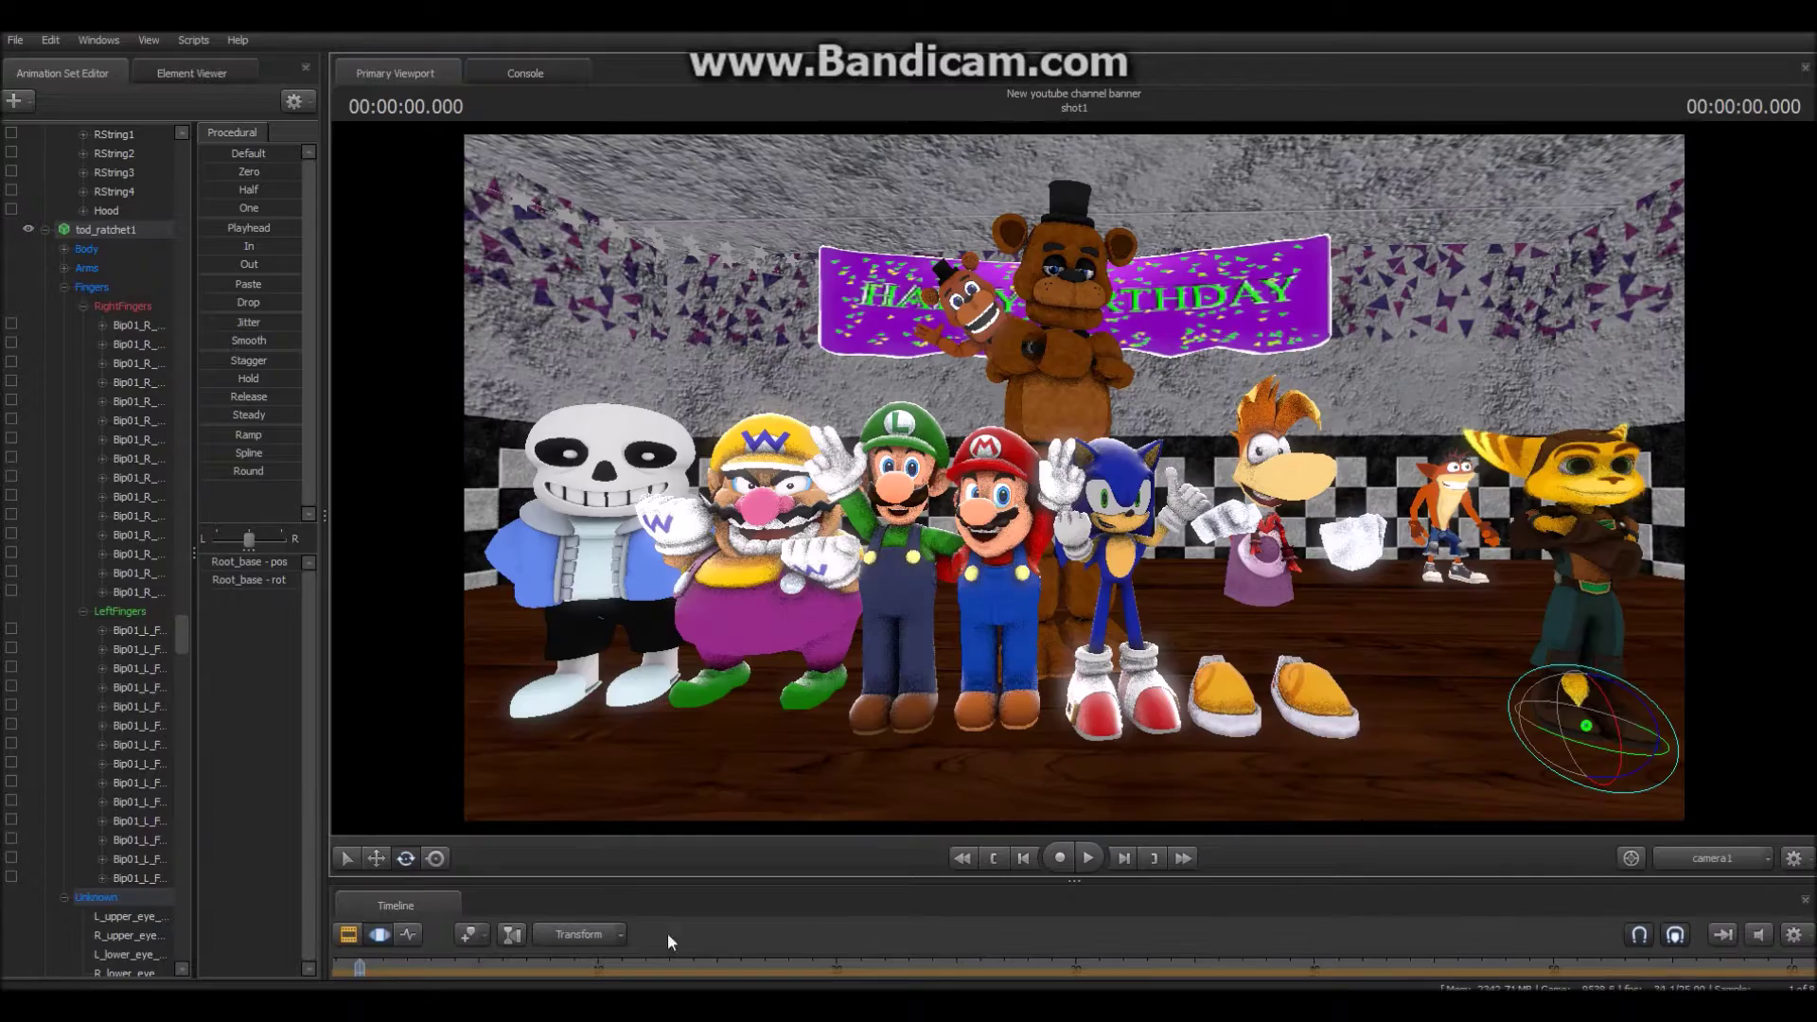
{"action": "key", "text": "w"}
{"action": "left_click_drag", "start_coordinate": [1645, 755], "coordinate": [1419, 743]}
- Rotate Ratchet's eyeballs to aim his gaze in the camera1 view
{"action": "left_click", "coordinate": [1391, 467]}
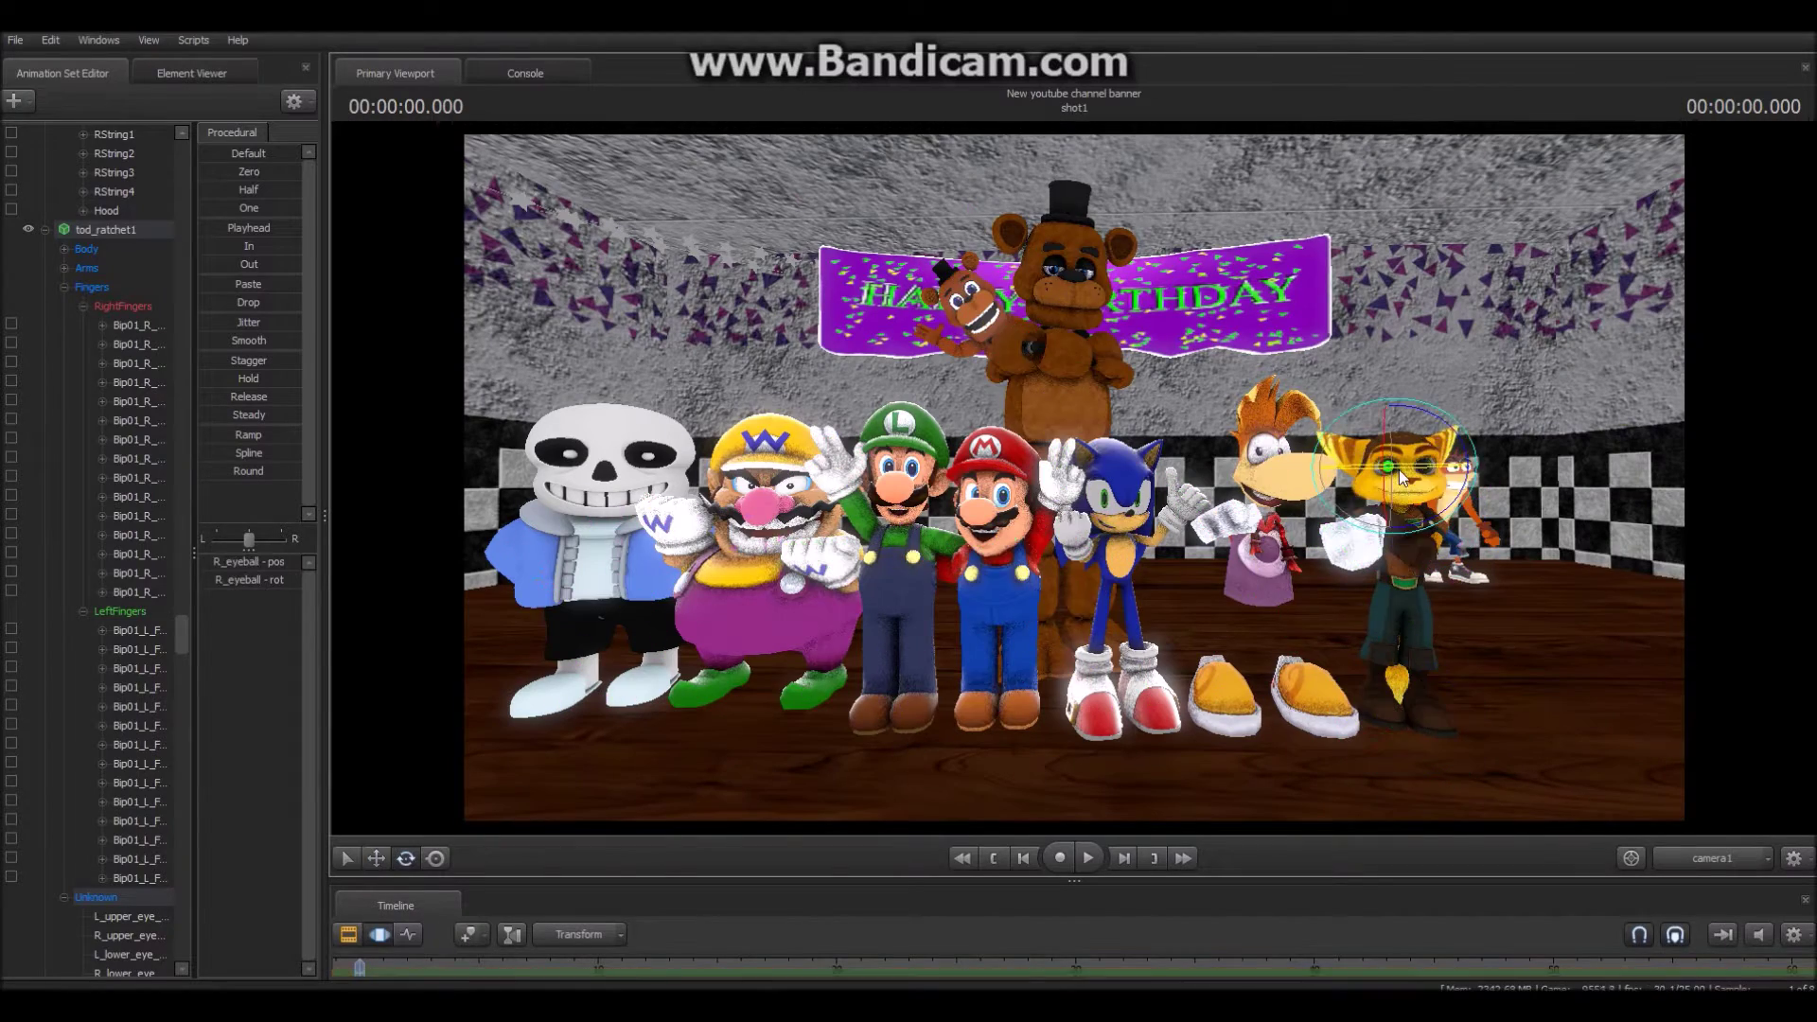
{"action": "left_click", "coordinate": [1405, 509], "text": "ctrl"}
{"action": "left_click", "coordinate": [1416, 469], "text": "ctrl"}
{"action": "left_click", "coordinate": [350, 935]}
- Try lowering and rotating Rayman's left hand where it meets Ratchet
{"action": "left_click", "coordinate": [1710, 858]}
{"action": "mouse_move", "coordinate": [1073, 477]}
{"action": "left_mouse_down"}
{"action": "mouse_move", "coordinate": [1235, 548]}
{"action": "mouse_move", "coordinate": [1073, 477]}
{"action": "left_mouse_up"}
{"action": "key", "text": "F4"}
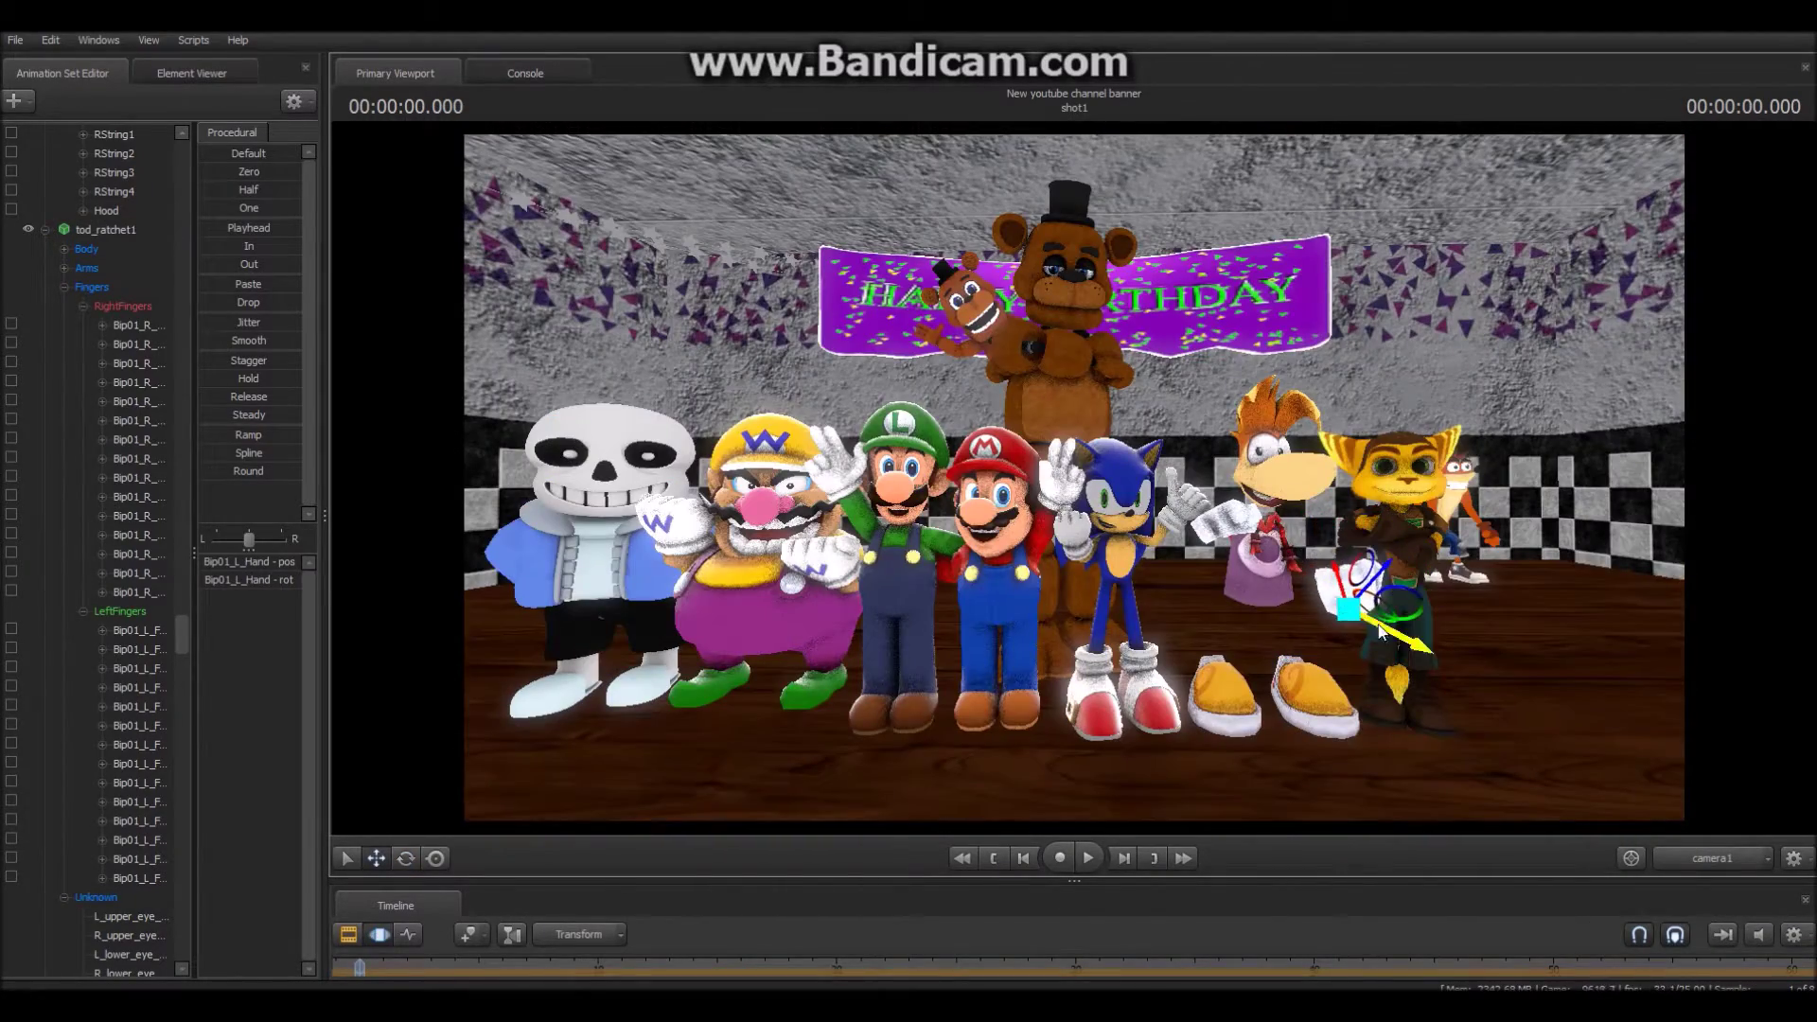
{"action": "left_click", "coordinate": [1712, 857]}
{"action": "left_click_drag", "start_coordinate": [1073, 568], "coordinate": [1235, 568], "text": "alt"}
{"action": "left_click_drag", "start_coordinate": [1074, 477], "coordinate": [1098, 615]}
{"action": "left_click", "coordinate": [1002, 425], "text": "ctrl"}
{"action": "left_click", "coordinate": [405, 857]}
{"action": "left_click", "coordinate": [1018, 504], "text": "ctrl"}
{"action": "left_click", "coordinate": [1090, 615], "text": "ctrl"}
{"action": "left_click_drag", "start_coordinate": [1332, 491], "coordinate": [1073, 426]}
{"action": "left_click", "coordinate": [1106, 547], "text": "ctrl"}
{"action": "left_click", "coordinate": [1005, 515], "text": "ctrl"}
- Shift Ratchet by his root control farther from Rayman's left hand, checking the placement in camera1
{"action": "left_click", "coordinate": [1711, 858]}
{"action": "left_click", "coordinate": [1711, 858]}
{"action": "left_click", "coordinate": [1196, 353], "text": "ctrl"}
{"action": "left_click", "coordinate": [1711, 858]}
{"action": "key", "text": "F4"}
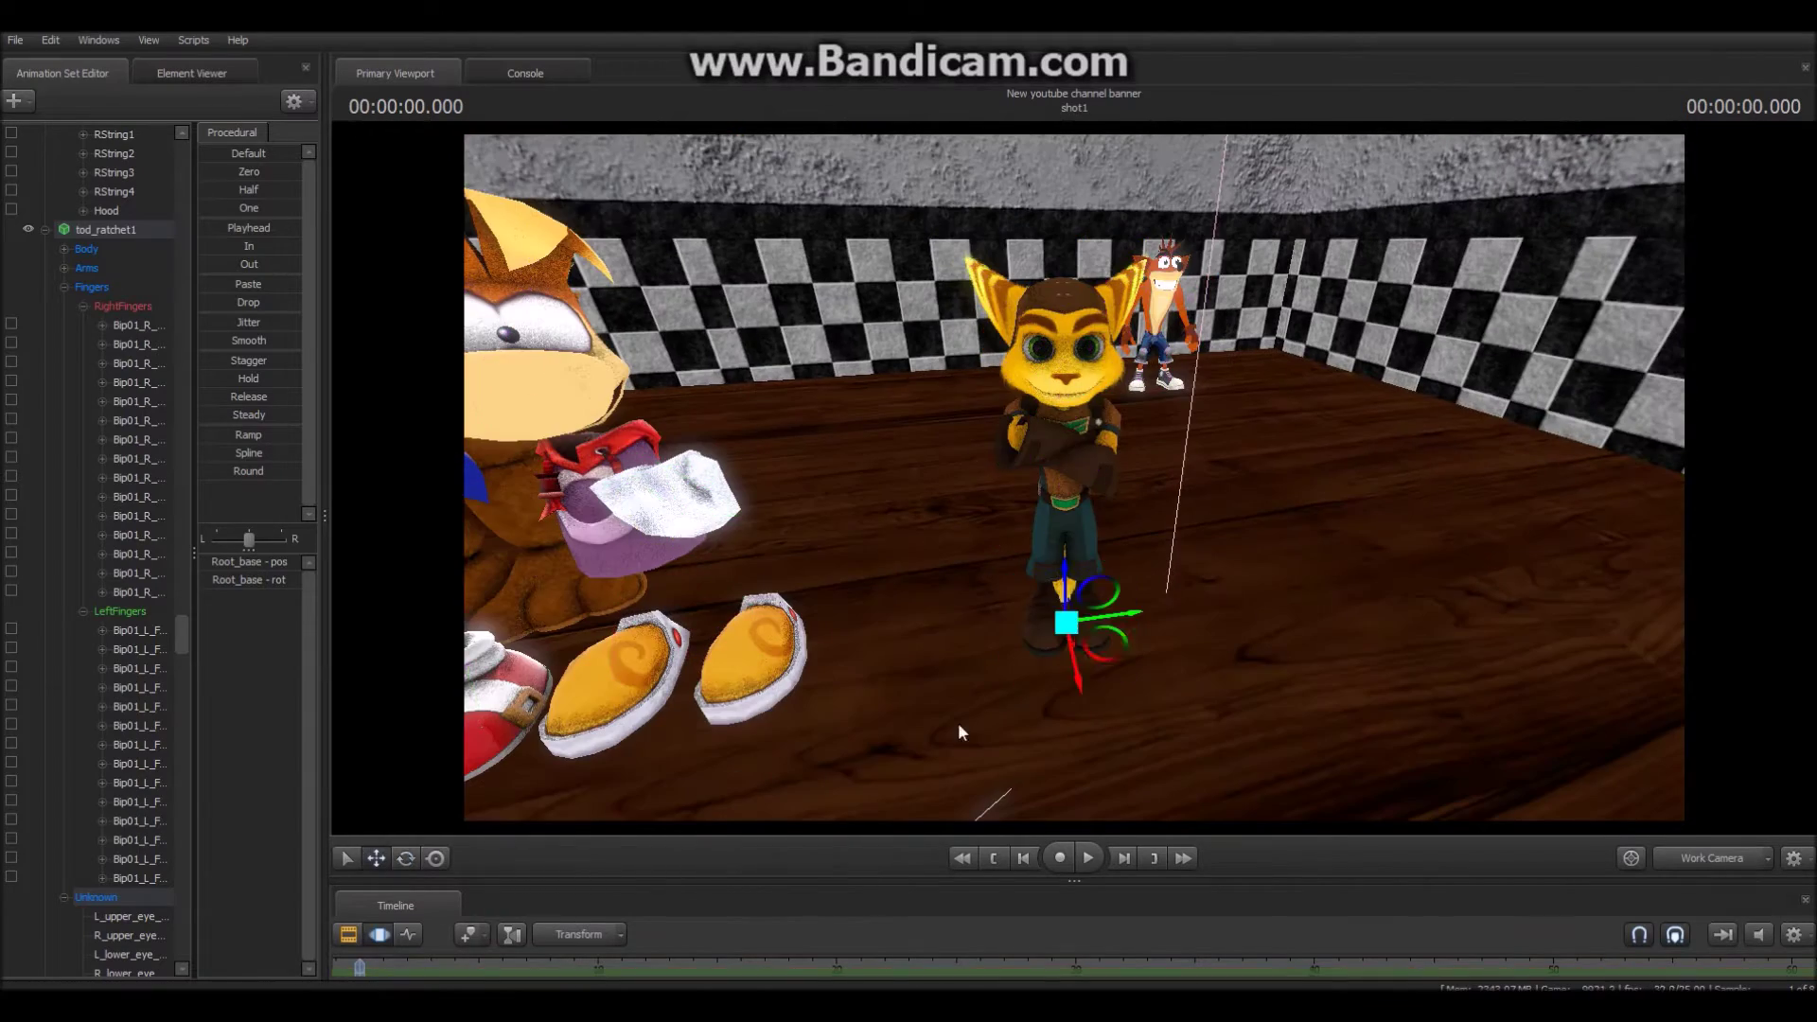
{"action": "left_click_drag", "start_coordinate": [1117, 617], "coordinate": [994, 660]}
{"action": "key", "text": "F4"}
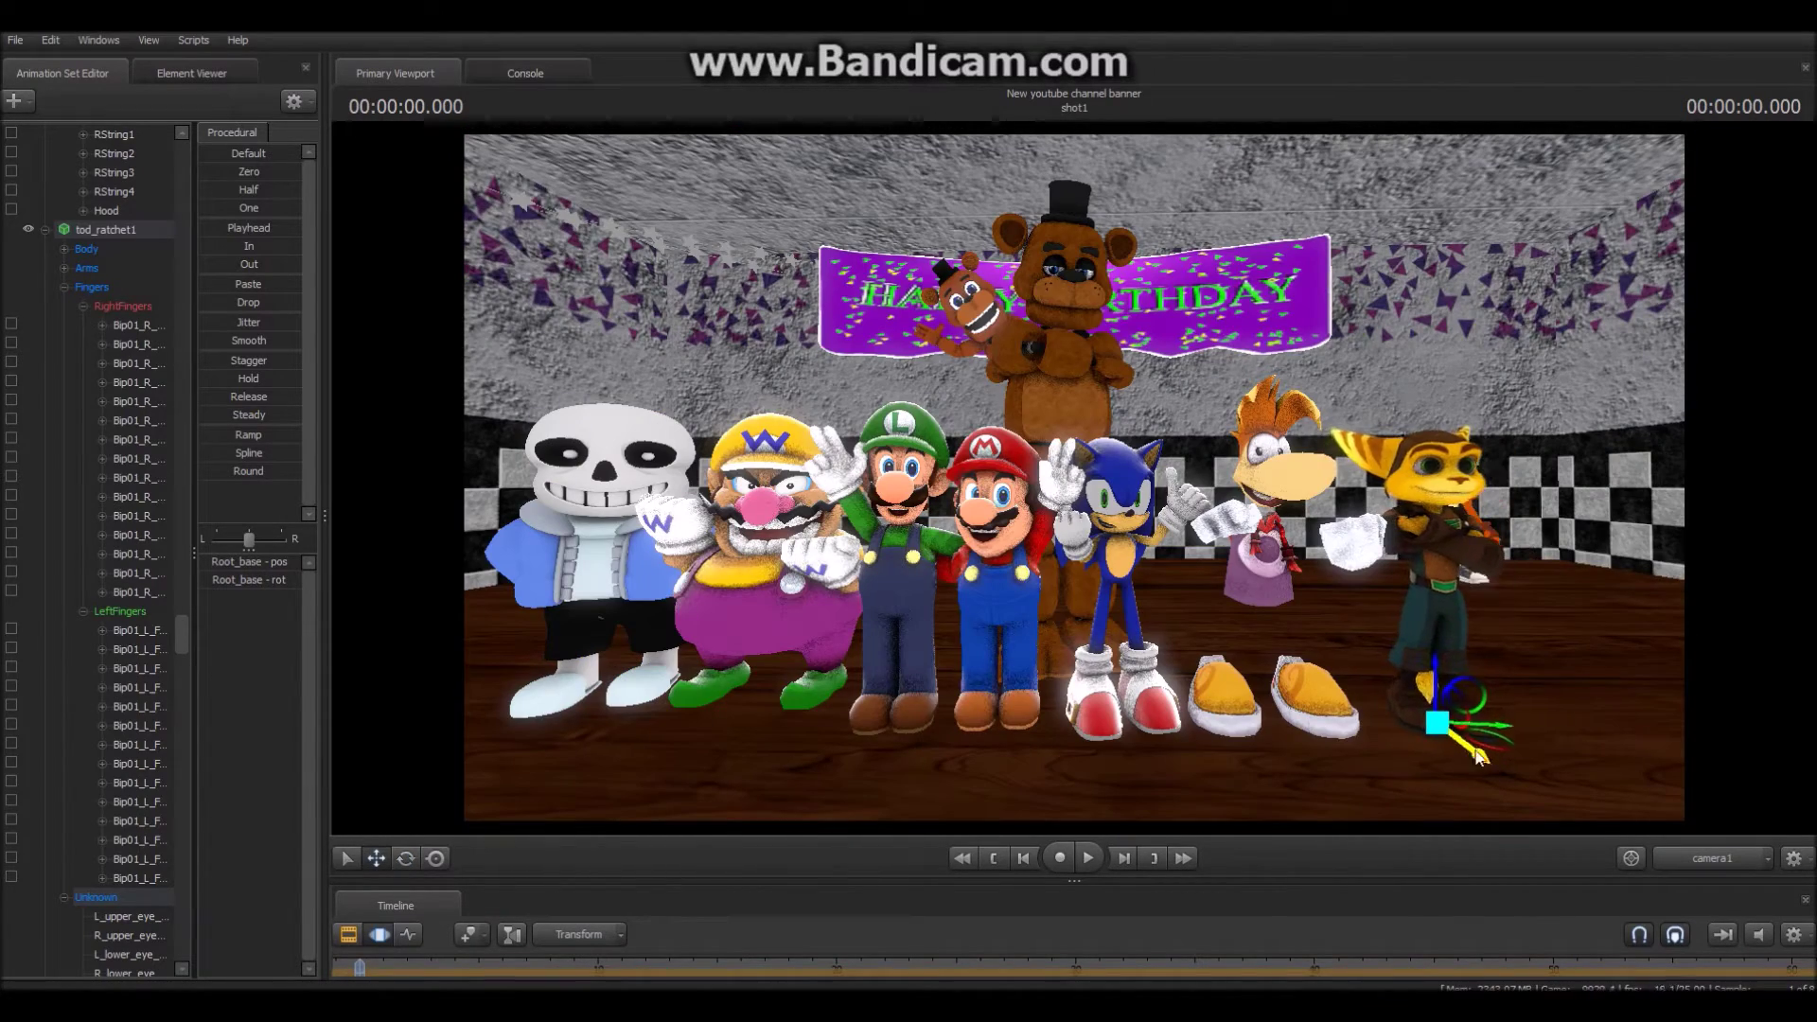
- Refine Ratchet's crossed arms by rotating both upper arms and forearms closer to his chest
{"action": "key", "text": "F4"}
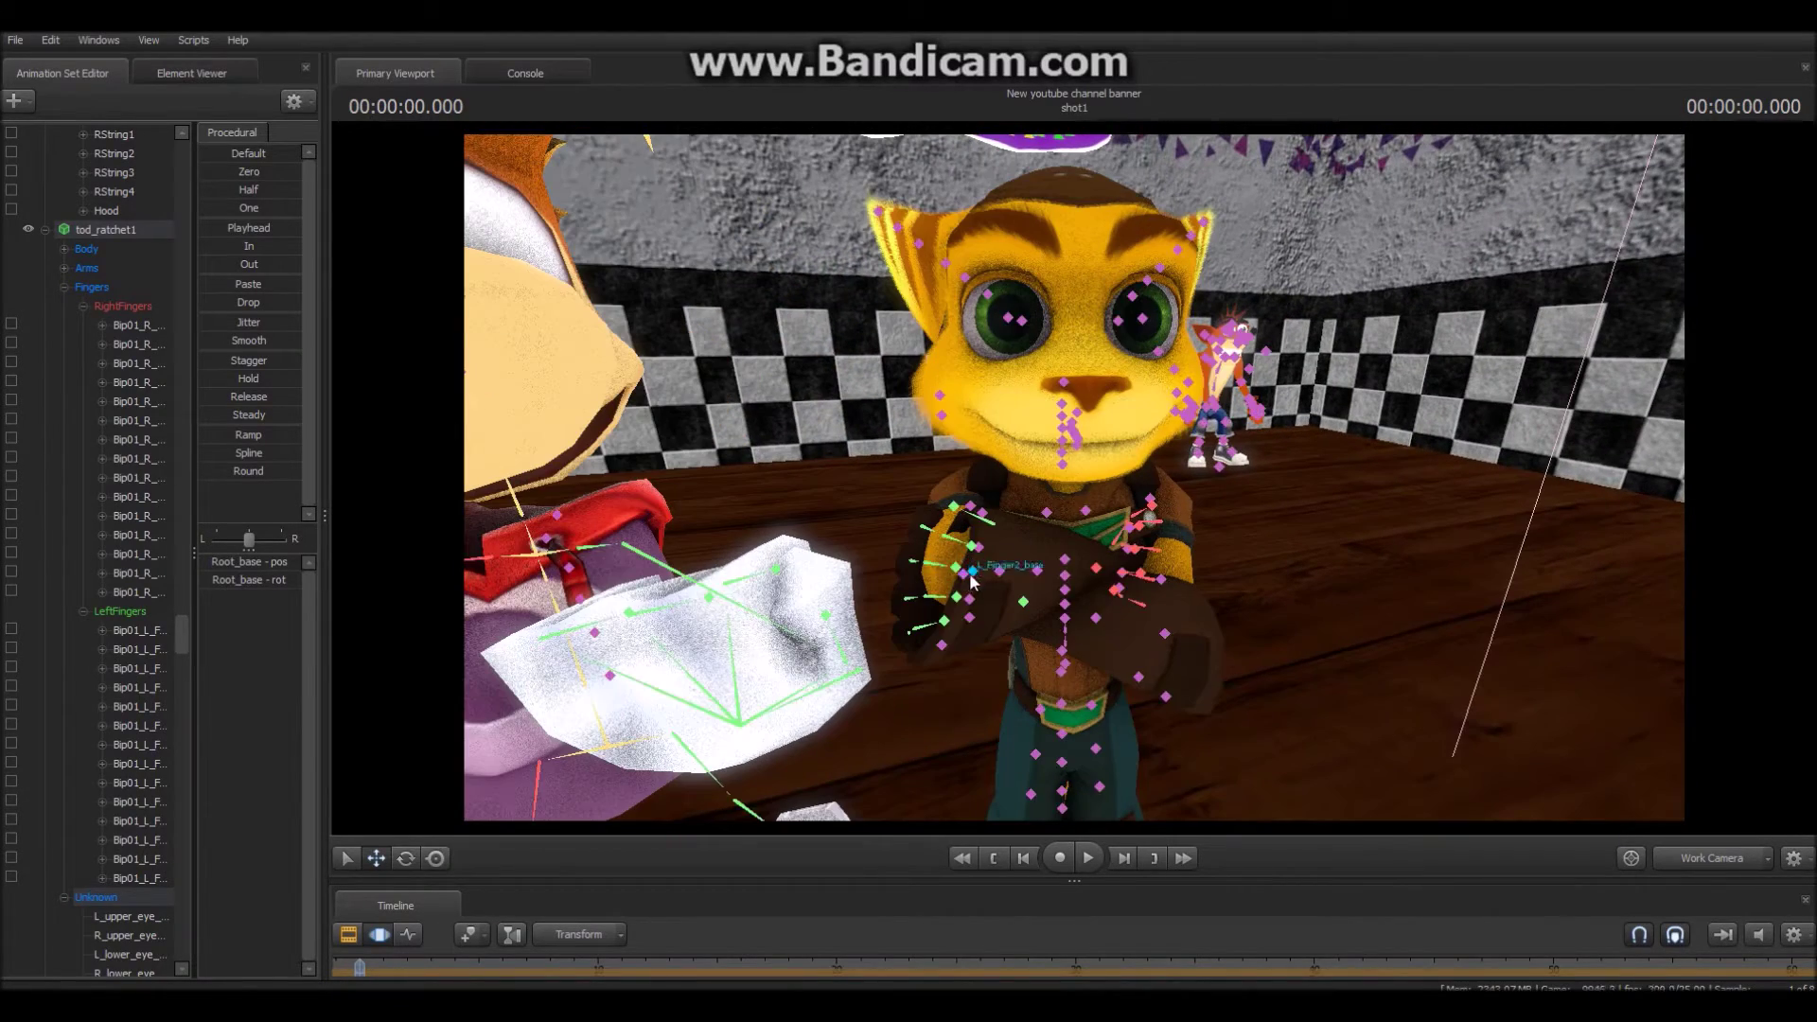
{"action": "left_click_drag", "start_coordinate": [904, 524], "coordinate": [1058, 485]}
{"action": "left_click", "coordinate": [1051, 483], "text": "ctrl"}
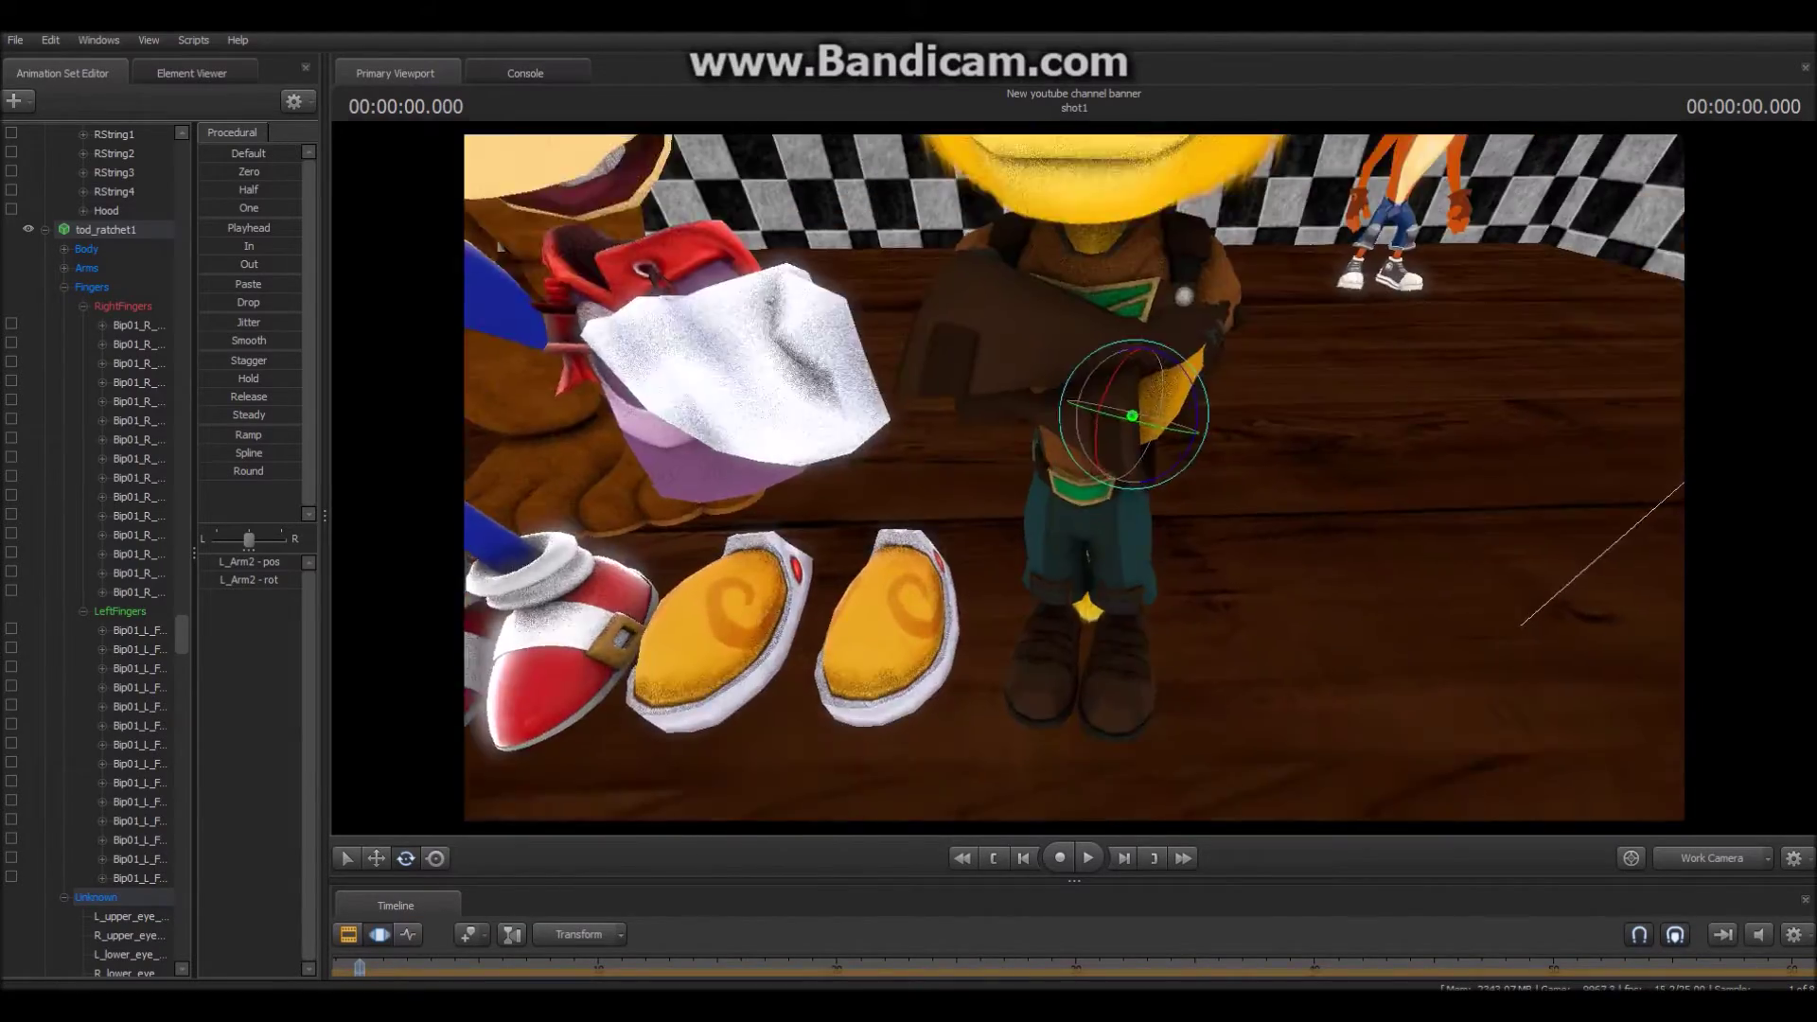
{"action": "left_click_drag", "start_coordinate": [1146, 511], "coordinate": [1105, 459]}
{"action": "mouse_move", "coordinate": [933, 197]}
{"action": "left_mouse_down"}
{"action": "mouse_move", "coordinate": [932, 142]}
{"action": "mouse_move", "coordinate": [932, 197]}
{"action": "left_mouse_up"}
{"action": "left_click", "coordinate": [965, 453], "text": "ctrl"}
{"action": "mouse_move", "coordinate": [965, 452]}
{"action": "left_mouse_down"}
{"action": "mouse_move", "coordinate": [987, 467]}
{"action": "mouse_move", "coordinate": [933, 405]}
{"action": "mouse_move", "coordinate": [964, 395]}
{"action": "mouse_move", "coordinate": [922, 430]}
{"action": "mouse_move", "coordinate": [932, 449]}
{"action": "left_mouse_up"}
{"action": "left_click", "coordinate": [1007, 542], "text": "ctrl"}
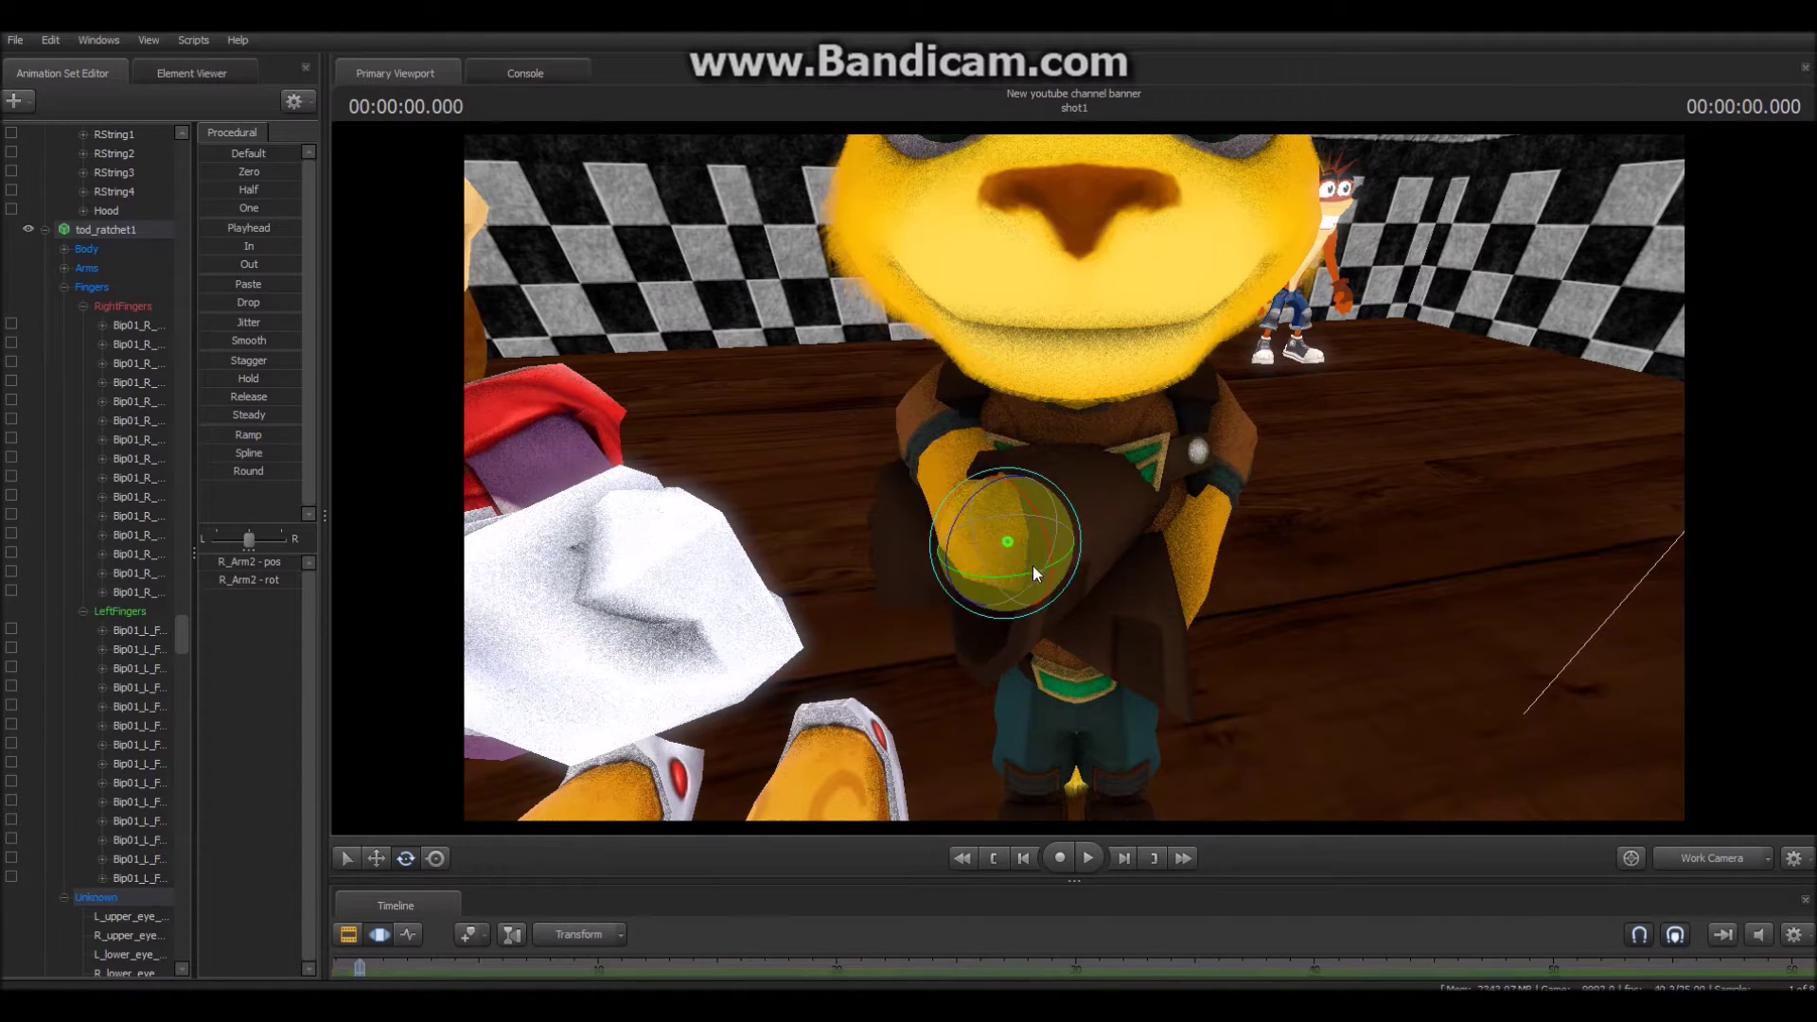
{"action": "left_click_drag", "start_coordinate": [1031, 564], "coordinate": [1001, 576]}
{"action": "mouse_move", "coordinate": [895, 598]}
{"action": "left_mouse_down"}
{"action": "mouse_move", "coordinate": [894, 558]}
{"action": "mouse_move", "coordinate": [909, 577]}
{"action": "left_mouse_up"}
- Widen the animation set list to show full control names and browse to Ratchet's controls
{"action": "left_click", "coordinate": [1098, 391], "text": "ctrl"}
{"action": "key", "text": "w"}
{"action": "left_click_drag", "start_coordinate": [194, 763], "coordinate": [315, 763]}
{"action": "scroll", "coordinate": [75, 714], "scroll_direction": "down", "scroll_amount": 10}
{"action": "scroll", "coordinate": [74, 712], "scroll_direction": "up", "scroll_amount": 10}
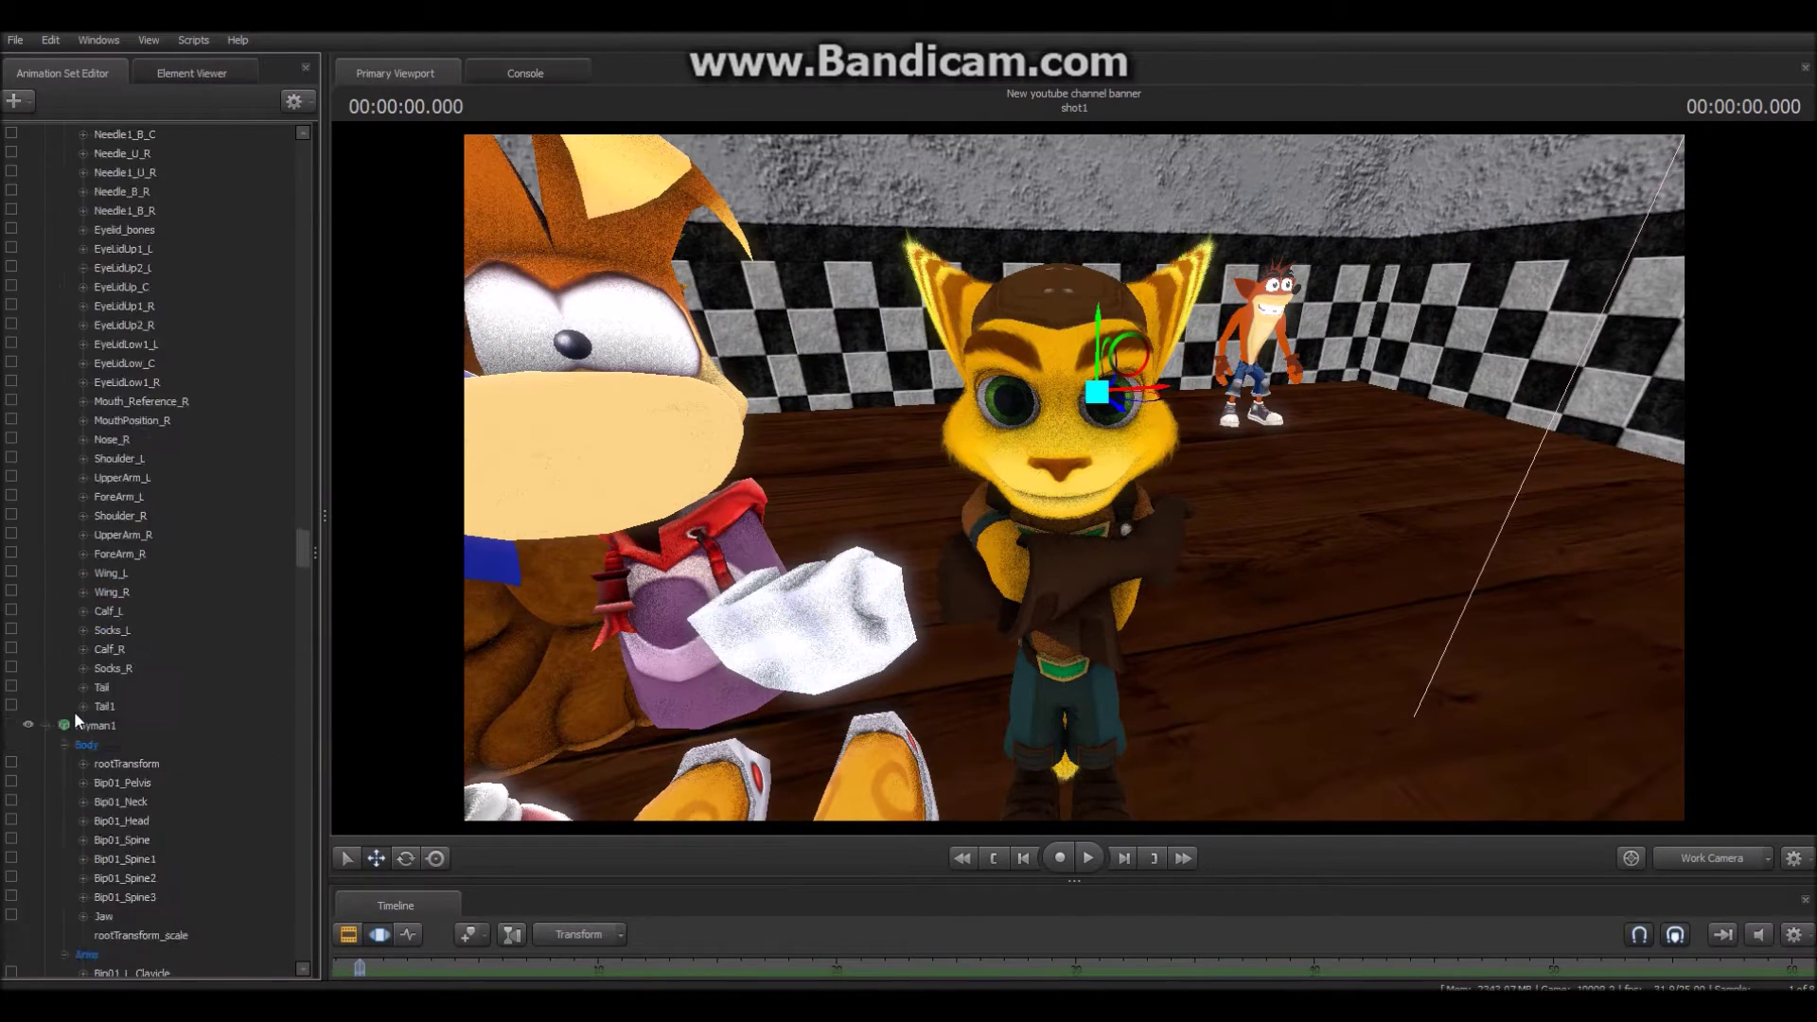
{"action": "scroll", "coordinate": [73, 712], "scroll_direction": "down", "scroll_amount": 10}
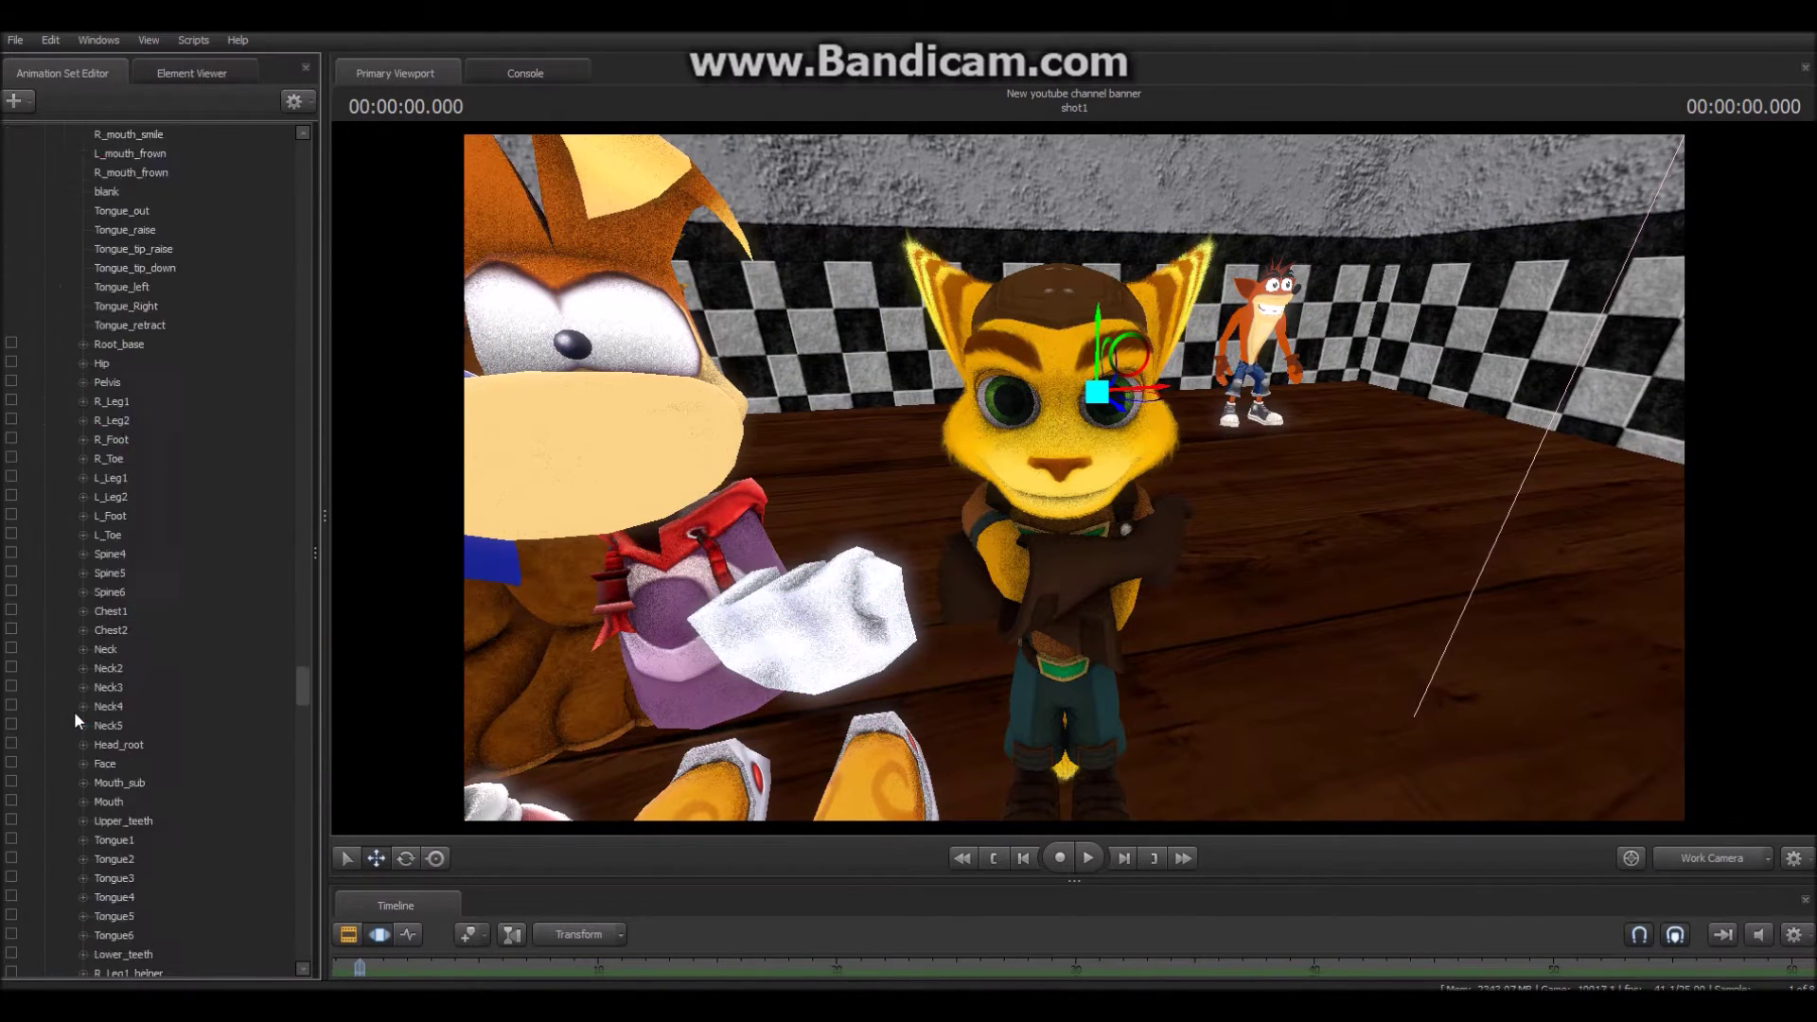
- Rotate Ratchet's body and head to face the scene camera
{"action": "left_click", "coordinate": [1727, 865]}
{"action": "left_click", "coordinate": [1742, 863]}
{"action": "left_click_drag", "start_coordinate": [1136, 397], "coordinate": [1049, 426]}
{"action": "left_click", "coordinate": [1129, 304], "text": "ctrl"}
{"action": "key", "text": "c"}
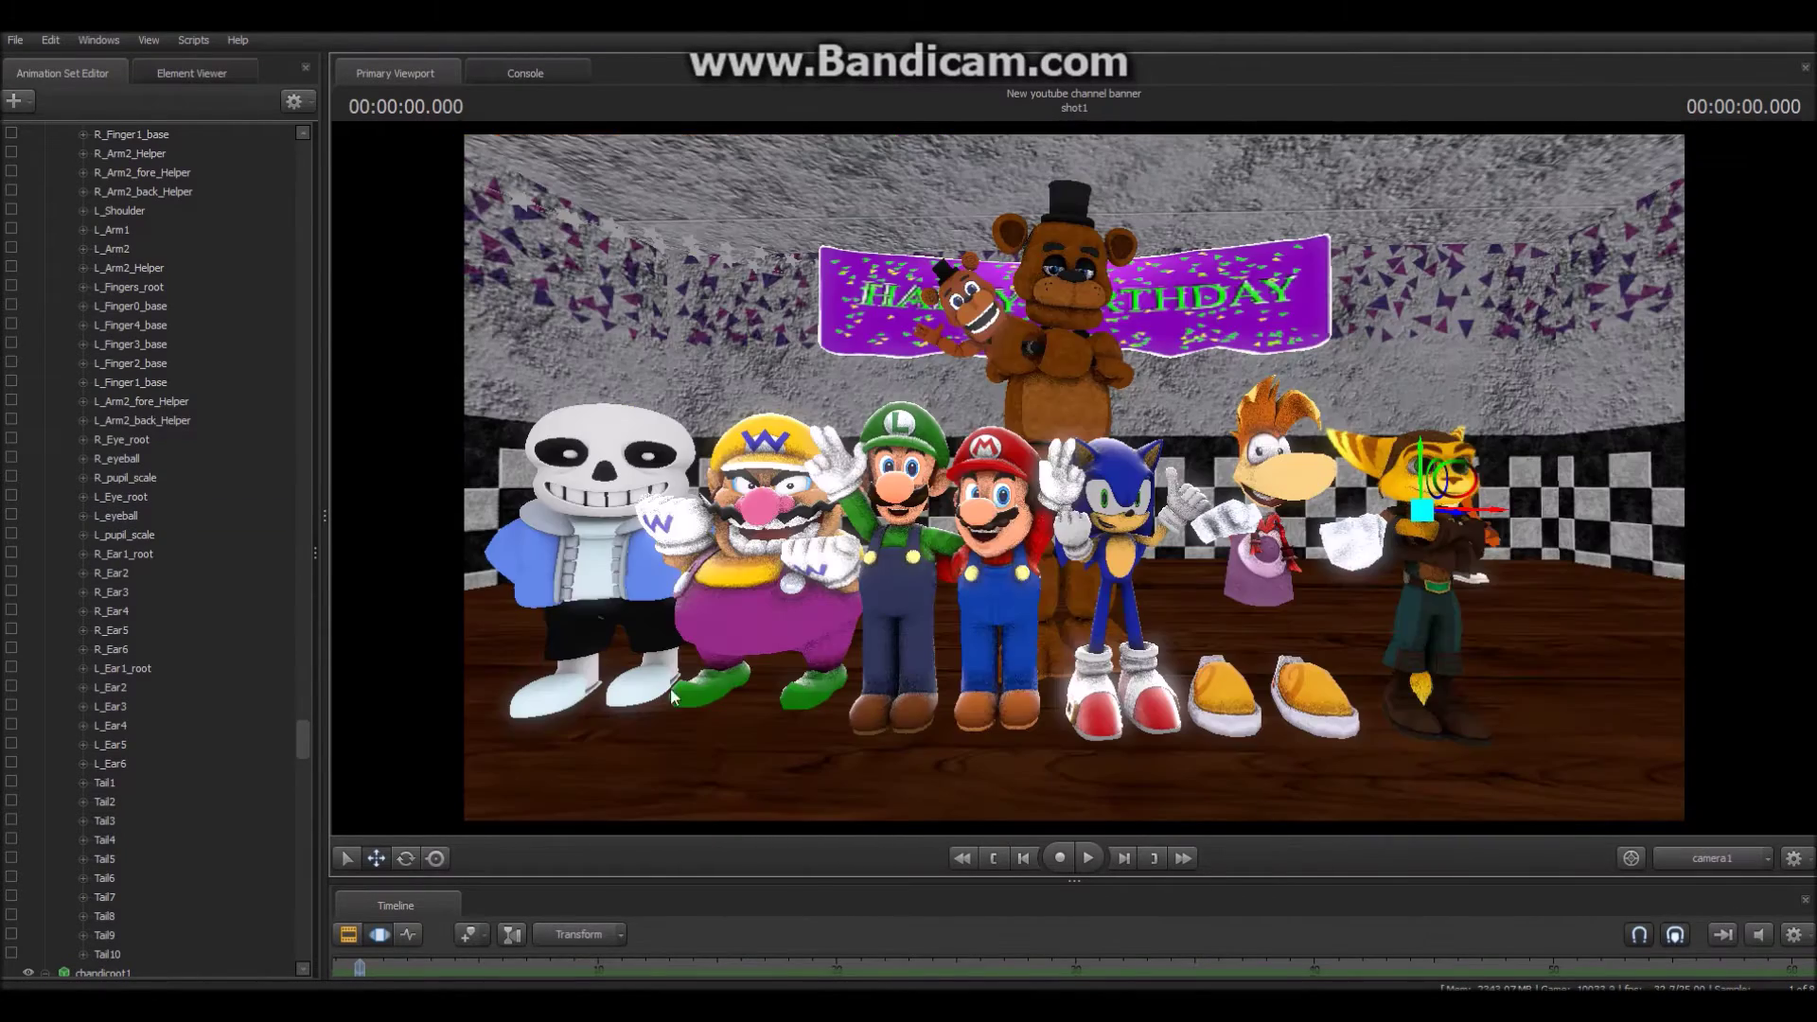
{"action": "left_click", "coordinate": [405, 858]}
{"action": "left_click_drag", "start_coordinate": [1482, 738], "coordinate": [1478, 742]}
{"action": "left_click", "coordinate": [1424, 519]}
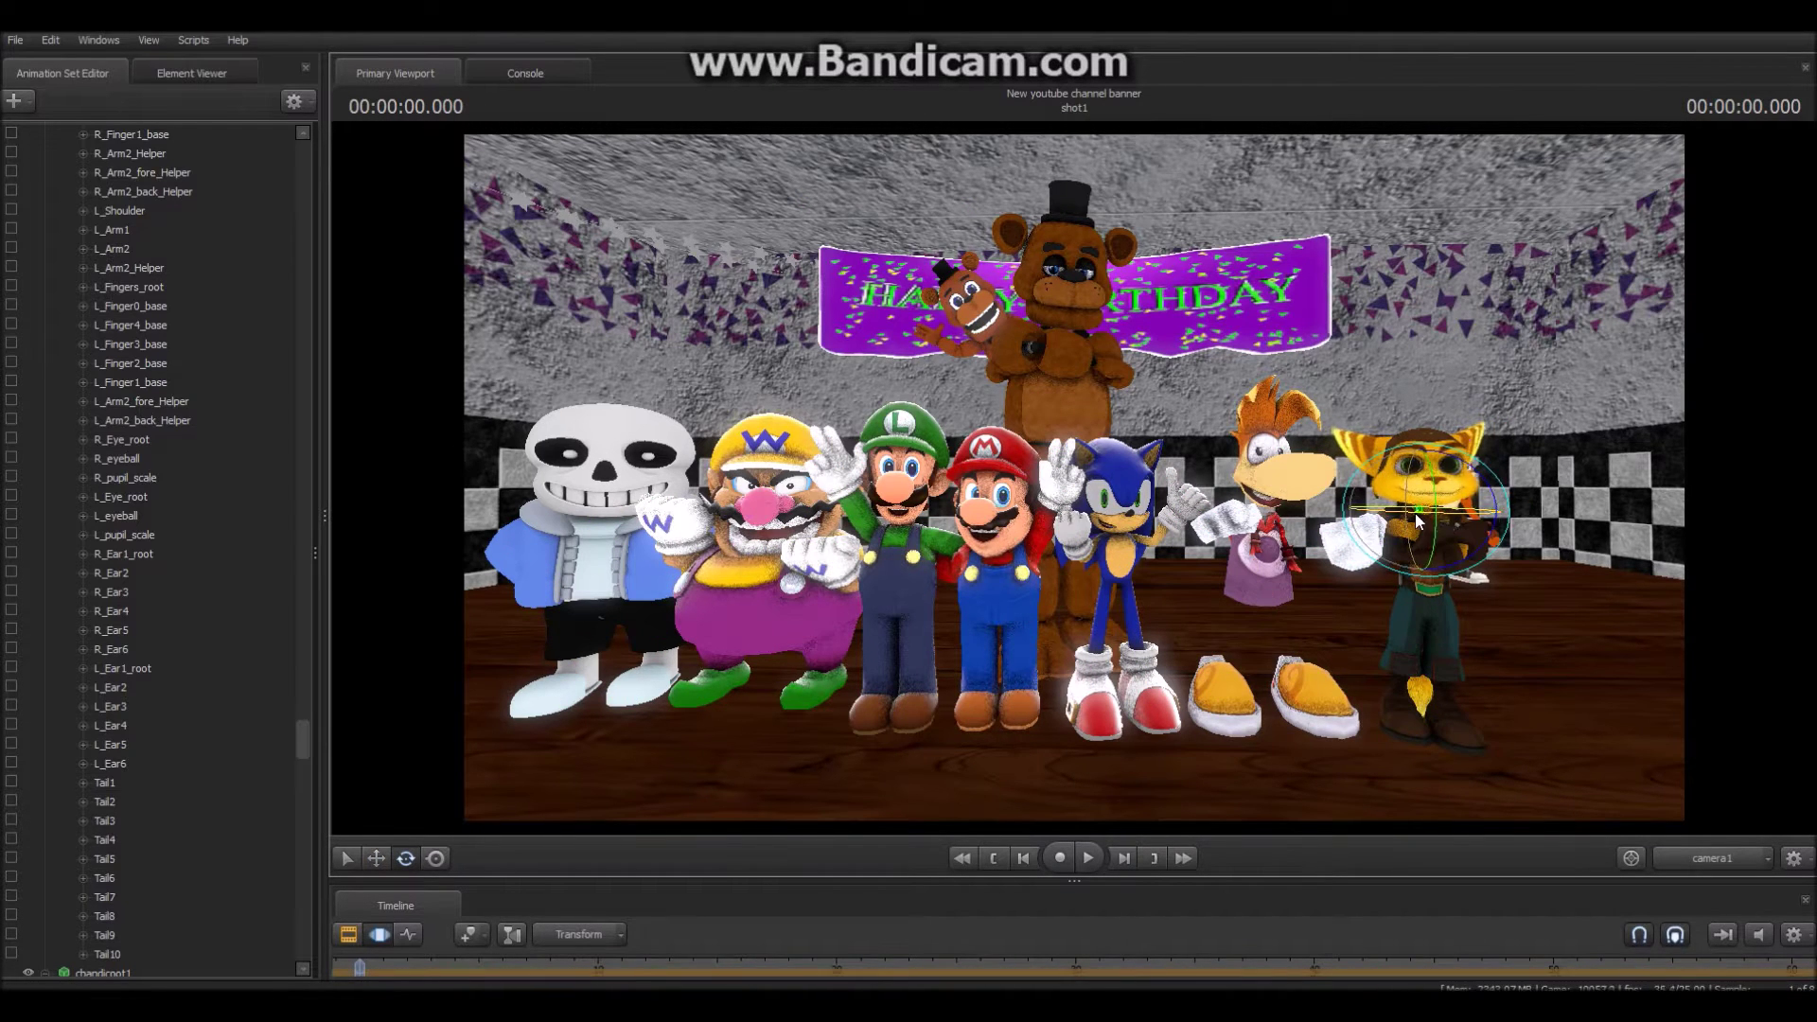
- Rotate Ratchet's R_eyeball and L_eyeball controls so he looks toward the scene camera
{"action": "left_click", "coordinate": [1382, 473]}
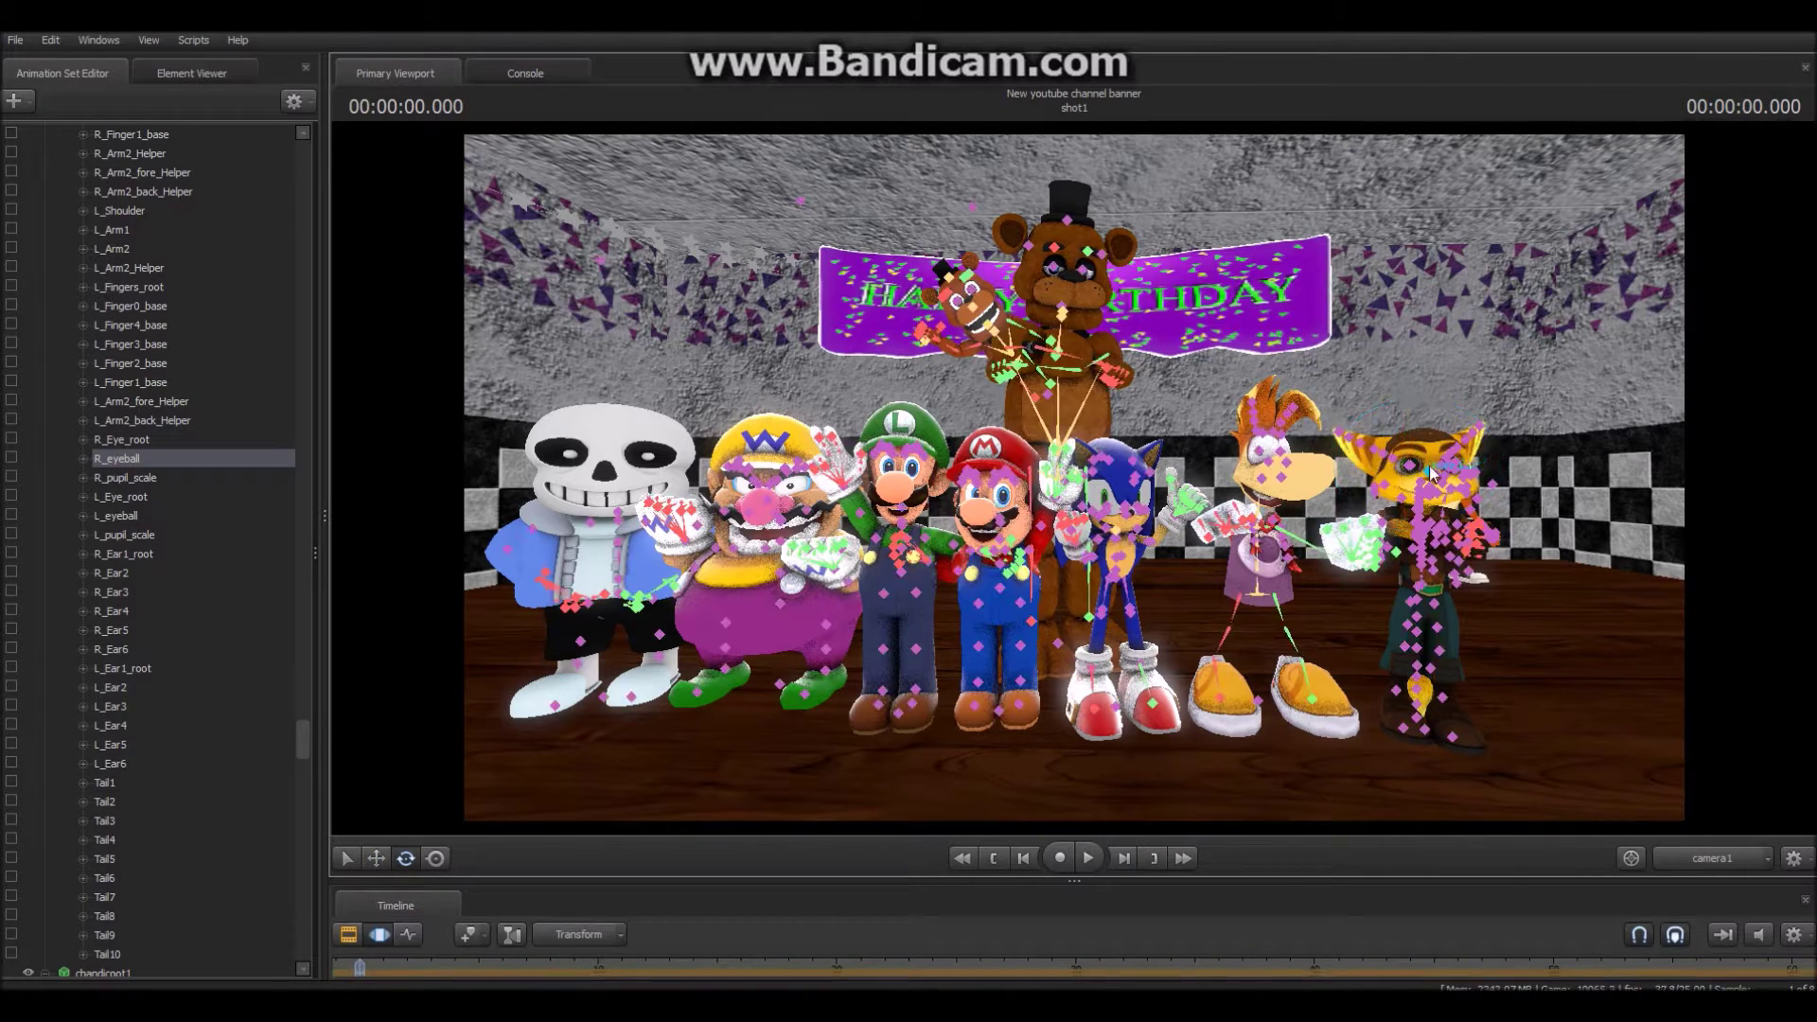
{"action": "left_click", "coordinate": [1708, 857]}
{"action": "left_click_drag", "start_coordinate": [1075, 477], "coordinate": [1117, 550]}
{"action": "left_click", "coordinate": [1113, 532]}
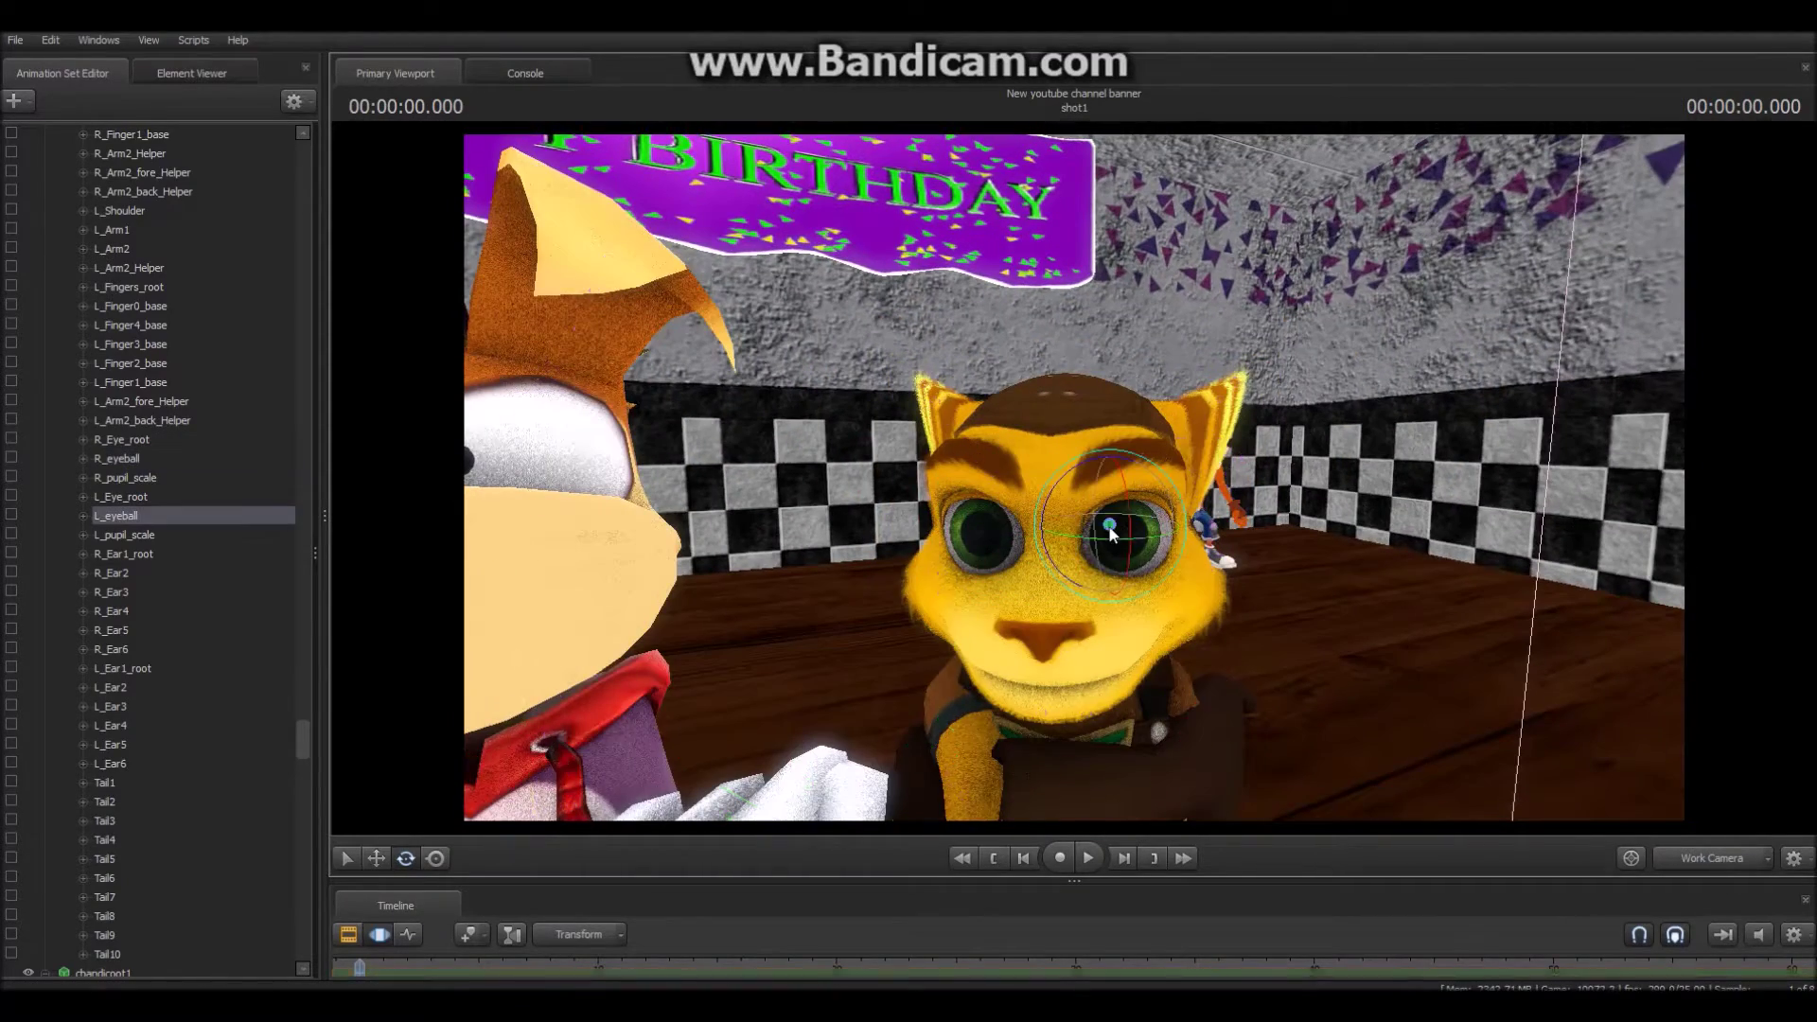
{"action": "left_click", "coordinate": [1710, 858]}
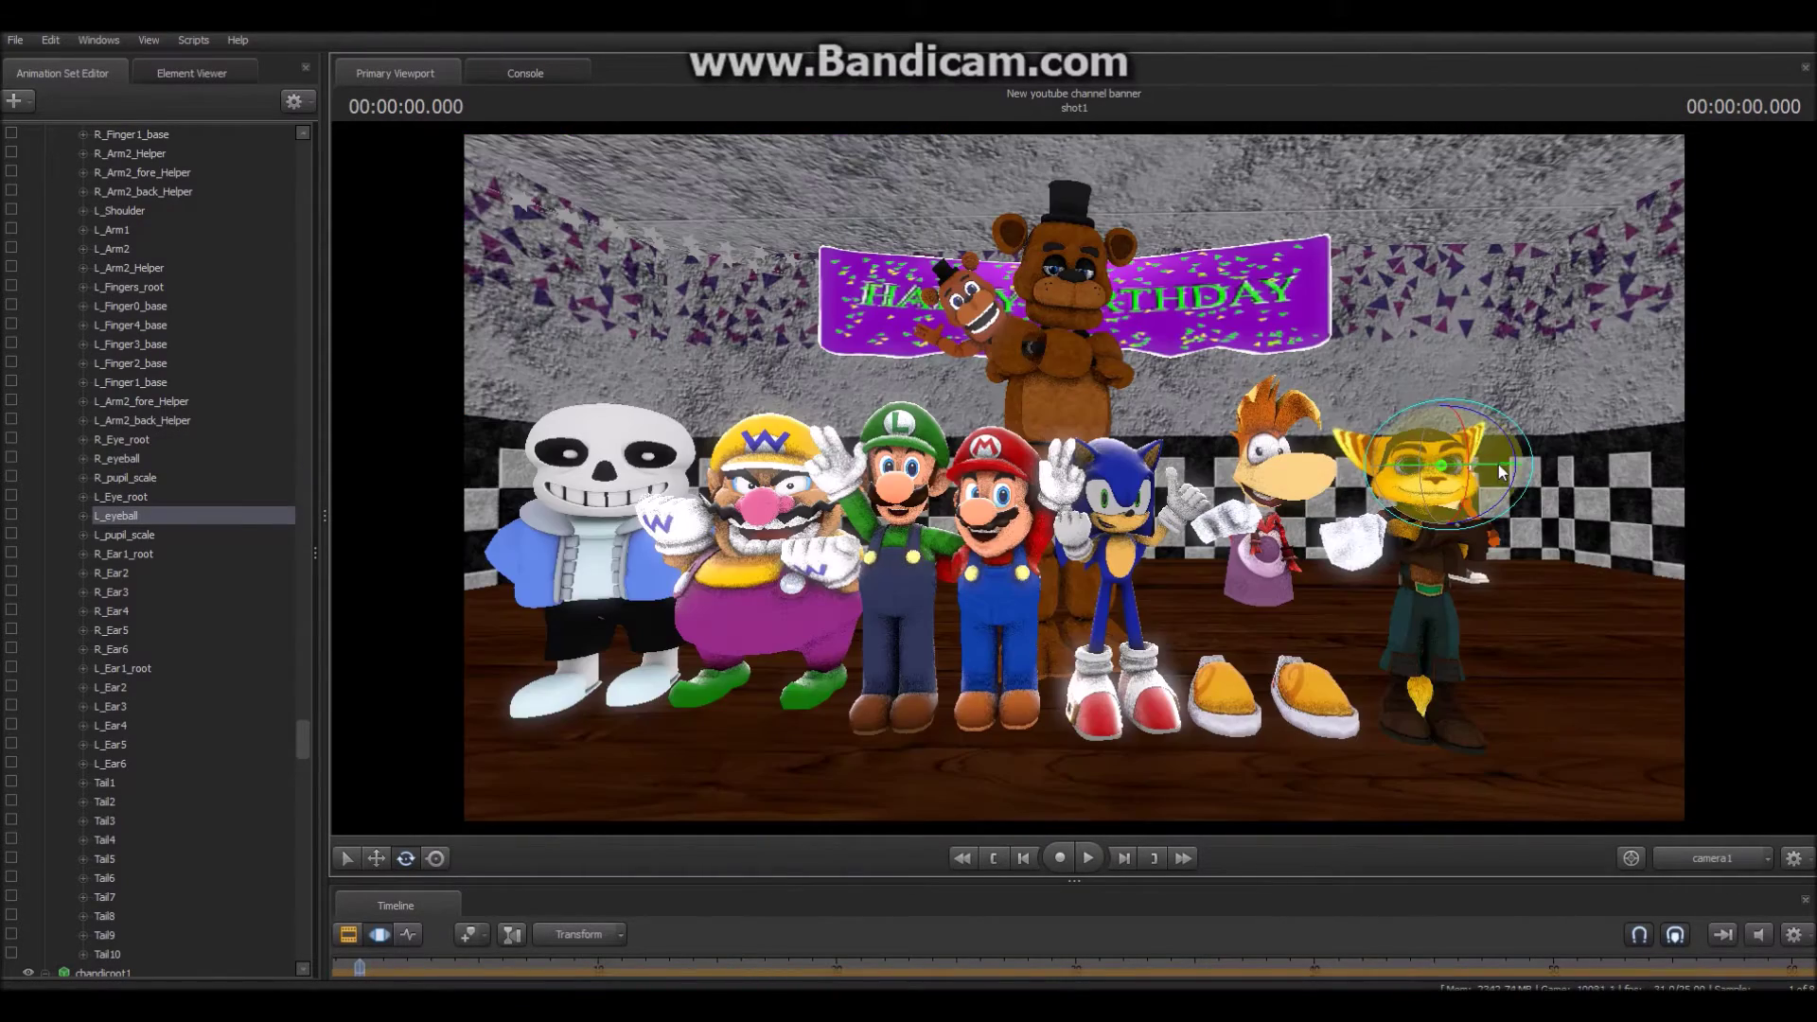
{"action": "left_click", "coordinate": [1423, 464]}
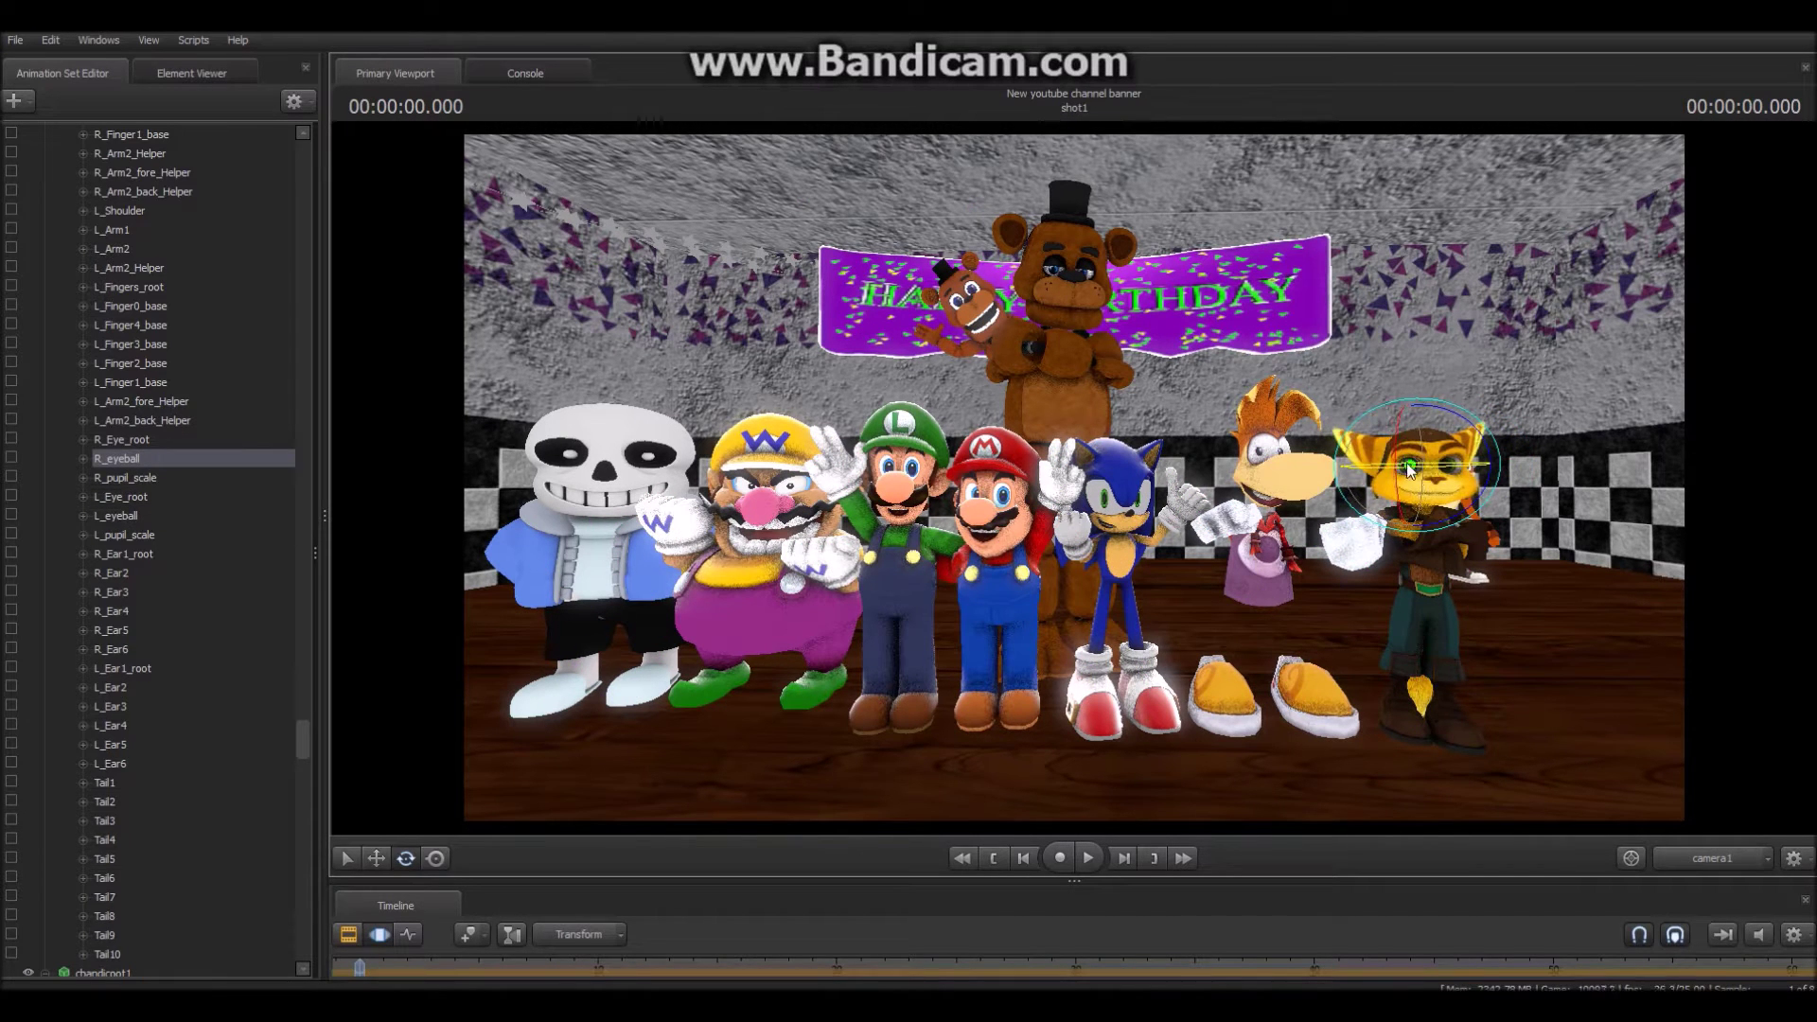
{"action": "left_click", "coordinate": [347, 935]}
{"action": "left_click", "coordinate": [379, 934]}
{"action": "left_click", "coordinate": [347, 935]}
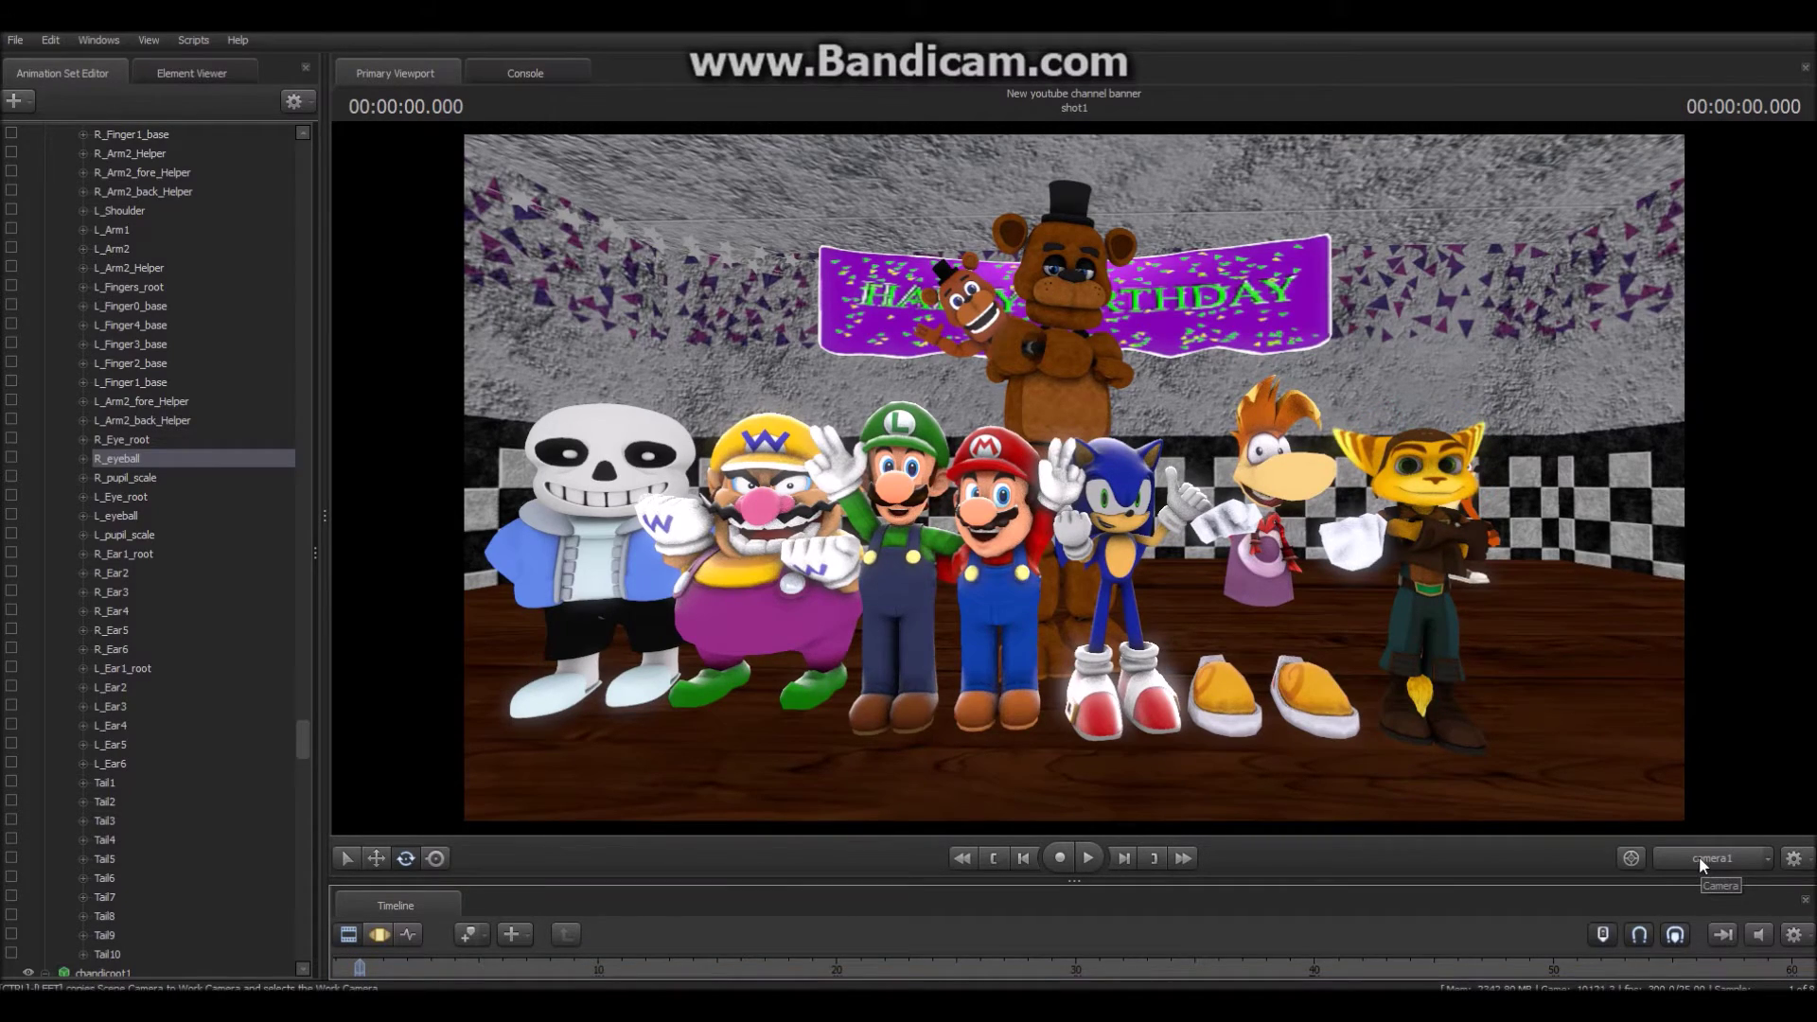
- Move Rayman's left hand down and closer to his body, checking its placement from the scene camera
{"action": "left_click", "coordinate": [1700, 858]}
{"action": "left_click_drag", "start_coordinate": [1403, 735], "coordinate": [1325, 776]}
{"action": "left_click", "coordinate": [381, 944]}
{"action": "left_click", "coordinate": [984, 445]}
{"action": "left_click_drag", "start_coordinate": [984, 445], "coordinate": [1045, 625]}
{"action": "key", "text": "w"}
{"action": "left_click", "coordinate": [1695, 860]}
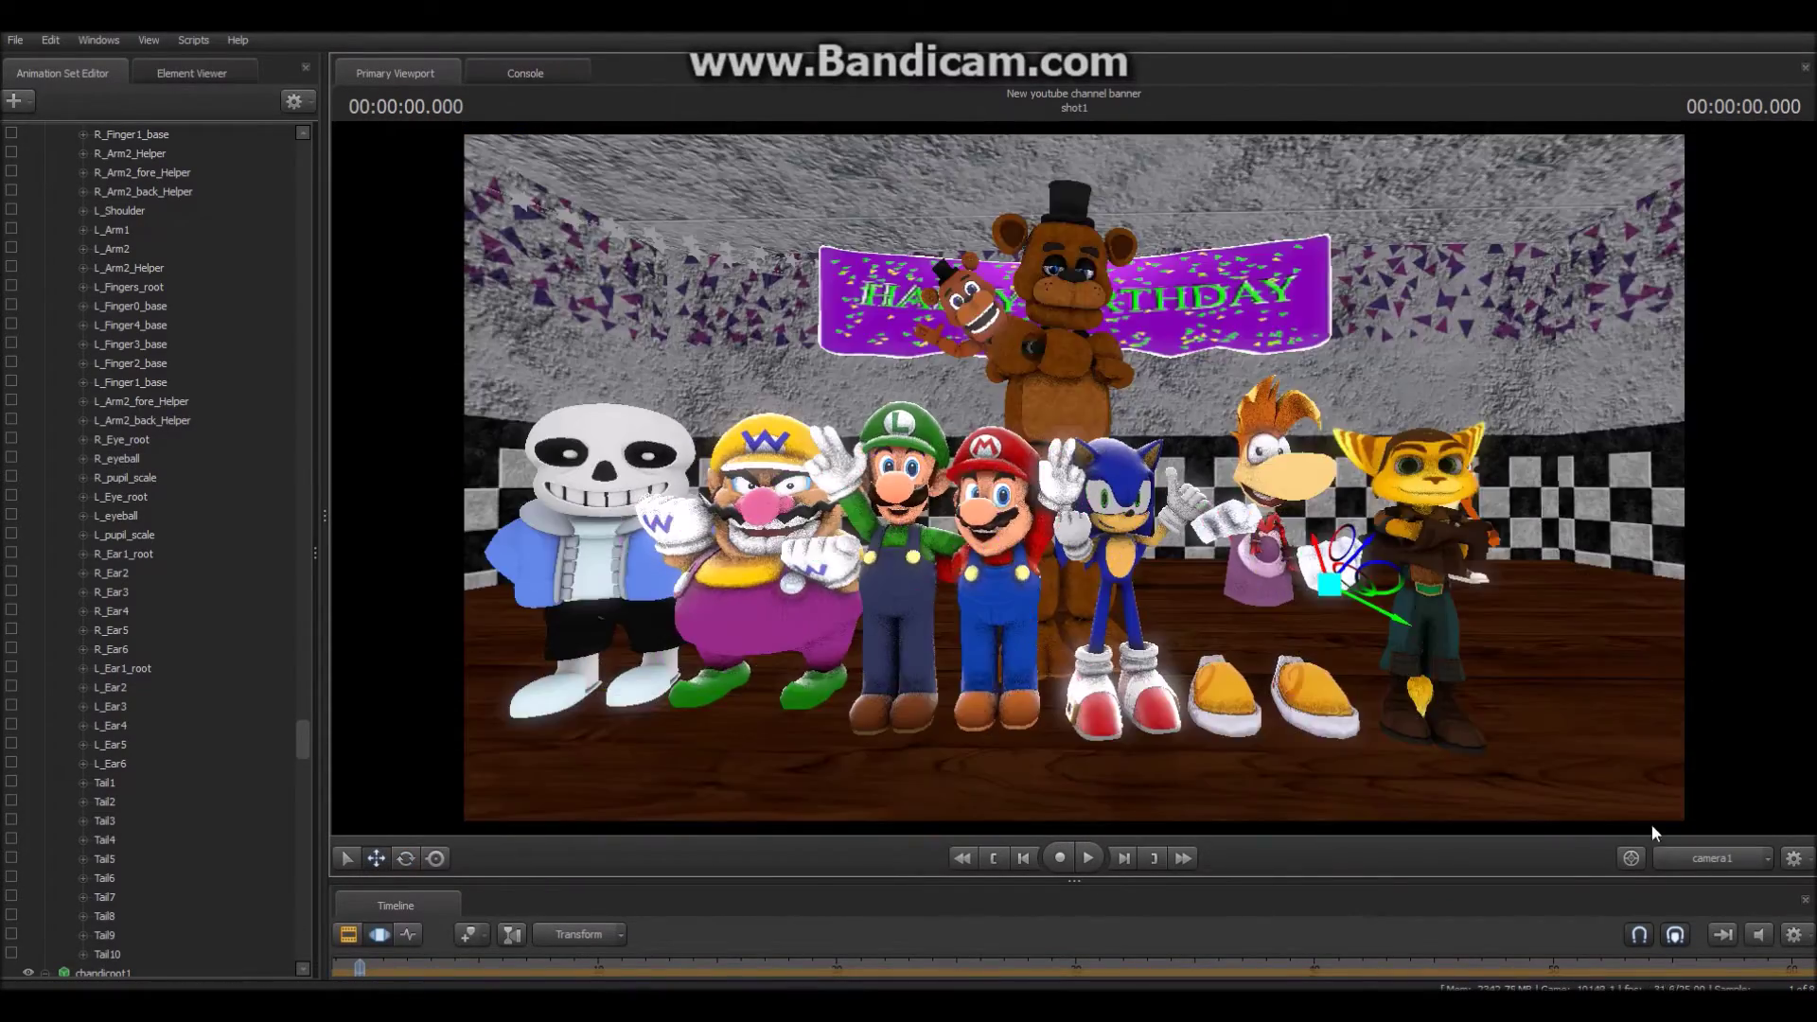
- Shift Rayman's left hand slightly toward Ratchet and check it again in the camera1 view
{"action": "left_click", "coordinate": [1695, 858]}
{"action": "left_click_drag", "start_coordinate": [1077, 477], "coordinate": [1111, 552]}
{"action": "left_click_drag", "start_coordinate": [1072, 615], "coordinate": [1060, 577]}
{"action": "left_click_drag", "start_coordinate": [1075, 477], "coordinate": [1164, 455]}
{"action": "left_click_drag", "start_coordinate": [1117, 558], "coordinate": [847, 422]}
{"action": "left_click", "coordinate": [1713, 857]}
{"action": "left_click", "coordinate": [1721, 871]}
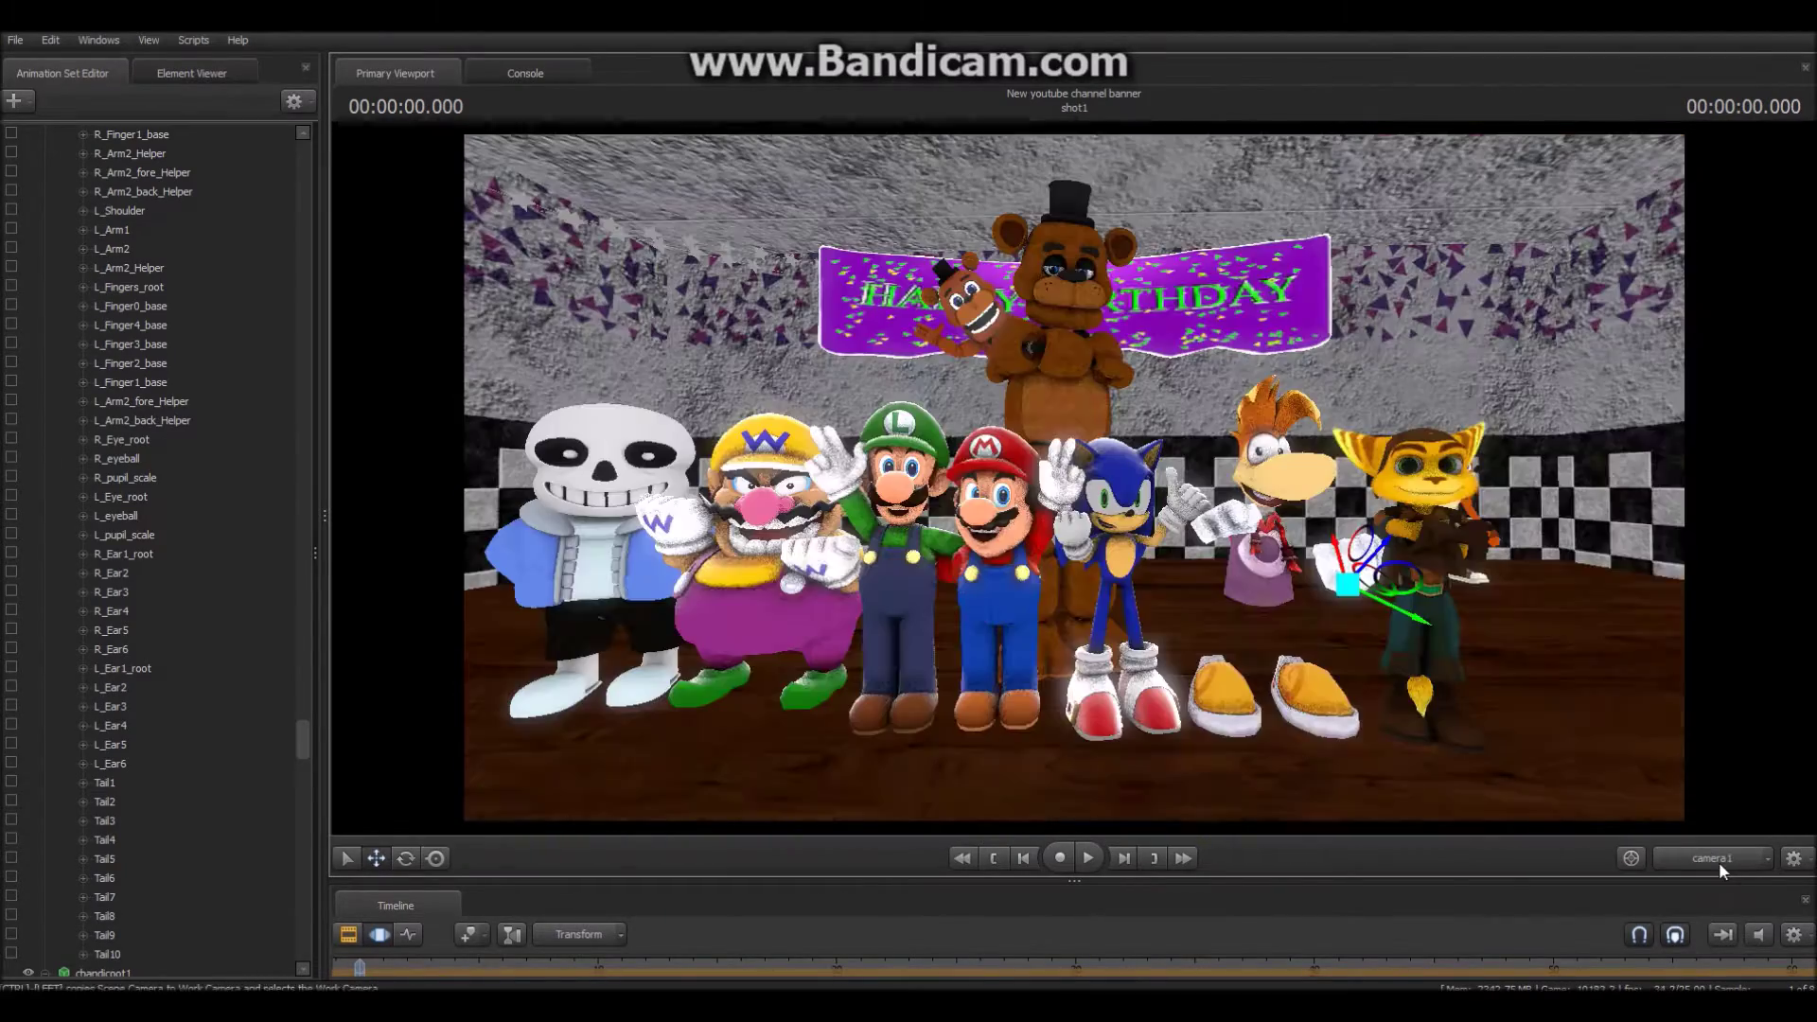
- Rotate Ratchet's upper body slightly in the scene camera view
{"action": "left_click", "coordinate": [376, 934]}
{"action": "left_click", "coordinate": [1419, 516]}
{"action": "left_click_drag", "start_coordinate": [1409, 554], "coordinate": [1437, 499]}
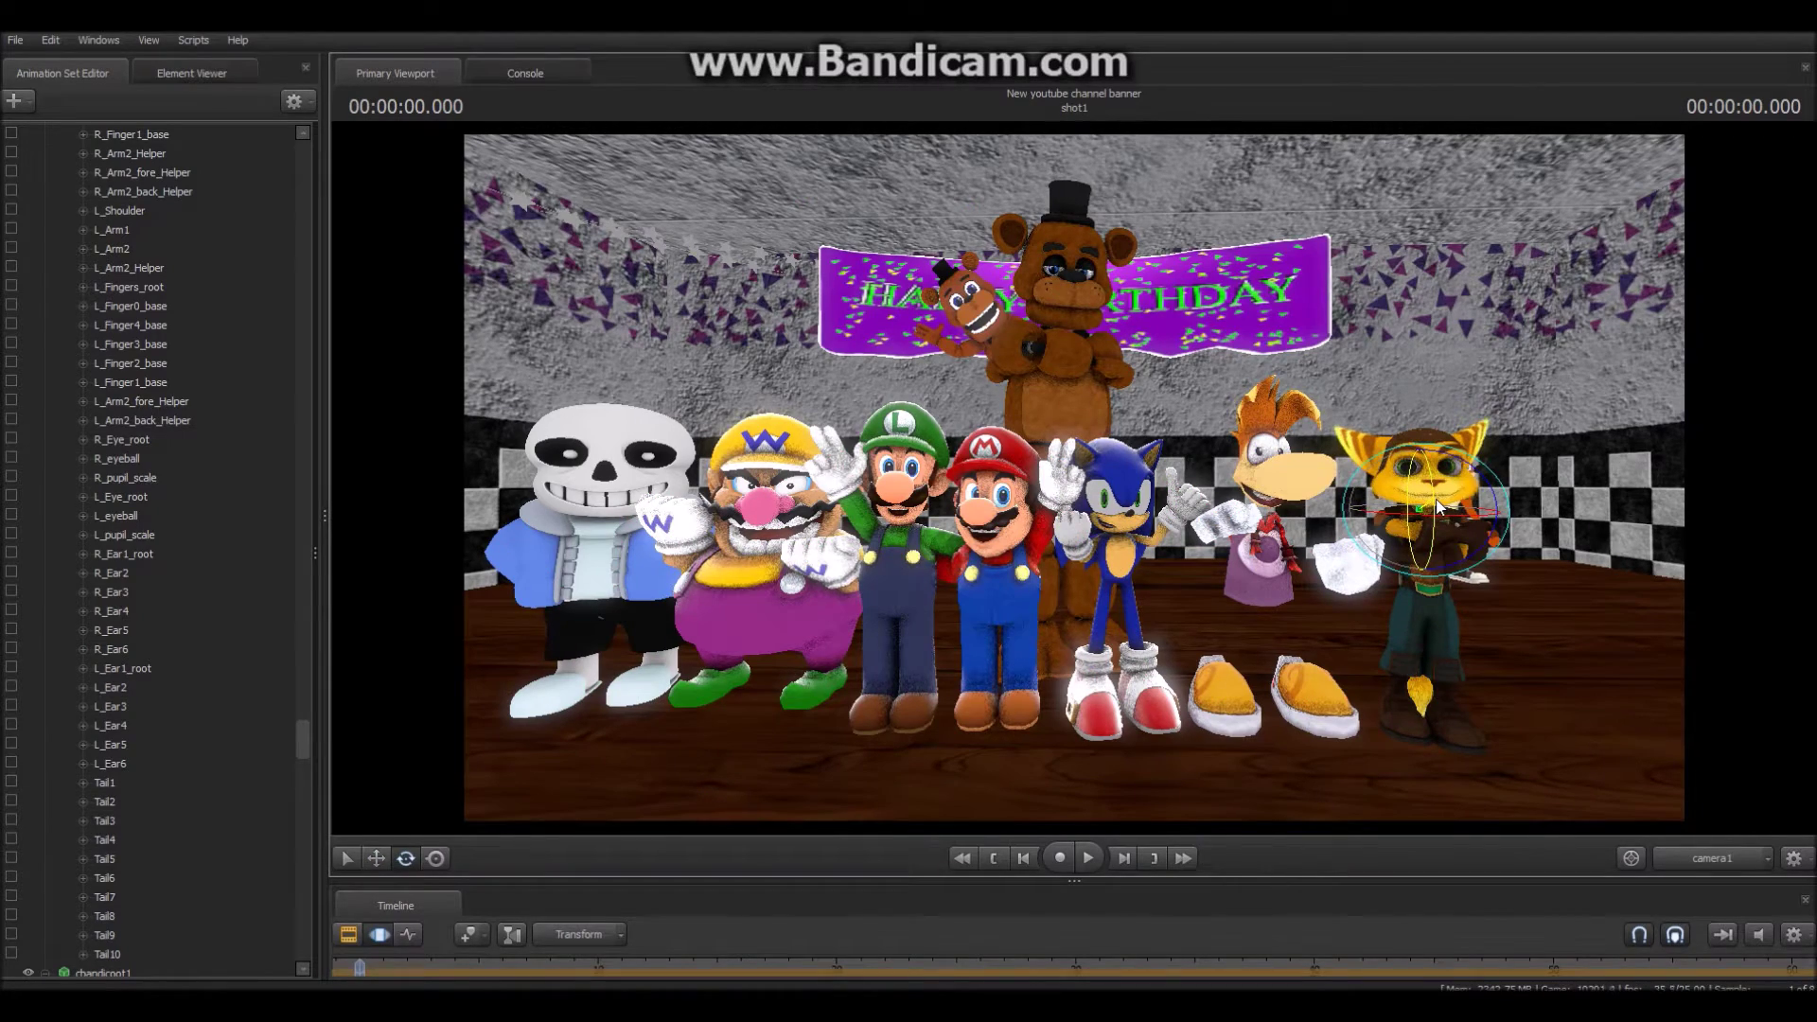
- Move Crash Bandicoot out from behind Ratchet to stand beside him at the end of the character row
{"action": "left_click", "coordinate": [378, 934]}
{"action": "left_click", "coordinate": [1711, 858]}
{"action": "left_click", "coordinate": [378, 934]}
{"action": "left_click_drag", "start_coordinate": [650, 470], "coordinate": [650, 470]}
{"action": "key", "text": "s"}
{"action": "left_click", "coordinate": [375, 858]}
{"action": "left_click_drag", "start_coordinate": [1084, 545], "coordinate": [994, 643]}
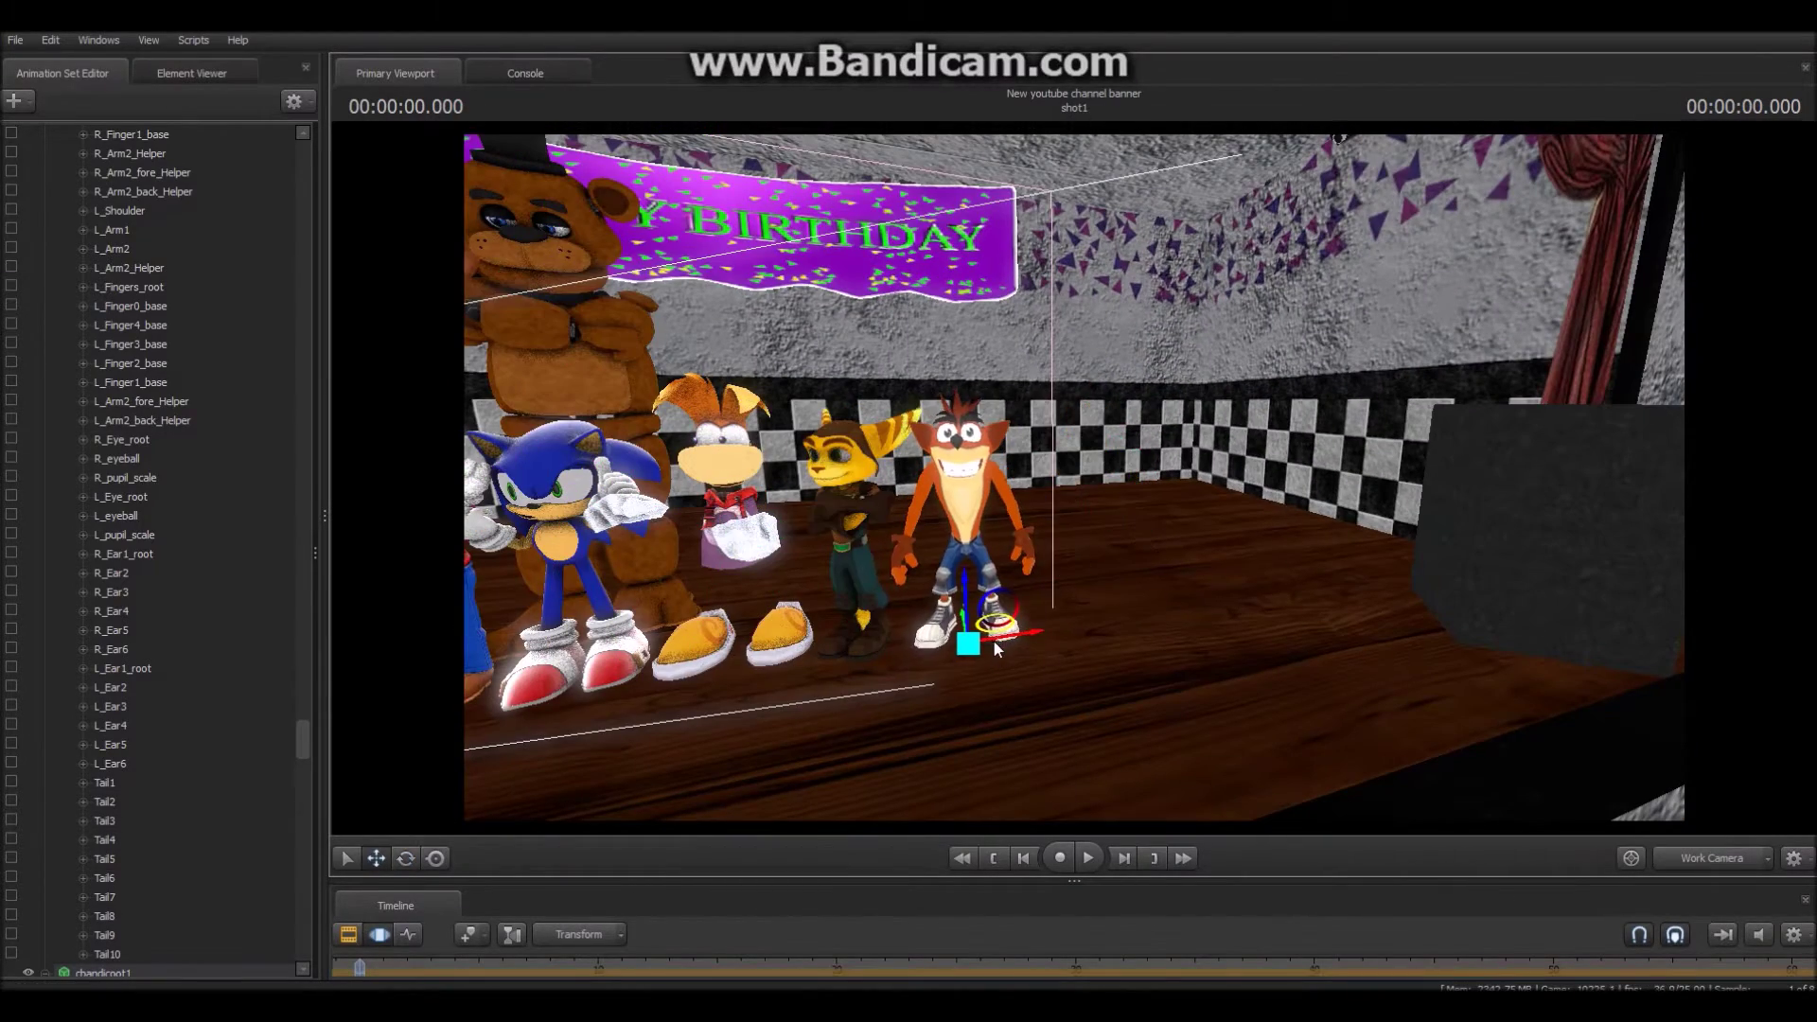
{"action": "key", "text": "F4"}
{"action": "left_click", "coordinate": [1689, 852]}
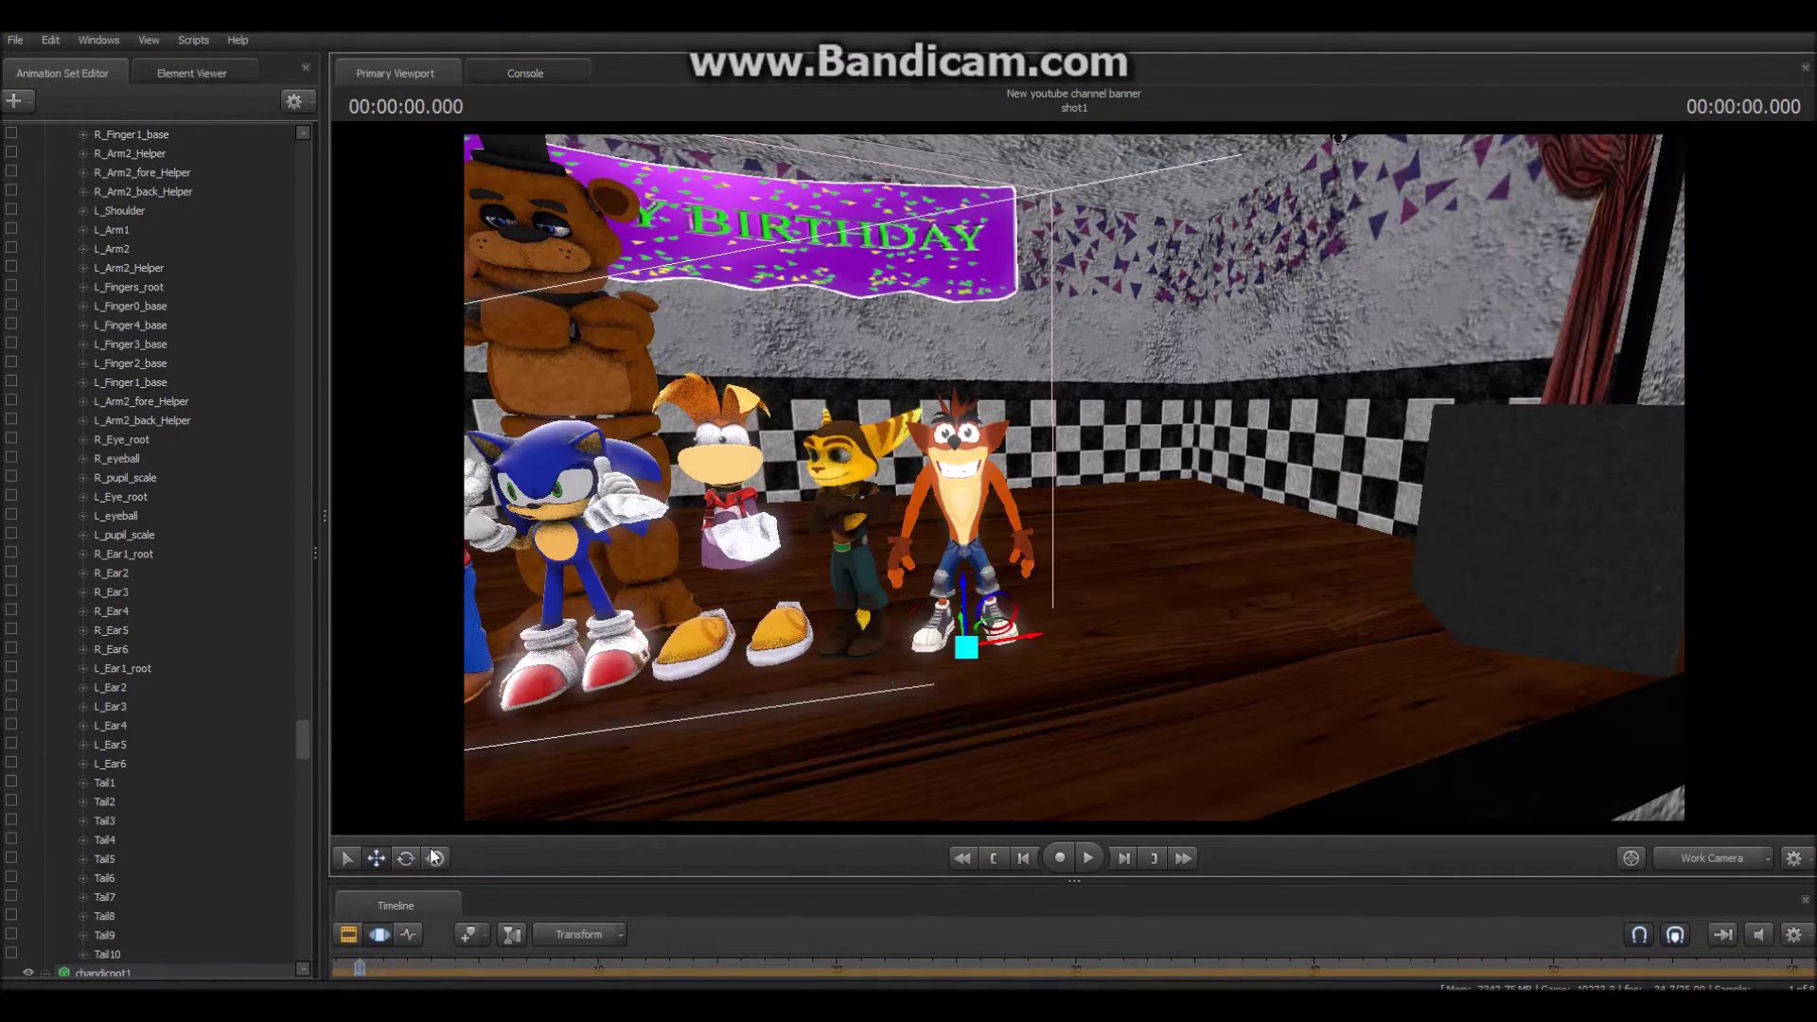
- Turn Crash's whole body toward the scene camera
{"action": "key", "text": "e"}
{"action": "left_click", "coordinate": [1690, 852]}
{"action": "mouse_move", "coordinate": [1614, 786]}
{"action": "left_mouse_down"}
{"action": "mouse_move", "coordinate": [1531, 753]}
{"action": "mouse_move", "coordinate": [1622, 763]}
{"action": "left_mouse_up"}
{"action": "left_click", "coordinate": [1696, 853]}
- Rotate Crash's Spine2 control to adjust his upper body, checking the result from the scene camera
{"action": "left_click", "coordinate": [1120, 494], "text": "ctrl"}
{"action": "left_click", "coordinate": [405, 858]}
{"action": "left_click_drag", "start_coordinate": [1087, 456], "coordinate": [1164, 478]}
{"action": "left_click", "coordinate": [1695, 858]}
{"action": "left_click", "coordinate": [1695, 857]}
- Raise the MouthBigSmile control on cbandicoot1 to widen Crash's grin
{"action": "scroll", "coordinate": [142, 698], "scroll_direction": "down", "scroll_amount": 5}
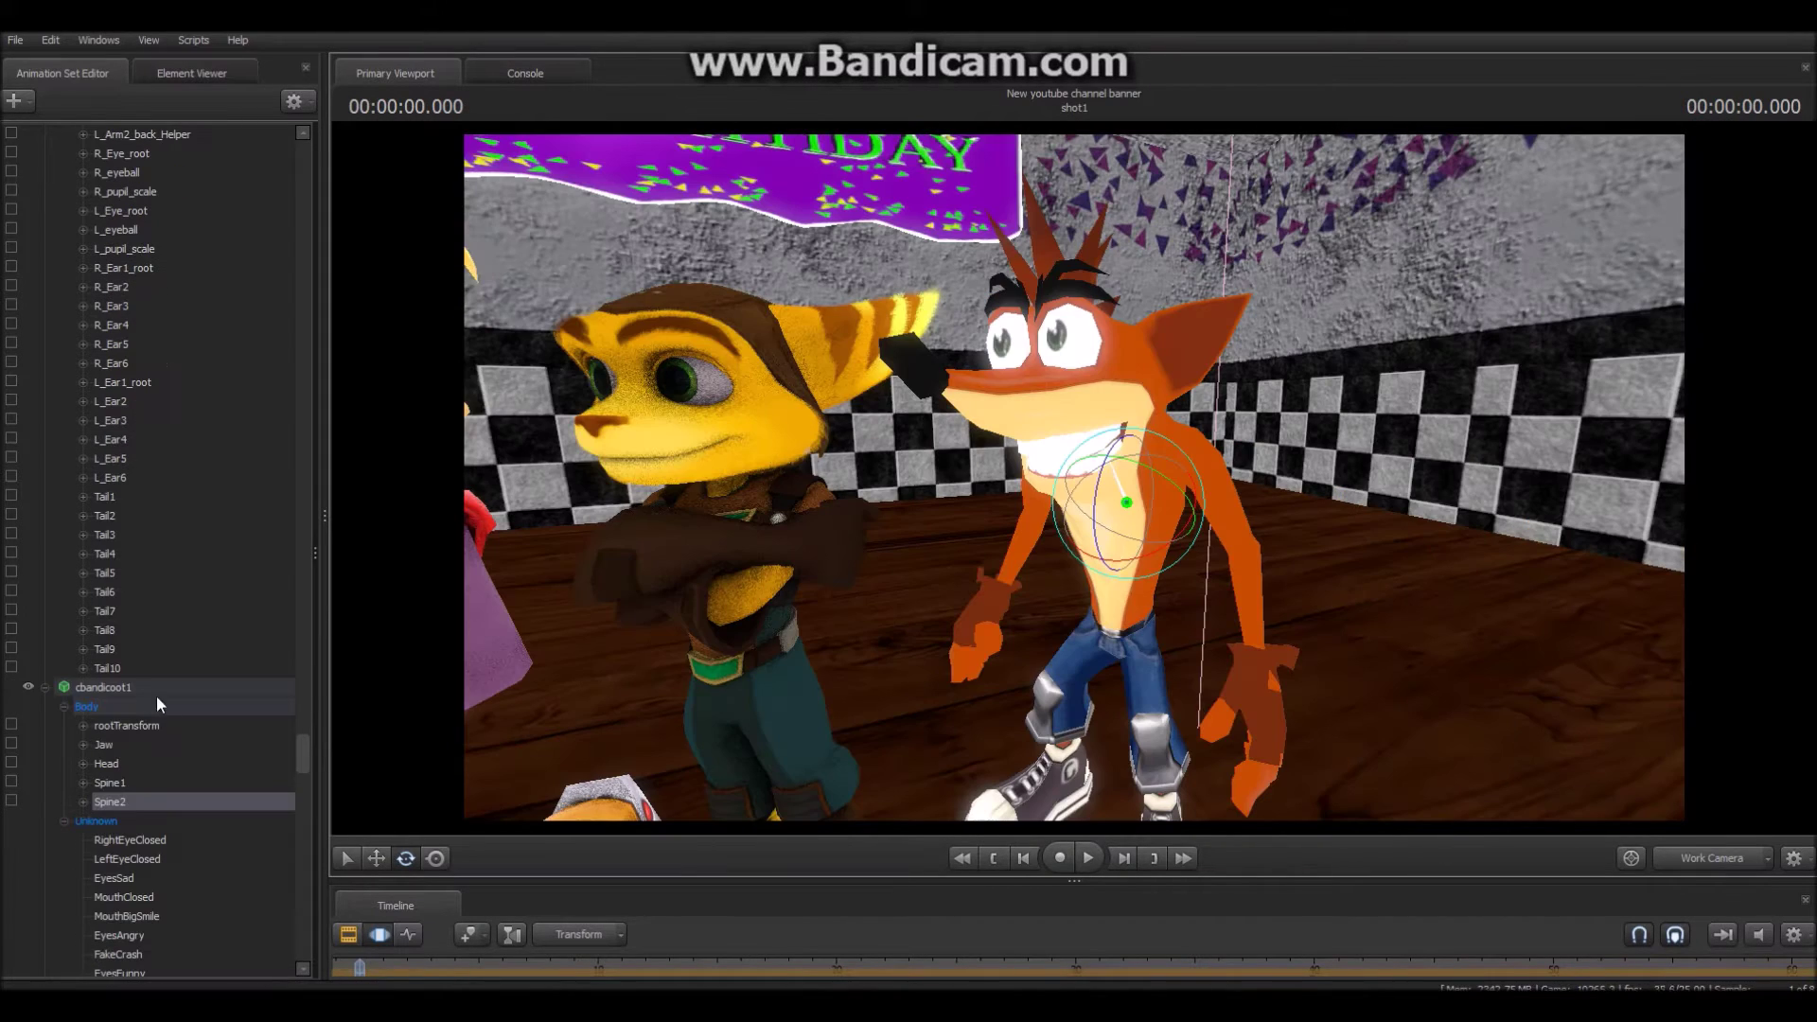
{"action": "left_click", "coordinate": [109, 689]}
{"action": "left_click_drag", "start_coordinate": [210, 778], "coordinate": [299, 778]}
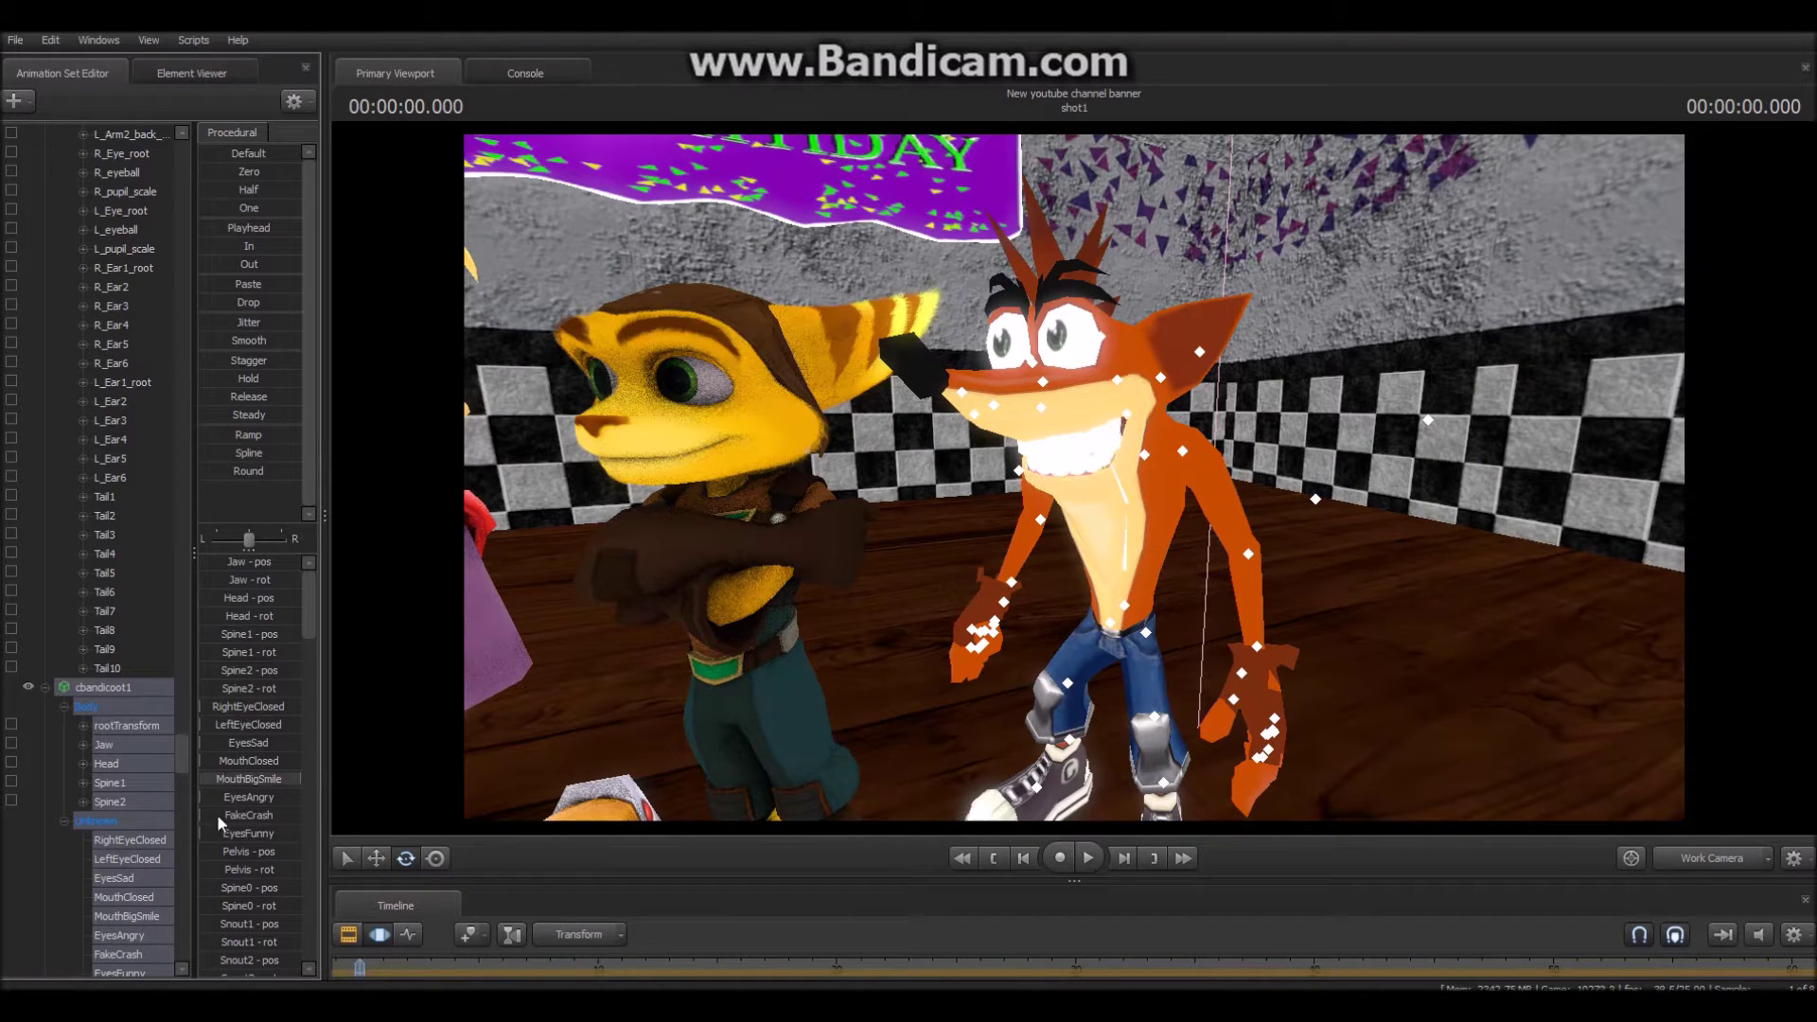
{"action": "scroll", "coordinate": [229, 724], "scroll_direction": "down", "scroll_amount": 10}
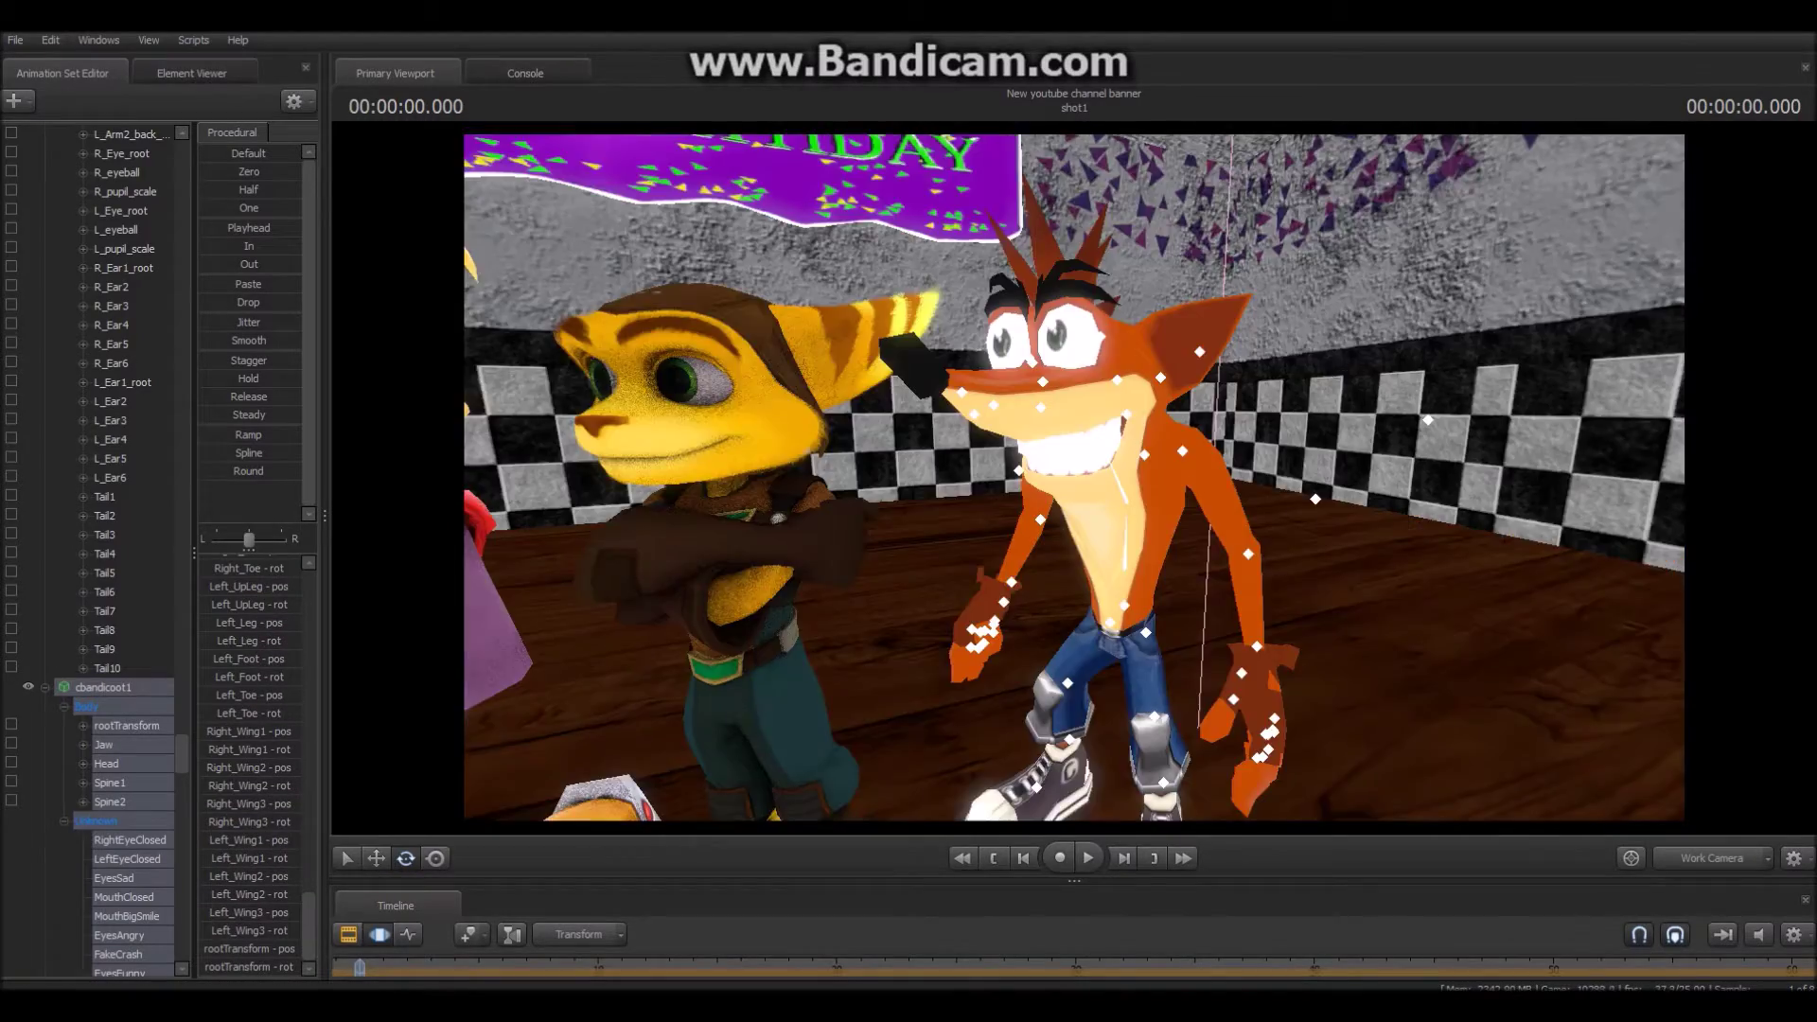
- Rotate Crash's Left_Arm and Left_ForeArm so his left elbow bends and the hand comes toward his hip
{"action": "mouse_move", "coordinate": [1074, 478]}
{"action": "left_mouse_down"}
{"action": "mouse_move", "coordinate": [965, 568]}
{"action": "mouse_move", "coordinate": [982, 663]}
{"action": "mouse_move", "coordinate": [1049, 346]}
{"action": "mouse_move", "coordinate": [1074, 379]}
{"action": "mouse_move", "coordinate": [1074, 493]}
{"action": "mouse_move", "coordinate": [1072, 435]}
{"action": "mouse_move", "coordinate": [1071, 475]}
{"action": "mouse_move", "coordinate": [1041, 463]}
{"action": "mouse_move", "coordinate": [1094, 462]}
{"action": "mouse_move", "coordinate": [1064, 476]}
{"action": "left_mouse_up"}
{"action": "left_click", "coordinate": [1049, 347], "text": "ctrl"}
{"action": "left_click", "coordinate": [1036, 412], "text": "ctrl"}
{"action": "left_click", "coordinate": [1064, 510], "text": "ctrl"}
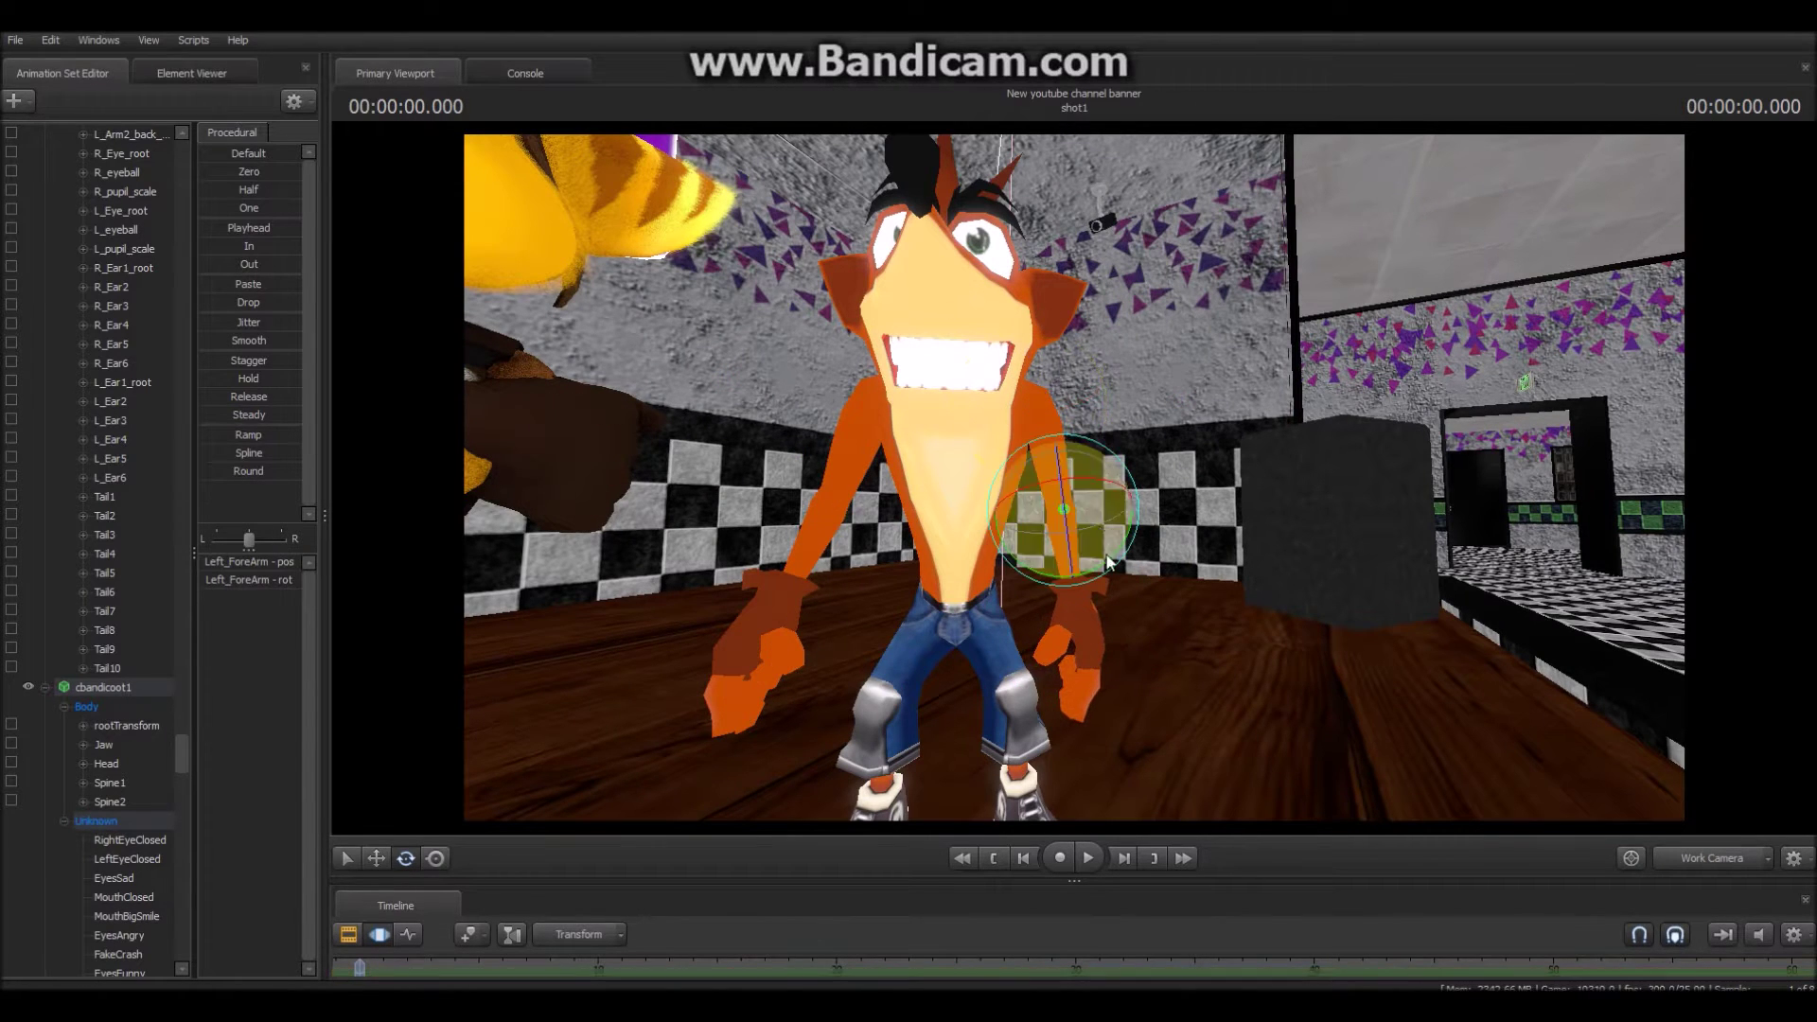
{"action": "left_click_drag", "start_coordinate": [1102, 572], "coordinate": [1065, 587]}
{"action": "left_click_drag", "start_coordinate": [1074, 476], "coordinate": [1074, 476]}
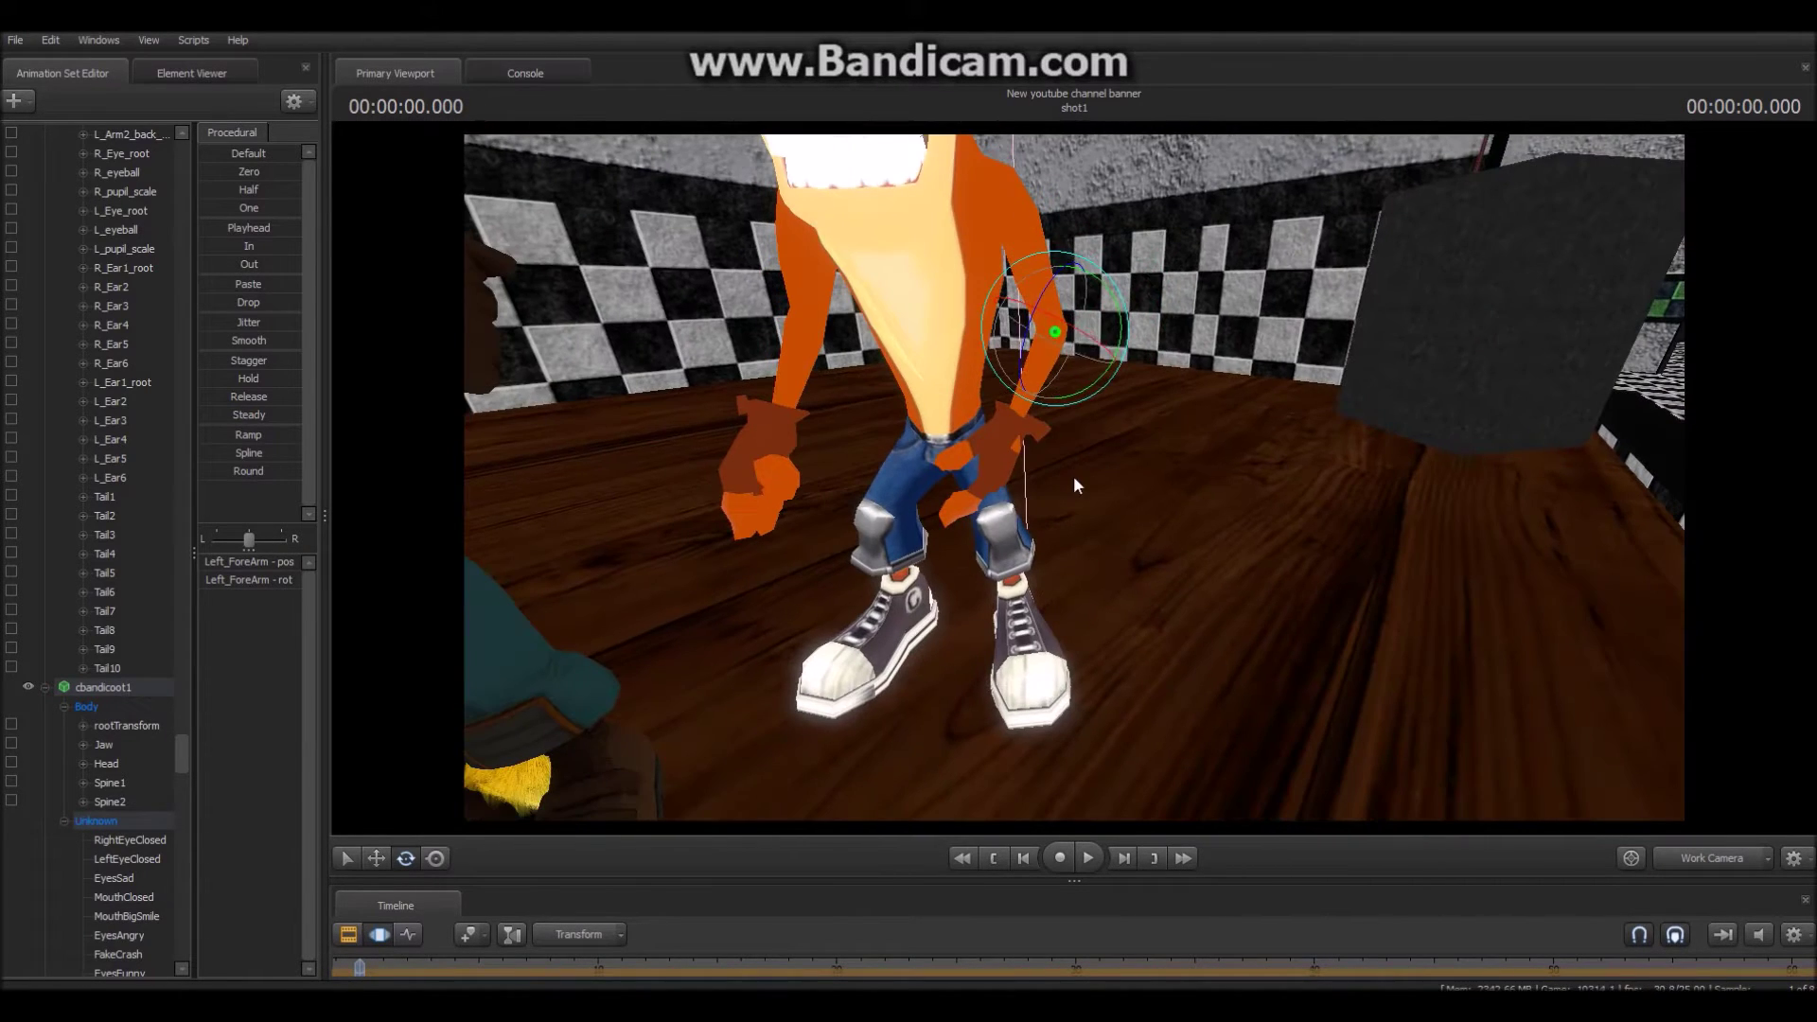
{"action": "mouse_move", "coordinate": [1057, 323]}
{"action": "left_mouse_down"}
{"action": "mouse_move", "coordinate": [1042, 320]}
{"action": "mouse_move", "coordinate": [1050, 347]}
{"action": "left_mouse_up"}
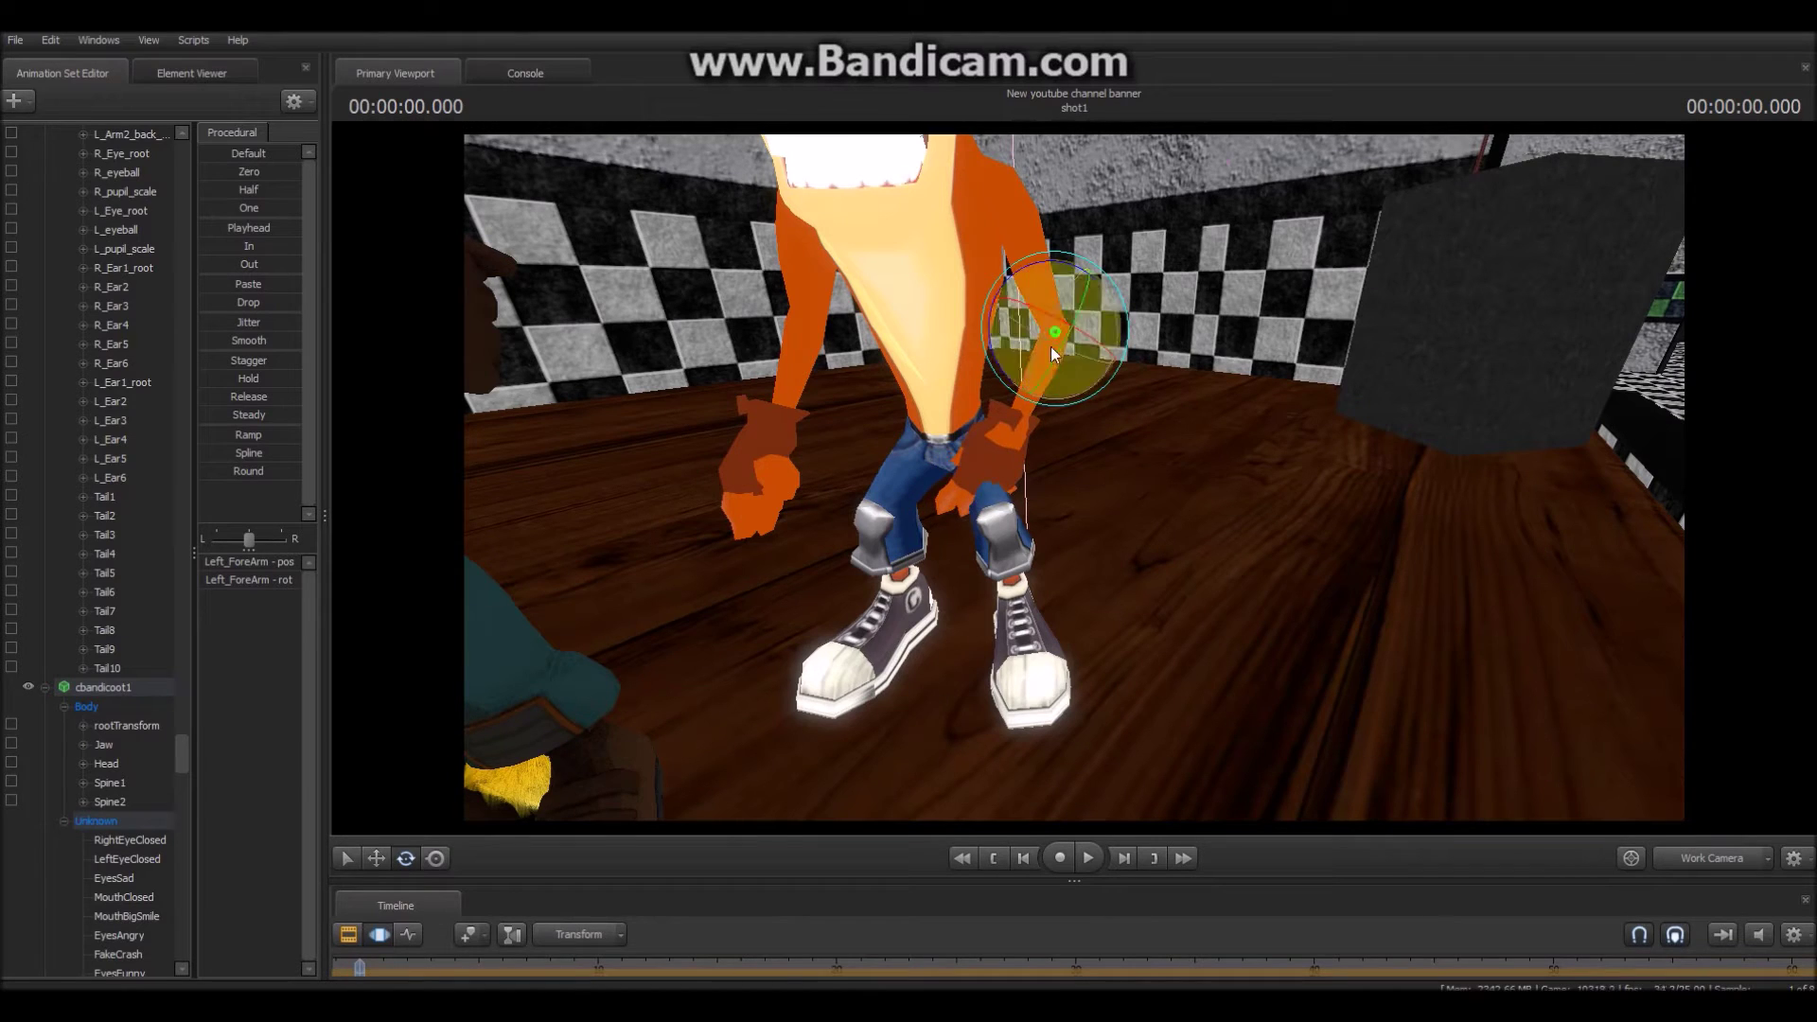
{"action": "left_click", "coordinate": [998, 192], "text": "ctrl"}
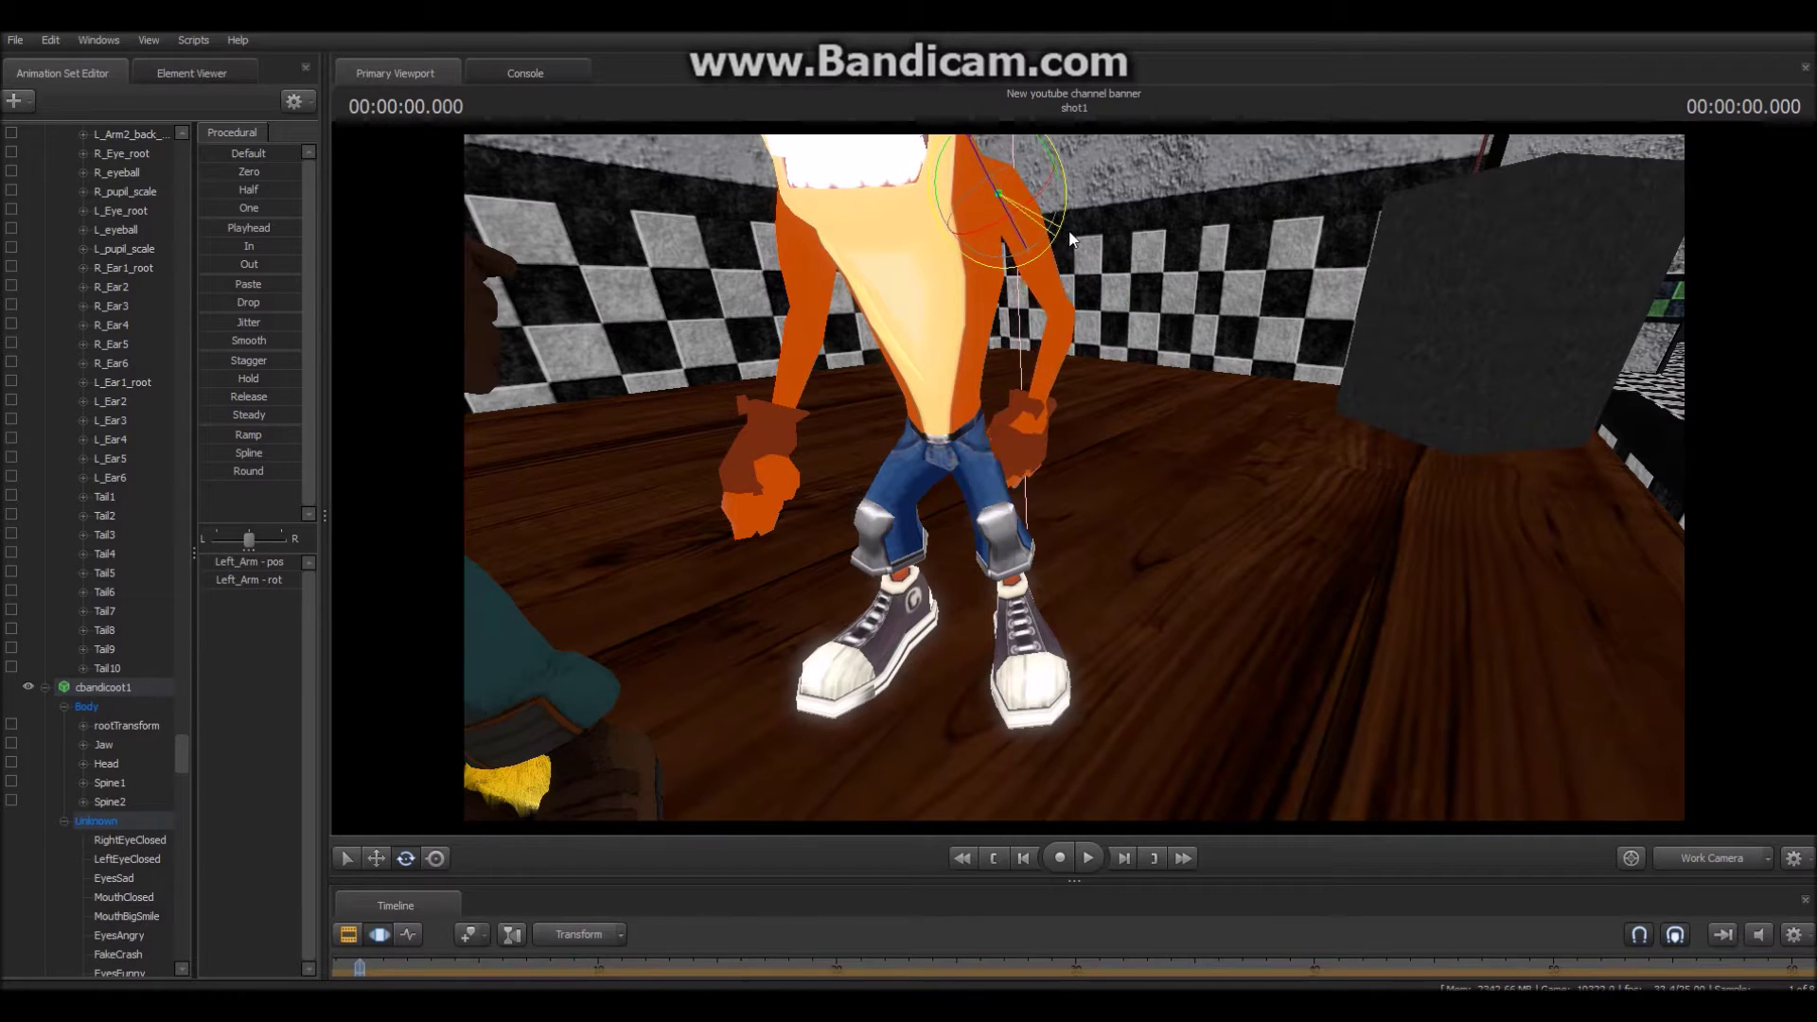
{"action": "left_click", "coordinate": [1058, 360]}
{"action": "left_click_drag", "start_coordinate": [1056, 339], "coordinate": [1091, 486]}
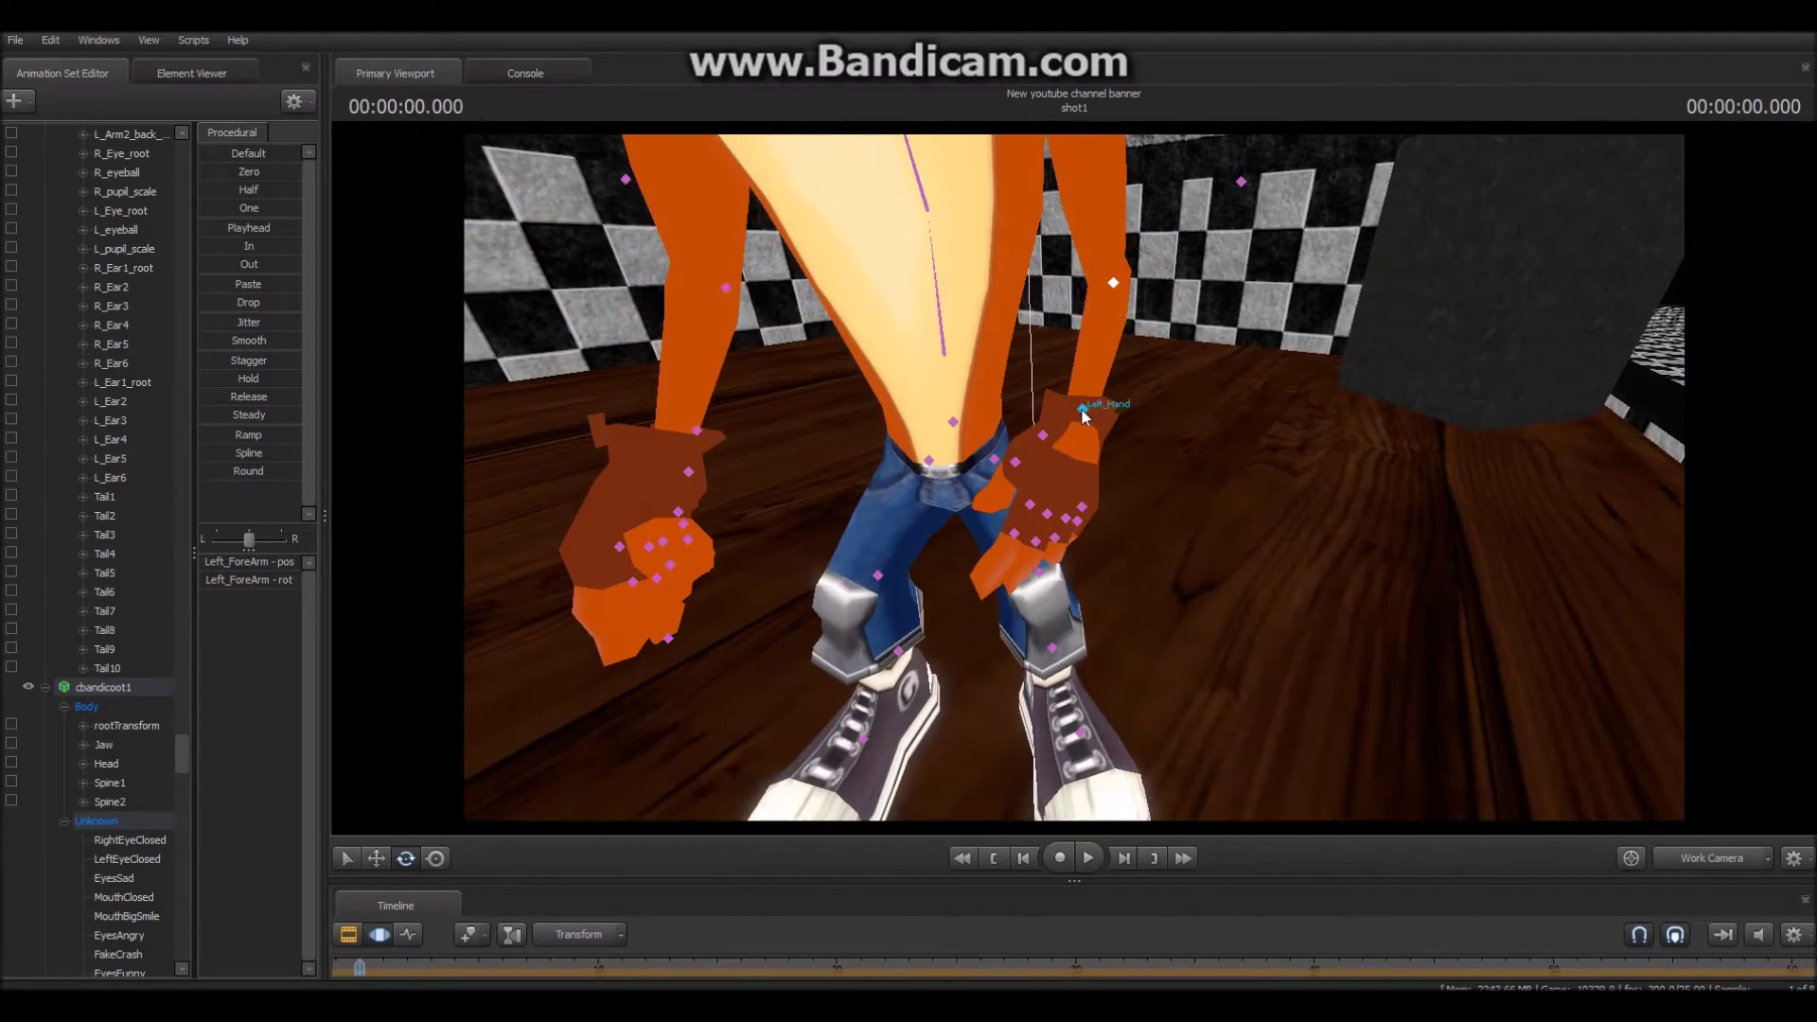
- Adjust Crash's left shoulder and arm by rotating Left_Wing1 and the arm joints below it
{"action": "left_click_drag", "start_coordinate": [1126, 320], "coordinate": [1030, 479]}
{"action": "left_click", "coordinate": [966, 482], "text": "ctrl"}
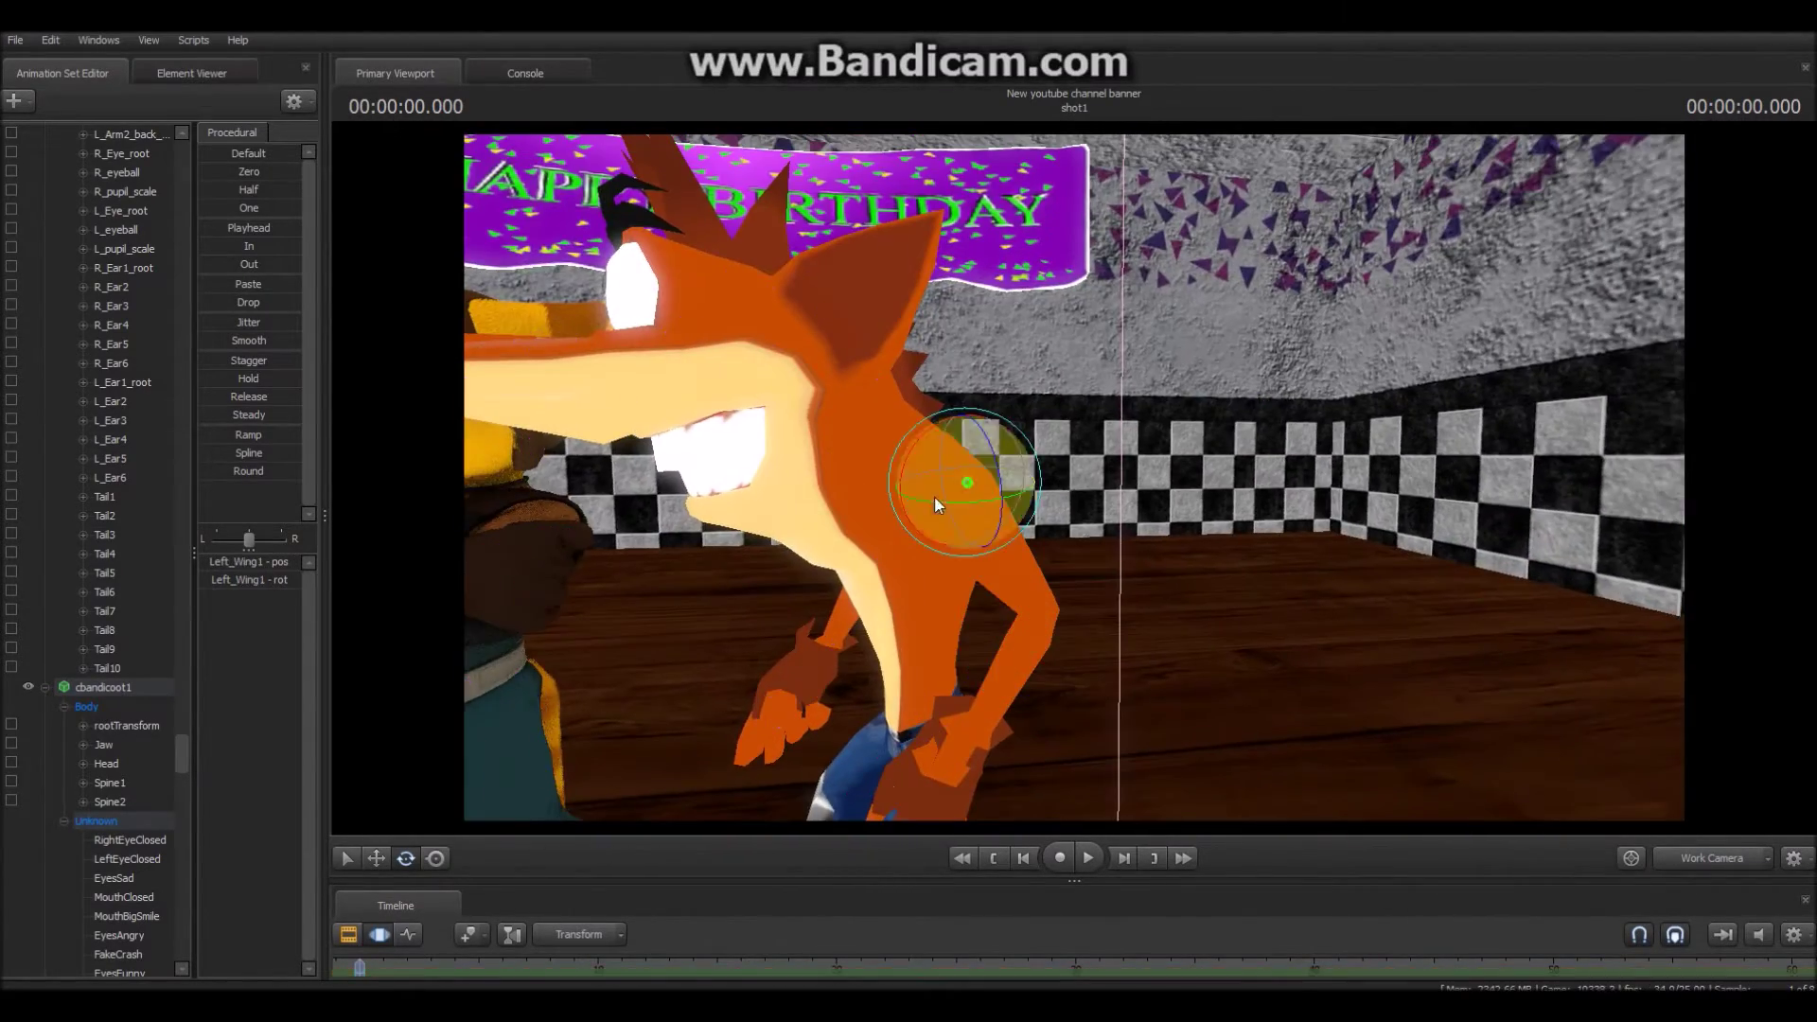
{"action": "left_click_drag", "start_coordinate": [1212, 667], "coordinate": [1050, 432]}
{"action": "left_click", "coordinate": [1085, 482], "text": "ctrl"}
{"action": "left_click", "coordinate": [1074, 412]}
{"action": "left_click_drag", "start_coordinate": [1050, 431], "coordinate": [997, 523], "text": "alt"}
- Try to curl the fingers of Crash's left hand, including Left_HandPink2, and undo the rotations
{"action": "left_click", "coordinate": [1017, 521], "text": "ctrl"}
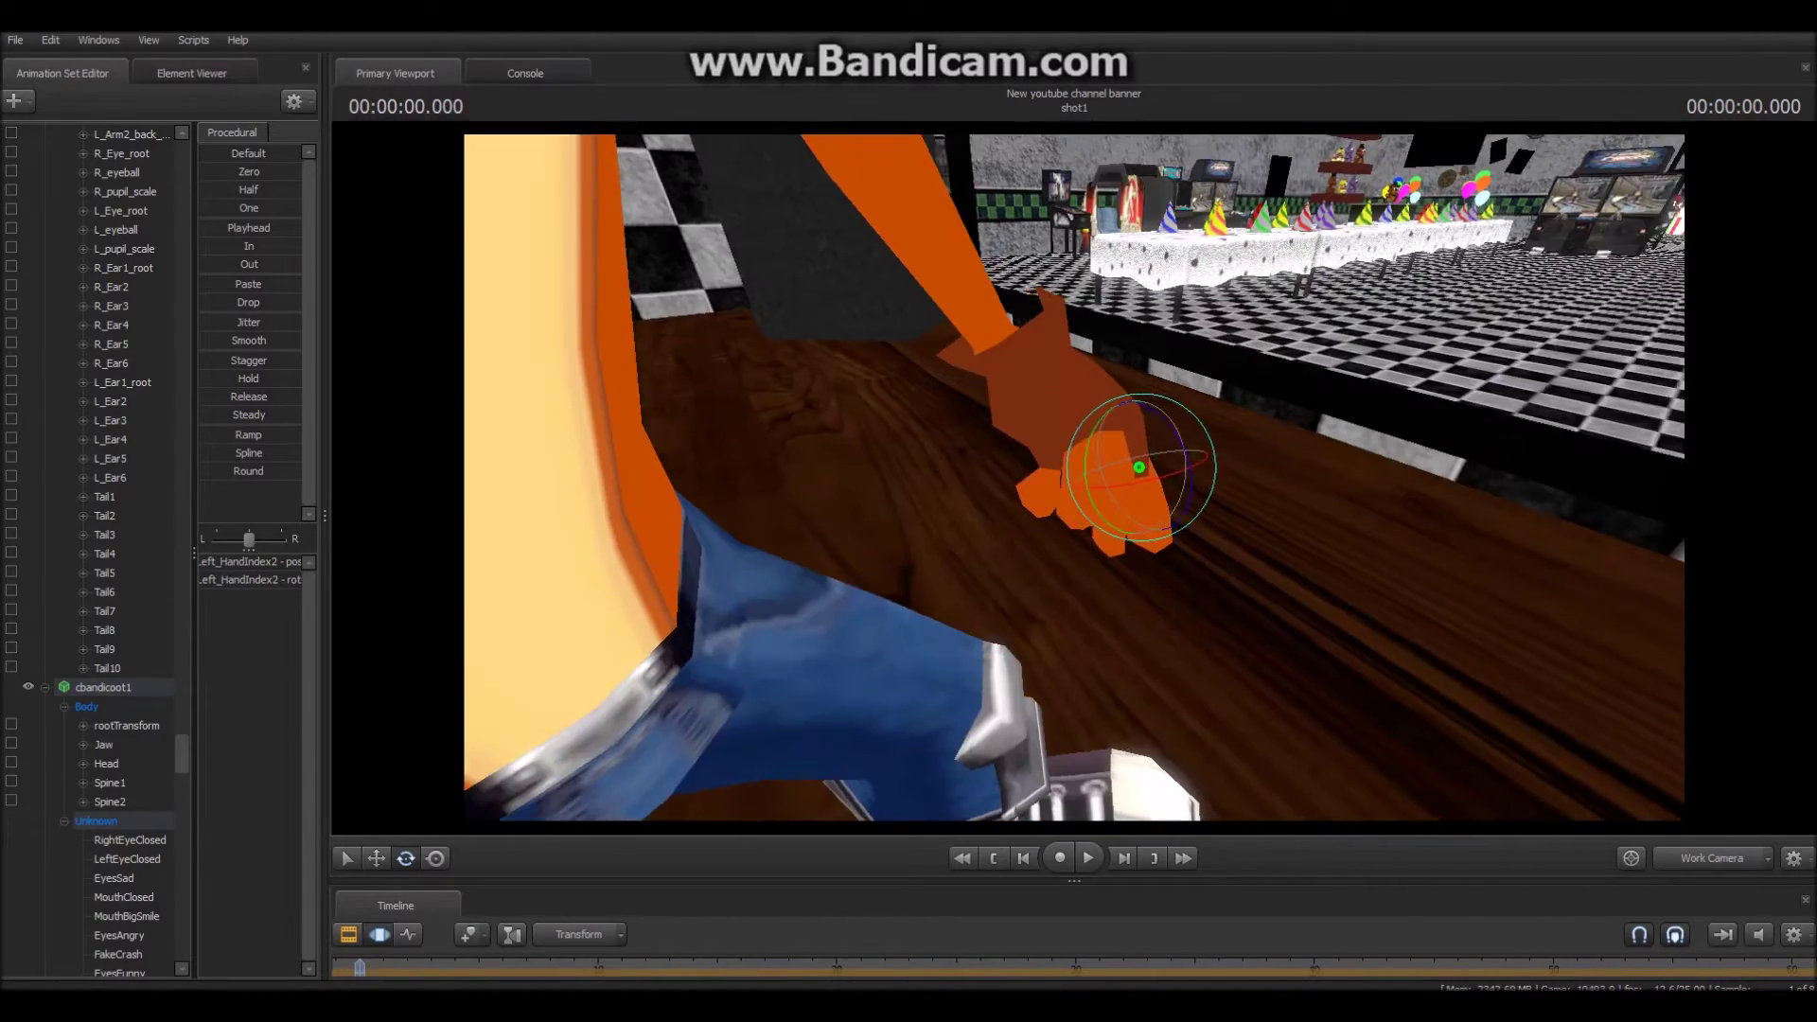
{"action": "left_click_drag", "start_coordinate": [1074, 477], "coordinate": [1016, 523]}
{"action": "left_click", "coordinate": [1011, 494], "text": "ctrl"}
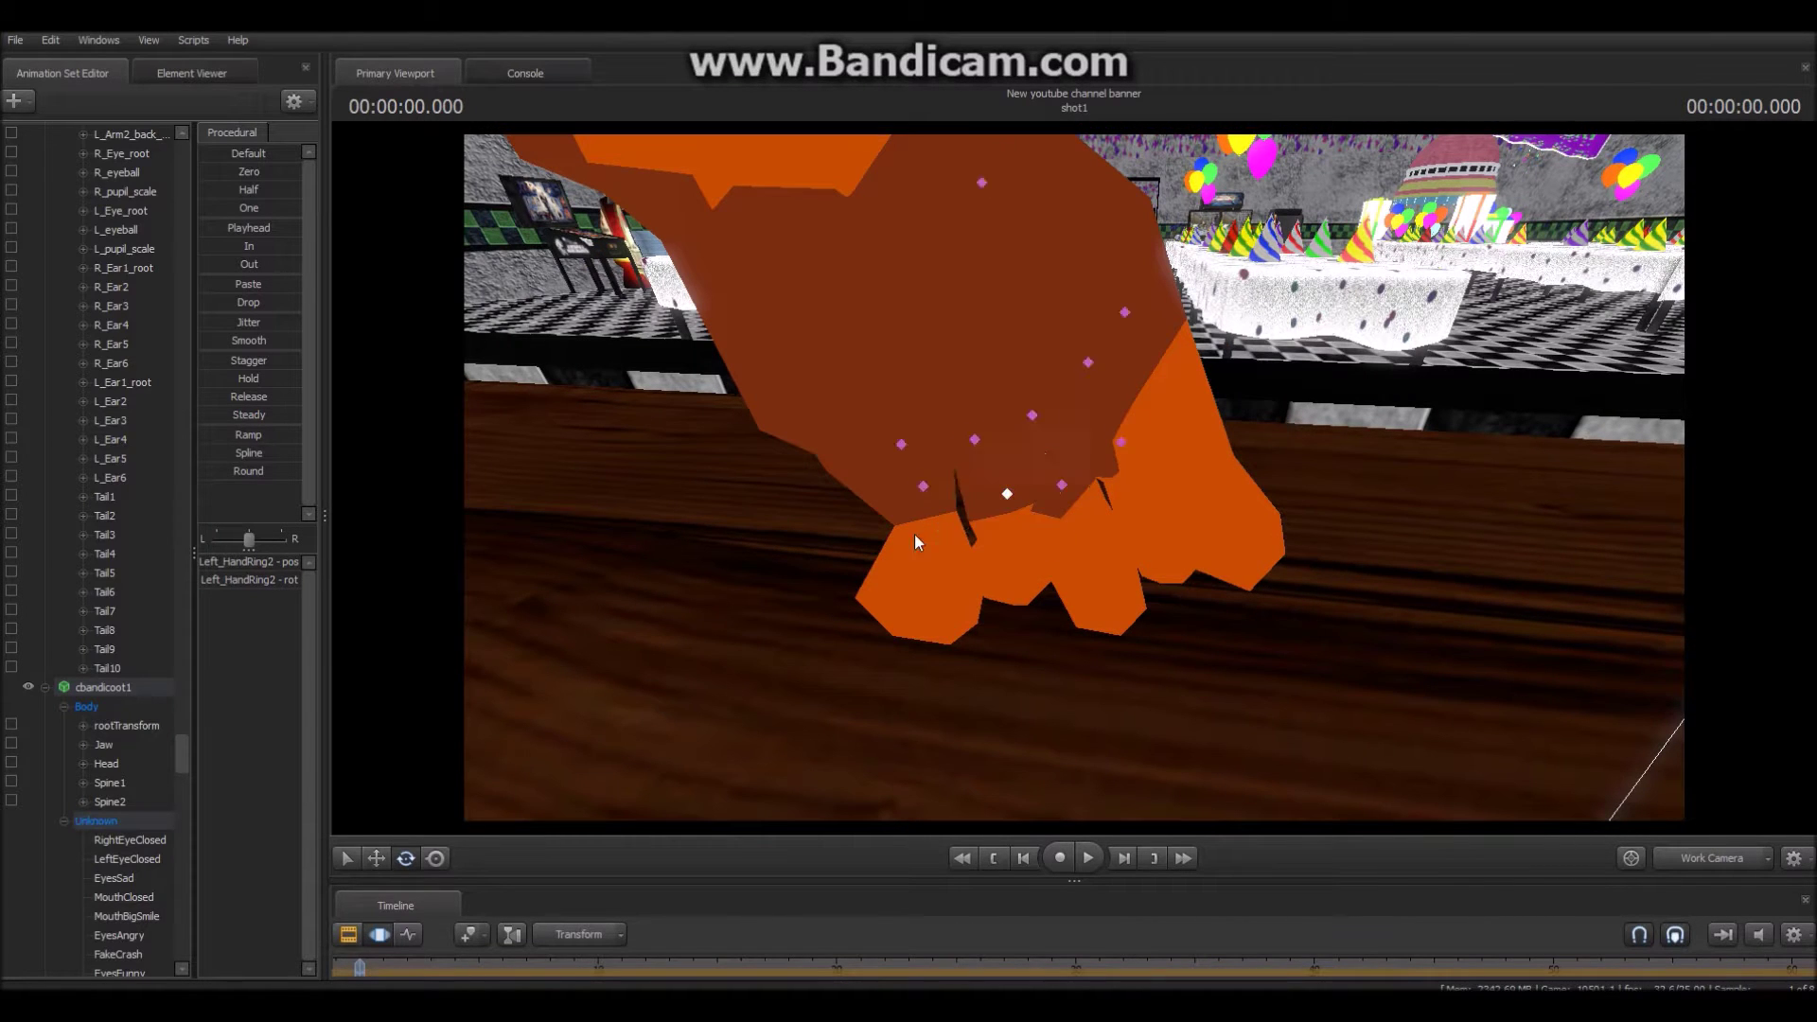
{"action": "left_click", "coordinate": [922, 485]}
{"action": "left_click_drag", "start_coordinate": [937, 449], "coordinate": [908, 404]}
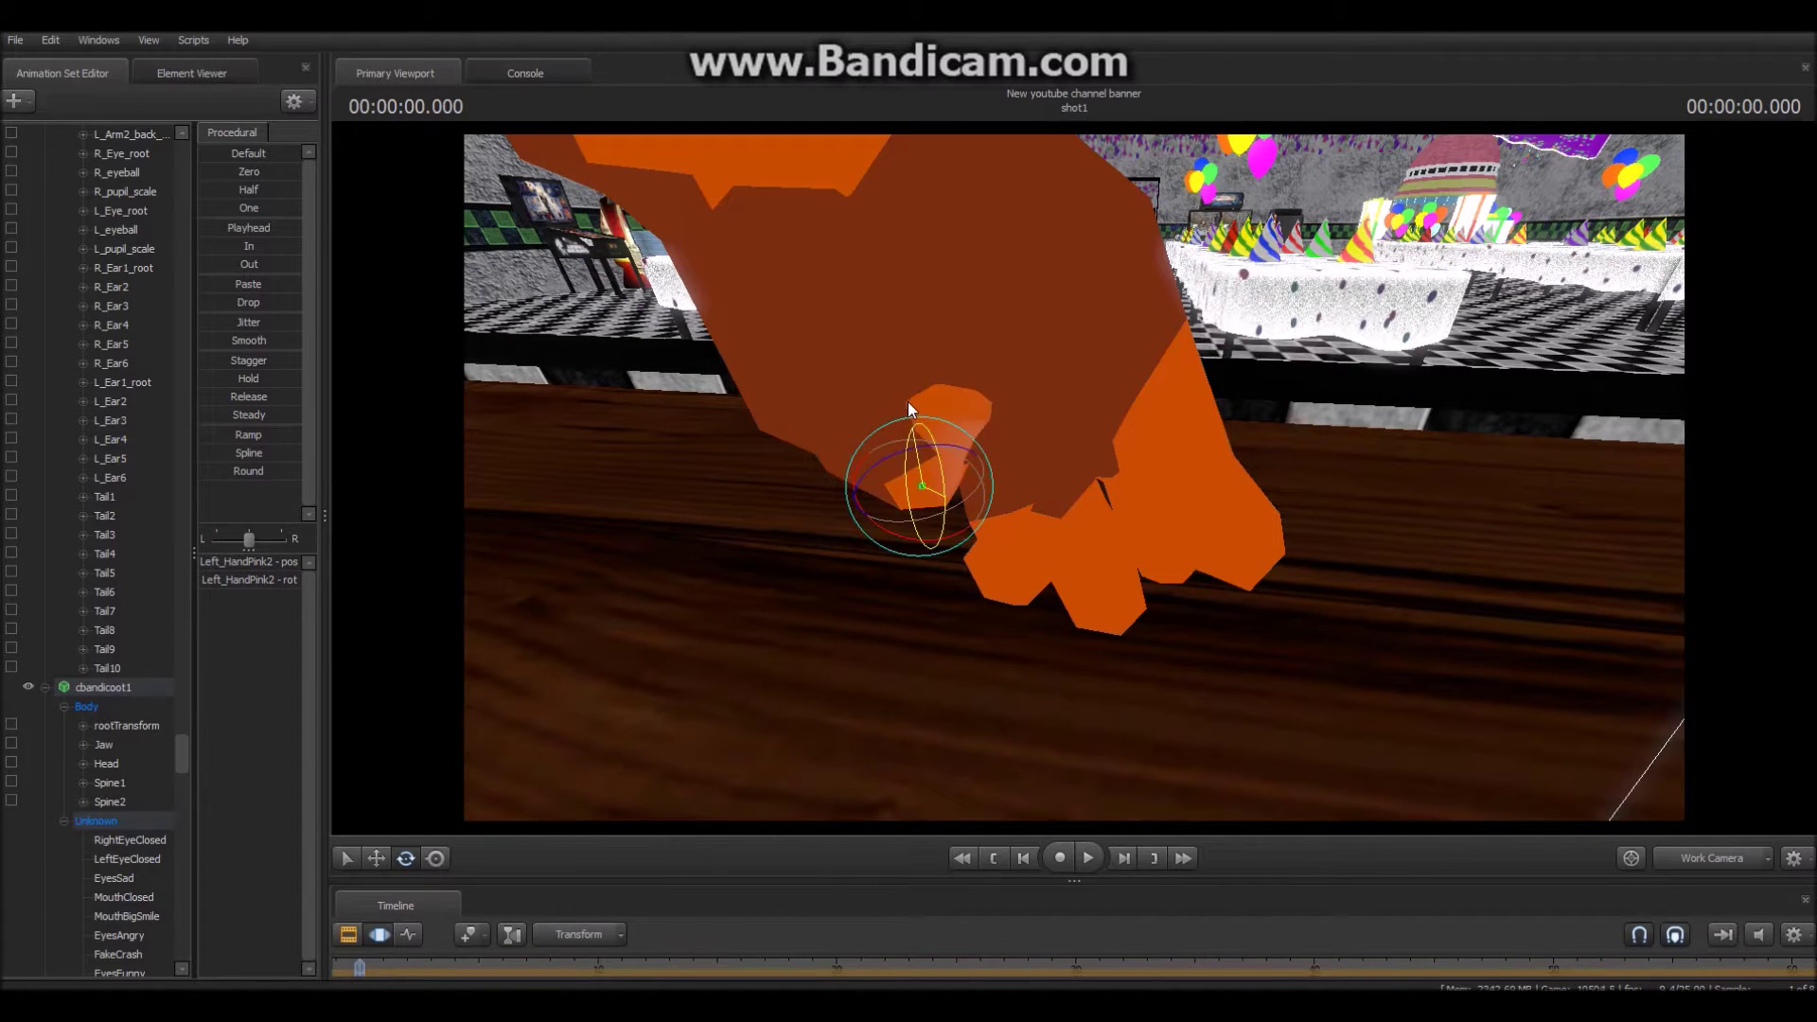
{"action": "key", "text": "ctrl+z"}
{"action": "left_click_drag", "start_coordinate": [922, 508], "coordinate": [1041, 481]}
{"action": "left_click", "coordinate": [688, 422], "text": "ctrl"}
{"action": "left_click_drag", "start_coordinate": [674, 445], "coordinate": [627, 393]}
{"action": "left_click", "coordinate": [685, 453], "text": "ctrl"}
{"action": "key", "text": "ctrl+z"}
- Rotate Crash's Left_ForeArm and Left_Hand to bring the left hand against his hip
{"action": "left_click_drag", "start_coordinate": [1092, 508], "coordinate": [1089, 405]}
{"action": "key", "text": "w"}
{"action": "key", "text": "s"}
{"action": "left_click_drag", "start_coordinate": [1084, 299], "coordinate": [1060, 319]}
{"action": "left_click", "coordinate": [1079, 362], "text": "ctrl"}
{"action": "left_click_drag", "start_coordinate": [1076, 391], "coordinate": [1076, 378]}
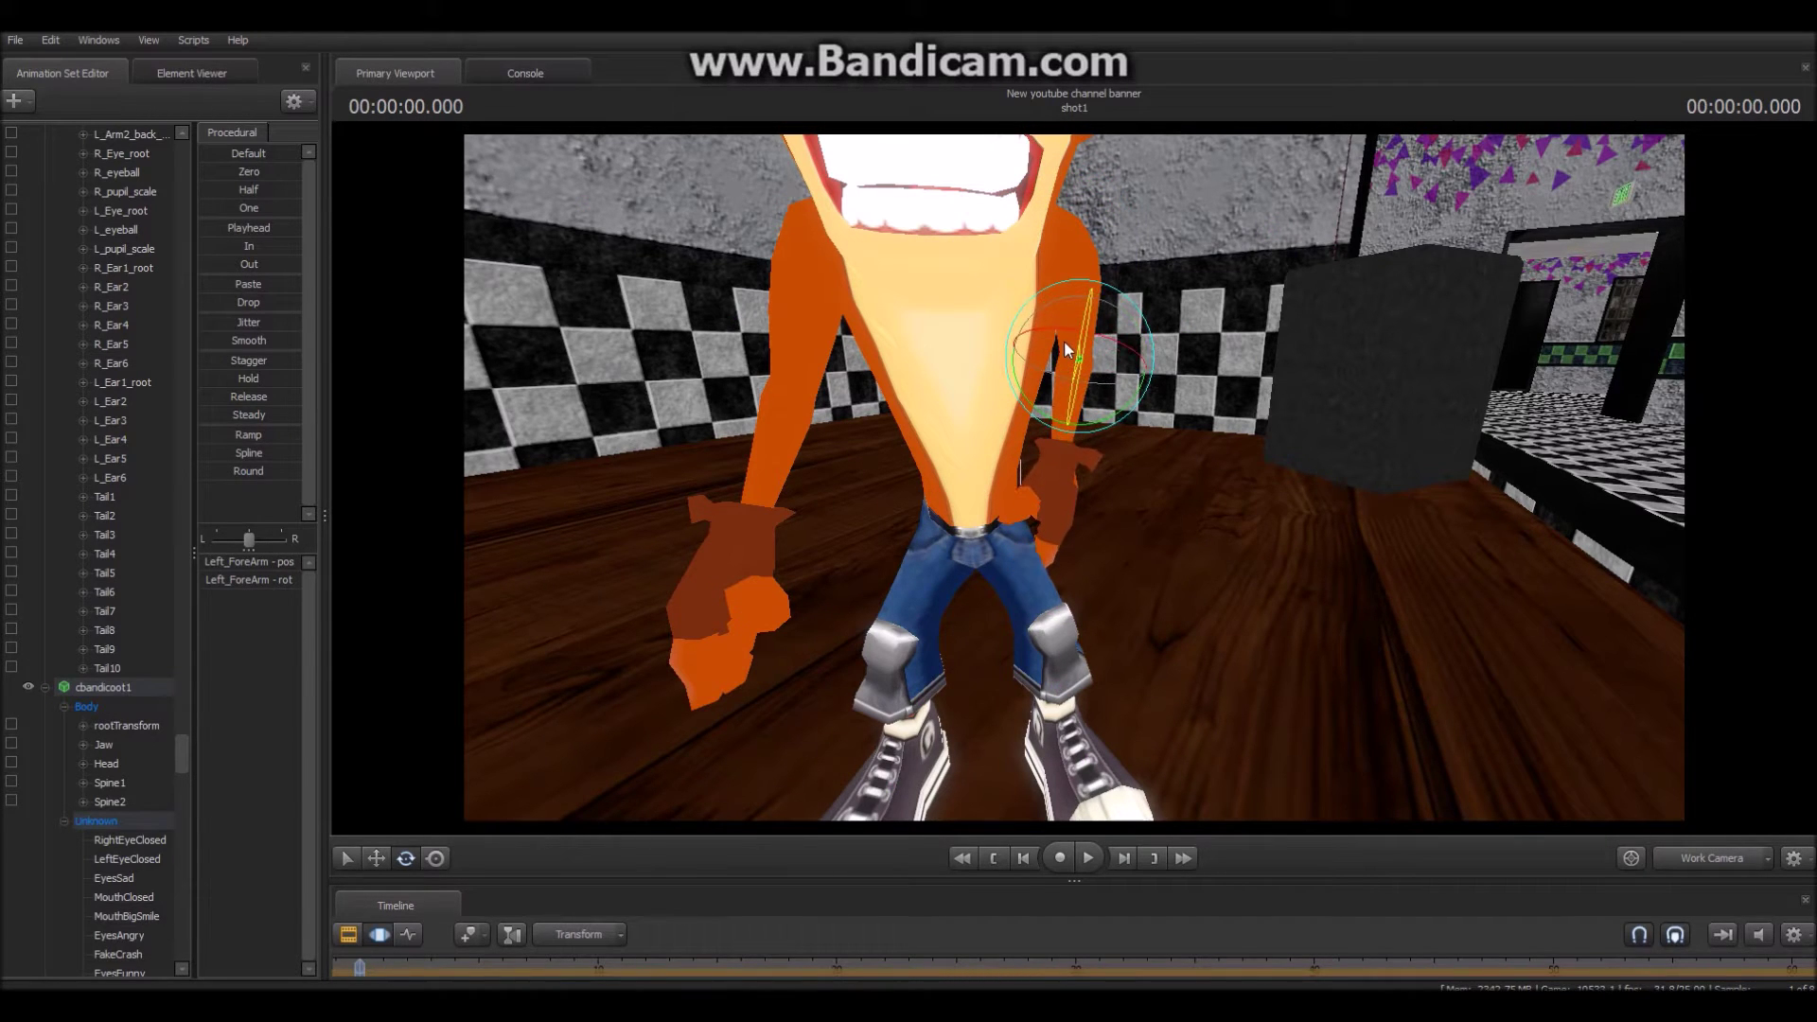
{"action": "left_click", "coordinate": [1076, 463]}
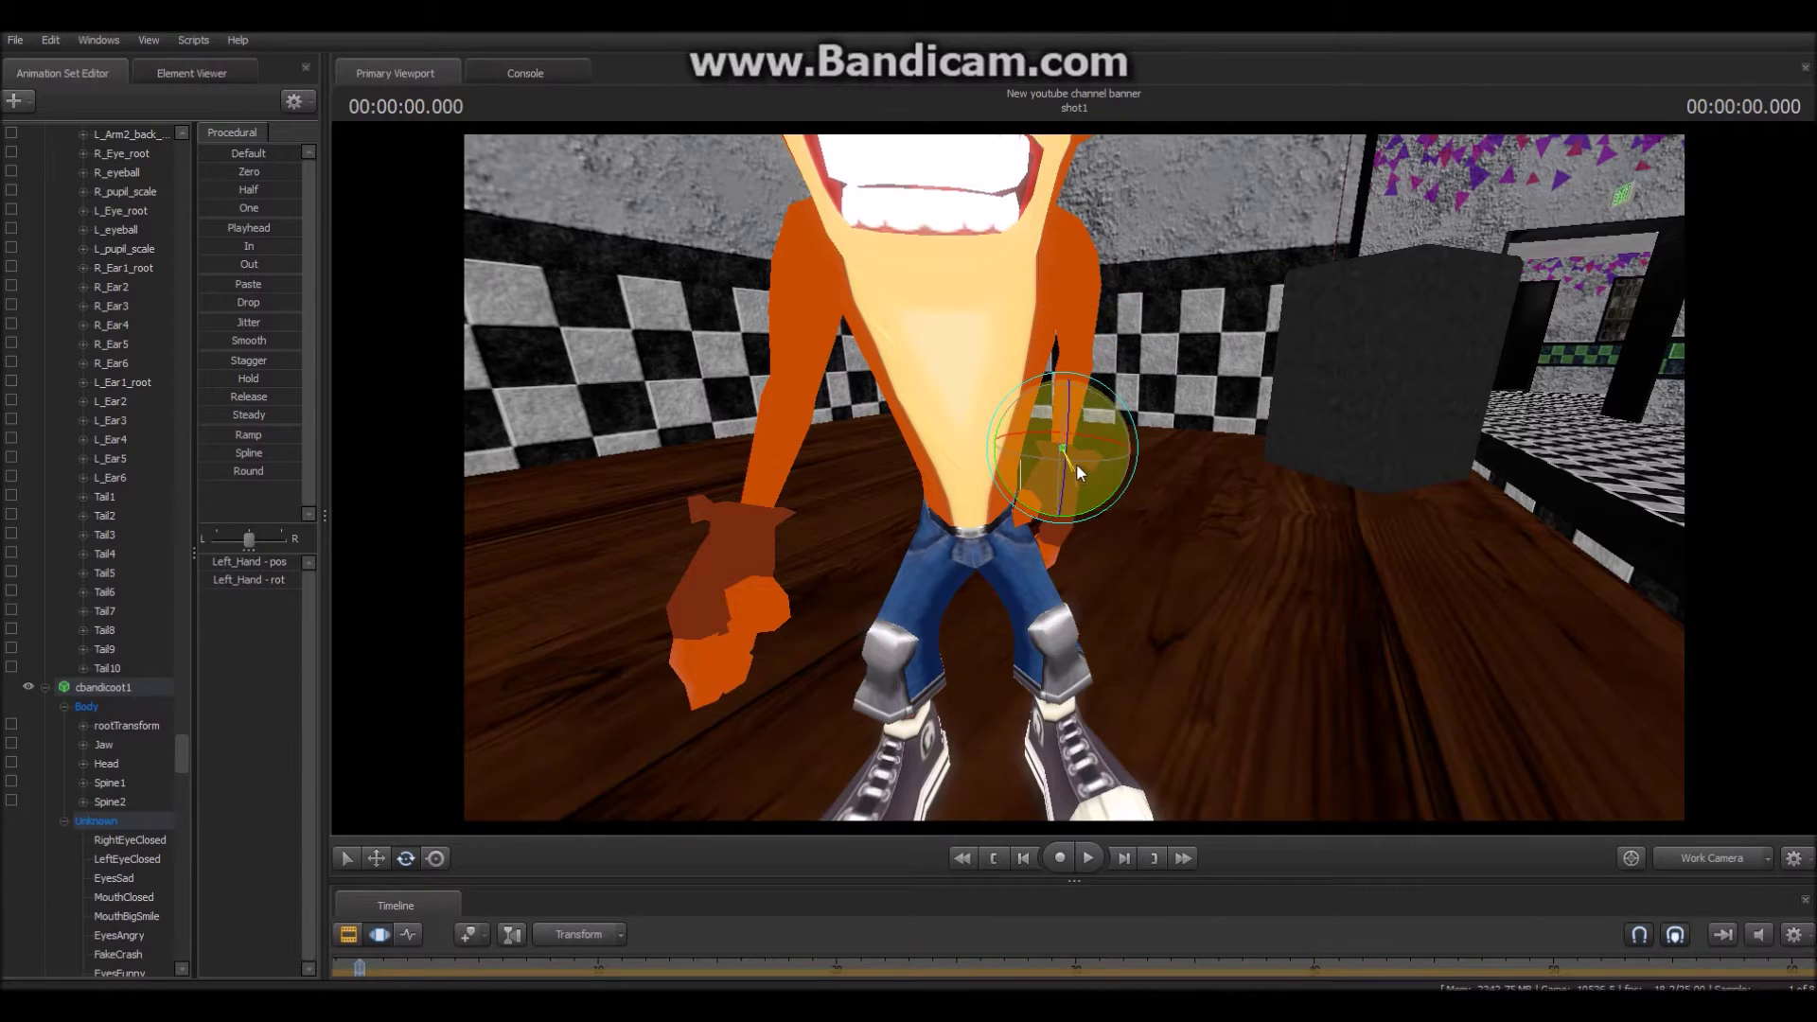
{"action": "left_click_drag", "start_coordinate": [1076, 462], "coordinate": [757, 478]}
- Refine the bend of Crash's left arm from the side by rotating Left_Arm and Left_ForeArm
{"action": "left_click", "coordinate": [1144, 404], "text": "ctrl"}
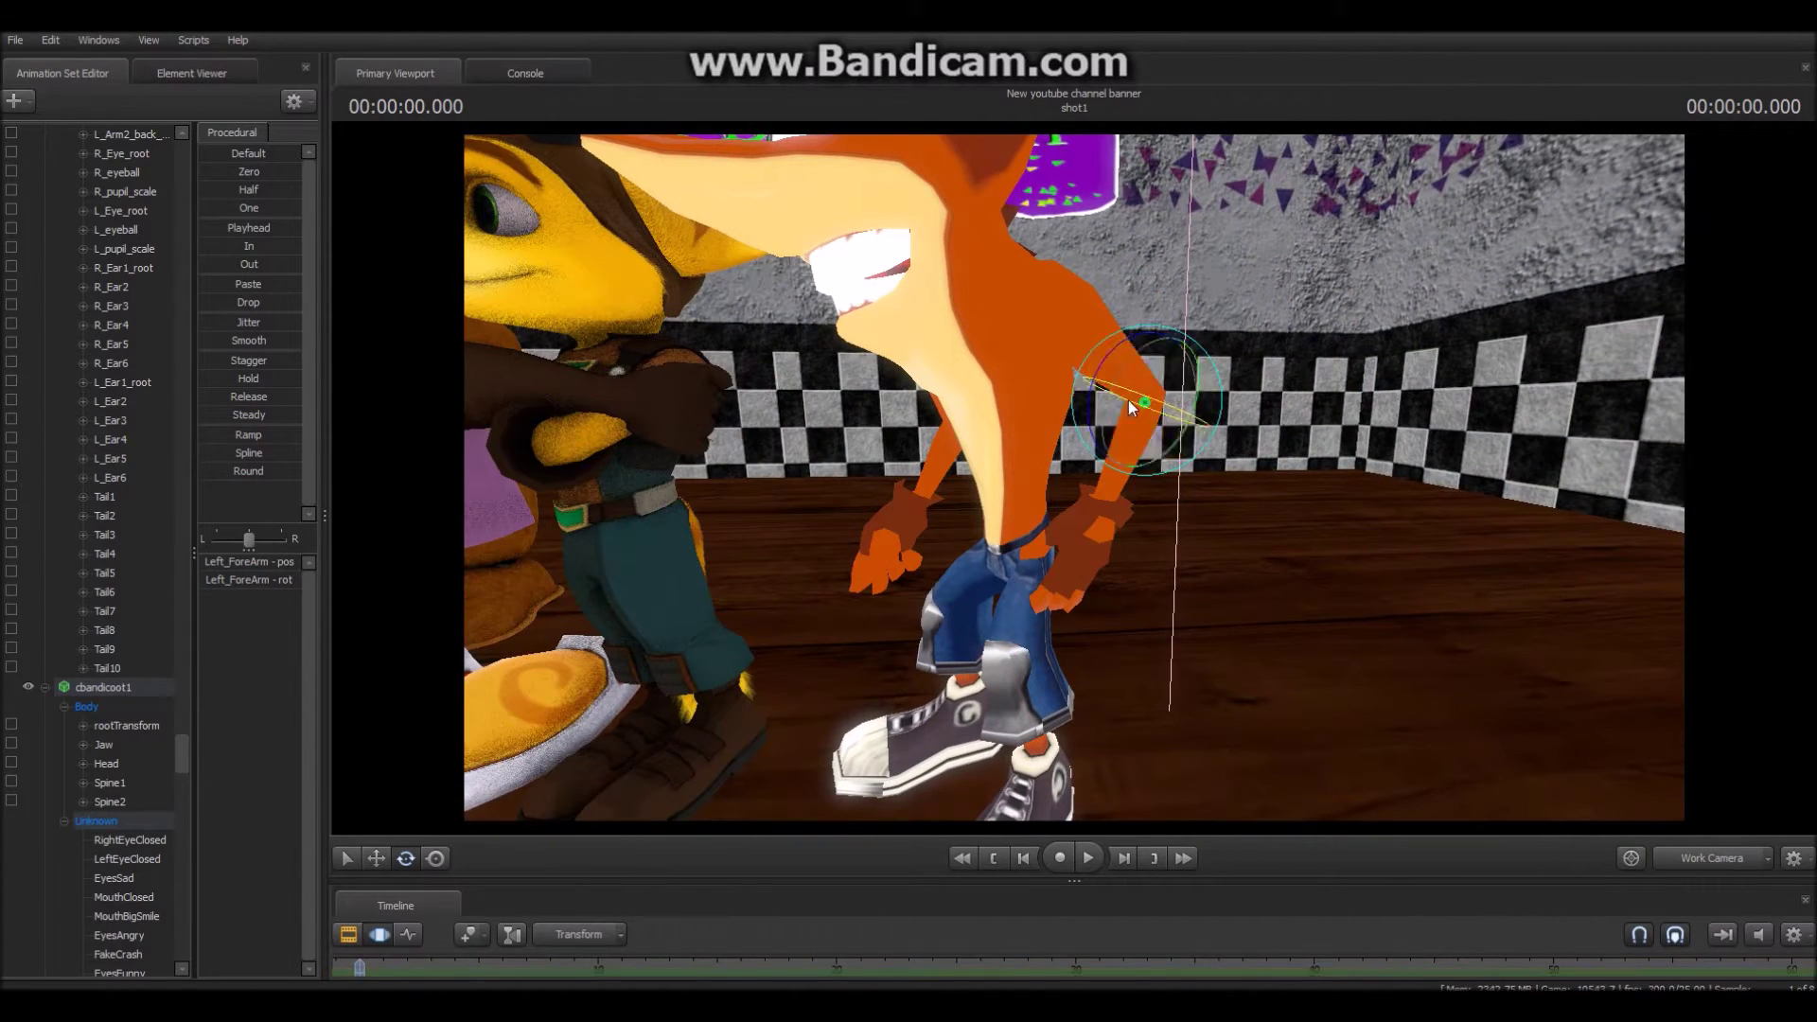
{"action": "left_click", "coordinate": [1055, 331]}
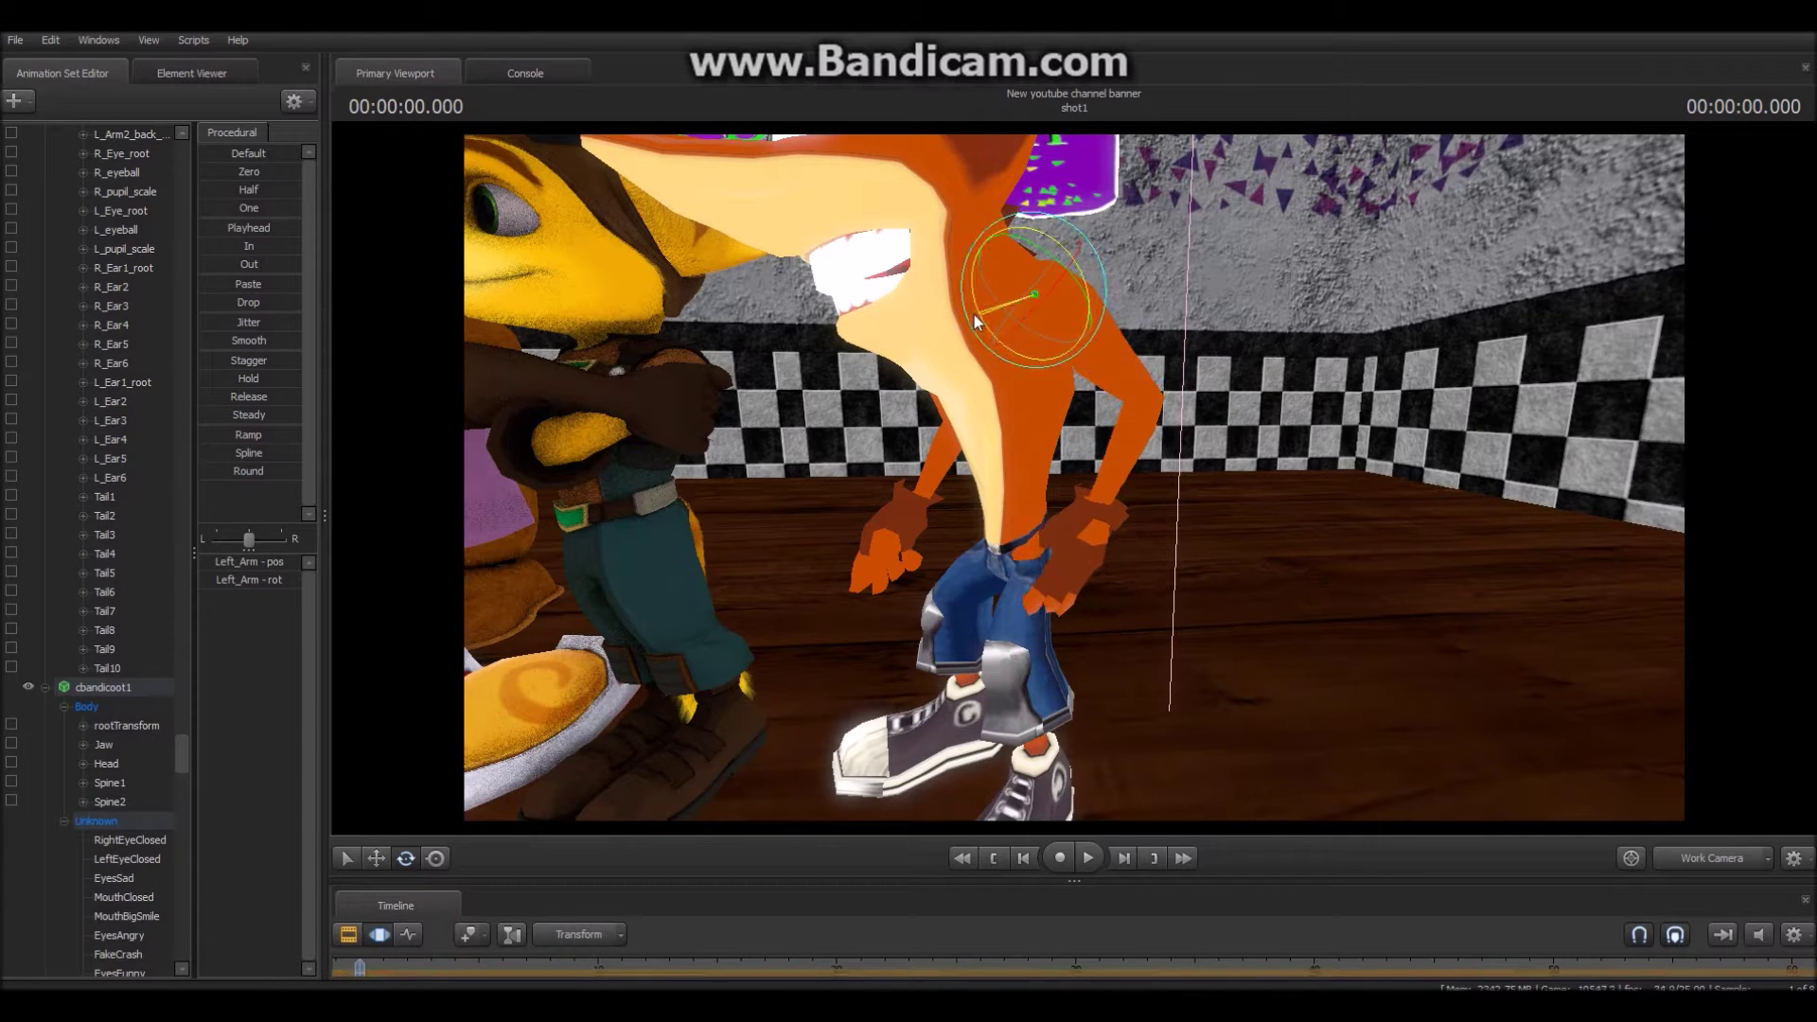
{"action": "left_click", "coordinate": [1149, 444]}
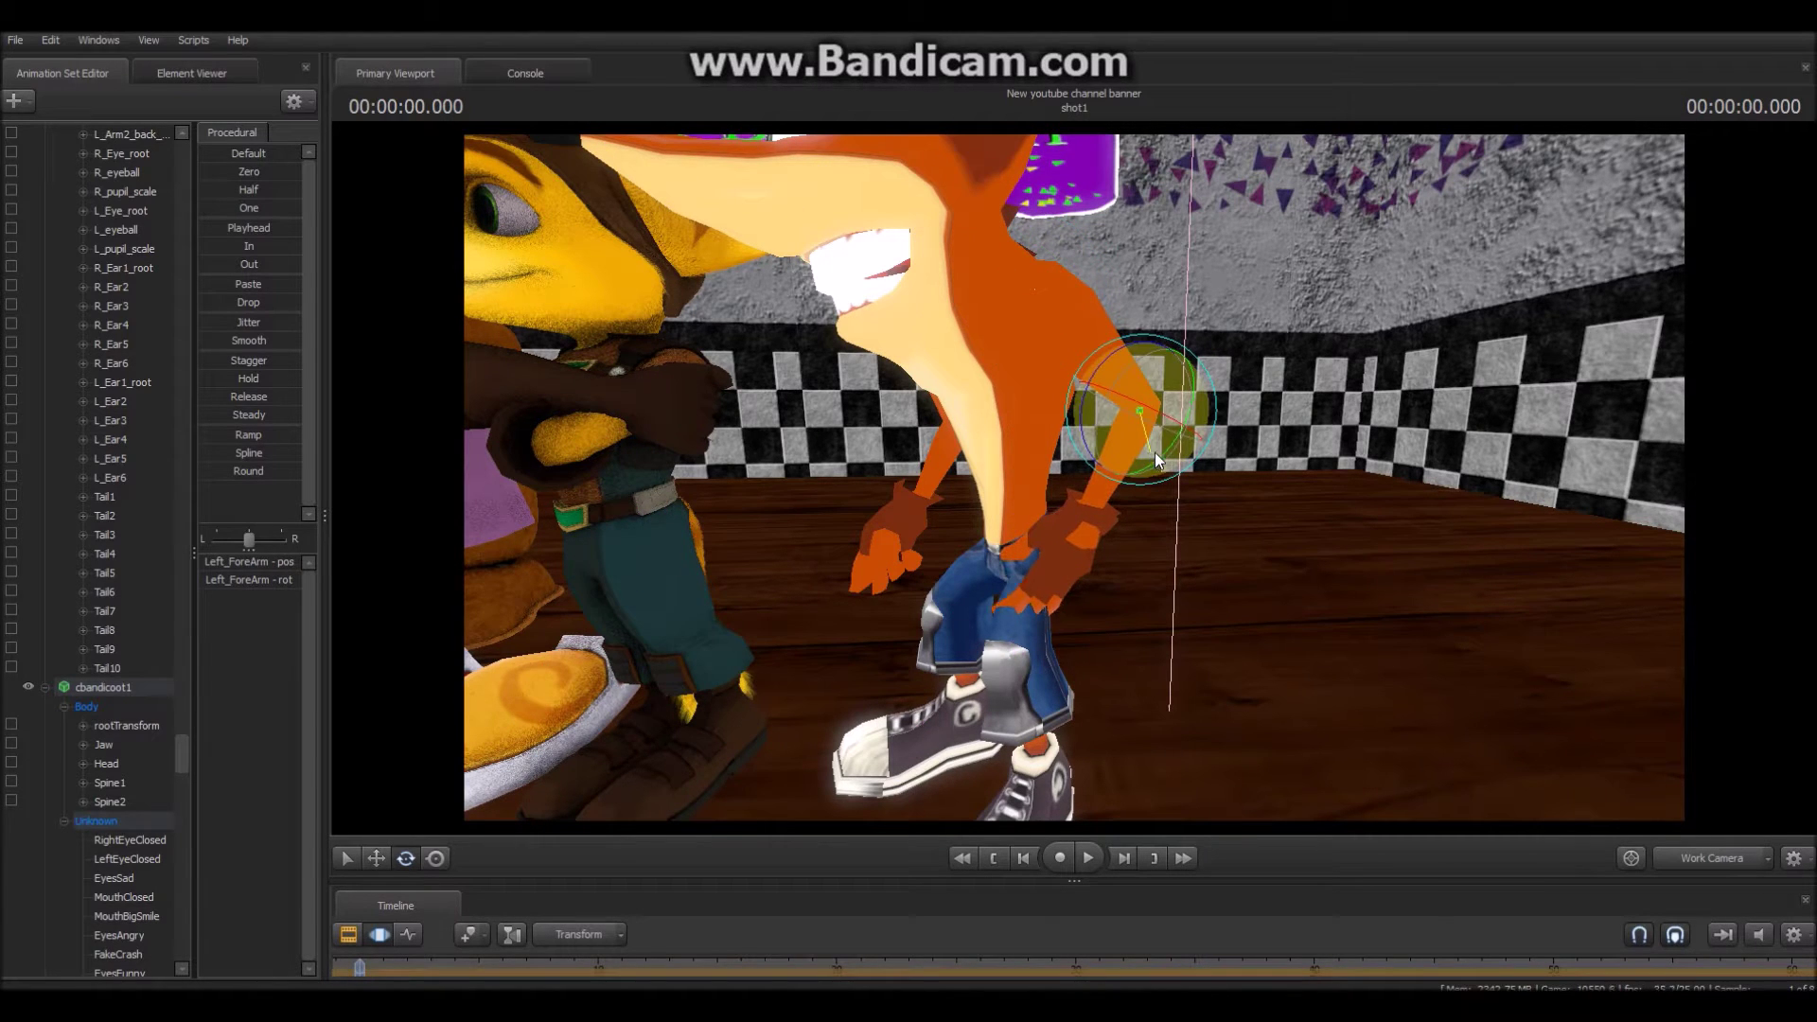
{"action": "left_click_drag", "start_coordinate": [1151, 461], "coordinate": [1151, 464]}
- Bend Crash's right arm by rotating Right_ForeArm and Right_Hand so the hand rests at his right hip
{"action": "left_click_drag", "start_coordinate": [976, 513], "coordinate": [1136, 514], "text": "alt"}
{"action": "left_click", "coordinate": [1049, 477], "text": "ctrl"}
{"action": "left_click_drag", "start_coordinate": [986, 483], "coordinate": [1088, 514]}
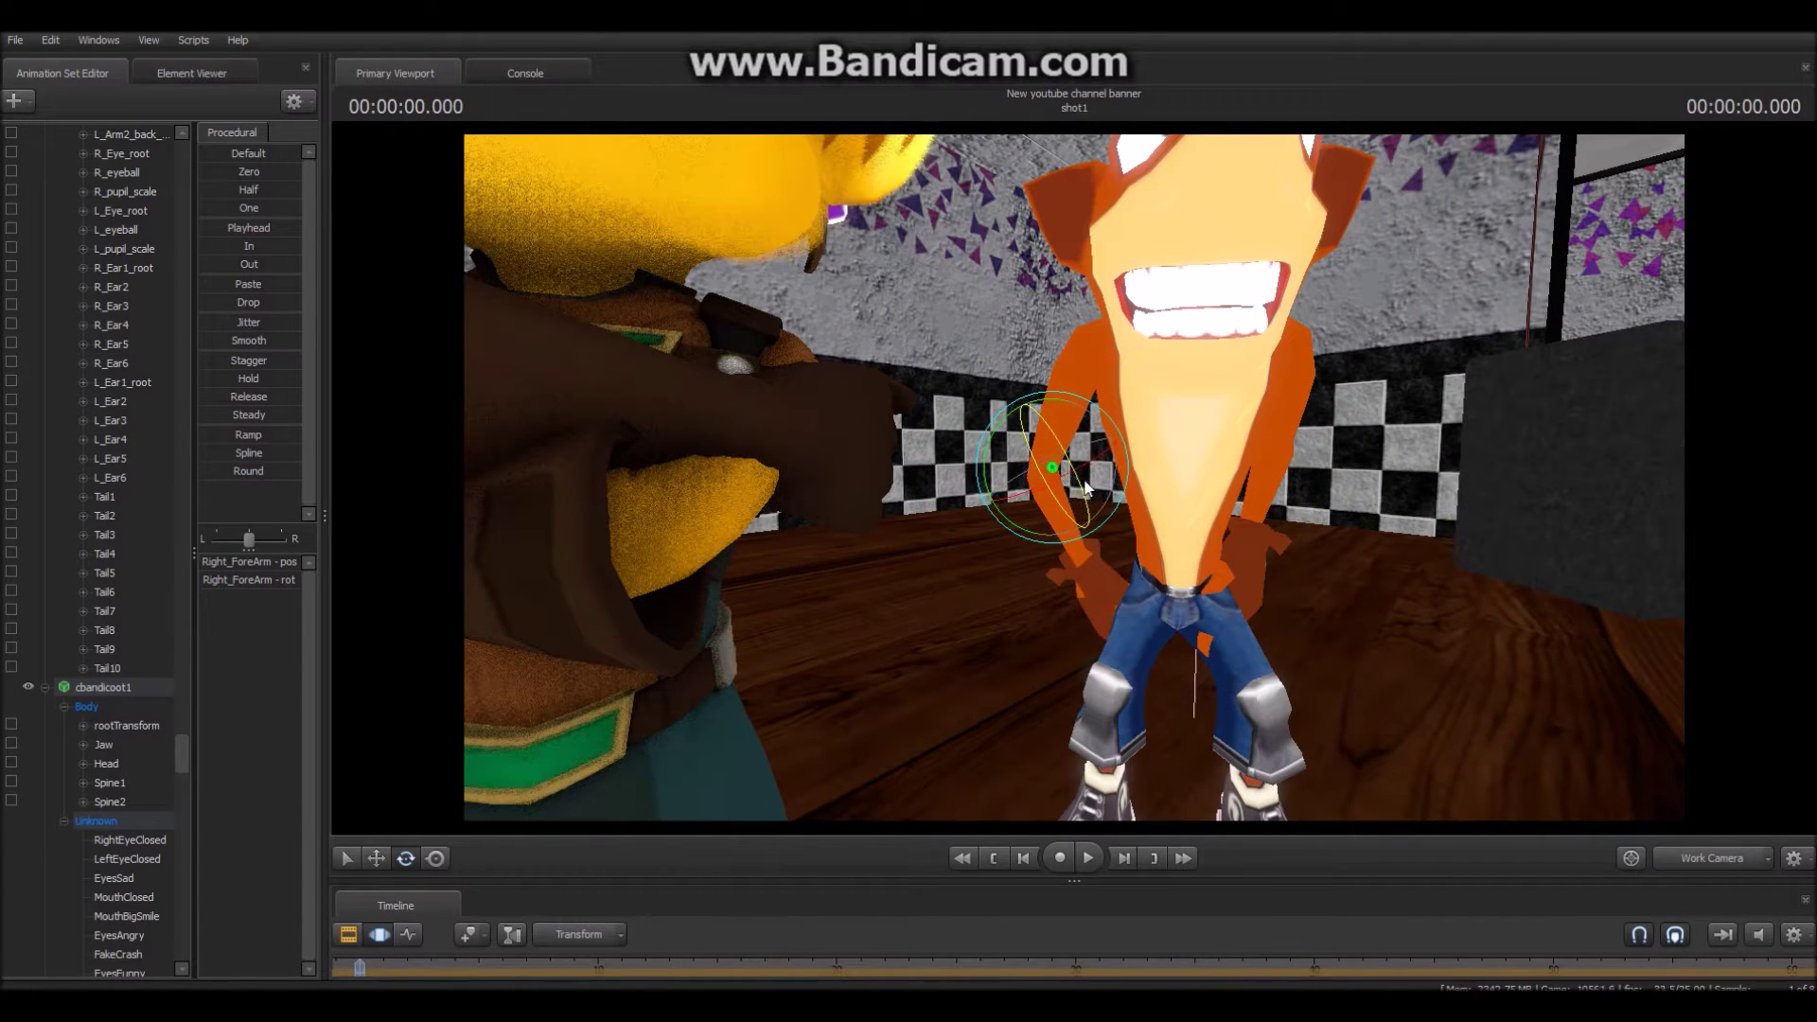
{"action": "left_click_drag", "start_coordinate": [960, 521], "coordinate": [1116, 530]}
{"action": "left_click", "coordinate": [953, 493]}
{"action": "mouse_move", "coordinate": [955, 495]}
{"action": "left_mouse_down"}
{"action": "mouse_move", "coordinate": [979, 434]}
{"action": "mouse_move", "coordinate": [956, 445]}
{"action": "left_mouse_up"}
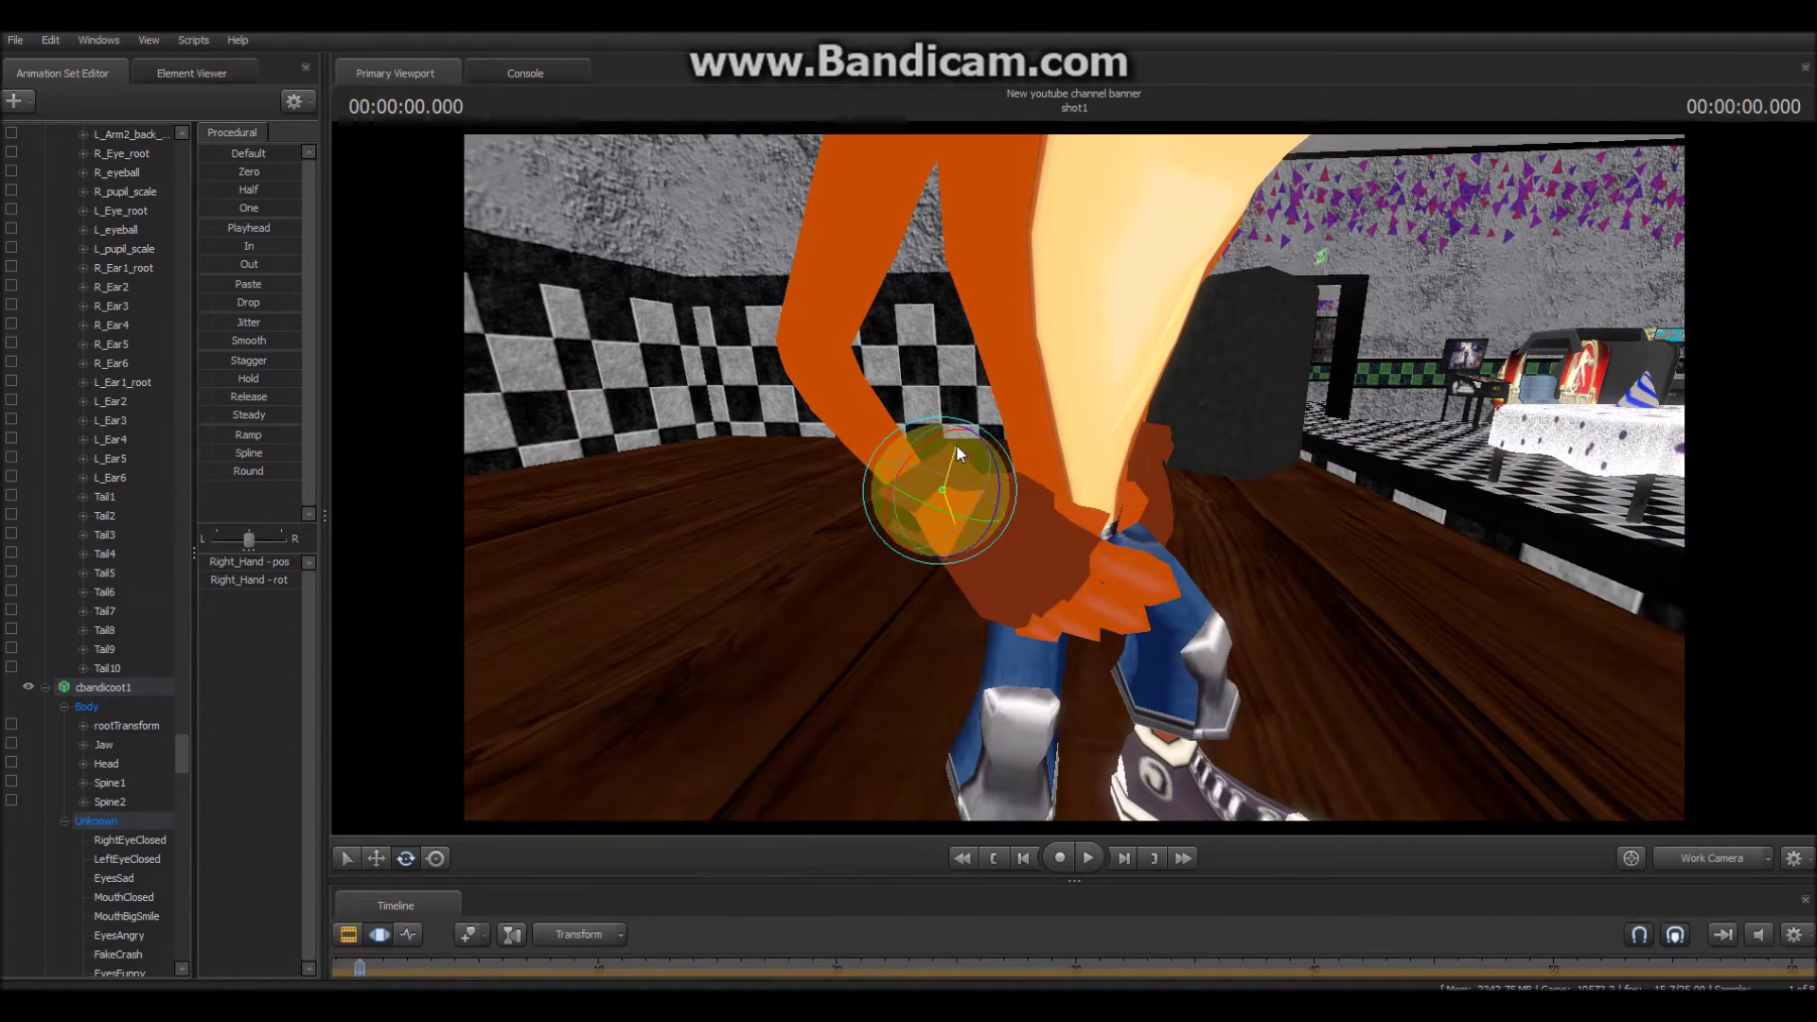
{"action": "left_click", "coordinate": [843, 347], "text": "ctrl"}
{"action": "mouse_move", "coordinate": [863, 352]}
{"action": "left_mouse_down"}
{"action": "mouse_move", "coordinate": [945, 477]}
{"action": "mouse_move", "coordinate": [861, 494]}
{"action": "mouse_move", "coordinate": [901, 445]}
{"action": "mouse_move", "coordinate": [952, 492]}
{"action": "mouse_move", "coordinate": [878, 483]}
{"action": "mouse_move", "coordinate": [888, 466]}
{"action": "mouse_move", "coordinate": [966, 477]}
{"action": "mouse_move", "coordinate": [899, 463]}
{"action": "left_mouse_up"}
{"action": "left_click", "coordinate": [914, 493], "text": "ctrl"}
- Rotate Crash's Left_Arm and Left_ForeArm again to match the pose of his right arm
{"action": "key", "text": "s"}
{"action": "left_click", "coordinate": [1011, 311], "text": "ctrl"}
{"action": "mouse_move", "coordinate": [1007, 344]}
{"action": "left_mouse_down"}
{"action": "mouse_move", "coordinate": [1063, 347]}
{"action": "mouse_move", "coordinate": [1011, 316]}
{"action": "left_mouse_up"}
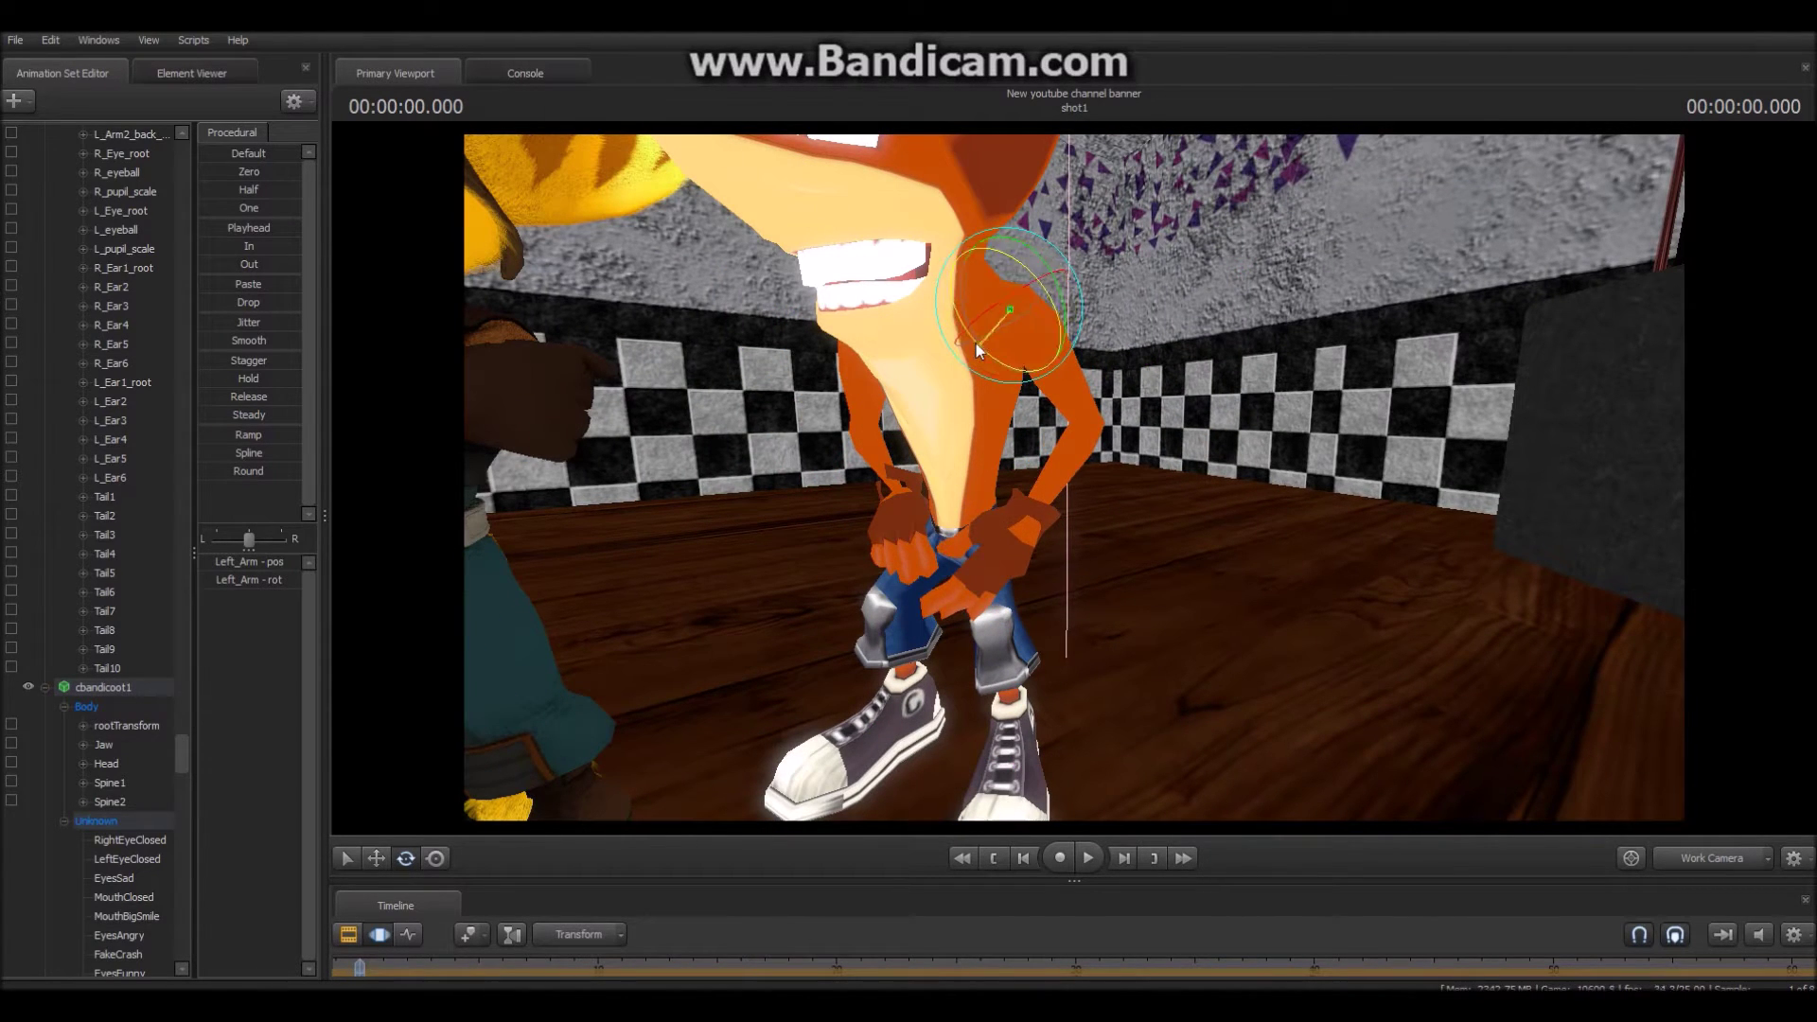
{"action": "left_click", "coordinate": [1081, 424], "text": "ctrl"}
{"action": "left_click_drag", "start_coordinate": [1057, 456], "coordinate": [1064, 470]}
{"action": "key", "text": "w"}
{"action": "left_click_drag", "start_coordinate": [1183, 434], "coordinate": [1054, 360]}
{"action": "key", "text": "s"}
{"action": "key", "text": "d"}
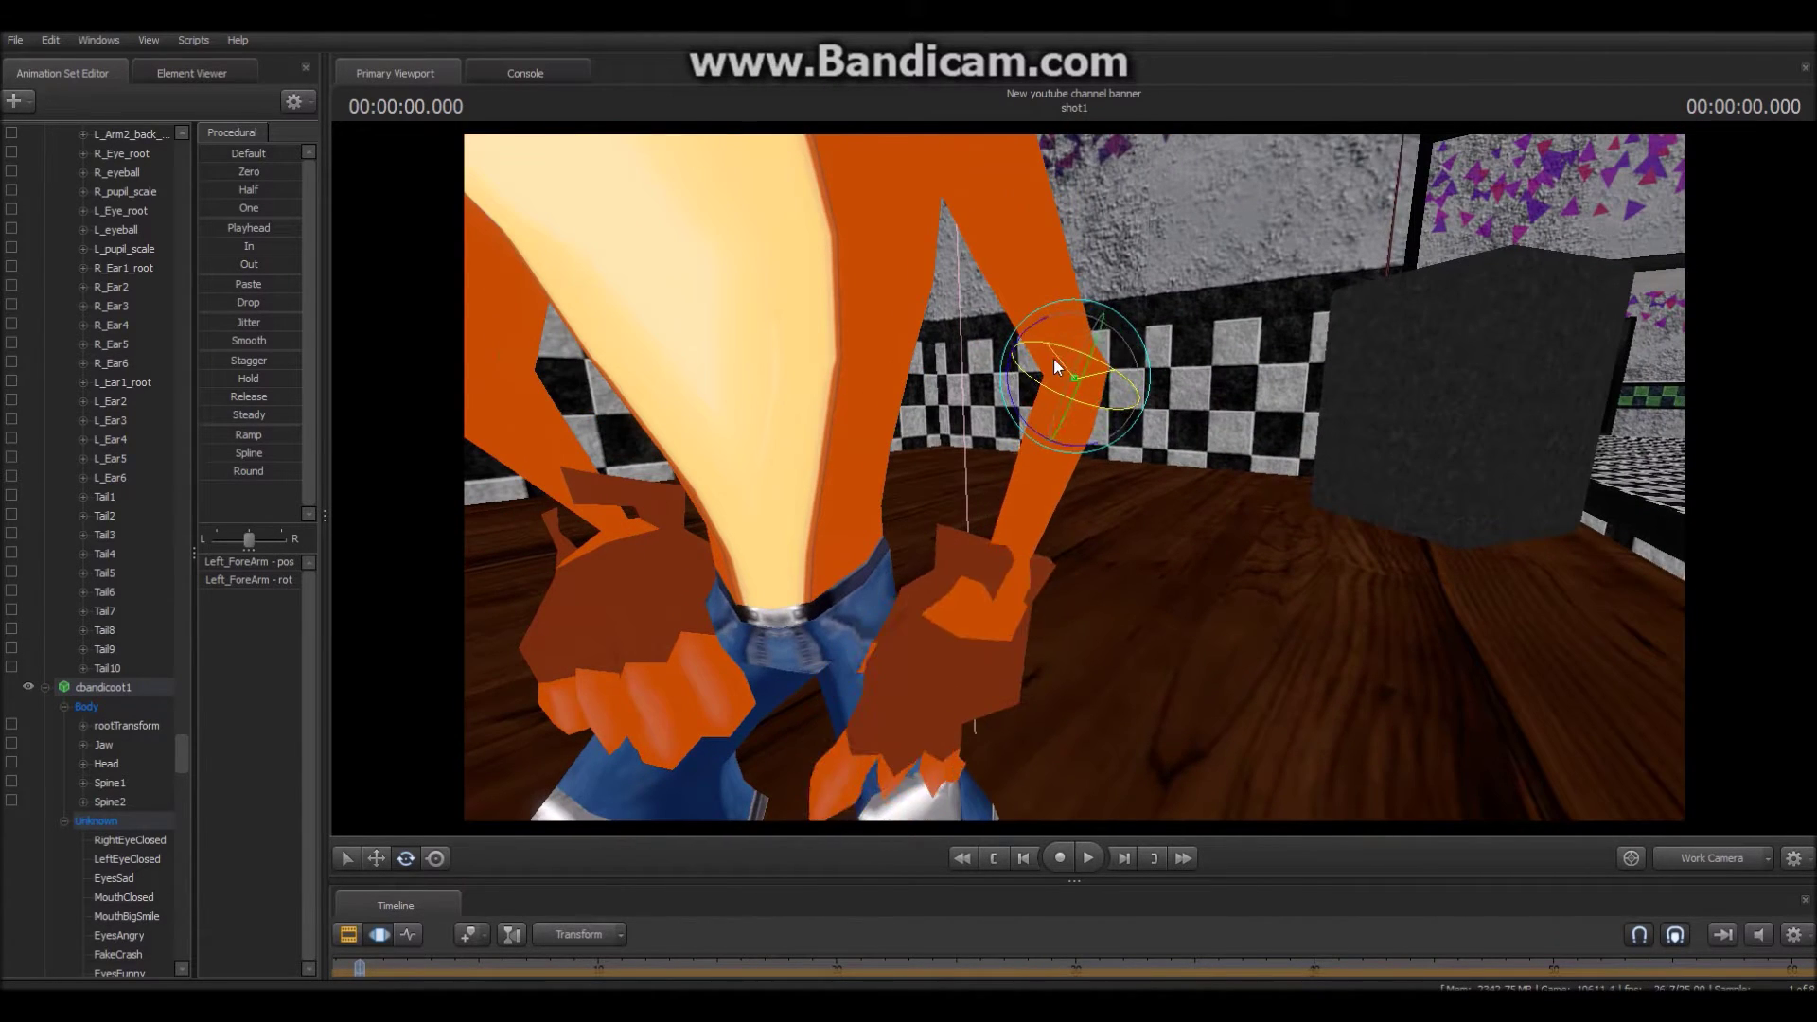
- Rotate Crash's left hand against his hip and check the arm pose from the scene camera
{"action": "left_click", "coordinate": [1012, 554]}
{"action": "left_click_drag", "start_coordinate": [999, 554], "coordinate": [997, 560]}
{"action": "key", "text": "d"}
{"action": "left_click_drag", "start_coordinate": [1074, 488], "coordinate": [1012, 502]}
{"action": "left_click", "coordinate": [1693, 856]}
{"action": "left_click", "coordinate": [1708, 857]}
- Rotate Crash's rootTransform control so his whole body faces the scene camera
{"action": "key", "text": "s"}
{"action": "left_click_drag", "start_coordinate": [1134, 668], "coordinate": [956, 687]}
{"action": "left_click", "coordinate": [973, 657]}
{"action": "key", "text": "ctrl"}
{"action": "left_click", "coordinate": [376, 858]}
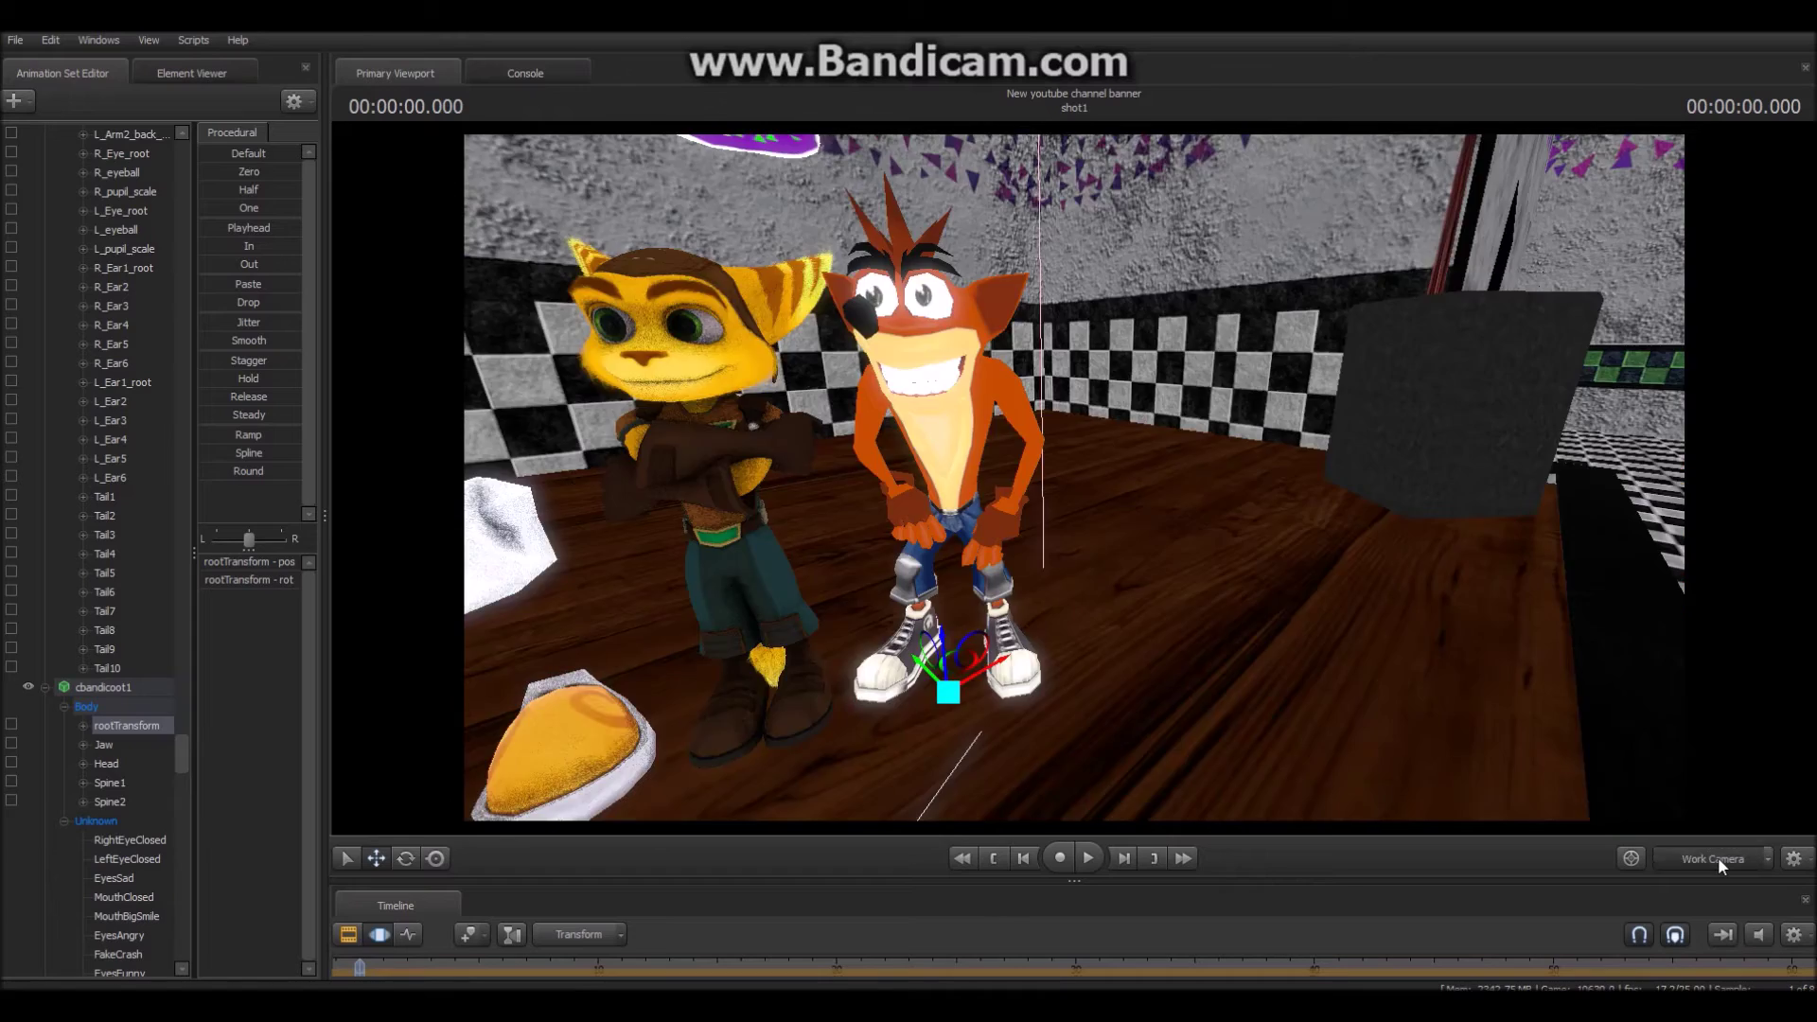
{"action": "left_click", "coordinate": [1718, 855]}
{"action": "left_click_drag", "start_coordinate": [1640, 820], "coordinate": [977, 893]}
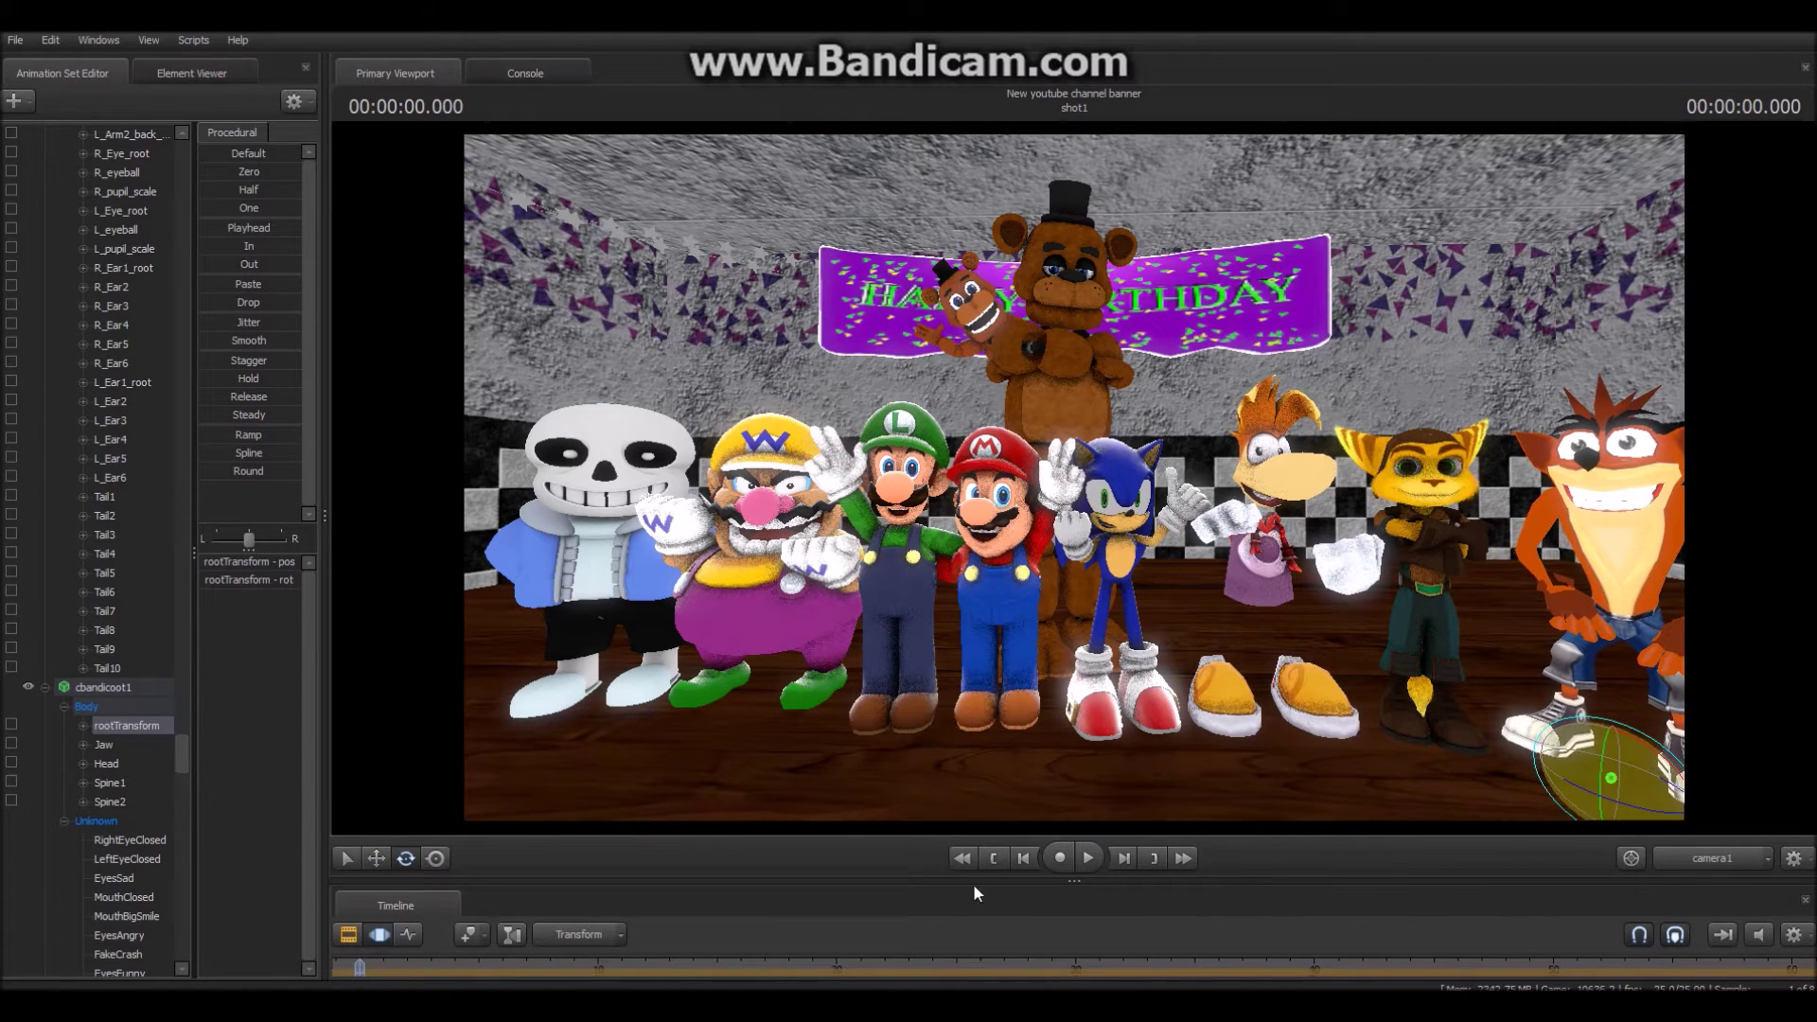
- Move Crash slightly closer to Ratchet and nudge the camera1 framing of the group
{"action": "left_click", "coordinate": [377, 858]}
{"action": "left_click_drag", "start_coordinate": [1604, 767], "coordinate": [1583, 760]}
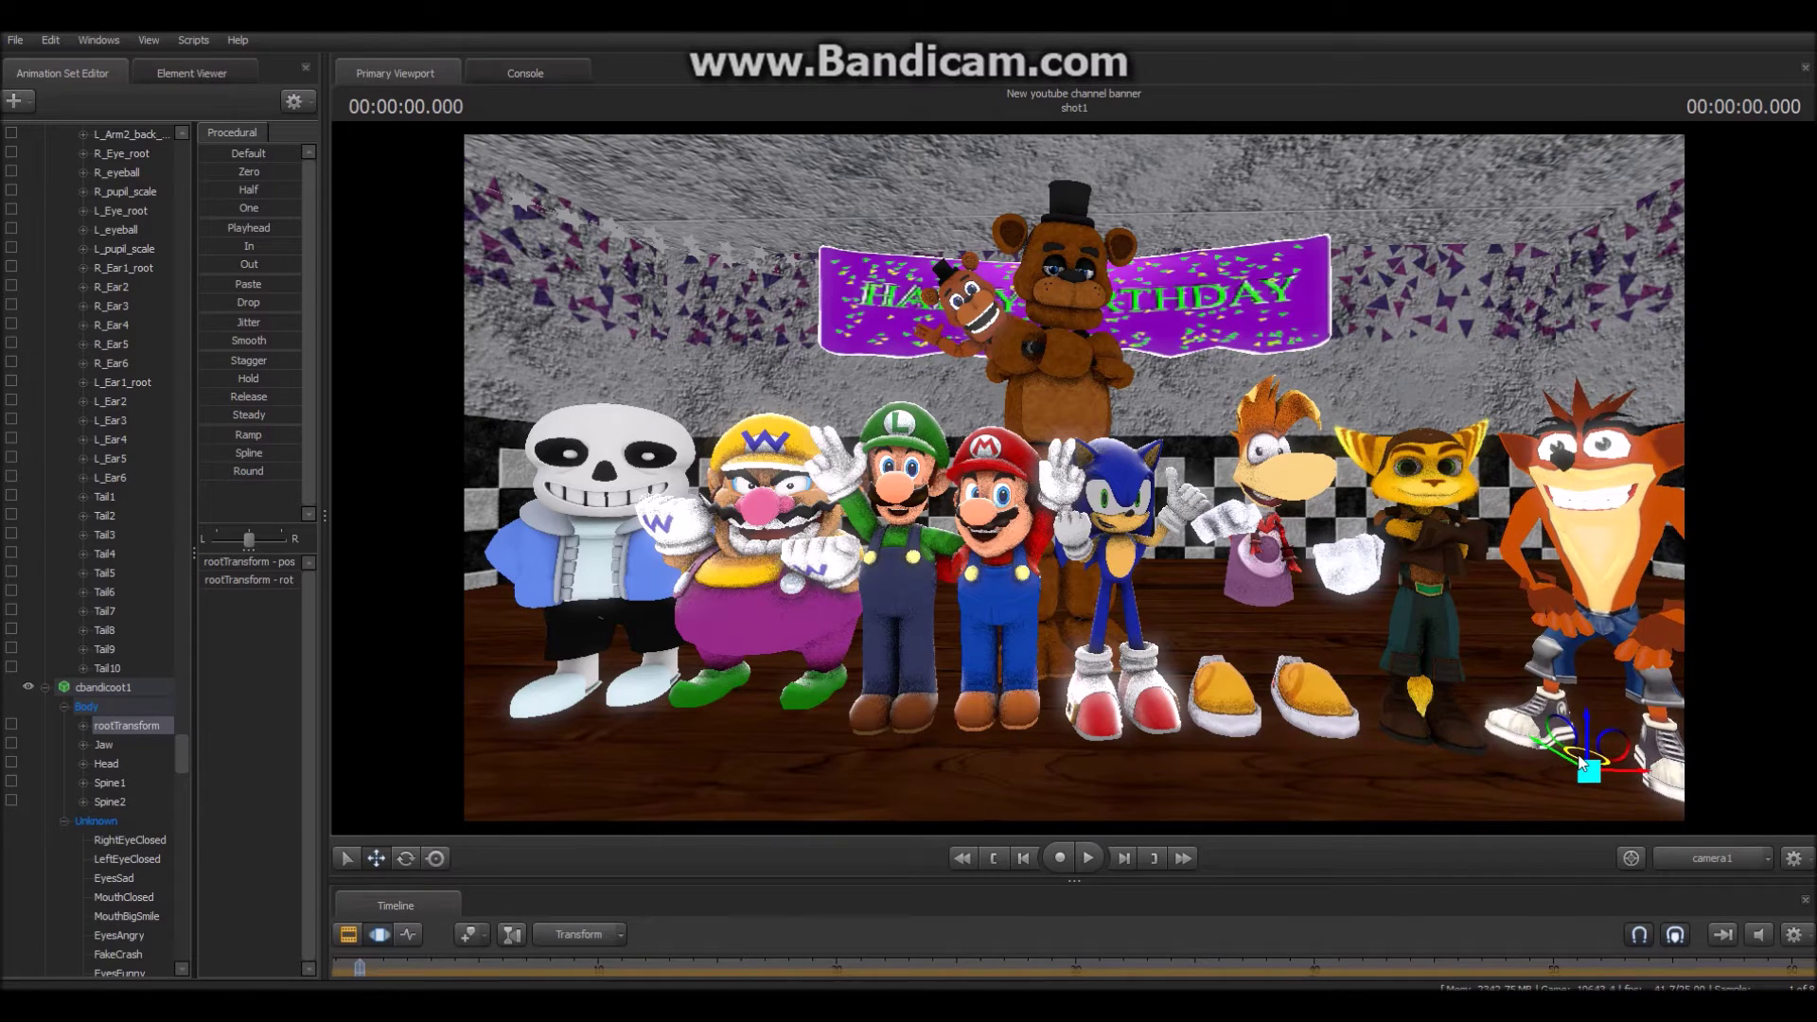
{"action": "left_click_drag", "start_coordinate": [1322, 751], "coordinate": [1322, 737]}
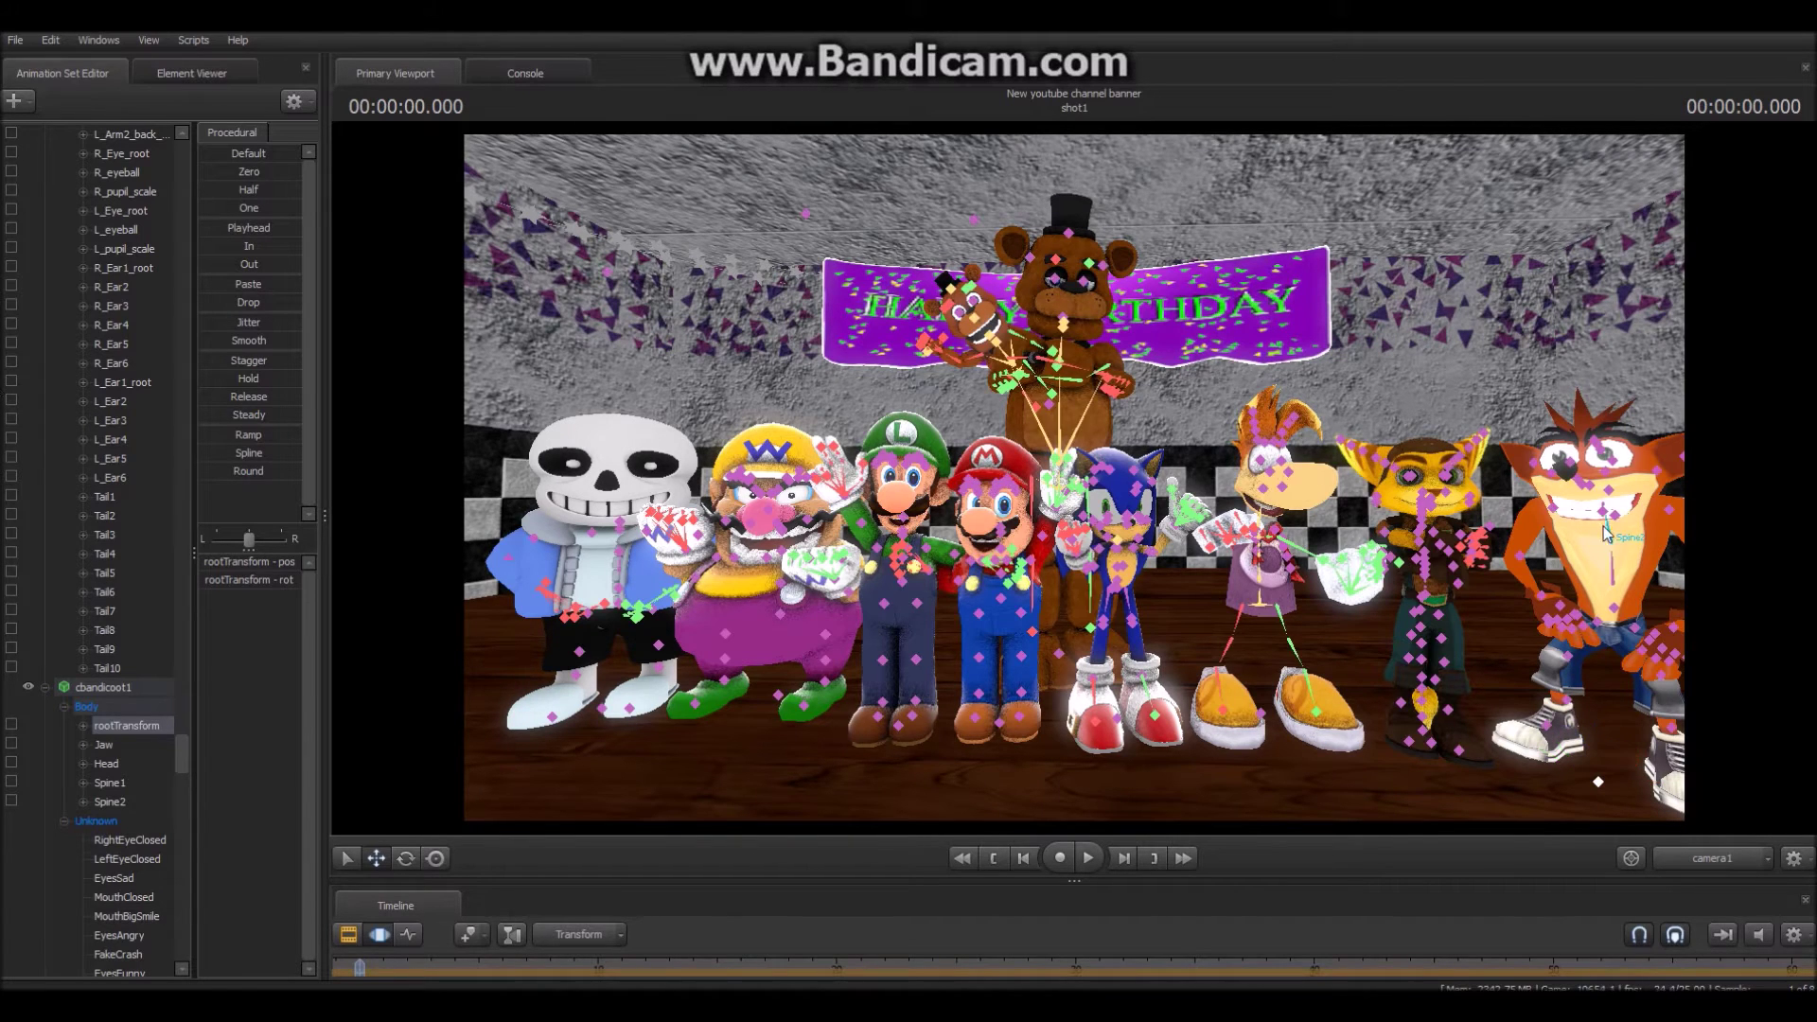
- Rotate Crash's Head control so his face points at the scene camera
{"action": "left_click", "coordinate": [1604, 514], "text": "ctrl"}
{"action": "left_click", "coordinate": [1608, 491], "text": "ctrl"}
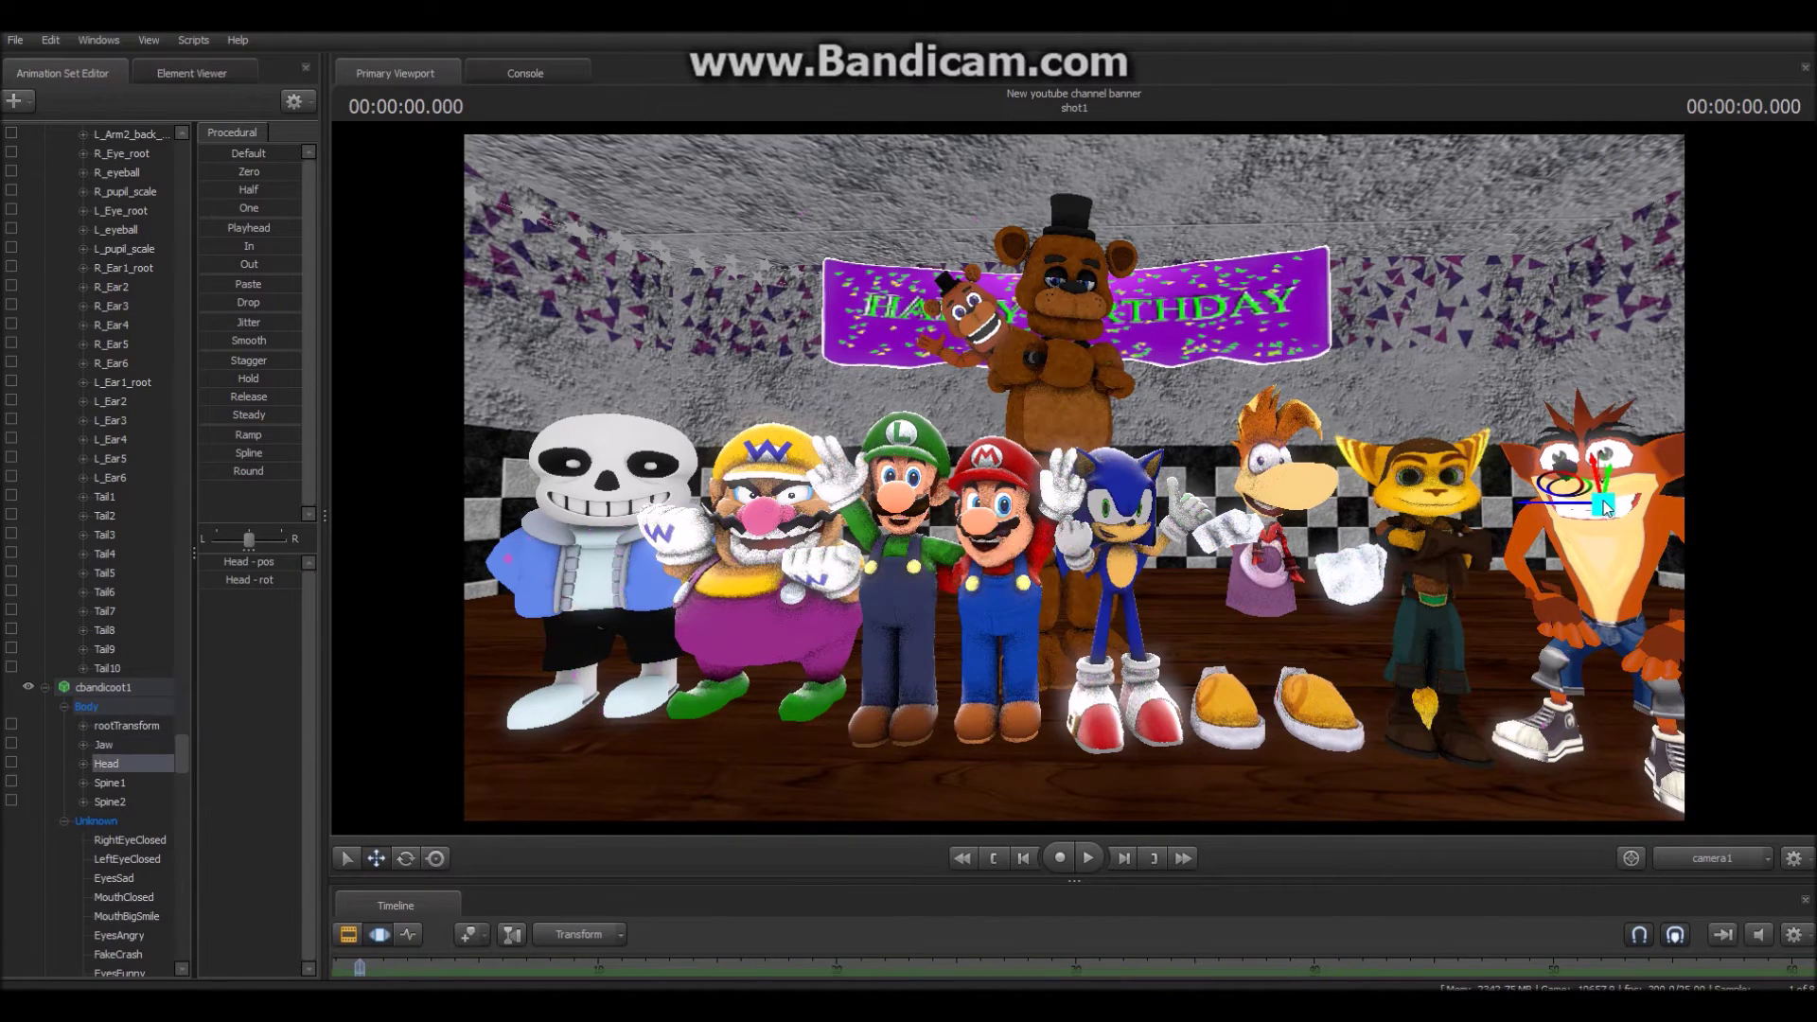
{"action": "left_click", "coordinate": [406, 858]}
{"action": "left_click", "coordinate": [1712, 858]}
{"action": "left_click_drag", "start_coordinate": [1258, 657], "coordinate": [1133, 553]}
{"action": "key", "text": "w"}
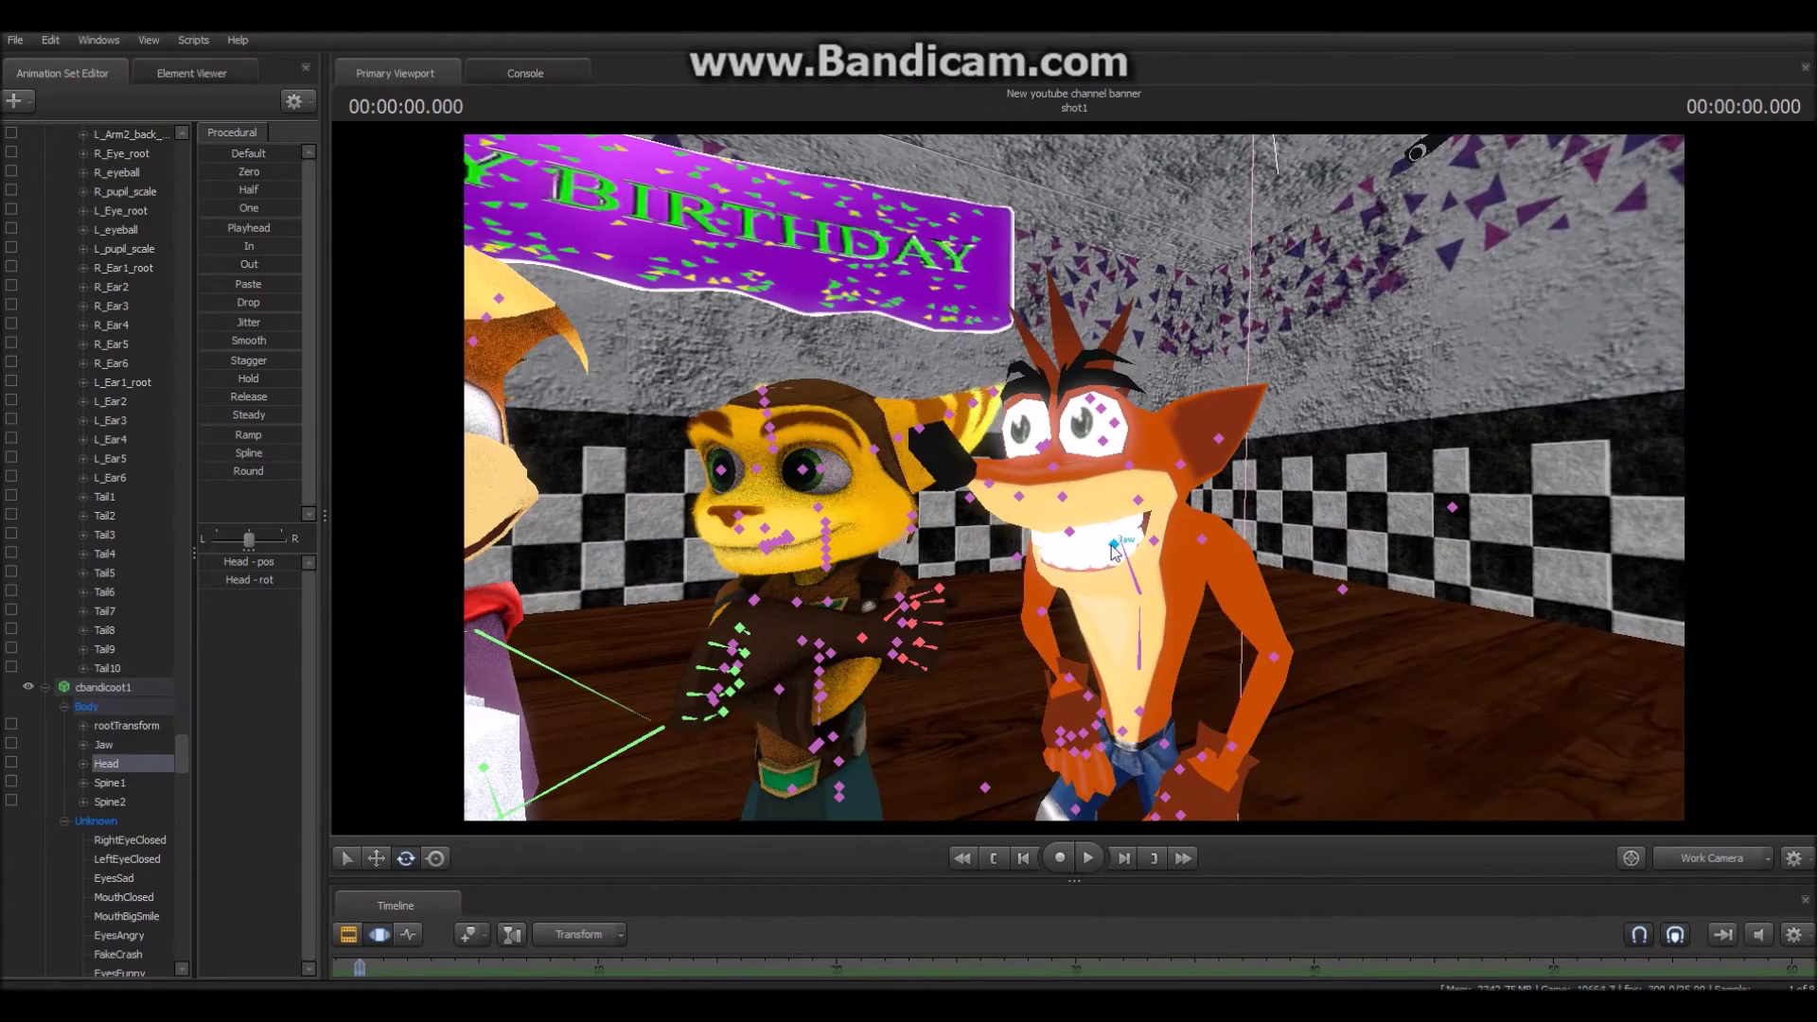
{"action": "left_click", "coordinate": [1115, 536], "text": "ctrl"}
{"action": "left_click", "coordinate": [1688, 848]}
{"action": "left_click_drag", "start_coordinate": [1569, 528], "coordinate": [1624, 531]}
{"action": "key", "text": "ctrl"}
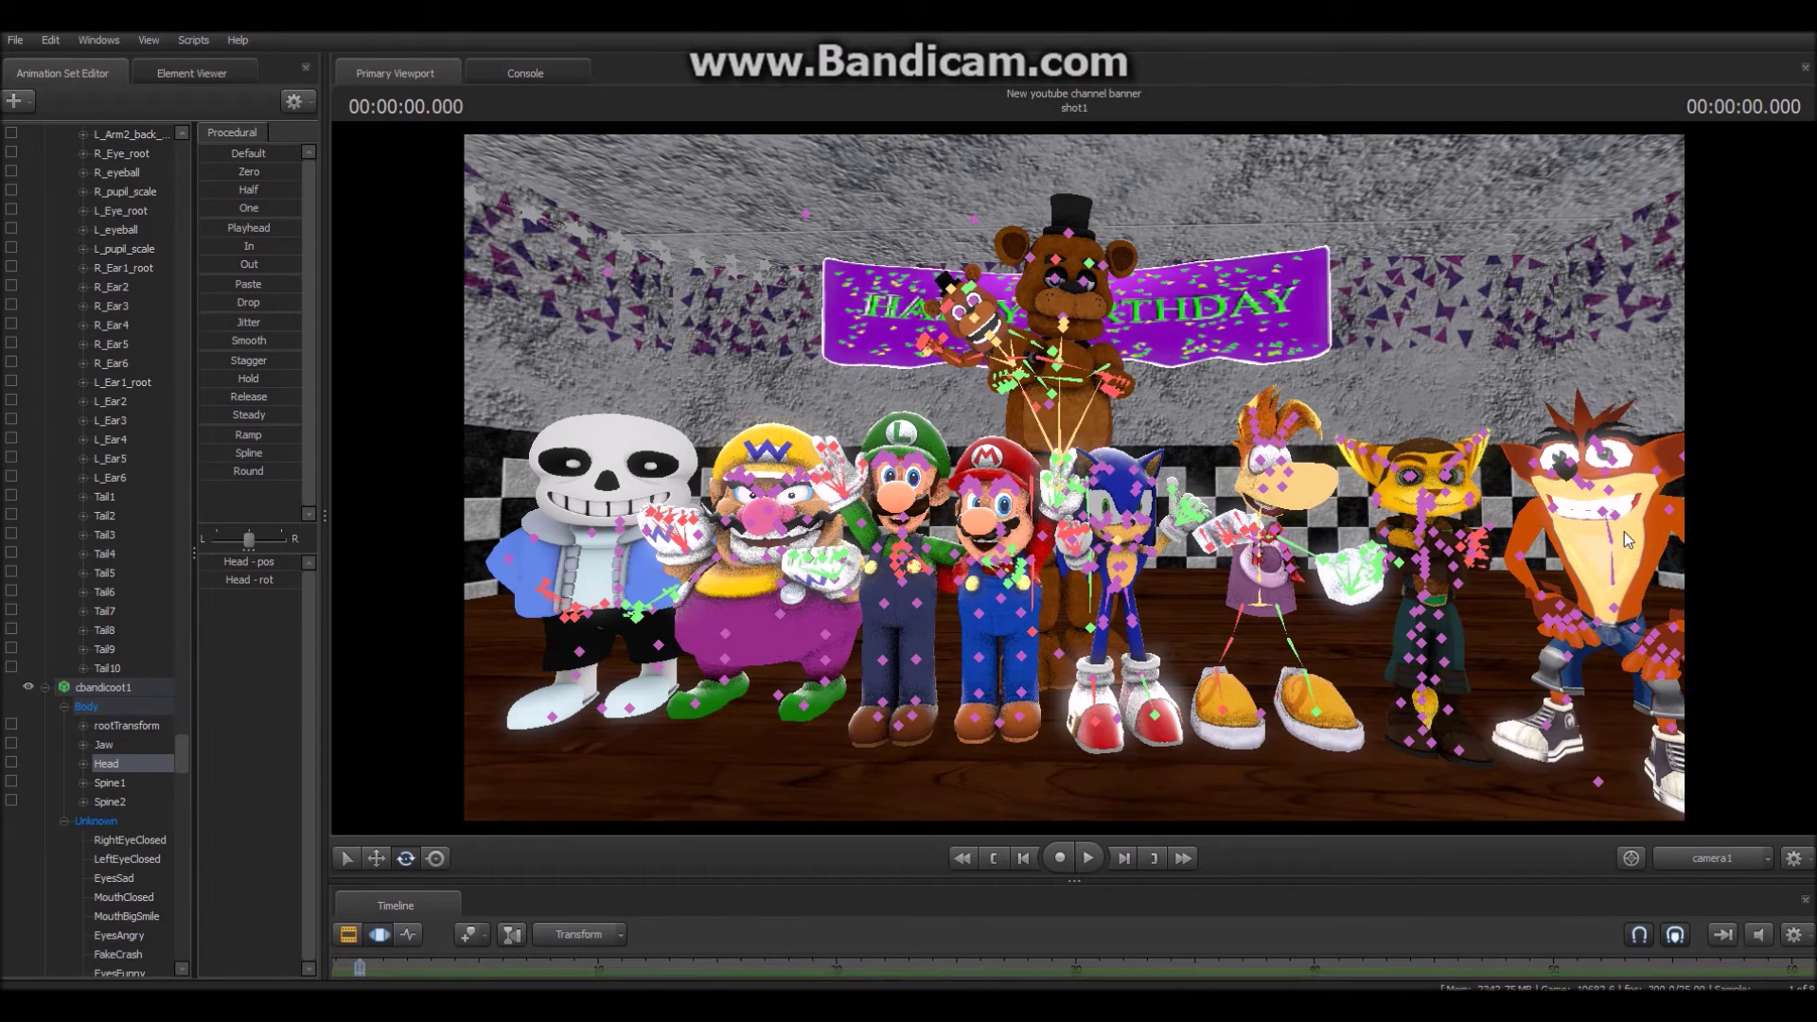
{"action": "left_click_drag", "start_coordinate": [1619, 534], "coordinate": [1600, 515]}
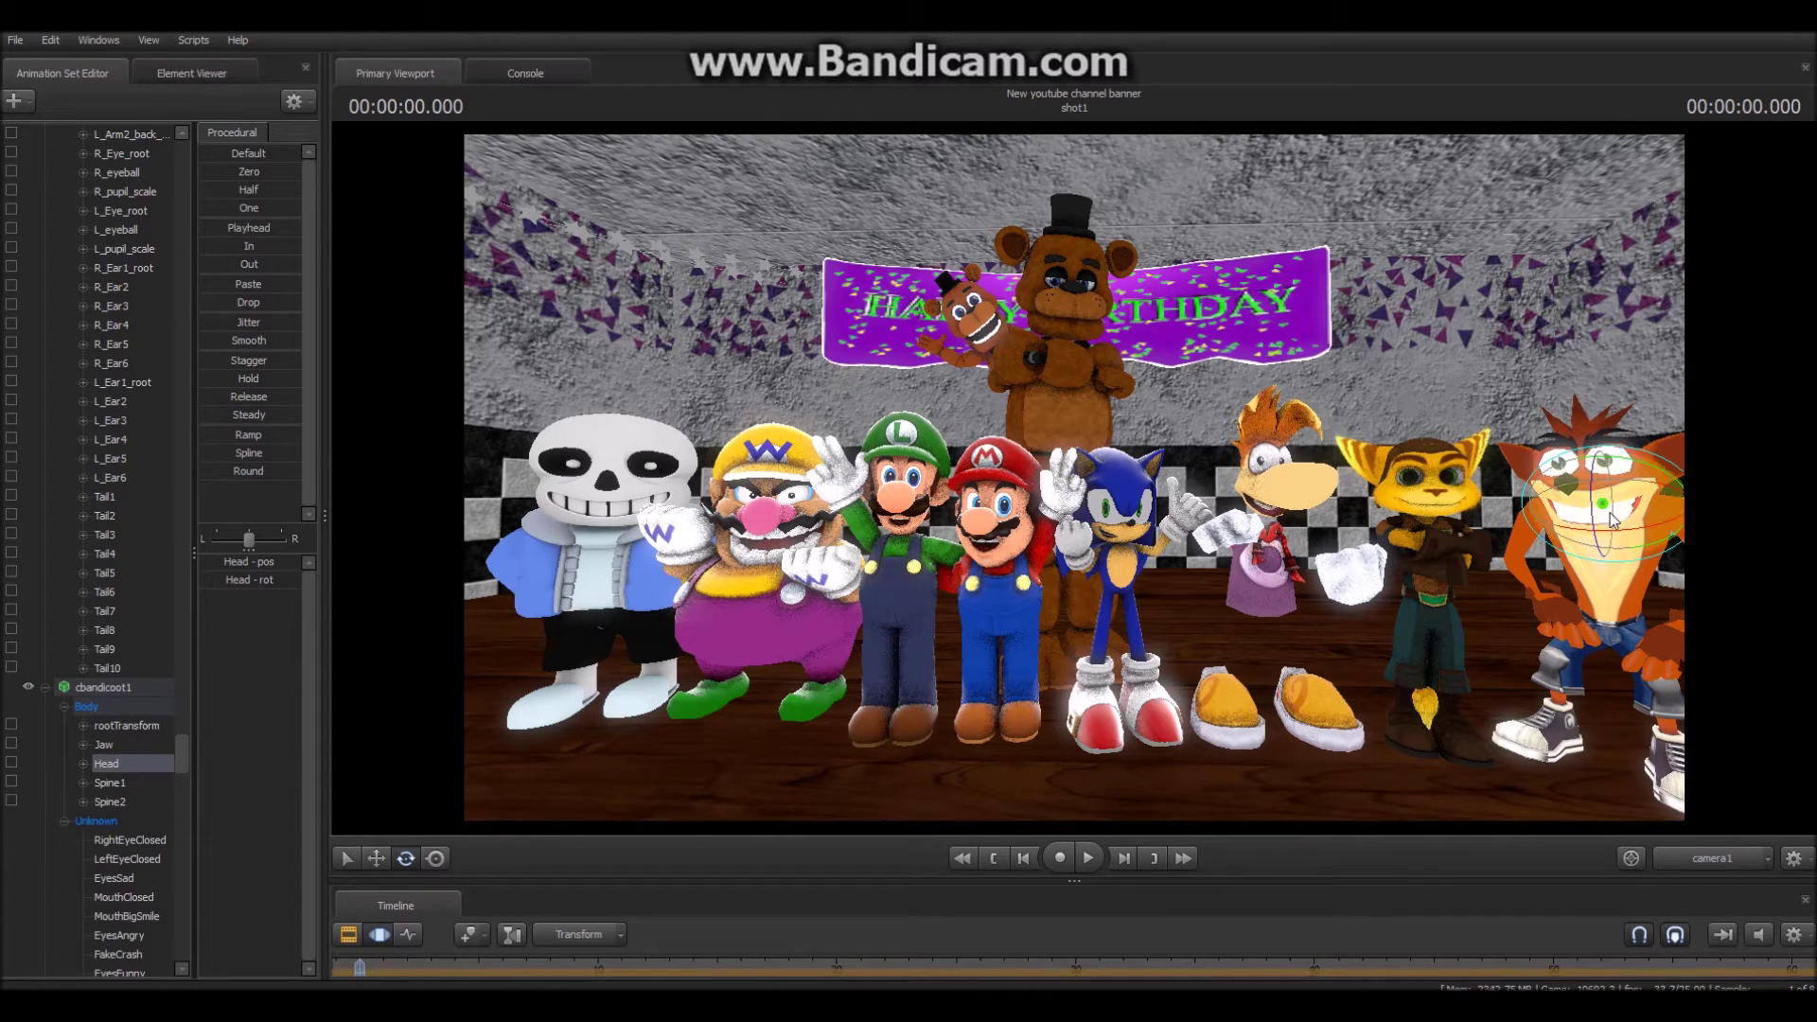
- Raise the MouthBigSmile slider in Crash's Unknown control group to give him a full, wide smile
{"action": "left_click", "coordinate": [112, 708]}
{"action": "scroll", "coordinate": [113, 708], "scroll_direction": "down", "scroll_amount": 4}
{"action": "left_click", "coordinate": [125, 591]}
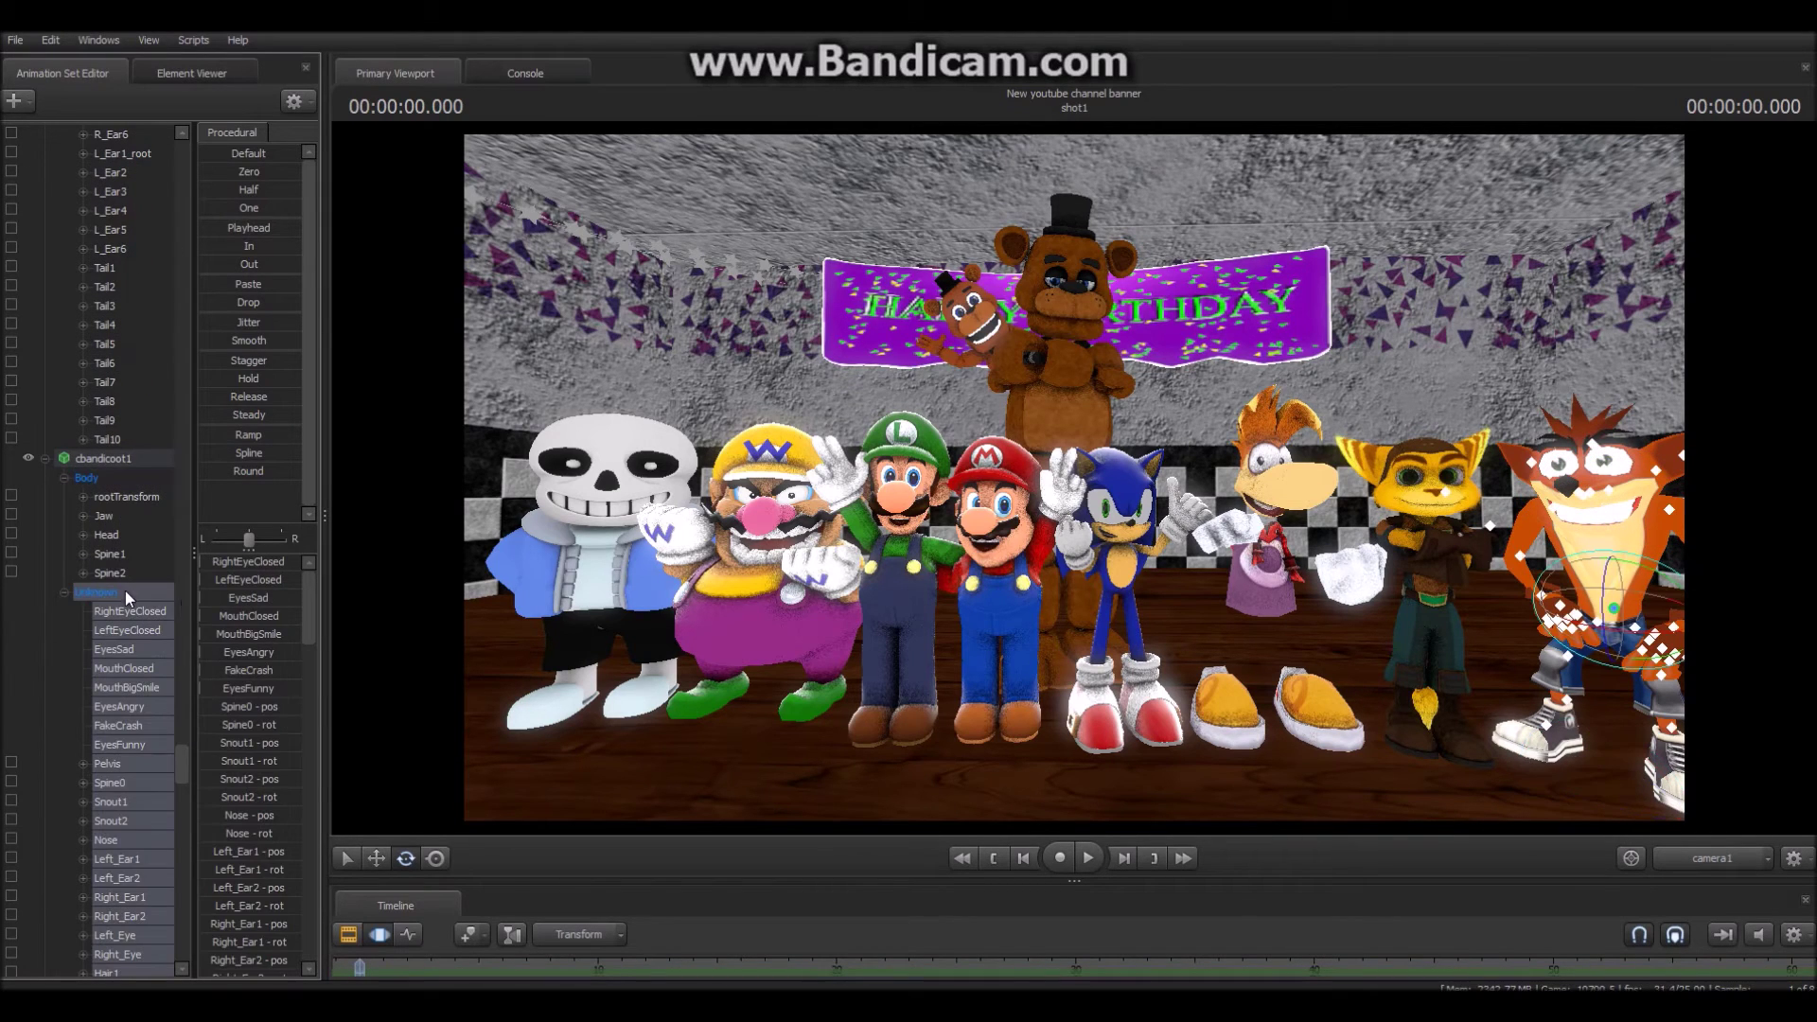
{"action": "left_click_drag", "start_coordinate": [209, 633], "coordinate": [301, 634]}
- Examine Crash's face up close through the Work Camera and look through his eye, hair, arm and leg controls
{"action": "left_click", "coordinate": [1725, 867]}
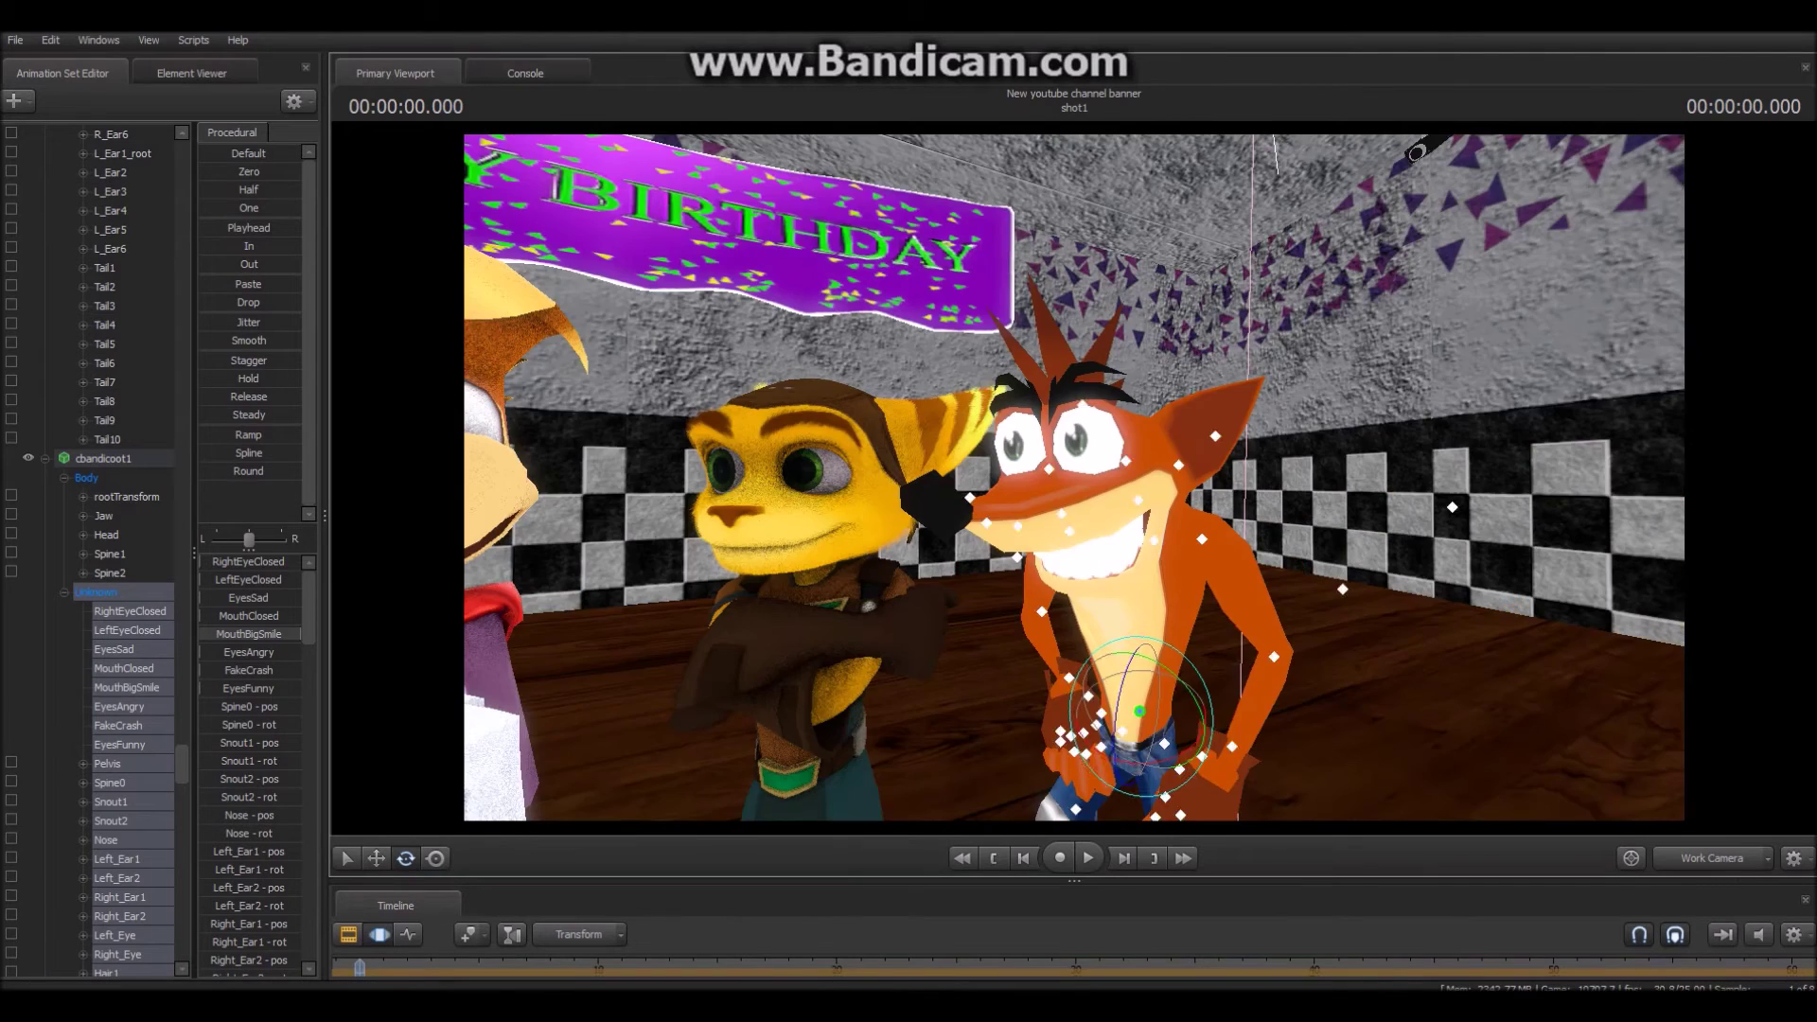
{"action": "left_click_drag", "start_coordinate": [1433, 691], "coordinate": [1135, 507]}
{"action": "key", "text": "w"}
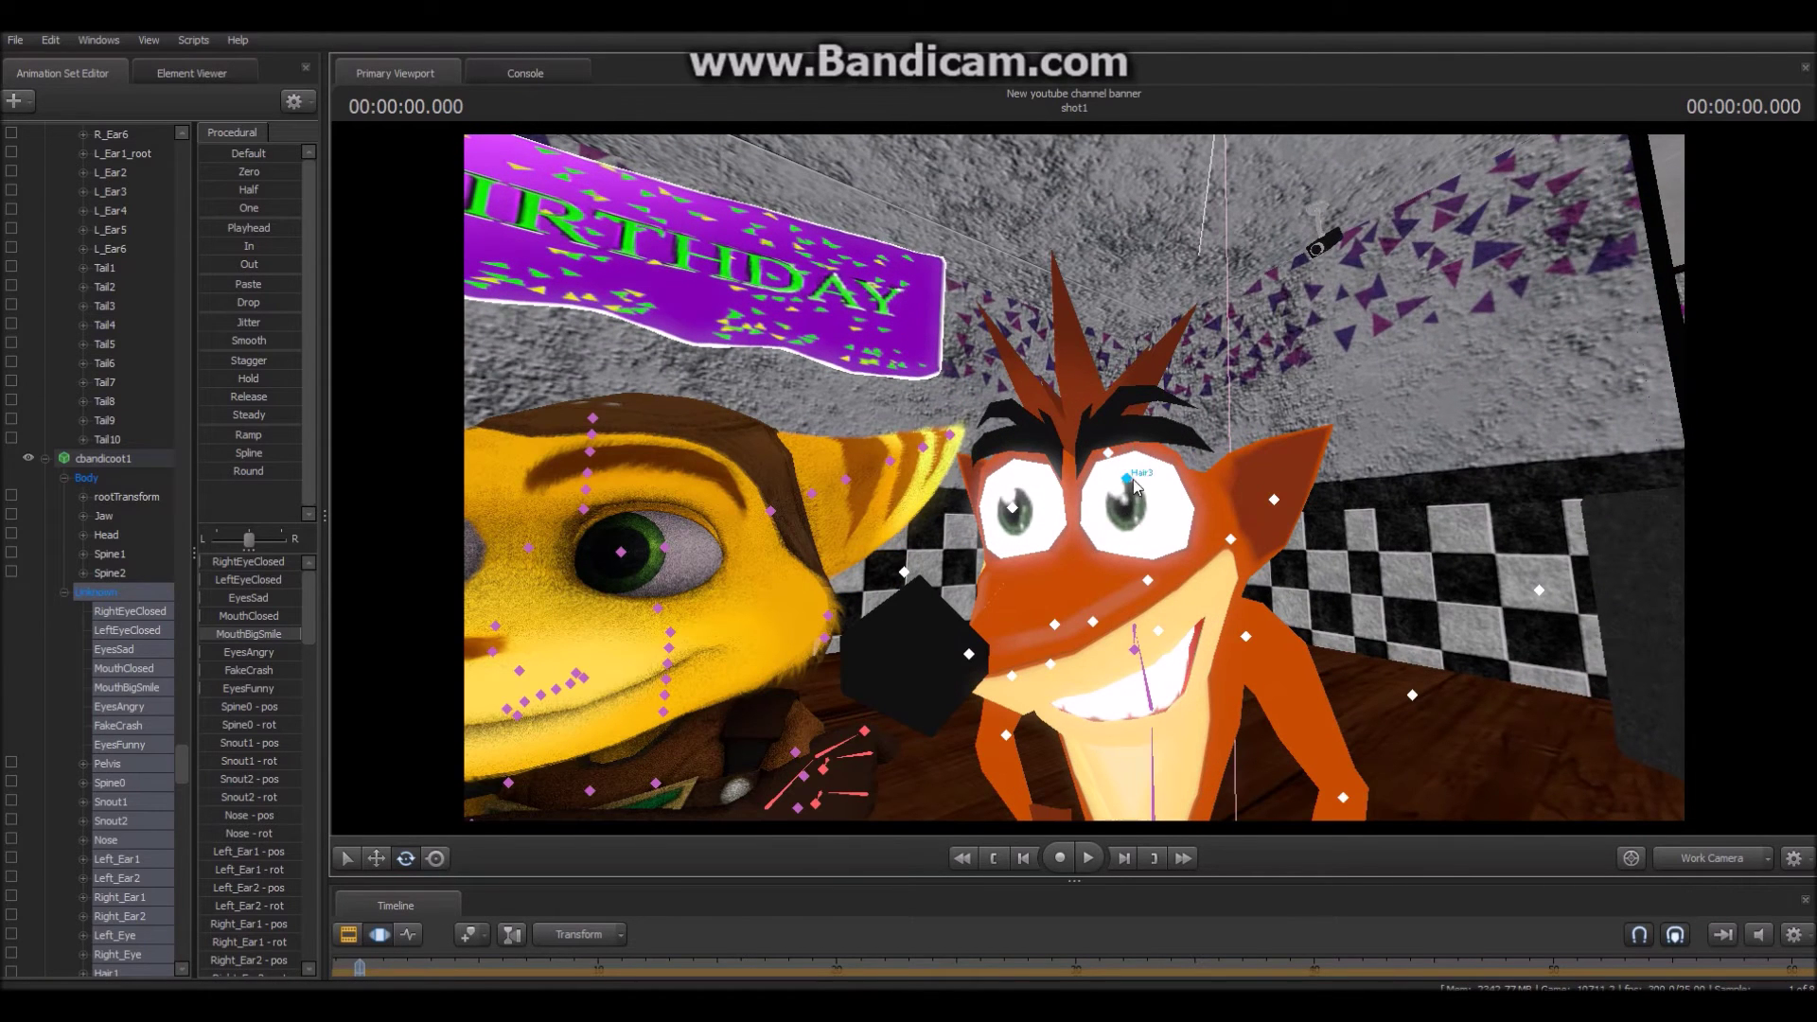
{"action": "left_click", "coordinate": [1018, 524]}
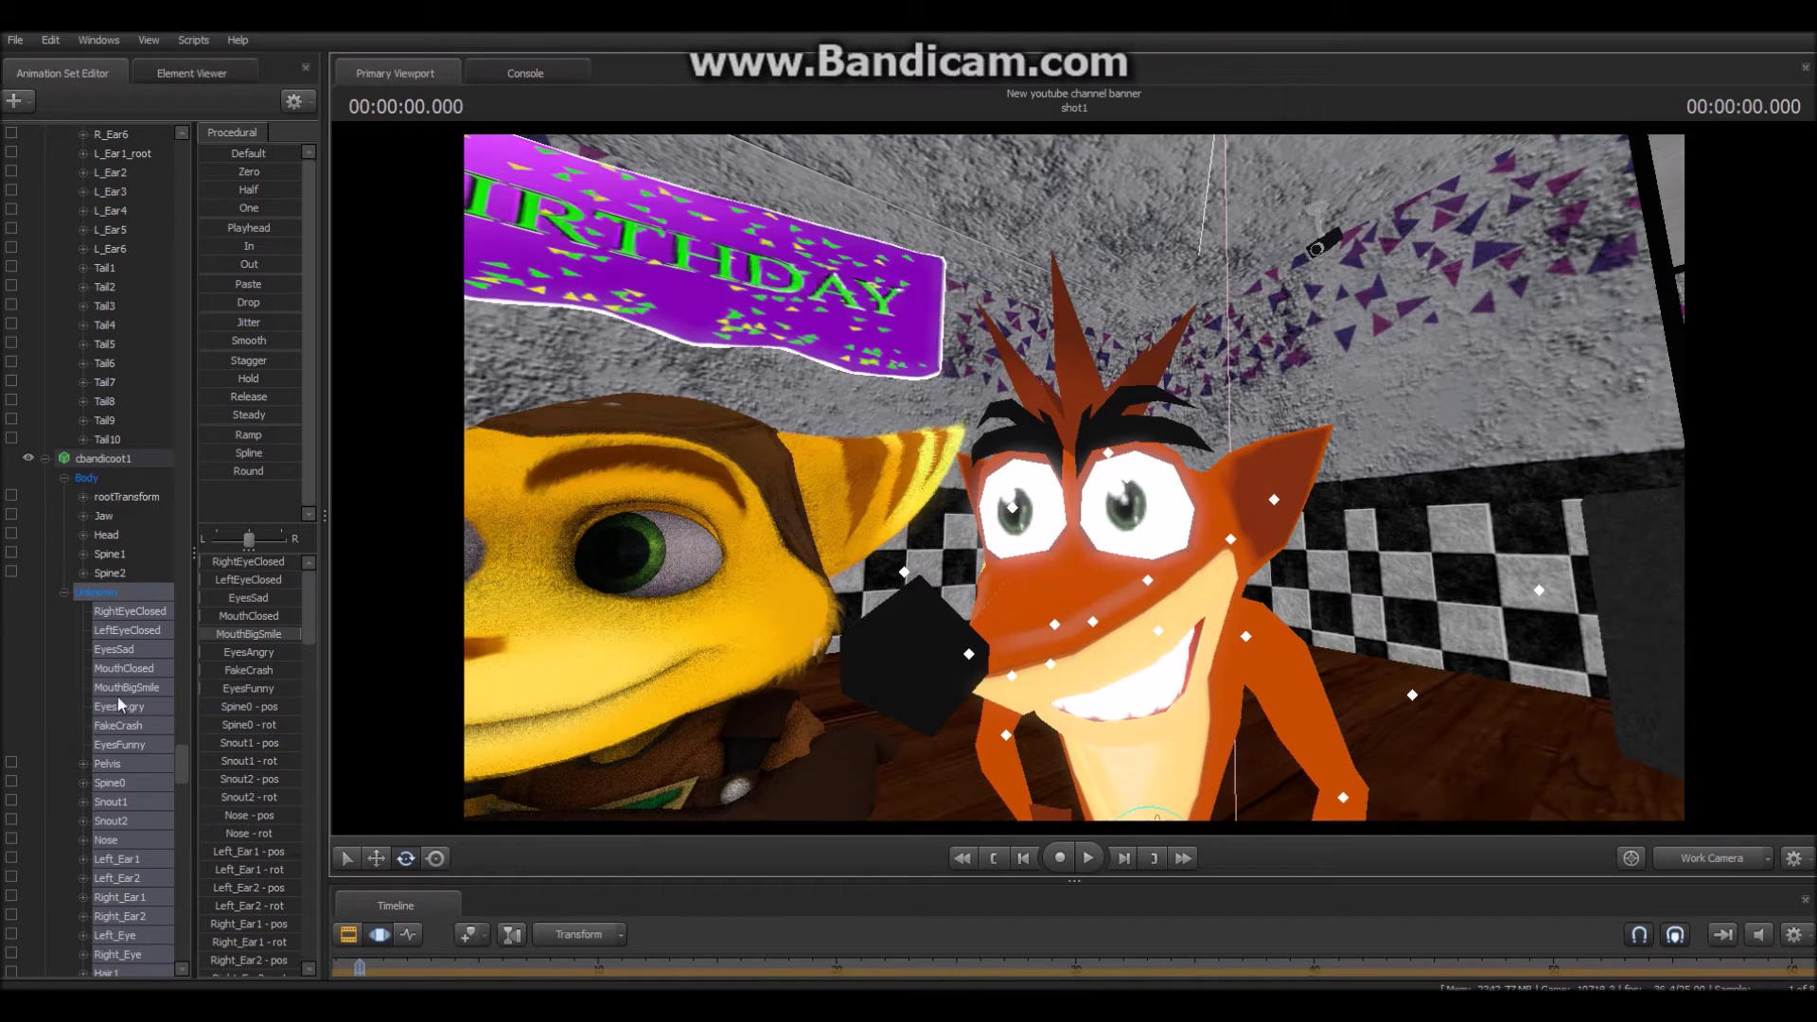
{"action": "scroll", "coordinate": [142, 757], "scroll_direction": "down", "scroll_amount": 10}
{"action": "left_click_drag", "start_coordinate": [192, 767], "coordinate": [348, 741]}
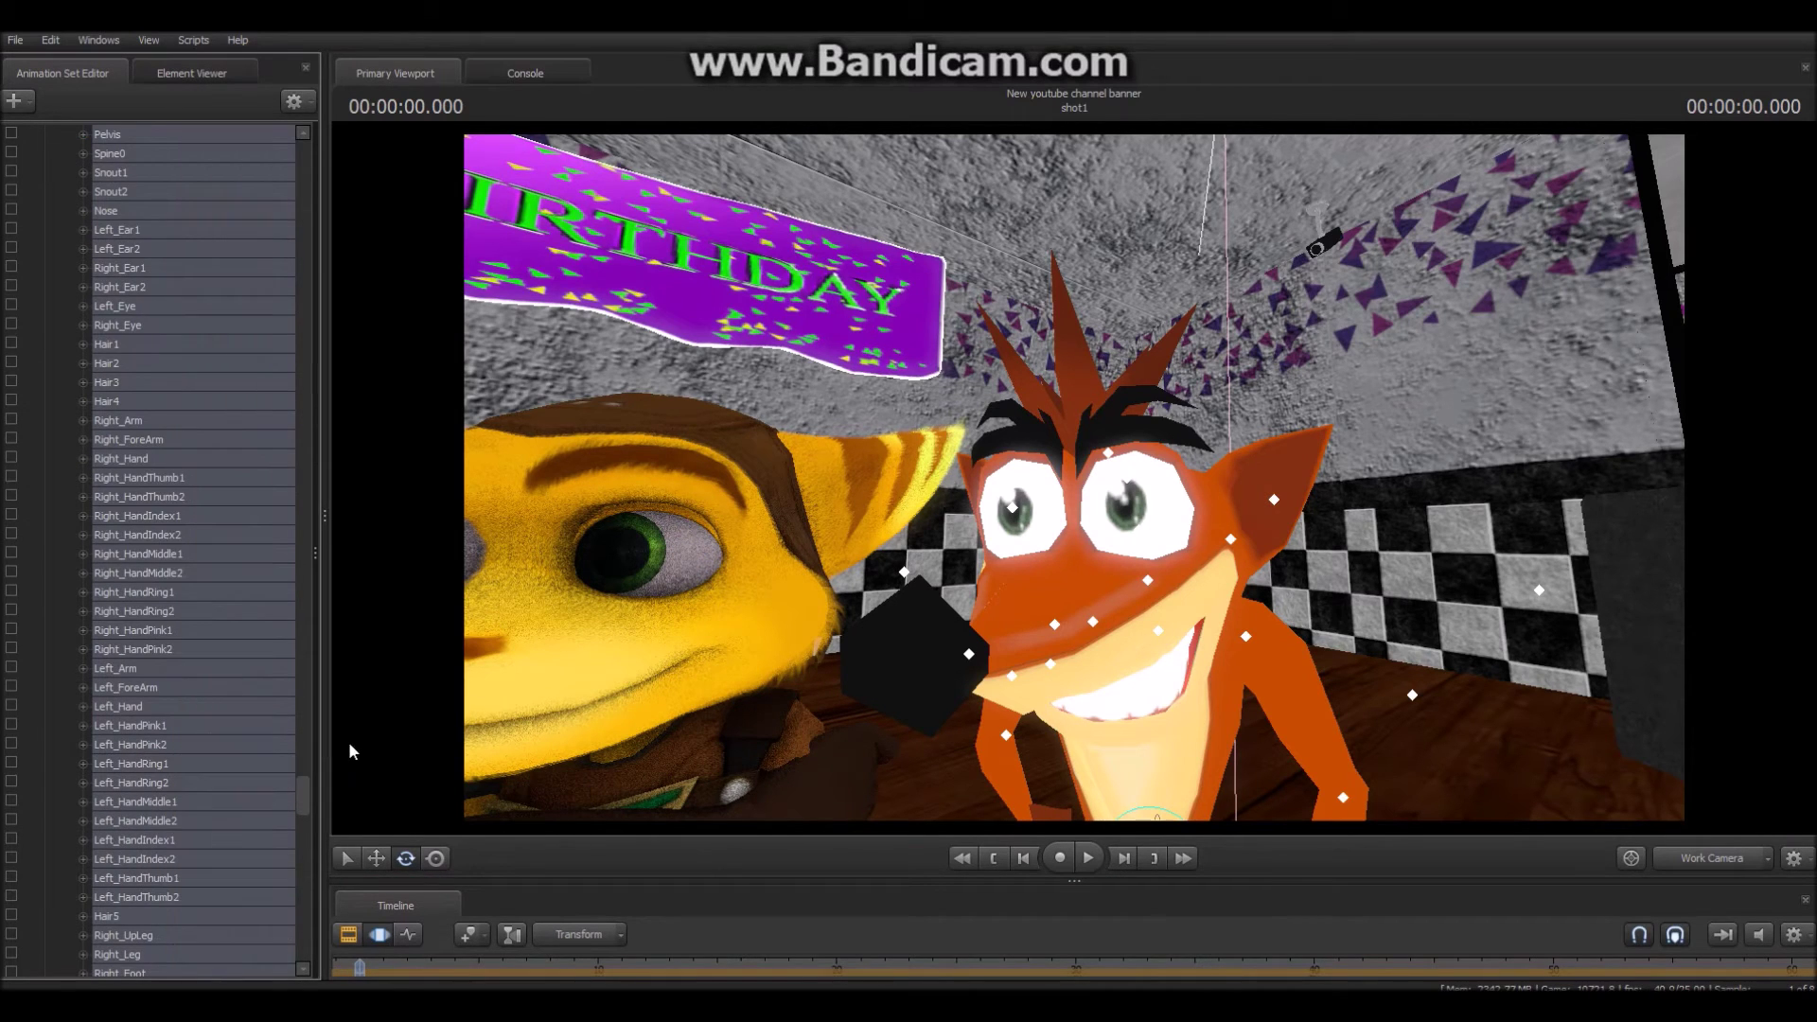
{"action": "scroll", "coordinate": [163, 802], "scroll_direction": "down", "scroll_amount": 8}
{"action": "scroll", "coordinate": [173, 621], "scroll_direction": "up", "scroll_amount": 4}
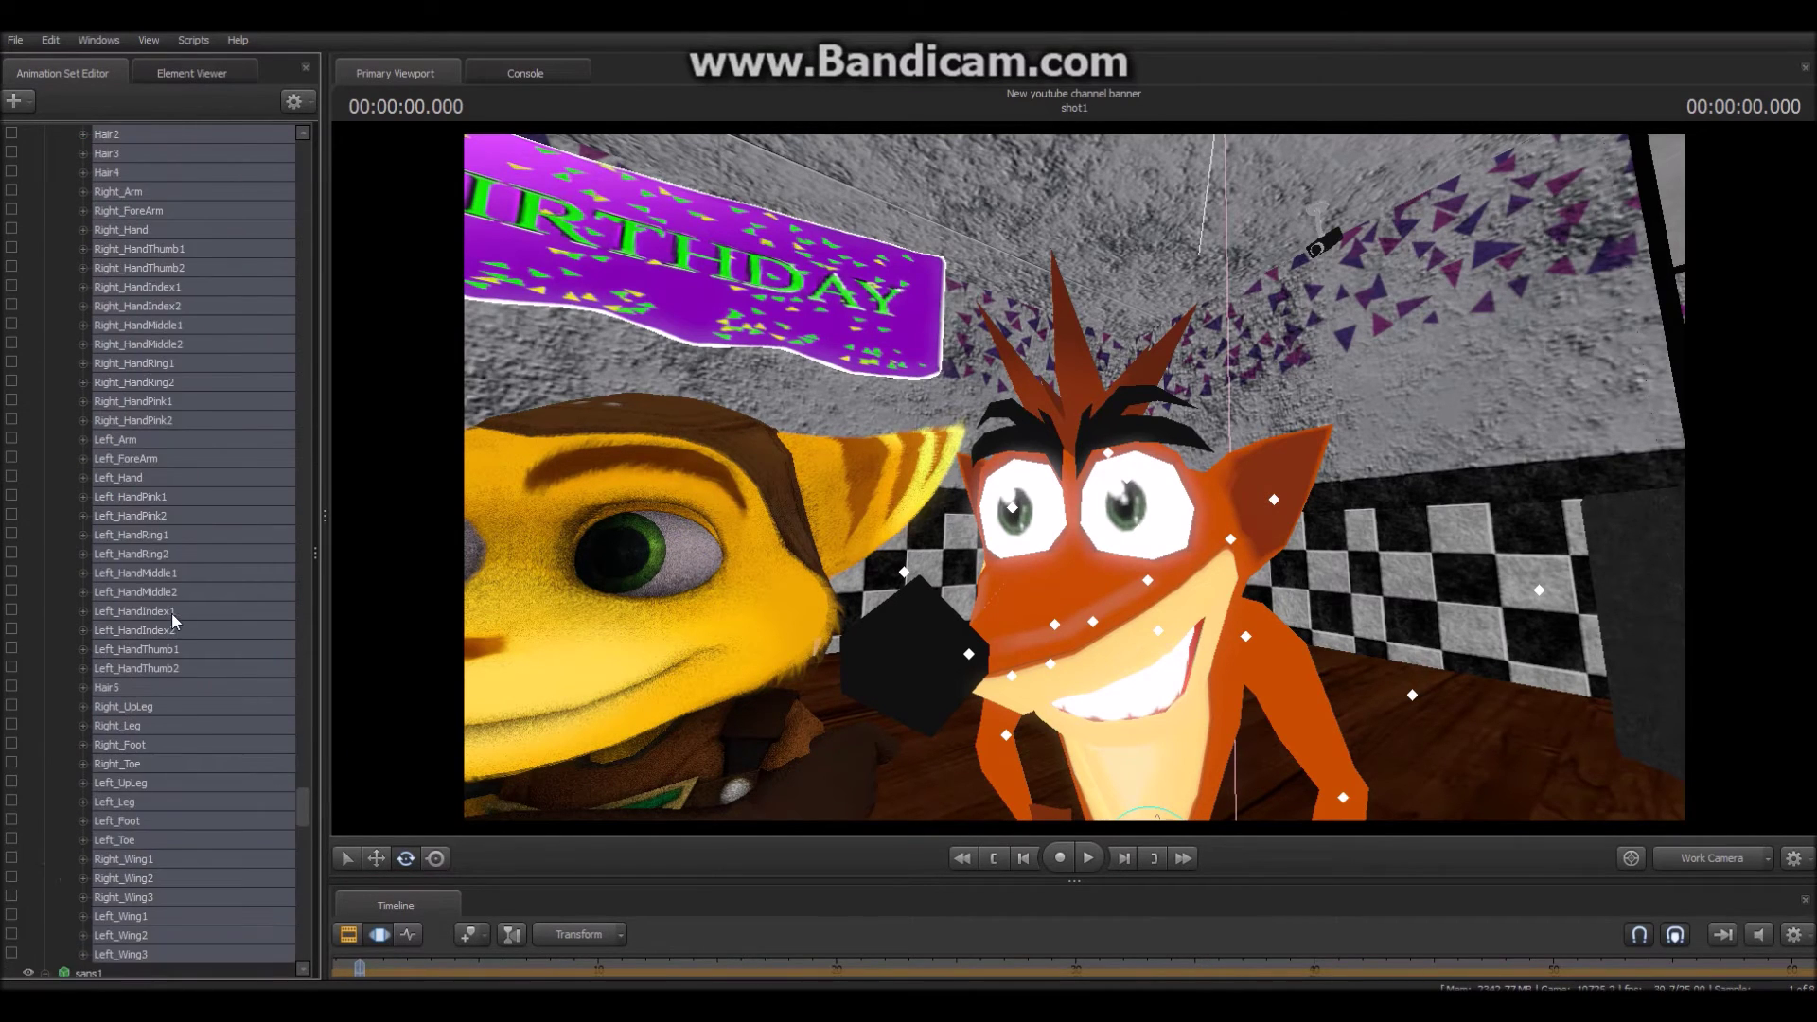
{"action": "scroll", "coordinate": [113, 478], "scroll_direction": "up", "scroll_amount": 7}
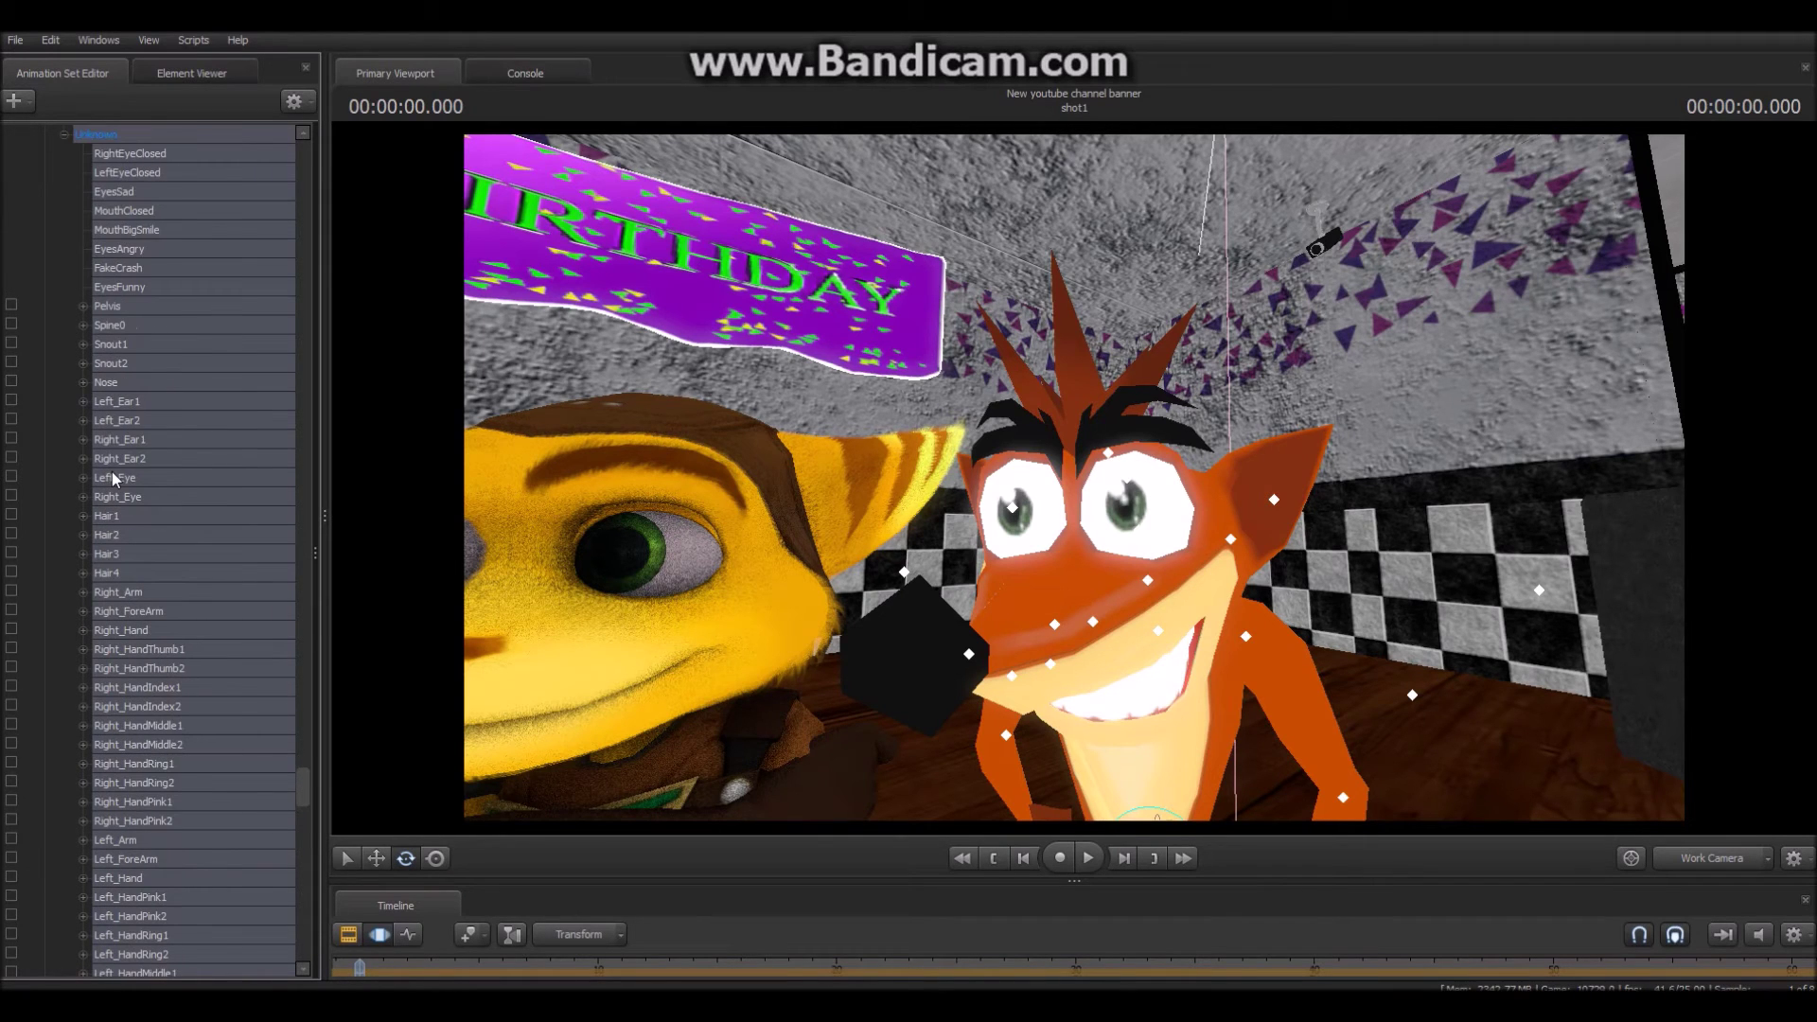
{"action": "left_click_drag", "start_coordinate": [315, 296], "coordinate": [194, 337]}
- Return to the camera1 view and rotate Crash's Head control slightly to fine-tune the tilt of his face
{"action": "left_click", "coordinate": [1690, 866]}
{"action": "left_click", "coordinate": [1692, 872]}
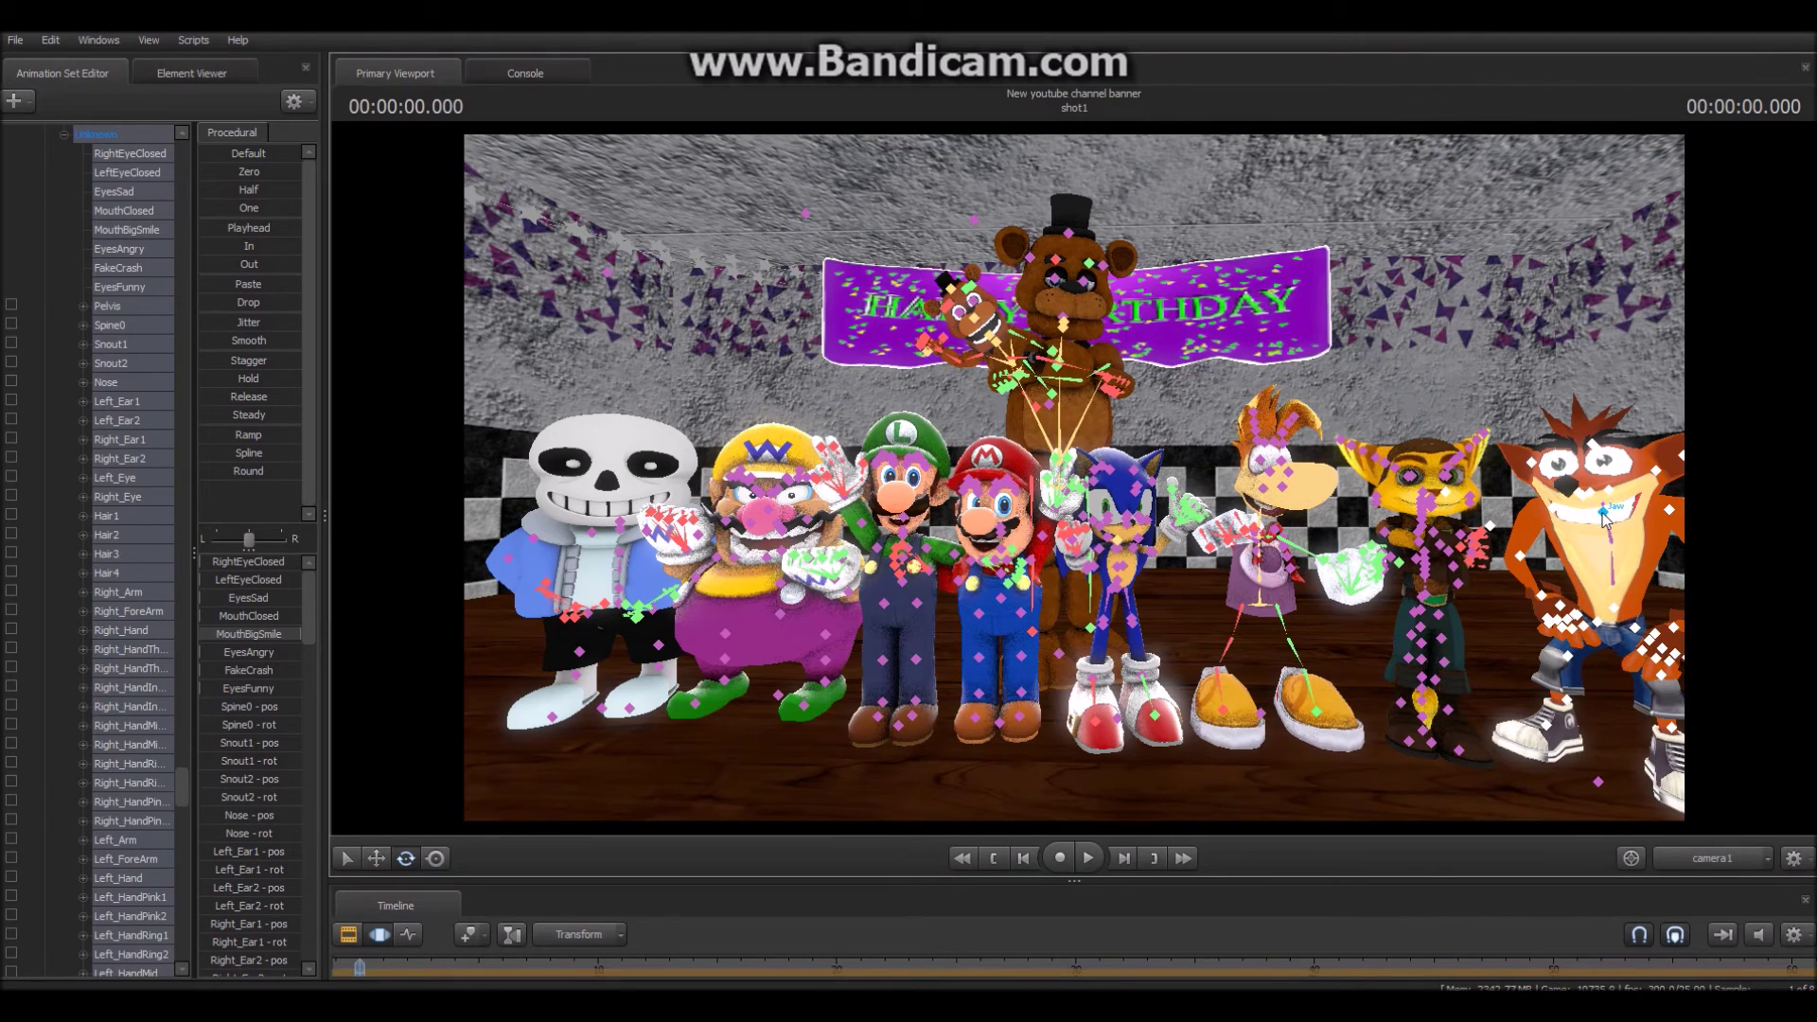
{"action": "left_click", "coordinate": [1607, 509]}
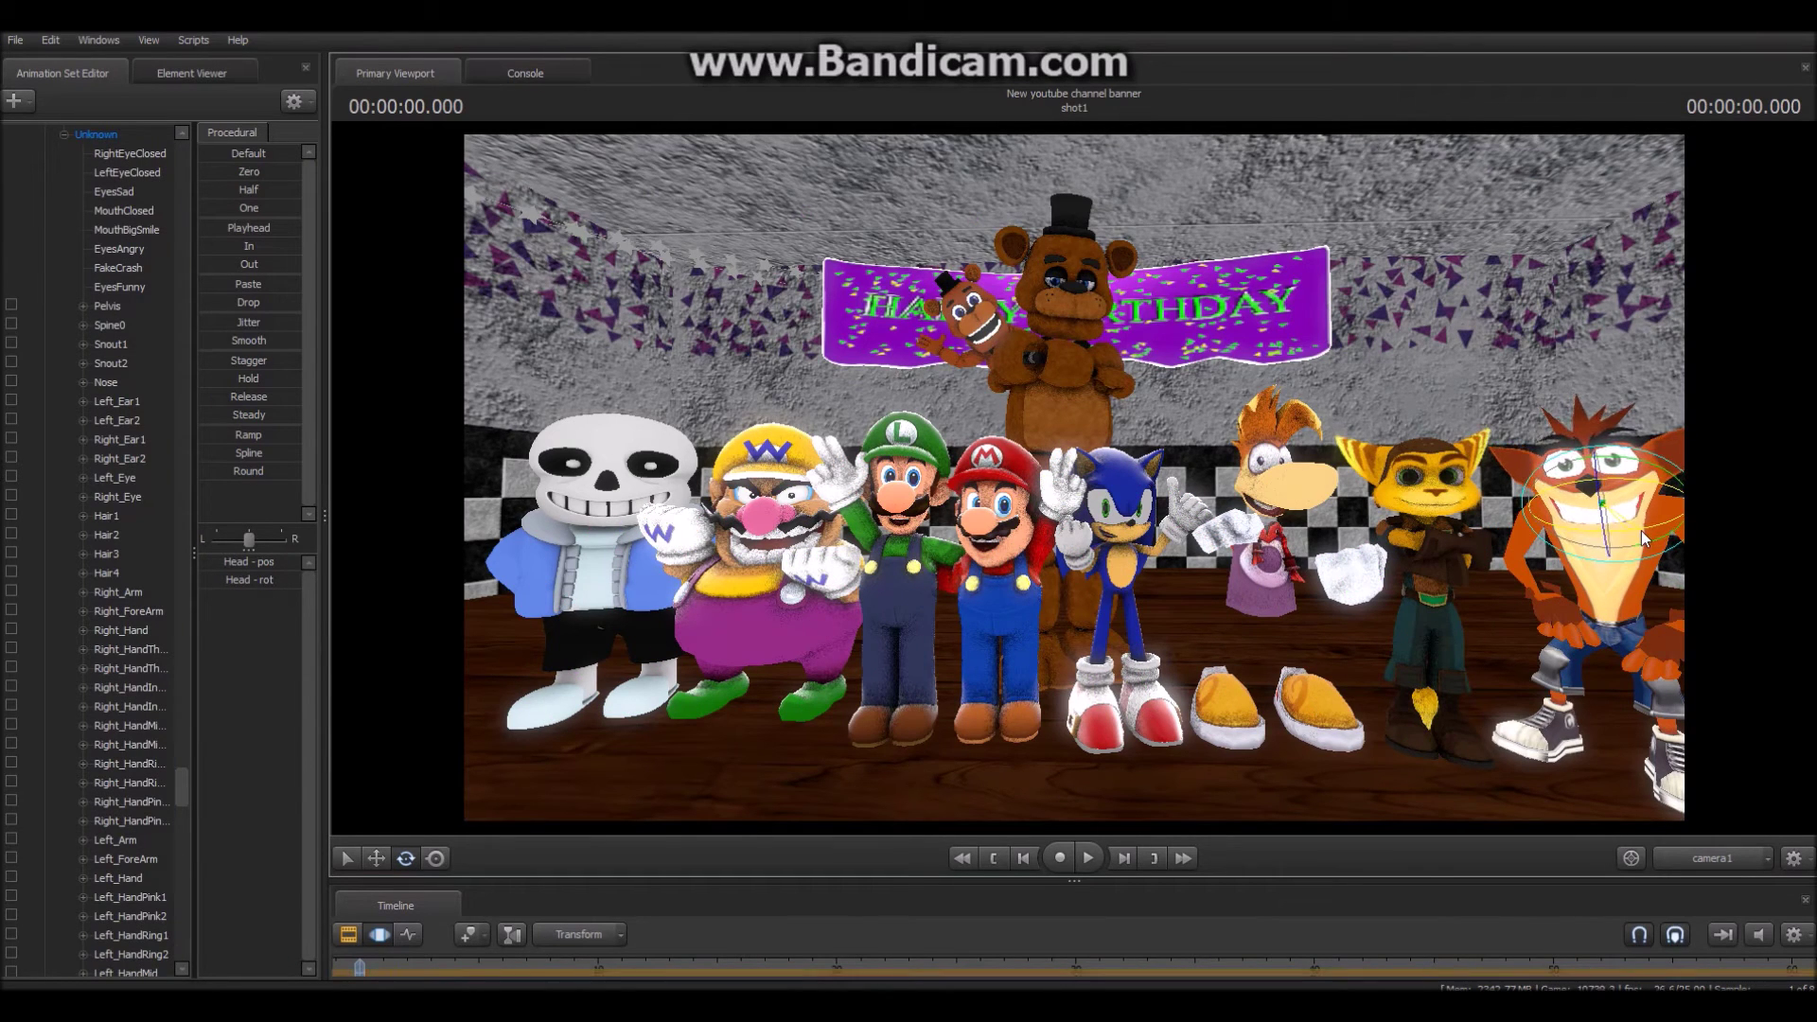
{"action": "left_click_drag", "start_coordinate": [1640, 538], "coordinate": [1649, 530]}
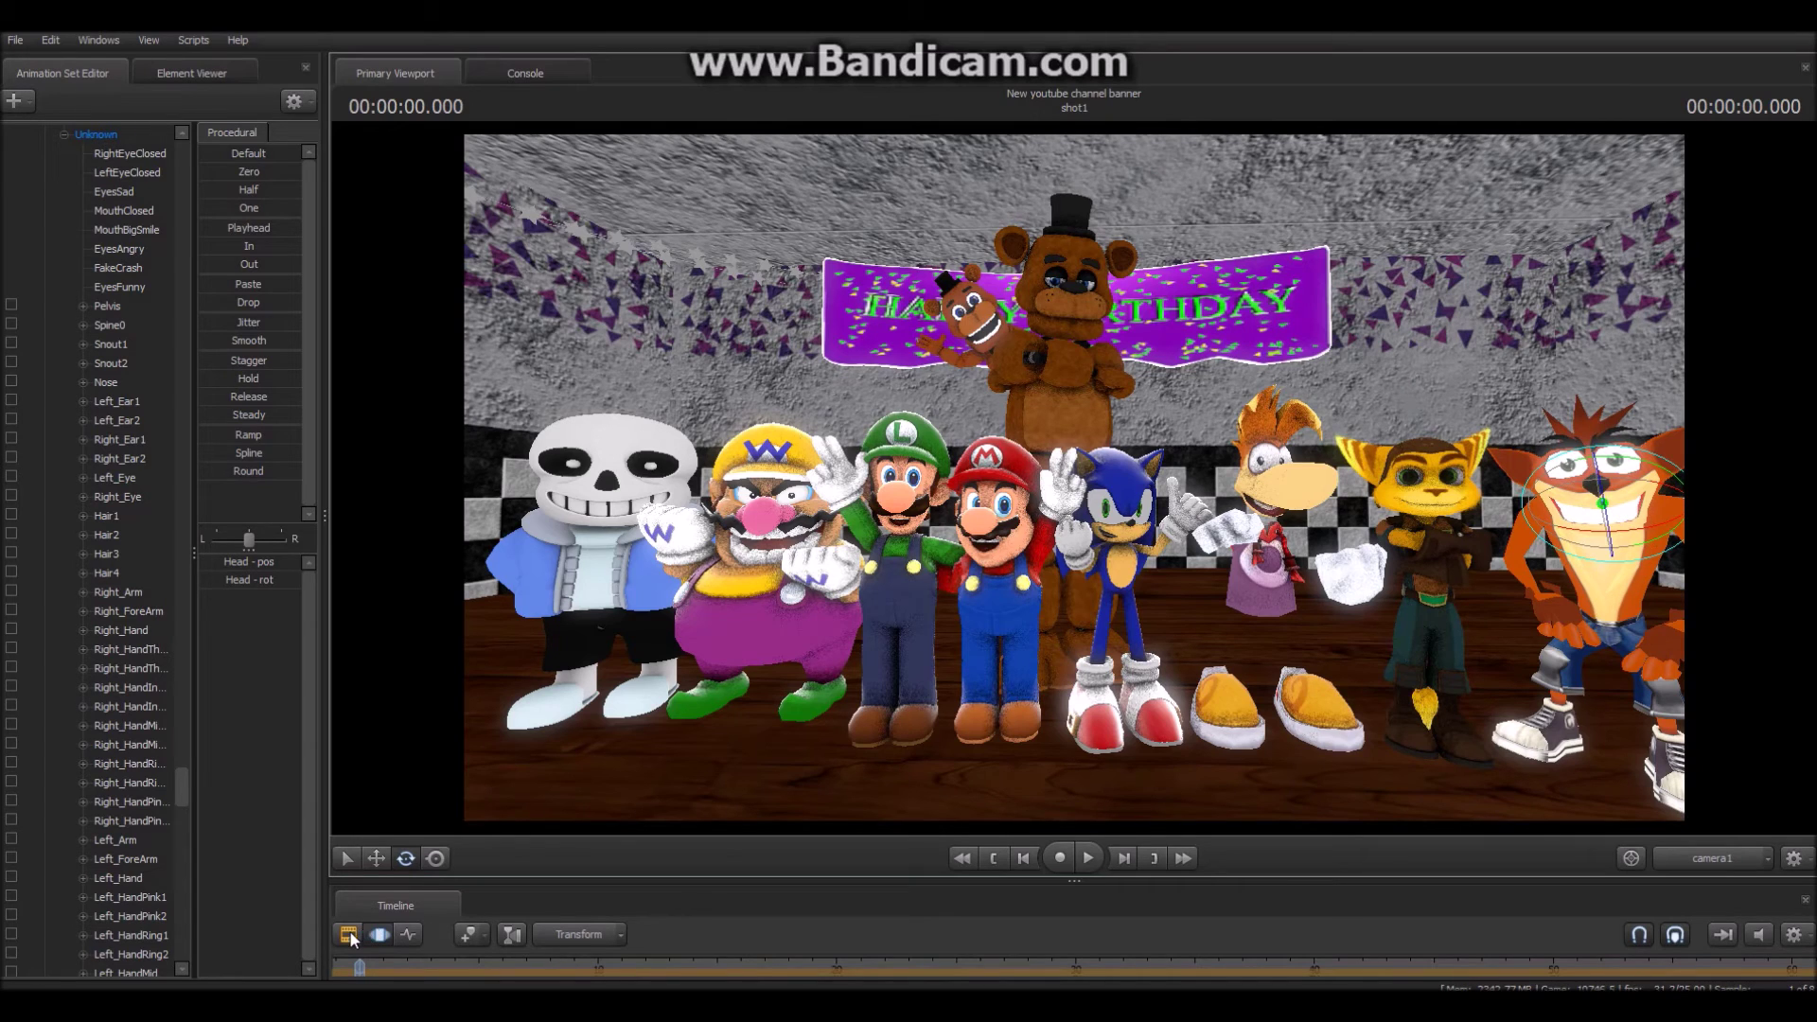